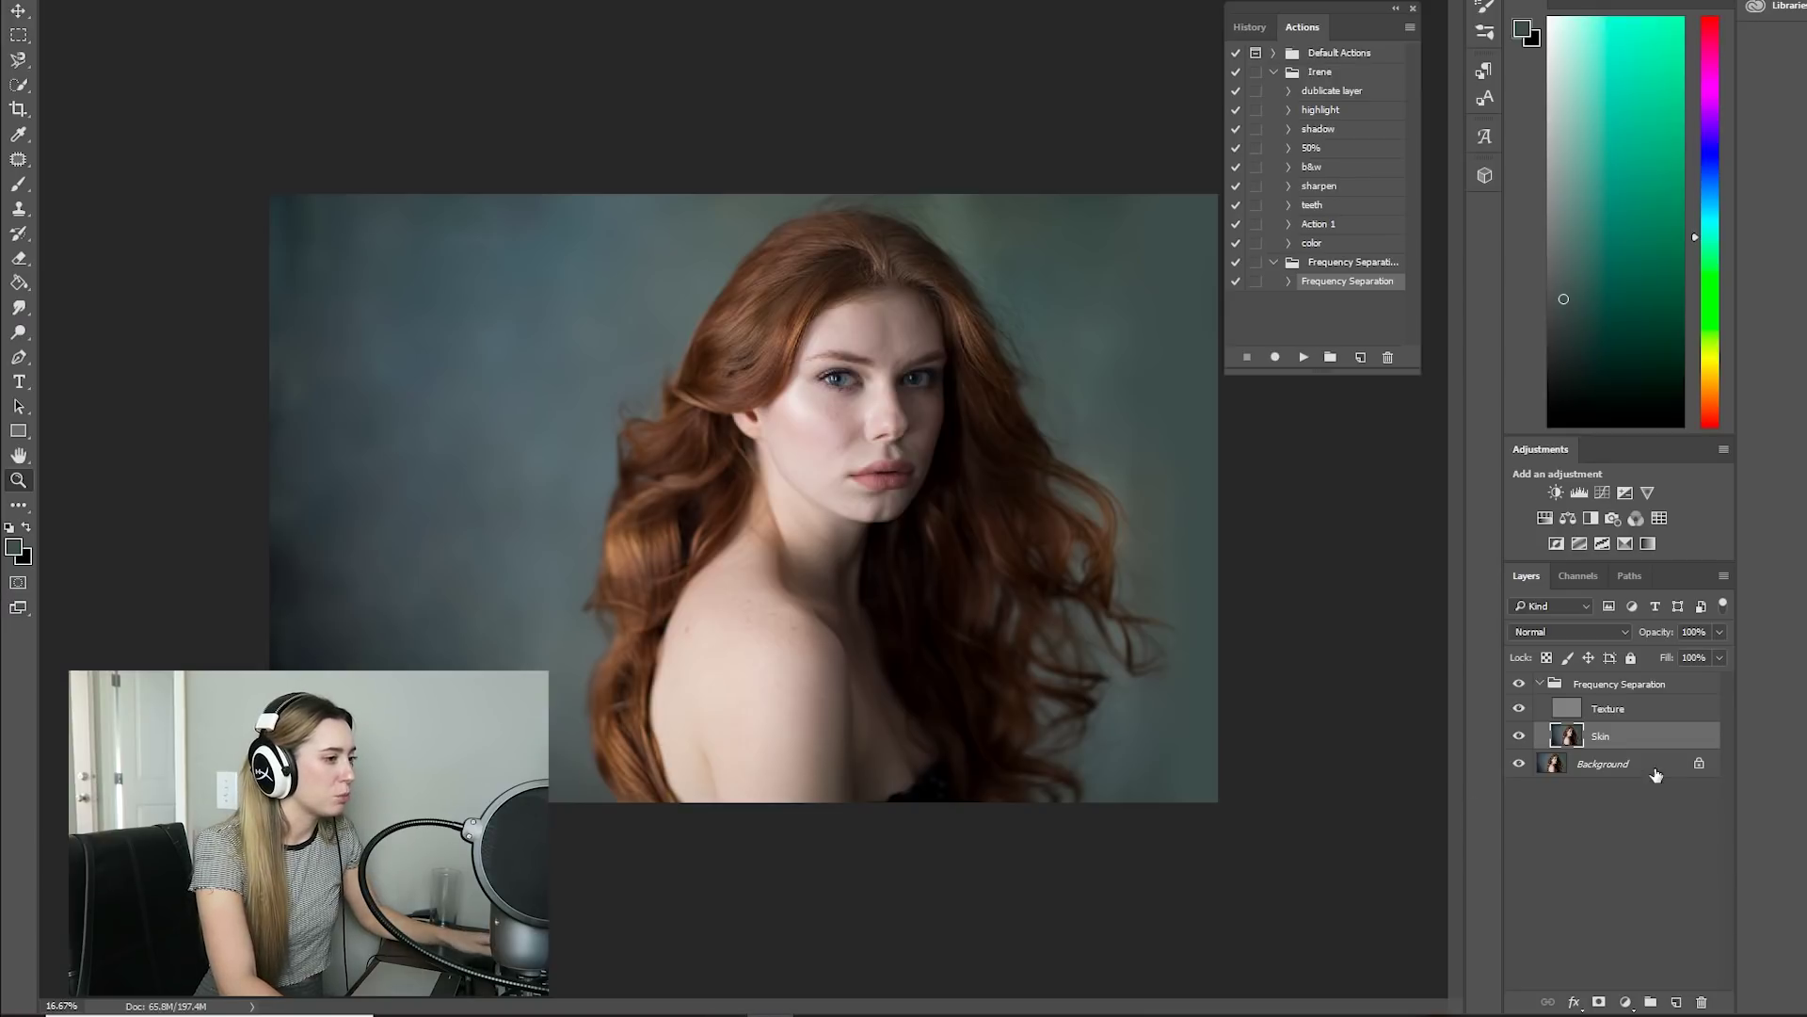
- Duplicate the Skin layer inside the Frequency Separation group and switch to the Healing Brush Tool
drag(1599, 736, 1678, 1010)
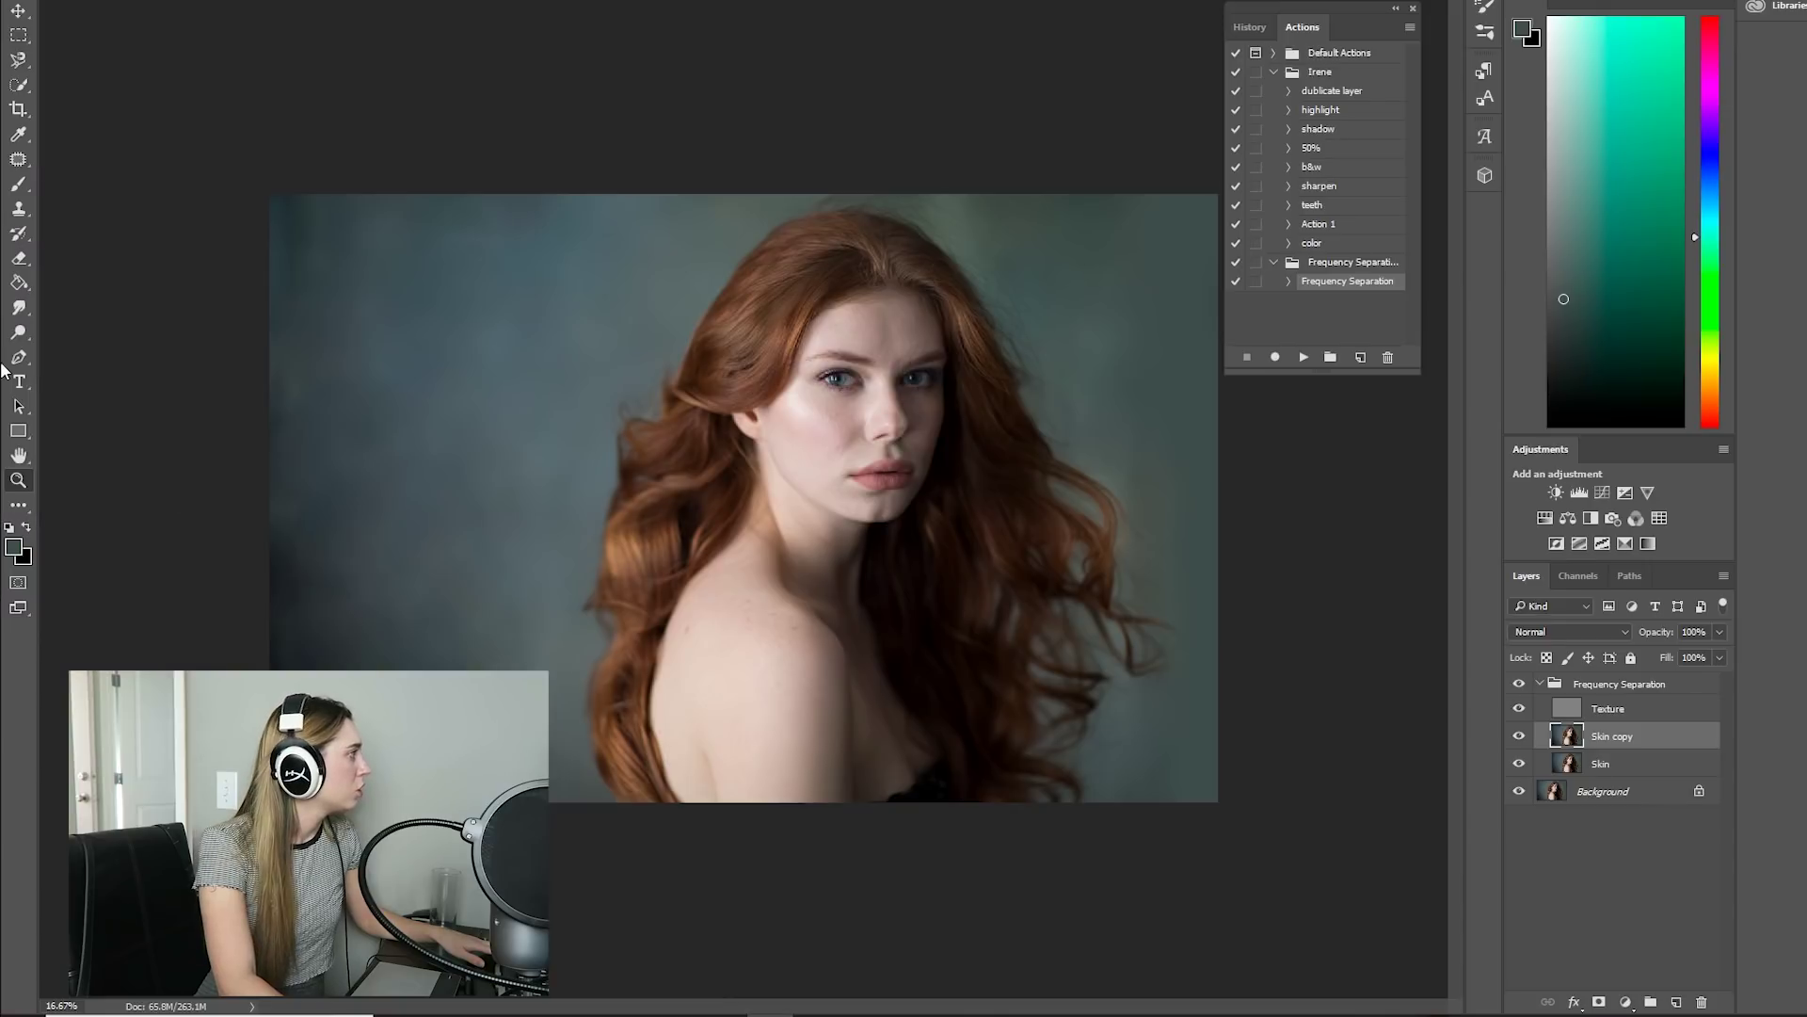
right_click(19, 163)
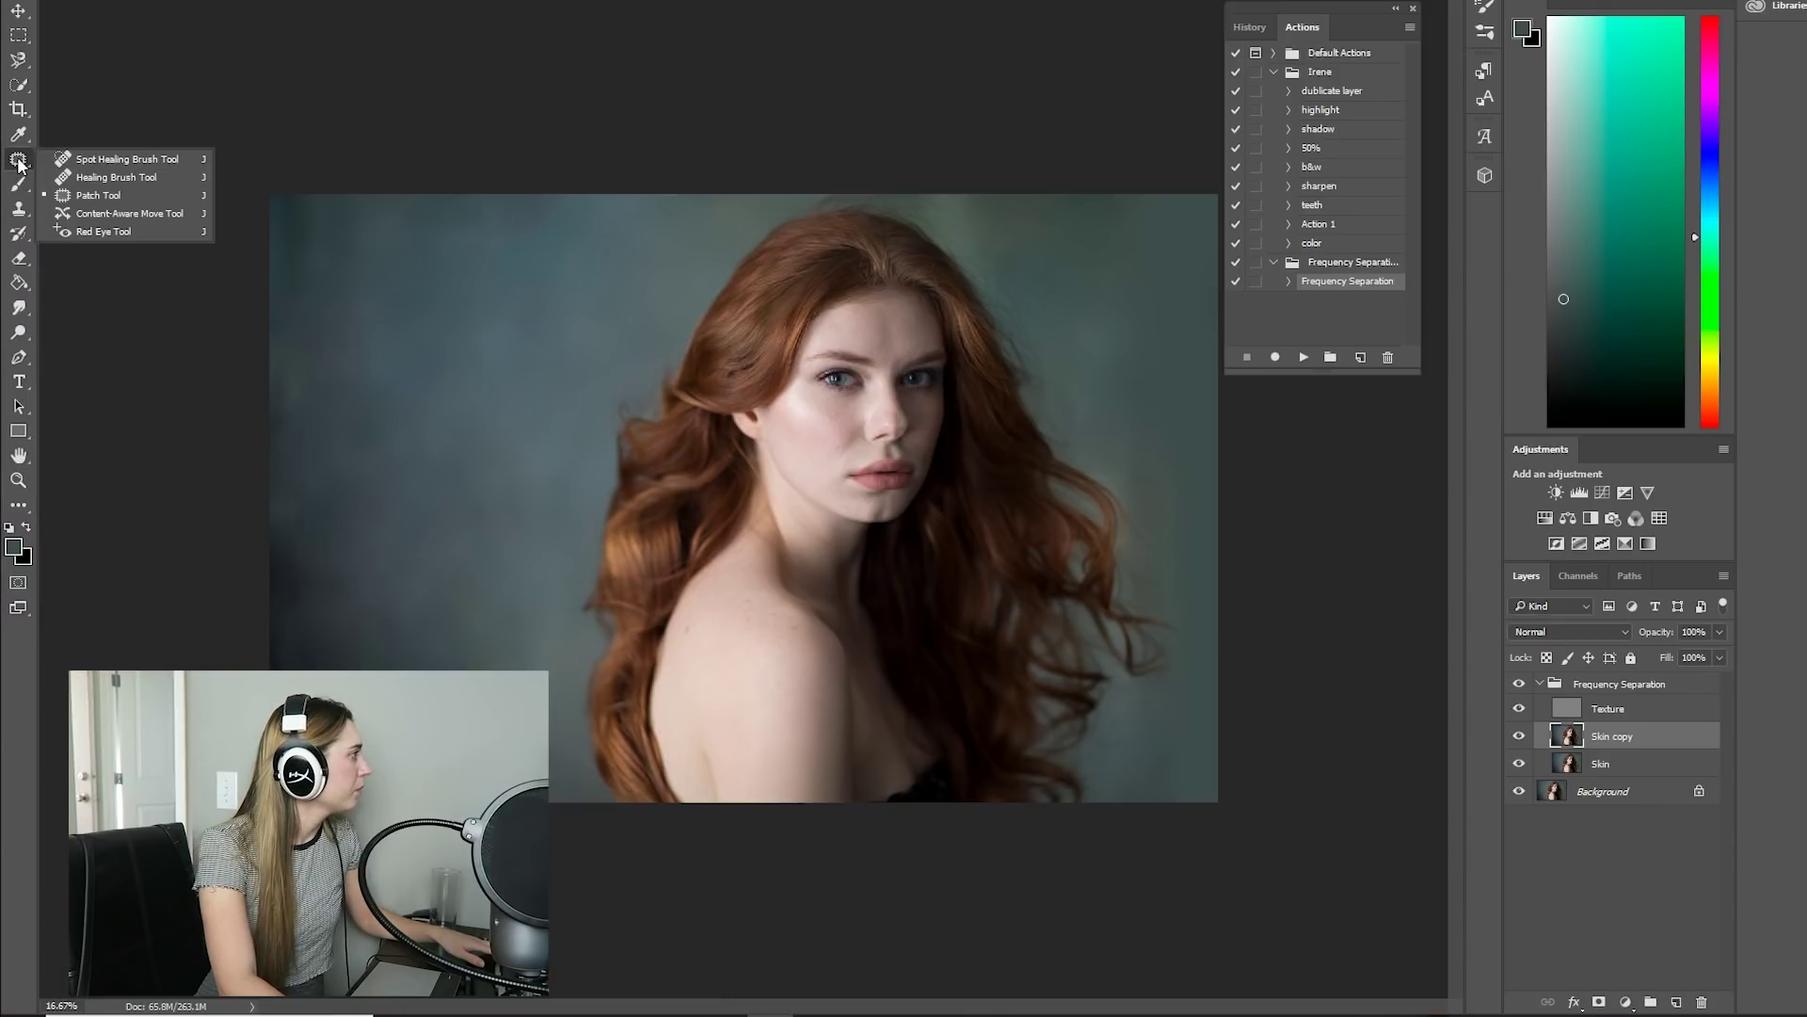
click(110, 179)
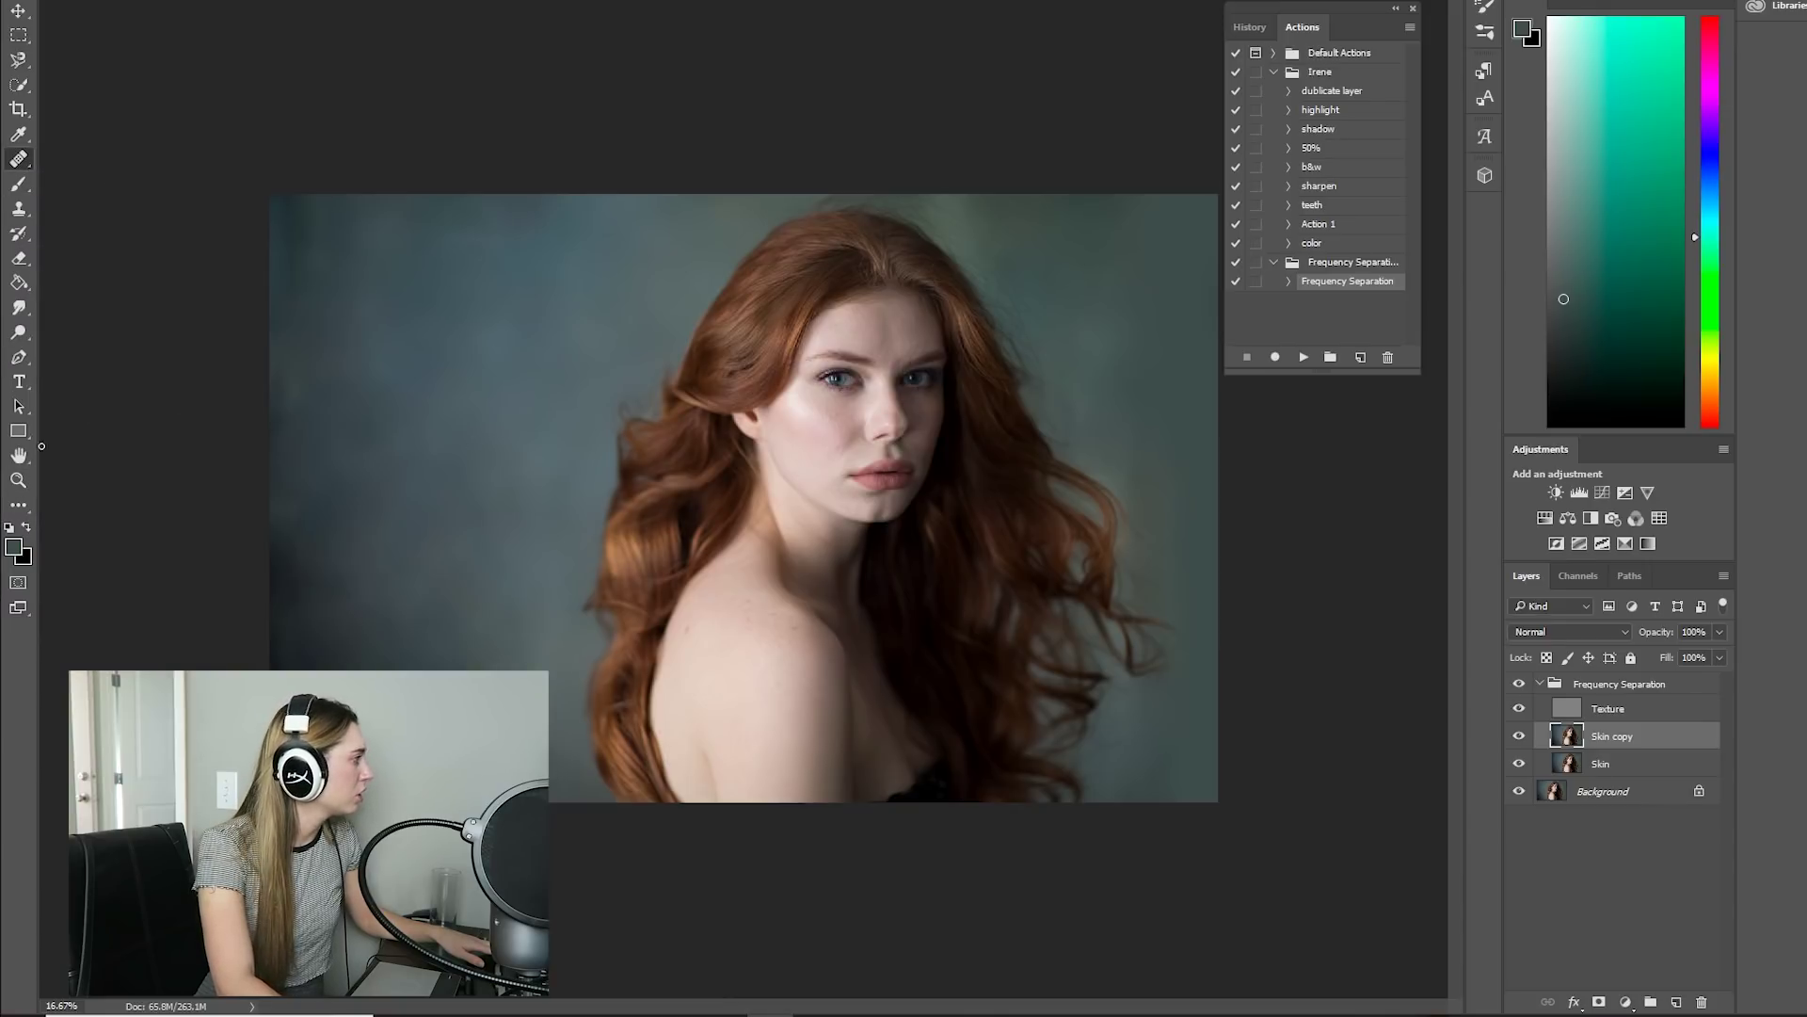
- Frame the woman's face at 50% zoom and check the skin retouching tutorial on YouTube for reference
click(17, 481)
drag(821, 358, 922, 361)
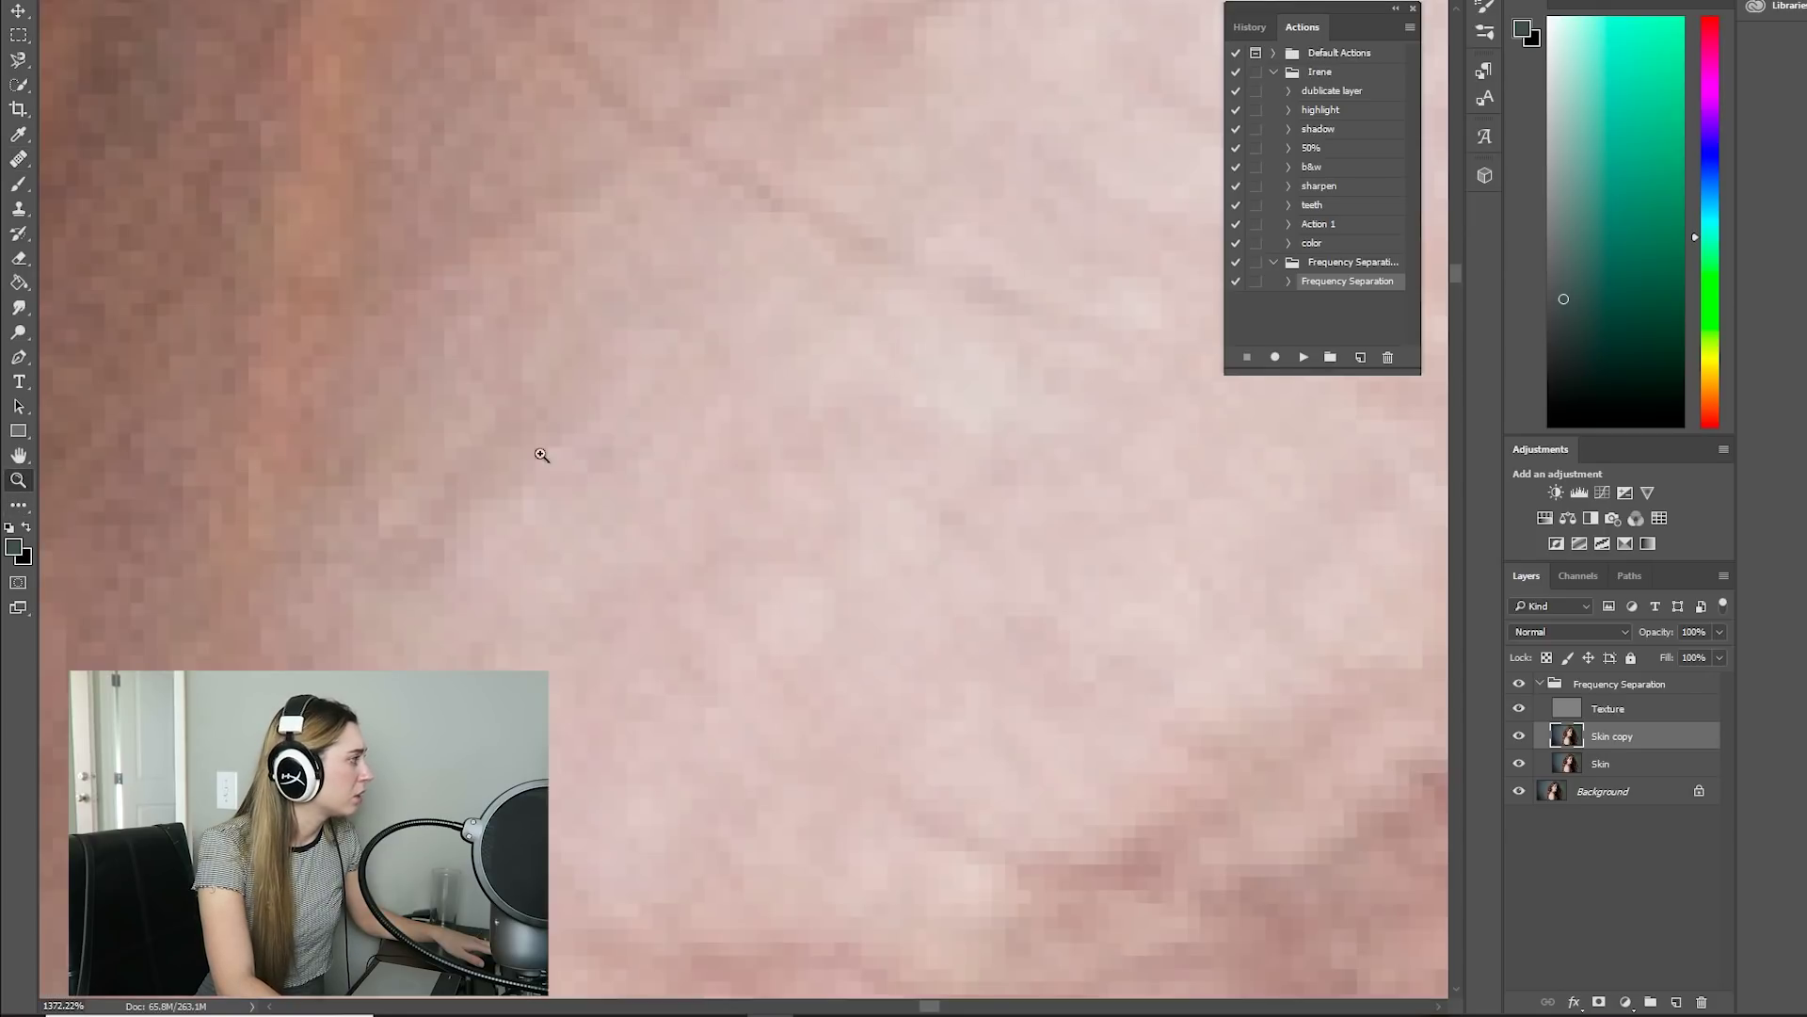
alt+click(617, 271)
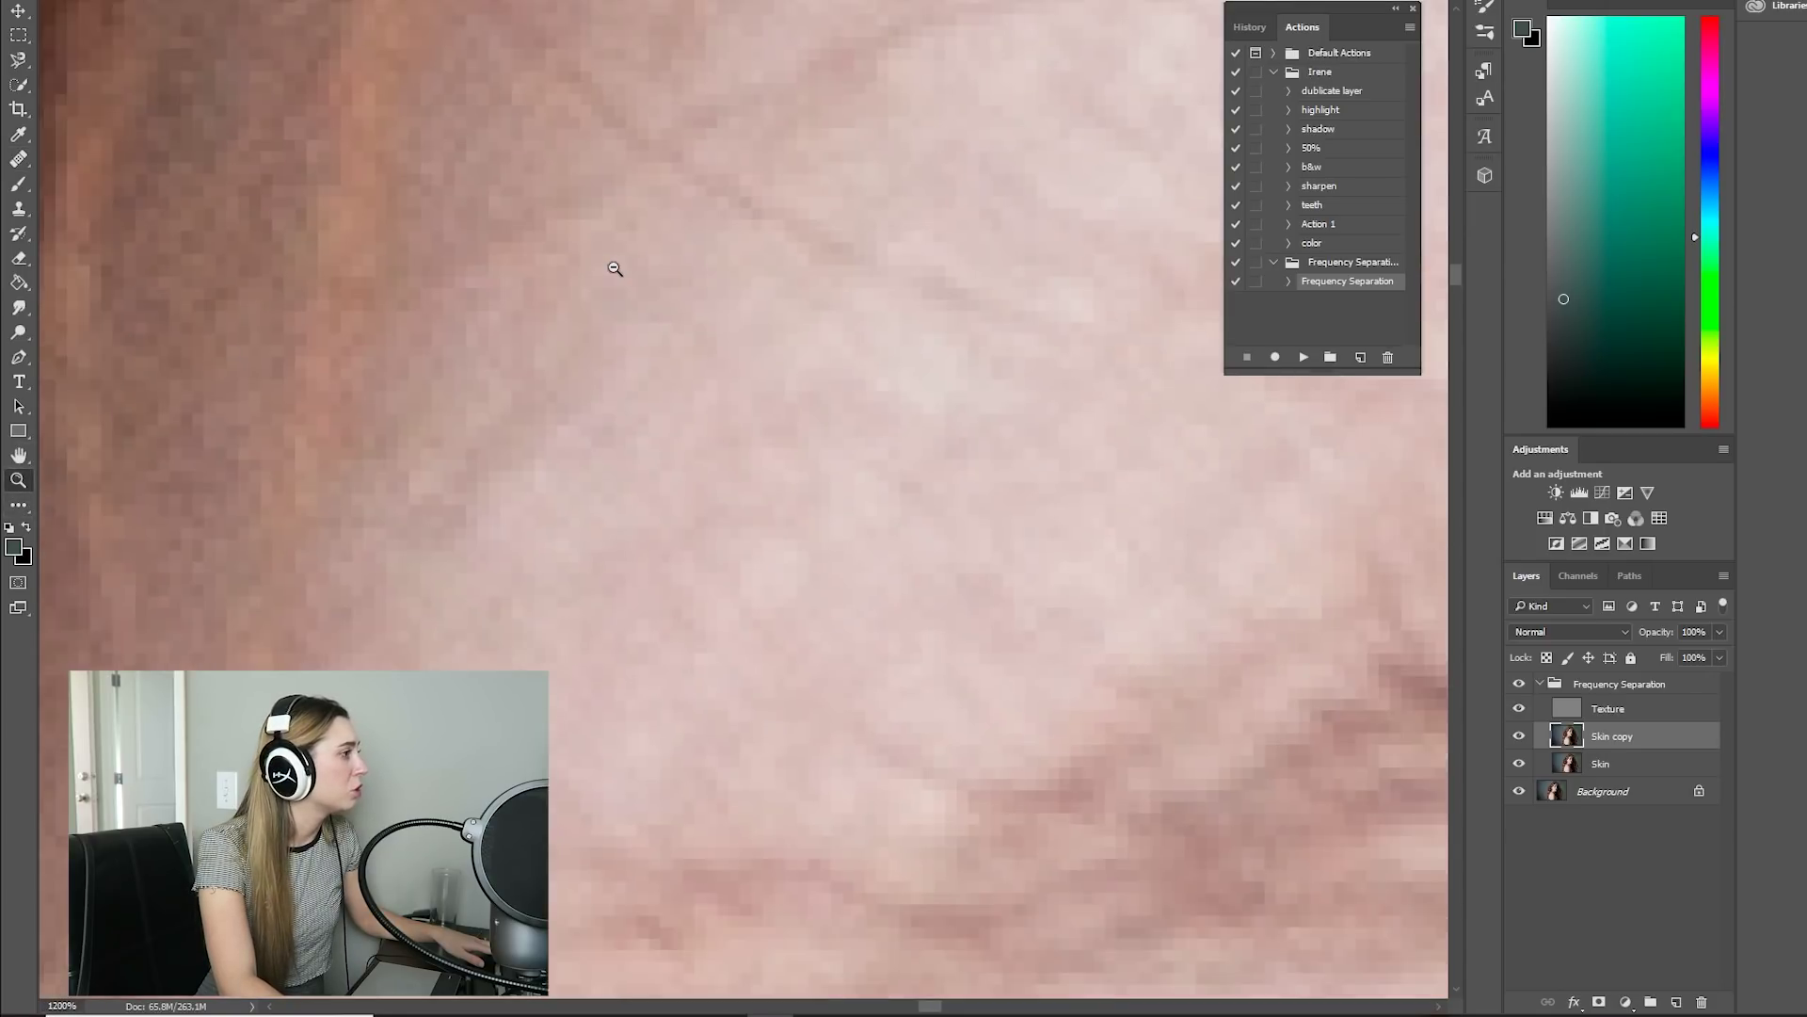
alt+click(617, 271)
alt+click(659, 368)
alt+click(741, 411)
alt+click(743, 413)
alt+click(744, 412)
alt+click(744, 411)
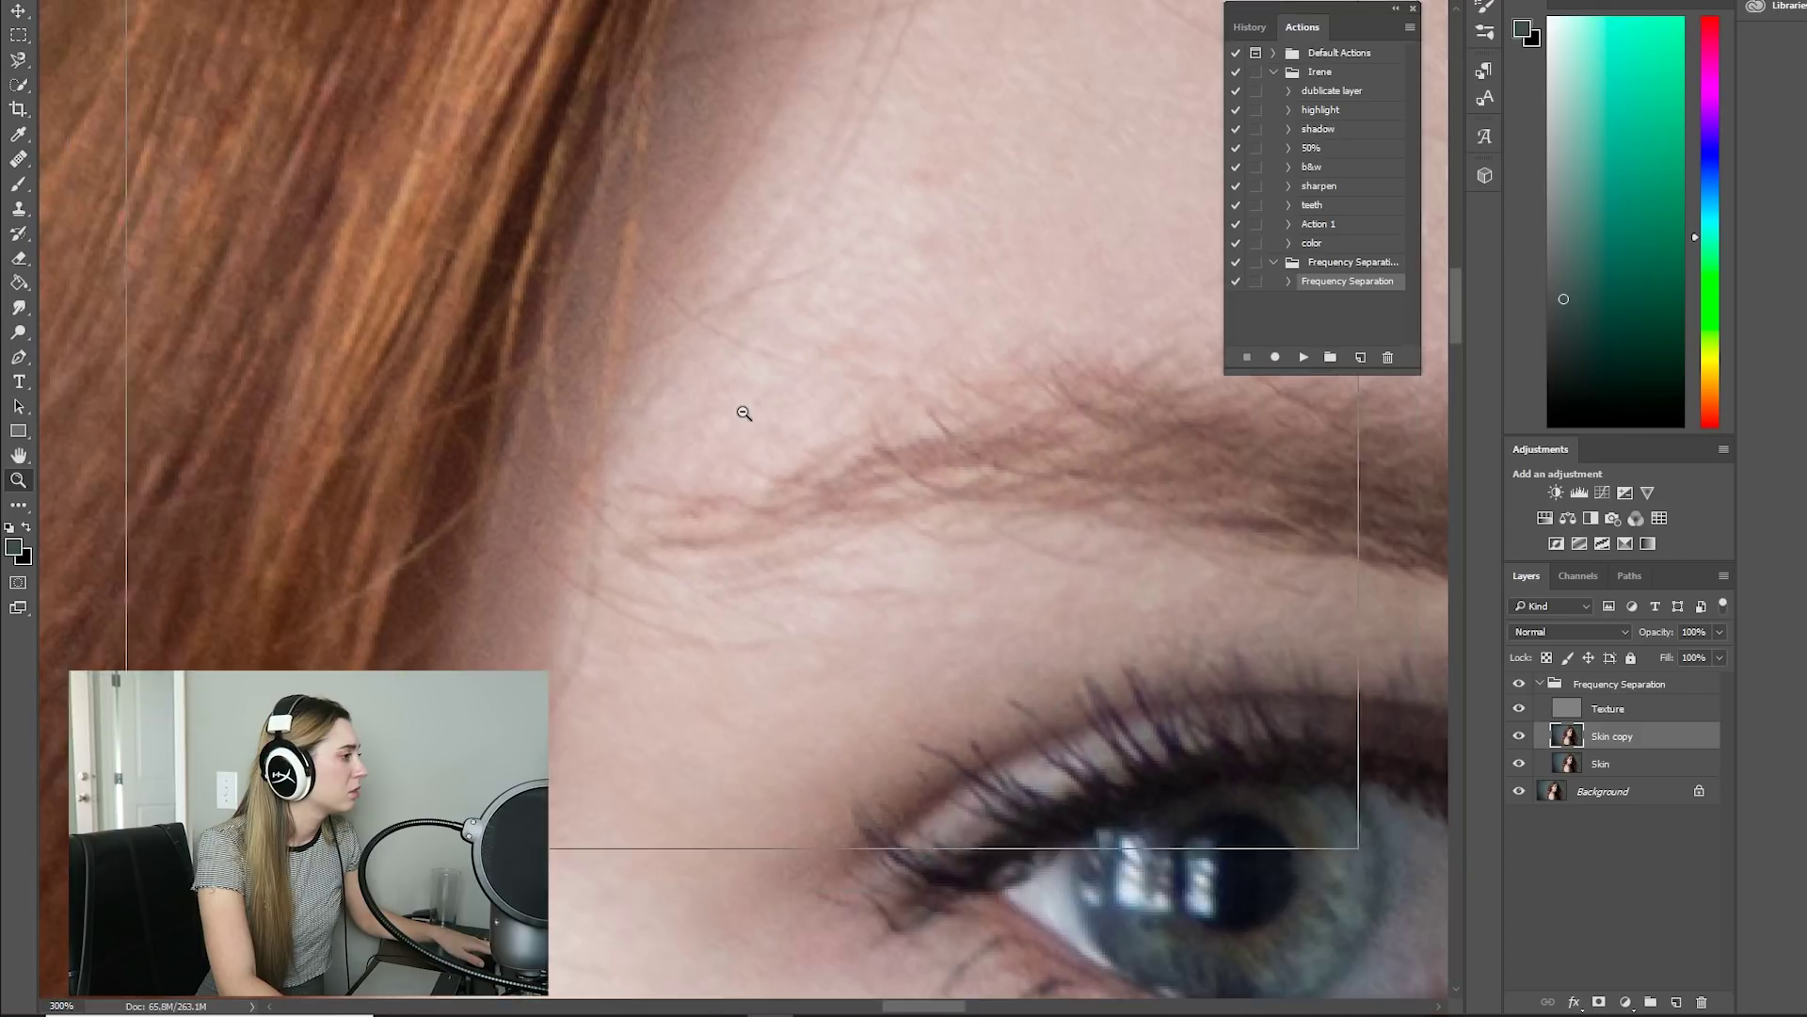
alt+click(744, 452)
alt+click(747, 505)
alt+click(746, 509)
alt+click(938, 654)
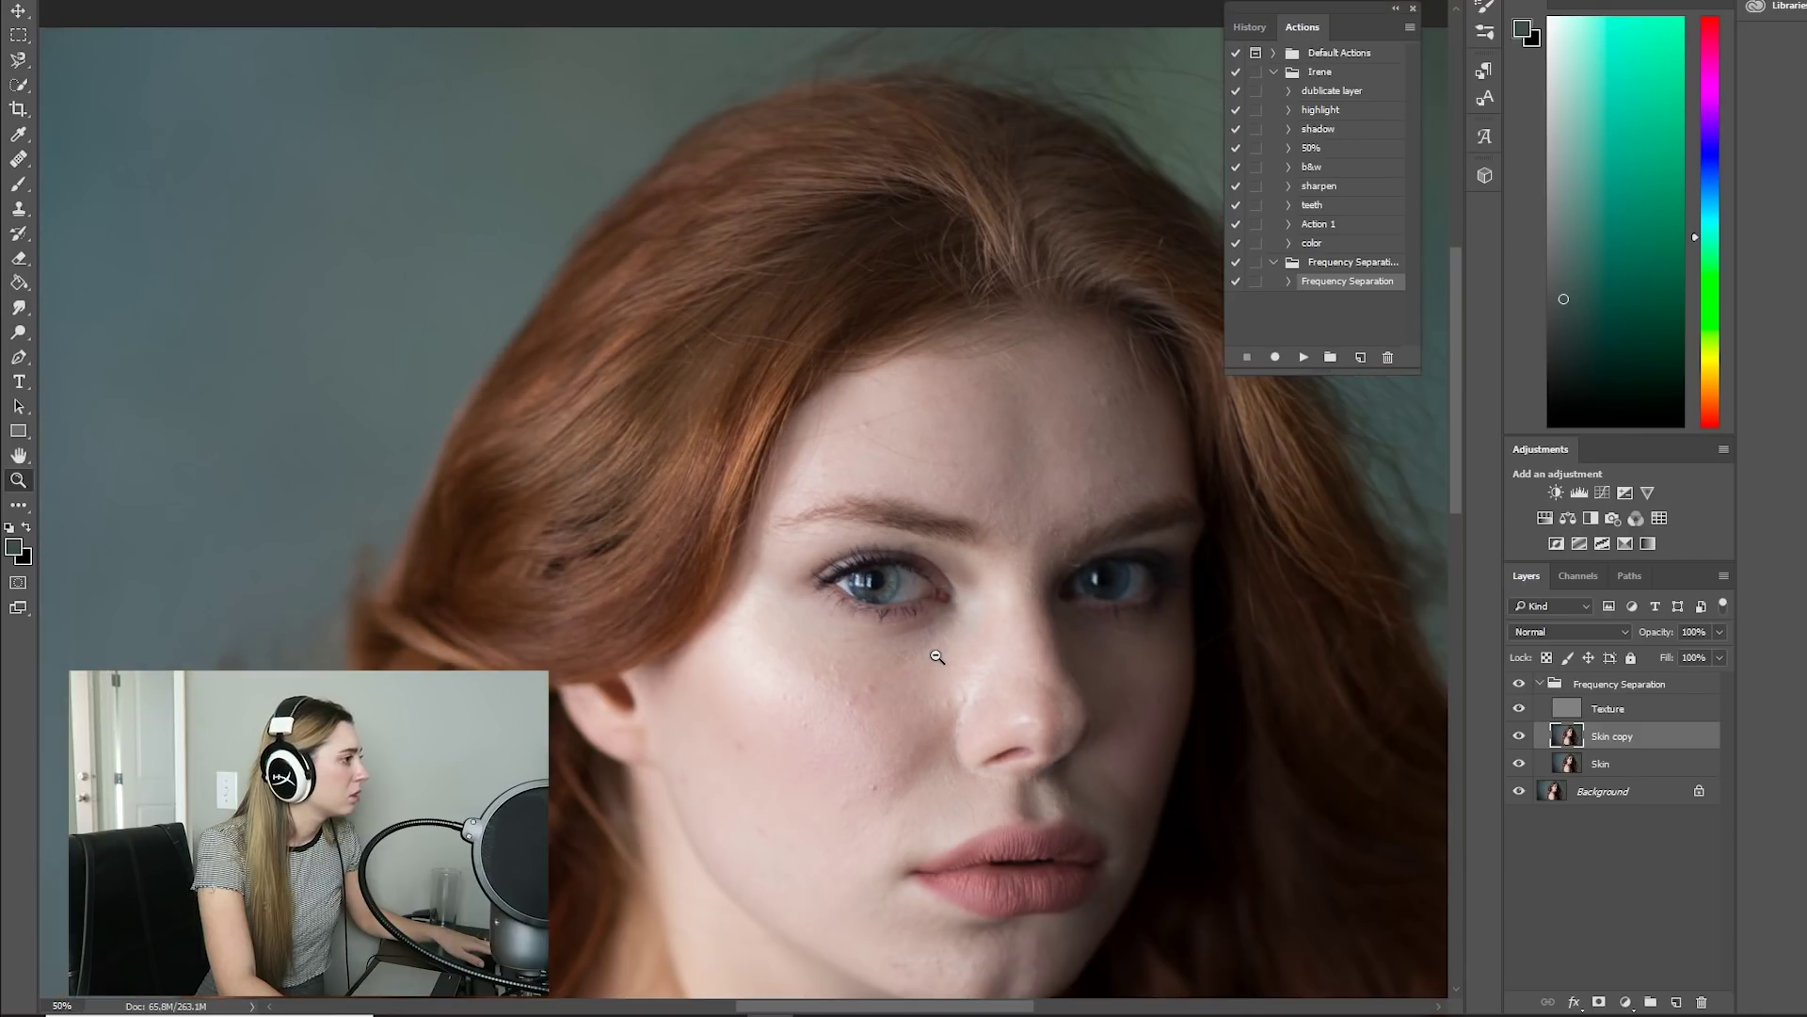
drag(1459, 331, 1443, 388)
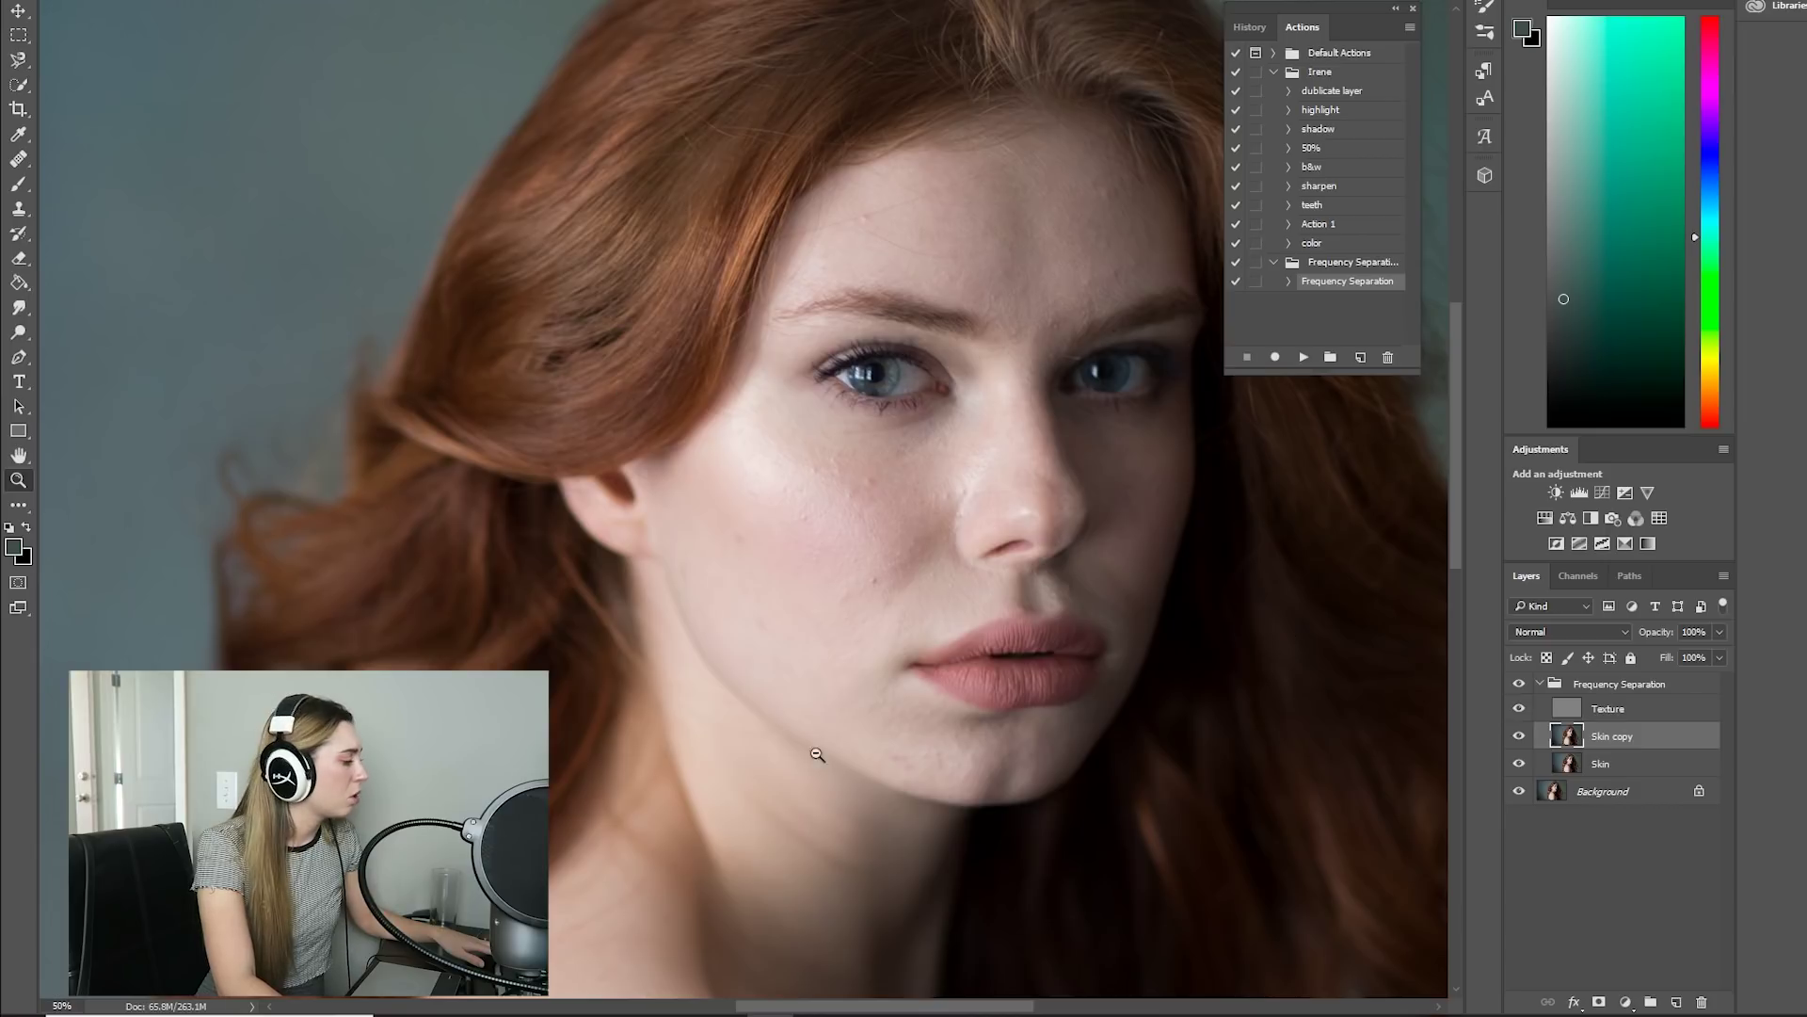
click(490, 1015)
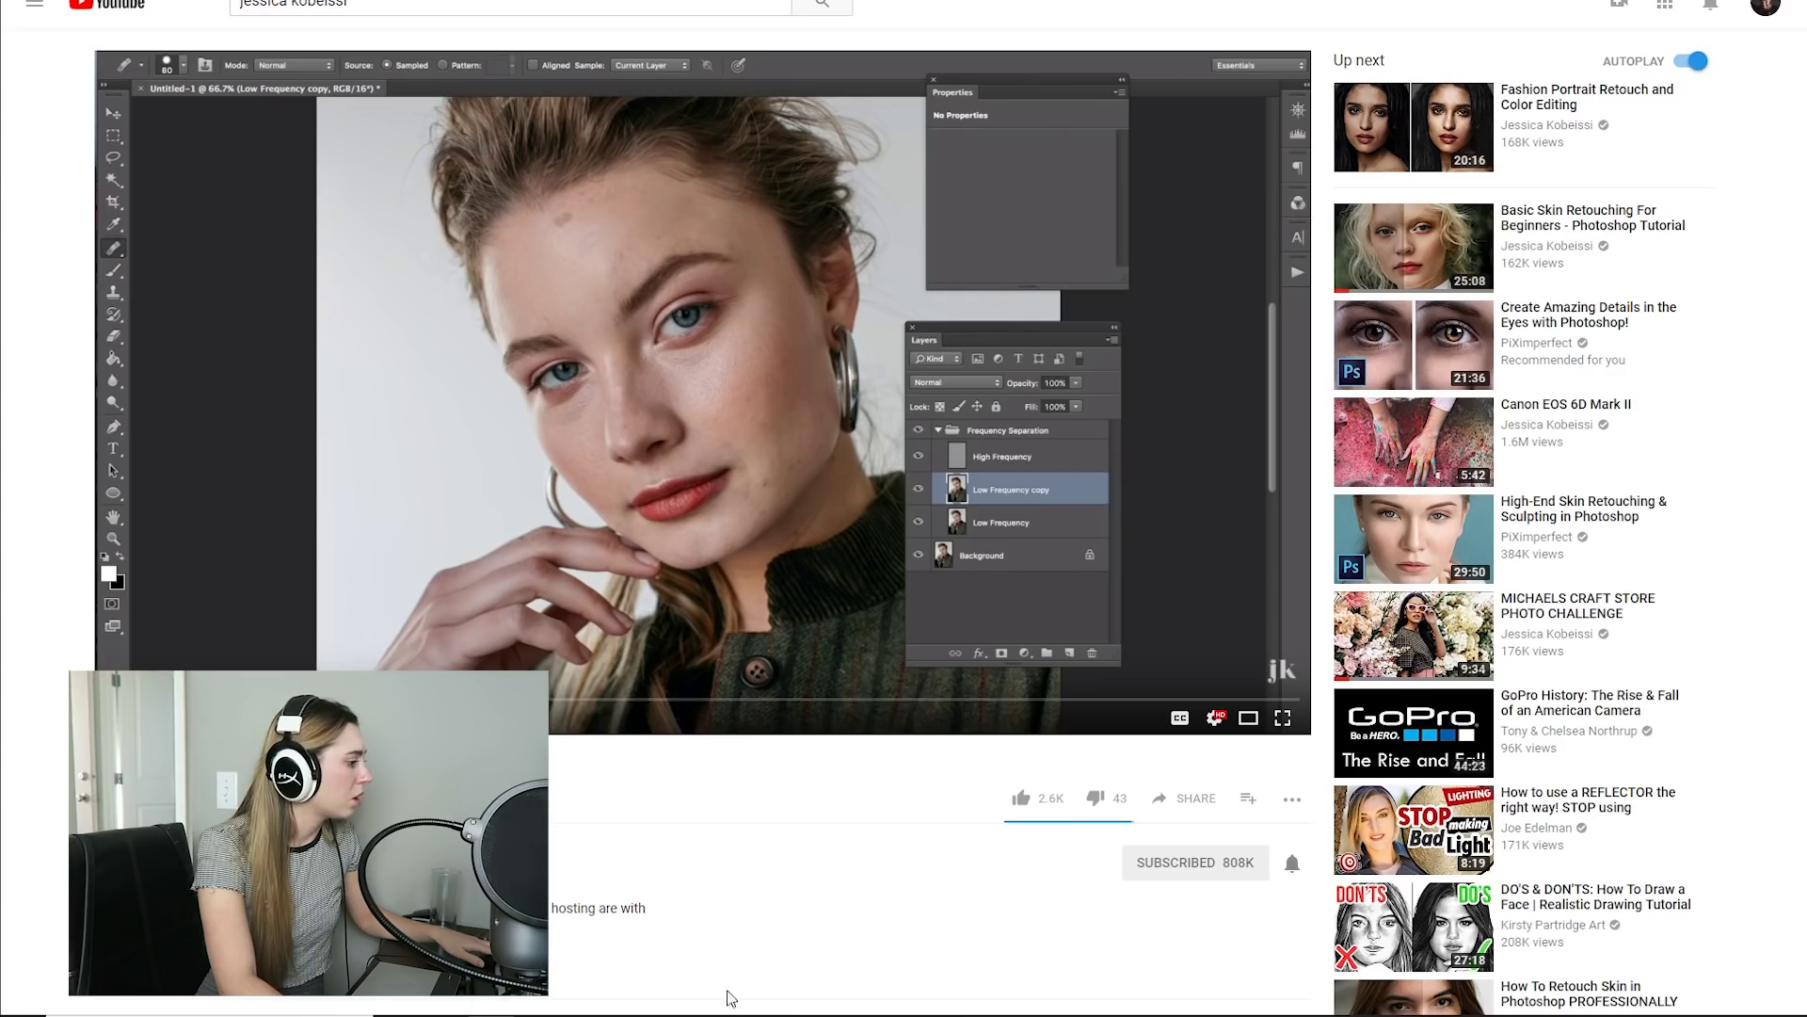
click(771, 1015)
- Try to heal the blemishes on her cheek on the Skin copy layer by sampling nearby clean skin
click(17, 161)
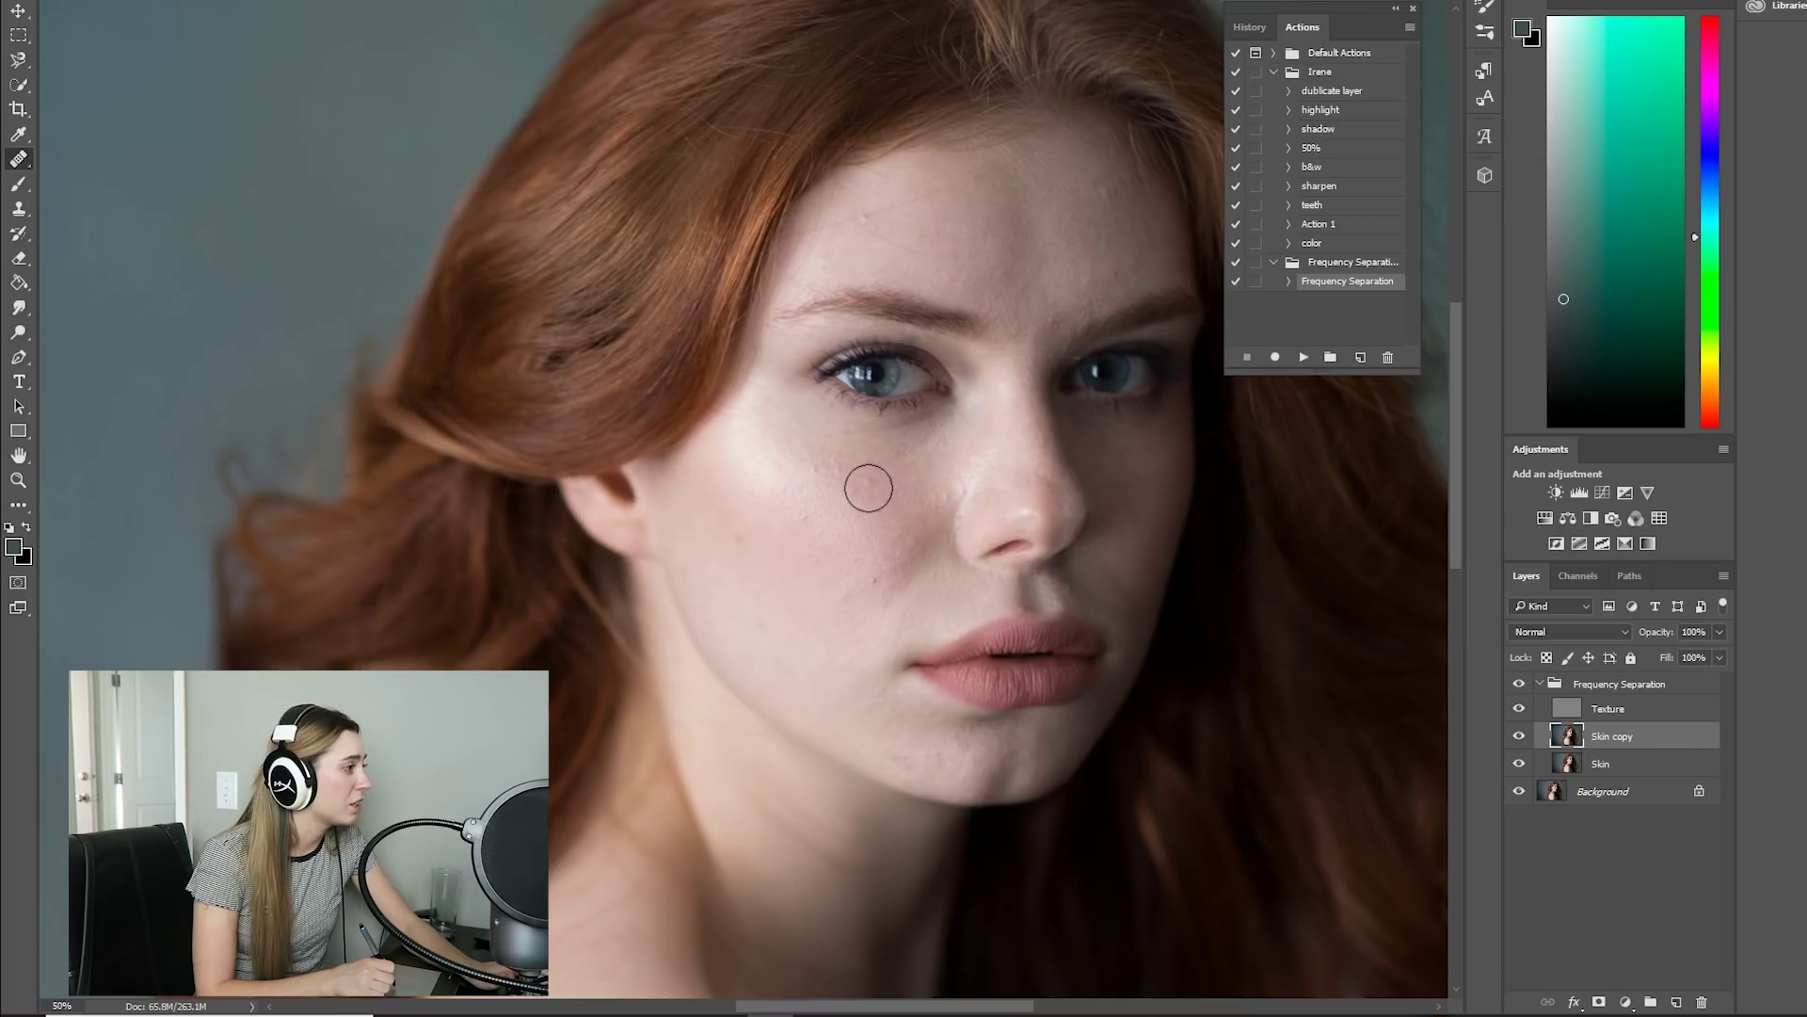
click(864, 486)
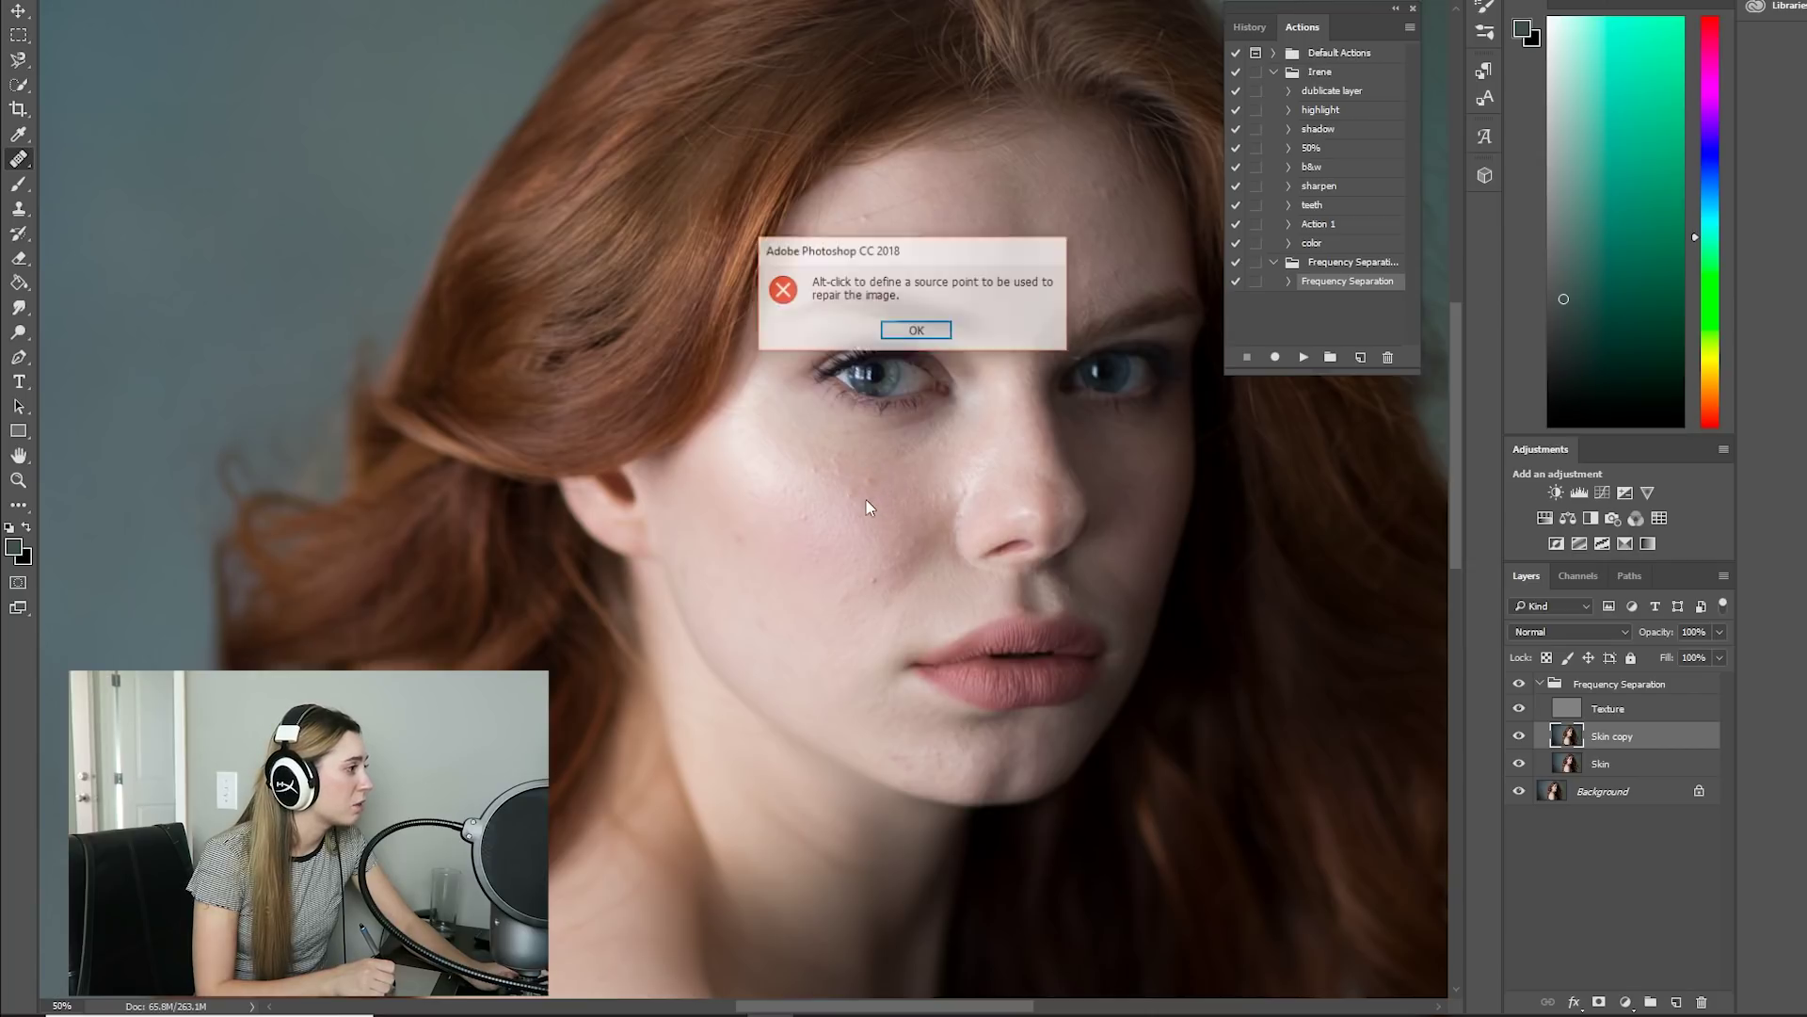
click(912, 334)
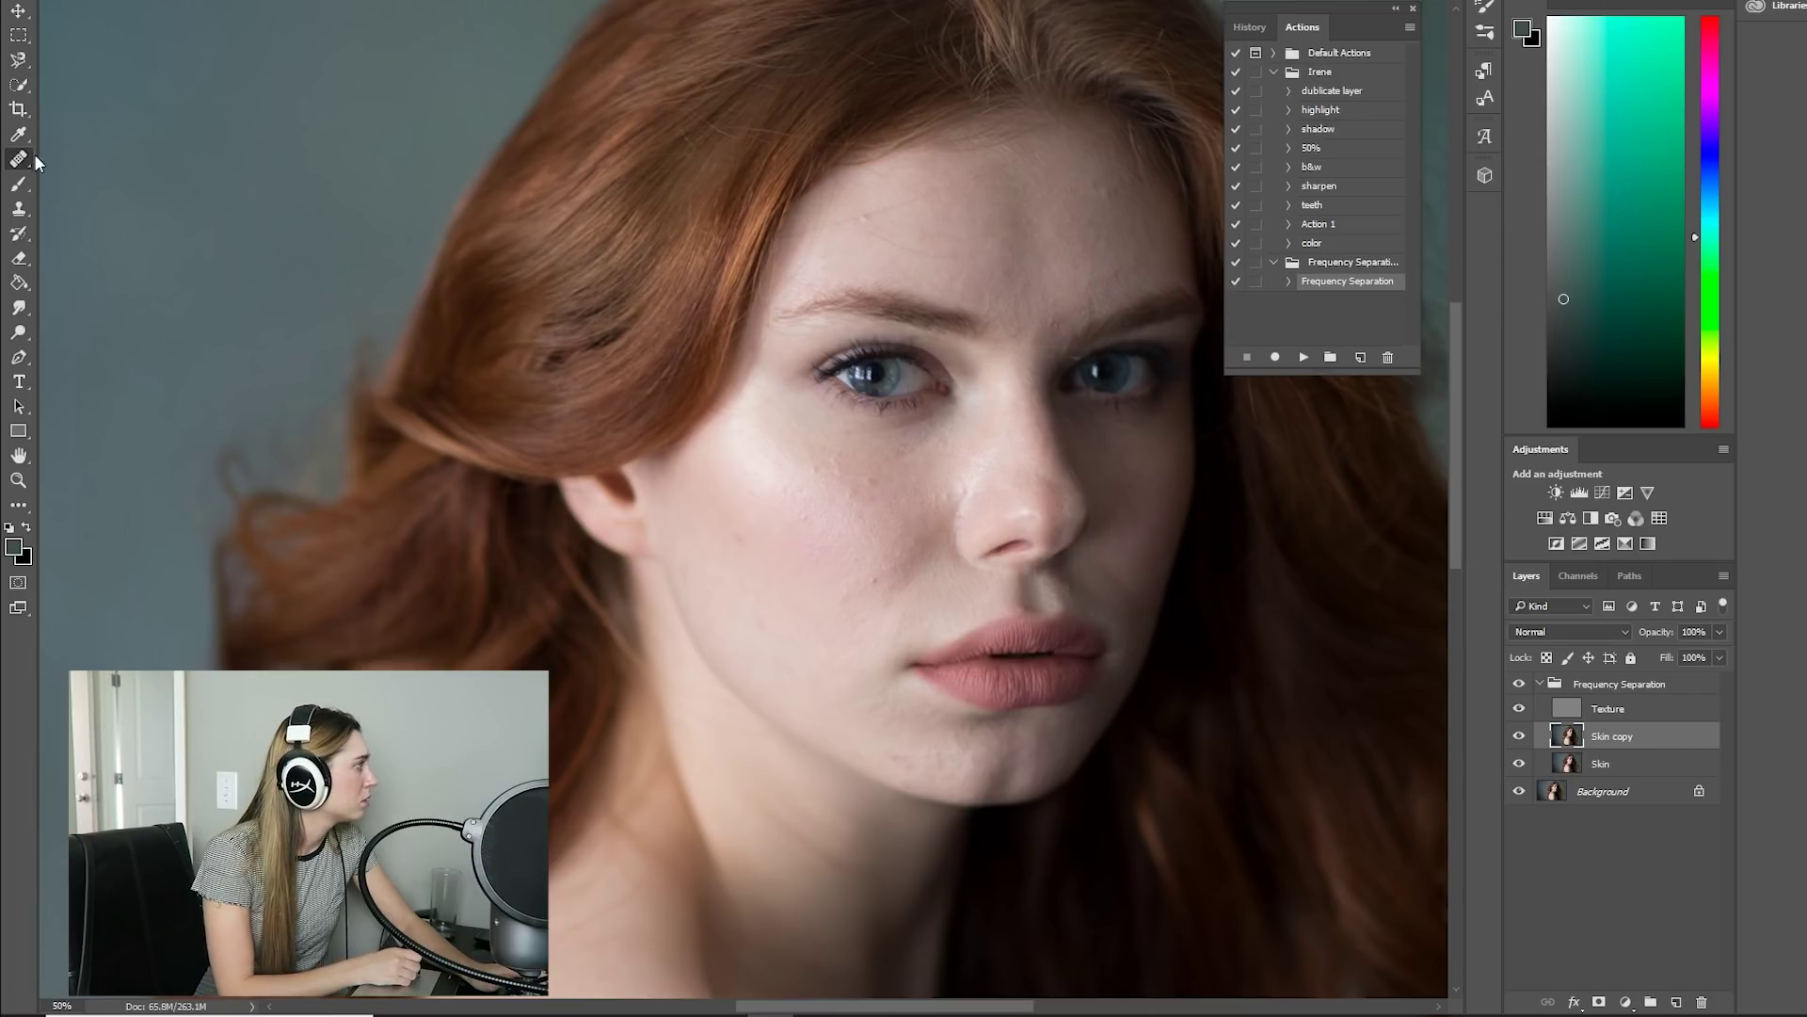
alt+click(754, 535)
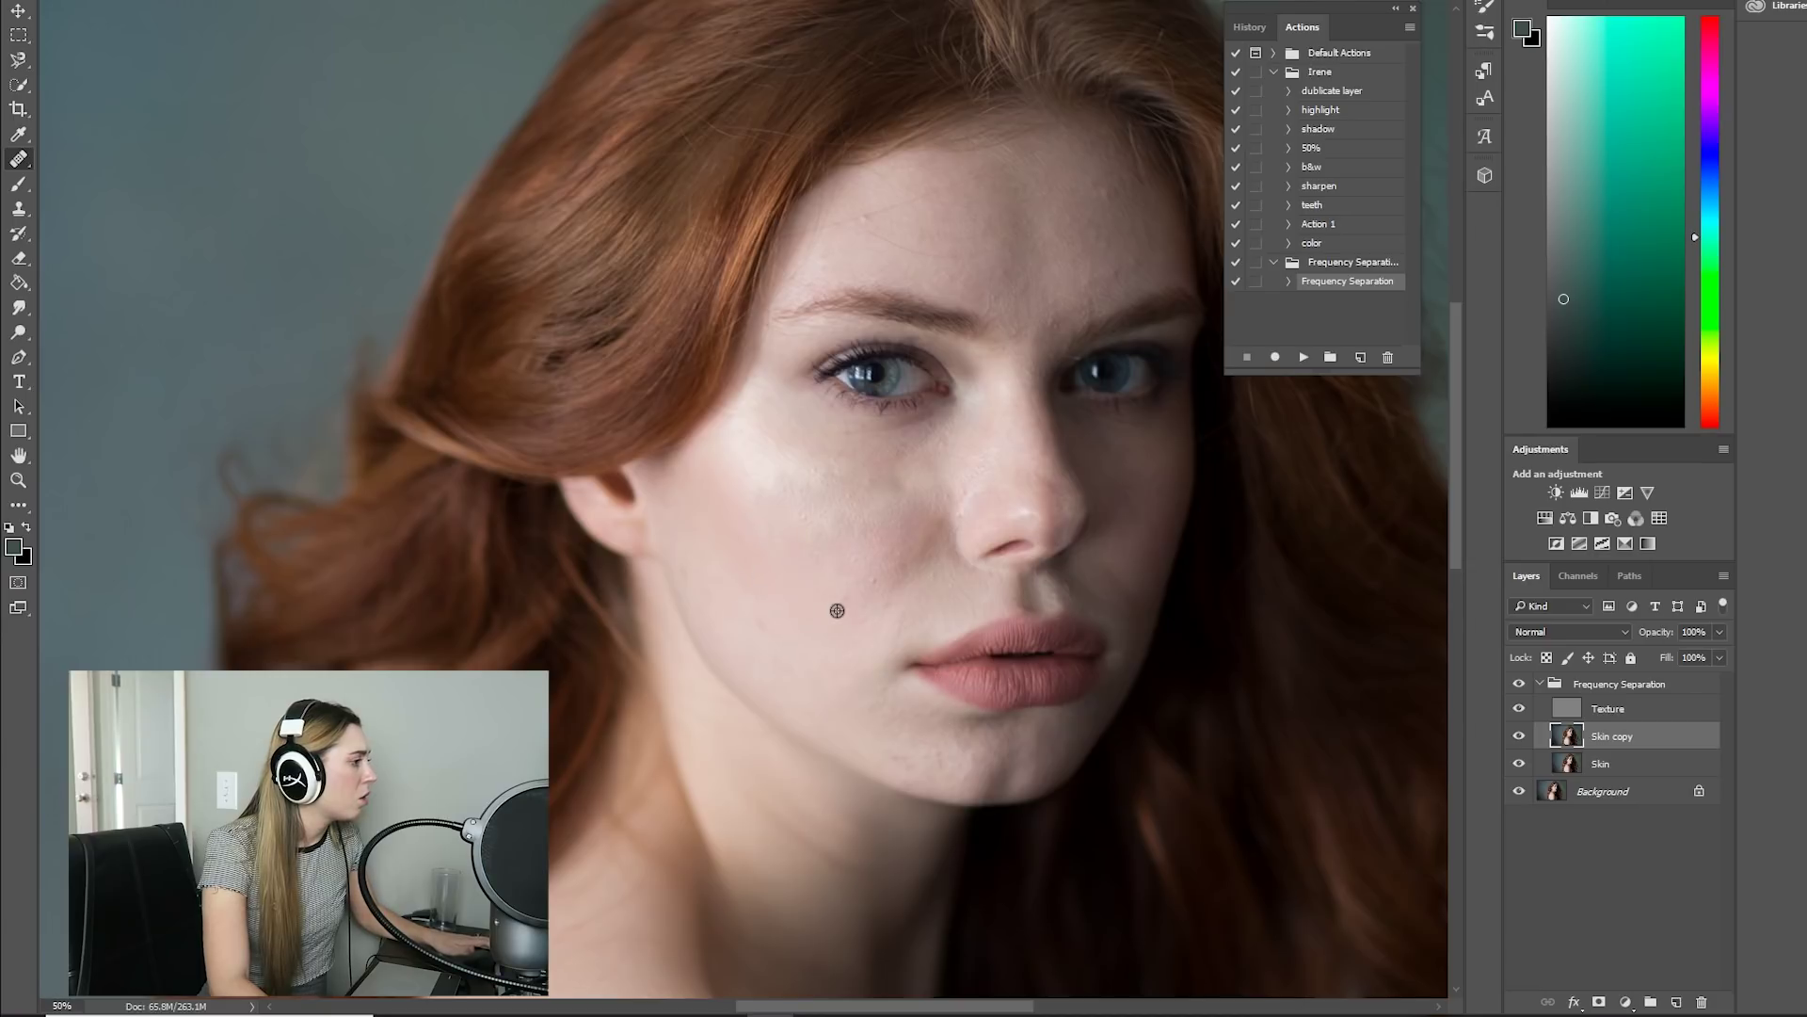
alt+click(756, 506)
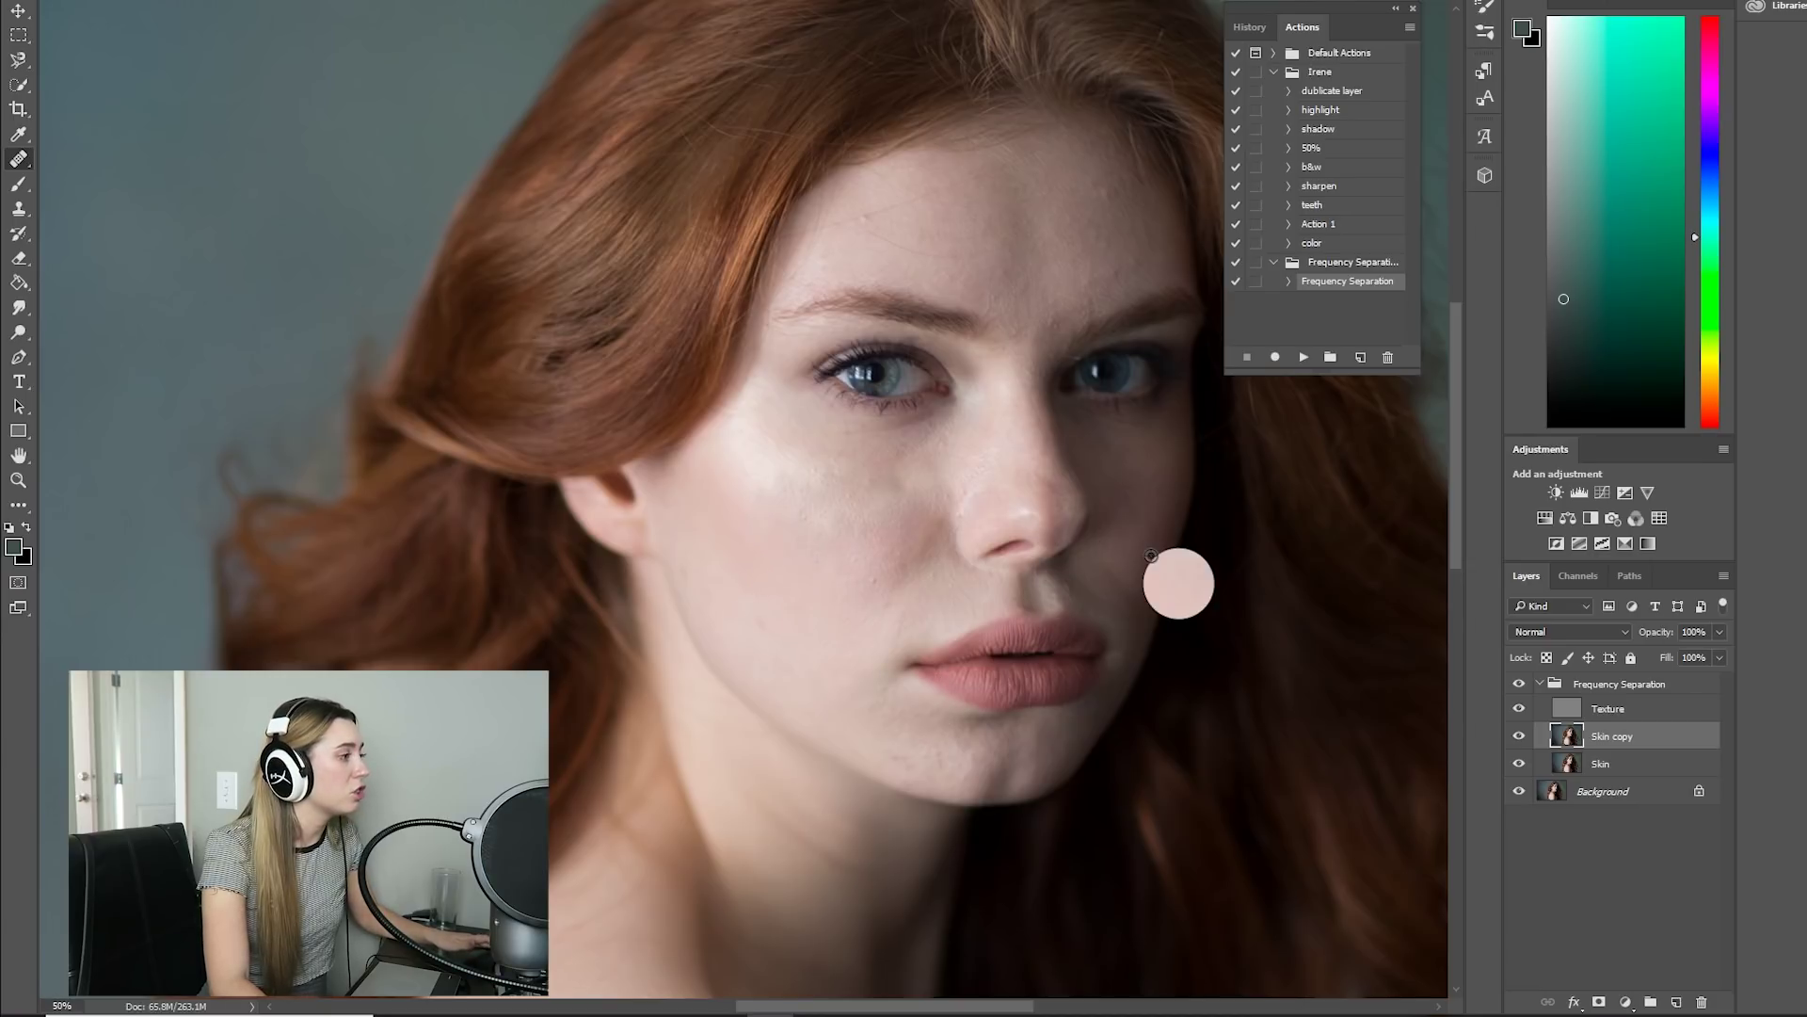
alt+click(763, 574)
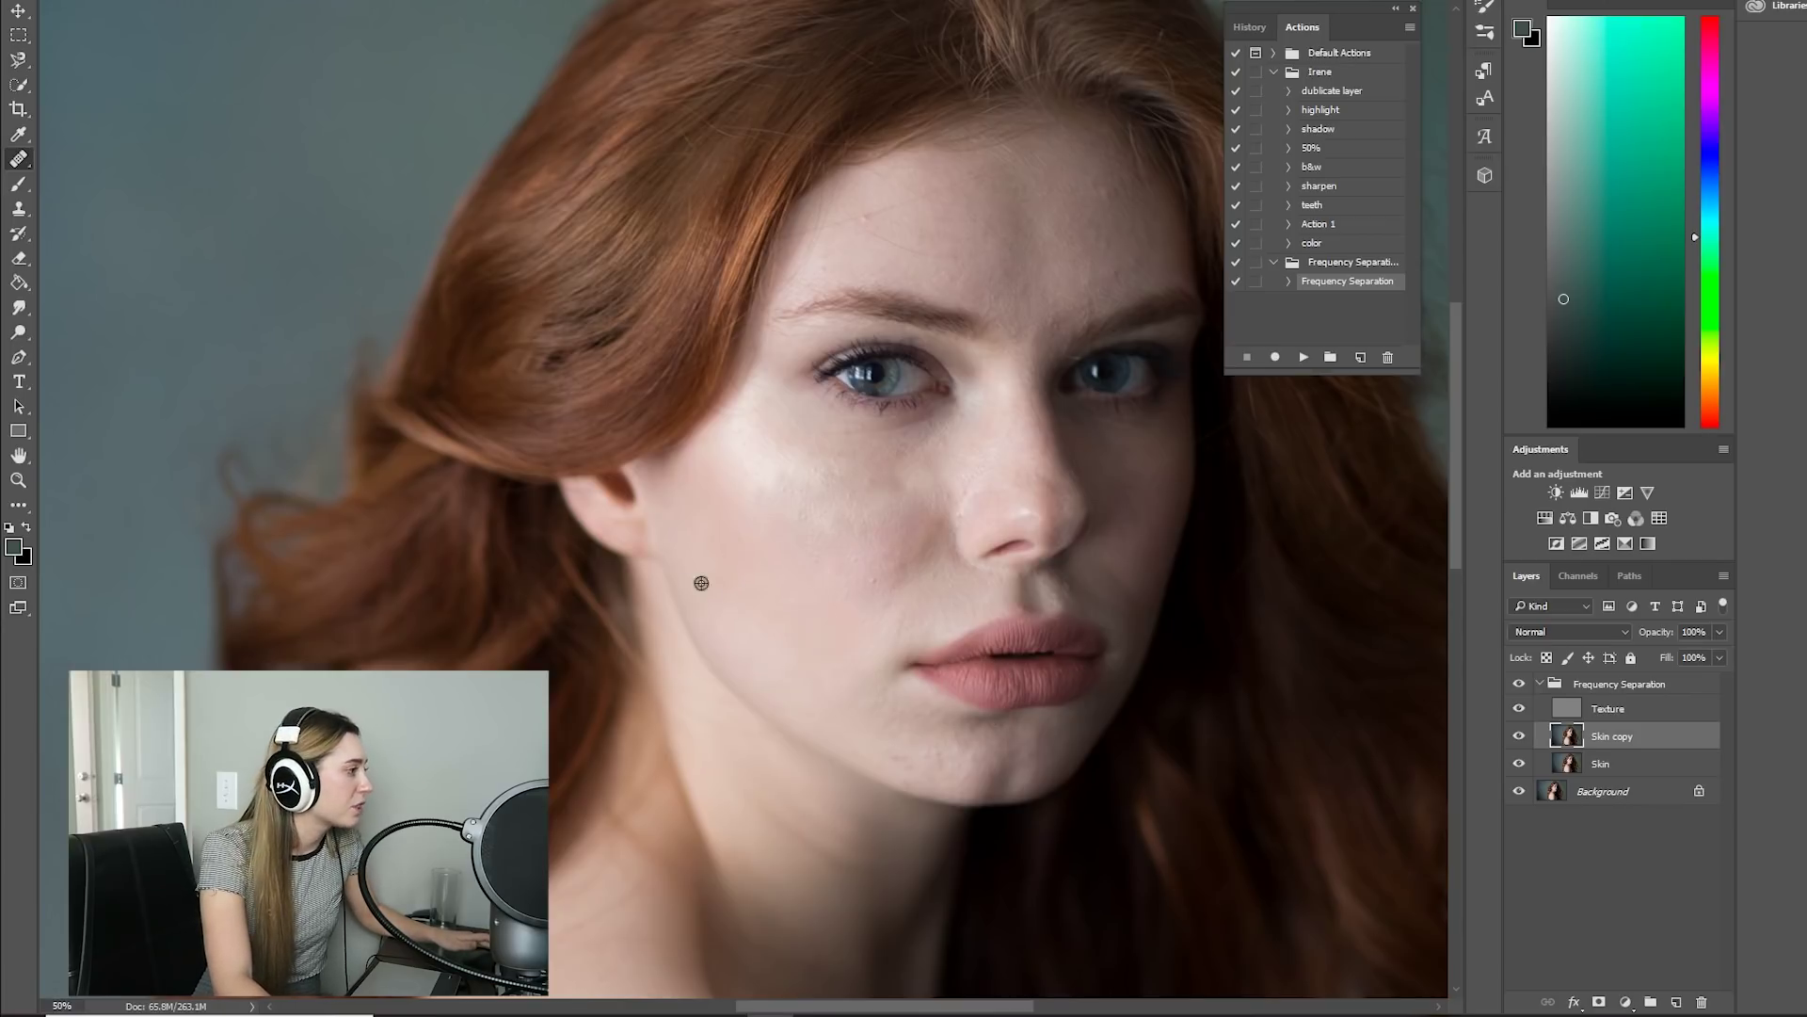
- Delete the retouched Skin copy layer and make a fresh duplicate of the Skin layer
click(1517, 737)
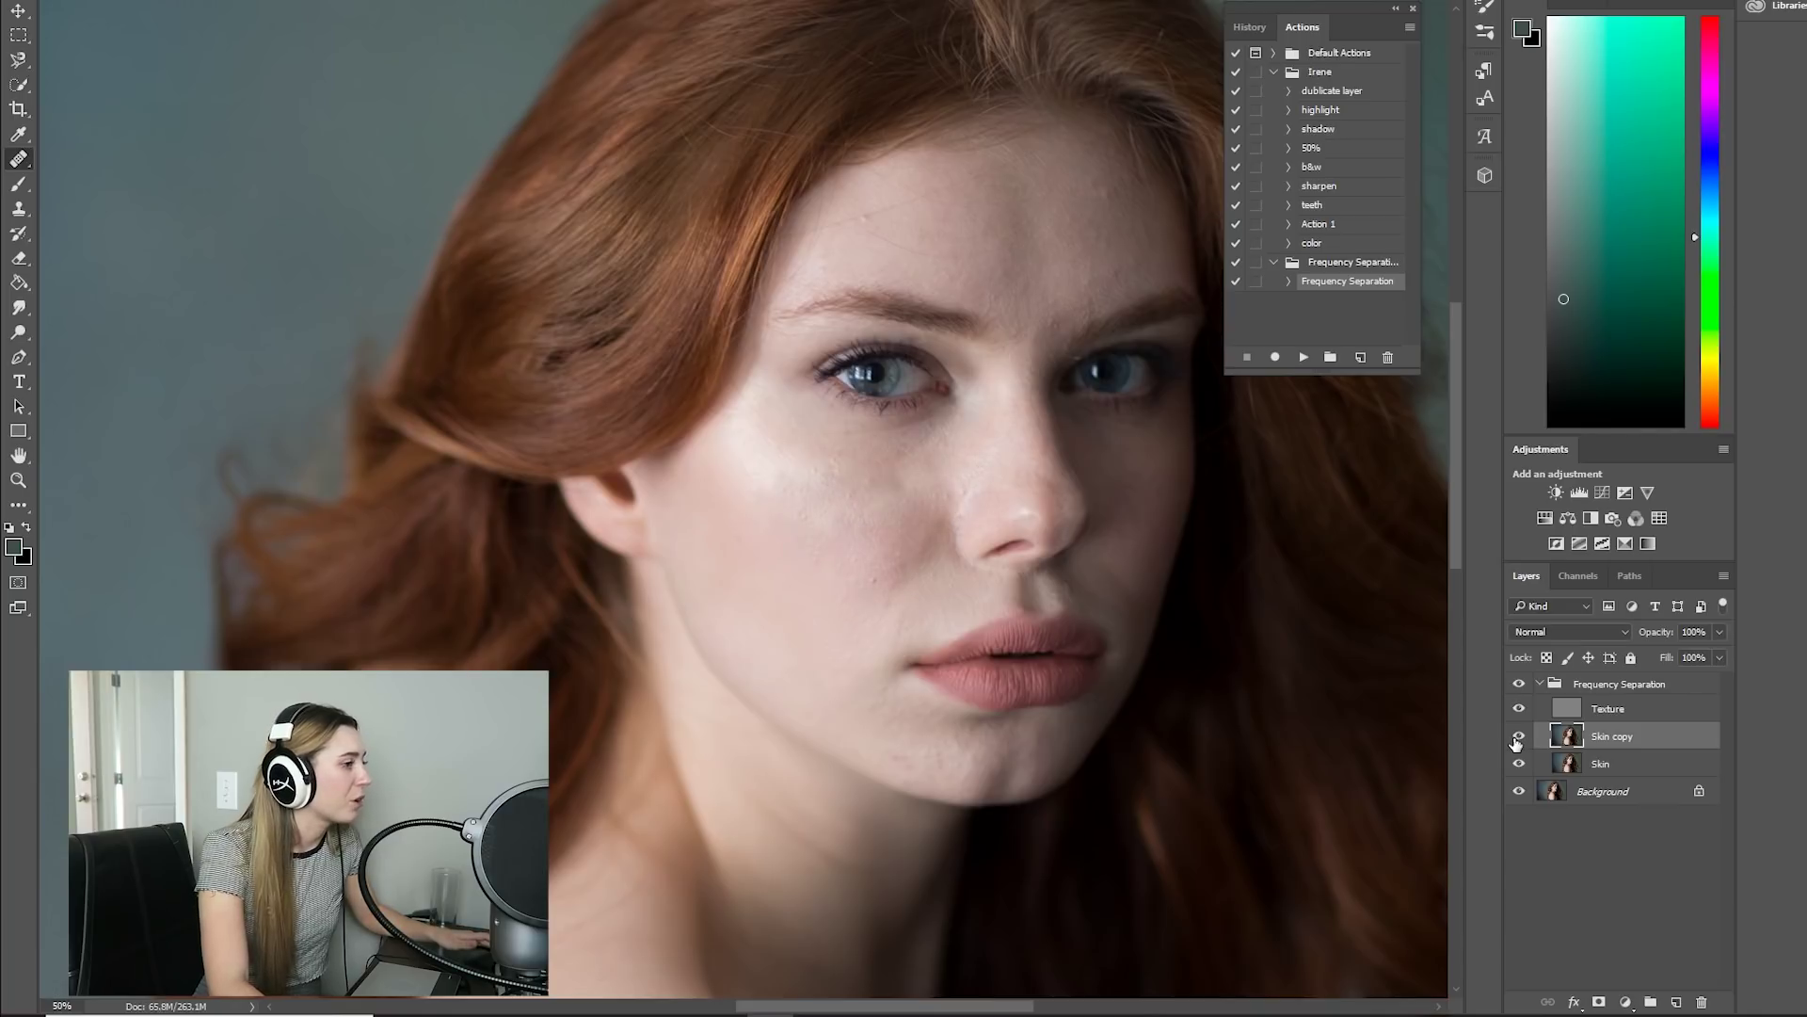
drag(1608, 737, 1701, 1002)
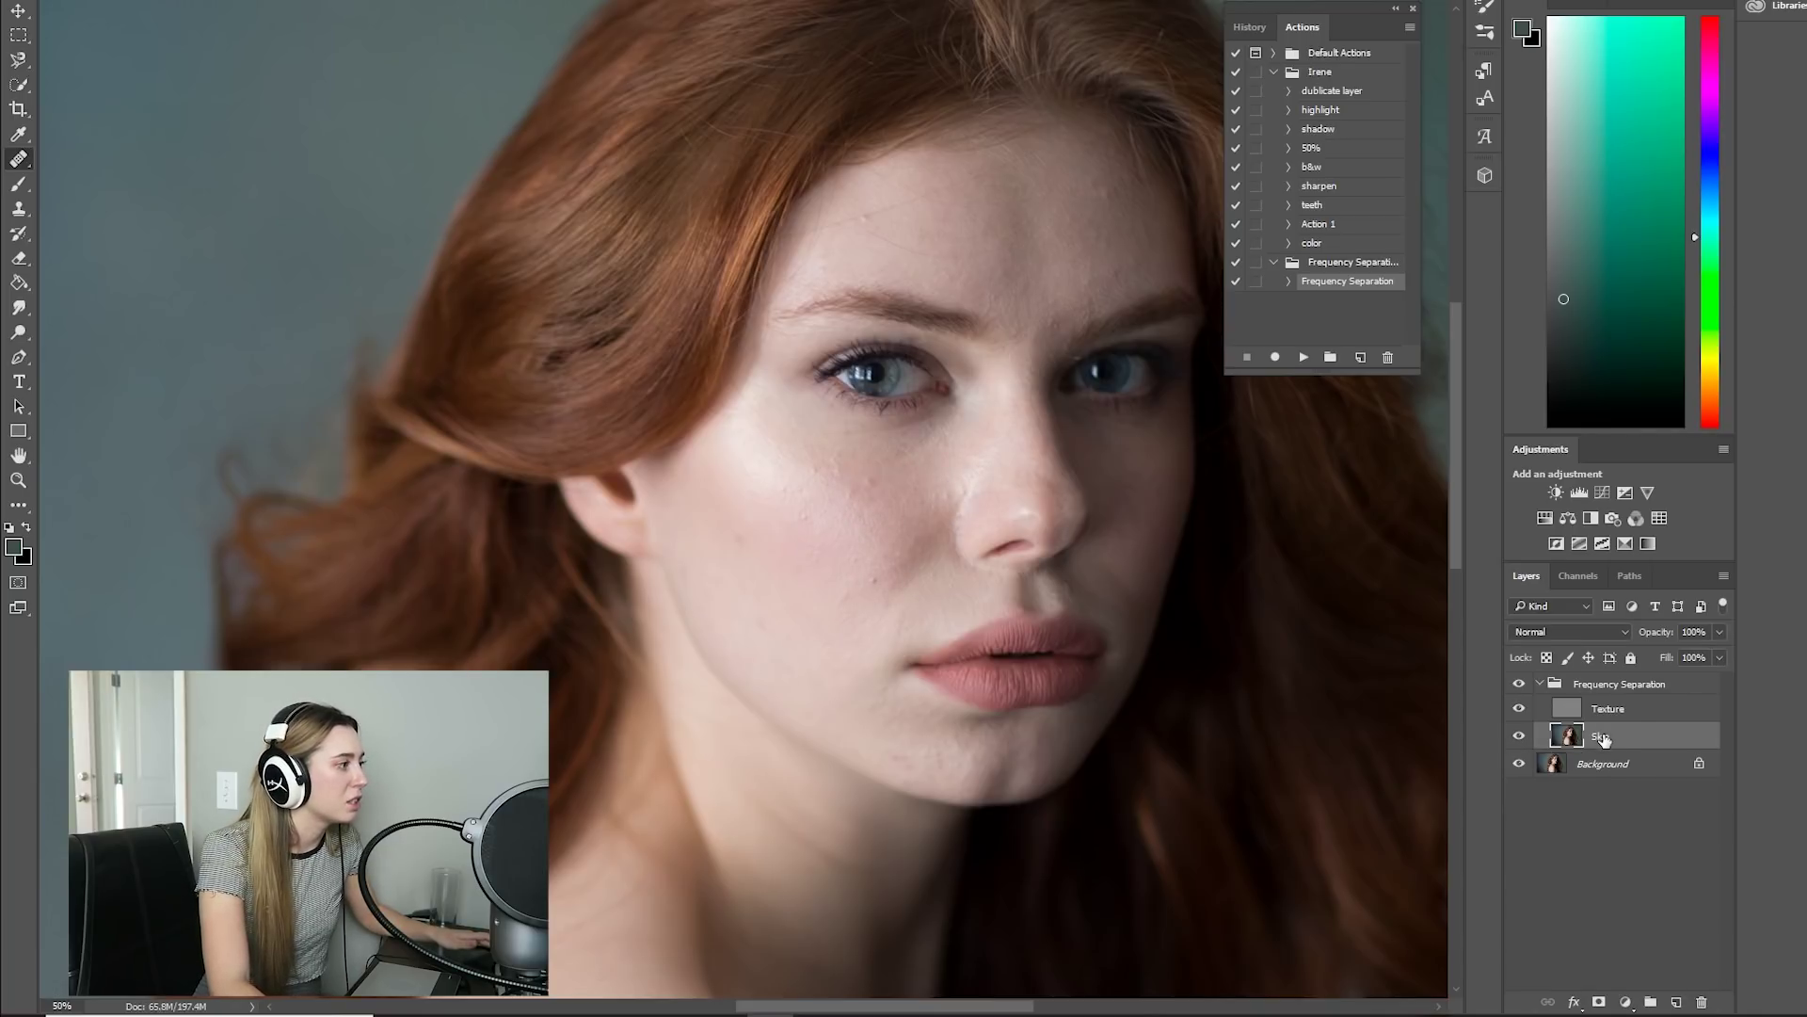
drag(1603, 740, 1677, 1002)
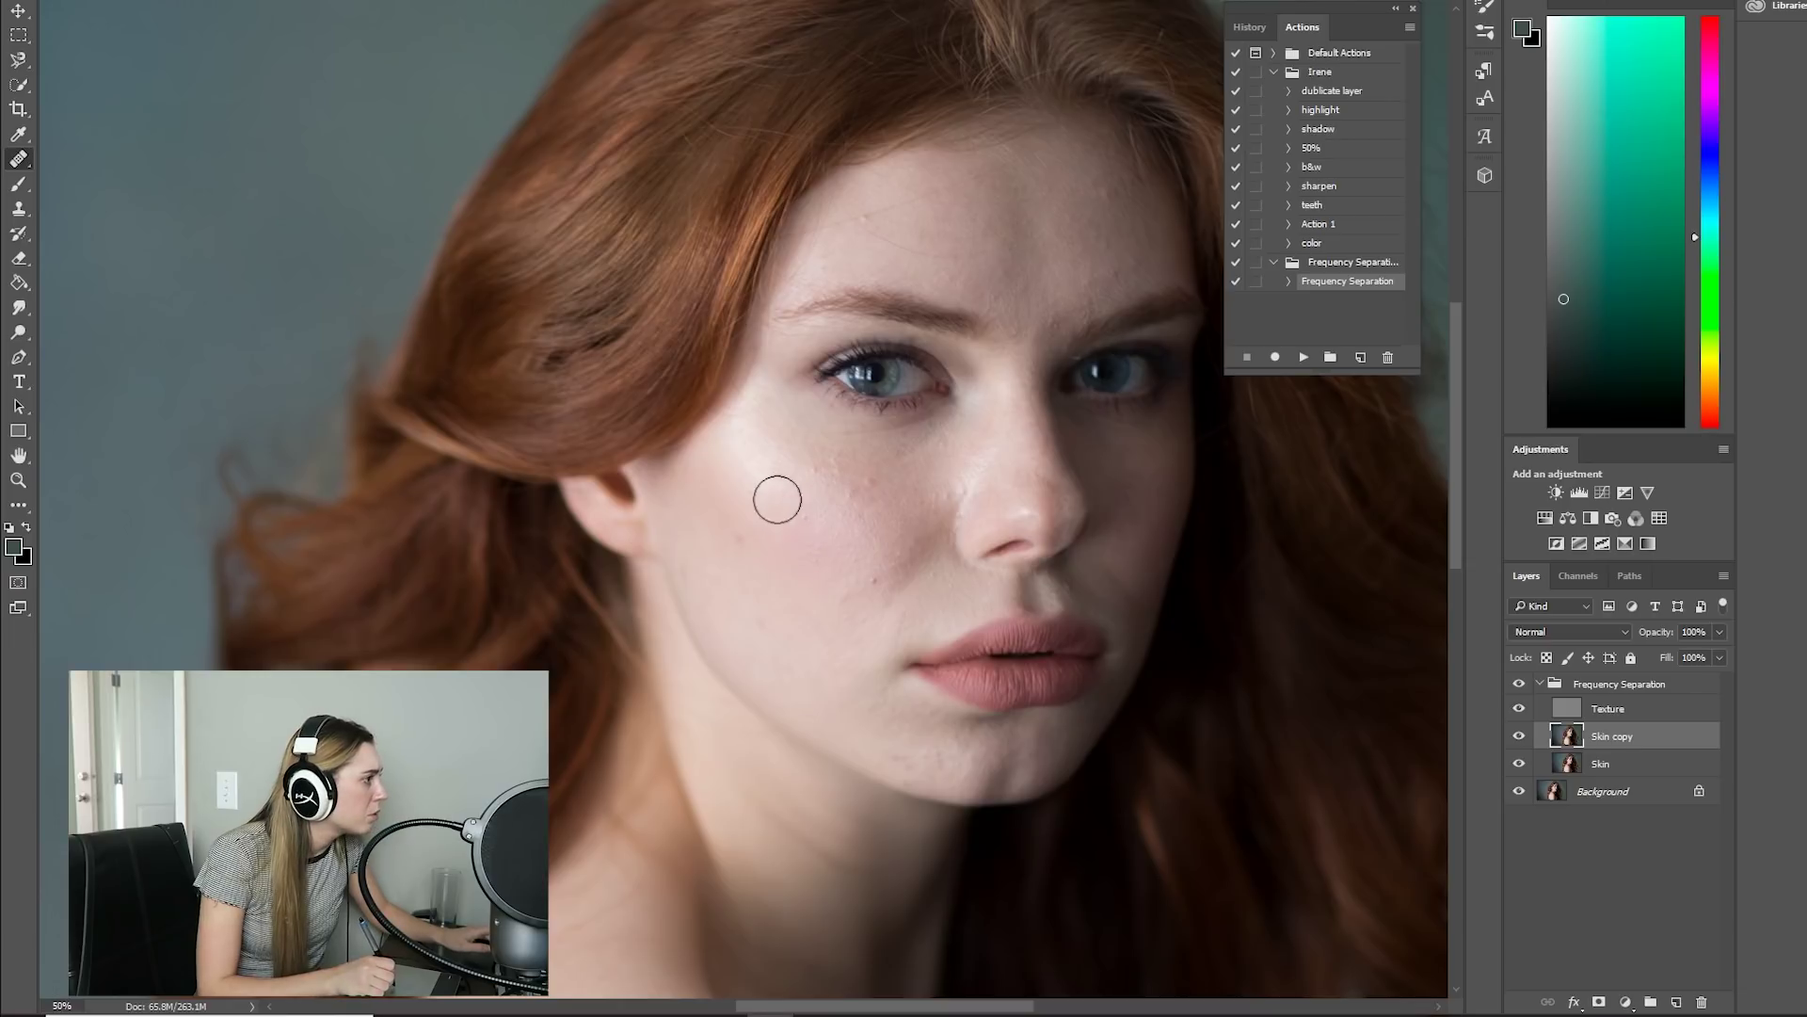
- Heal the uneven tones on her cheek and under the eye on Skin copy, resampling clean skin close to each spot
alt+click(835, 462)
alt+click(872, 484)
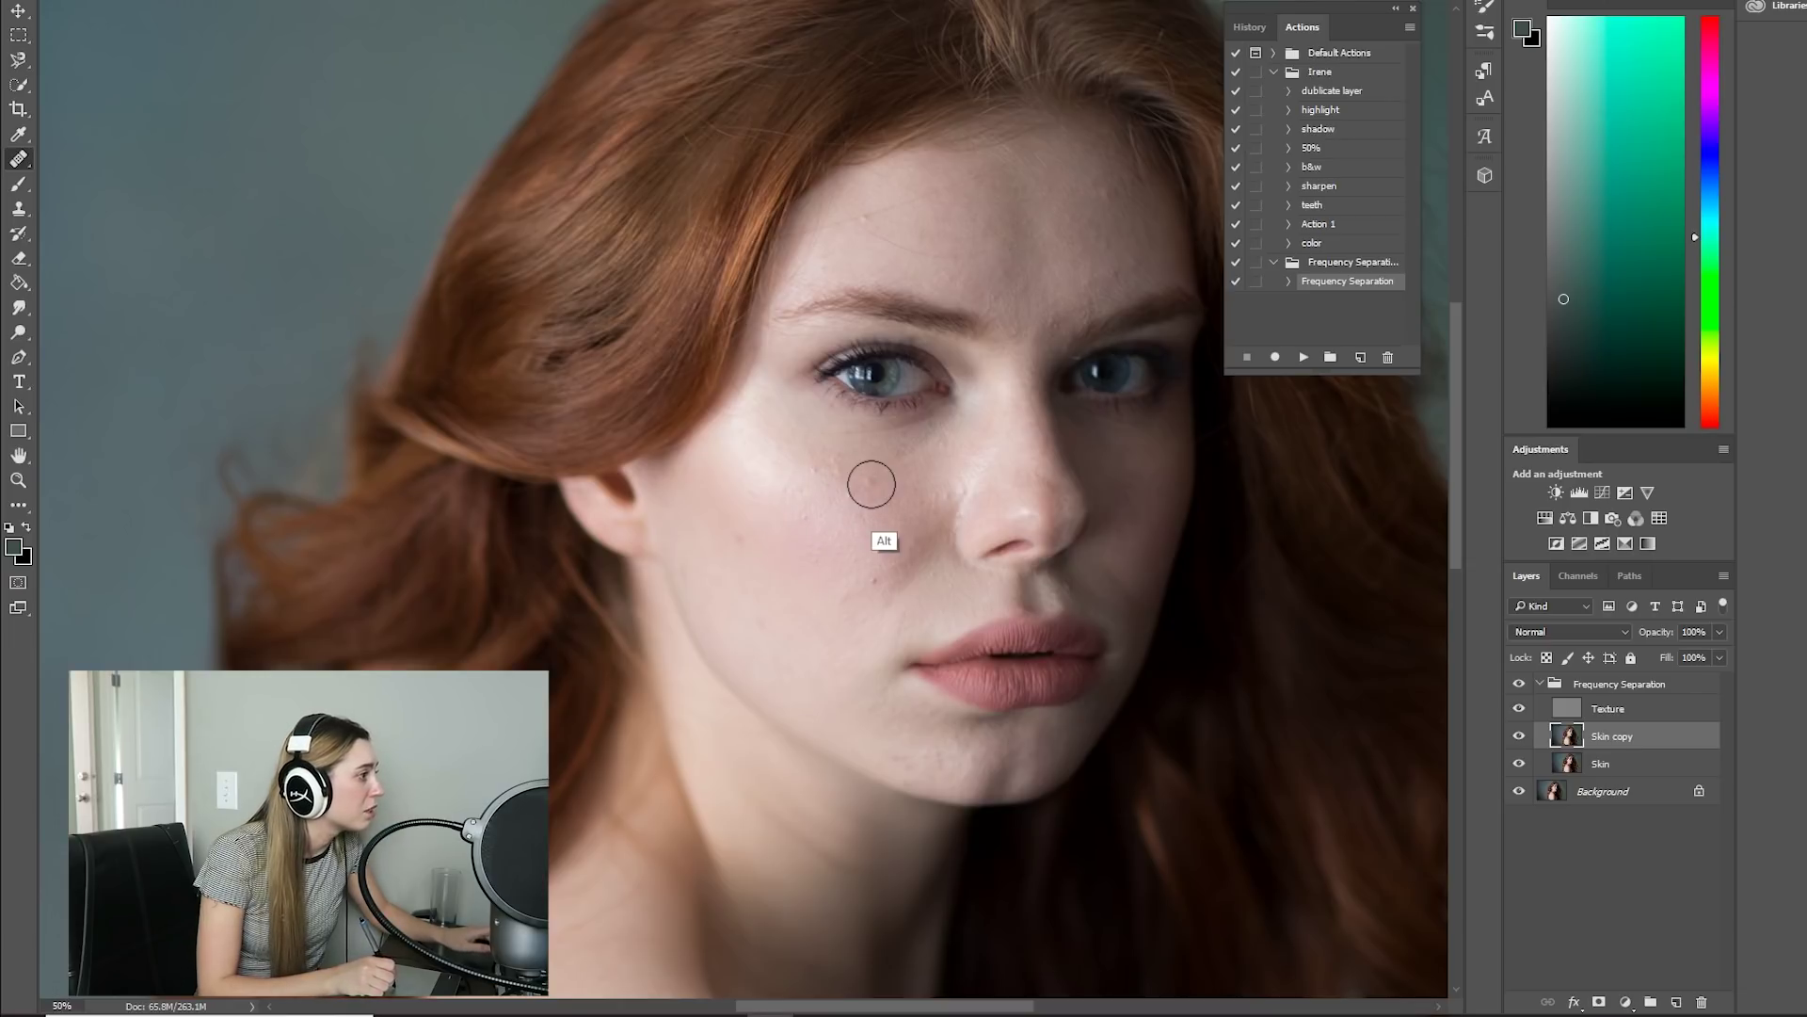
alt+click(957, 482)
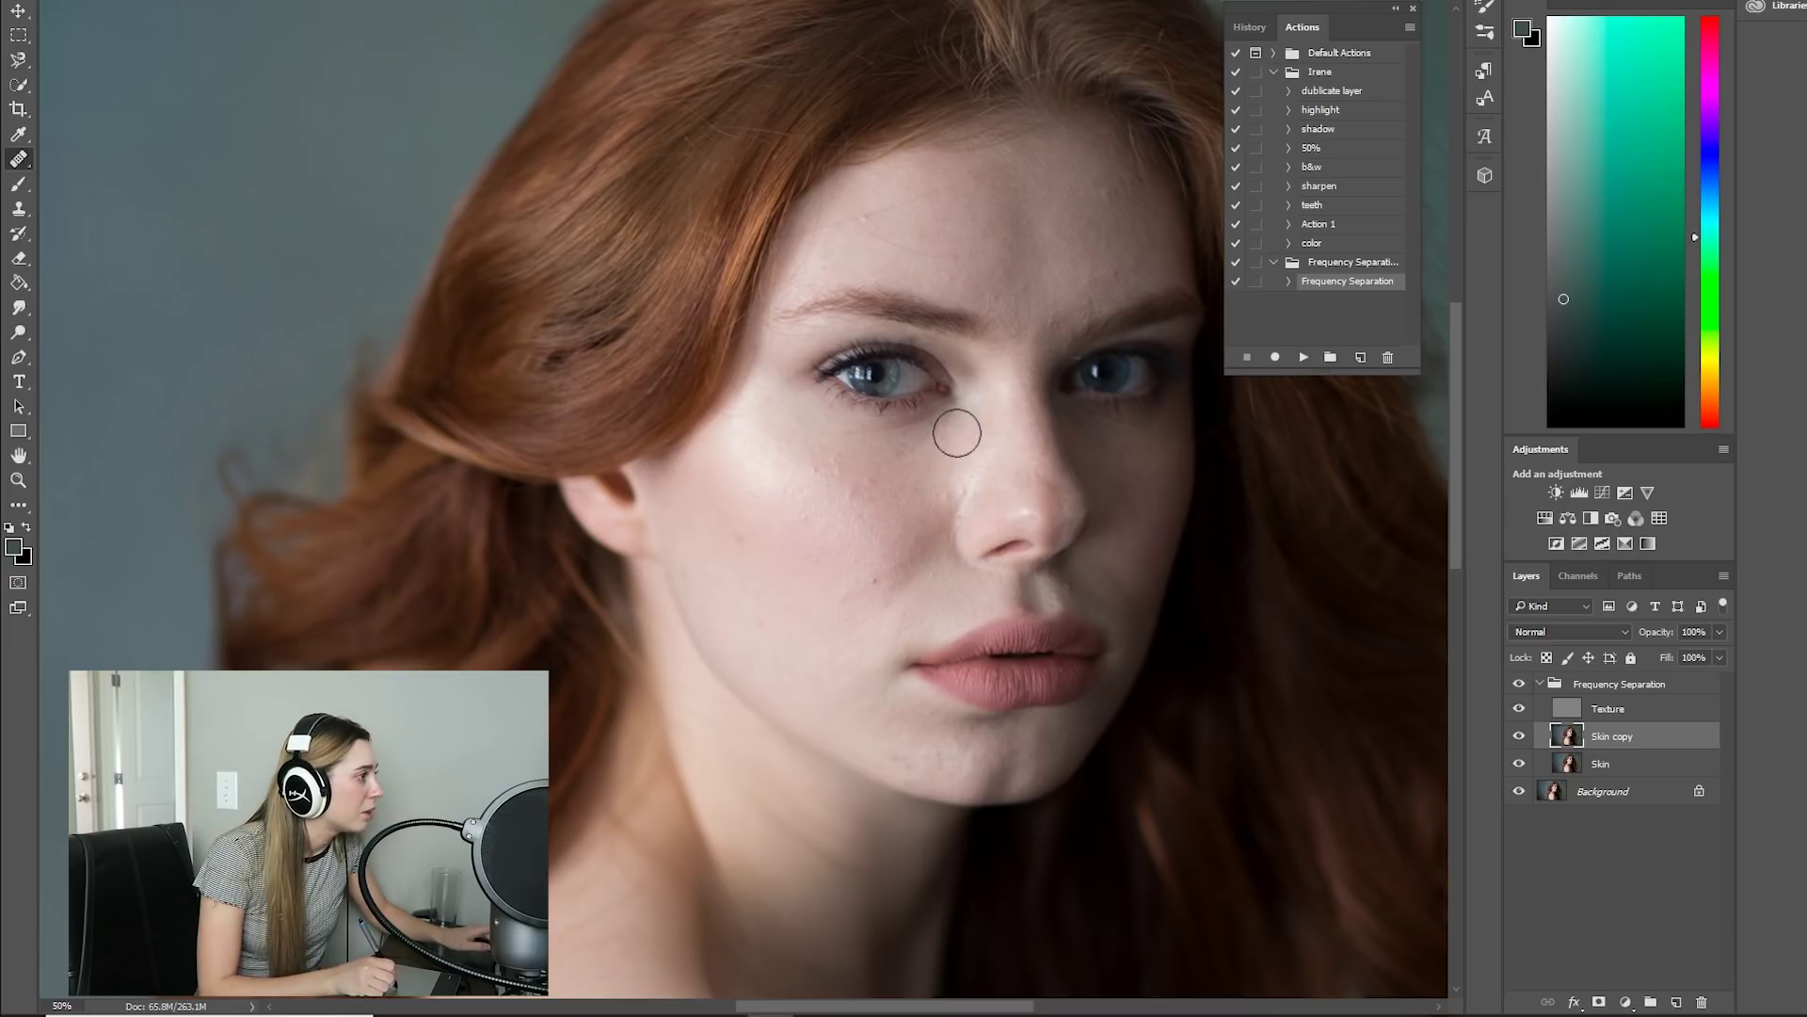
alt+click(905, 444)
alt+click(850, 443)
alt+click(916, 508)
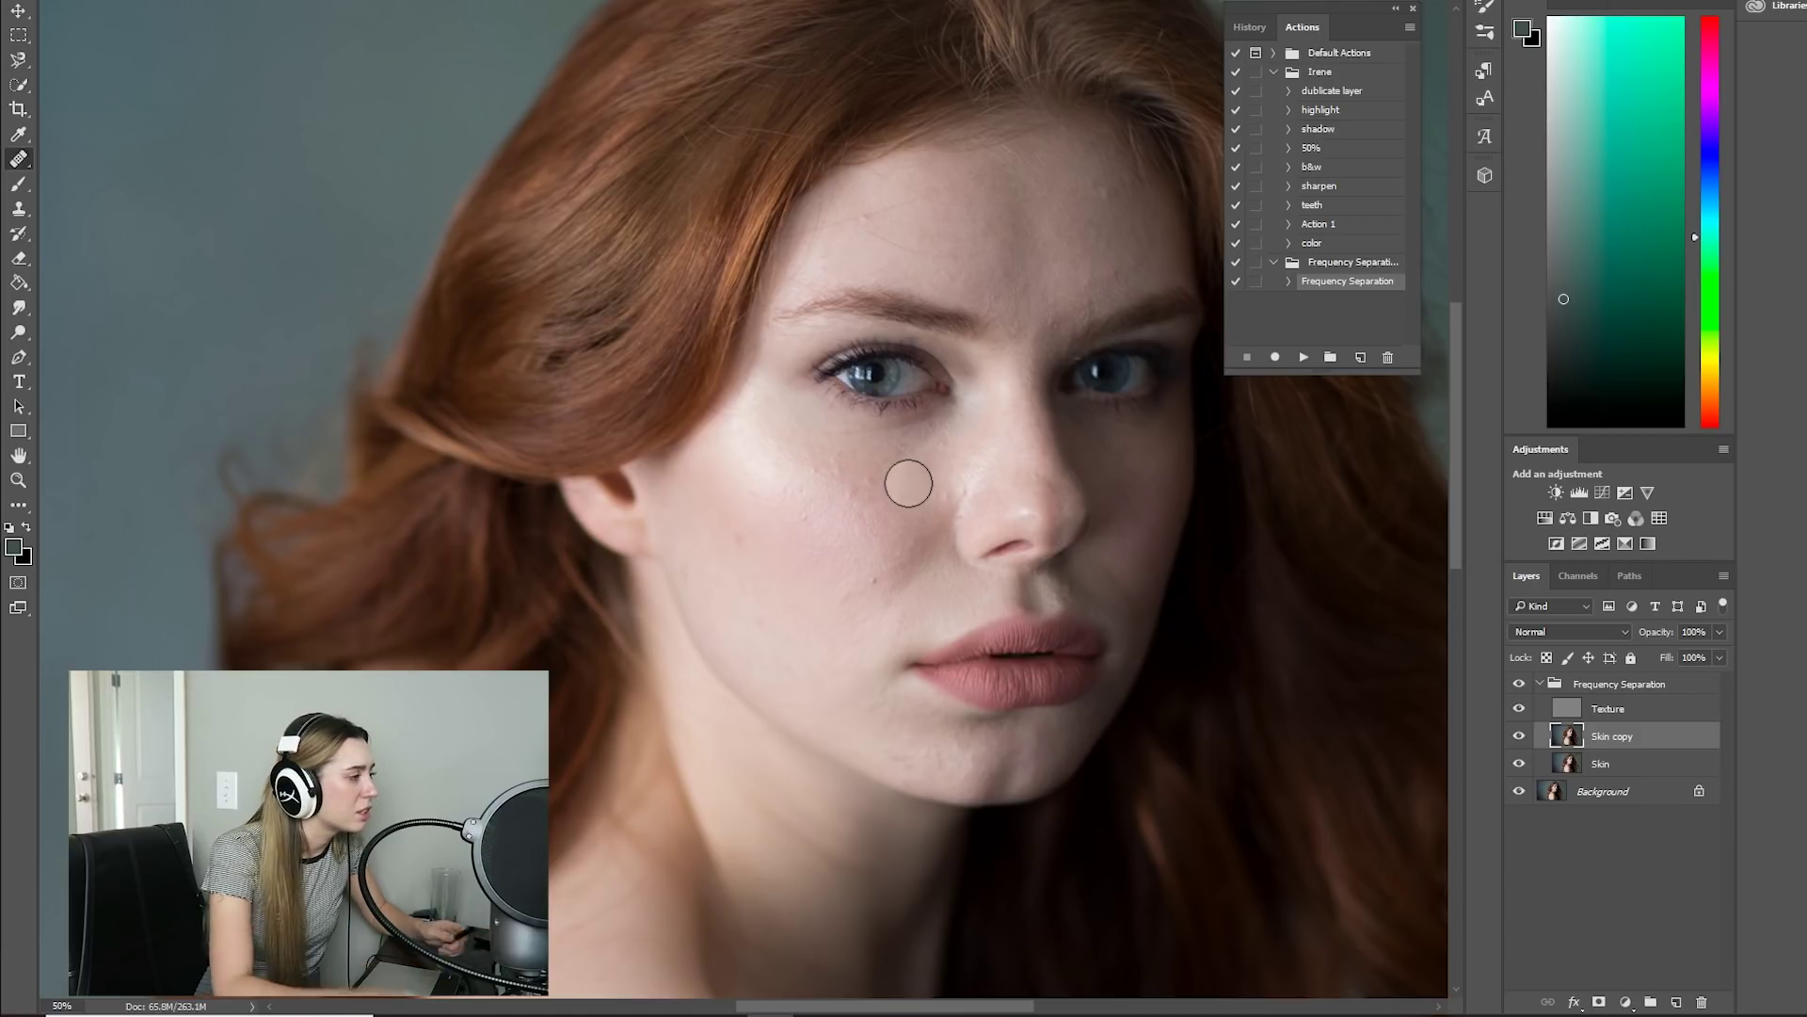
- Compare the cheek before and after retouching by hiding and showing the Skin copy layer
click(1522, 737)
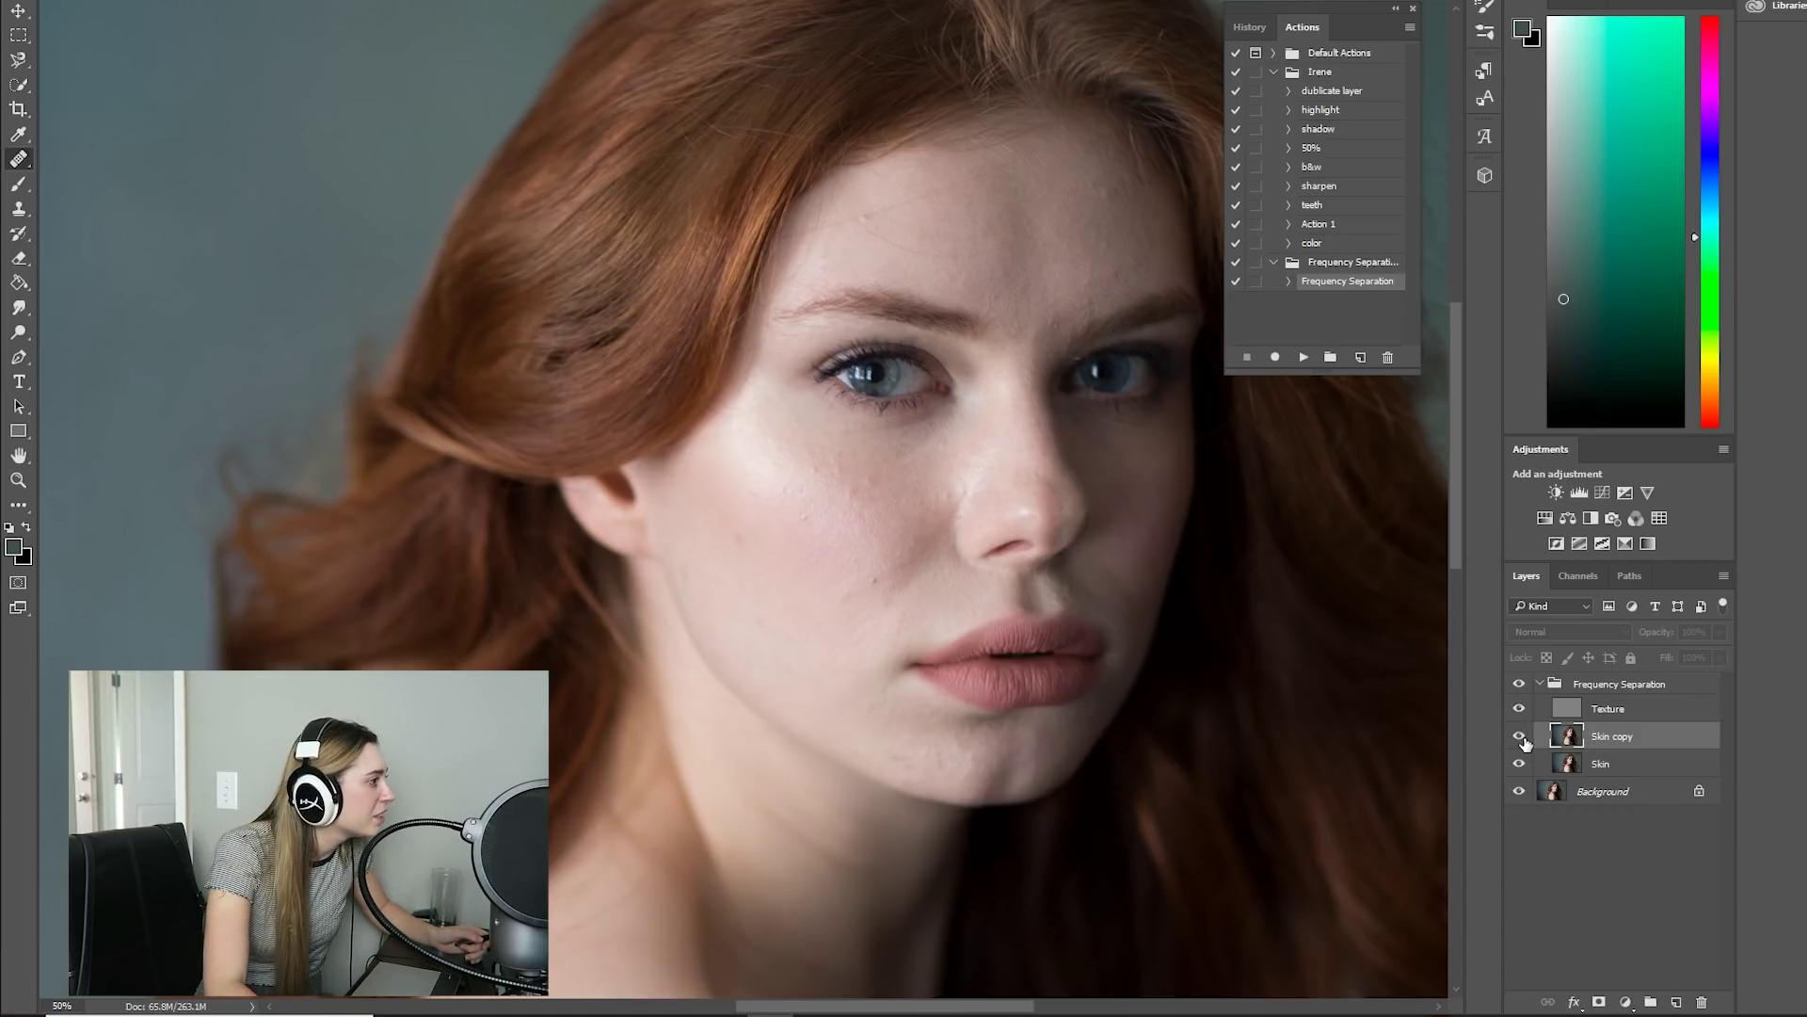
click(1522, 739)
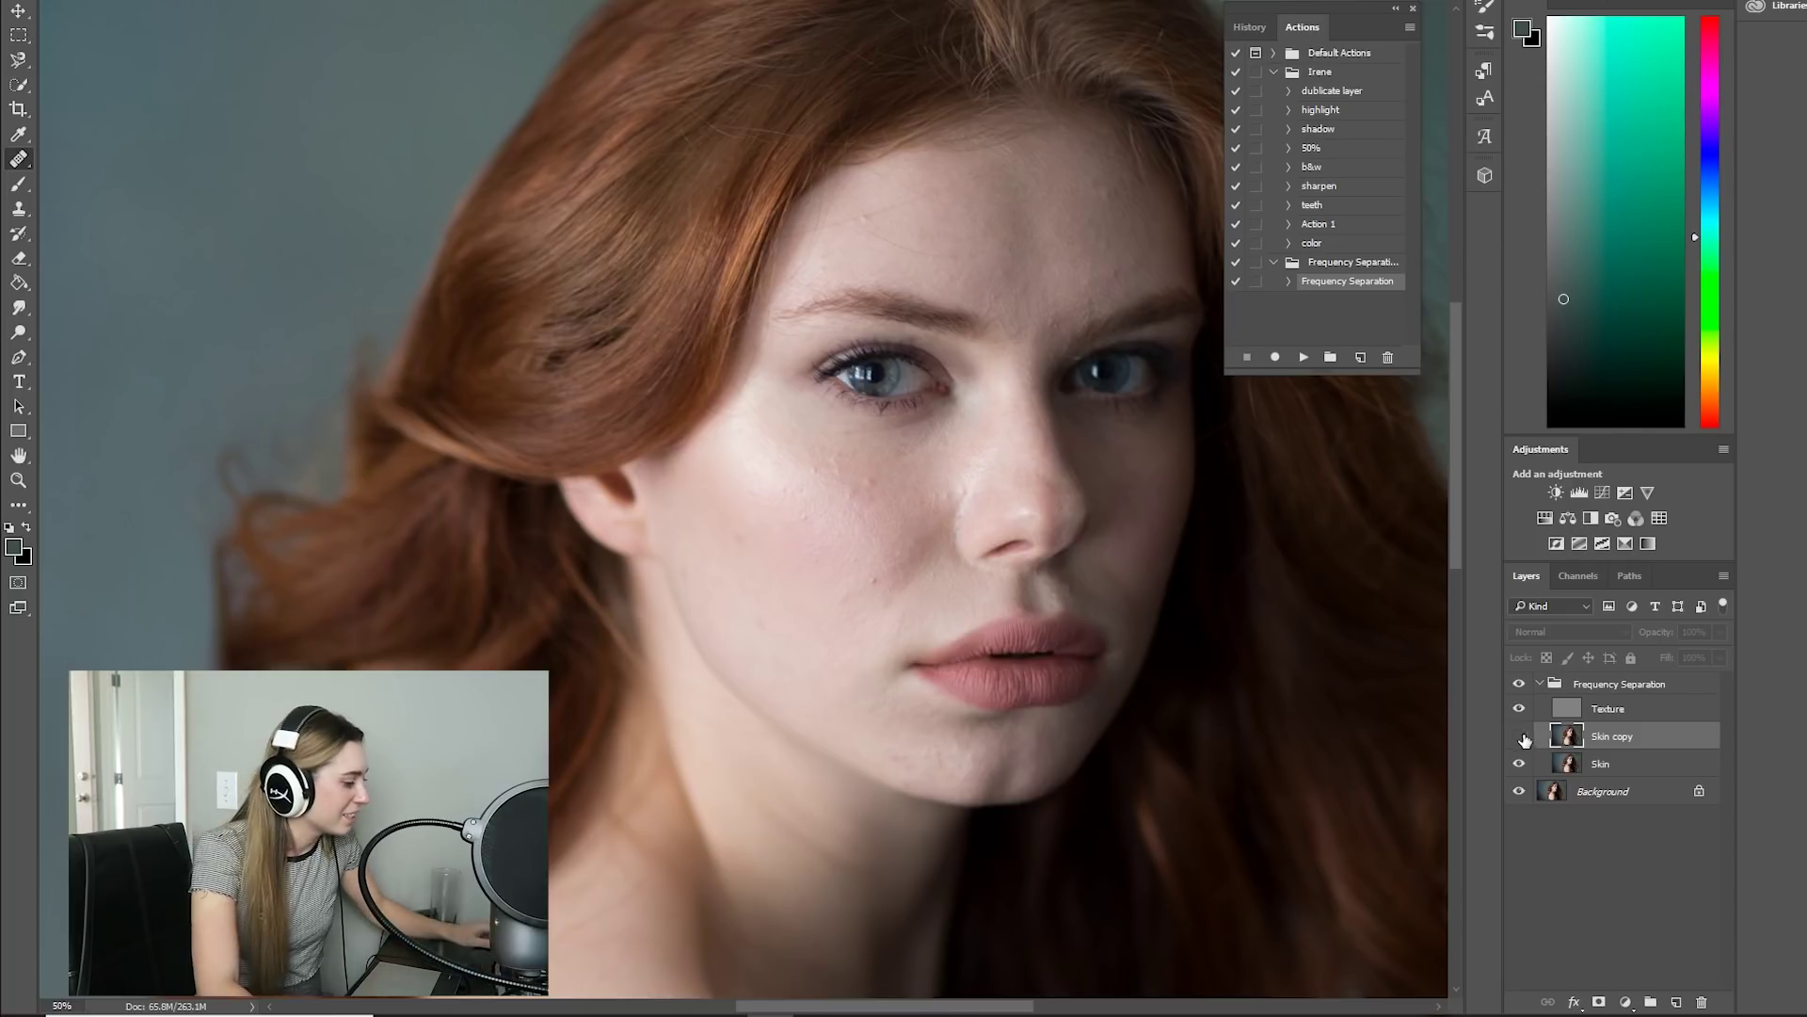
click(1521, 737)
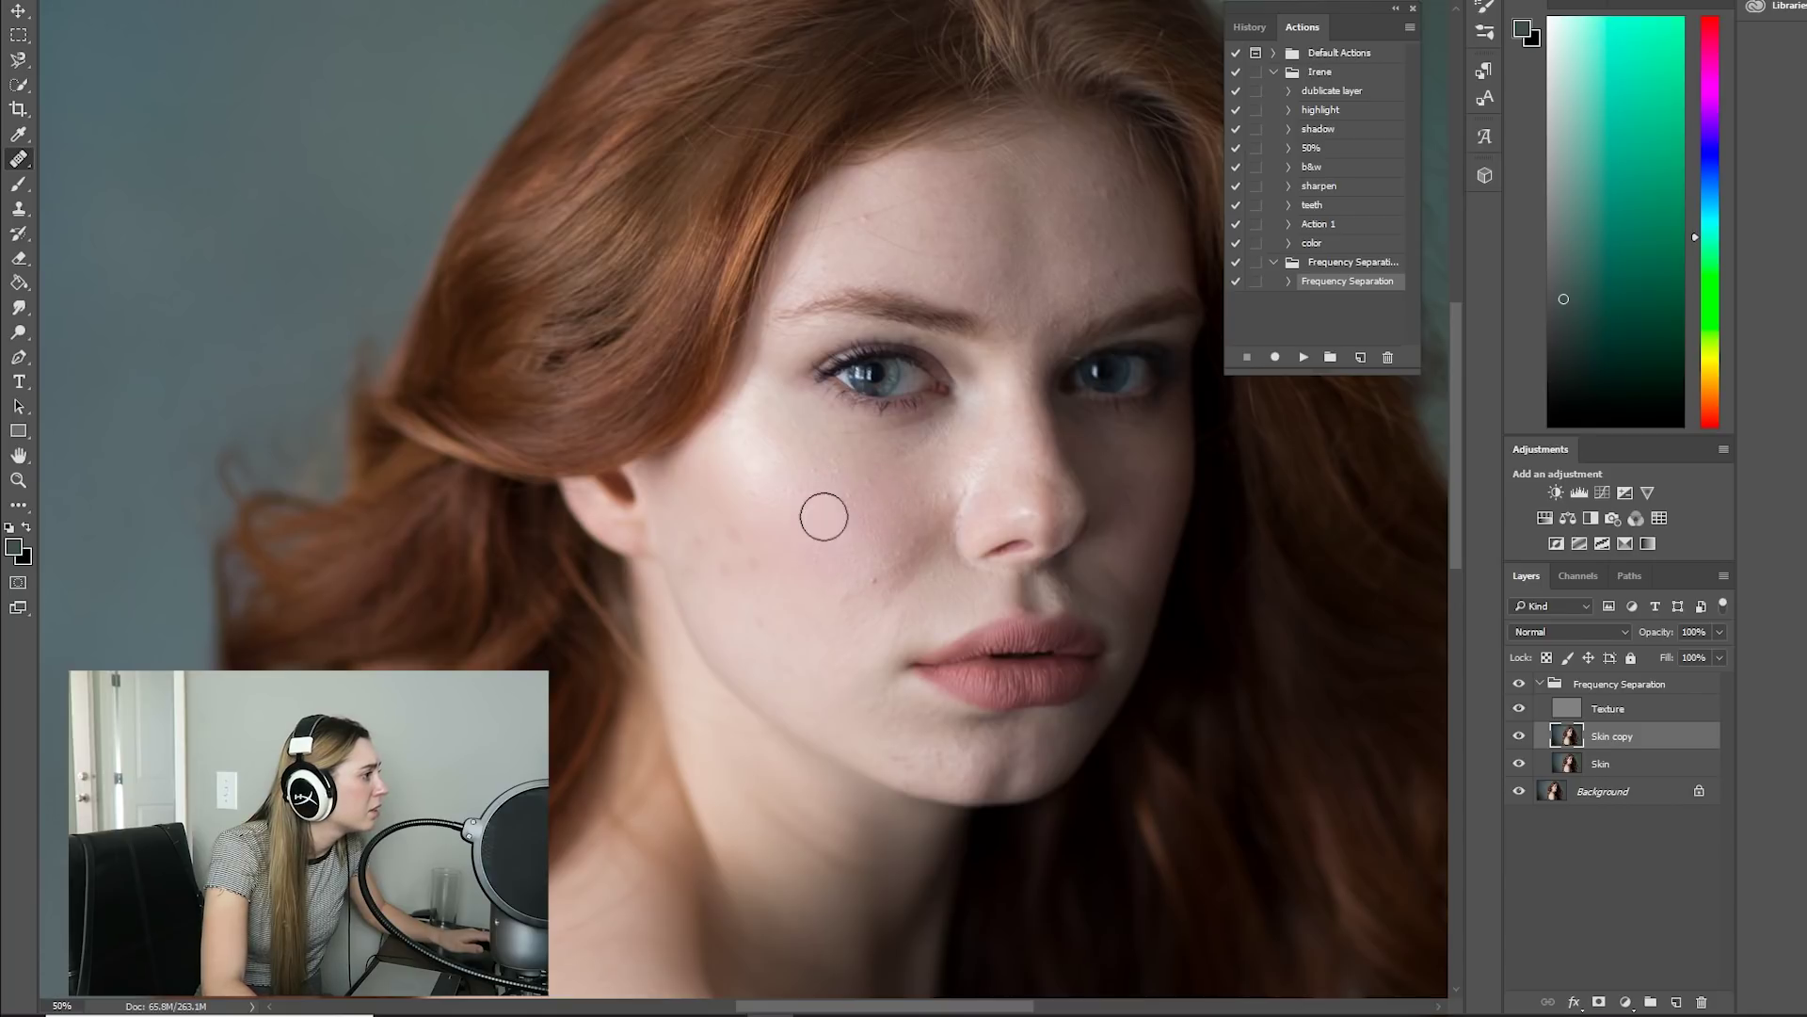
click(1517, 740)
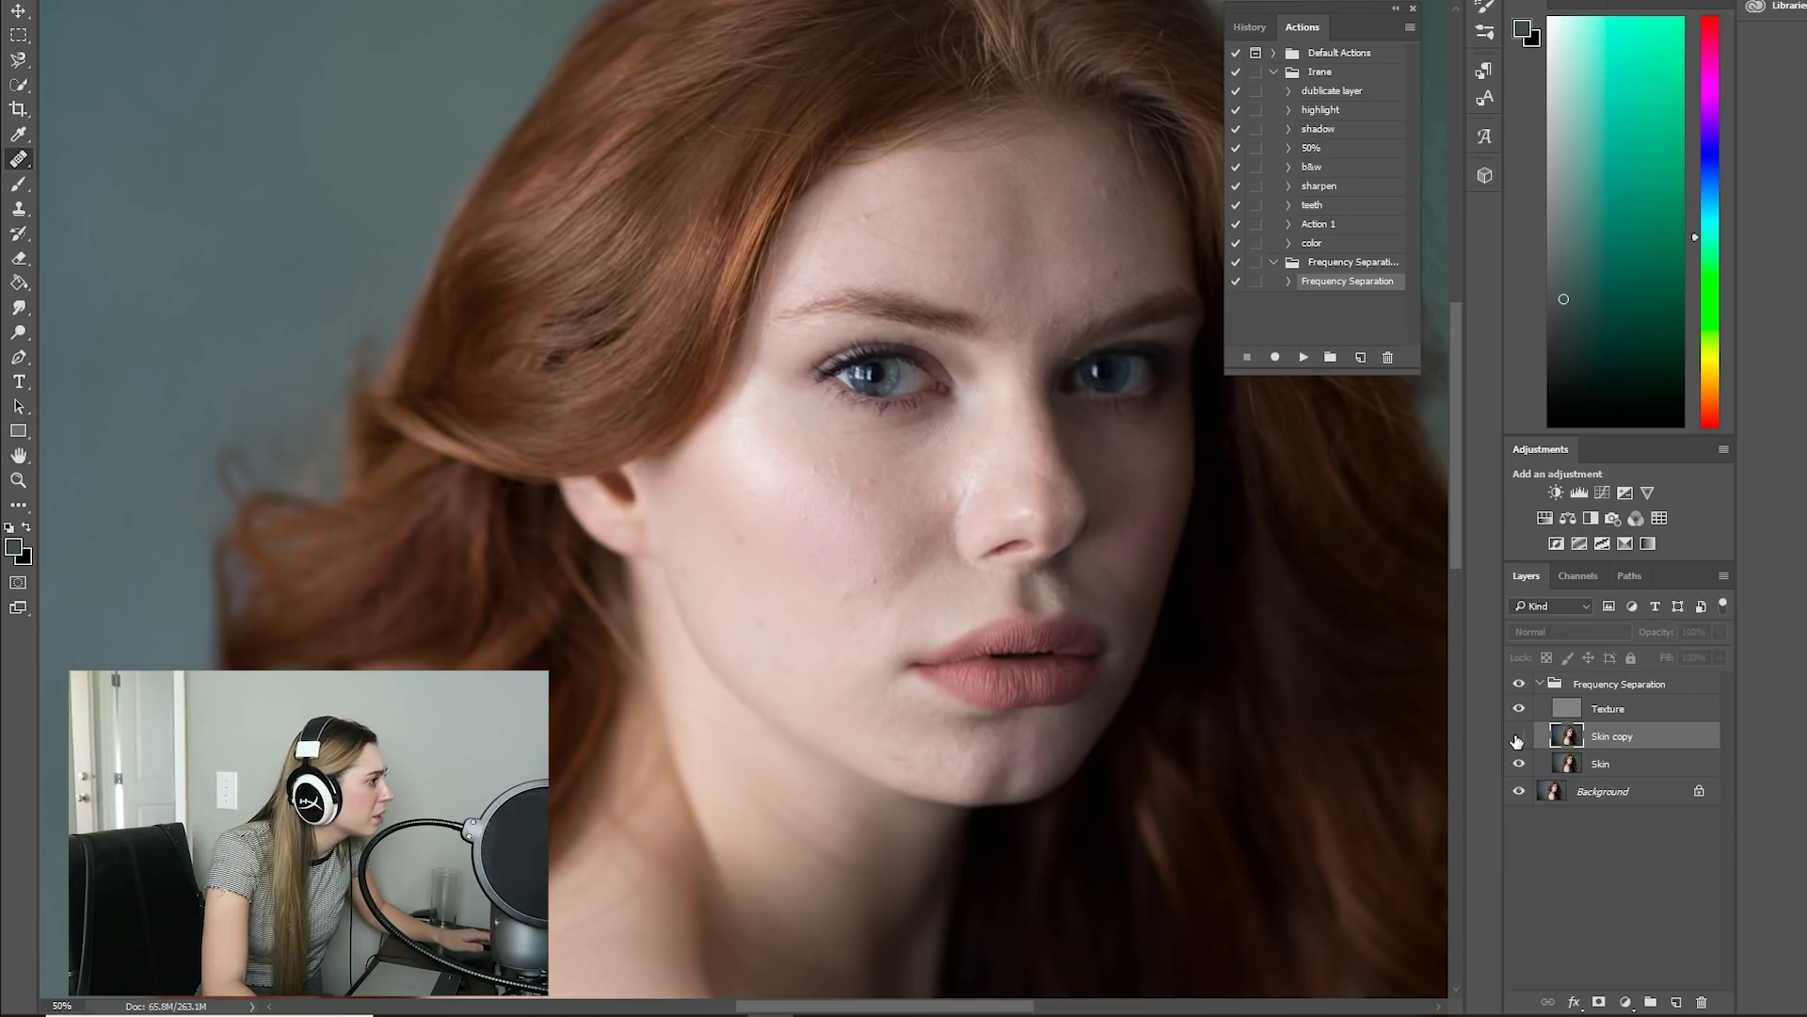
click(1517, 740)
click(1518, 740)
click(1517, 740)
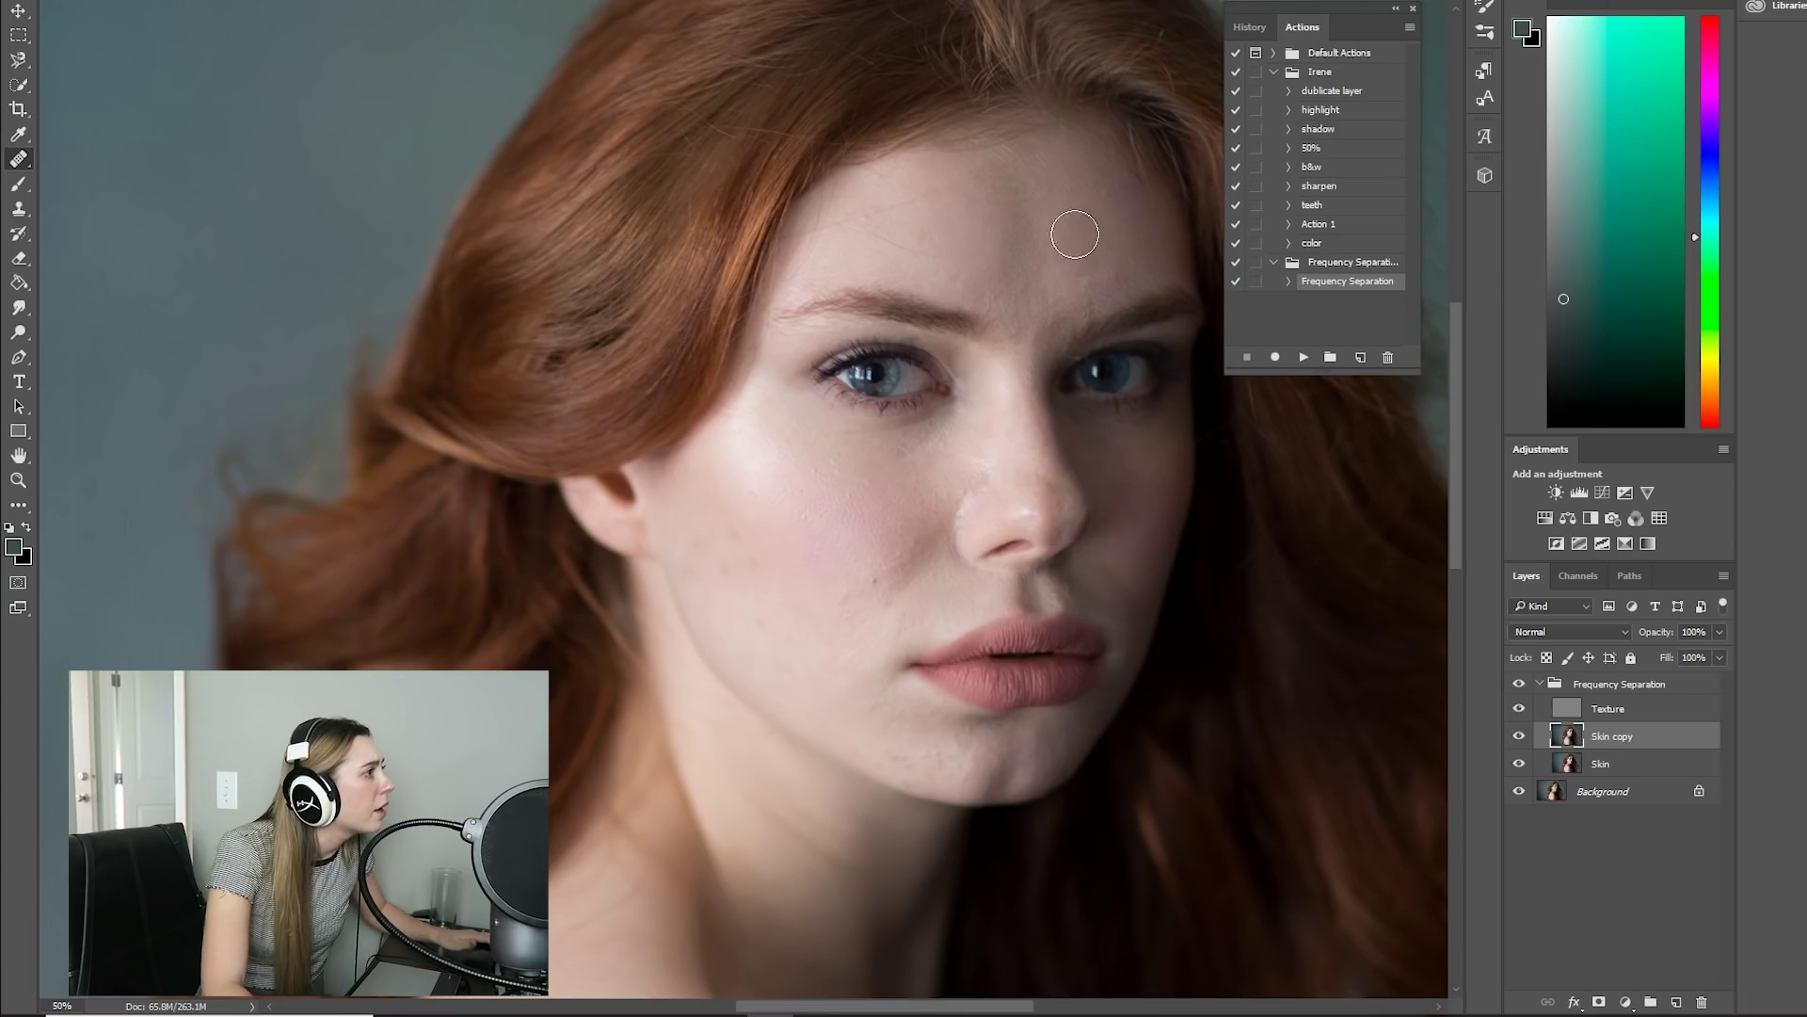
- Even out the blotchy tones across her forehead on Skin copy with the Healing Brush, using sampled forehead skin
click(1125, 261)
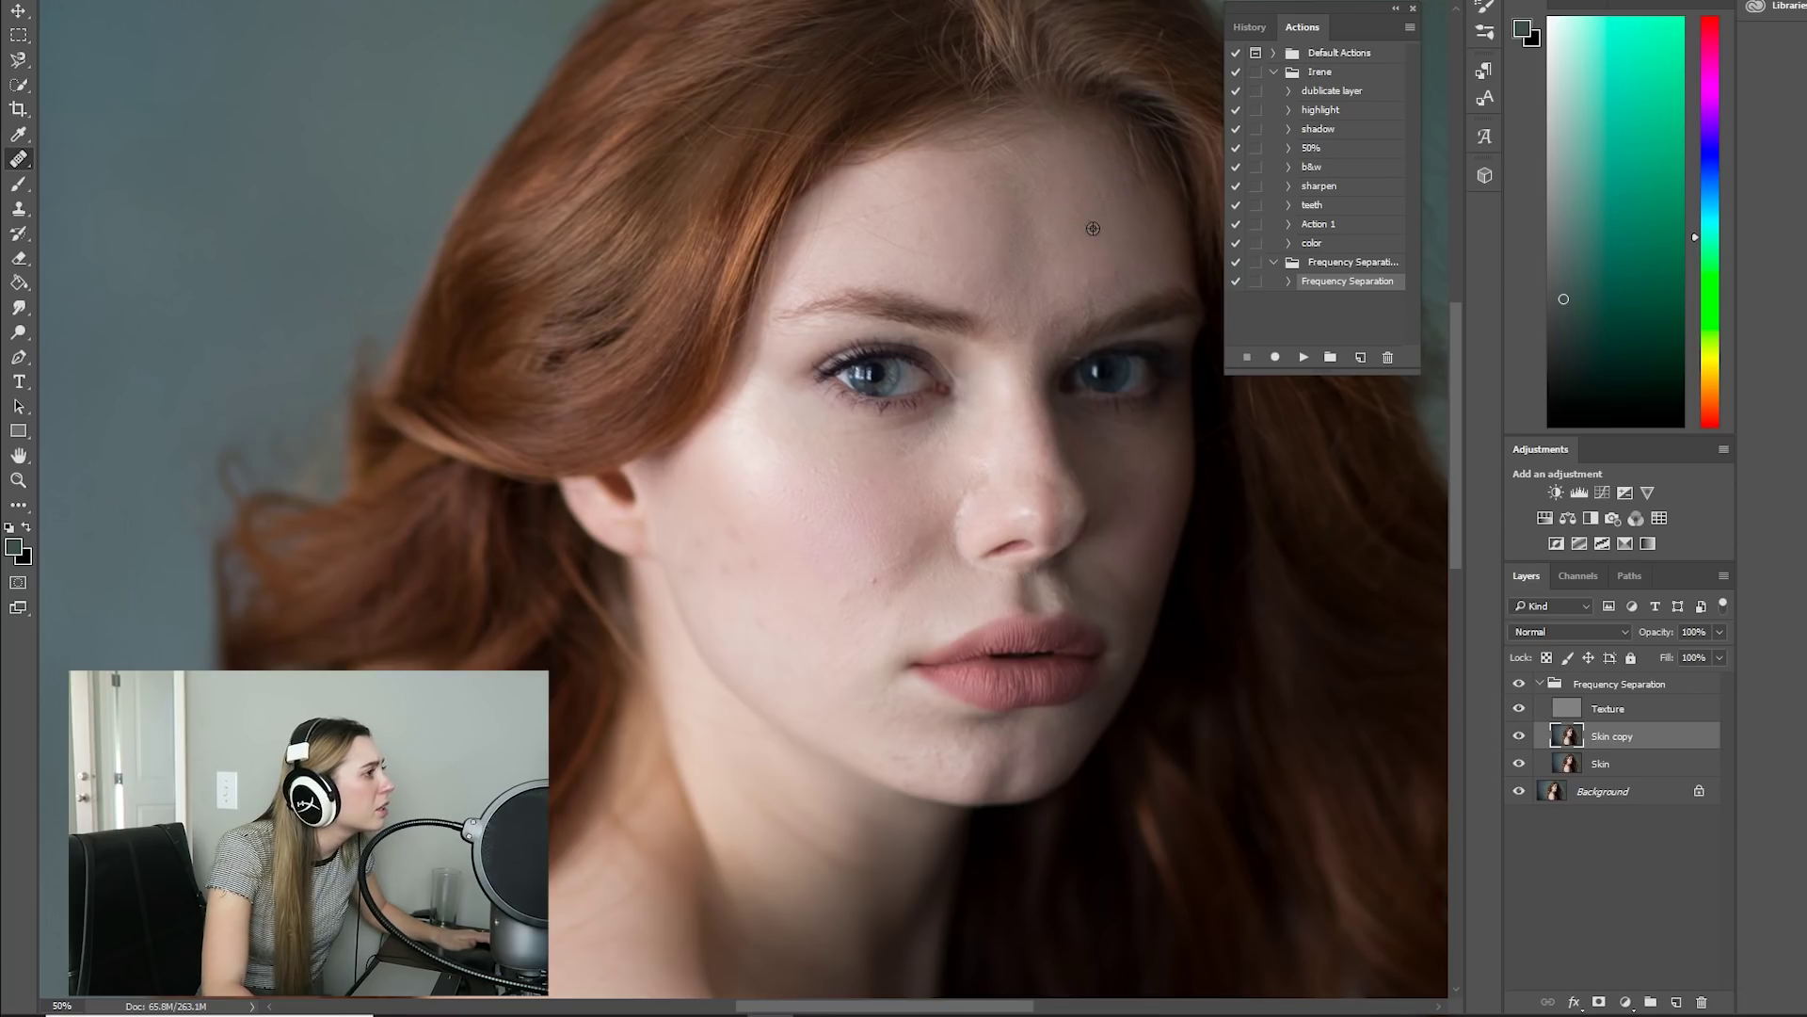
click(1106, 193)
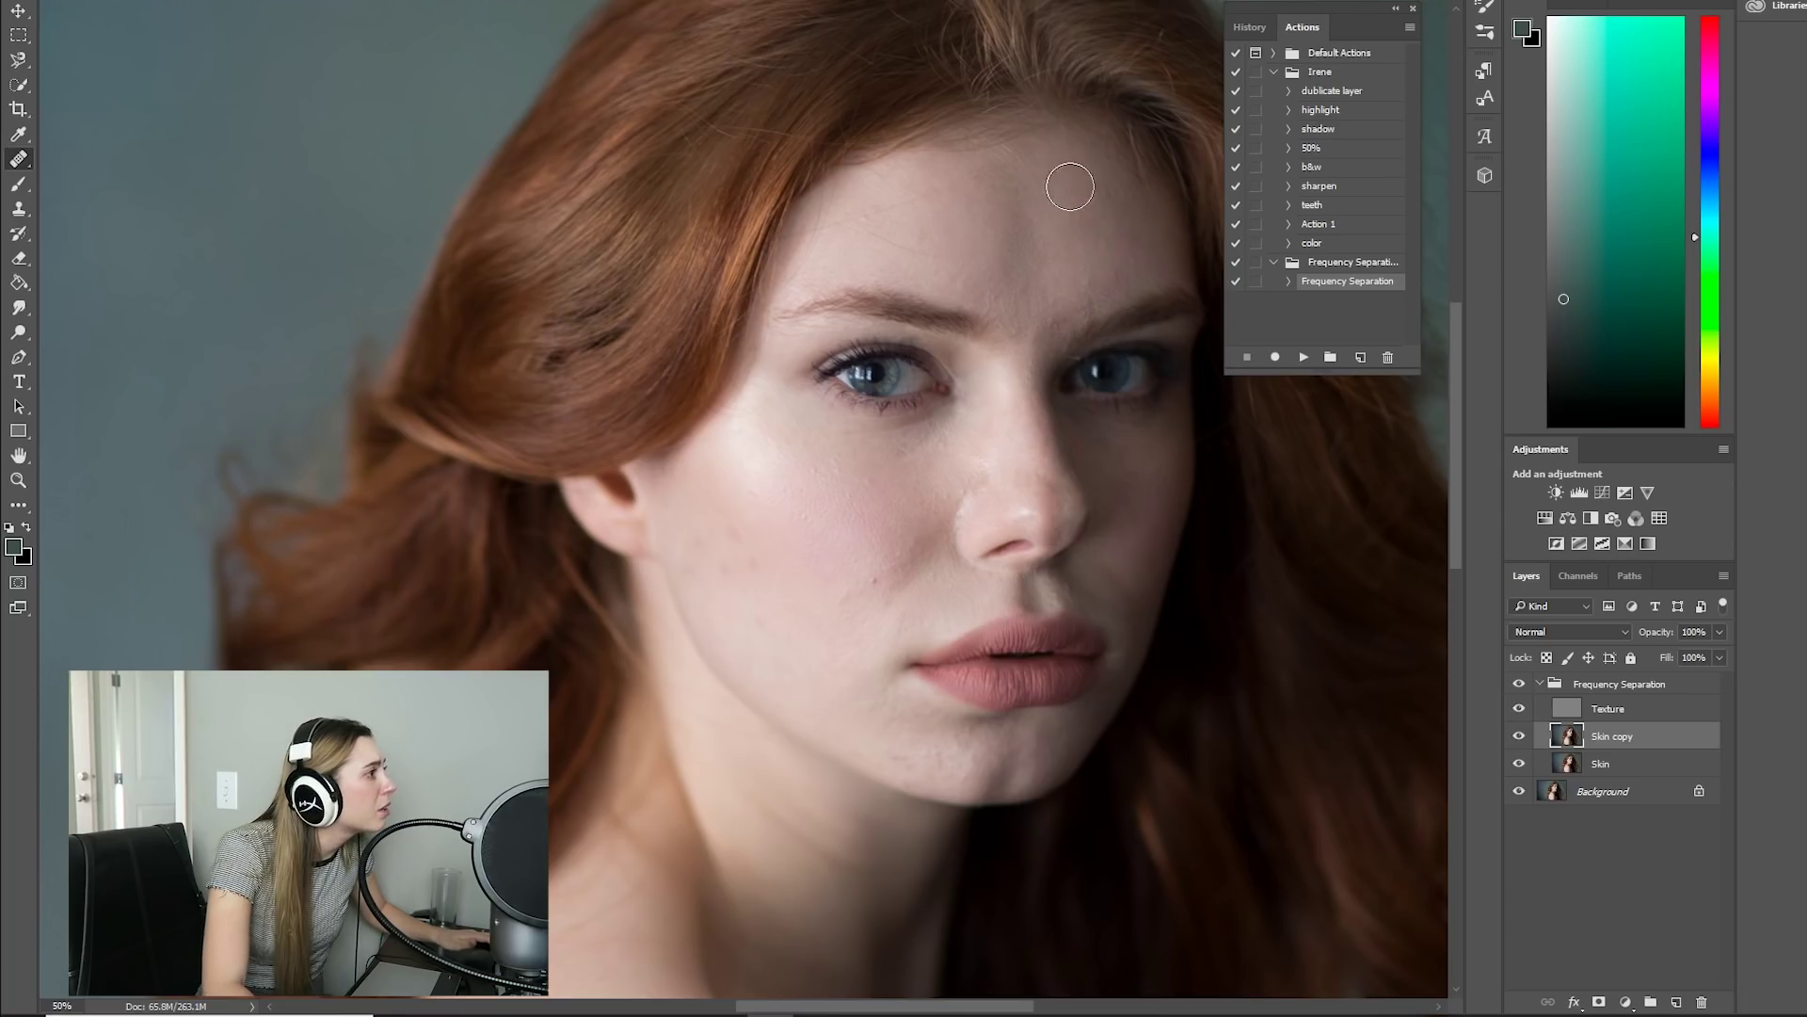
alt+click(981, 230)
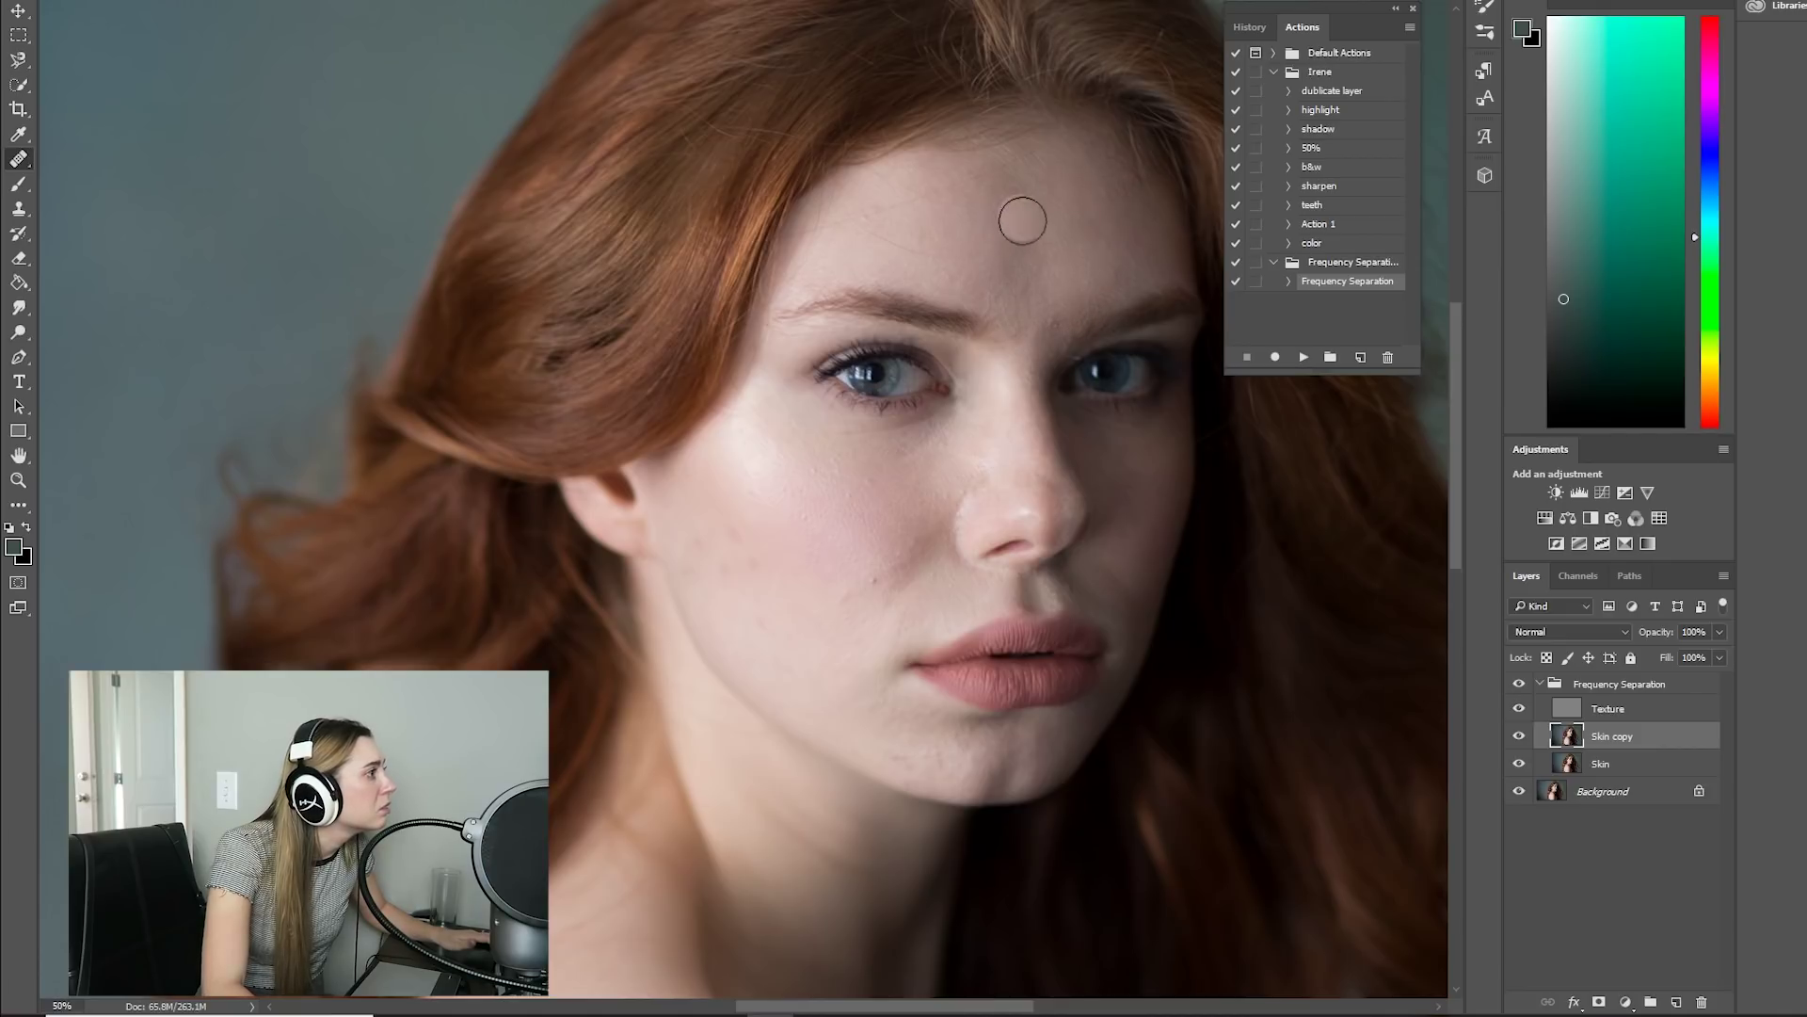
drag(1023, 271, 1026, 193)
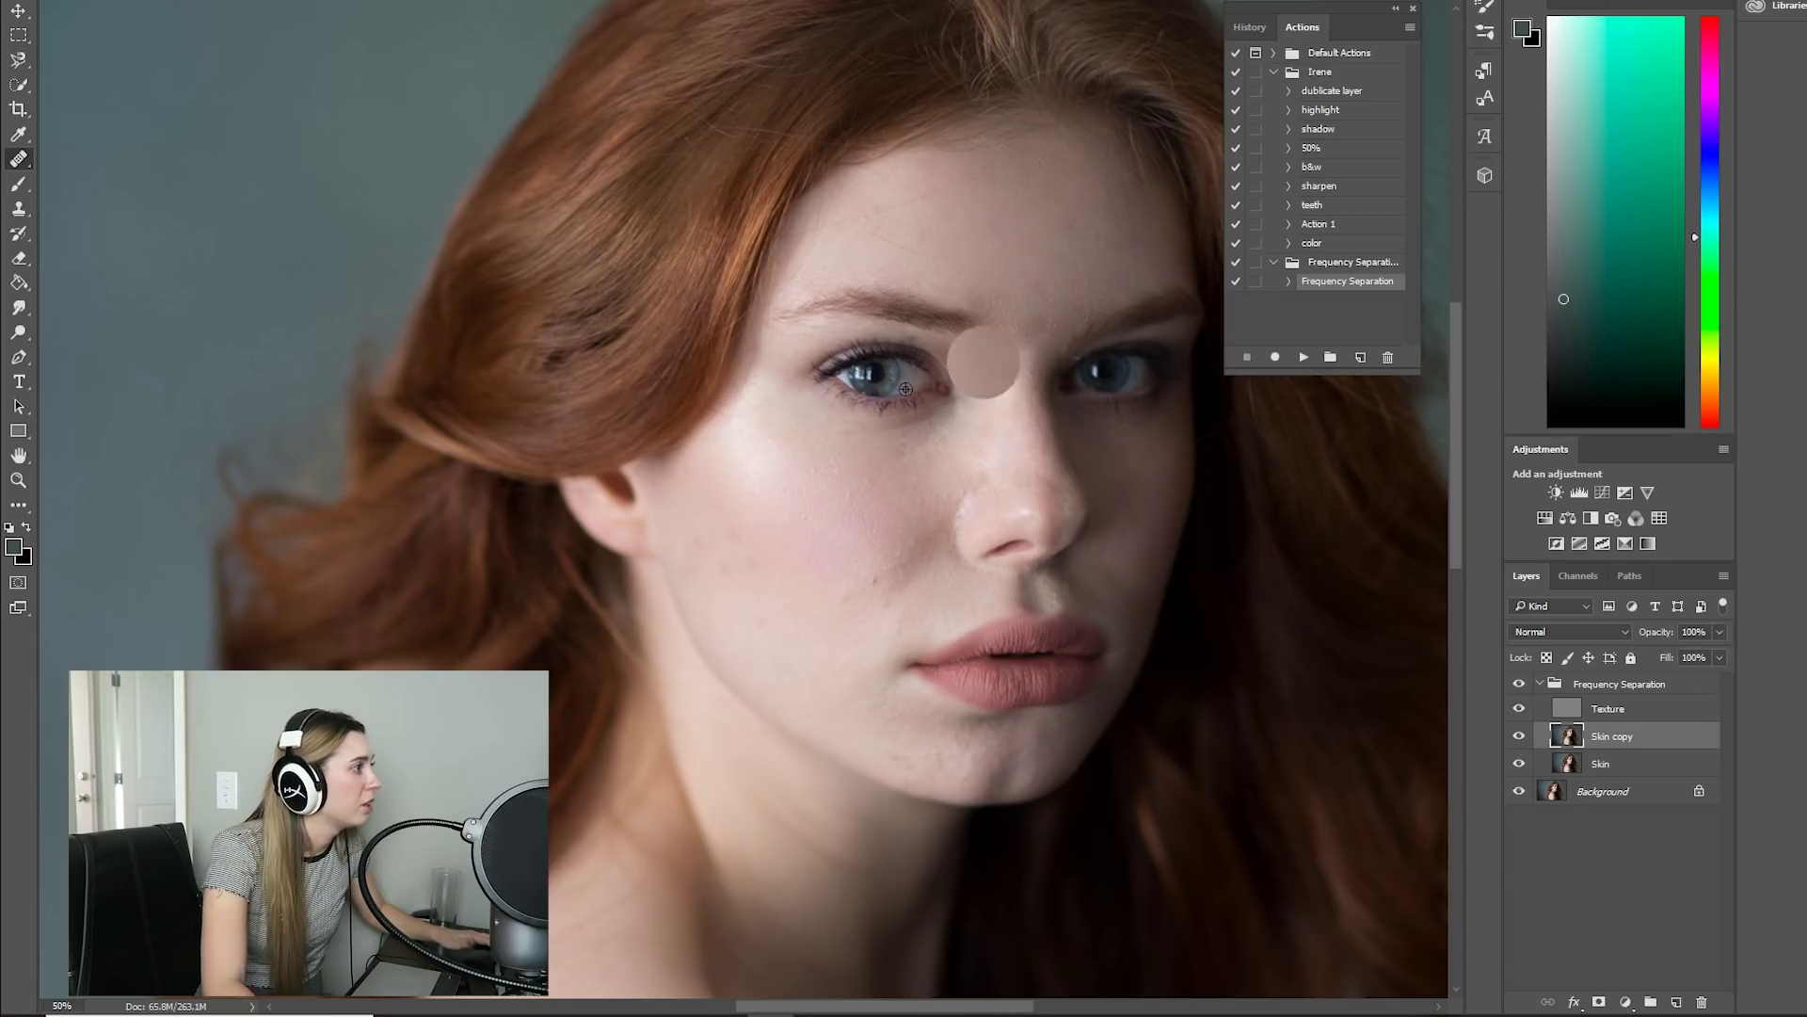
- Compare the forehead and cheek with and without the Skin copy layer, leaving the layer shown
click(1519, 737)
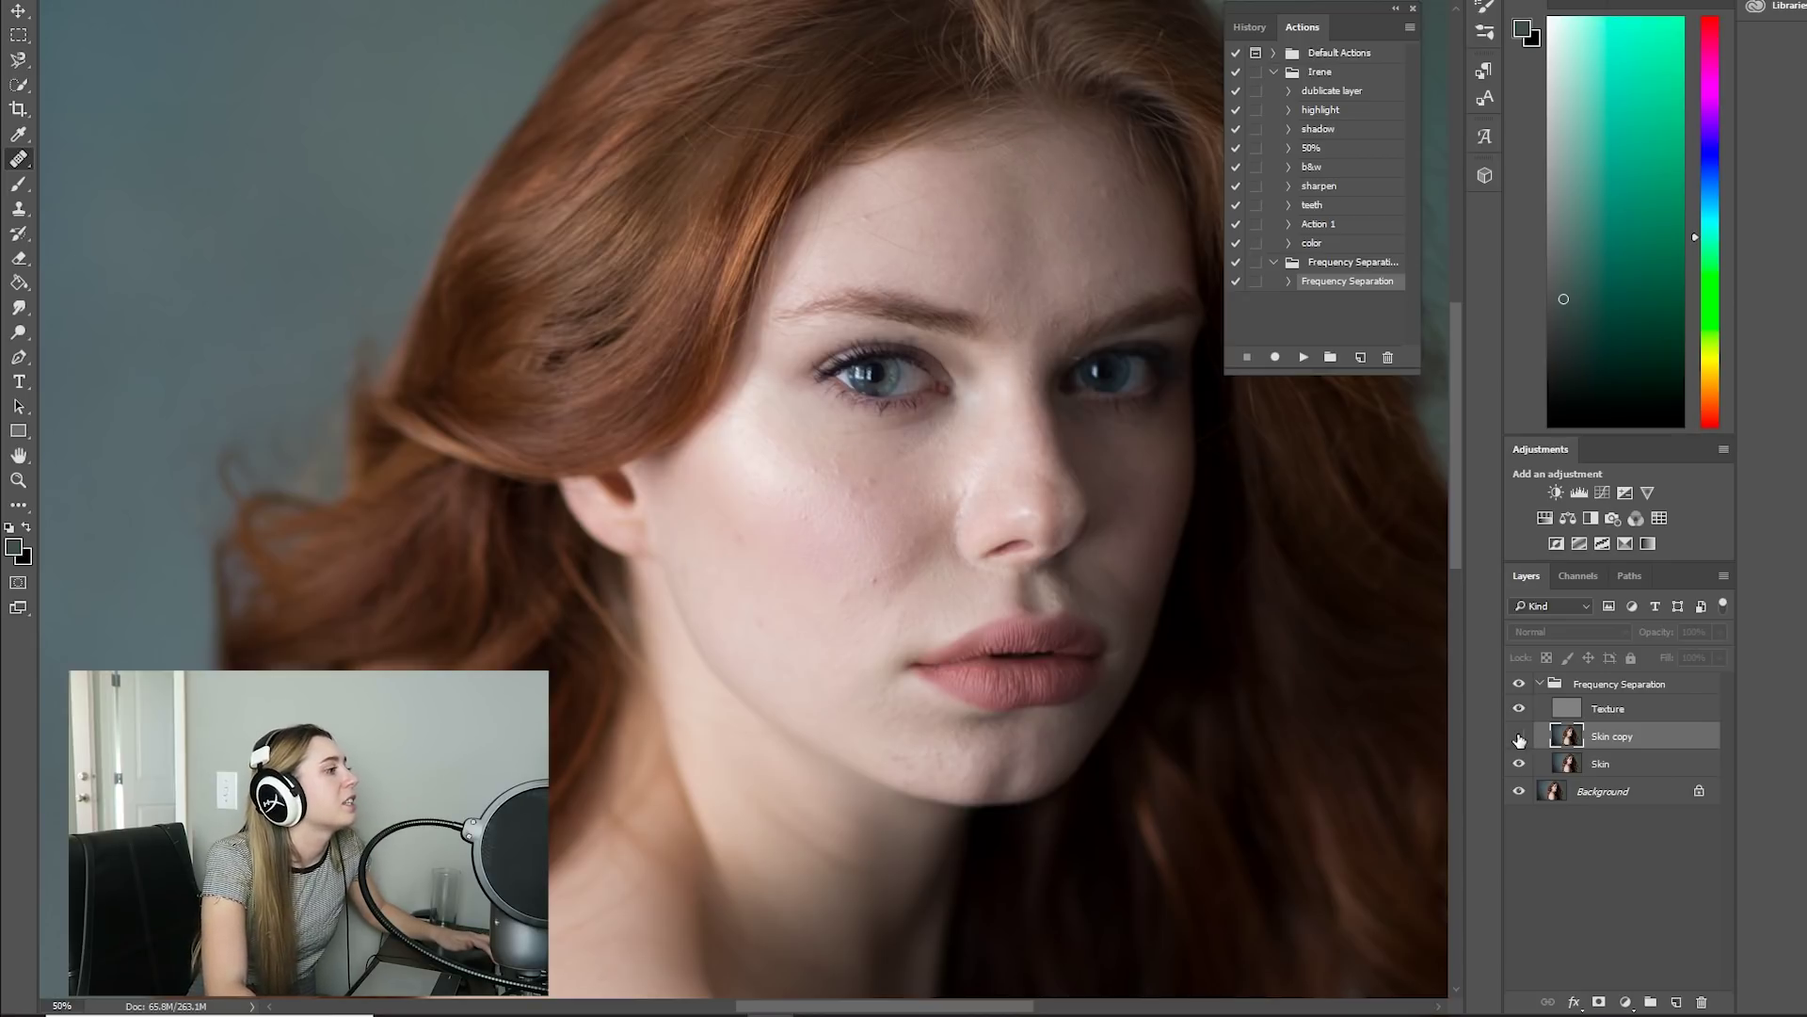
click(1519, 737)
click(1519, 737)
click(1519, 737)
click(1520, 739)
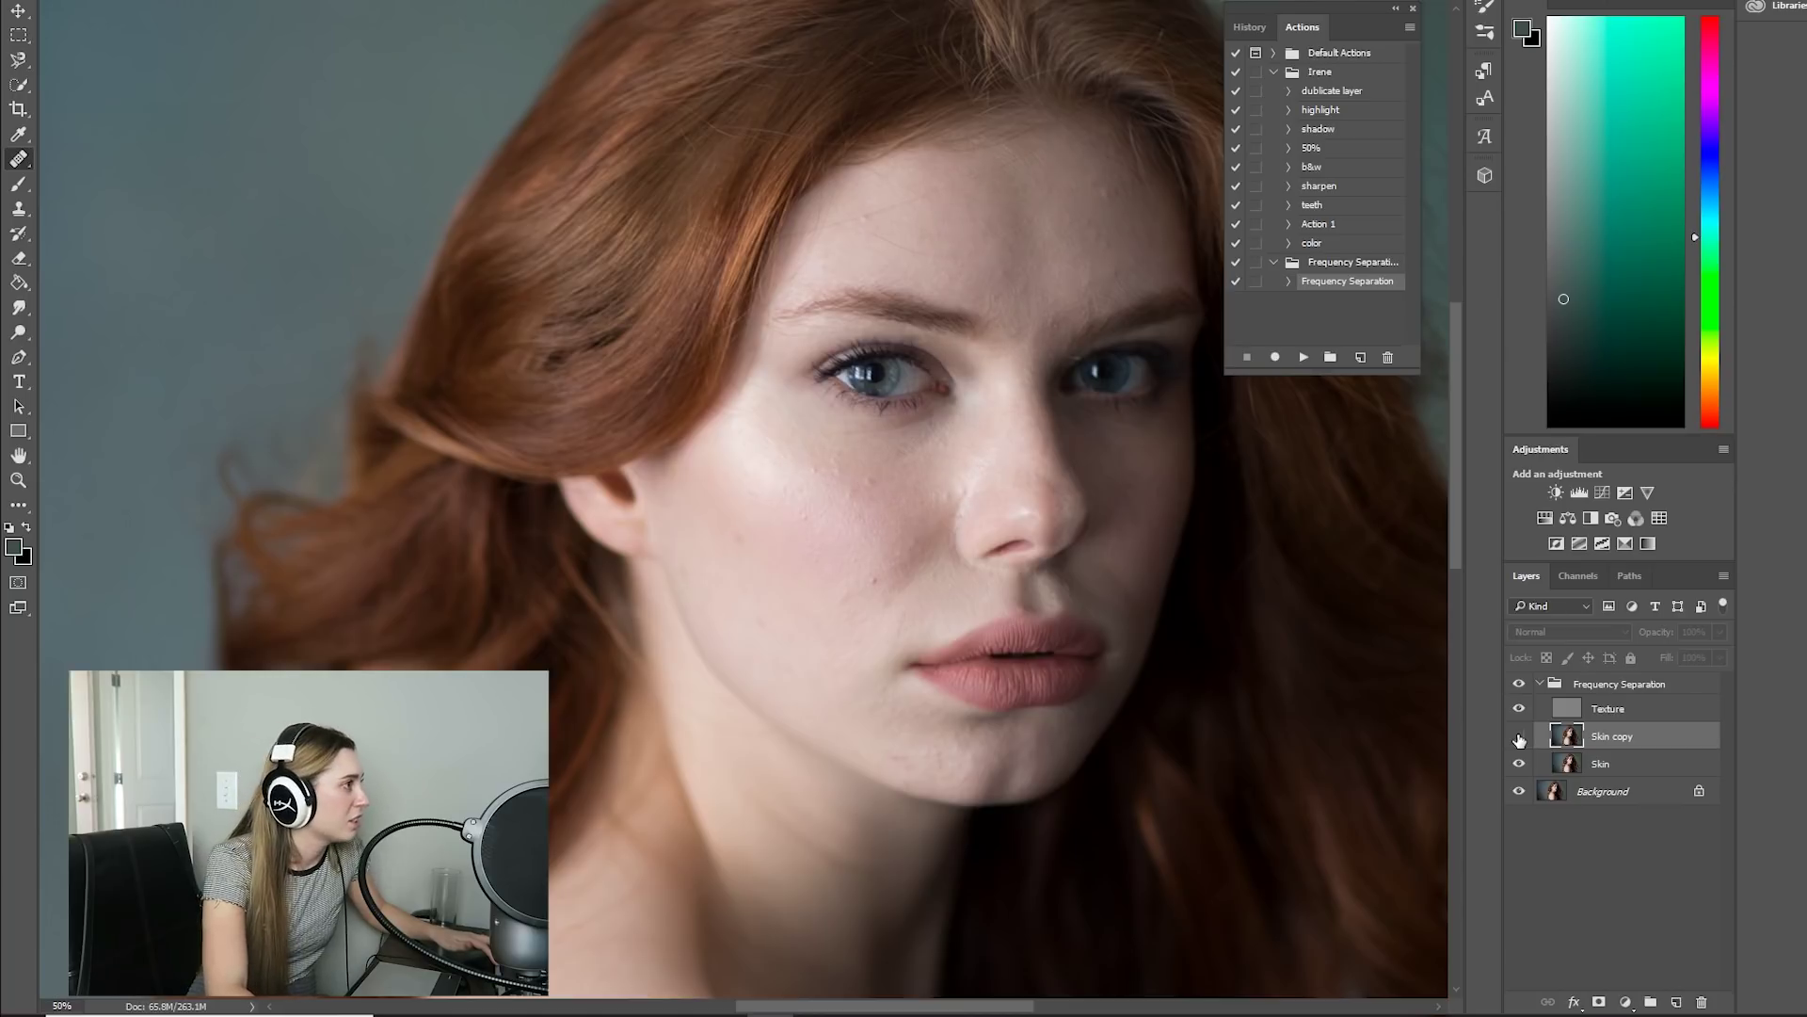
click(1519, 739)
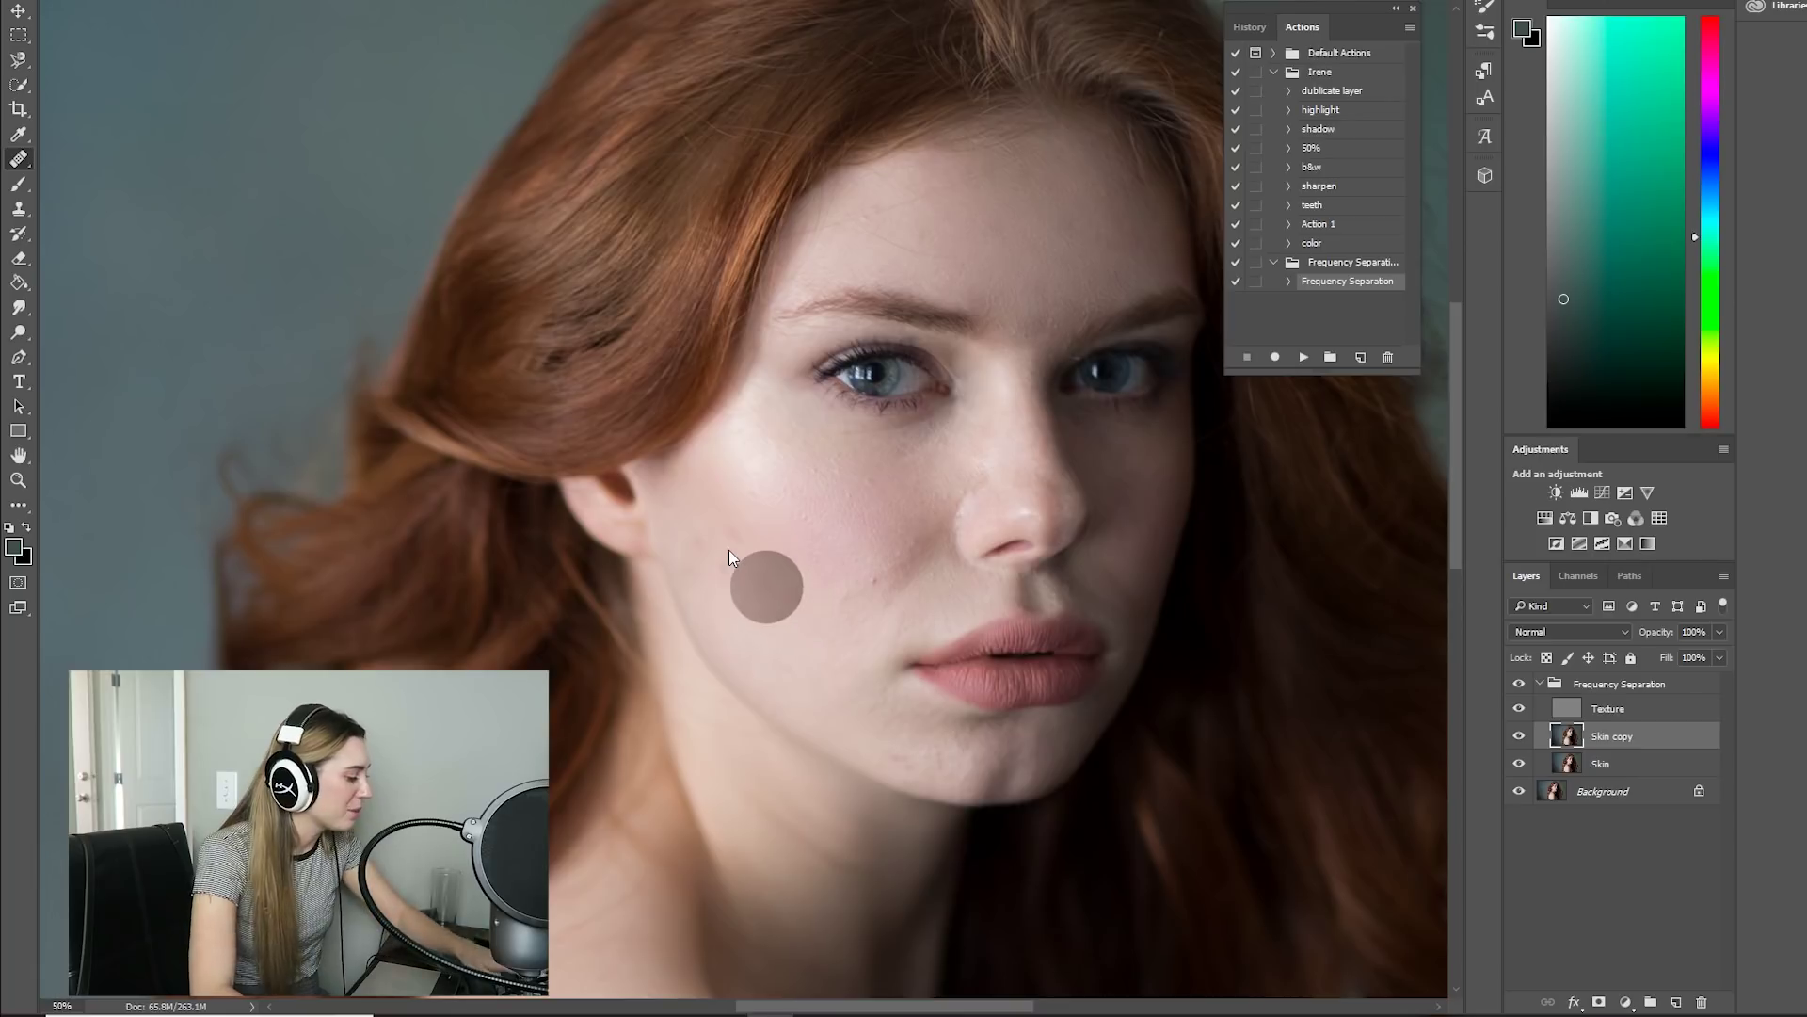
- Reduce the Healing Brush size and make Texture the active layer
key(bracketleft)
key(bracketleft)
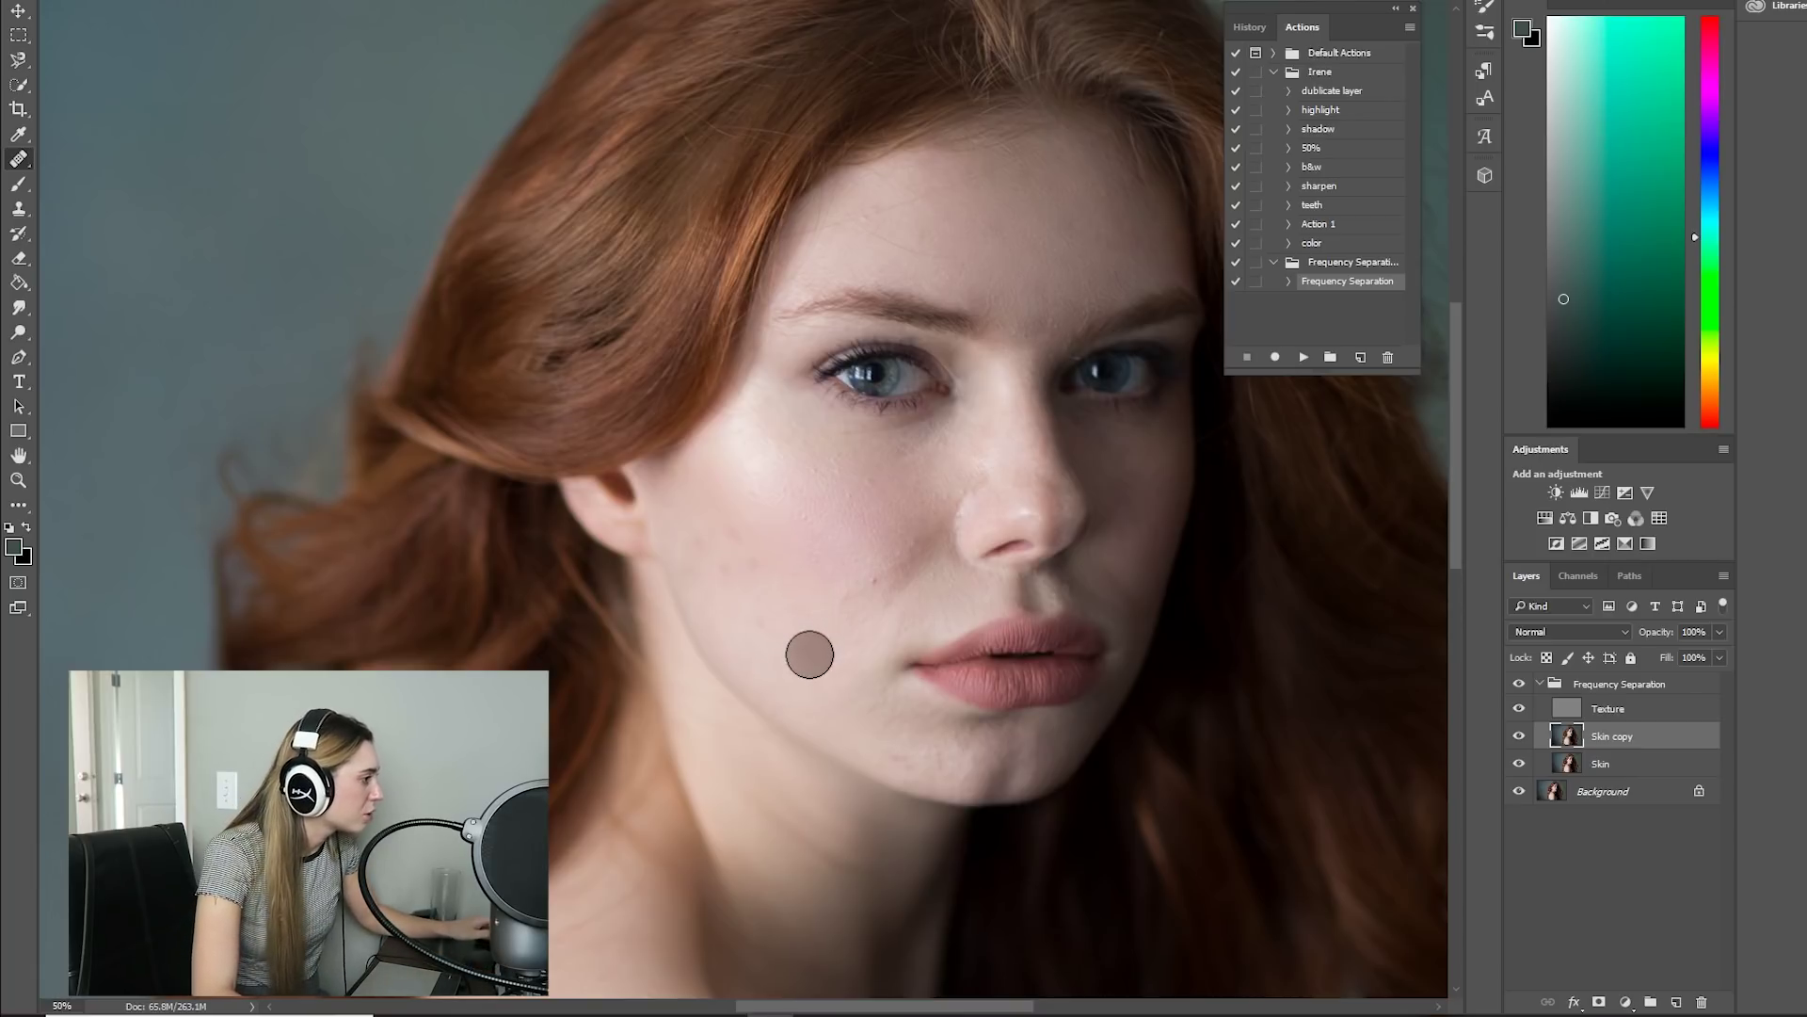
key(alt+bracketright)
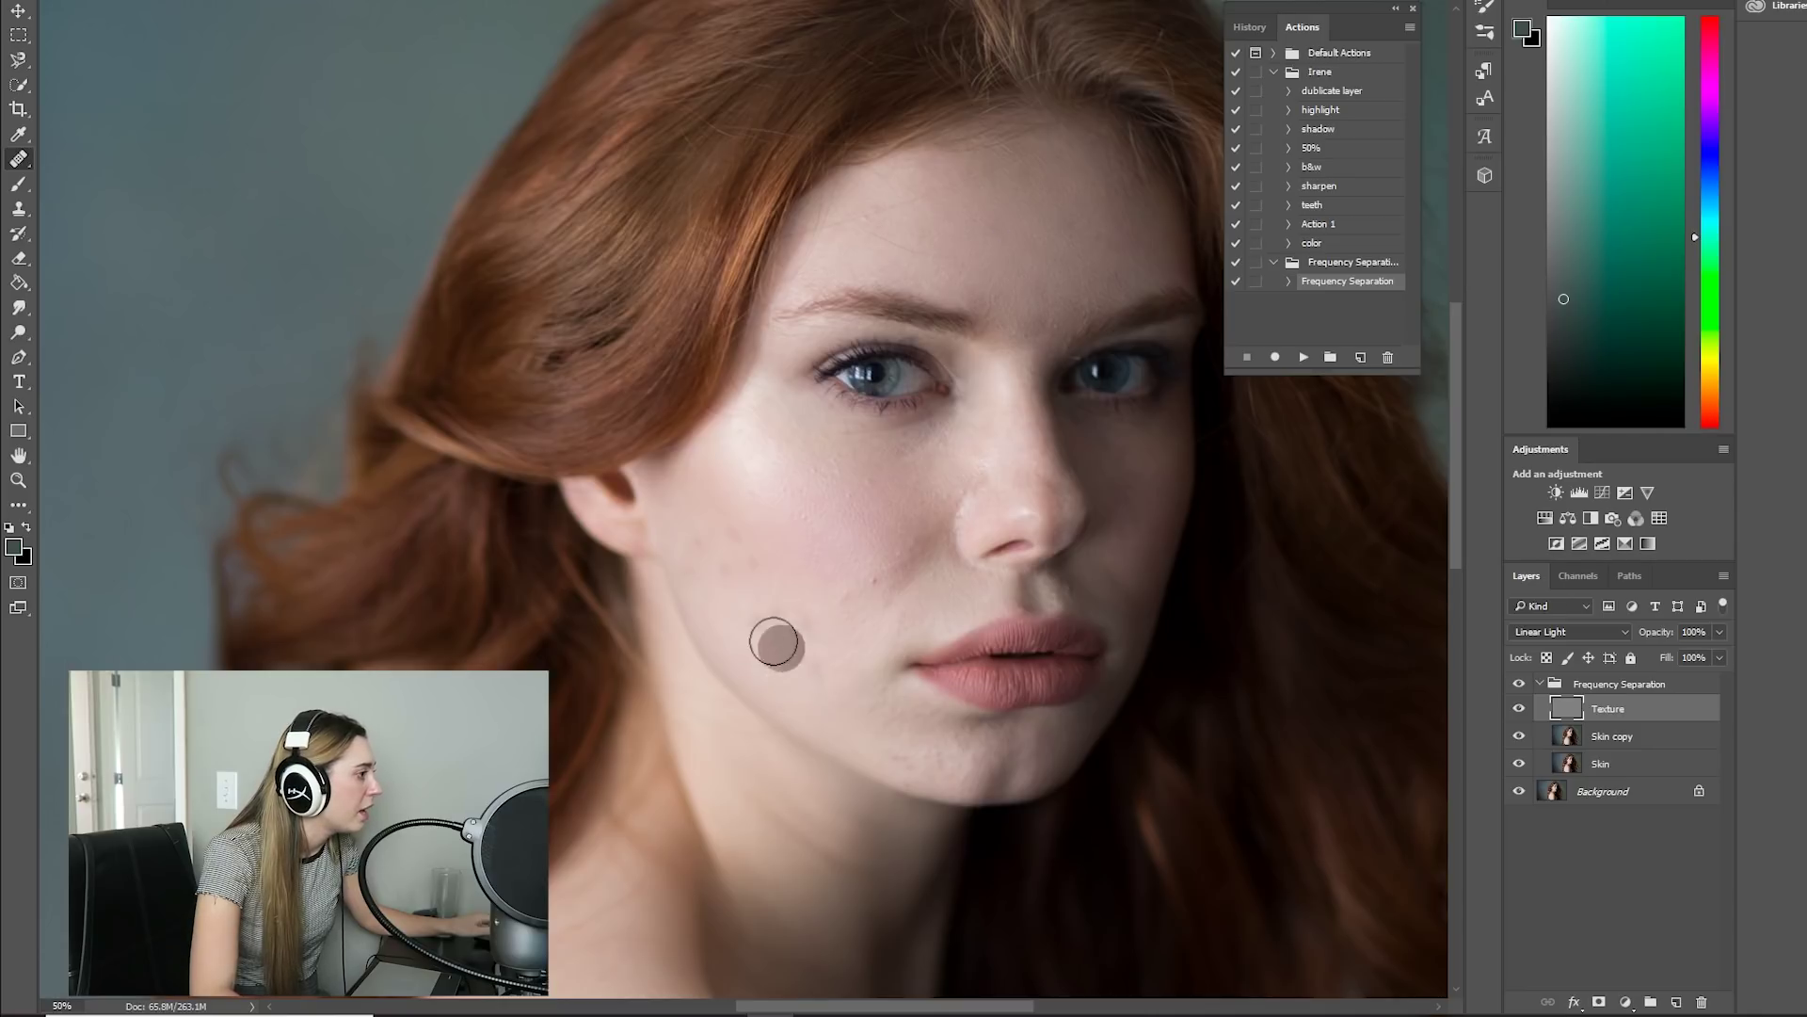
- Try to heal the lower cheek blemishes on the Texture layer with the Healing Brush, using skin sampled nearby
alt+click(826, 617)
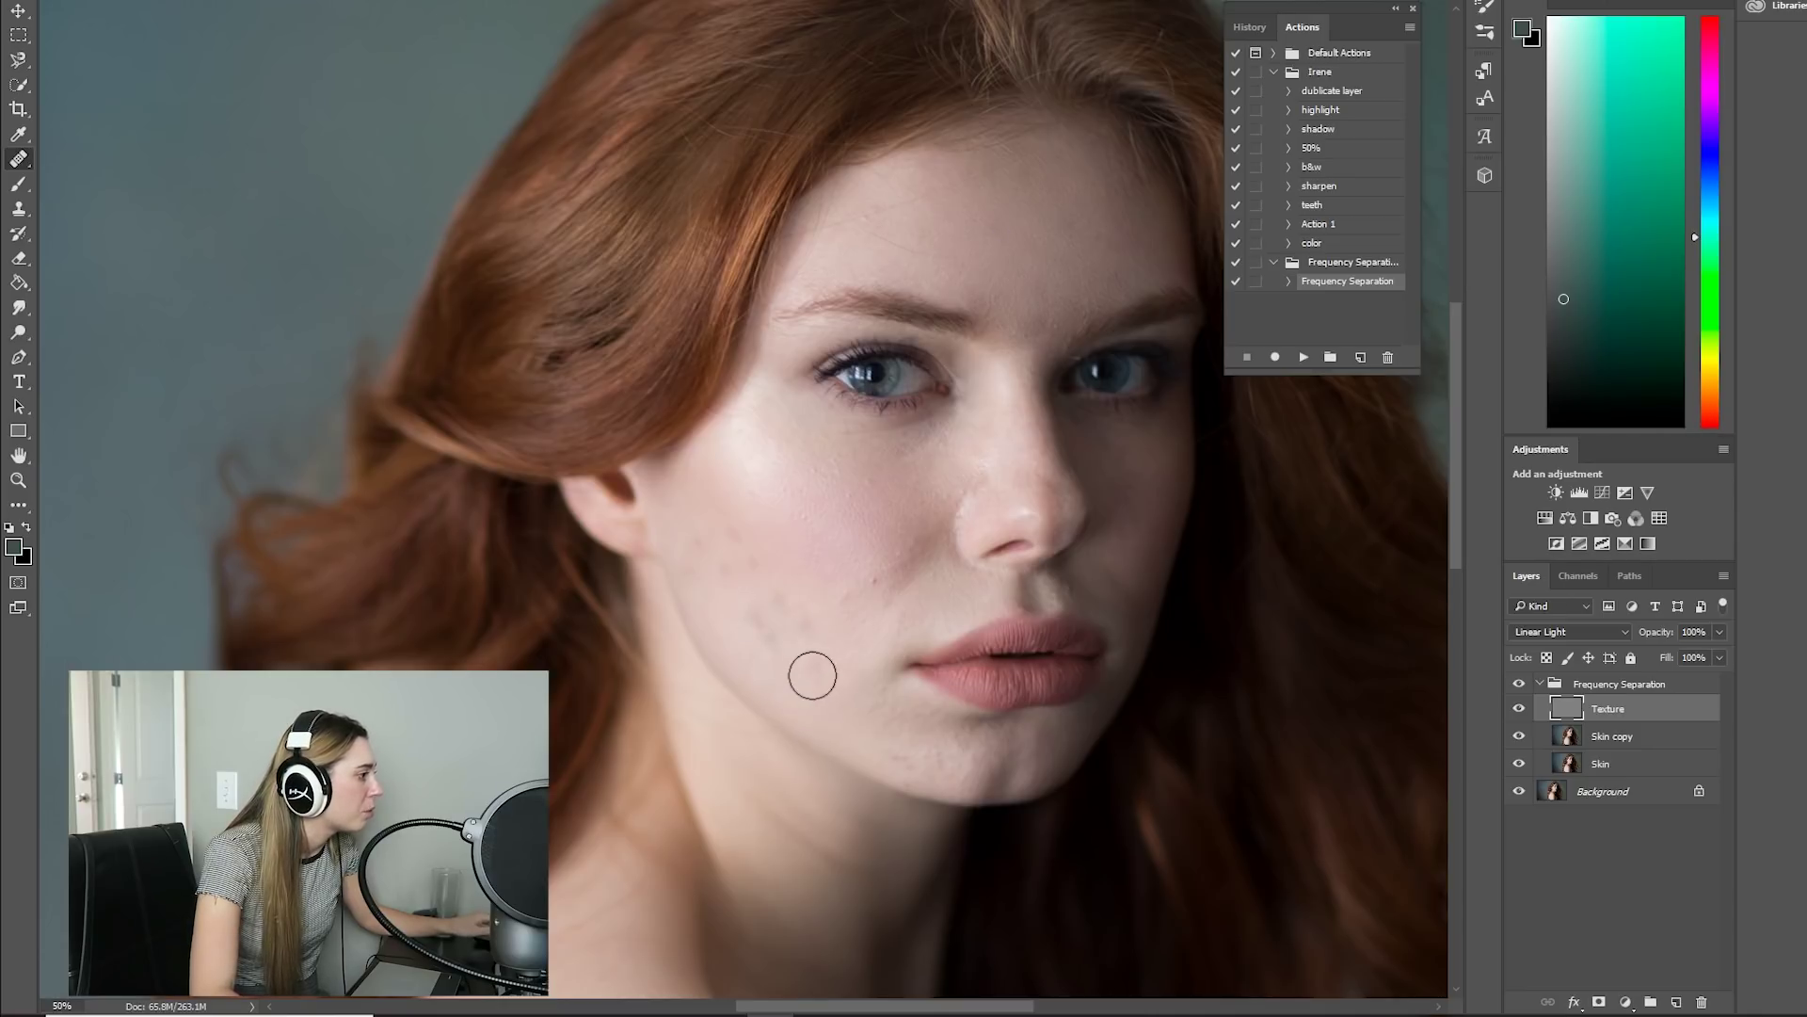
click(812, 662)
click(811, 637)
click(790, 646)
click(831, 652)
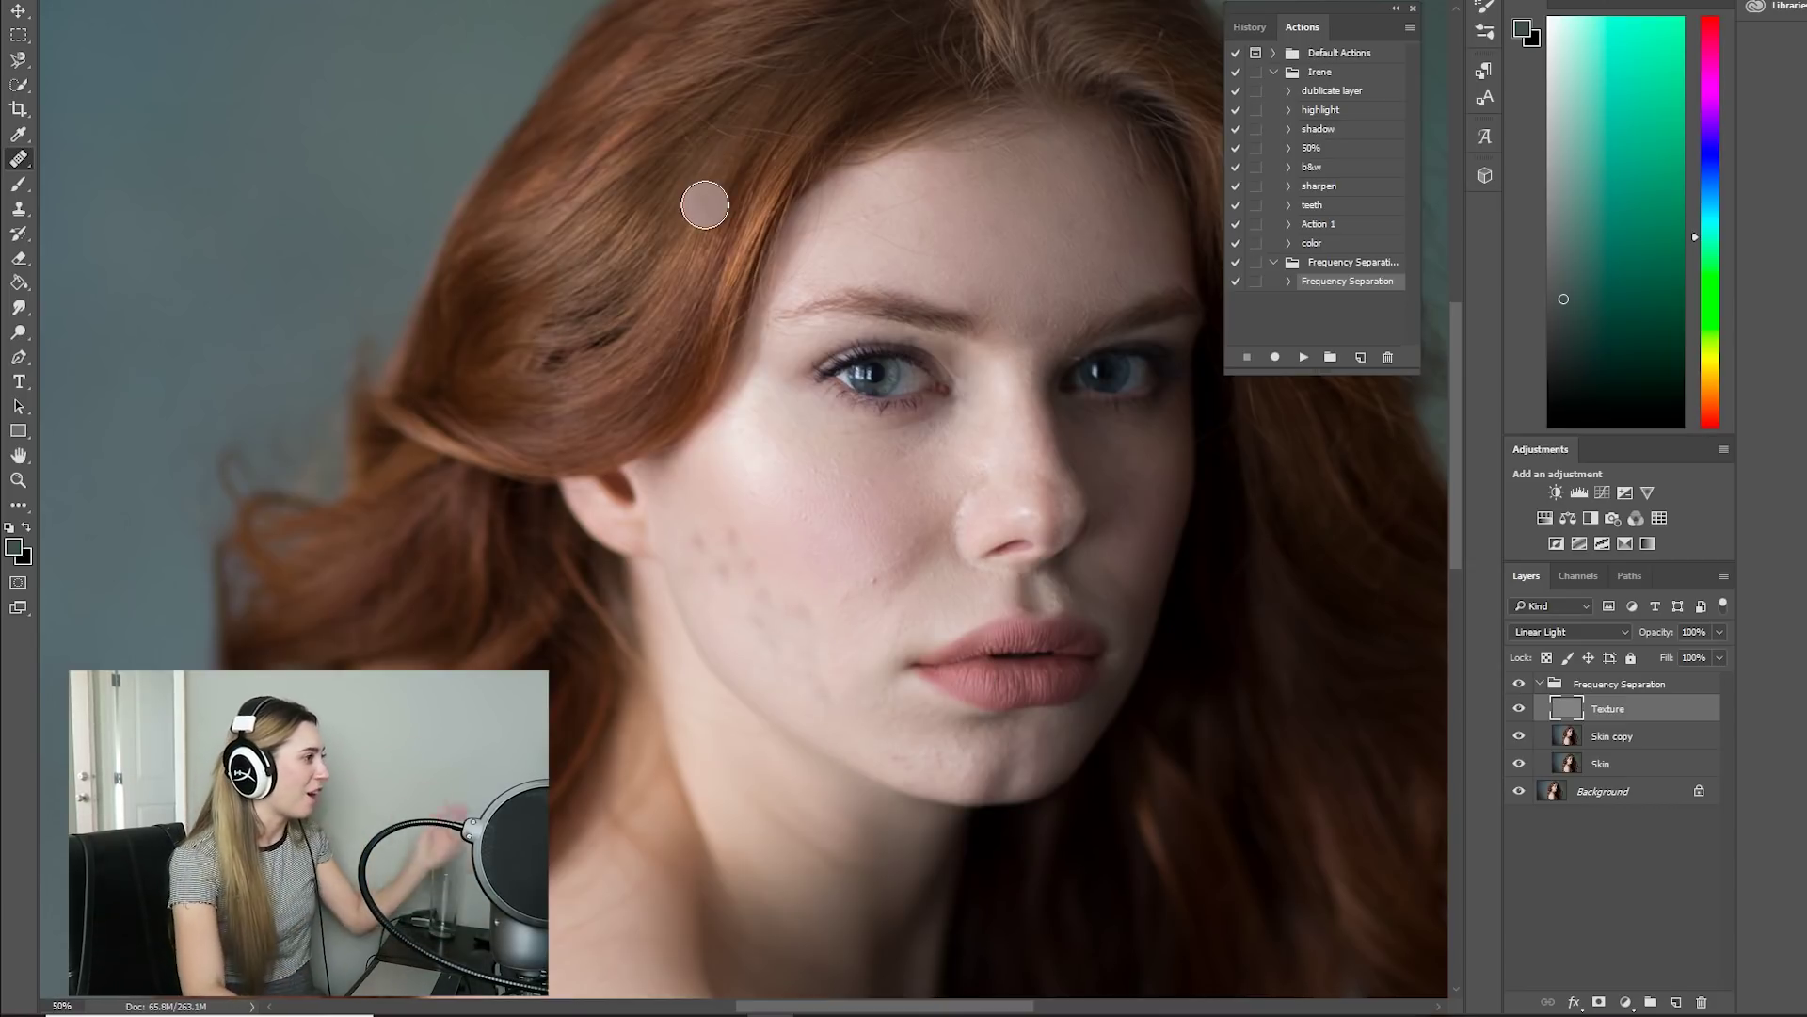
click(81, 0)
click(81, 0)
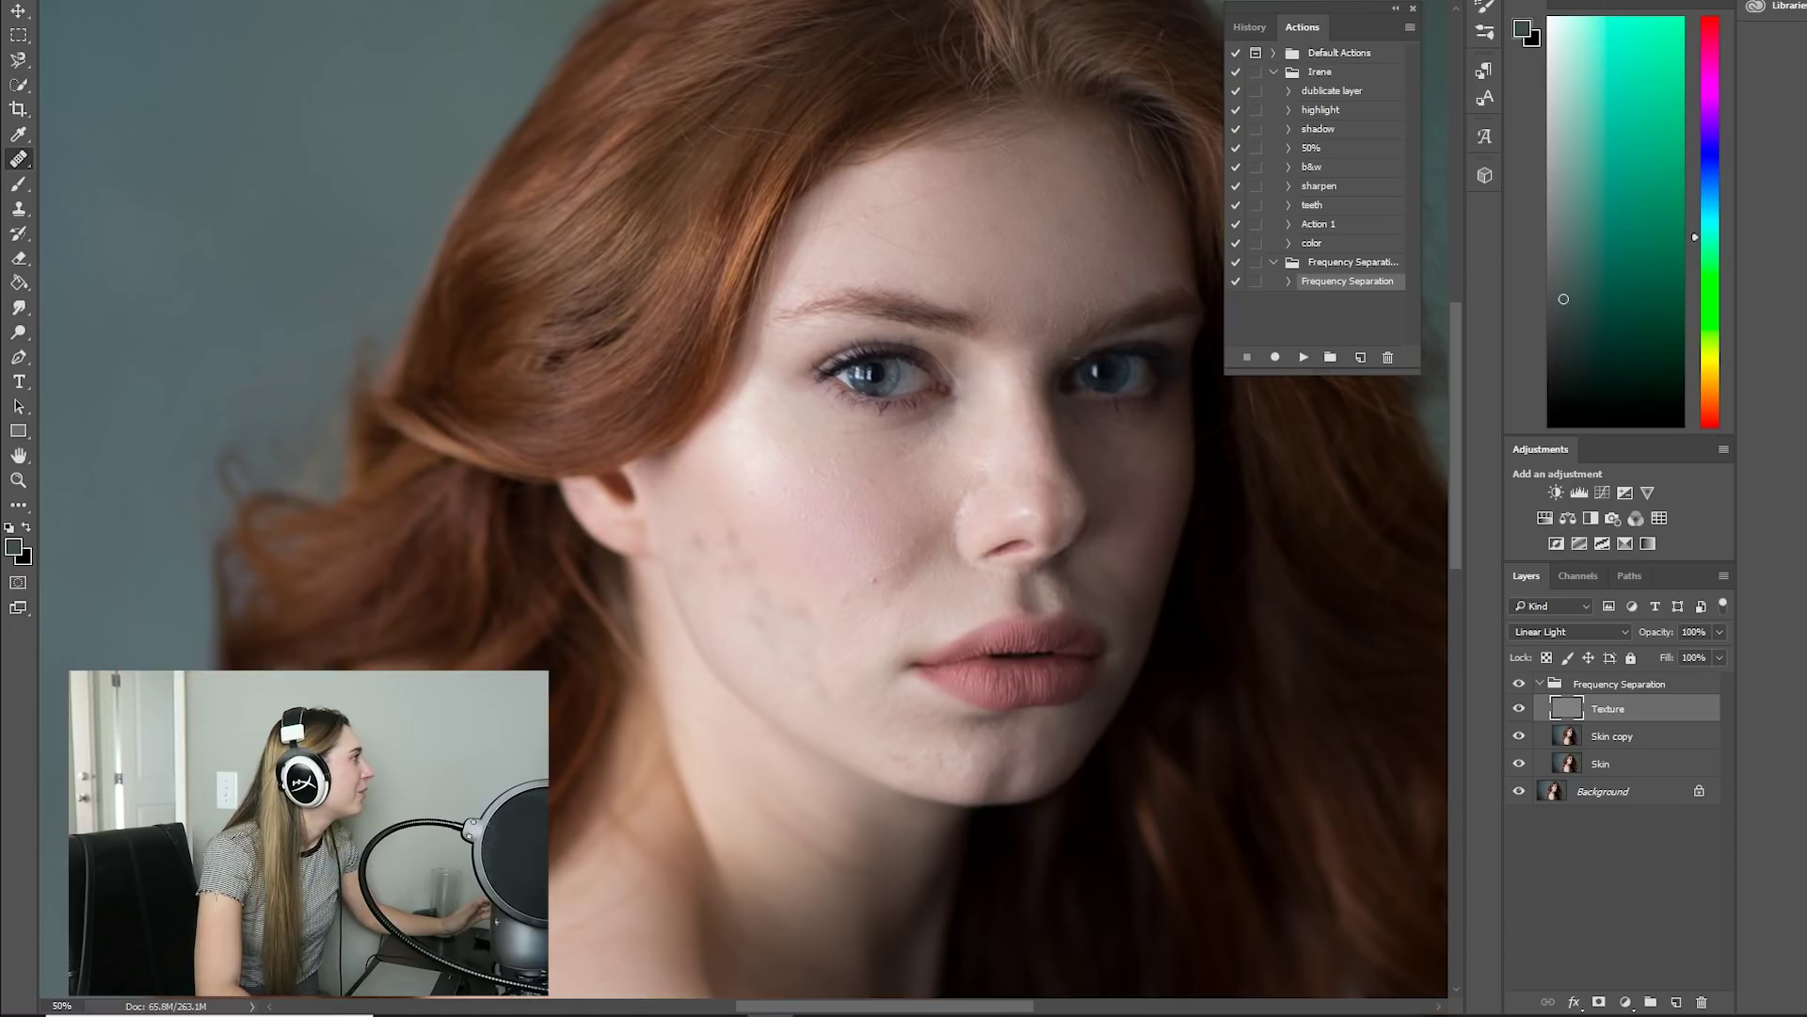
key(alt+e)
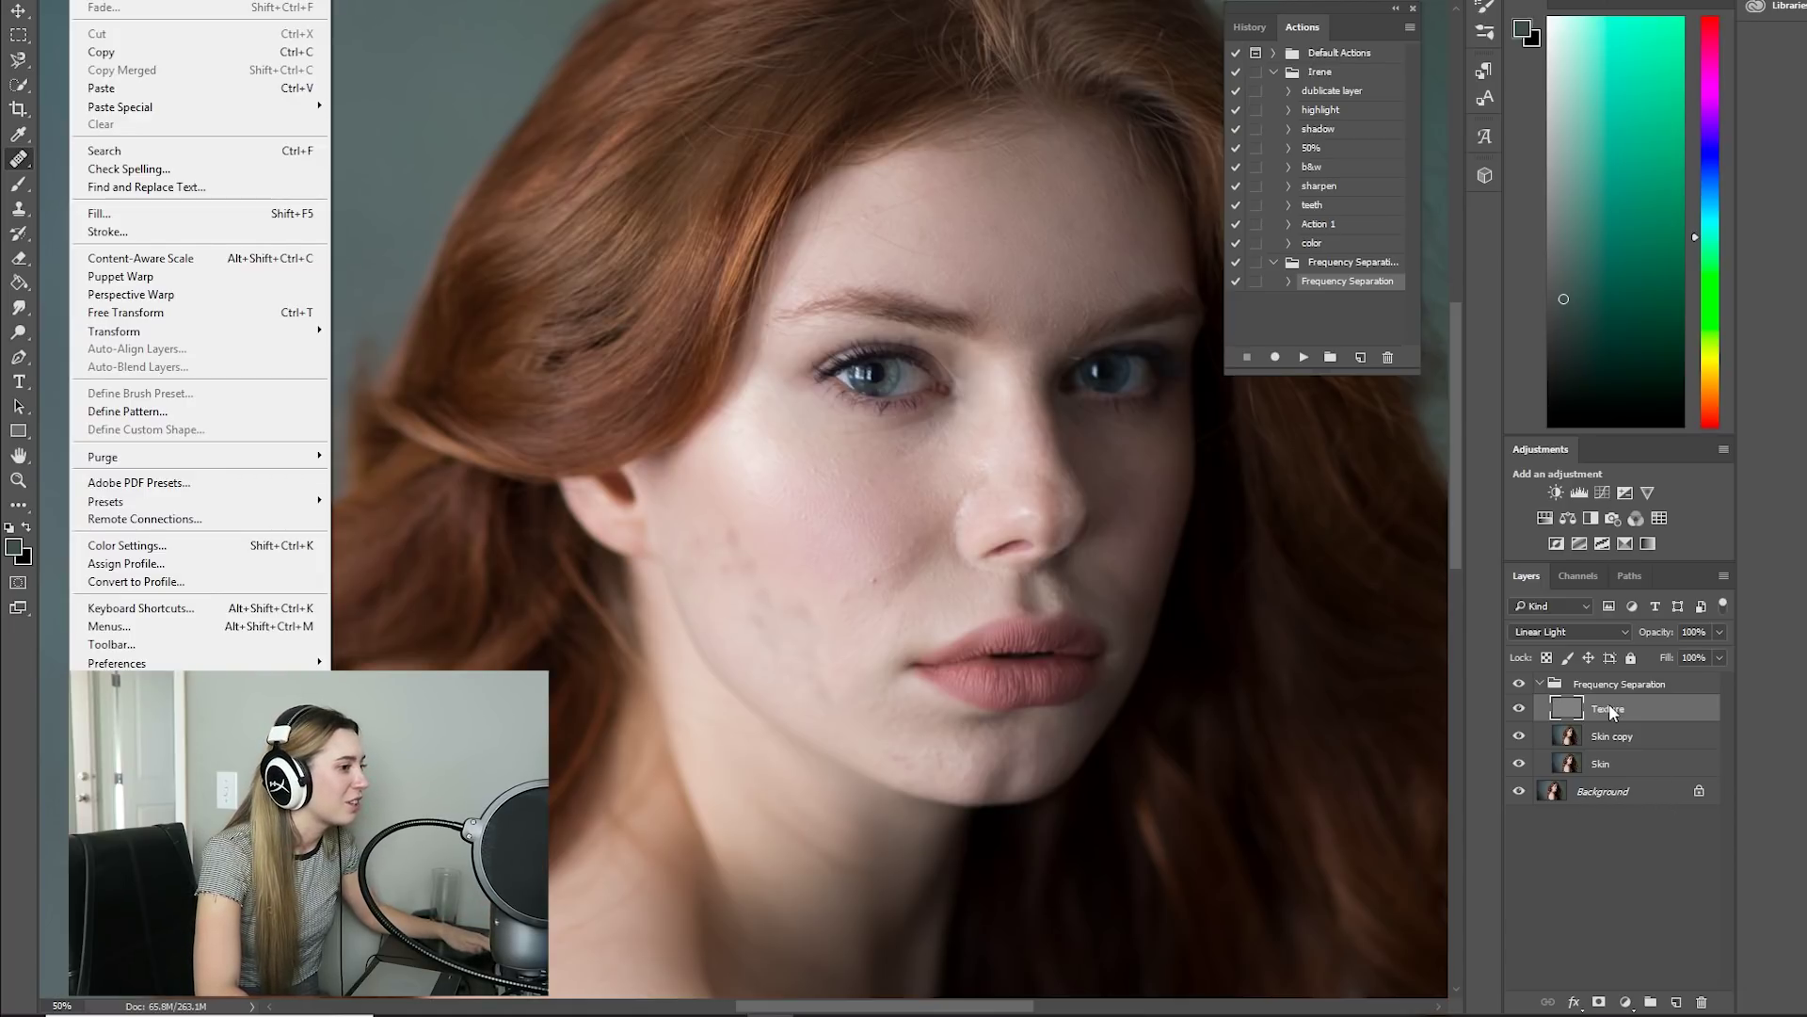
- Delete the Skin copy layer and replace it with a fresh duplicate of the Skin layer
click(1593, 738)
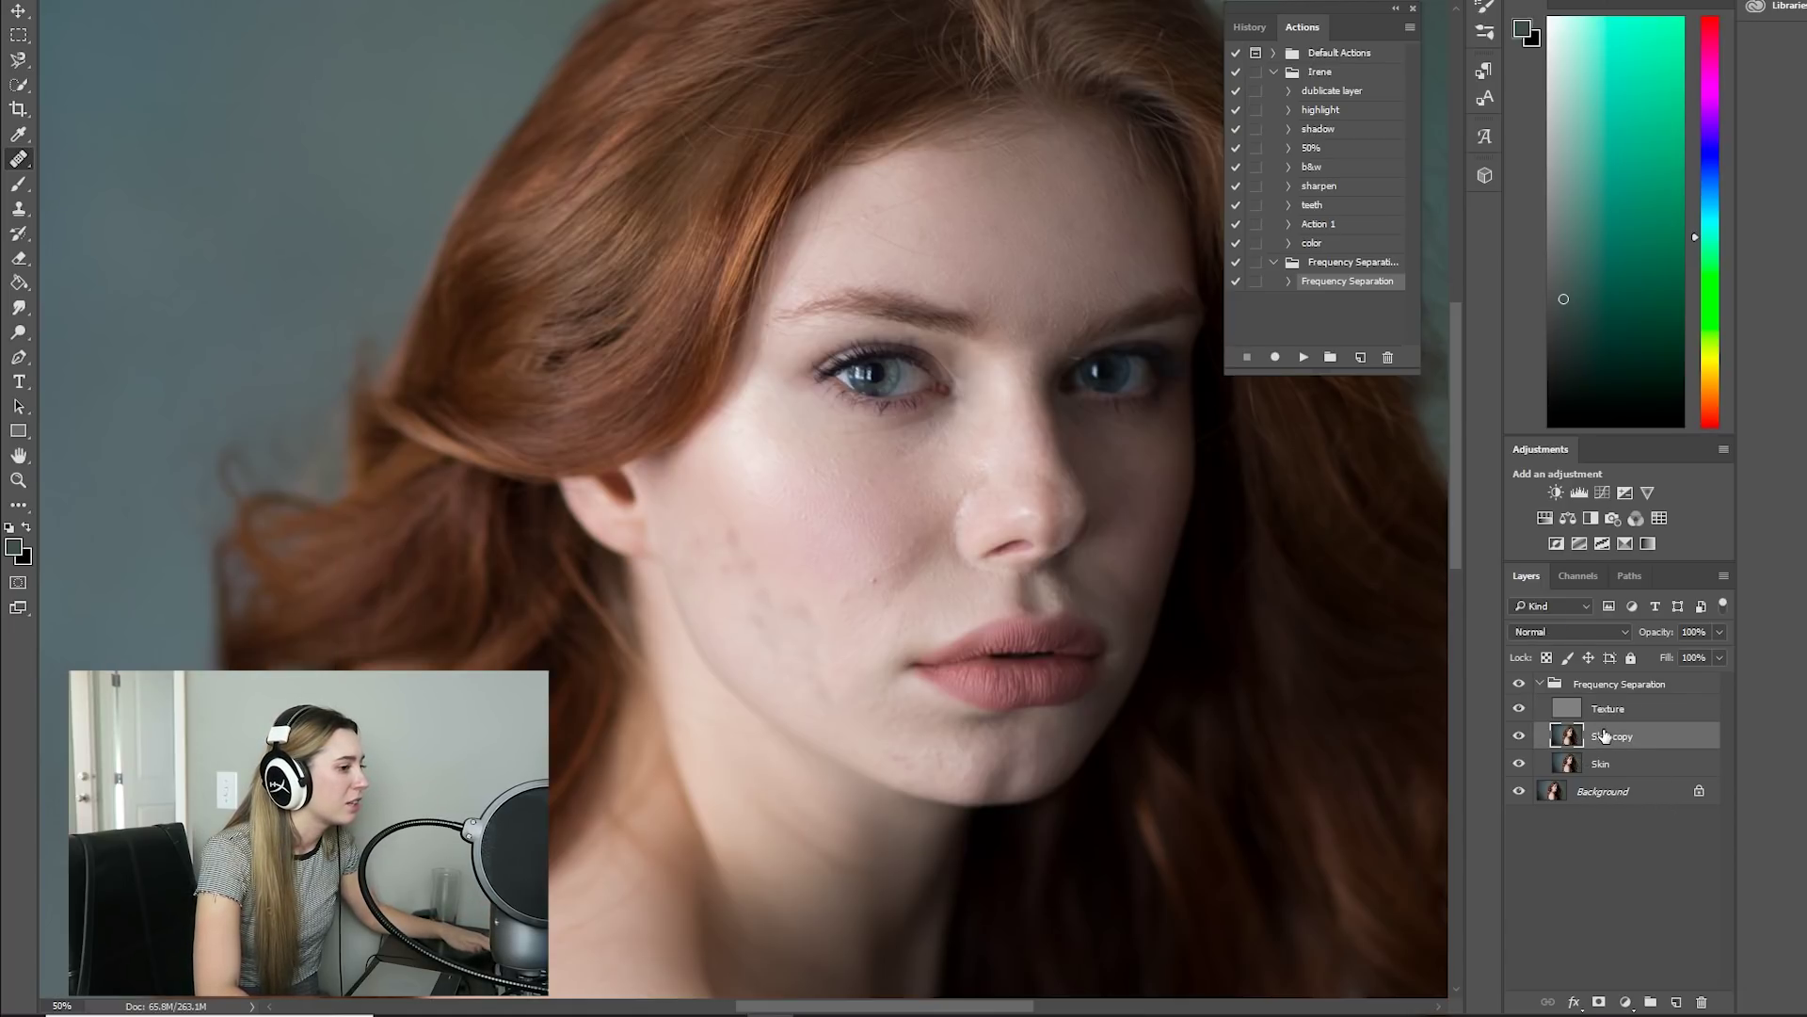
drag(1606, 736, 1704, 1002)
drag(1591, 737, 1676, 1001)
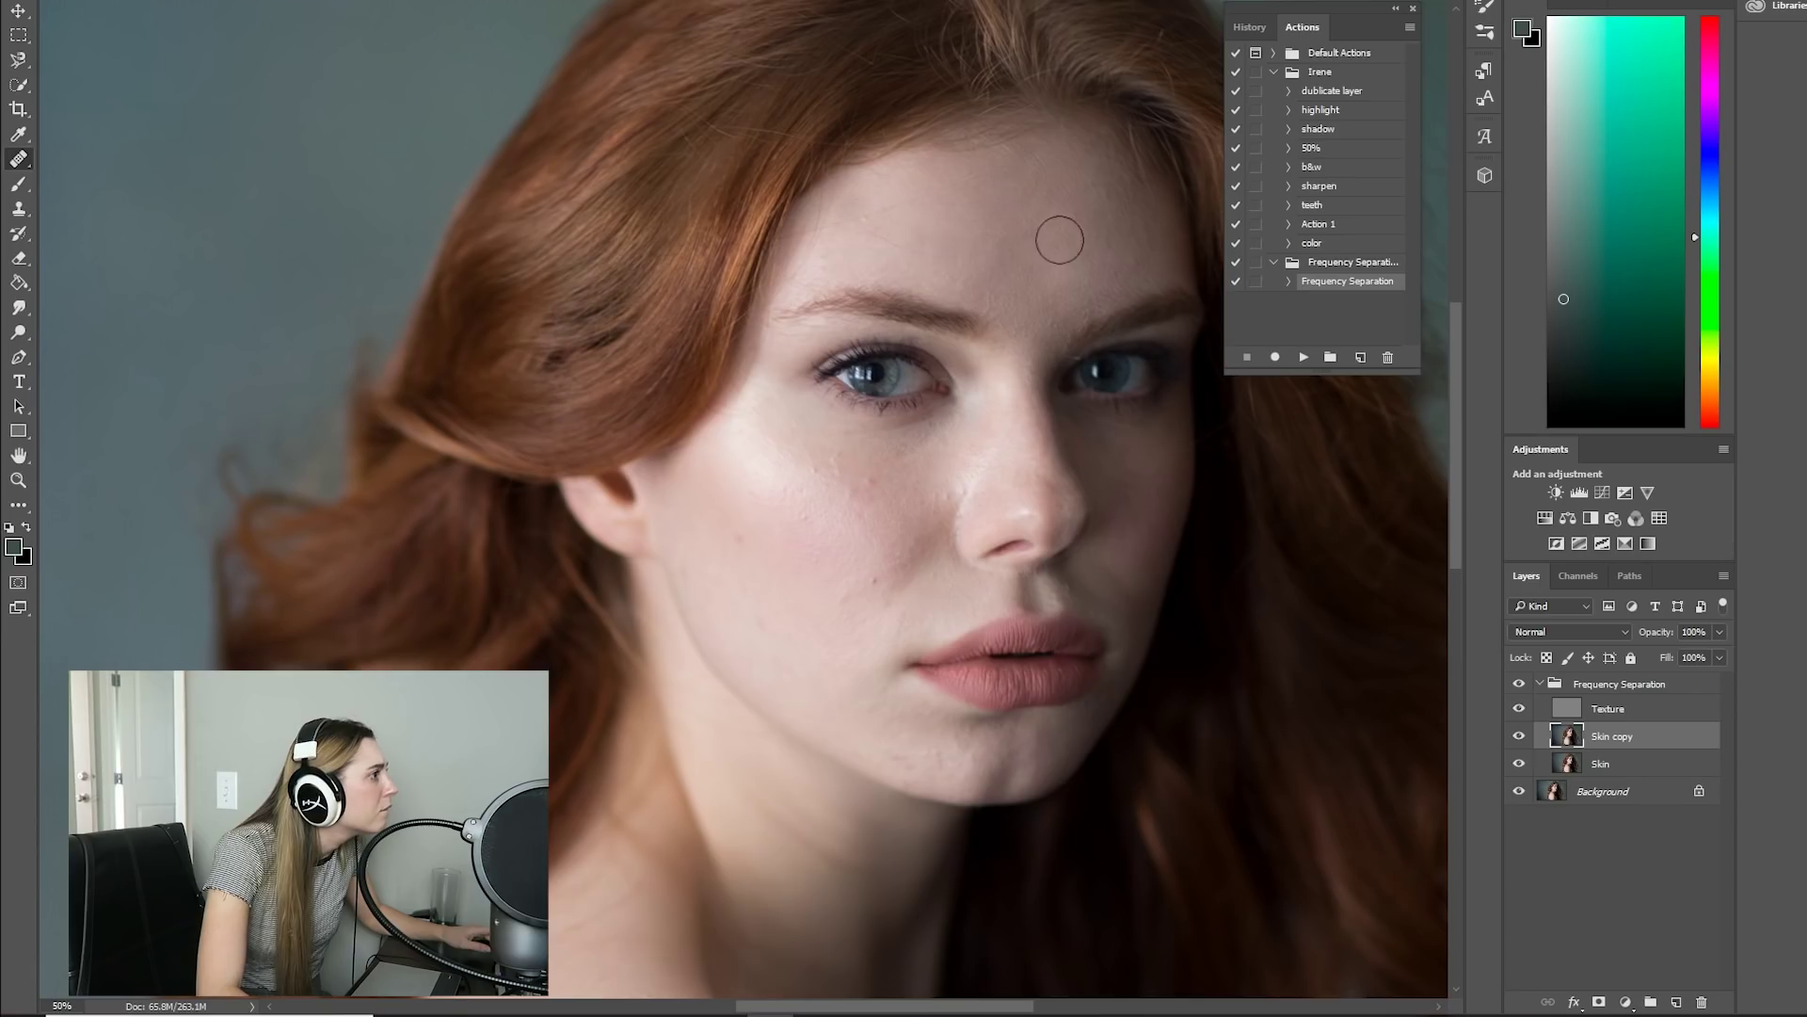
- Enlarge the Healing Brush and even out the middle of the forehead on Skin copy with sampled forehead skin
key(])
key(])
alt+click(927, 247)
click(972, 207)
click(999, 248)
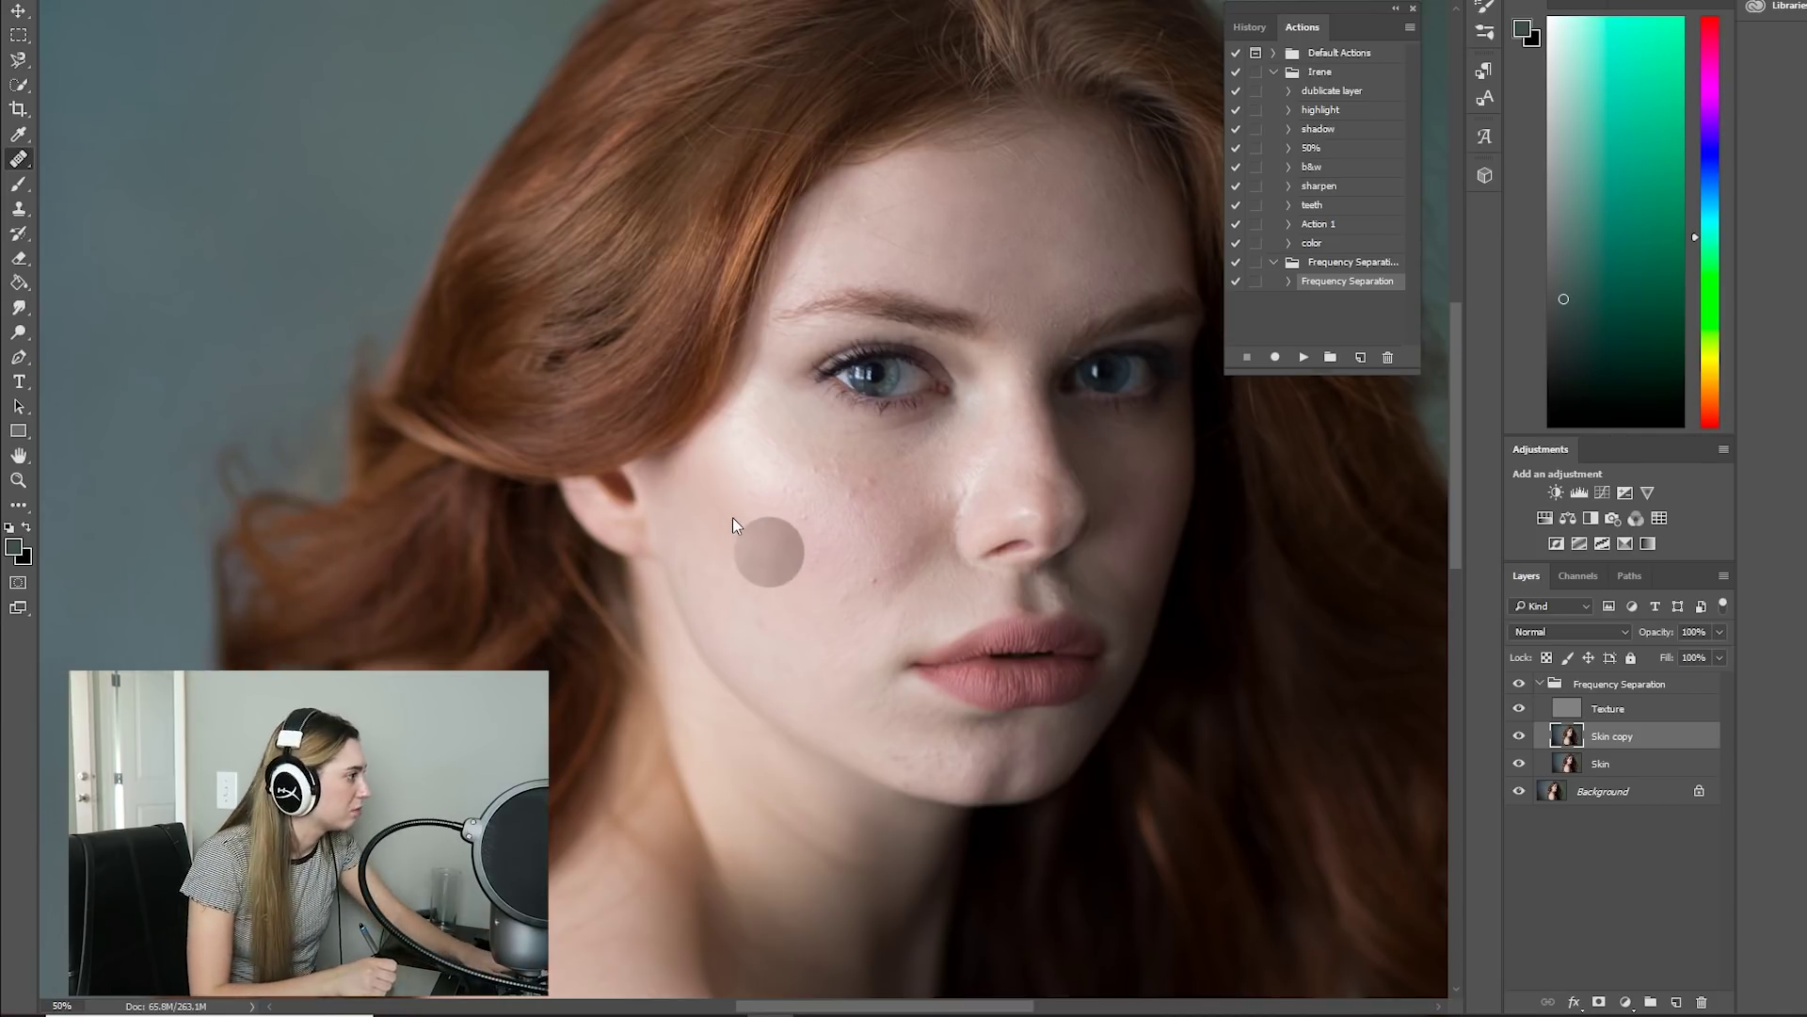
- Heal the blotchy patches on the lit cheek beside the ear and jaw, and on the chin, using sampled cheek skin
alt+click(770, 554)
alt+click(788, 638)
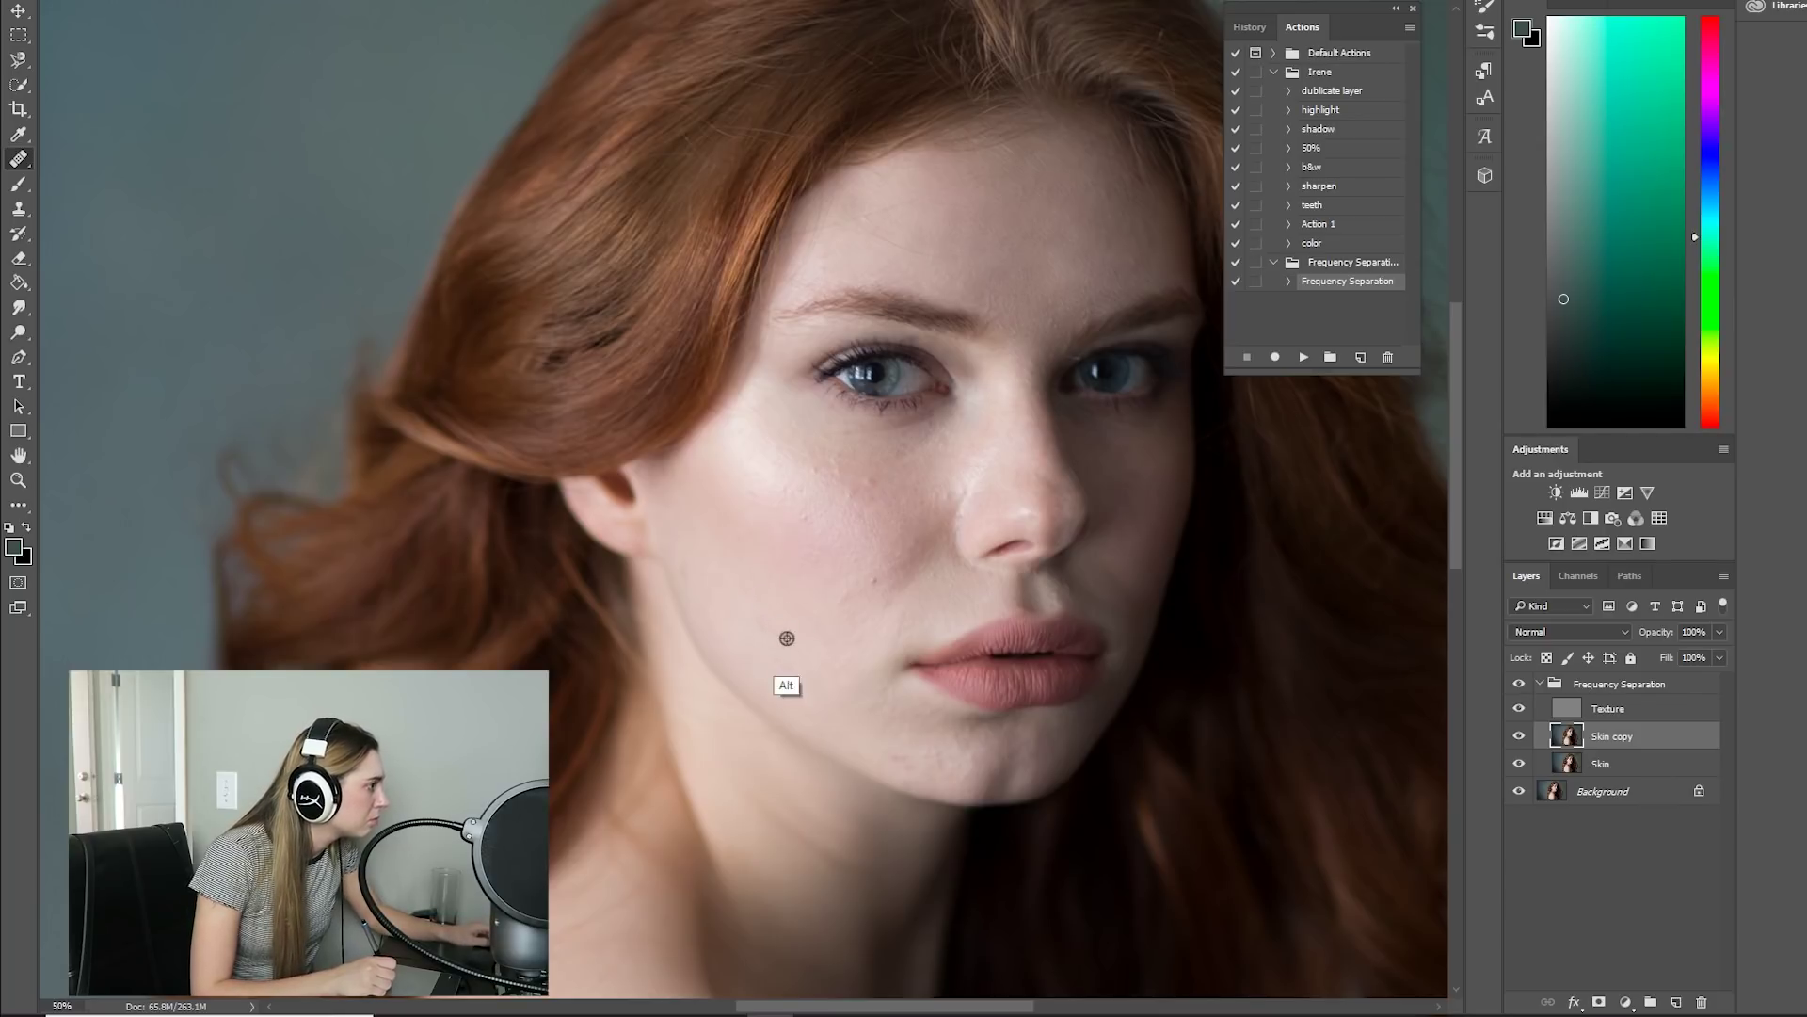
click(755, 621)
alt+click(755, 600)
click(685, 532)
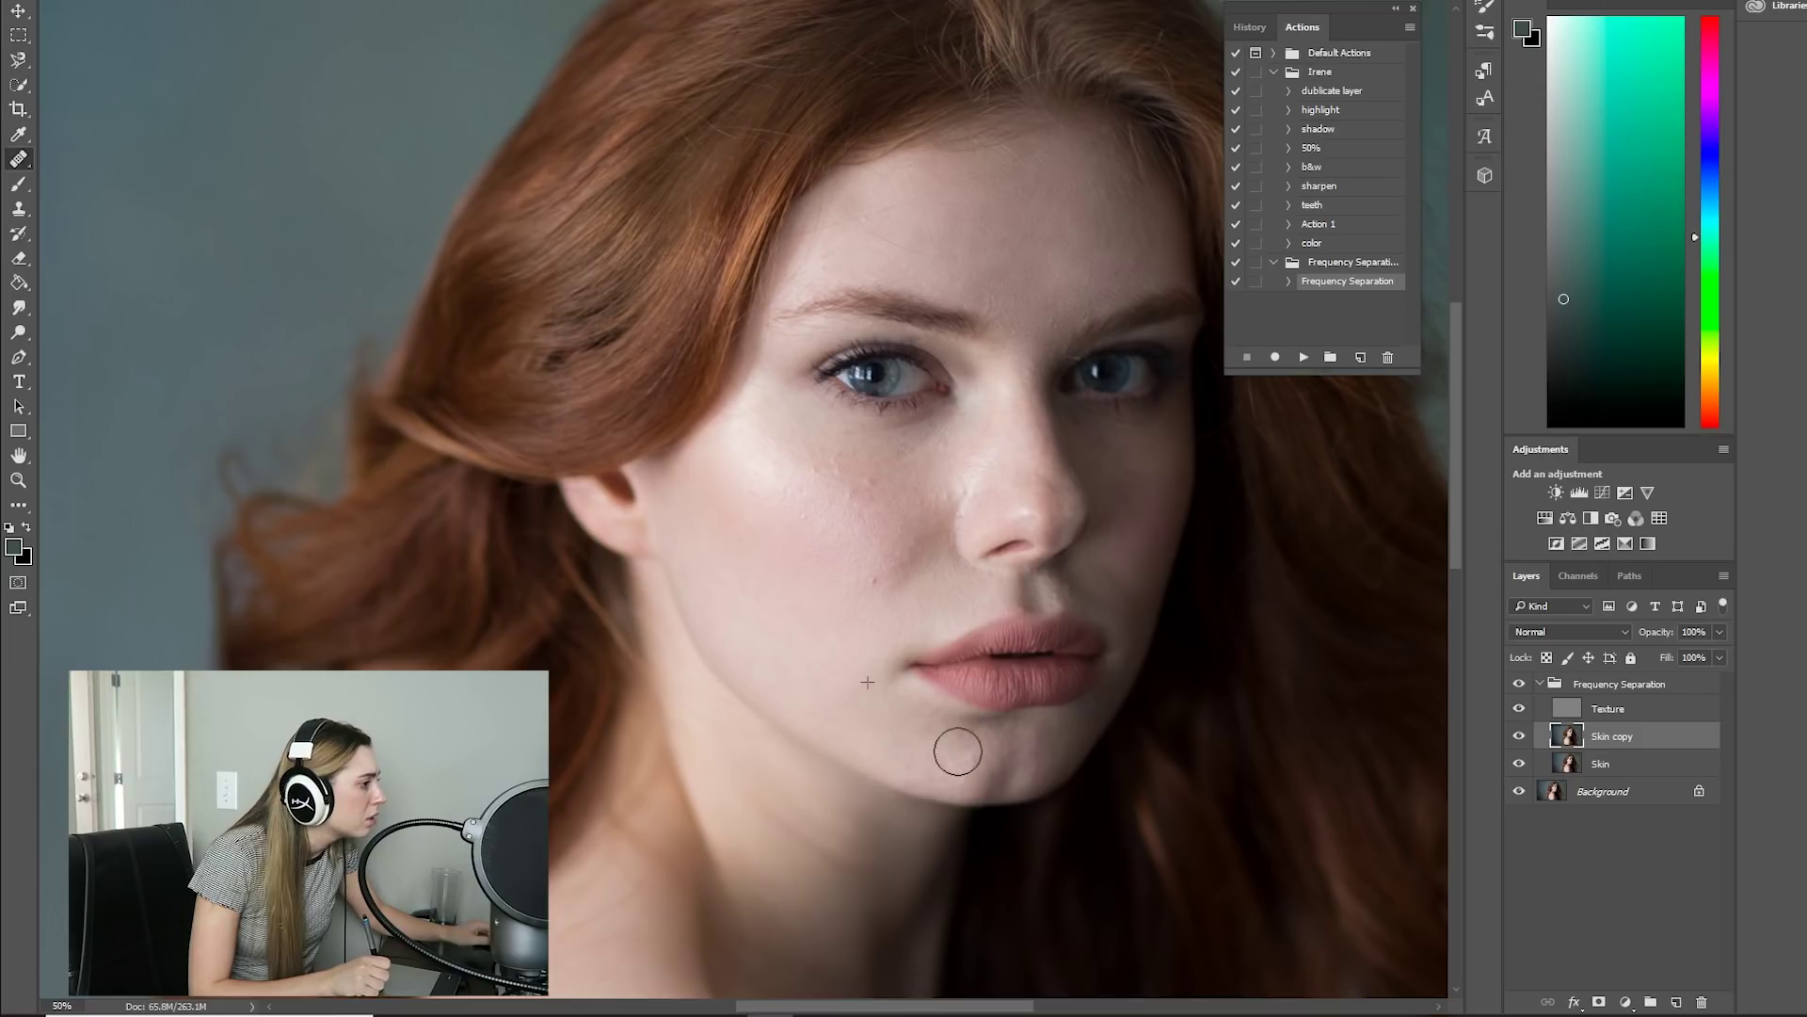
drag(896, 756, 902, 748)
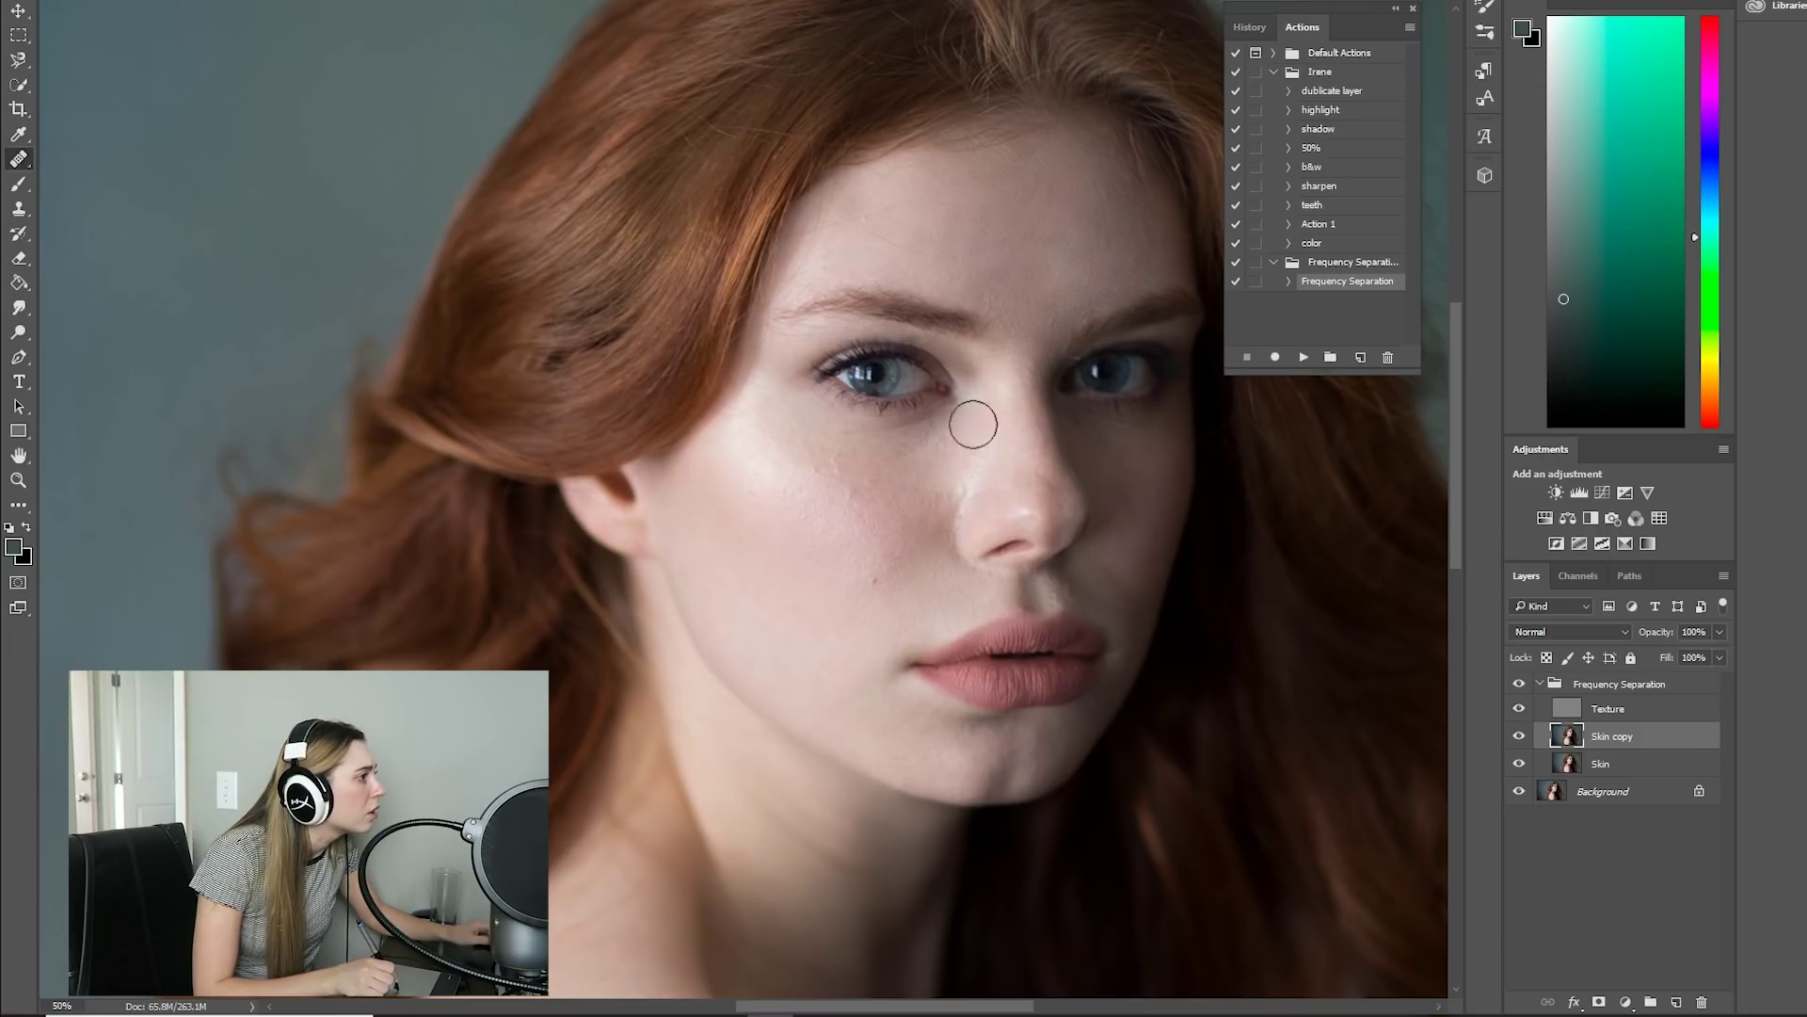
- Smooth the tones along the inner eye corner and bridge of the nose with the Healing Brush, sampling skin beside the nose
mouse_move(975, 379)
mouse_down()
mouse_move(1055, 359)
mouse_move(1043, 374)
mouse_move(1044, 336)
mouse_up()
alt+click(955, 500)
alt+click(975, 517)
click(1025, 367)
alt+click(1033, 360)
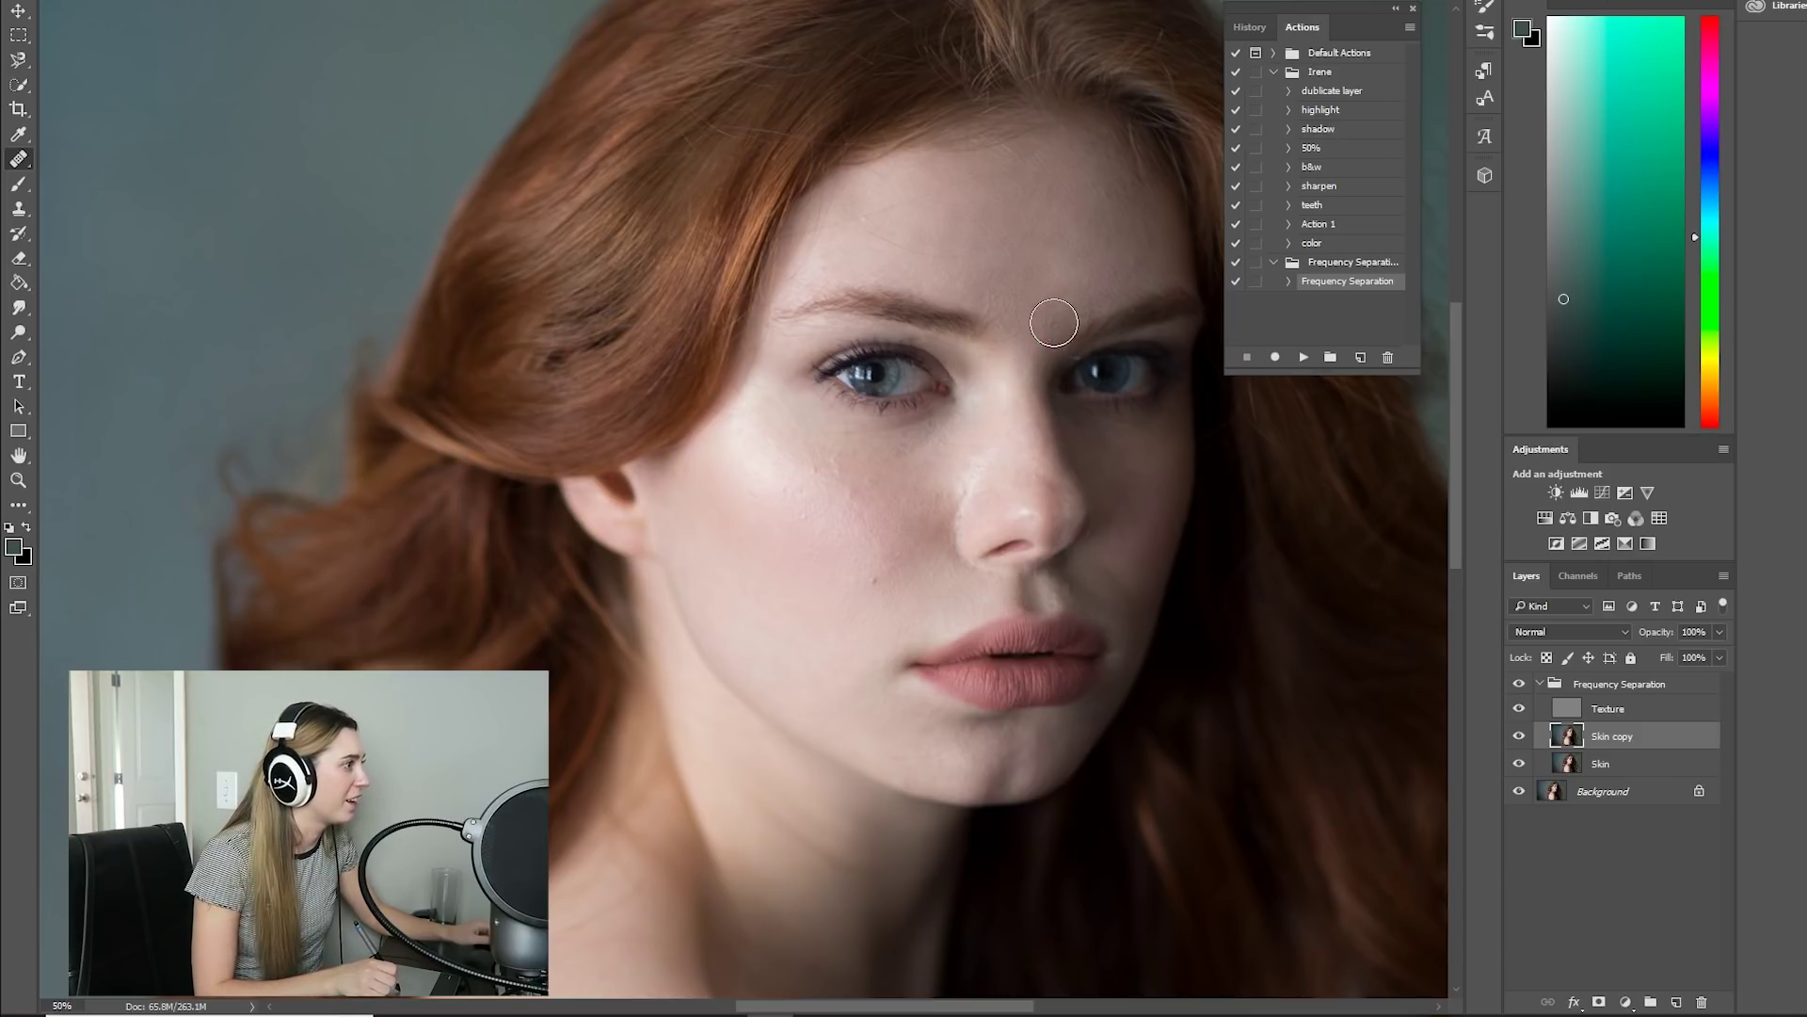
- Even out the skin between the eyebrows and above the shaded brow with sampled skin from the nose bridge and forehead
alt+click(1031, 358)
mouse_move(1053, 322)
mouse_down()
mouse_move(1029, 341)
mouse_move(1069, 293)
mouse_move(1000, 325)
mouse_move(1059, 290)
mouse_up()
alt+click(1032, 285)
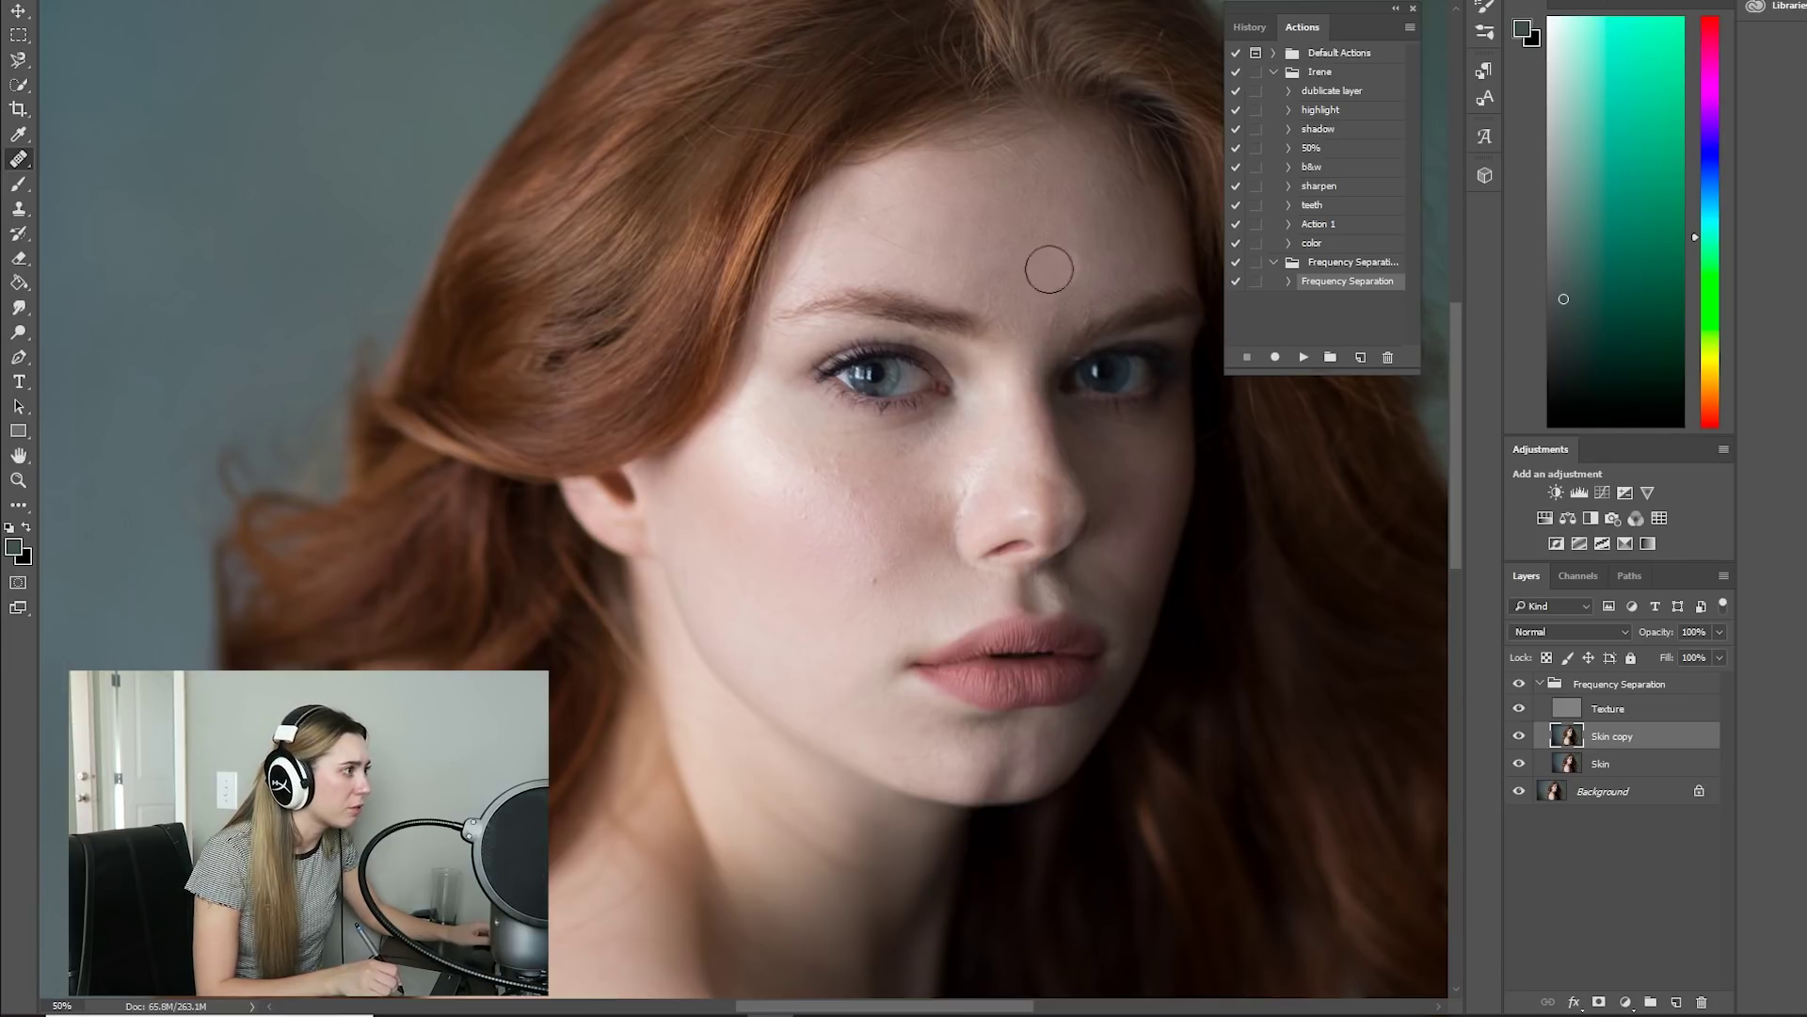
drag(1103, 290, 1131, 259)
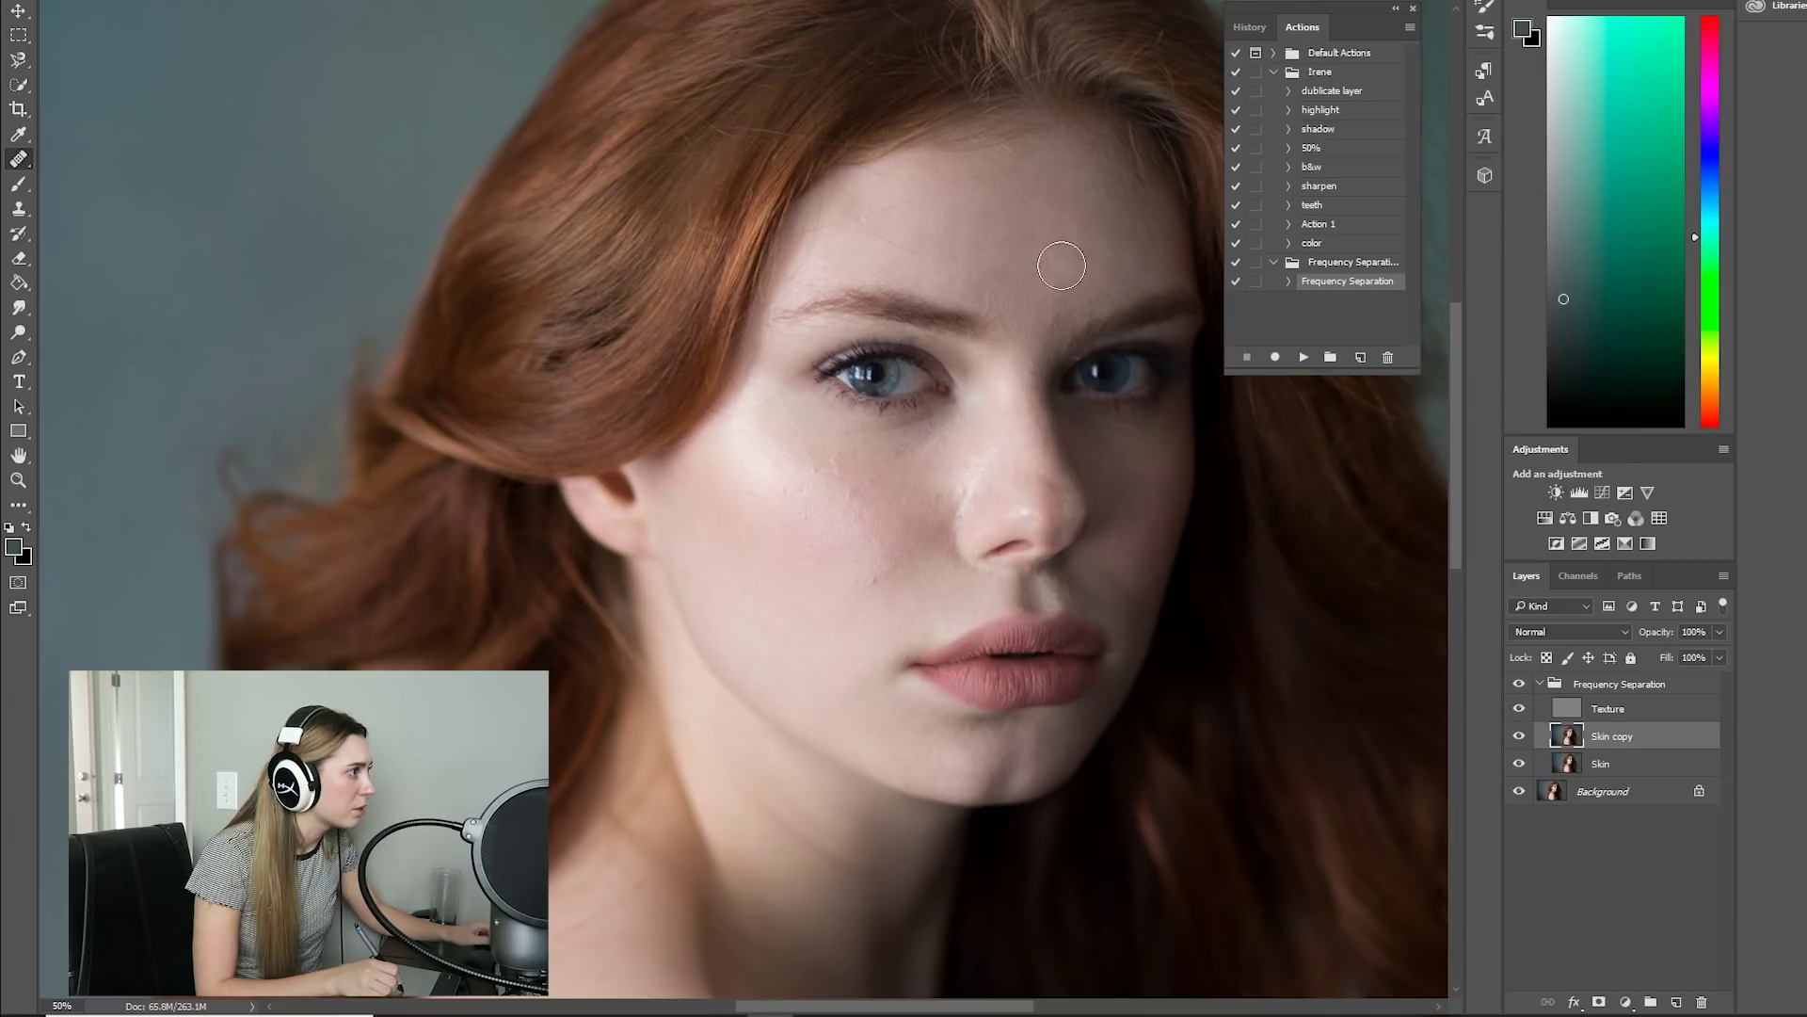
click(788, 686)
click(1069, 577)
click(1080, 312)
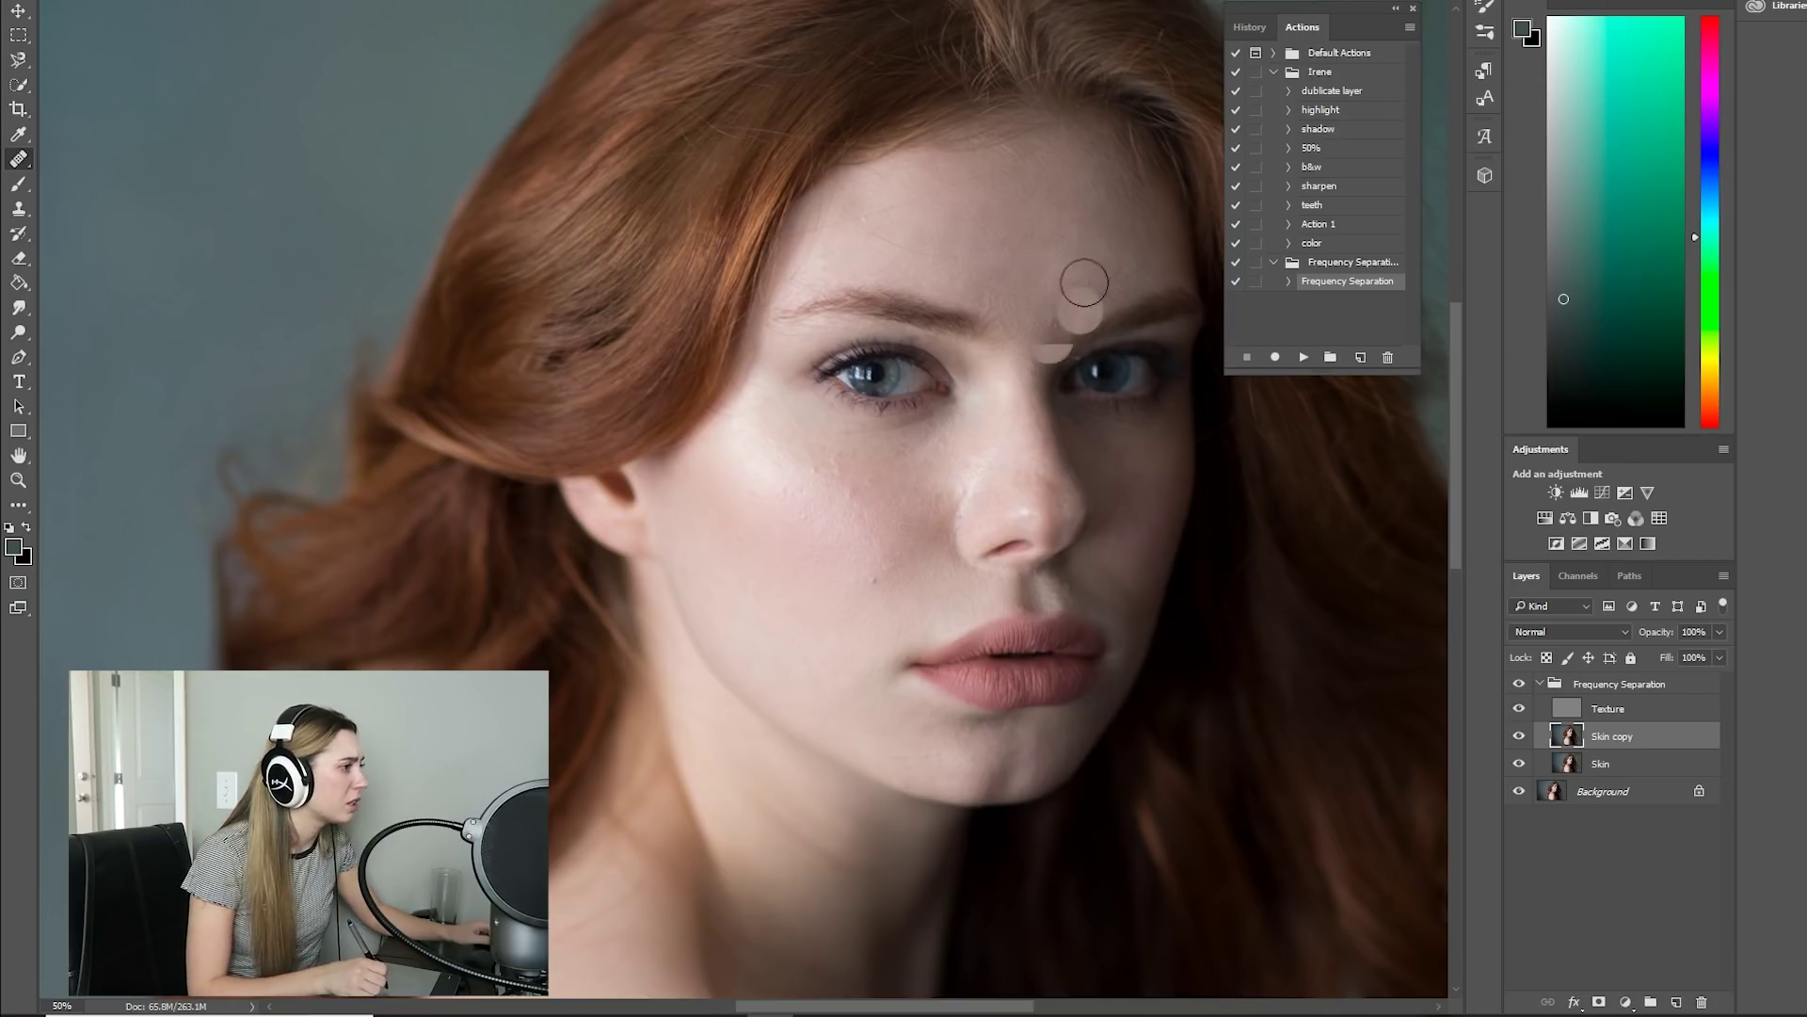
- Heal uneven tones beside the nose, near the mouth corner and across the shaded cheek on Skin copy
click(958, 391)
click(825, 625)
click(921, 616)
click(1110, 537)
click(1115, 587)
click(1118, 527)
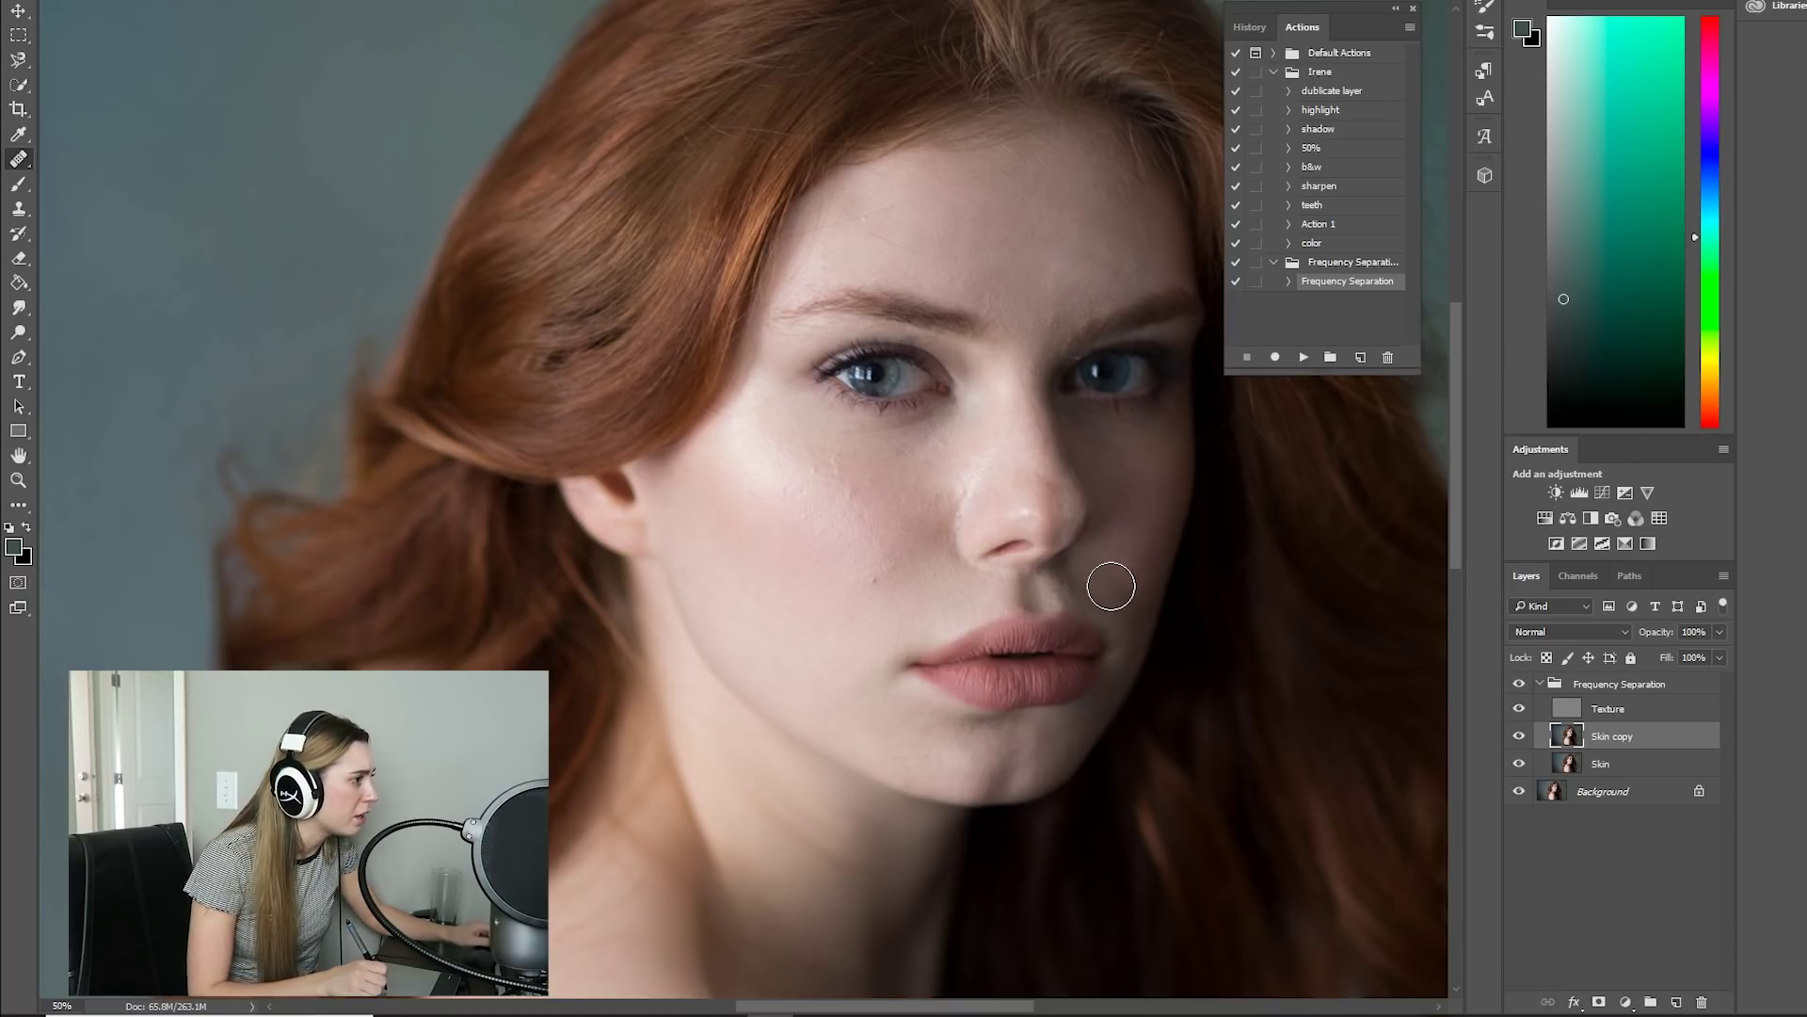
click(1220, 548)
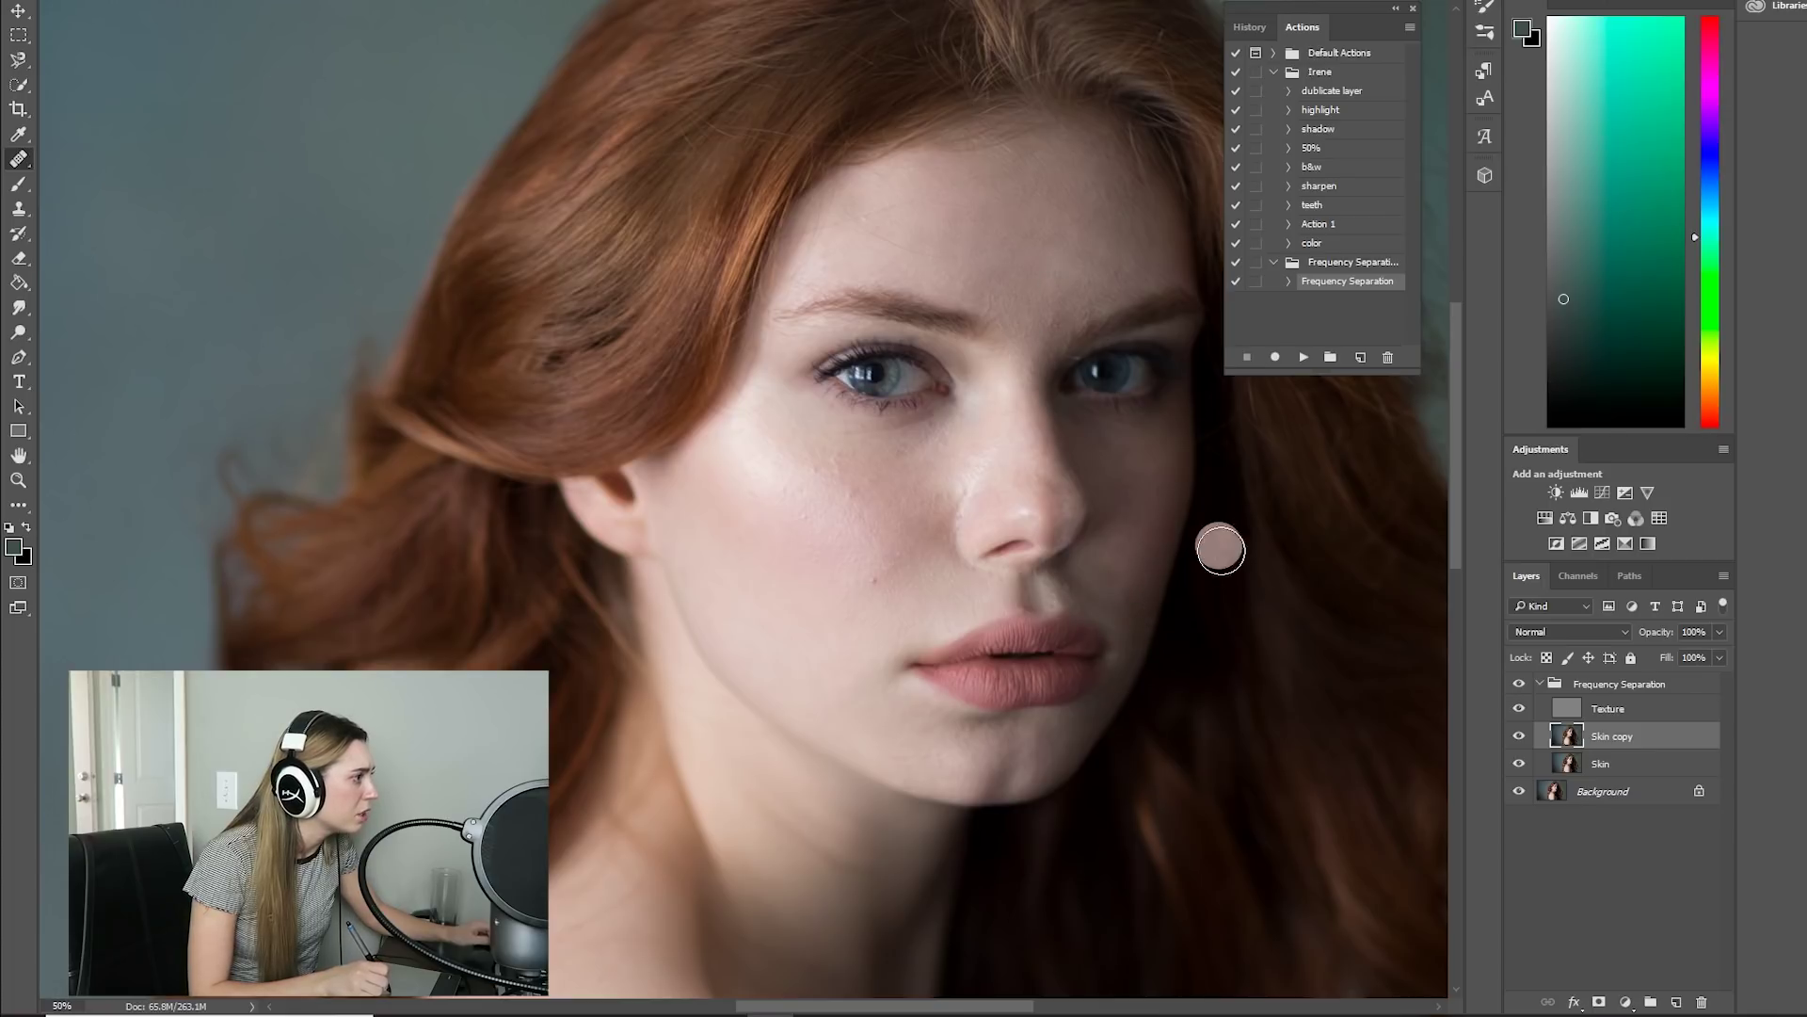
click(1139, 533)
- Soften the redness on the lit cheek and the tones along the nose, using sampled cheek skin
alt+click(887, 487)
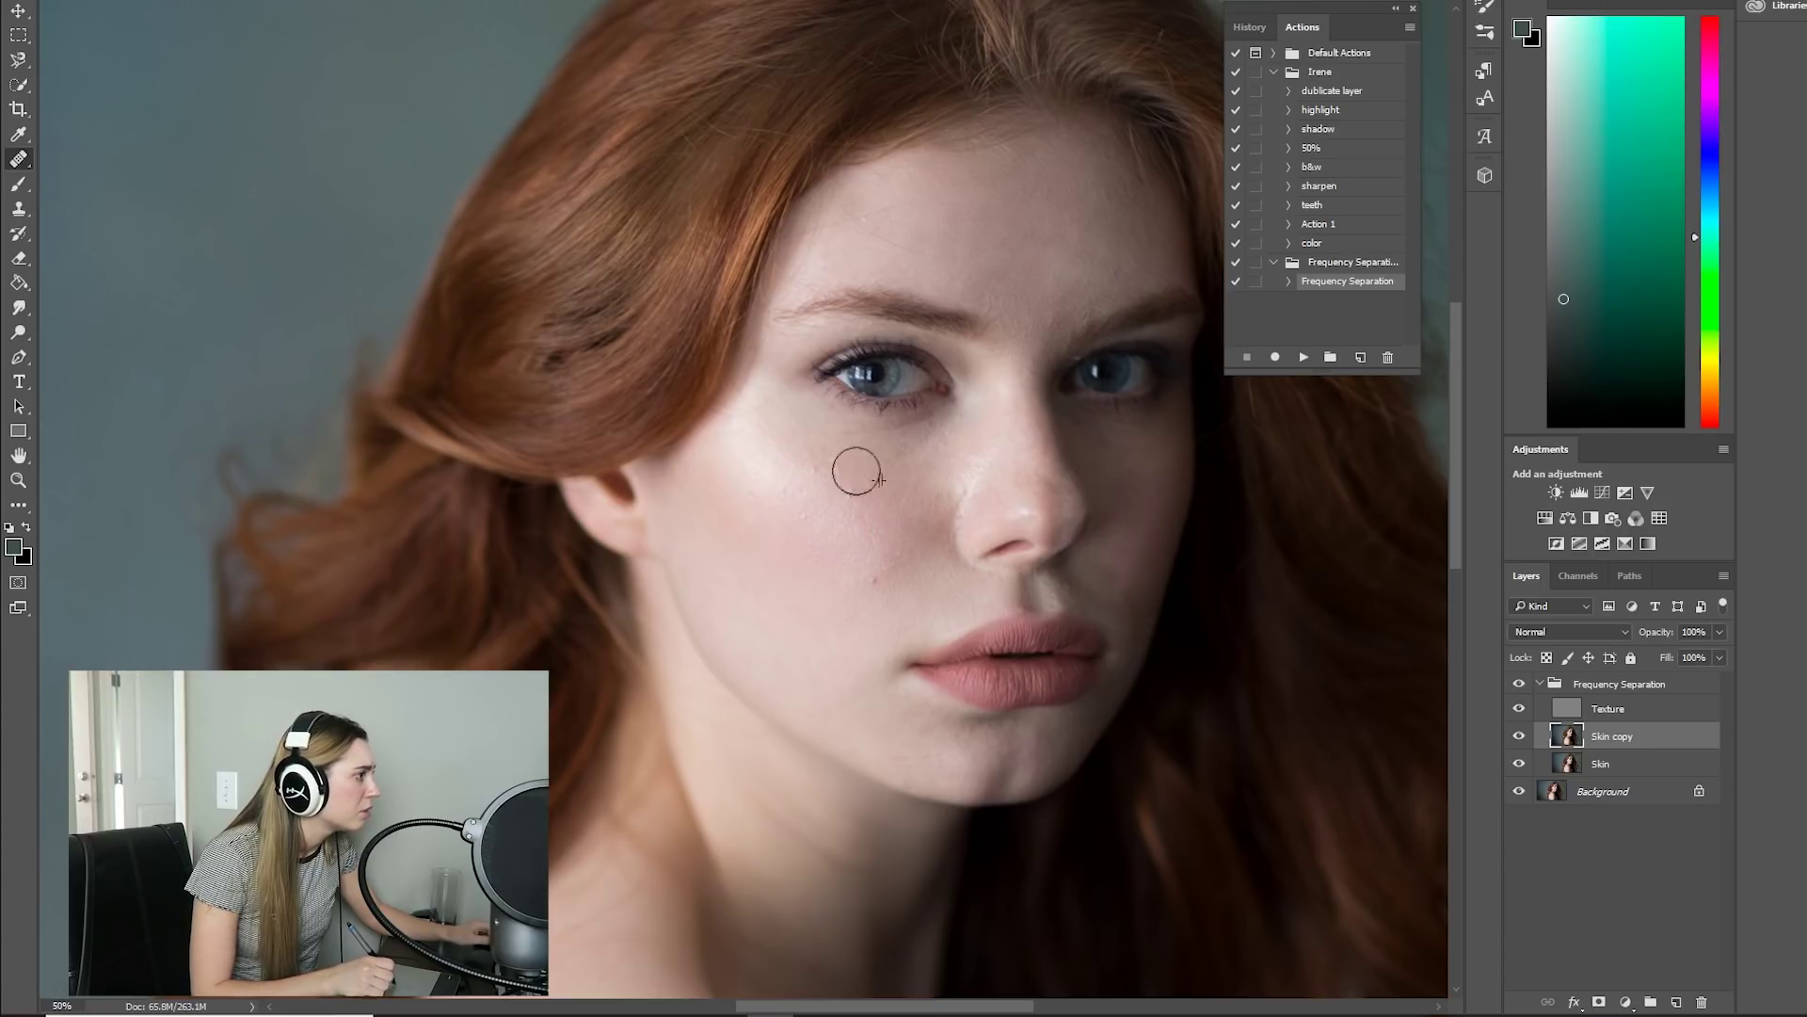
alt+click(808, 600)
click(890, 573)
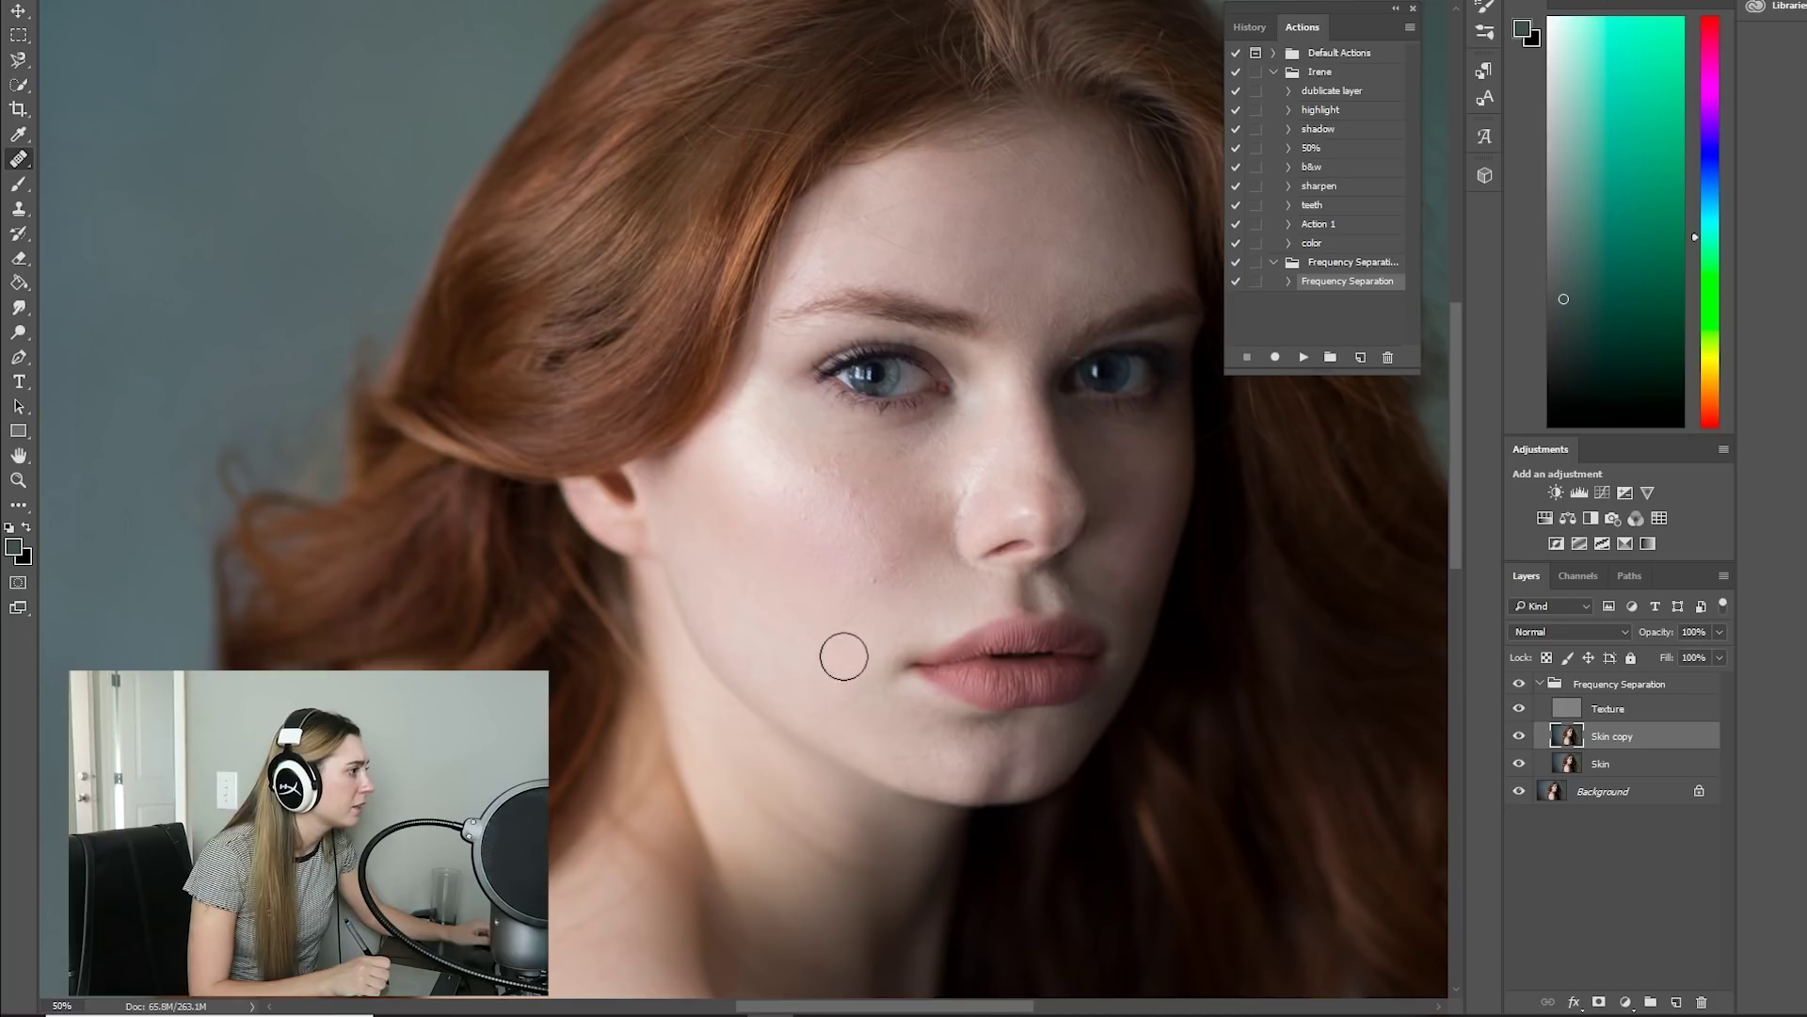
click(726, 860)
click(1047, 469)
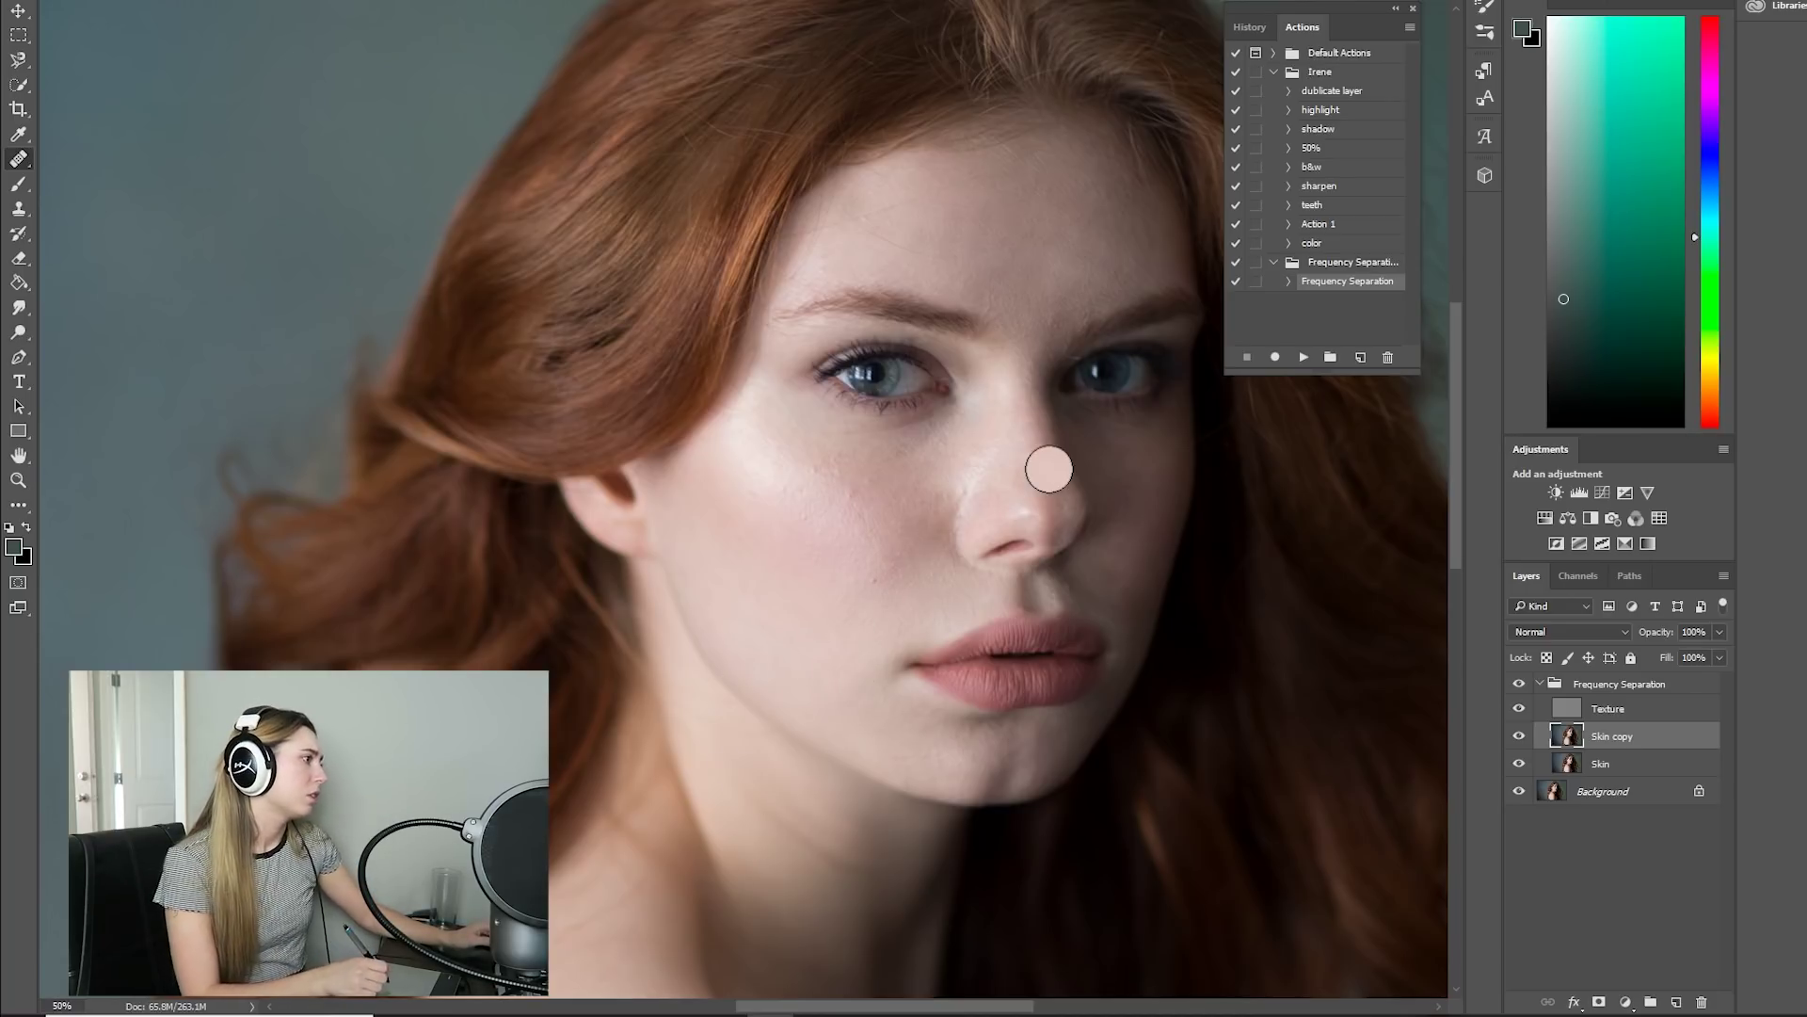
click(1009, 593)
drag(986, 557, 971, 473)
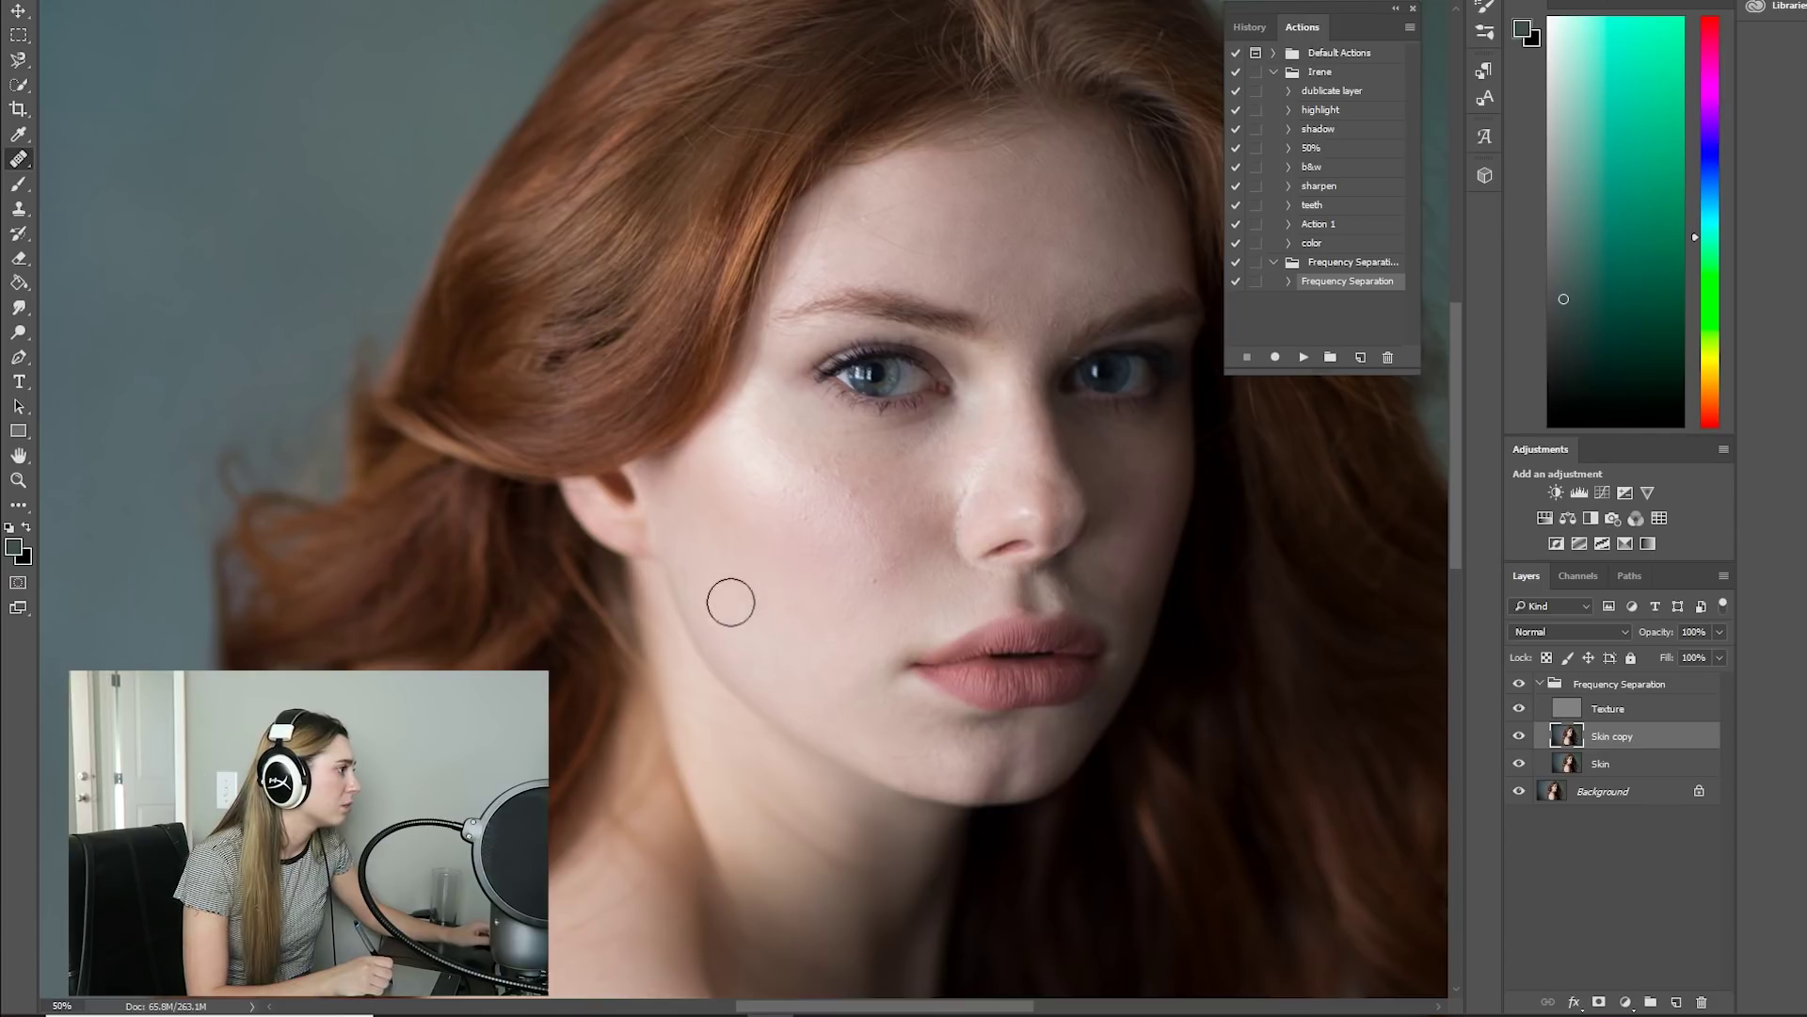
- Blend the patches under the lit eye and beside the nostril with the Healing Brush, resampling clean cheek skin
alt+click(764, 448)
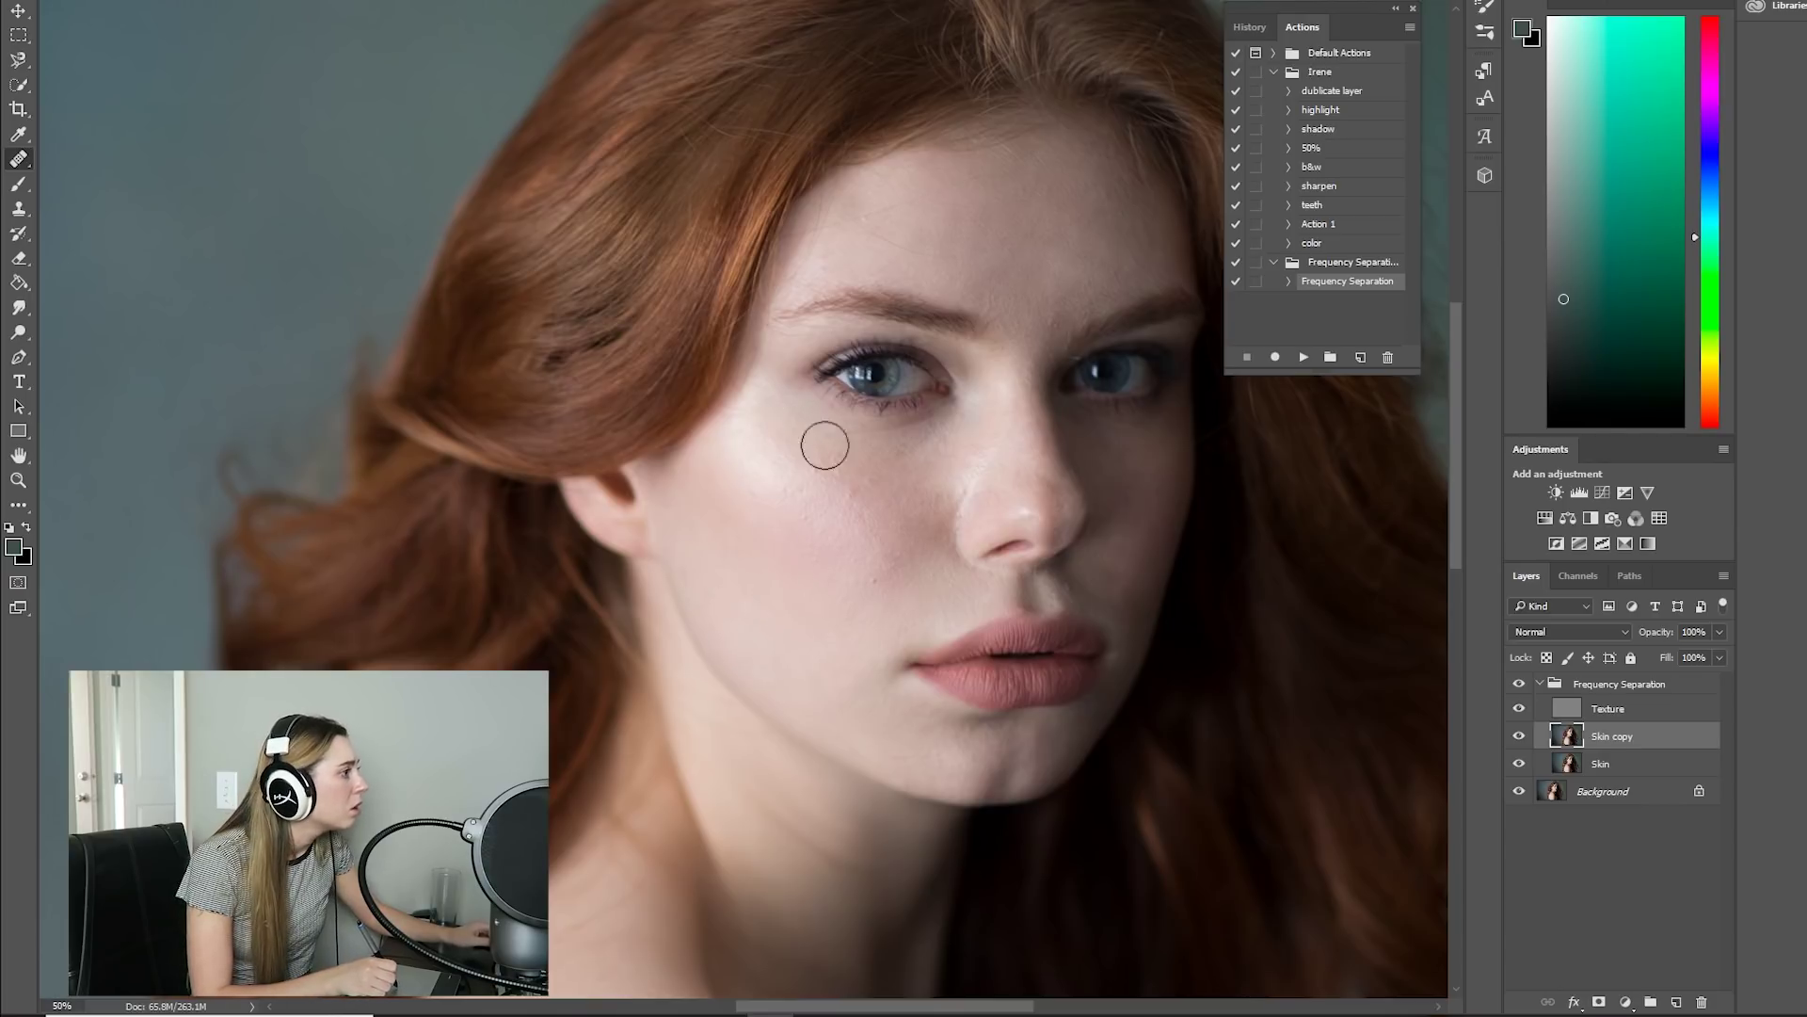
alt+click(872, 474)
click(869, 458)
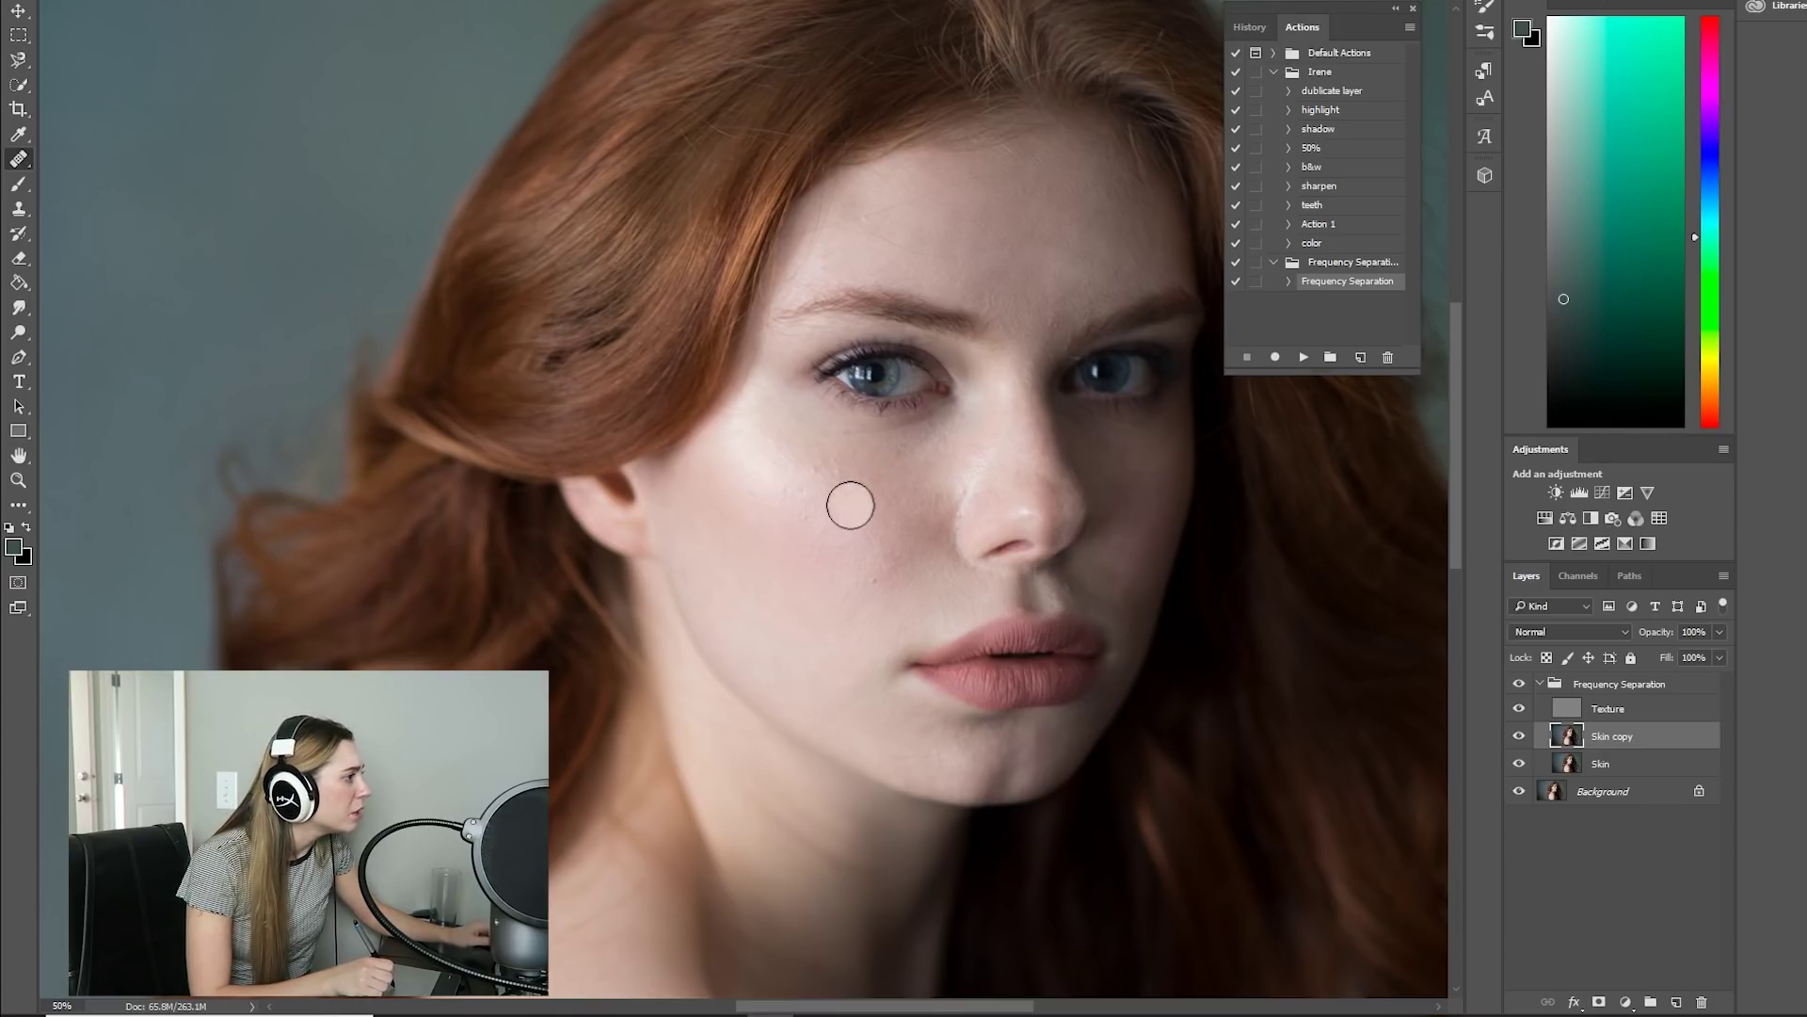
alt+click(883, 512)
click(866, 490)
alt+click(844, 596)
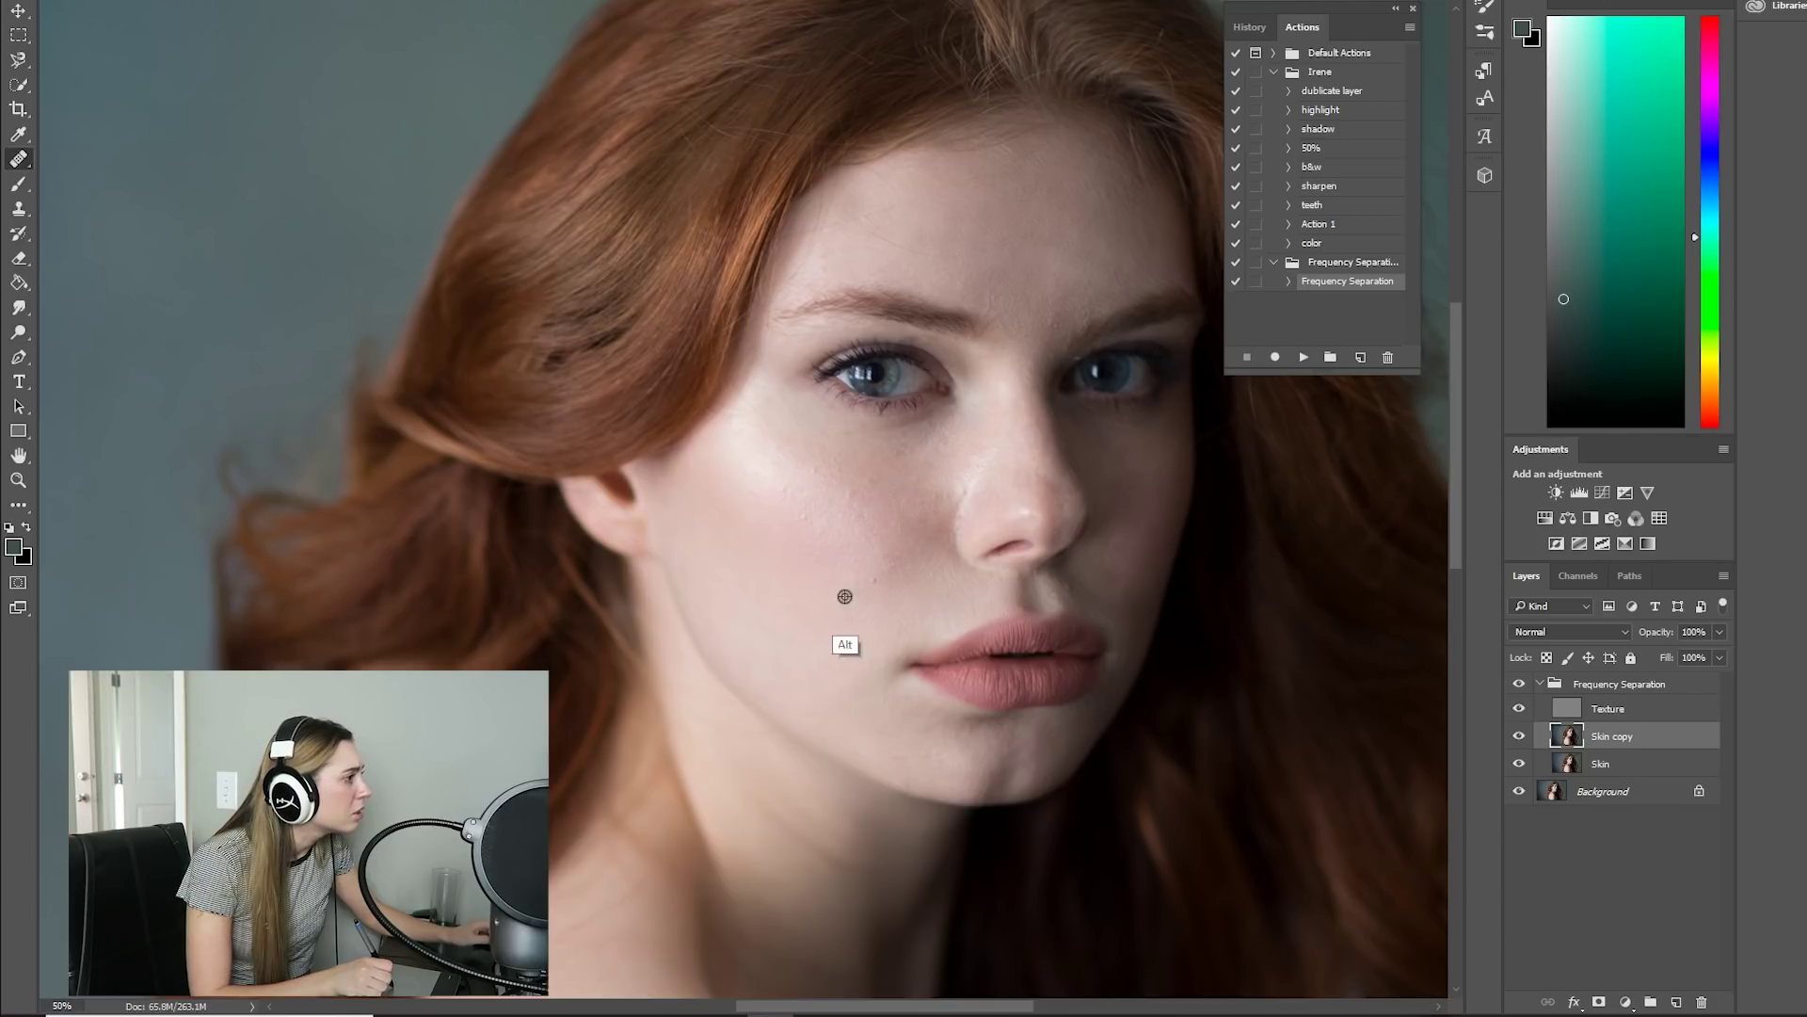
drag(888, 552, 901, 525)
click(927, 554)
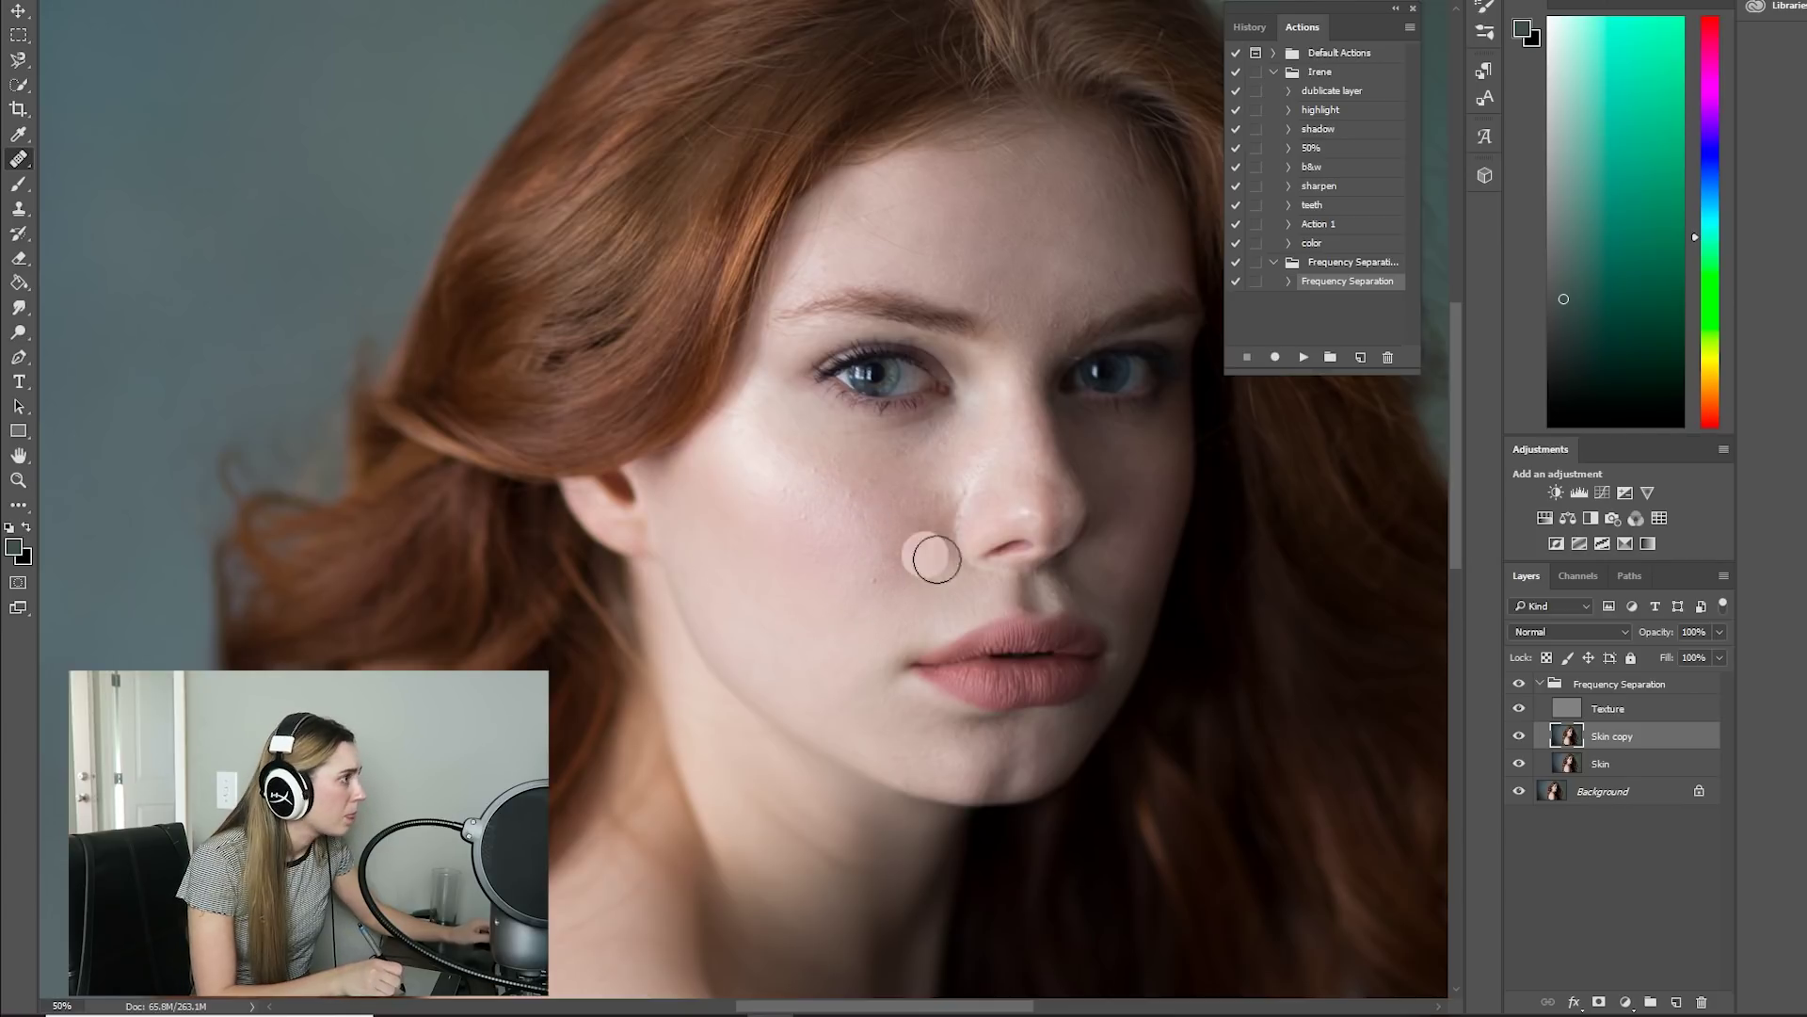
- Heal the uneven patch in the upper middle of the forehead with adjacent sampled forehead skin
click(993, 252)
alt+click(945, 228)
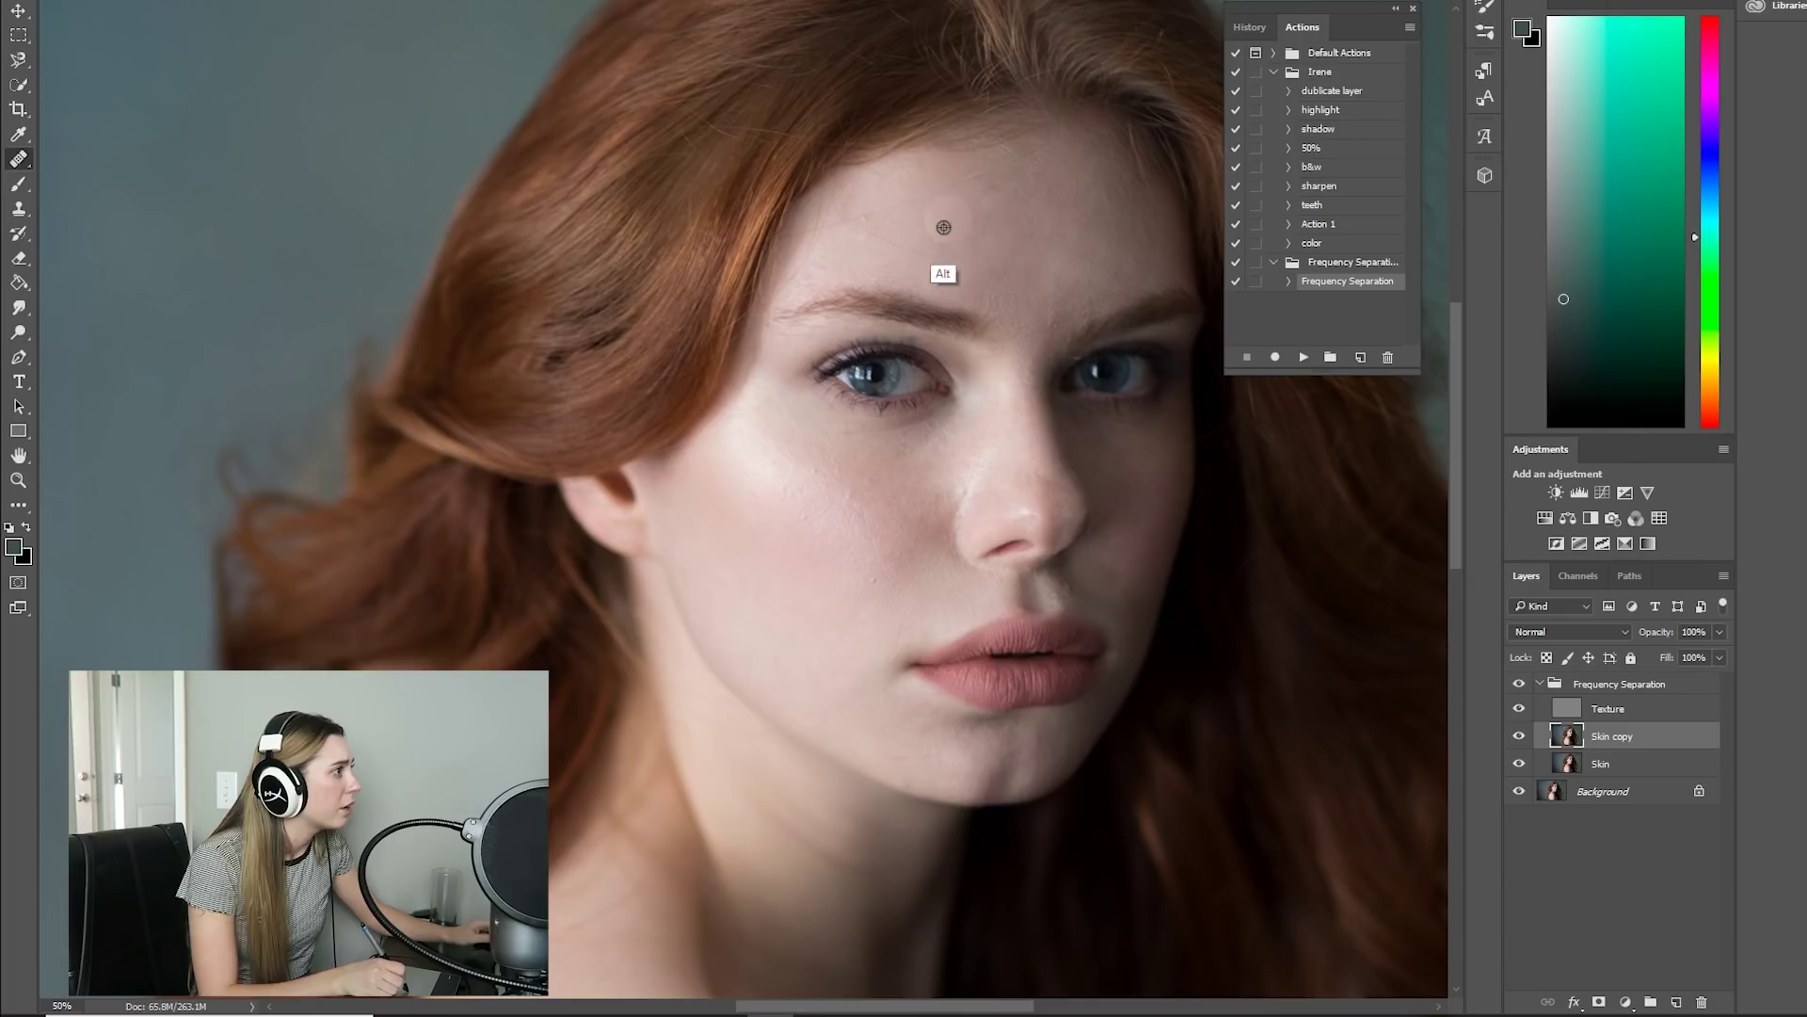
drag(994, 213, 993, 191)
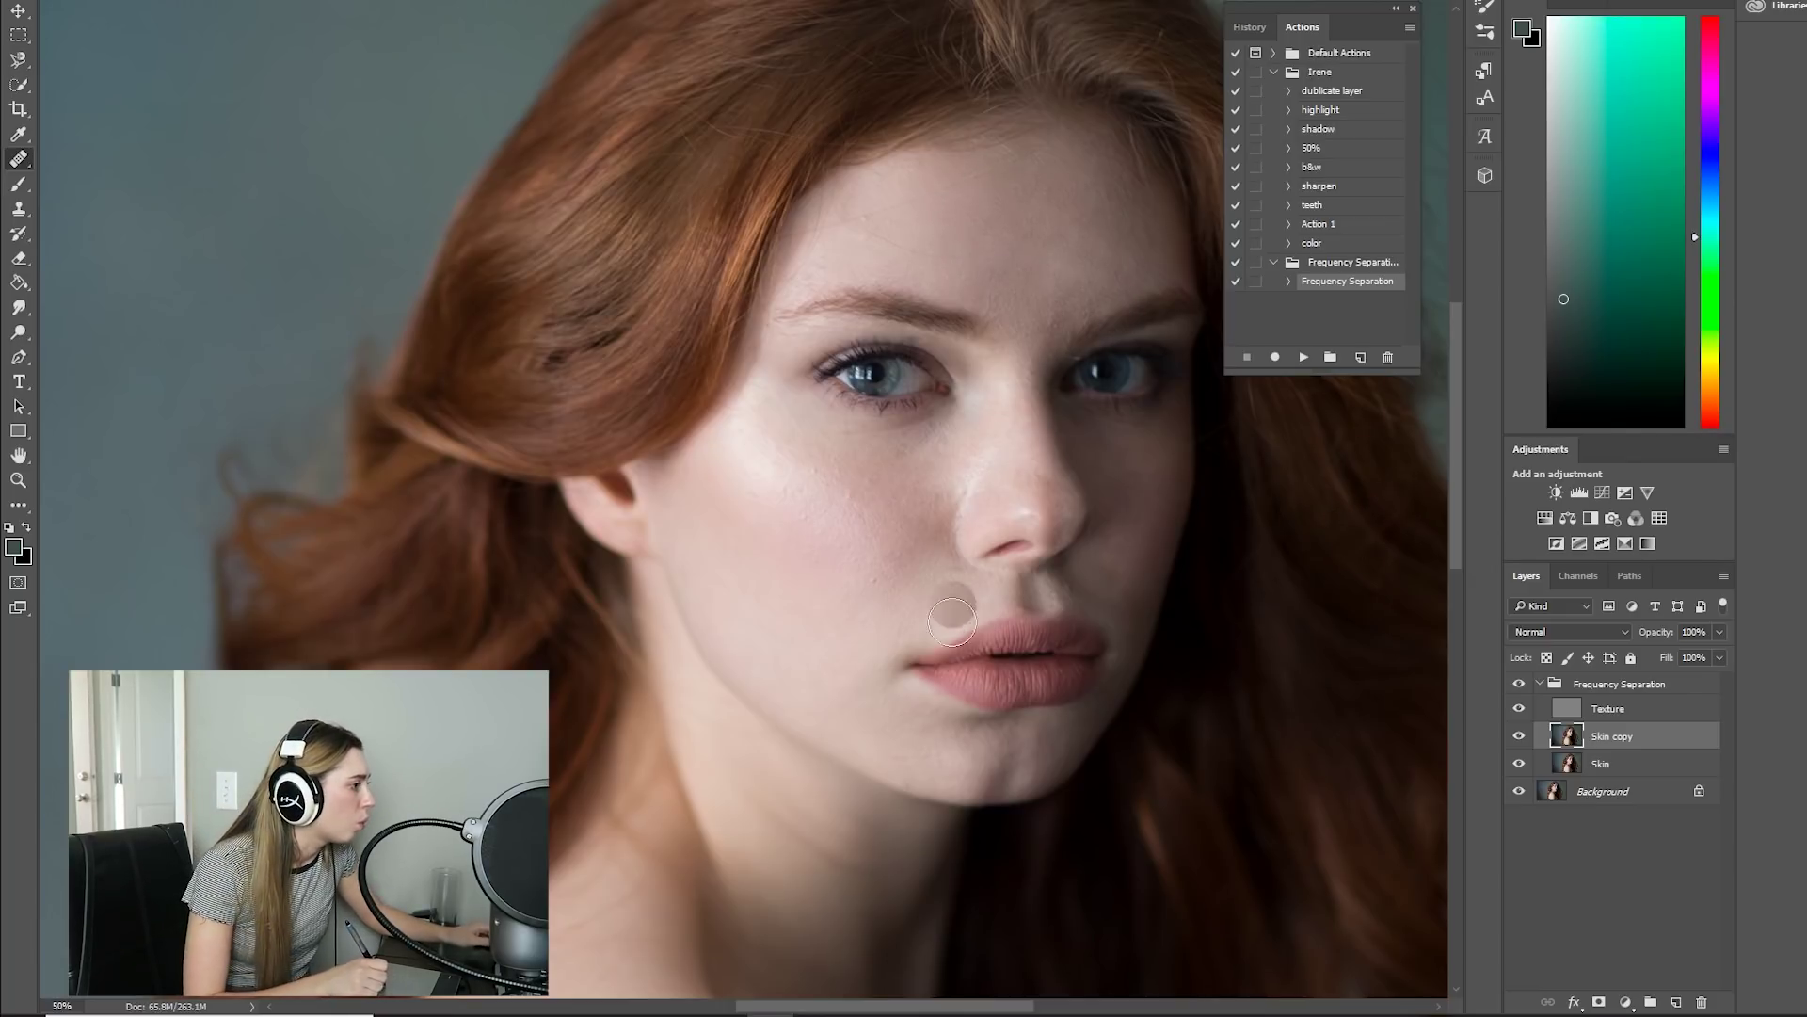
- Even out the skin below the lower lip and beside the mouth corner with skin sampled from the chin area
alt+click(898, 726)
mouse_move(941, 734)
mouse_down()
mouse_move(956, 725)
mouse_move(890, 721)
mouse_up()
alt+click(866, 750)
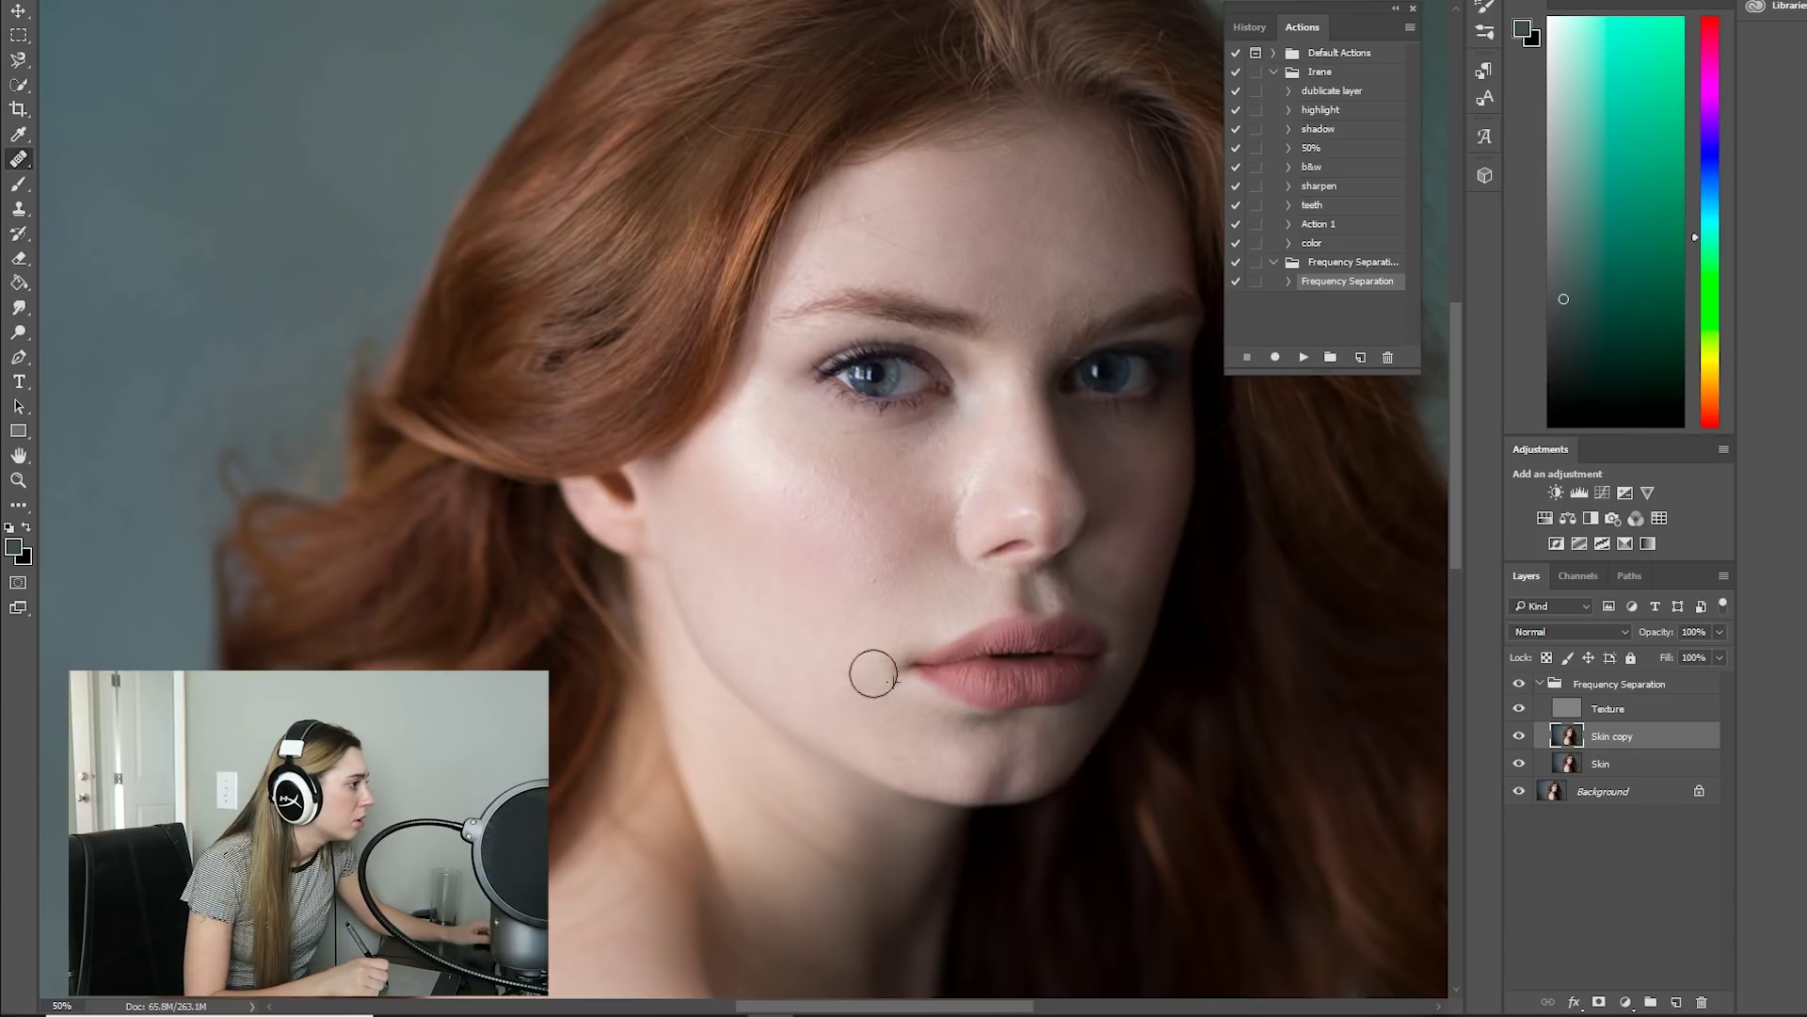
mouse_move(883, 655)
mouse_down()
mouse_move(856, 703)
mouse_move(894, 651)
mouse_up()
- Smooth the transition from the lower cheek along the jaw to the chin, using sampled cheek and jaw skin
alt+click(818, 614)
alt+click(816, 615)
alt+click(861, 602)
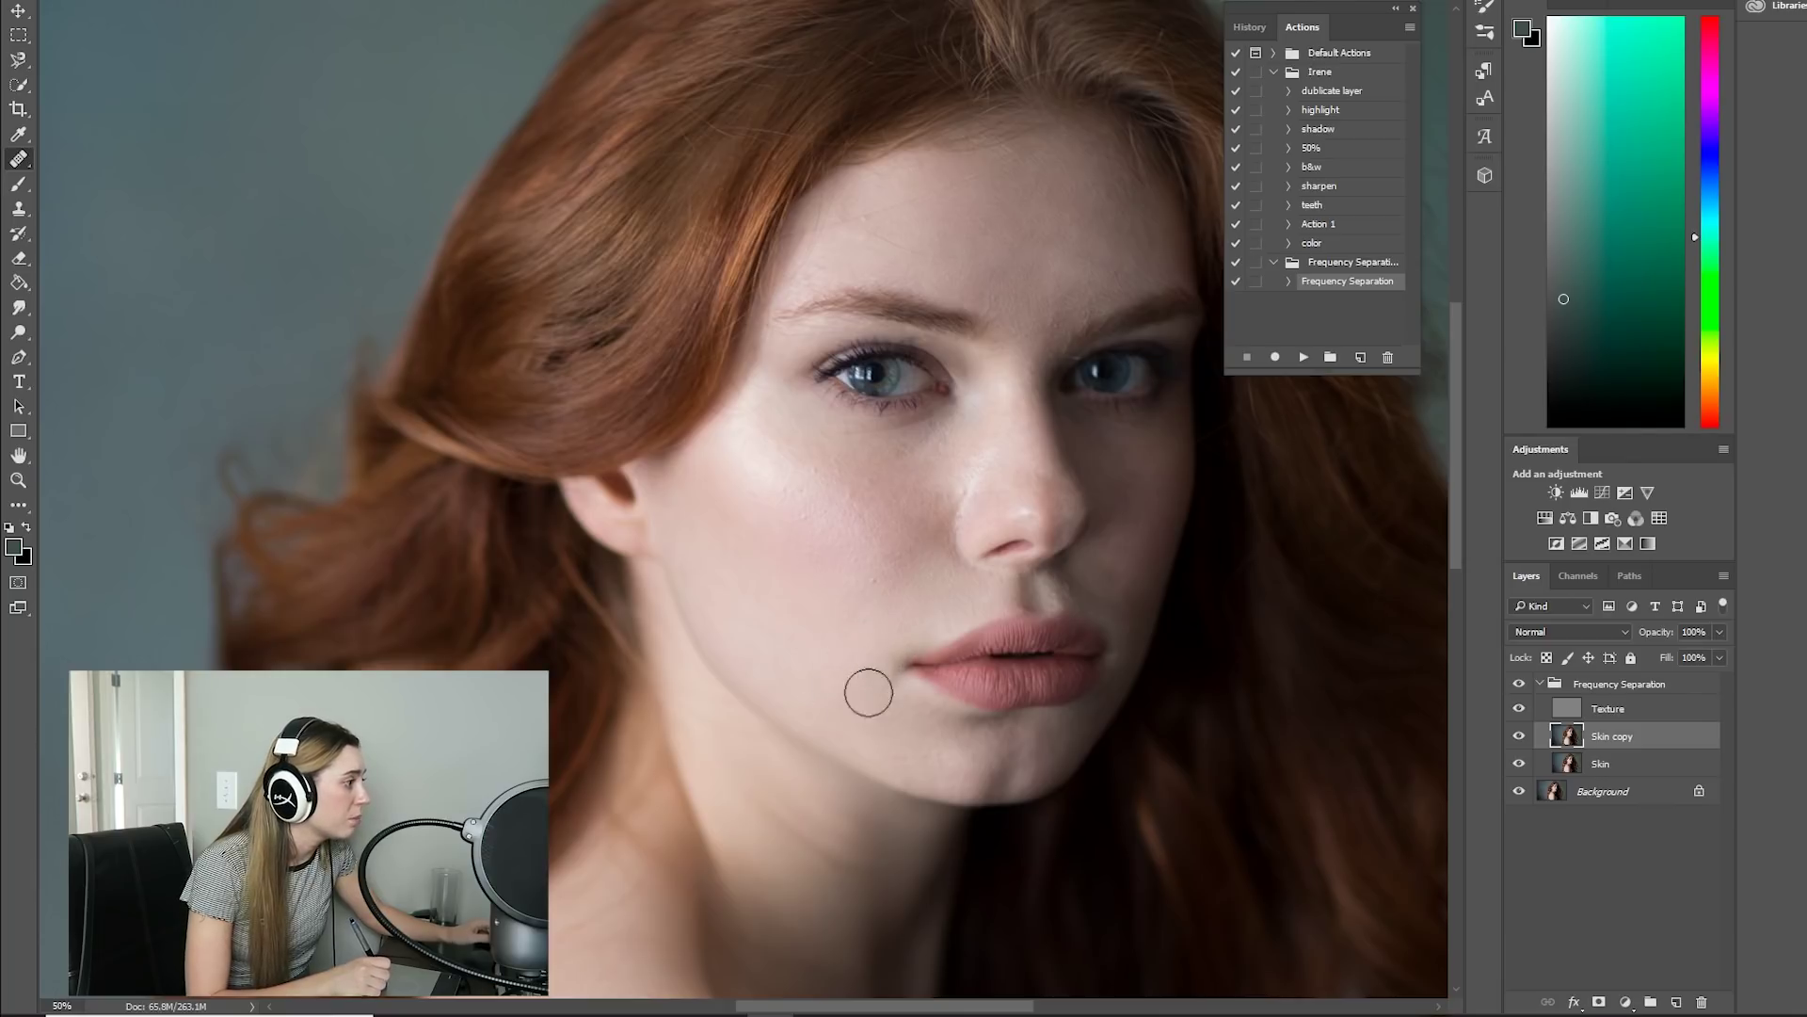
alt+click(800, 713)
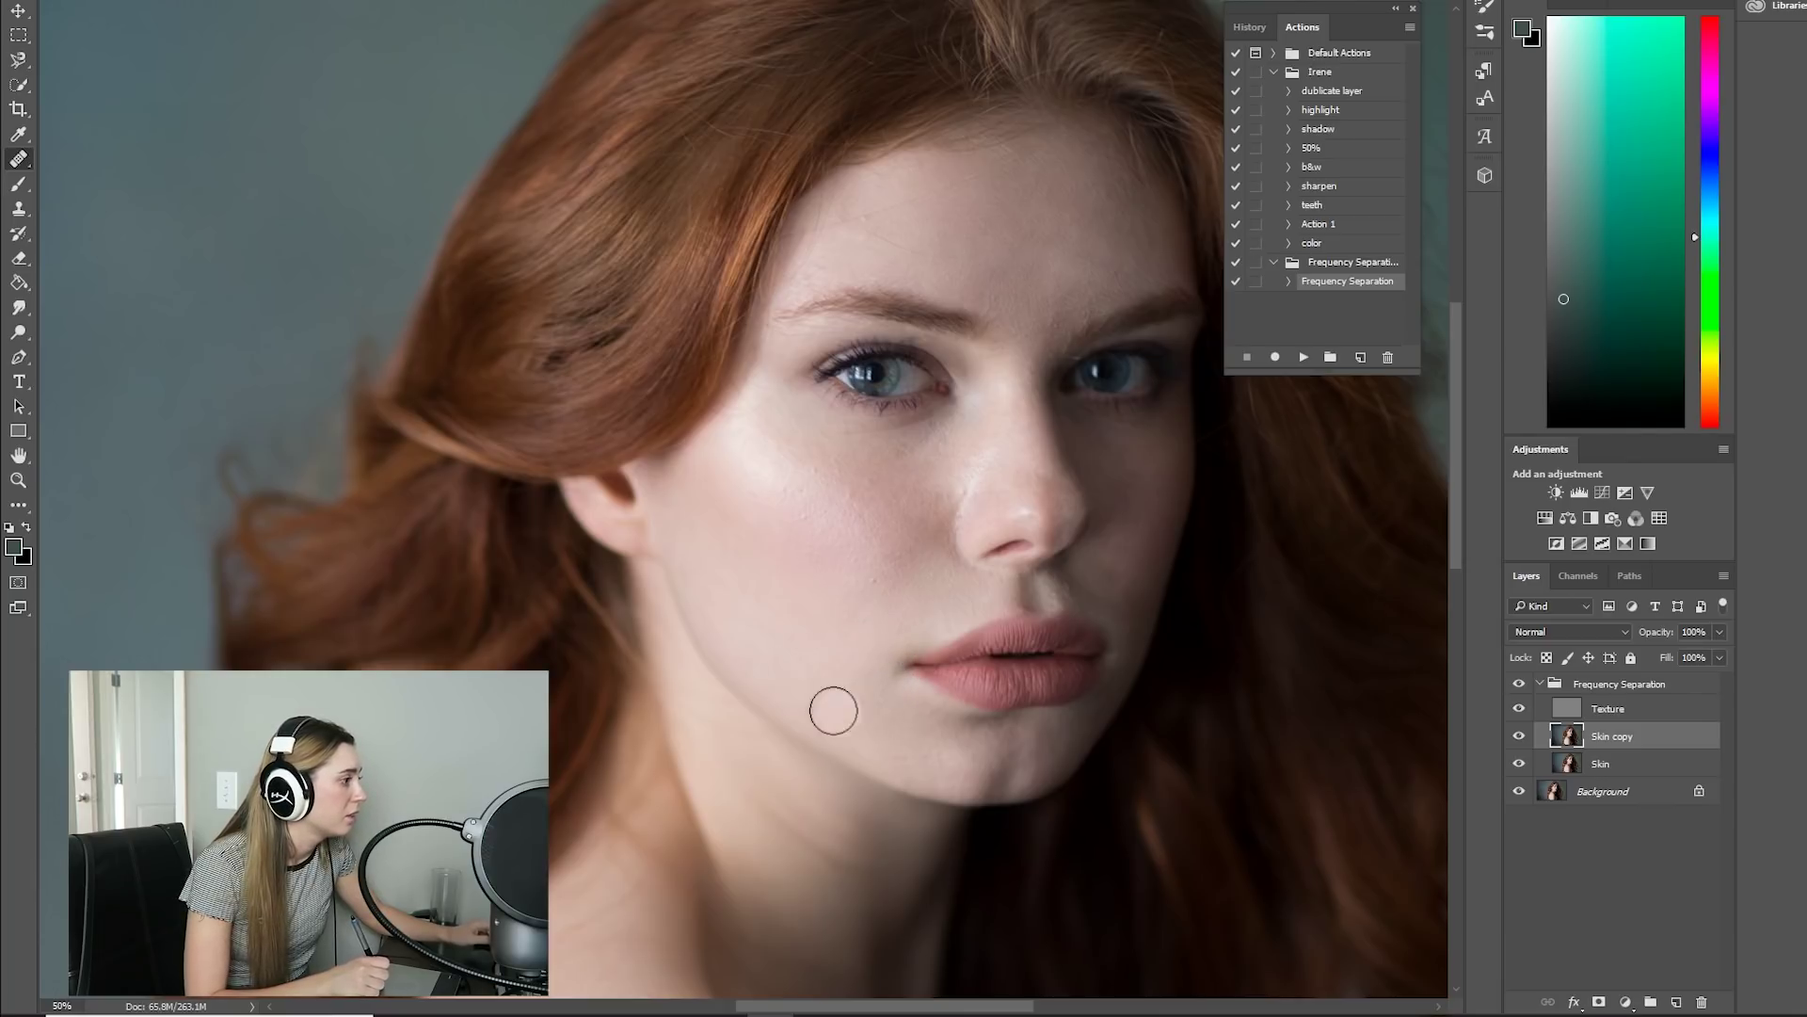
drag(833, 711, 904, 744)
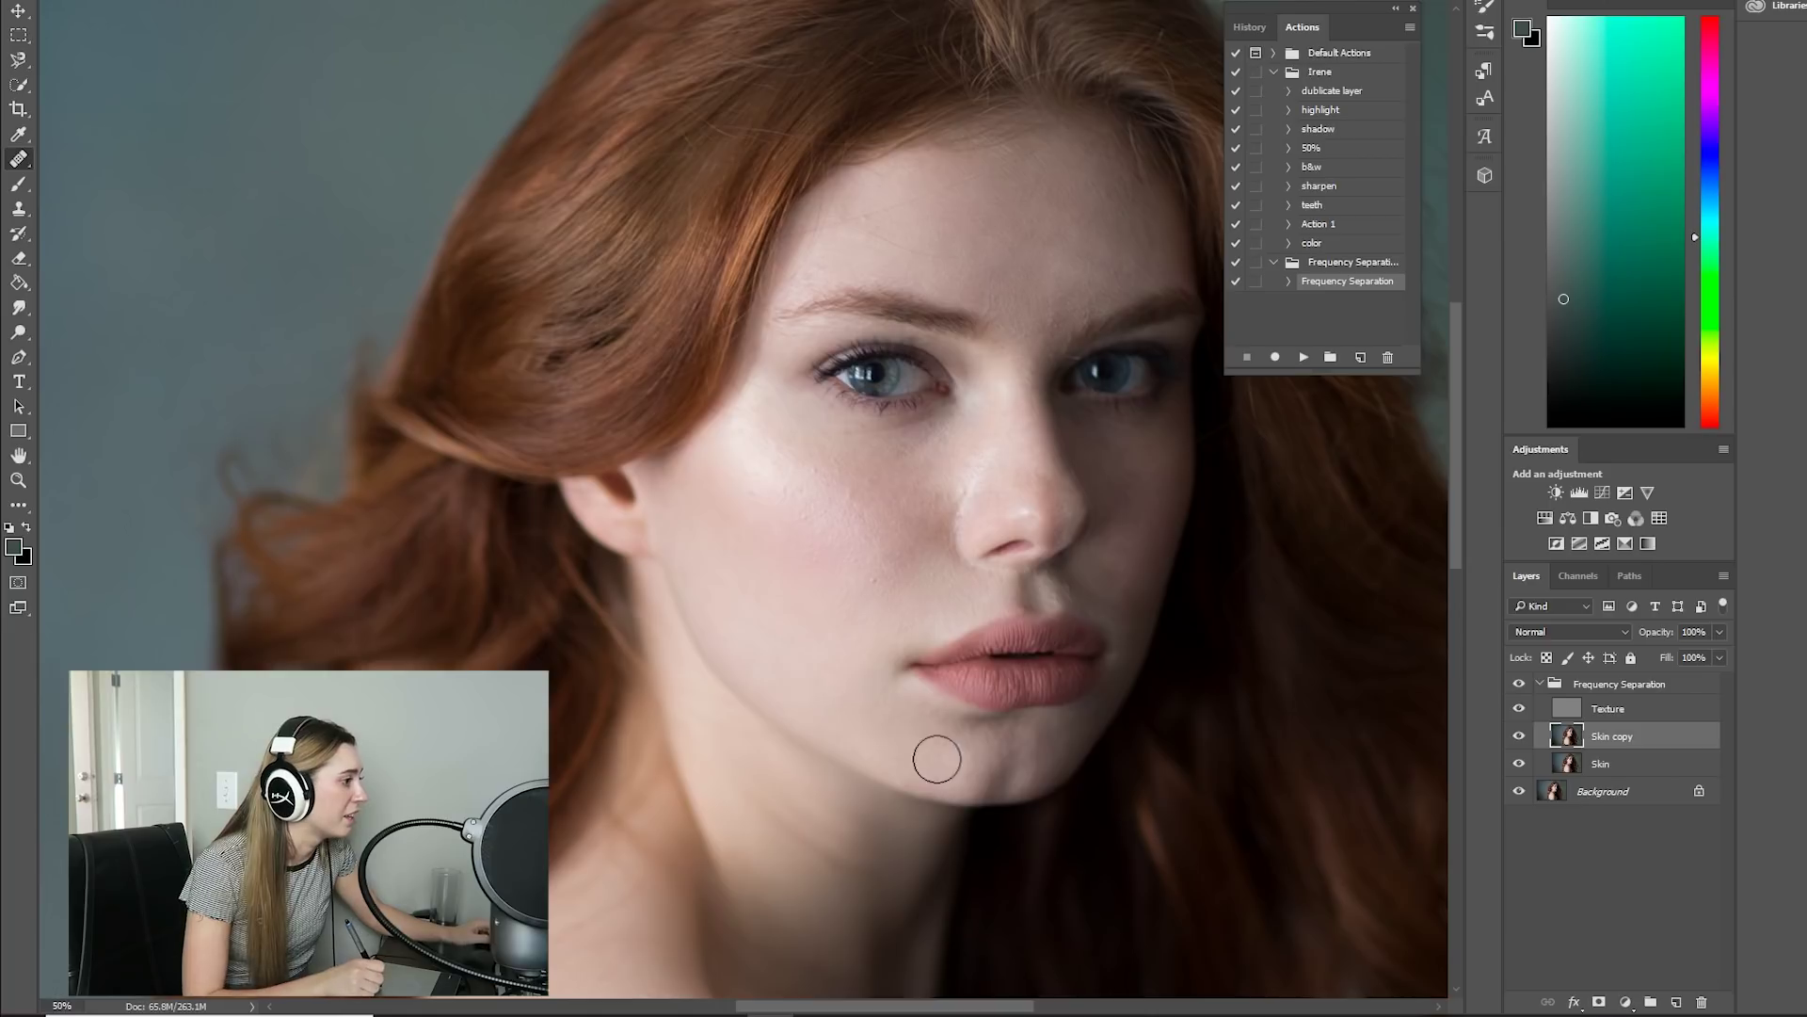
- Heal the shaded side of the chin and the far cheek beside the mouth on Skin copy
alt+click(885, 715)
drag(1028, 745, 1056, 726)
drag(1133, 600, 1118, 566)
mouse_move(1122, 633)
mouse_down()
mouse_move(1113, 592)
mouse_move(1082, 584)
mouse_move(1137, 513)
mouse_up()
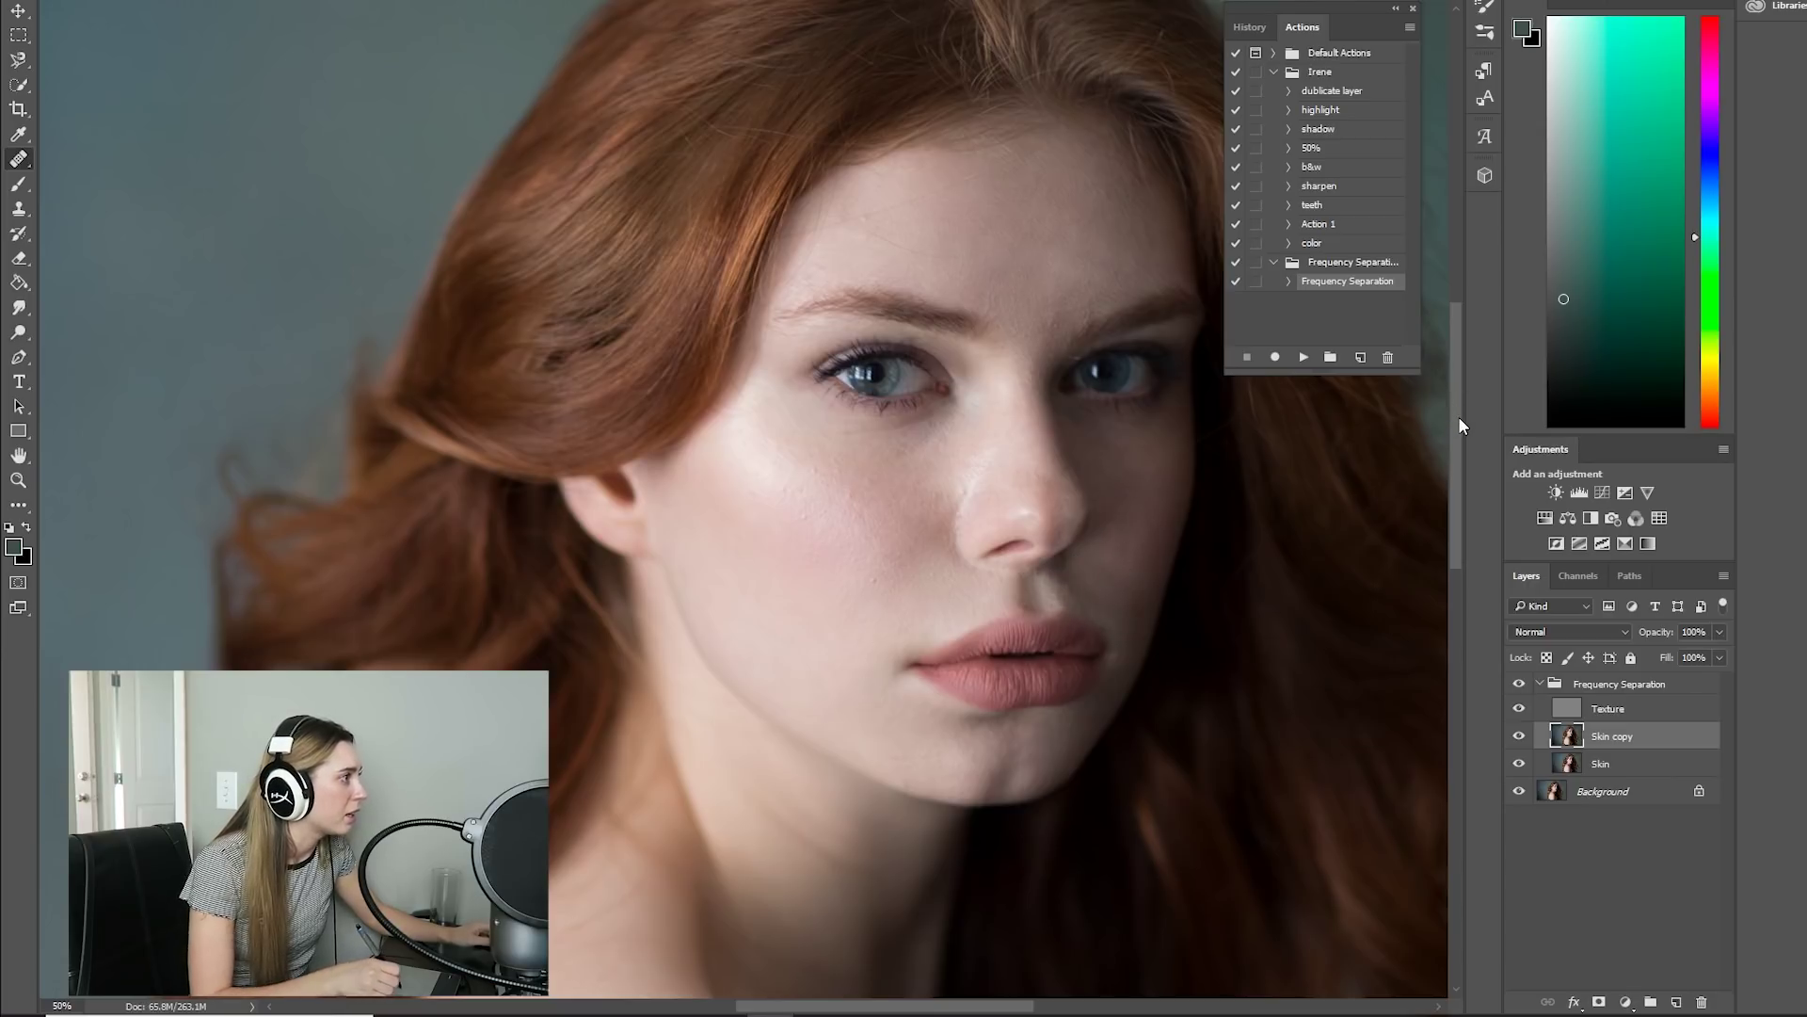
- Blend the tones across the central and lit side of the forehead with repeatedly sampled forehead skin
drag(1460, 416, 1458, 396)
alt+click(950, 287)
drag(987, 299, 843, 295)
alt+click(961, 288)
alt+click(979, 296)
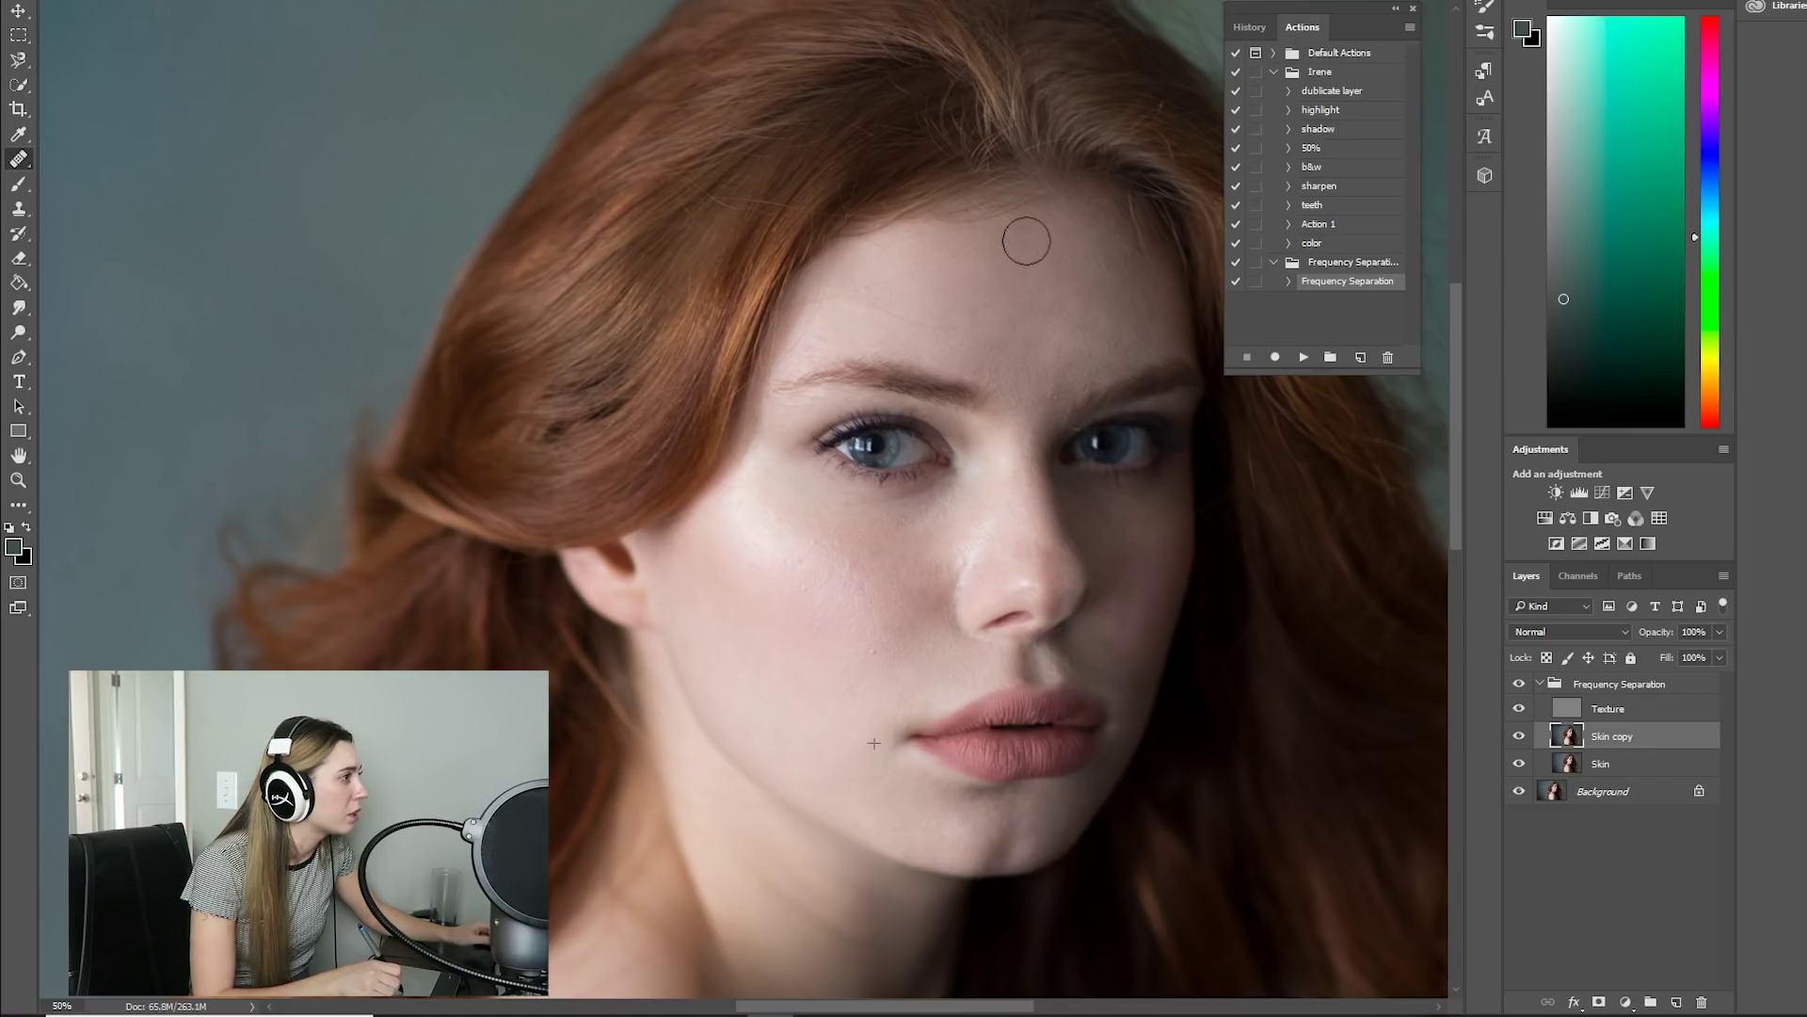
alt+click(995, 300)
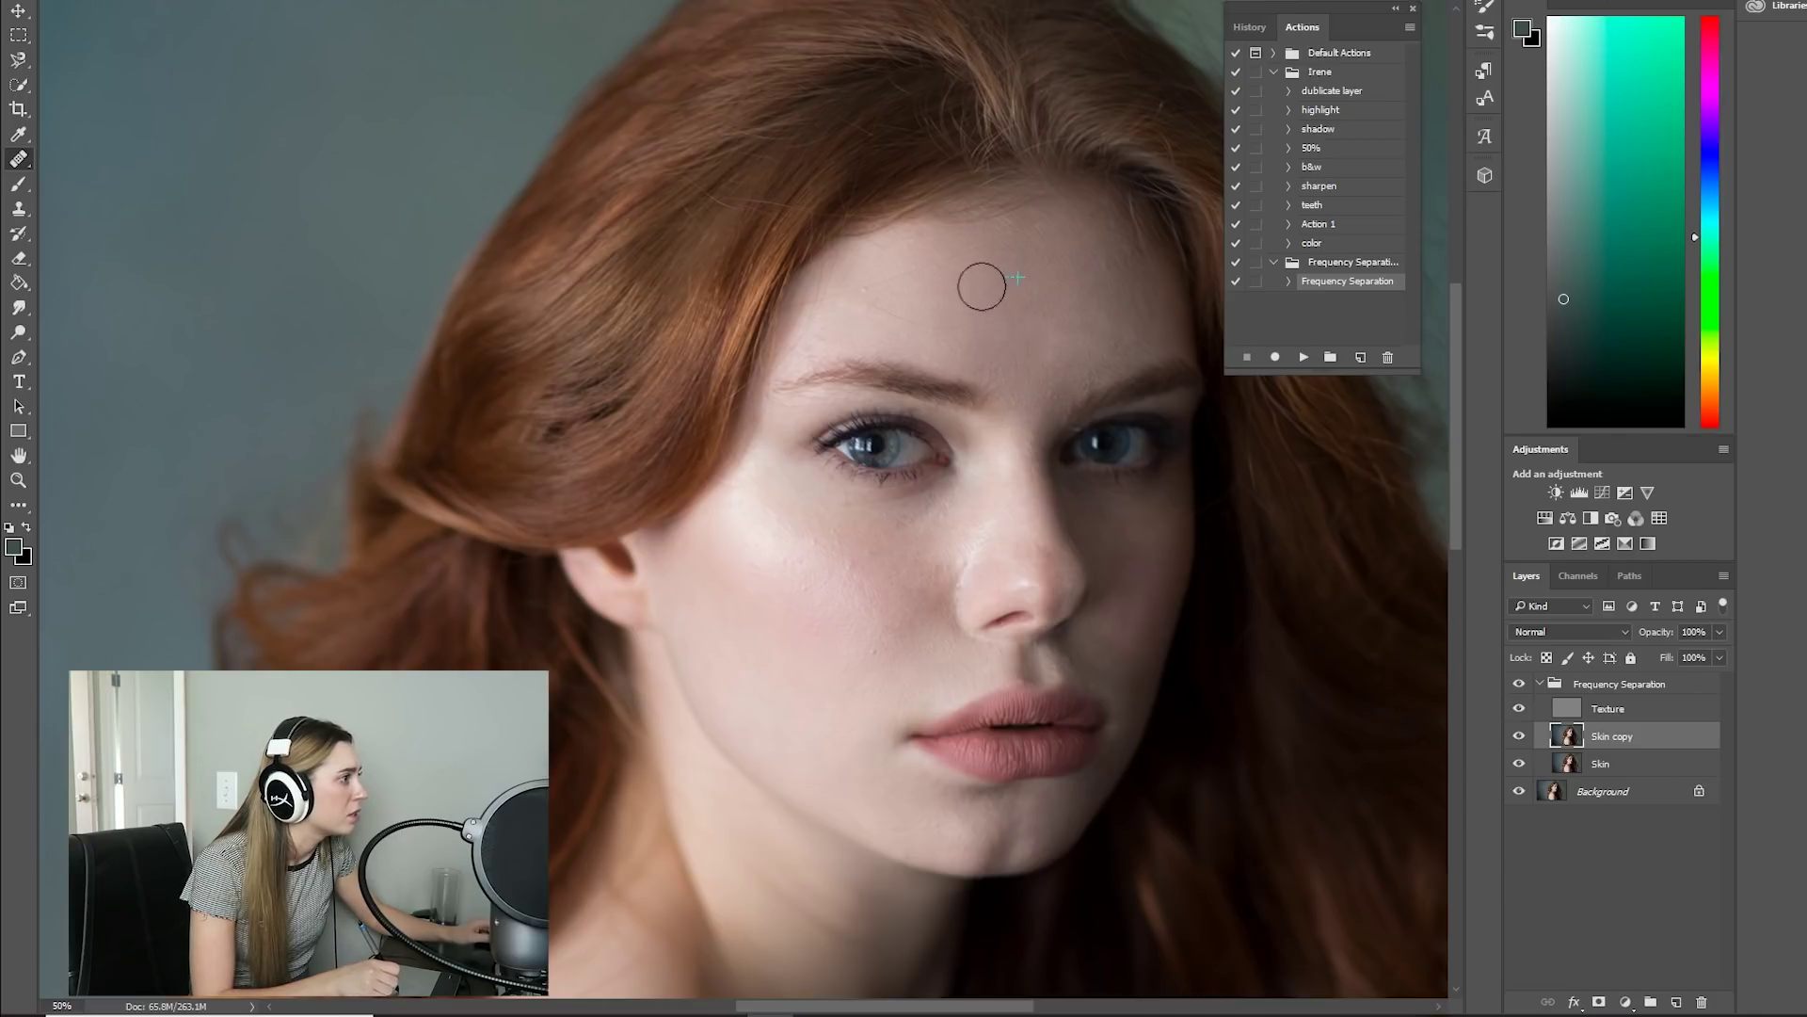
drag(982, 286, 947, 310)
- Even out the skin between the brows and across the middle of the forehead with skin sampled between the brows
alt+click(1026, 395)
mouse_move(1060, 369)
mouse_down()
mouse_move(1082, 336)
mouse_move(1064, 303)
mouse_move(1092, 271)
mouse_move(1094, 318)
mouse_up()
alt+click(1022, 371)
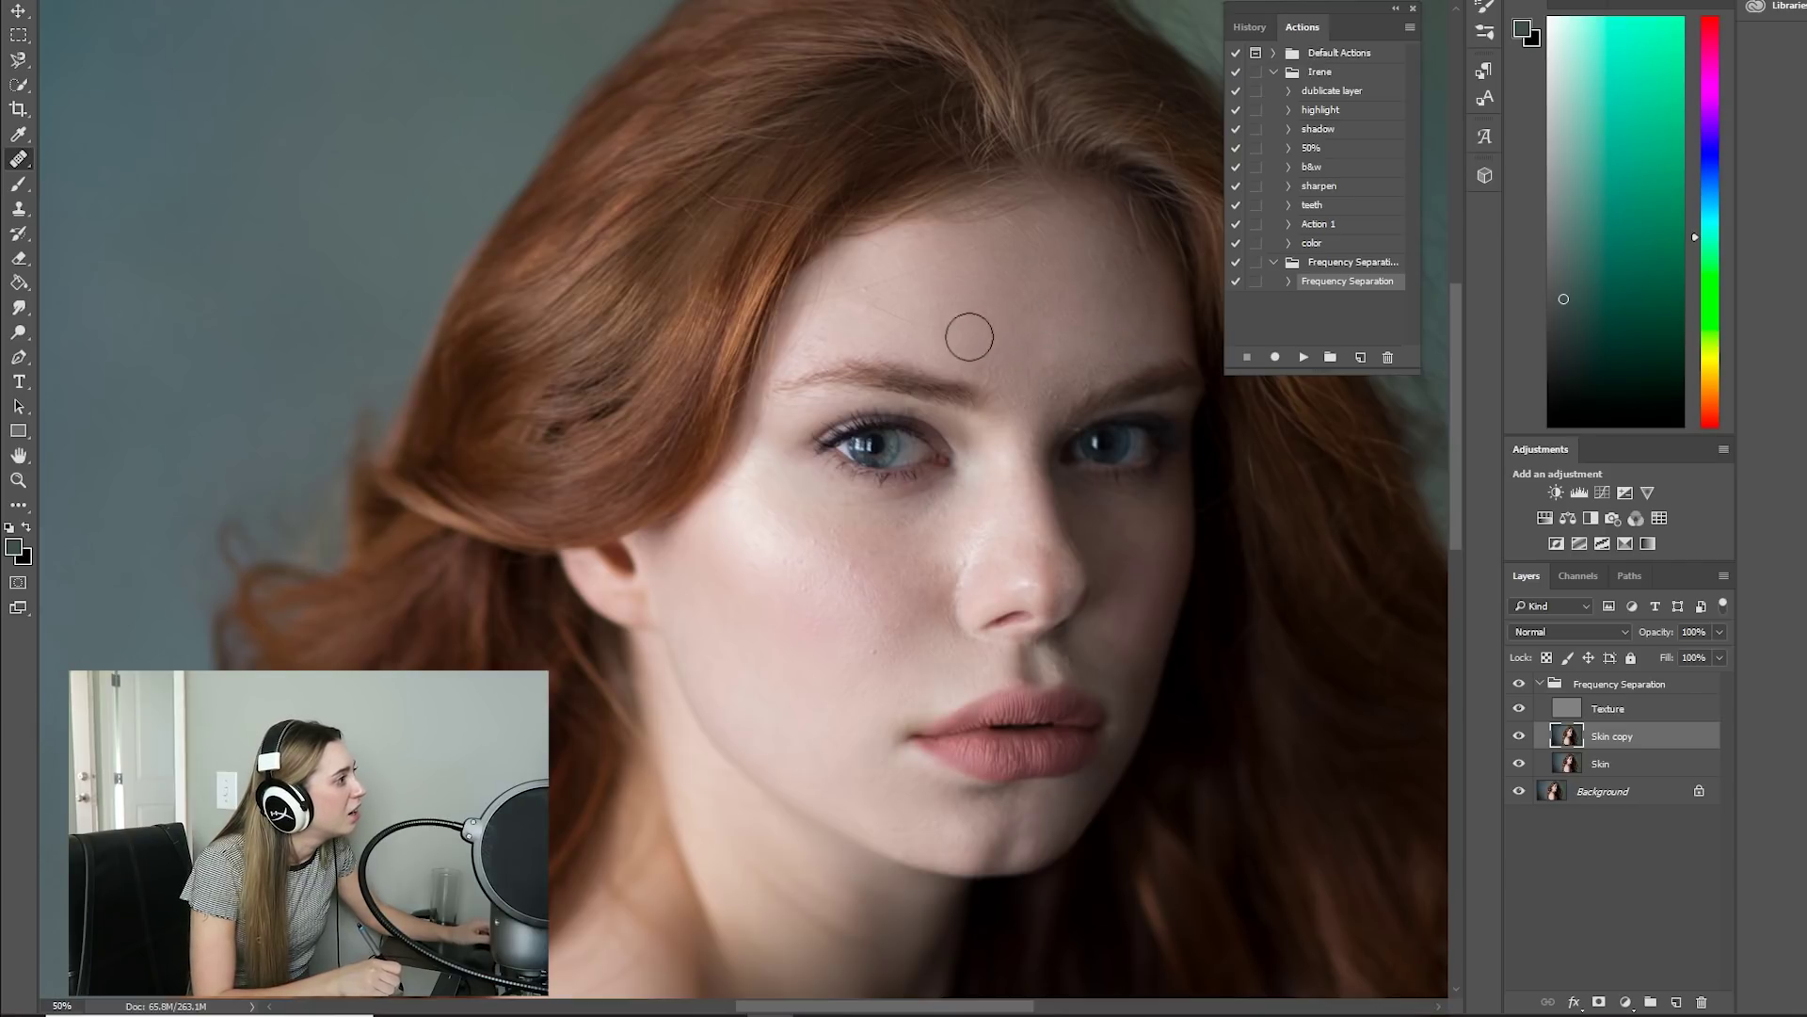
click(971, 299)
drag(1023, 278, 1069, 293)
drag(1076, 354, 1117, 348)
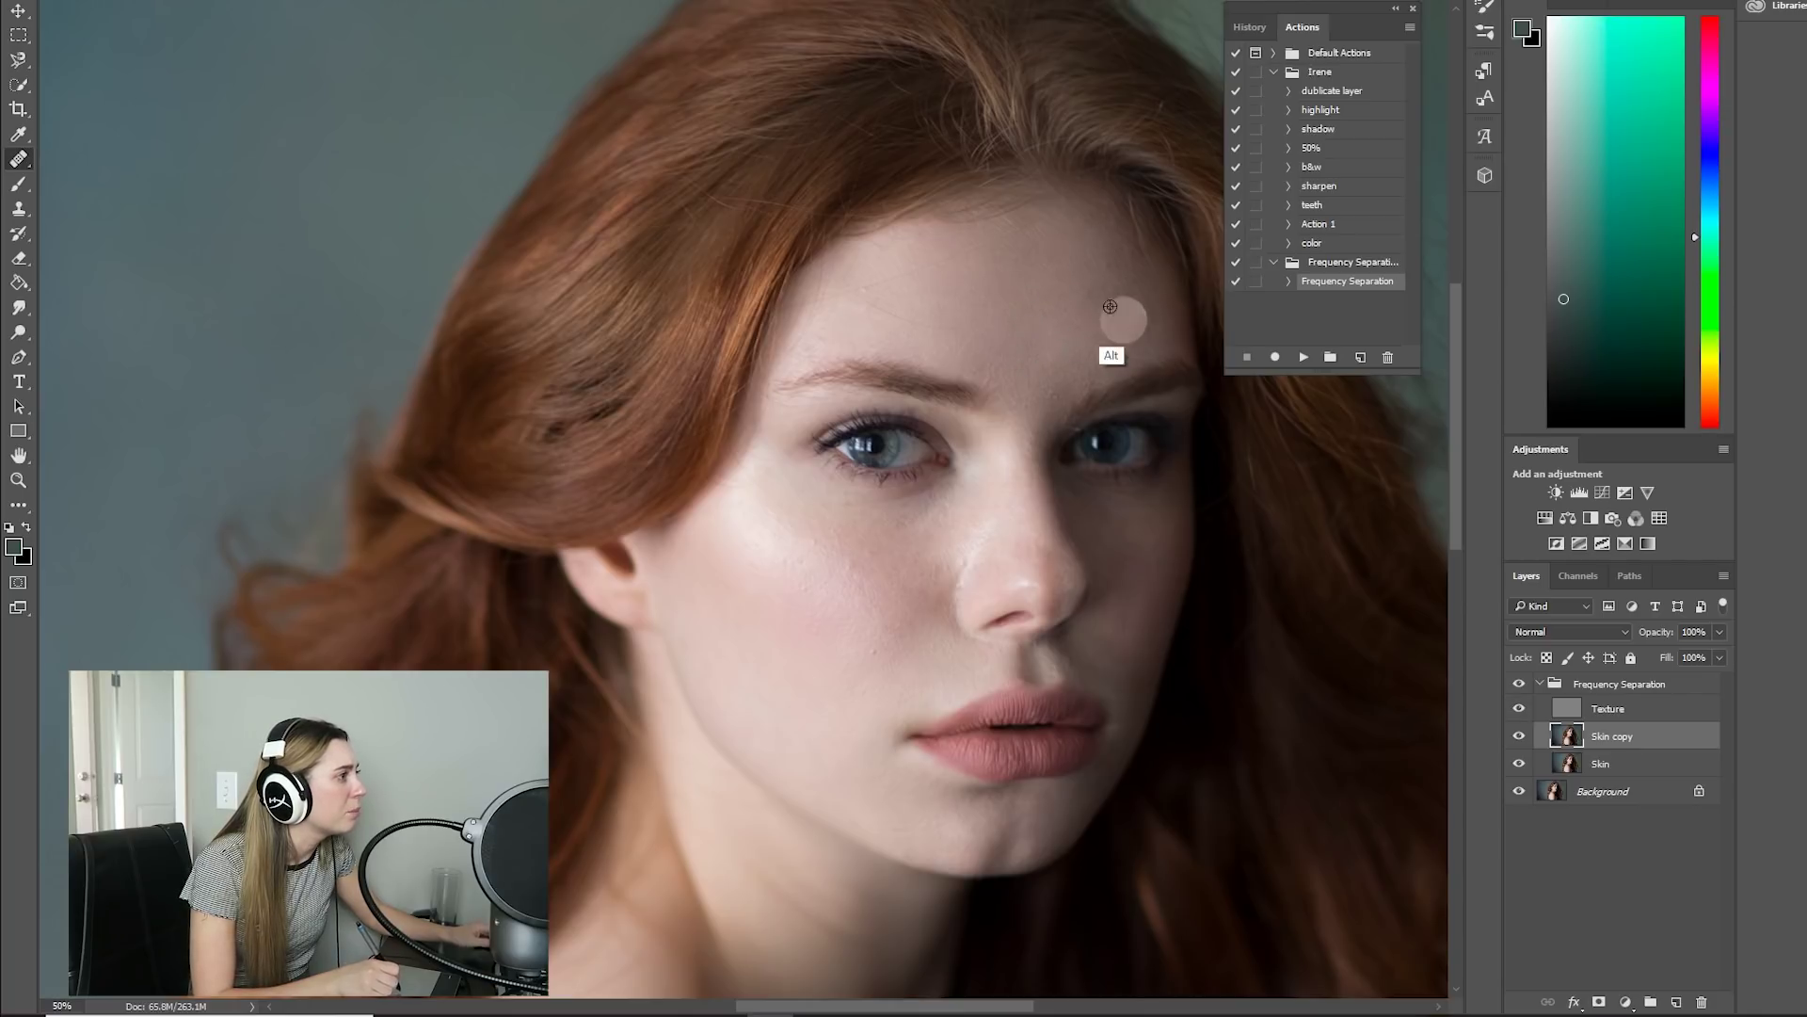
- Blend the shaded side of the forehead, from the inner brow up toward the hairline, with repeatedly sampled nearby skin
alt+click(1110, 307)
mouse_move(1058, 365)
mouse_down()
mouse_move(1038, 412)
mouse_move(1051, 387)
mouse_move(1030, 392)
mouse_up()
alt+click(1081, 290)
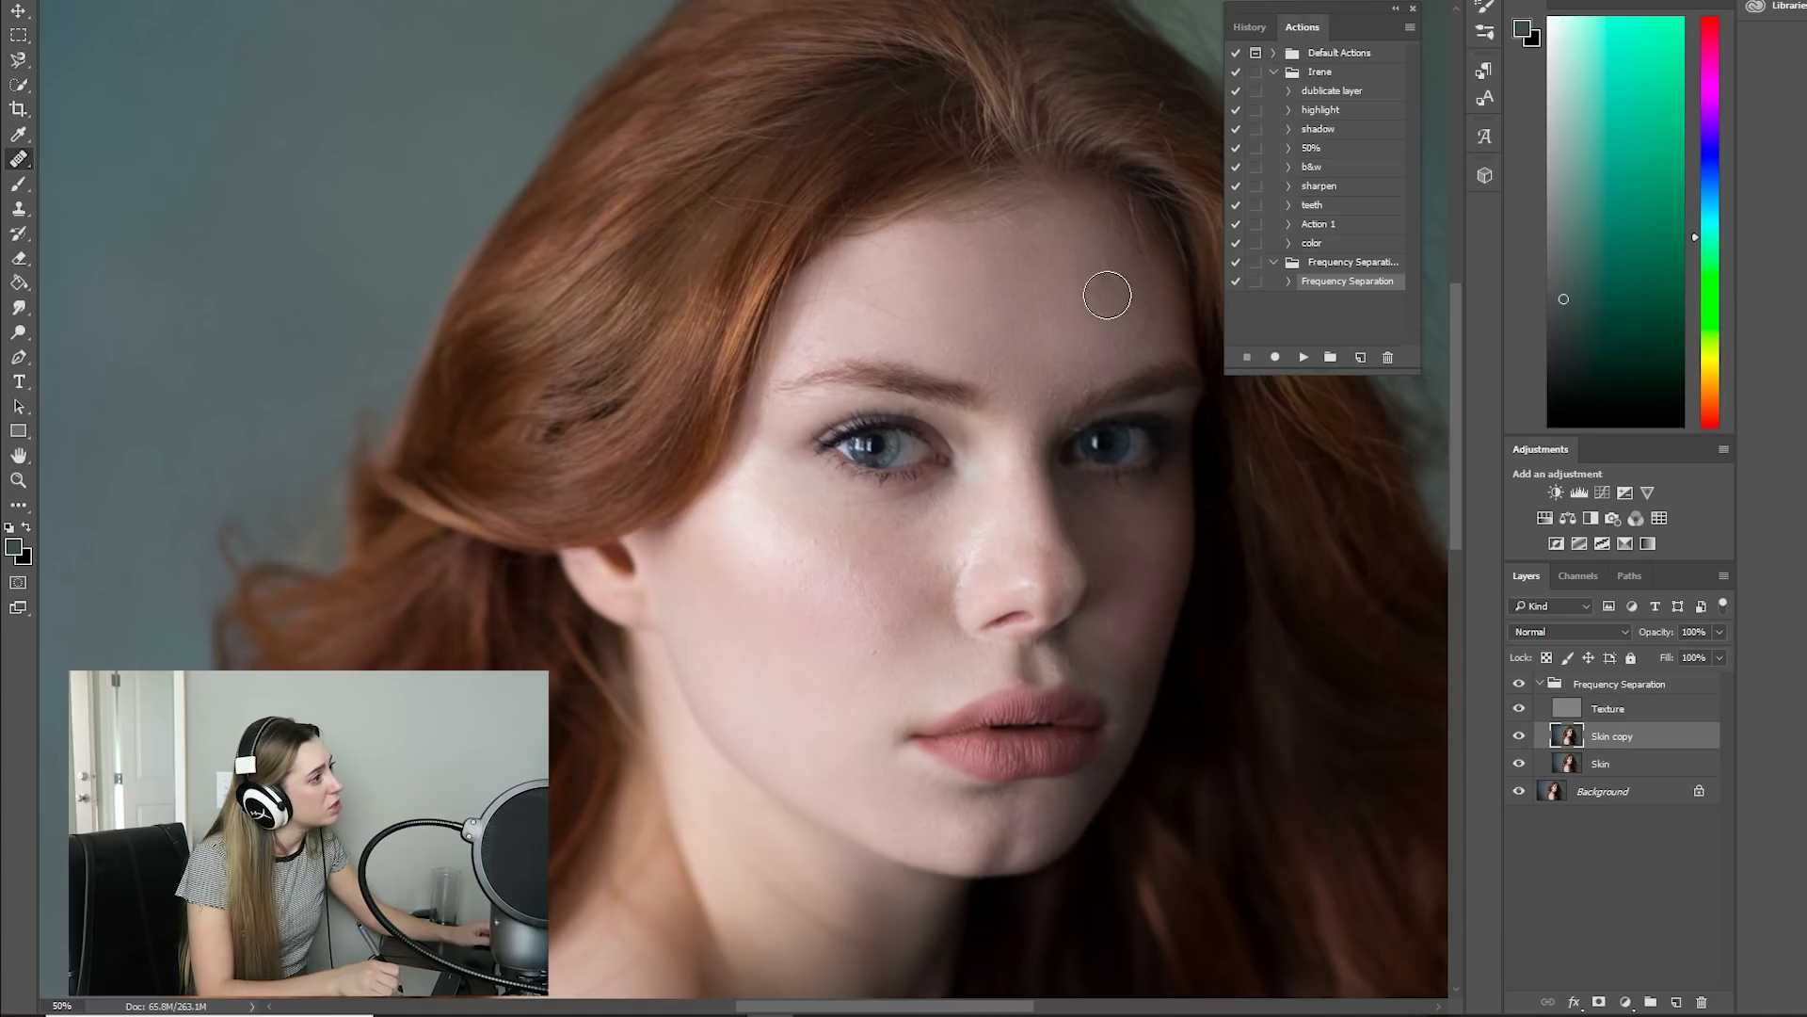
click(1100, 312)
alt+click(1108, 269)
click(1072, 380)
alt+click(1091, 270)
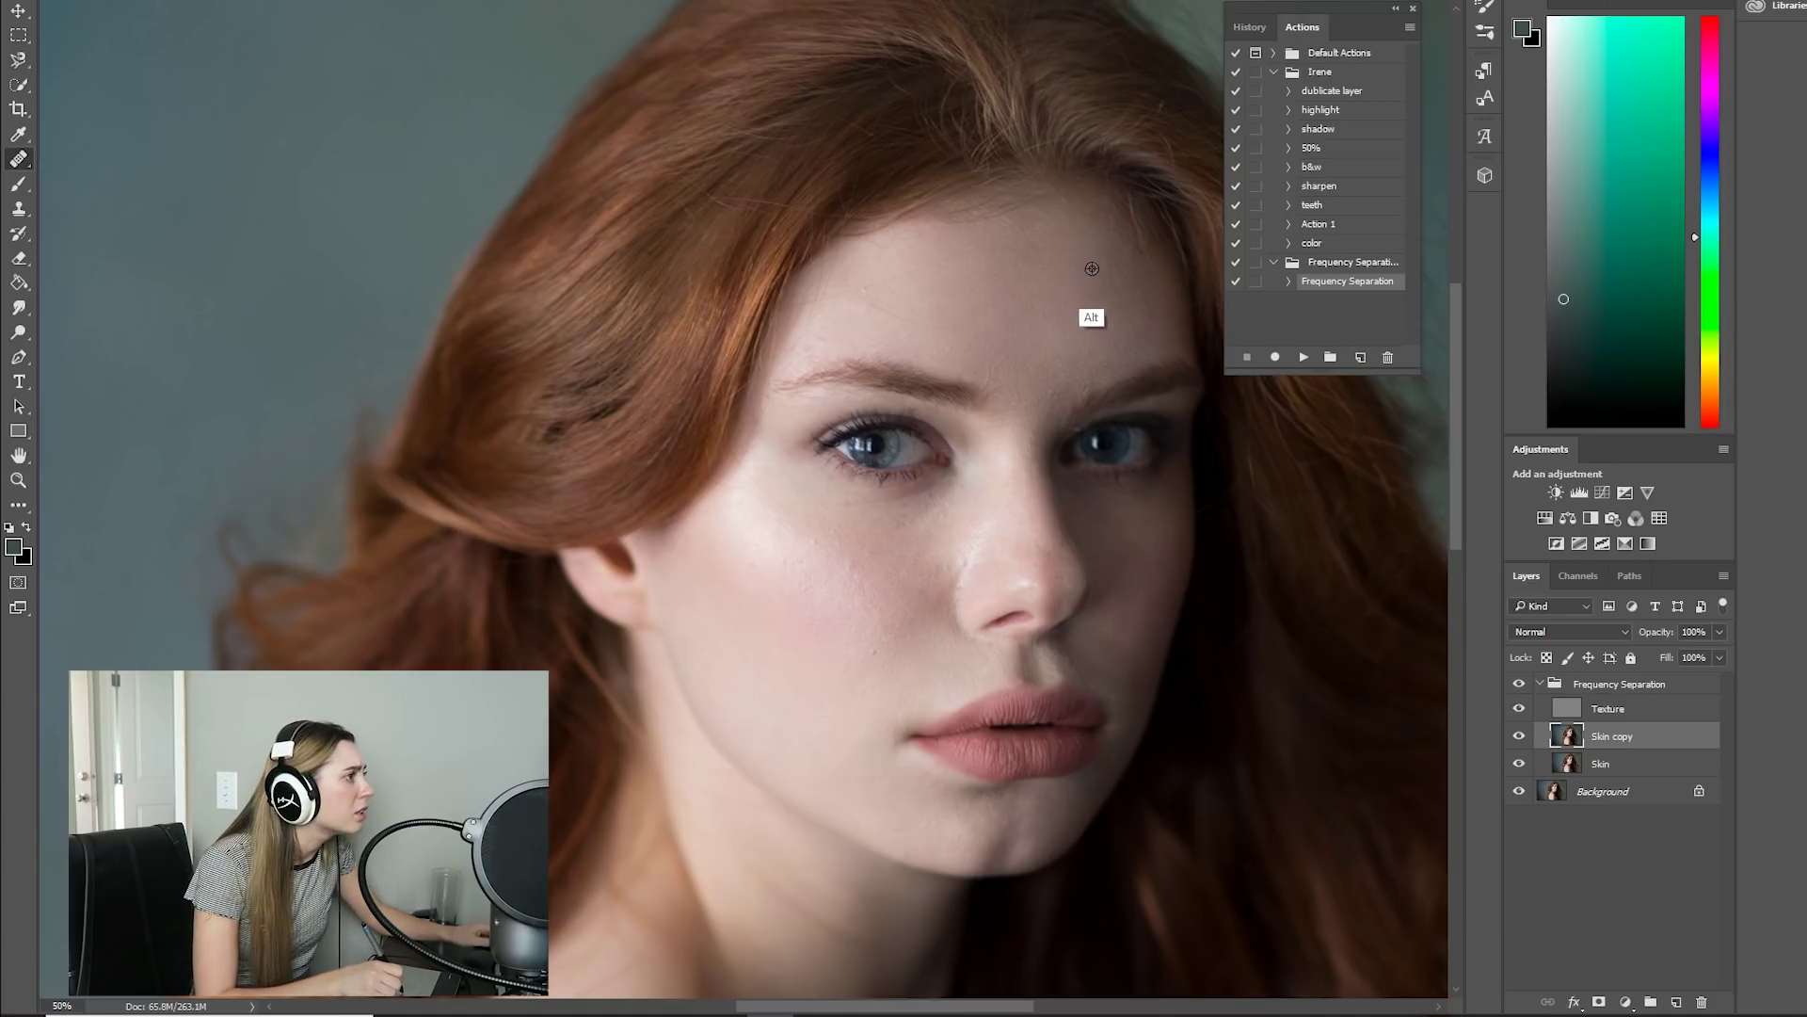
drag(1086, 271, 1090, 256)
alt+click(1082, 282)
alt+click(1100, 267)
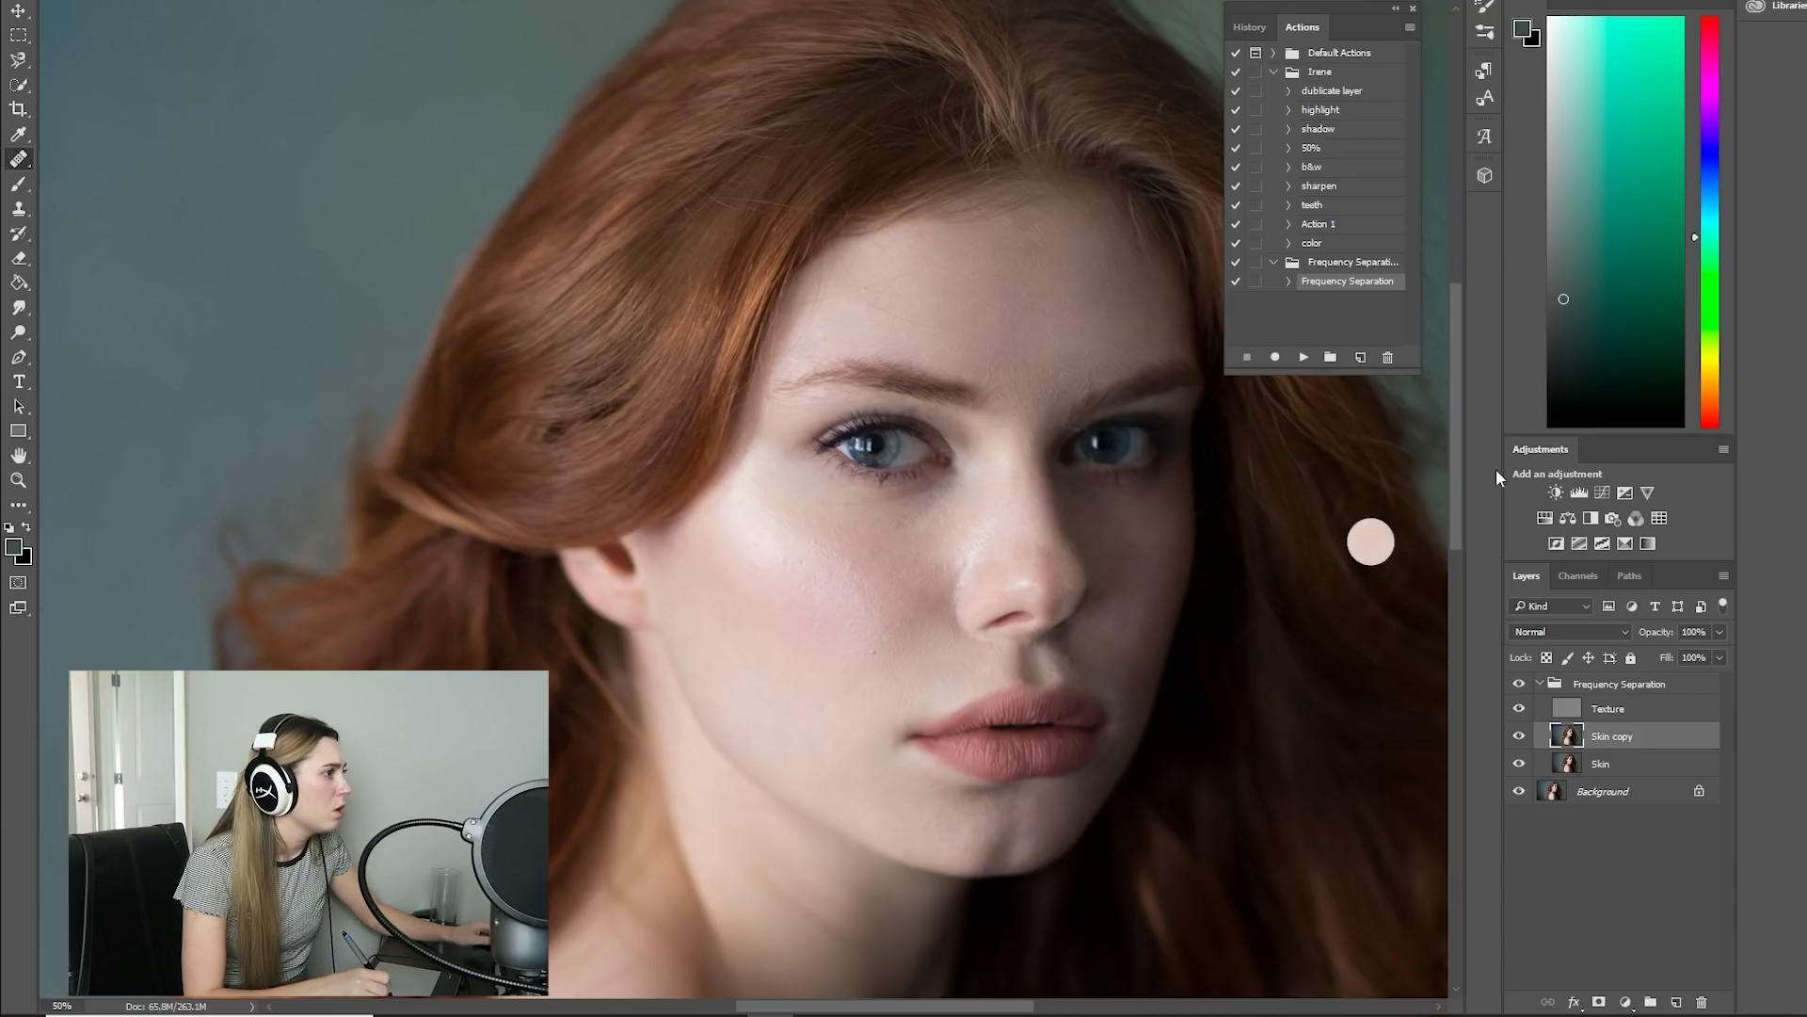
- Compare the face with and without the Skin copy layer
click(1519, 737)
click(1520, 735)
click(1519, 735)
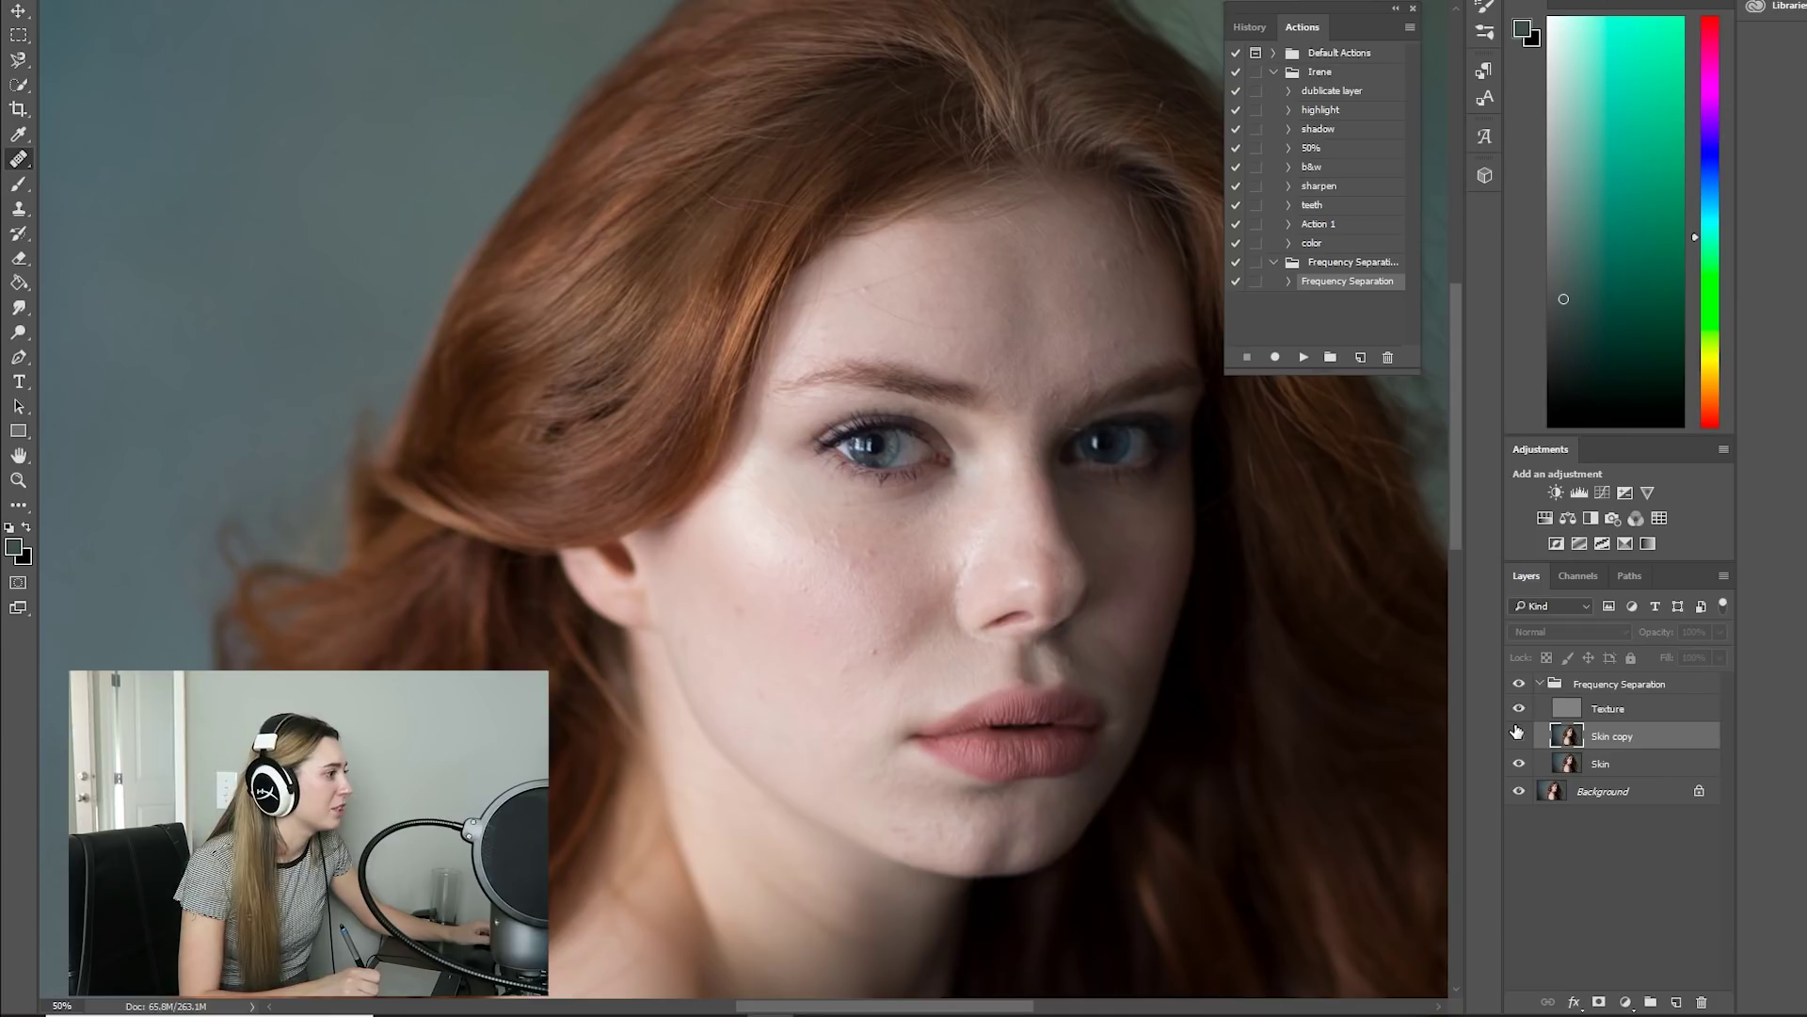
click(1519, 735)
click(1519, 735)
click(1518, 735)
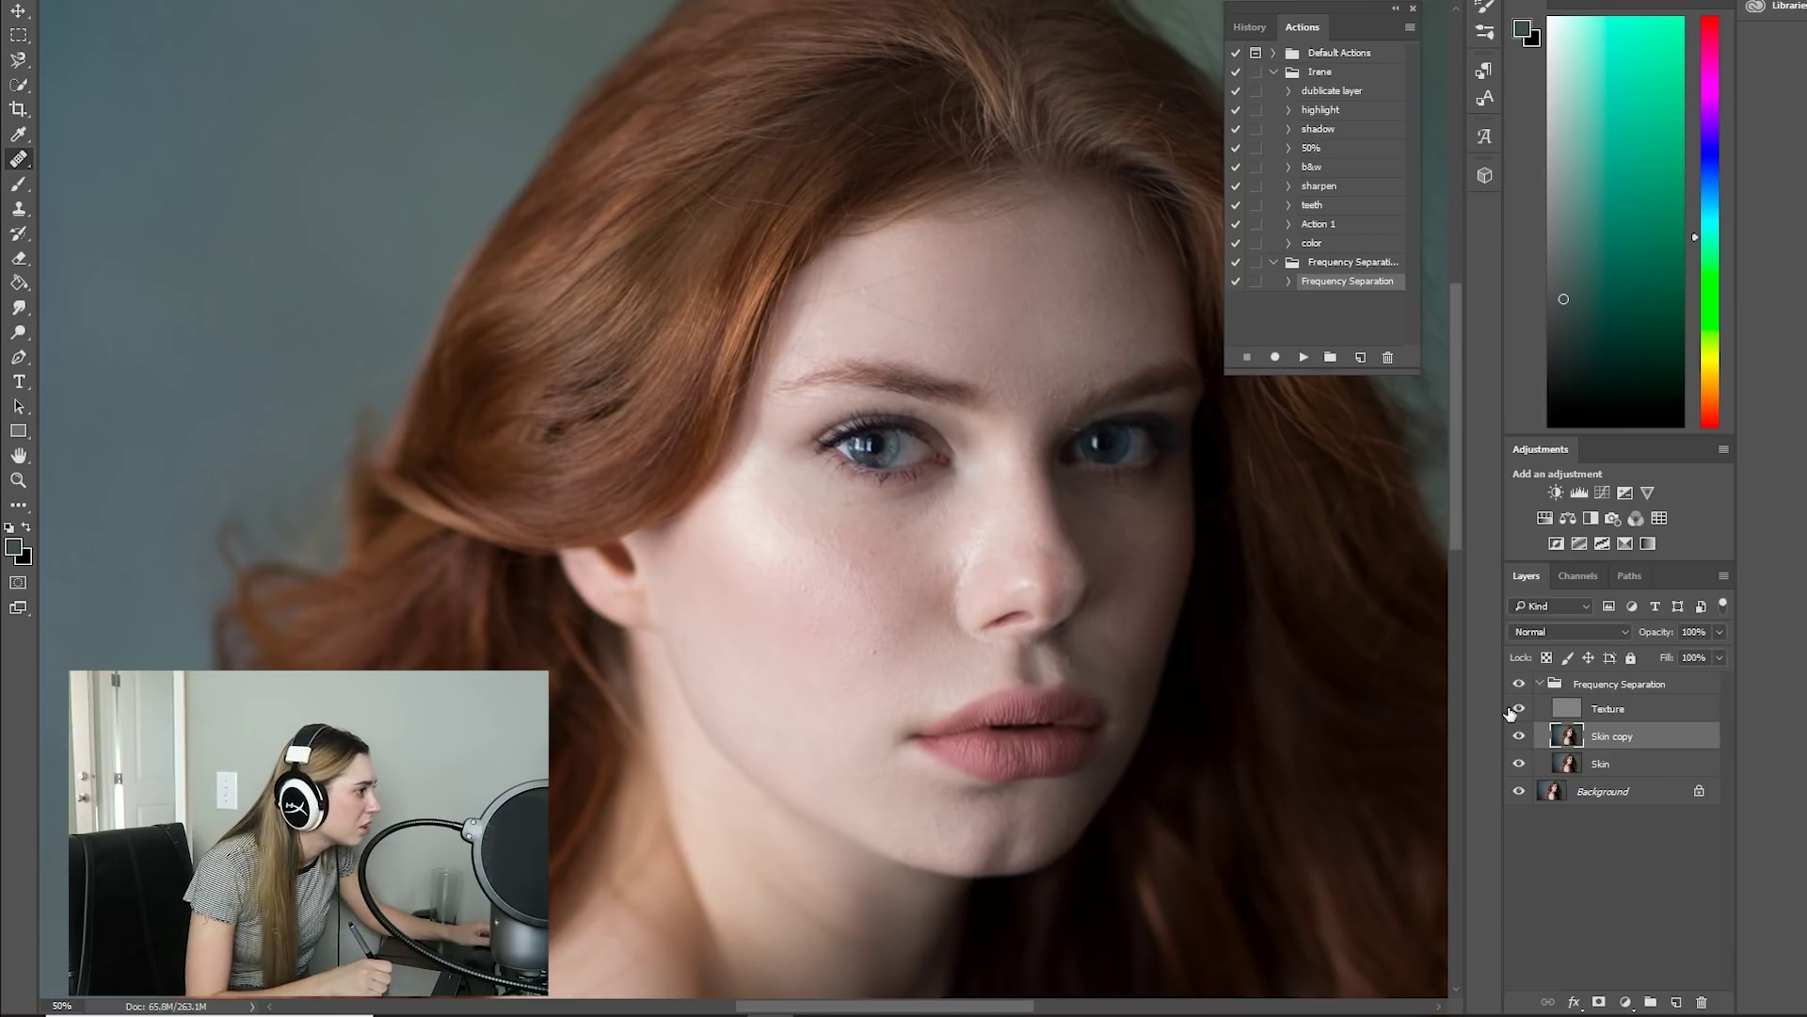
- Heal the uneven patches on the lit cheek beside the nose using skin sampled from the same cheek
alt+click(928, 641)
drag(932, 585, 933, 601)
alt+click(891, 591)
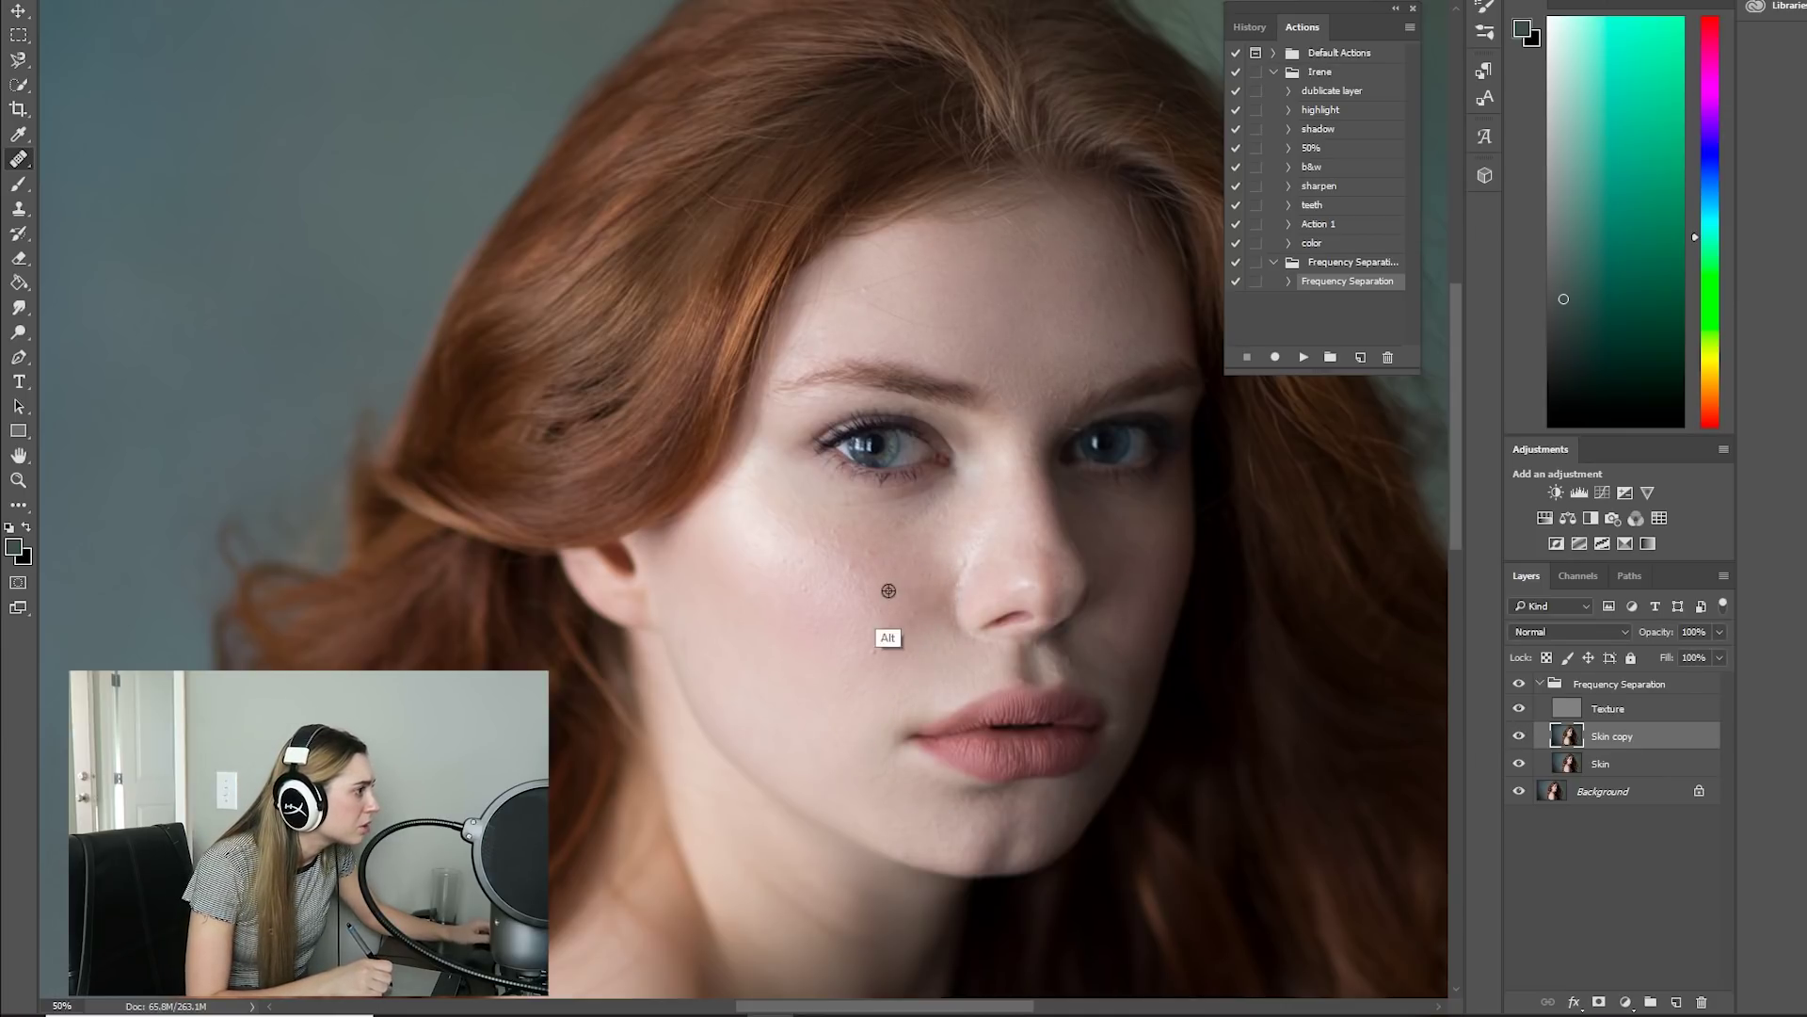
alt+click(919, 654)
drag(891, 637, 888, 621)
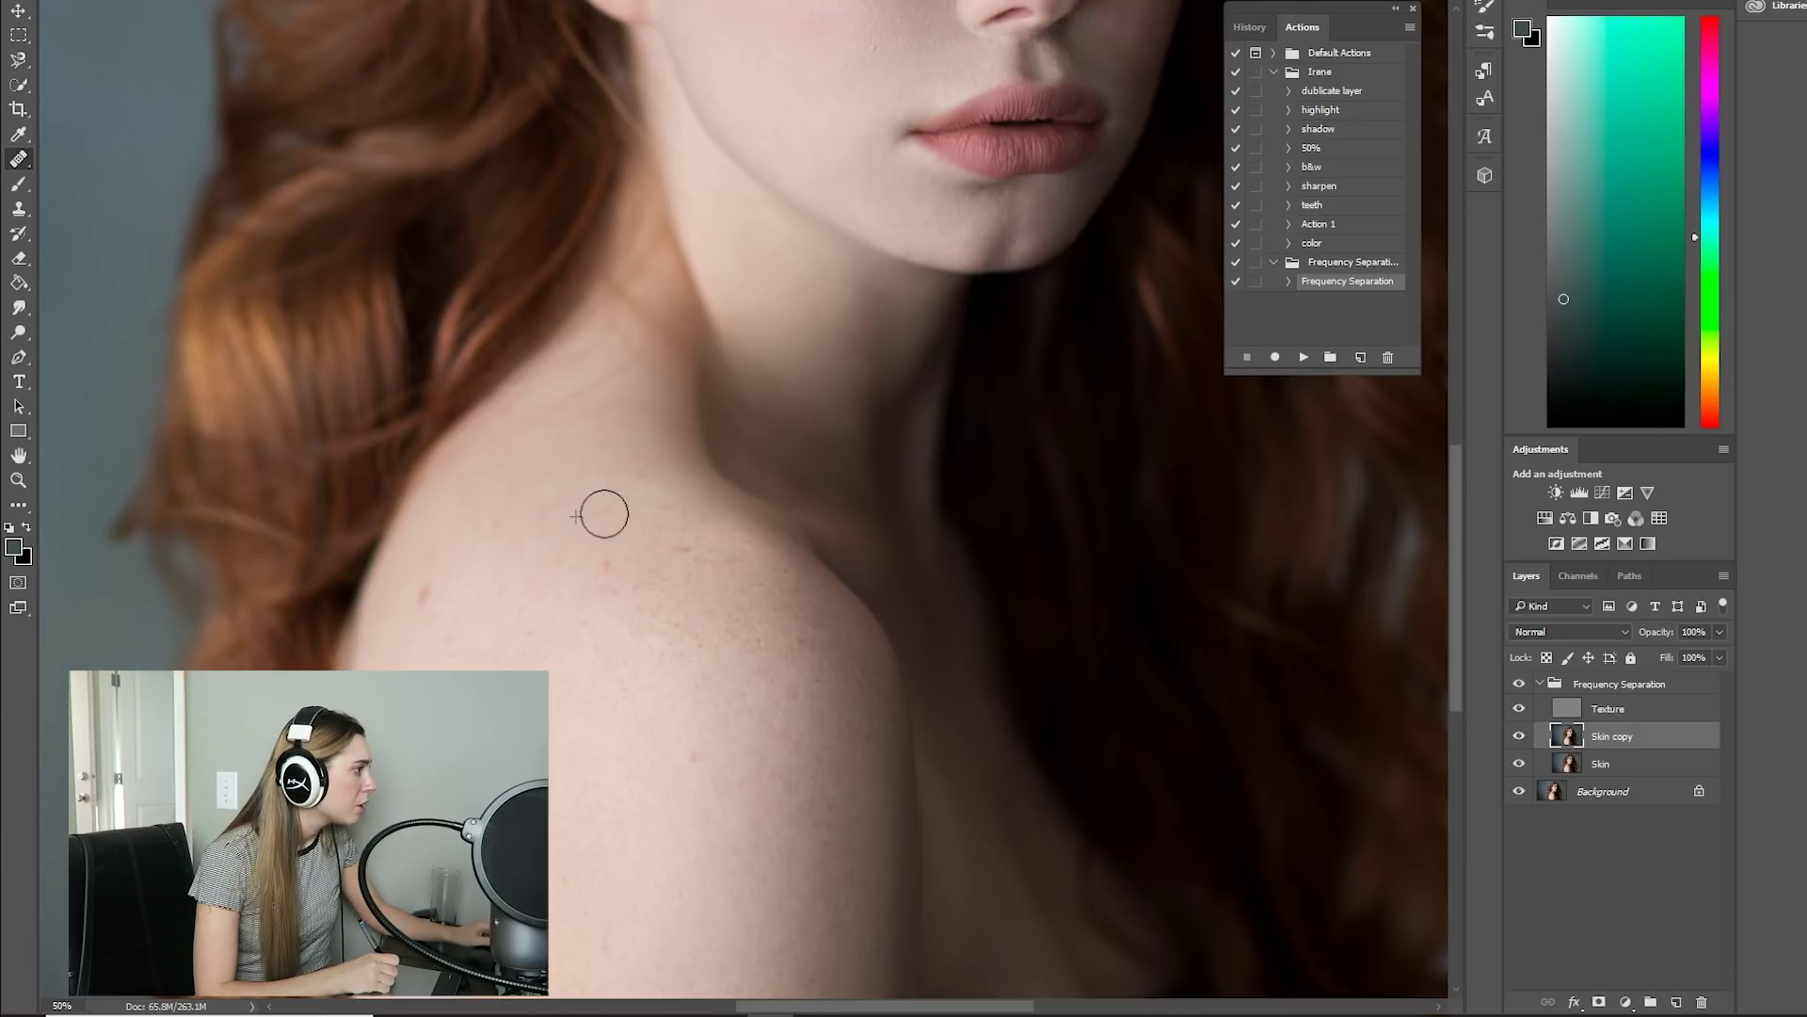
- Remove the reddish spots on the top and outer edge of the shoulder with skin sampled next to them
drag(604, 514, 615, 509)
alt+click(569, 638)
drag(607, 573, 614, 565)
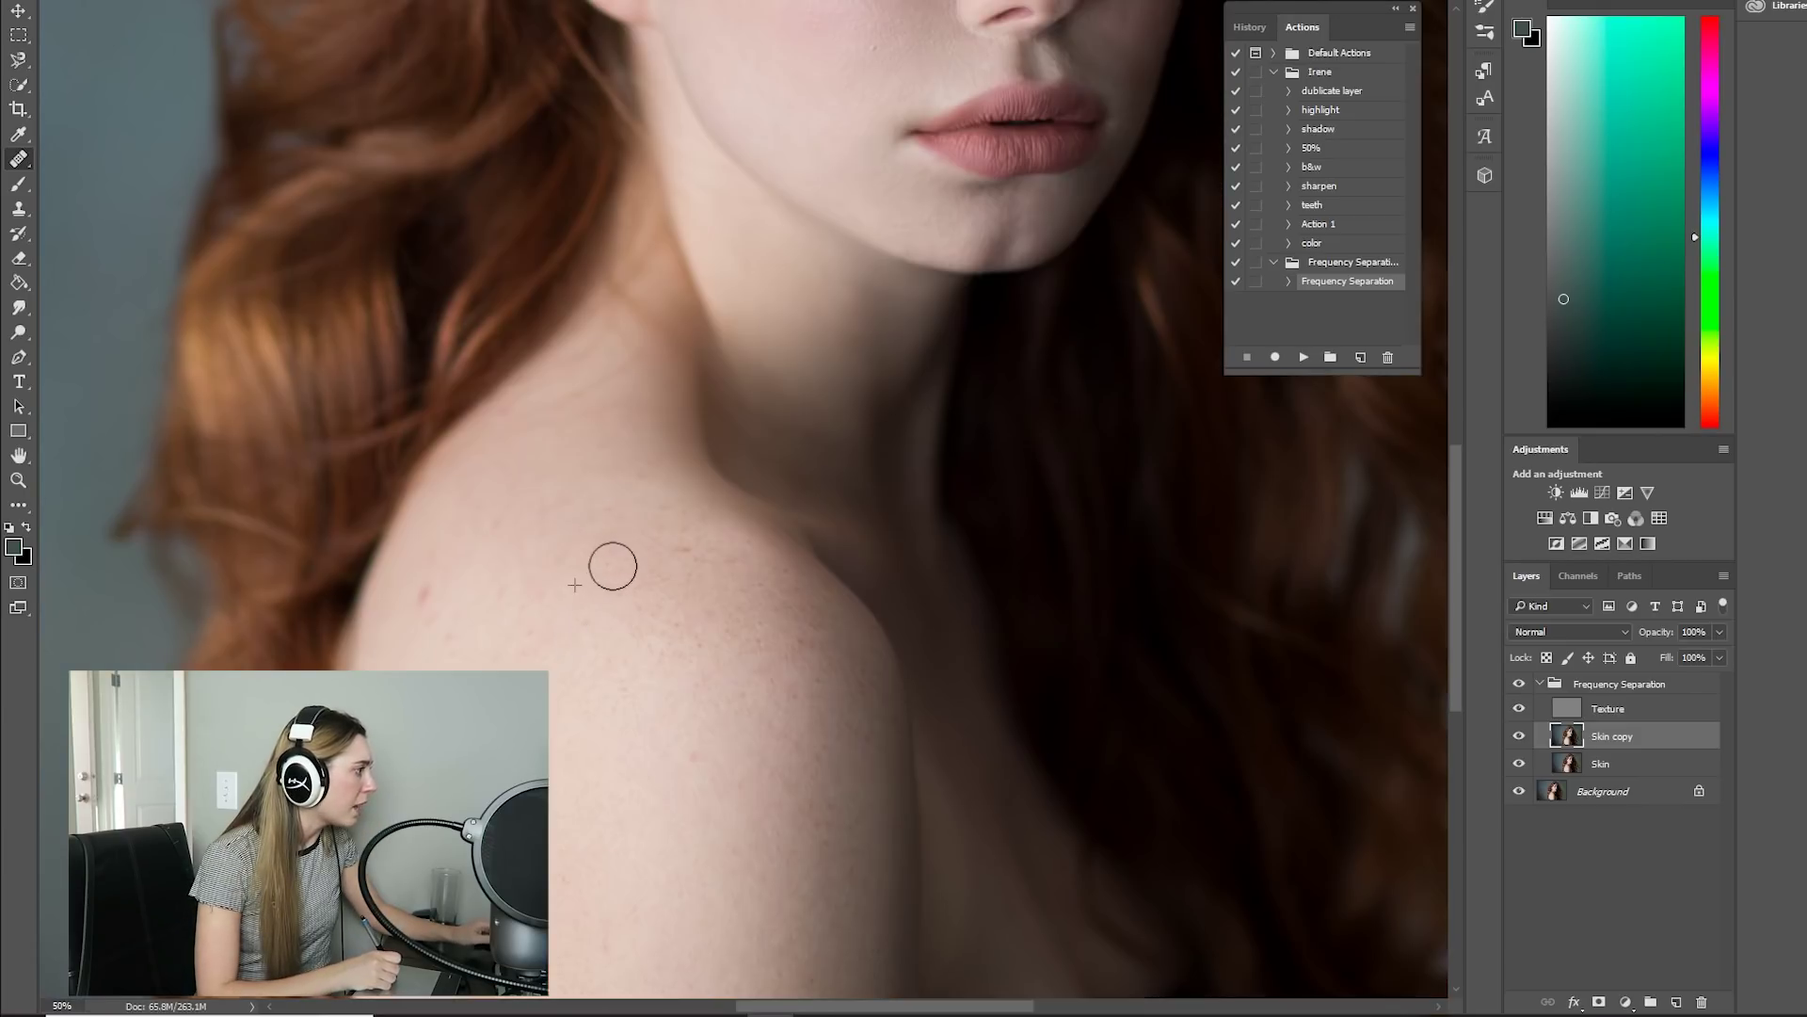
click(425, 602)
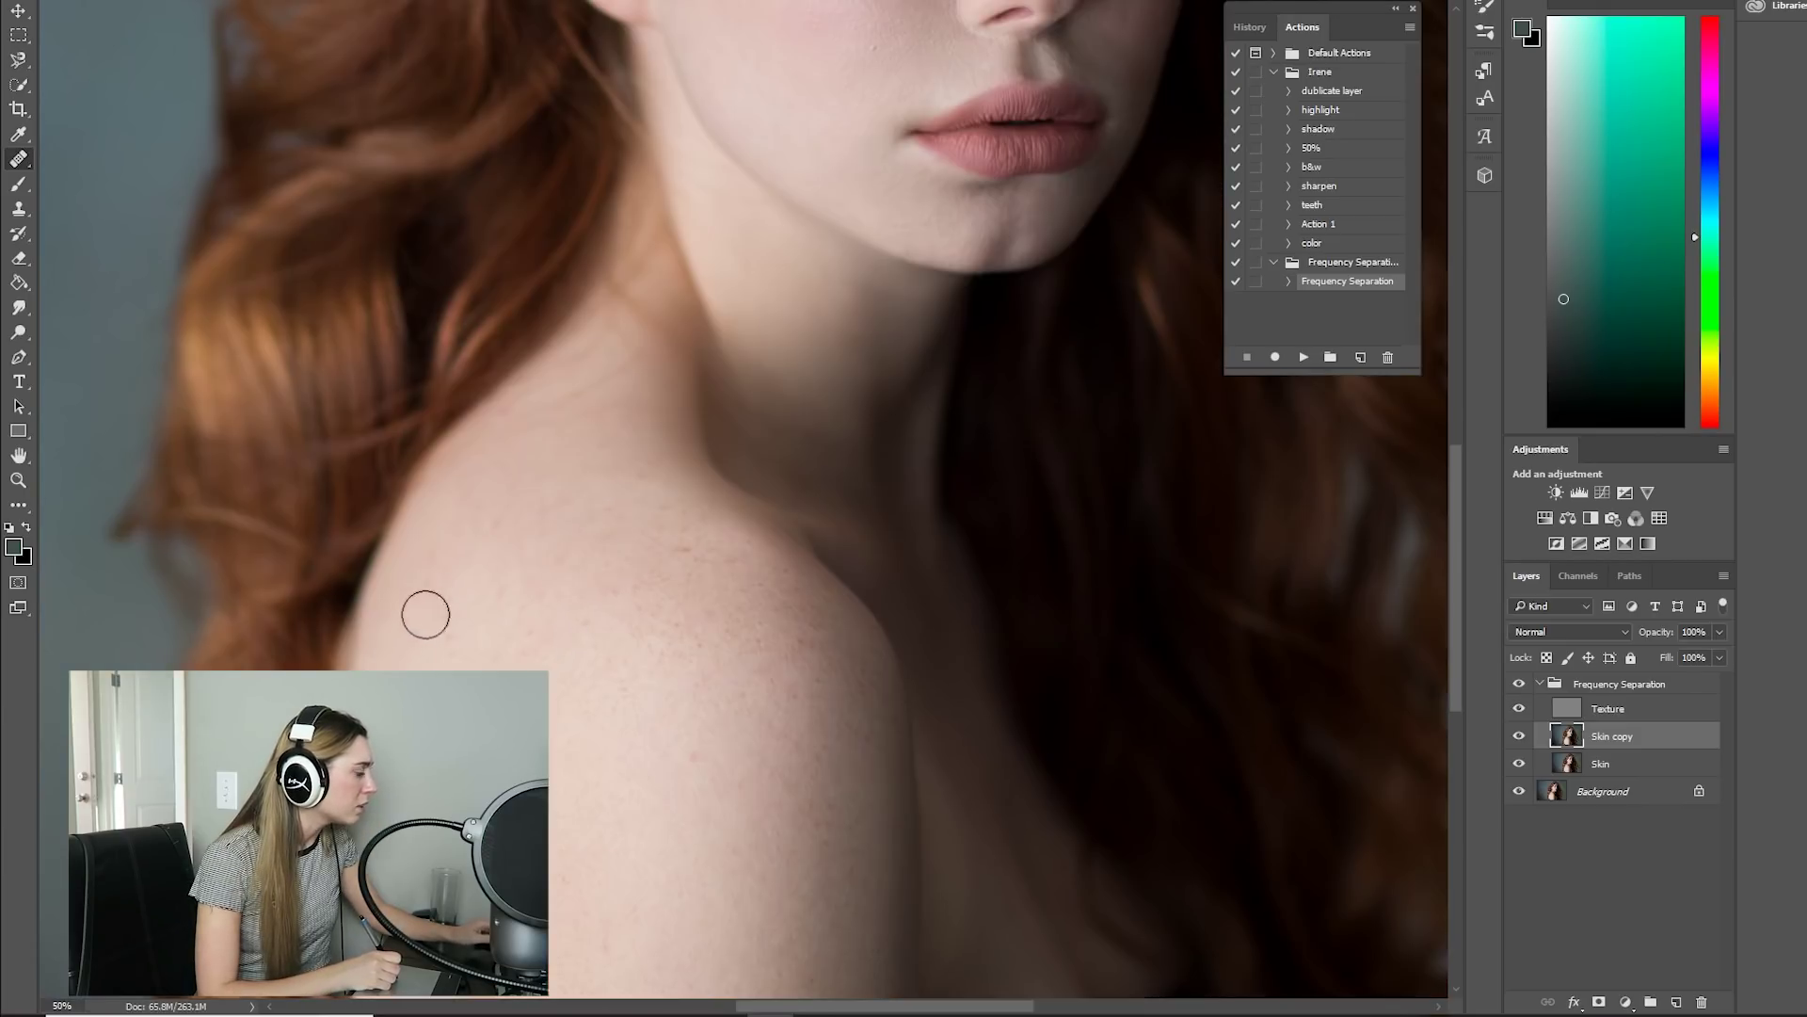
alt+click(468, 569)
drag(425, 602, 411, 605)
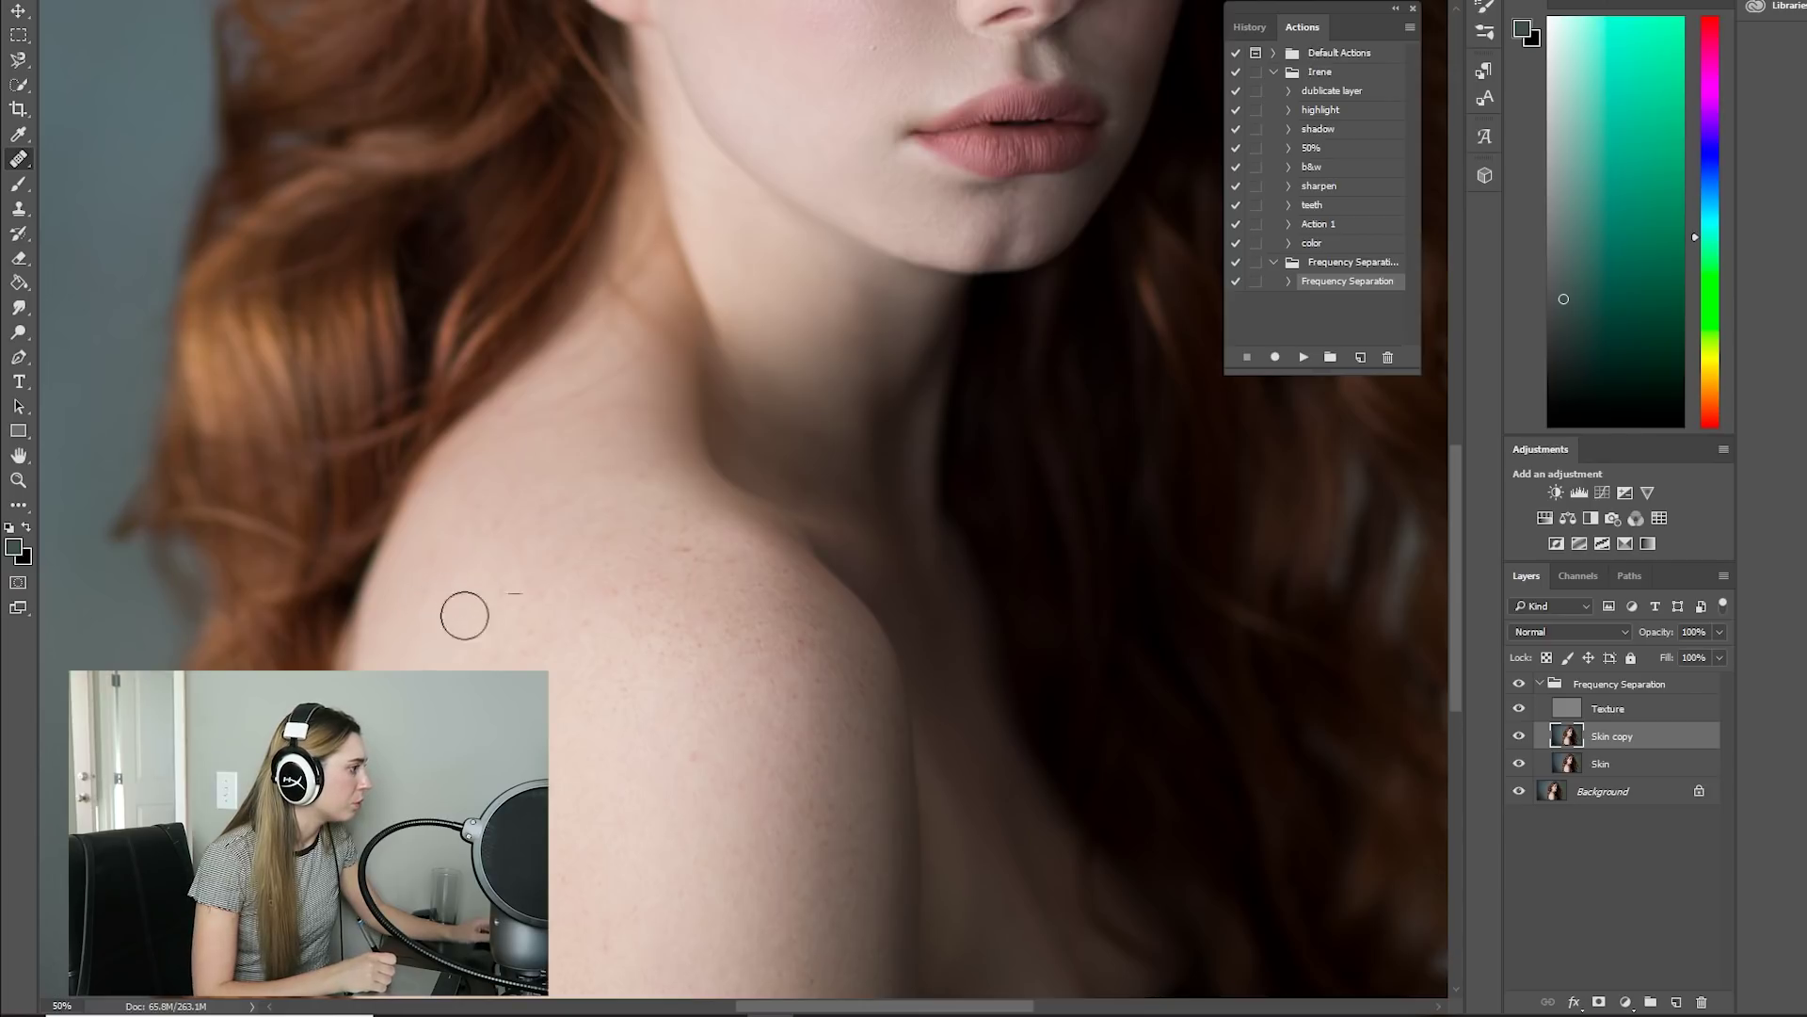
- Heal the red spot on the upper arm and the small patch on the shoulder slope near the hair
alt+click(695, 800)
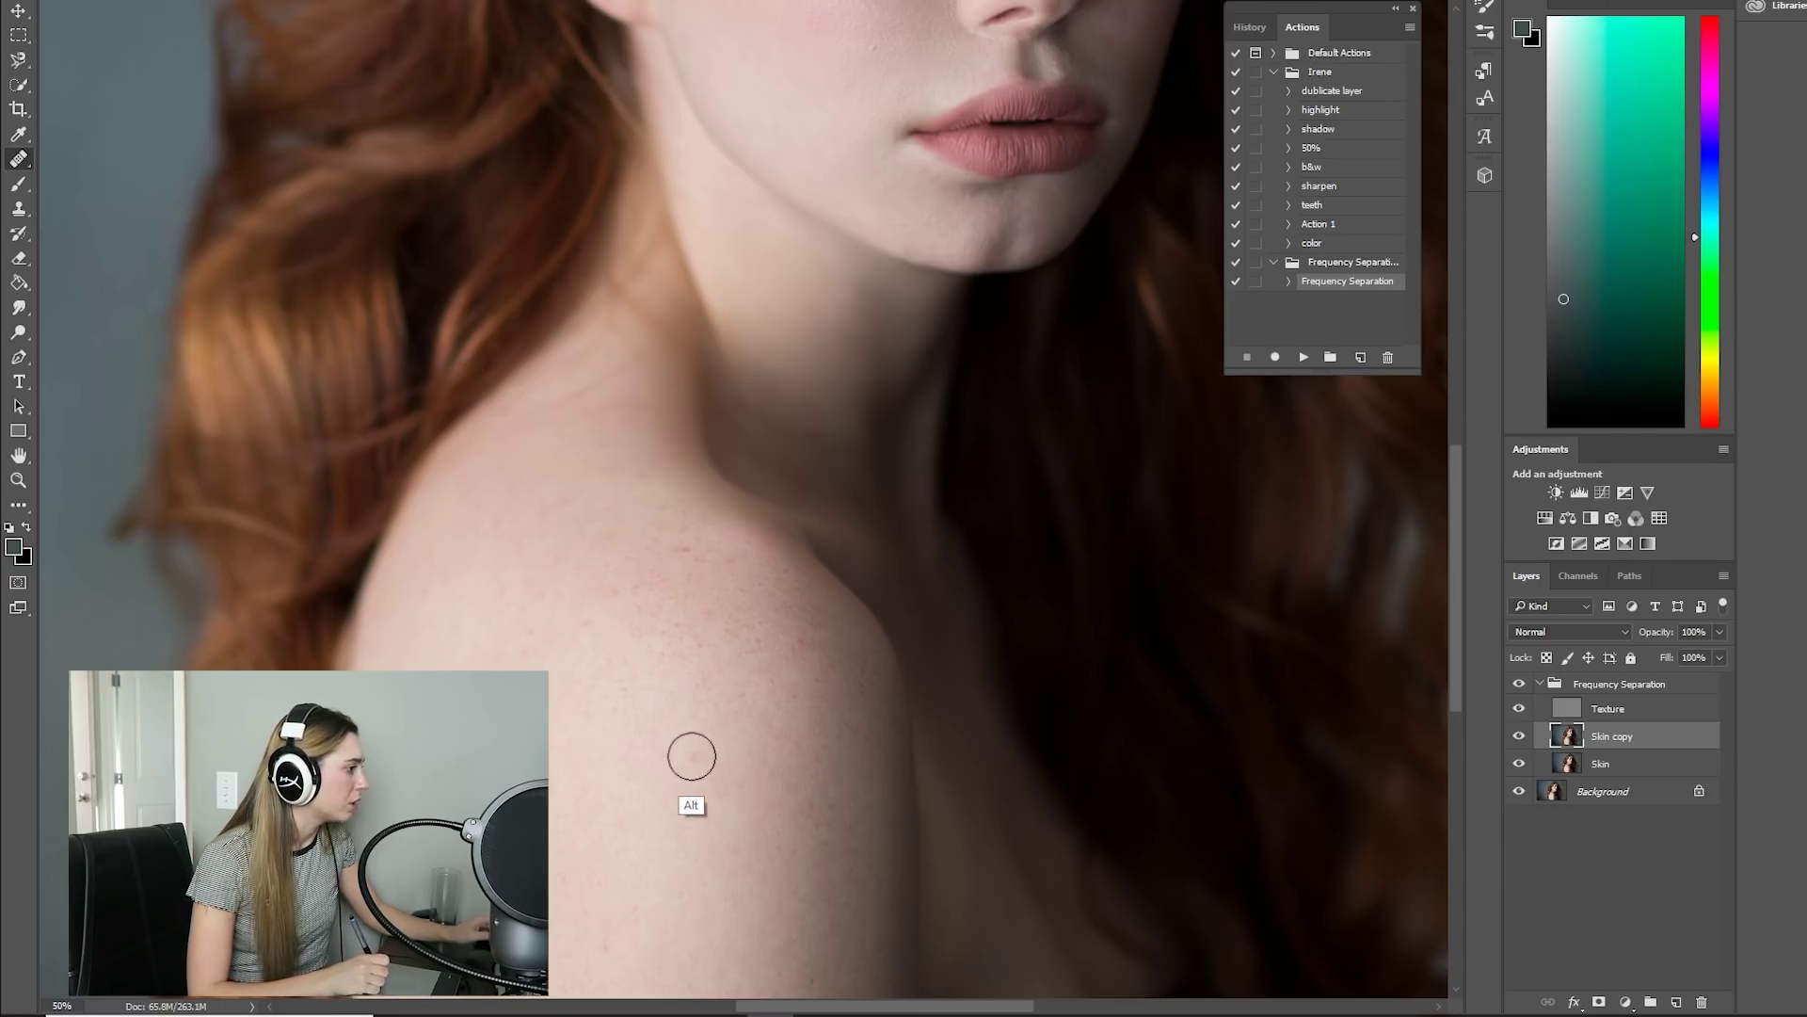
drag(692, 757, 702, 760)
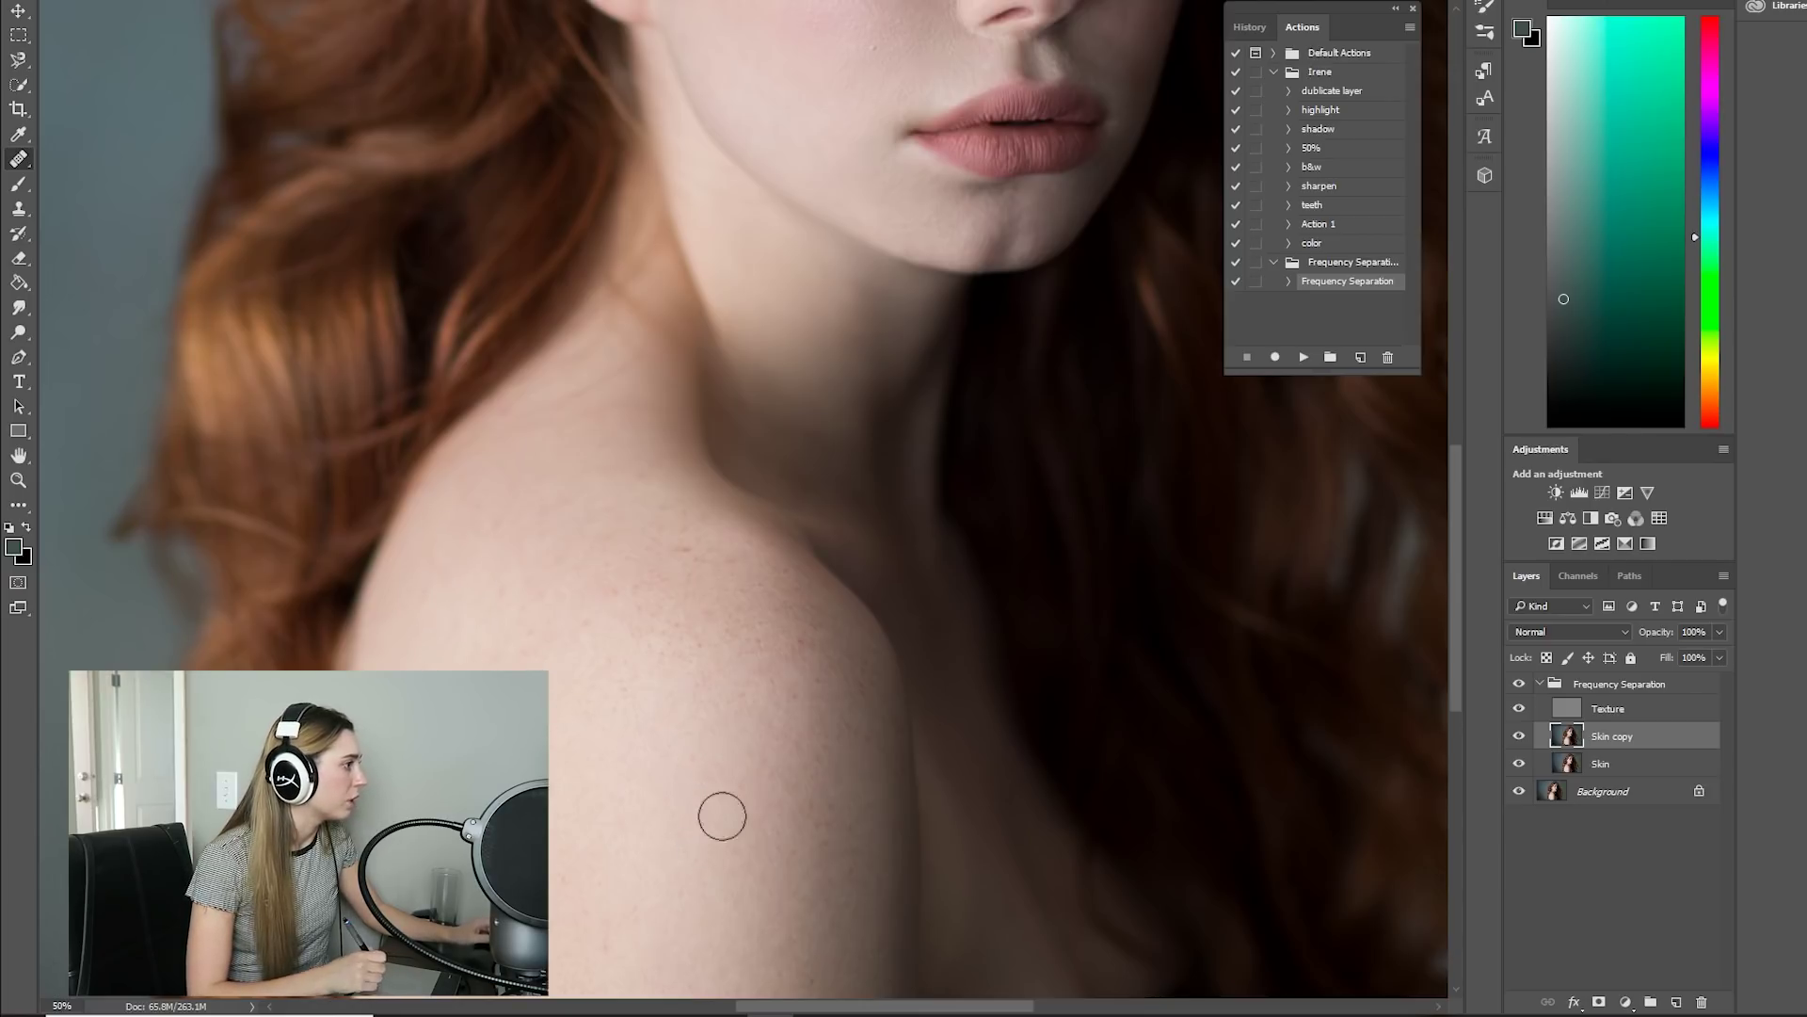
alt+click(514, 435)
drag(512, 413, 512, 412)
- Smooth the upper middle of the forehead and the area between the brows with sampled forehead skin
drag(1454, 477, 1465, 350)
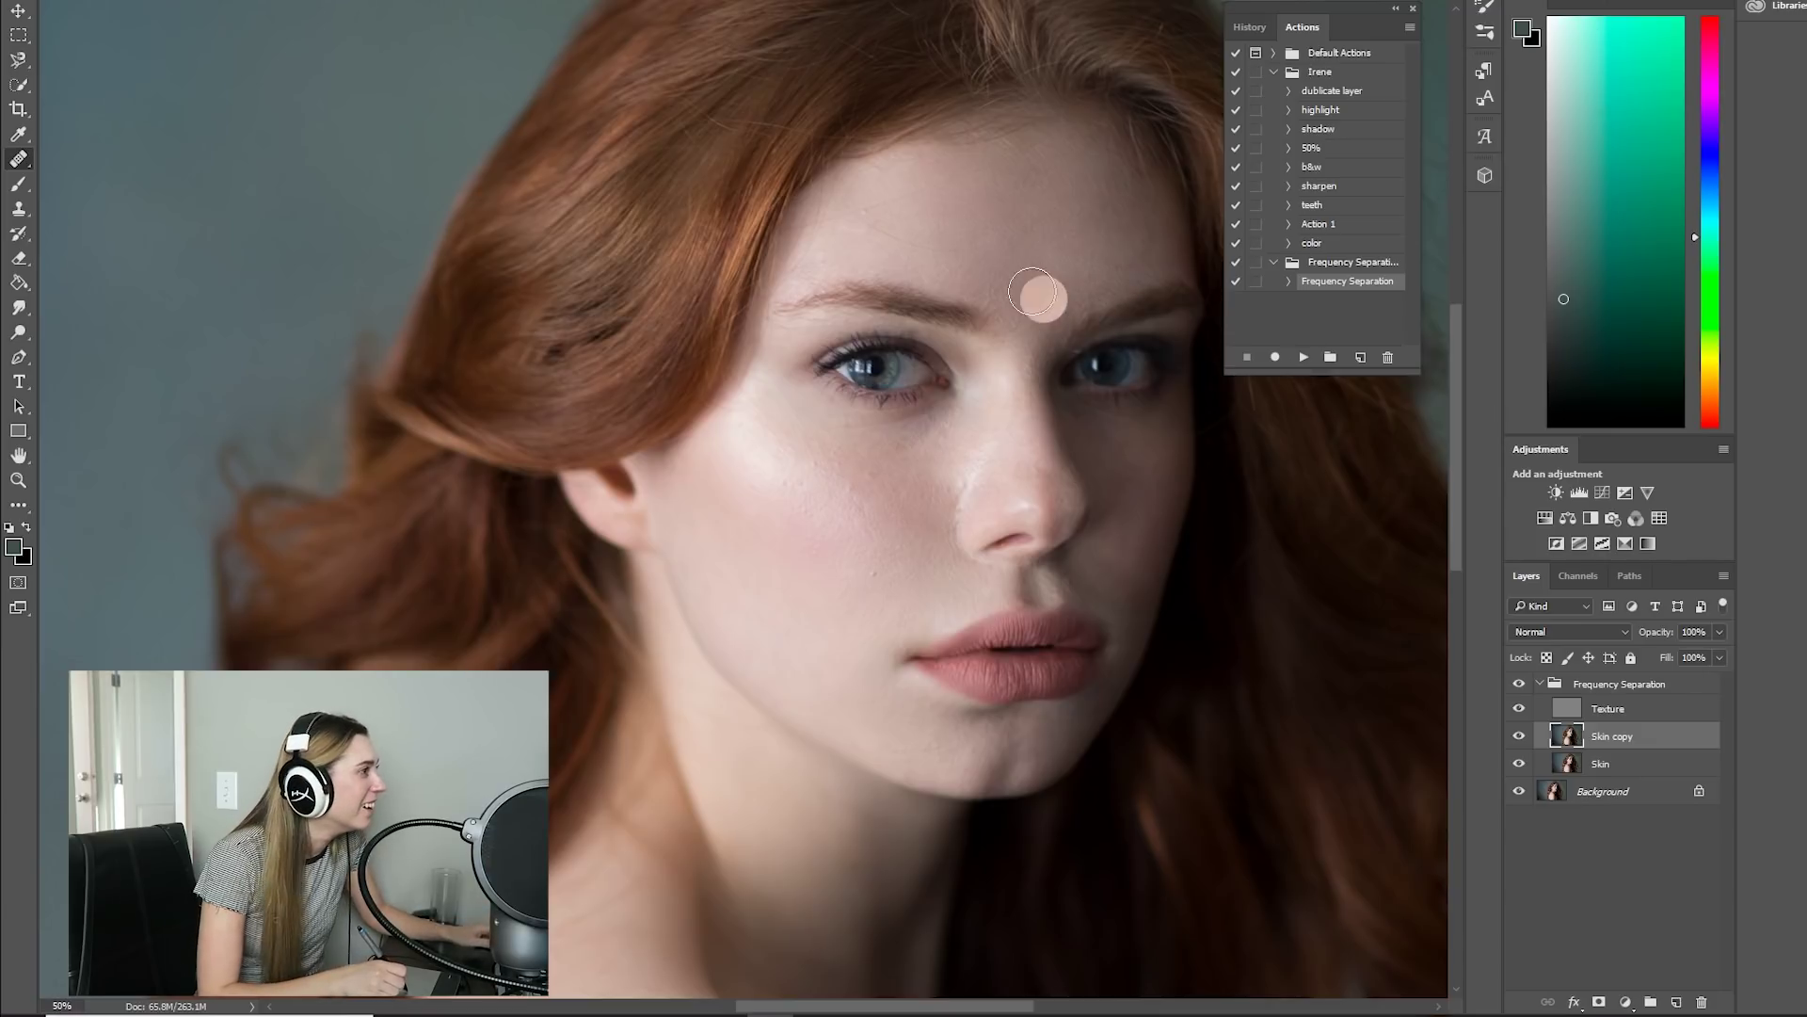
drag(1037, 189, 1039, 174)
alt+click(1050, 213)
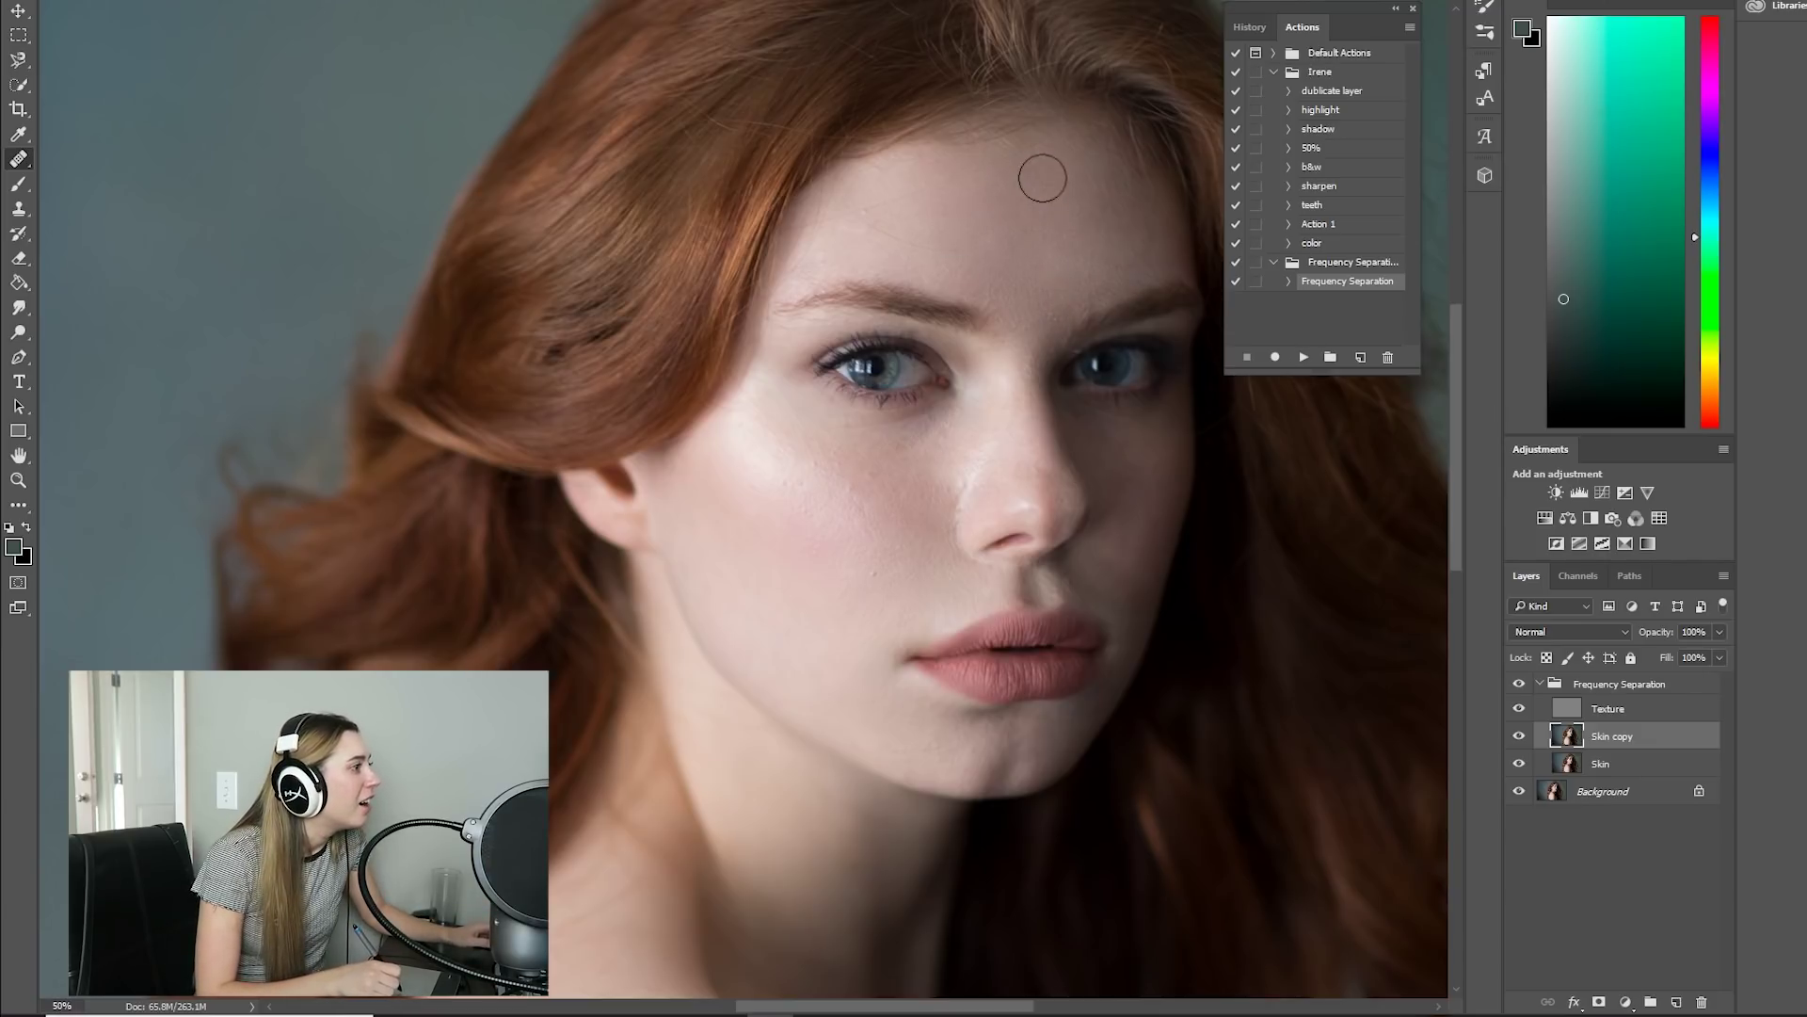
alt+click(1037, 287)
drag(1051, 326, 1077, 282)
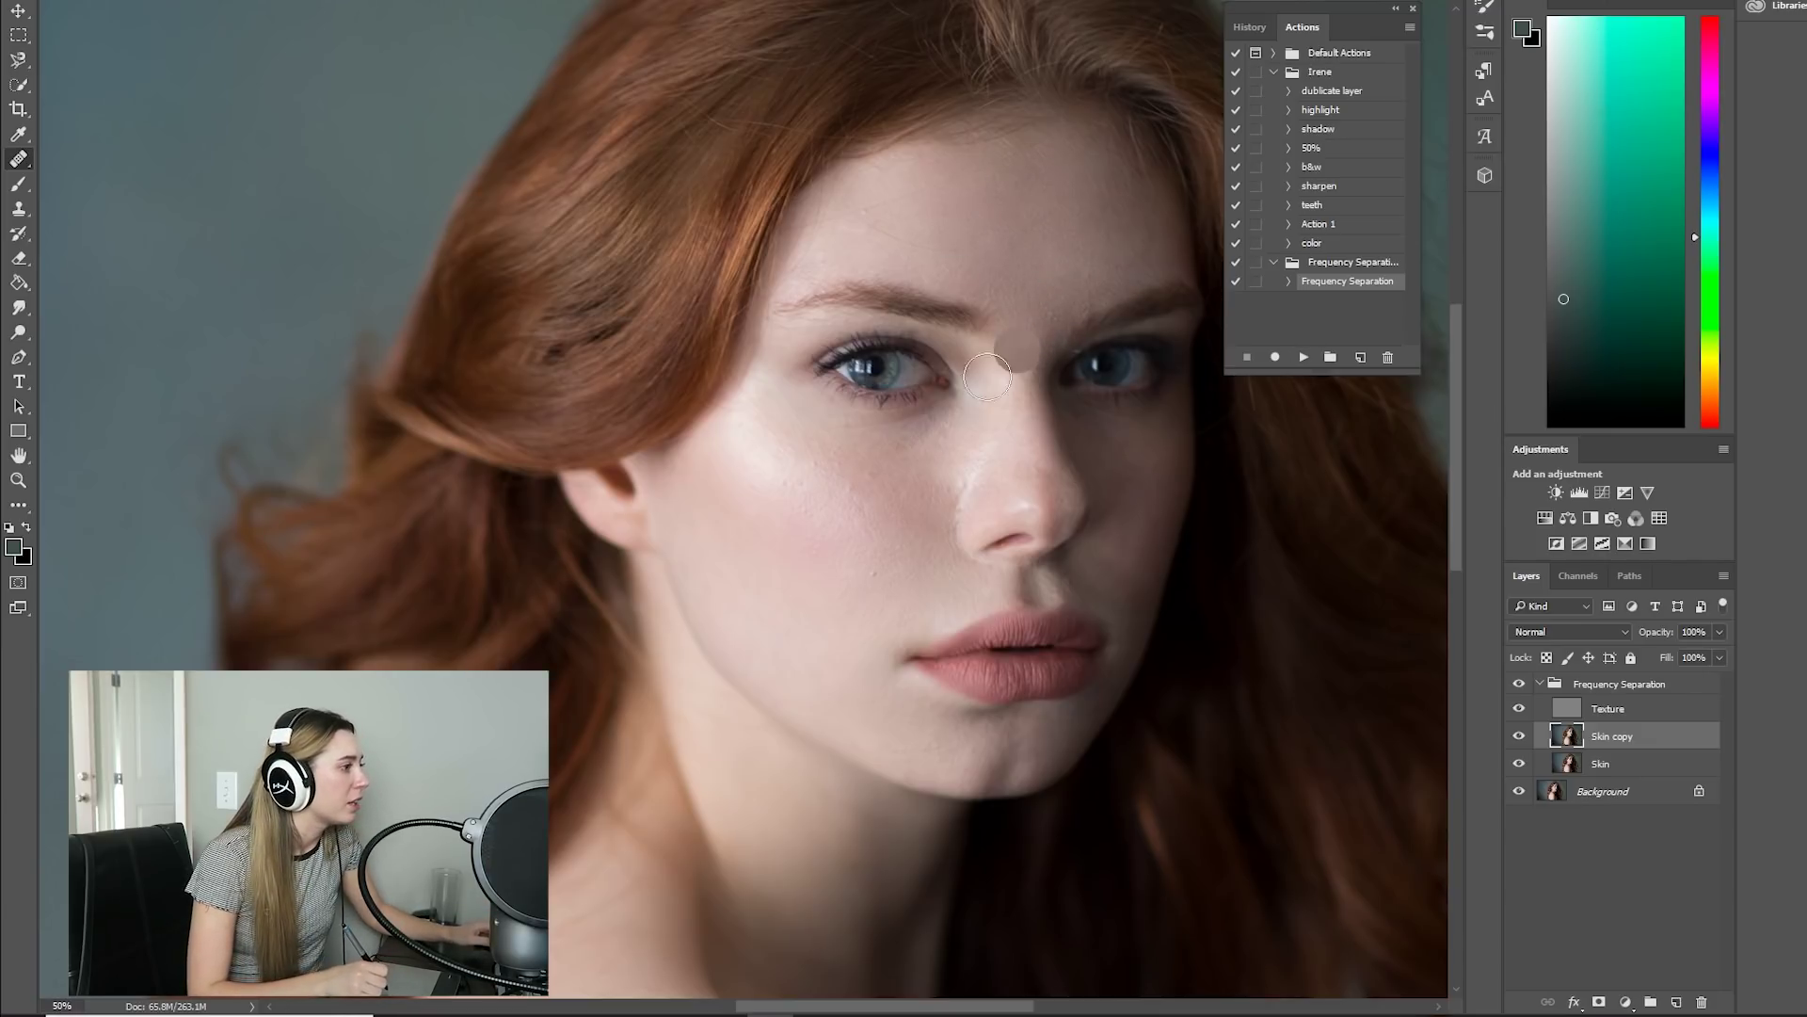
- Even out the skin above the shaded side of the upper lip and just below the lower lip
alt+click(1129, 563)
drag(1071, 593, 1078, 585)
alt+click(1092, 577)
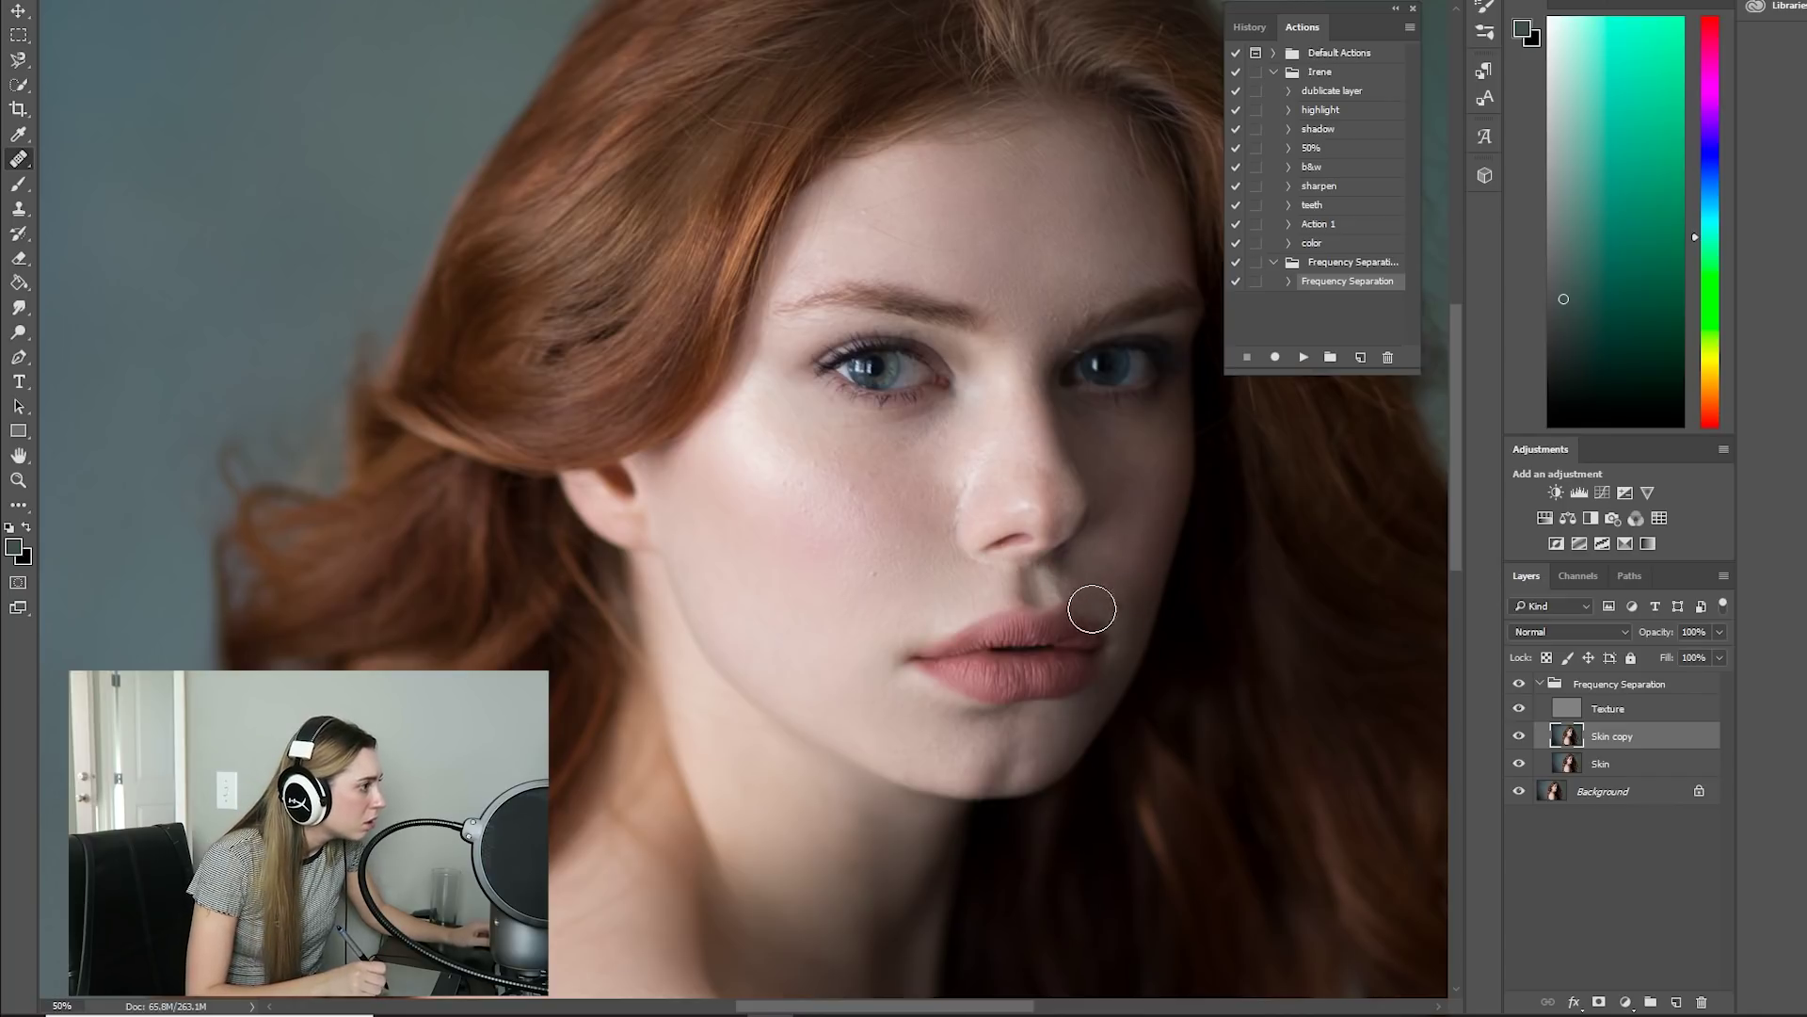
click(1014, 740)
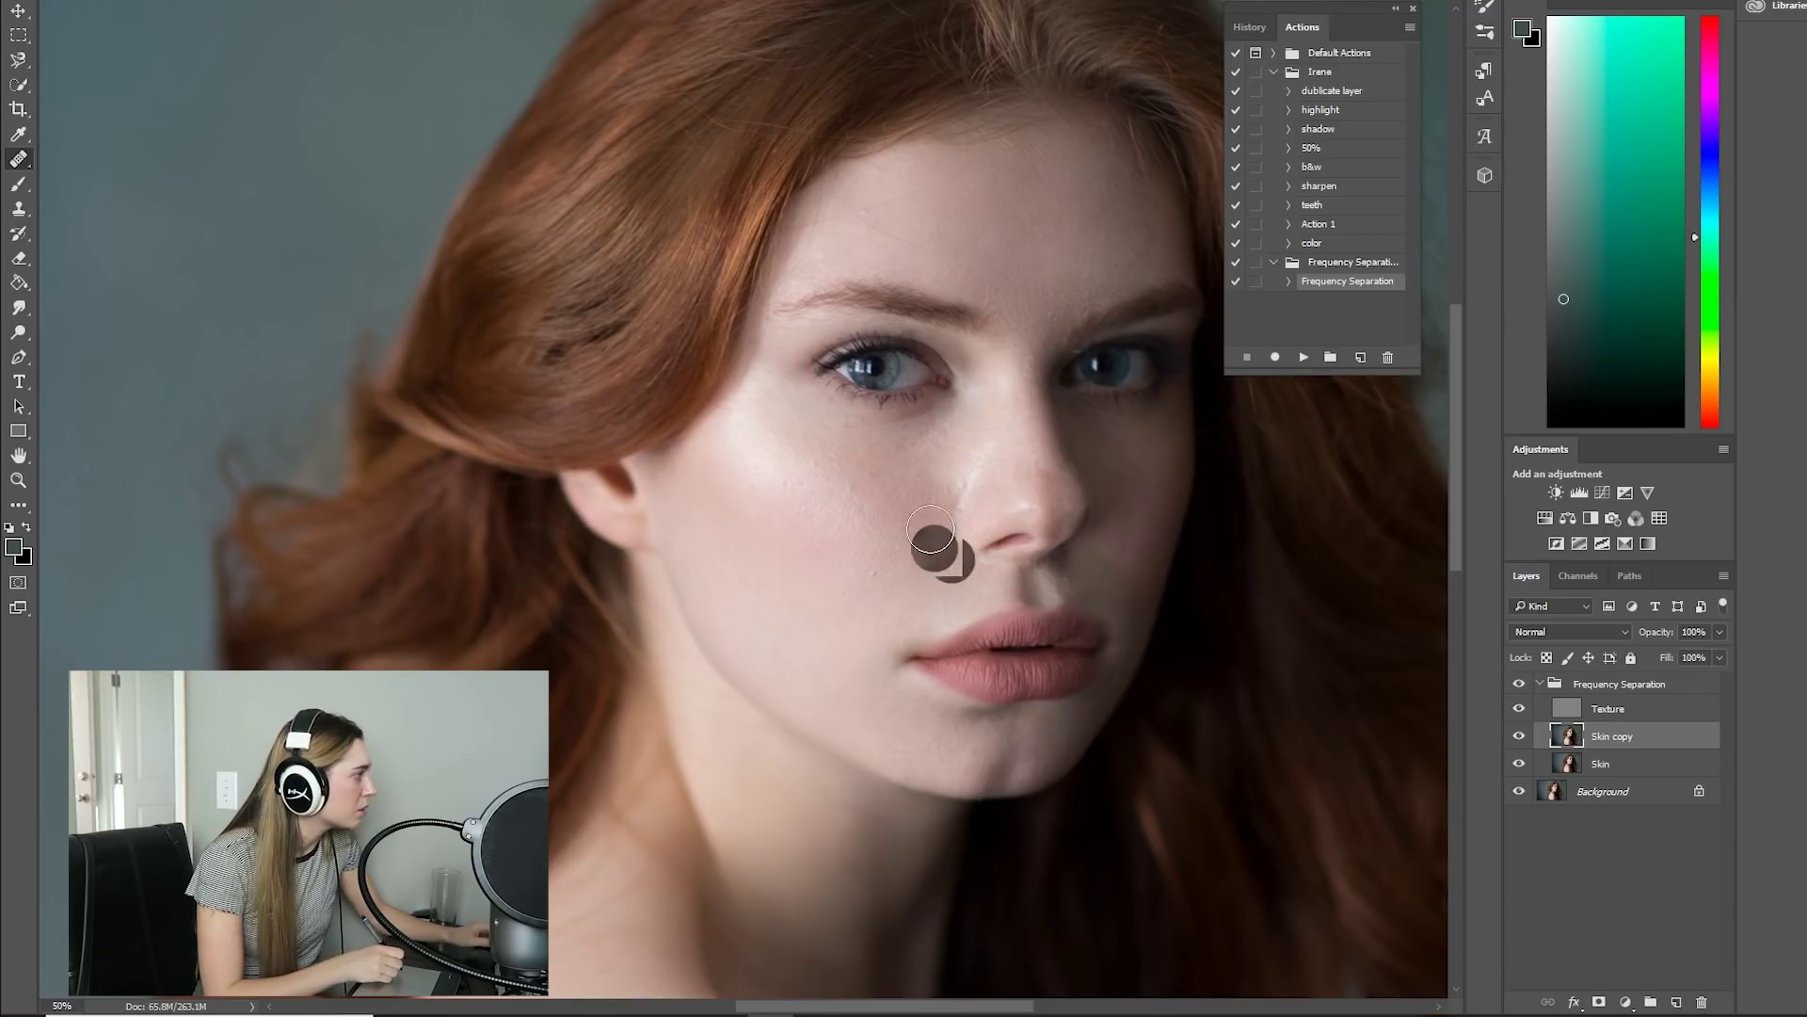
- Compare the portrait from a distance with and without the Skin copy layer
click(18, 479)
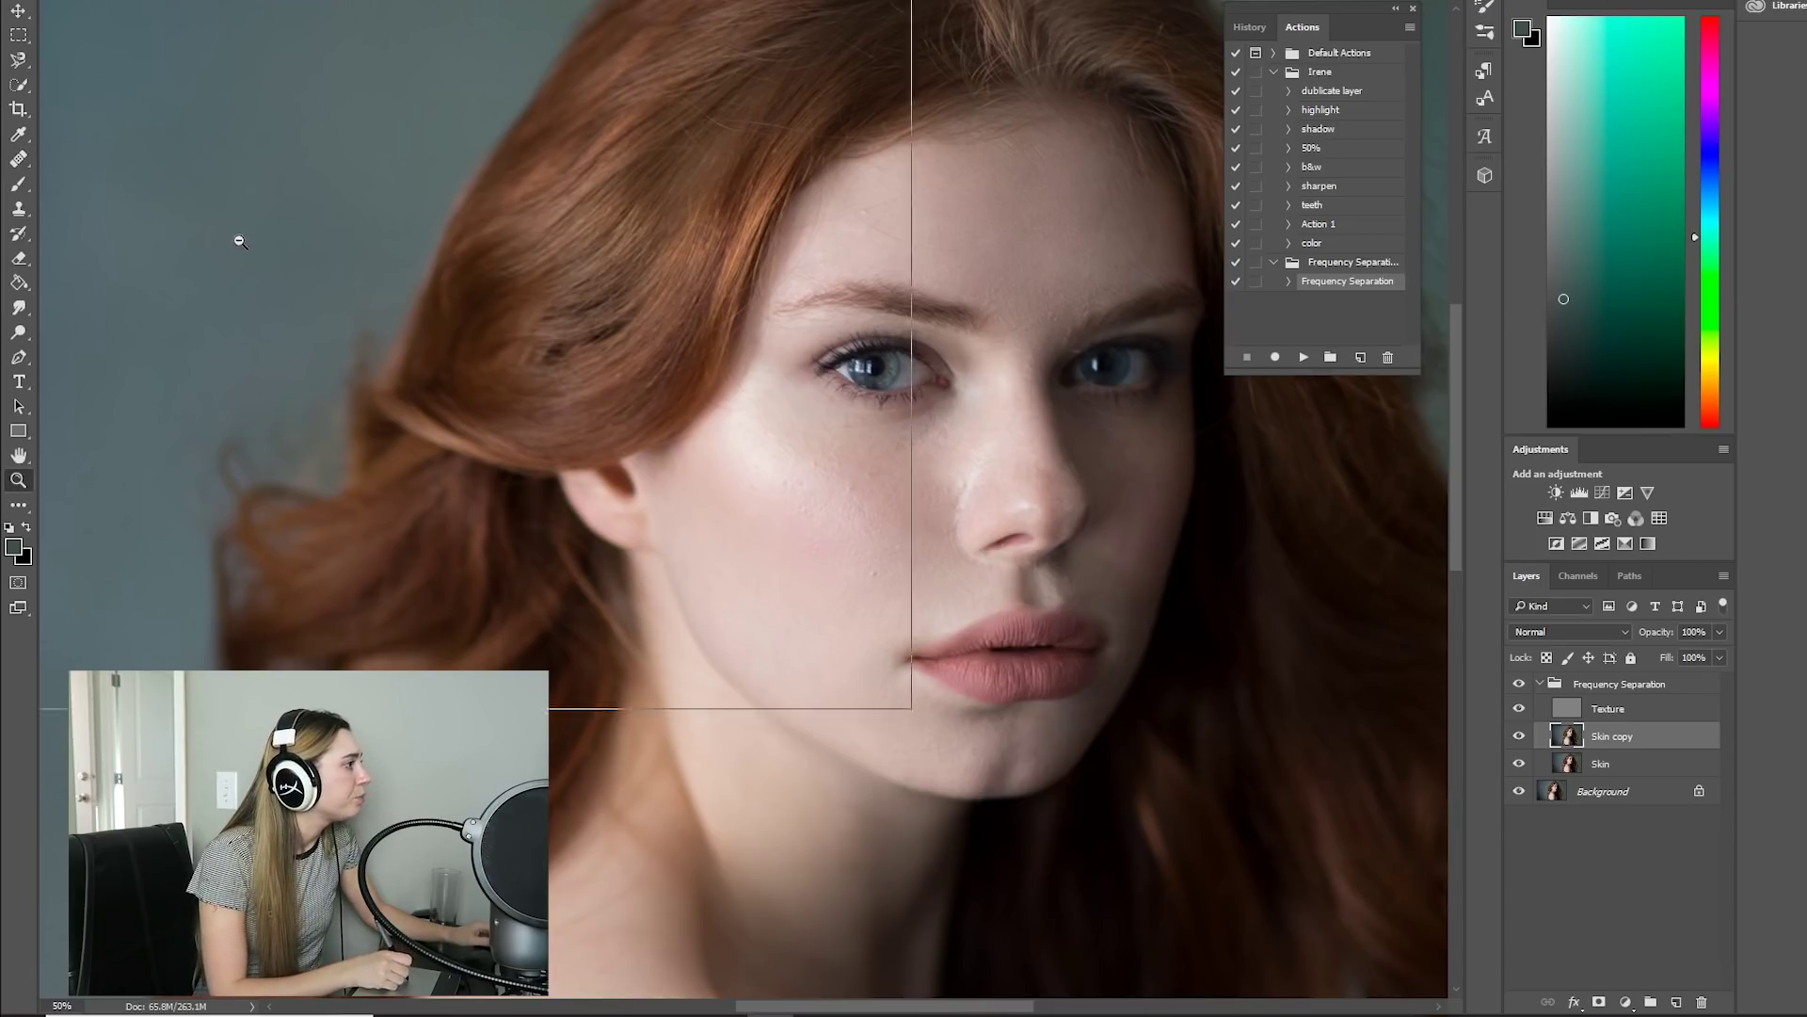
alt+click(438, 315)
alt+click(400, 322)
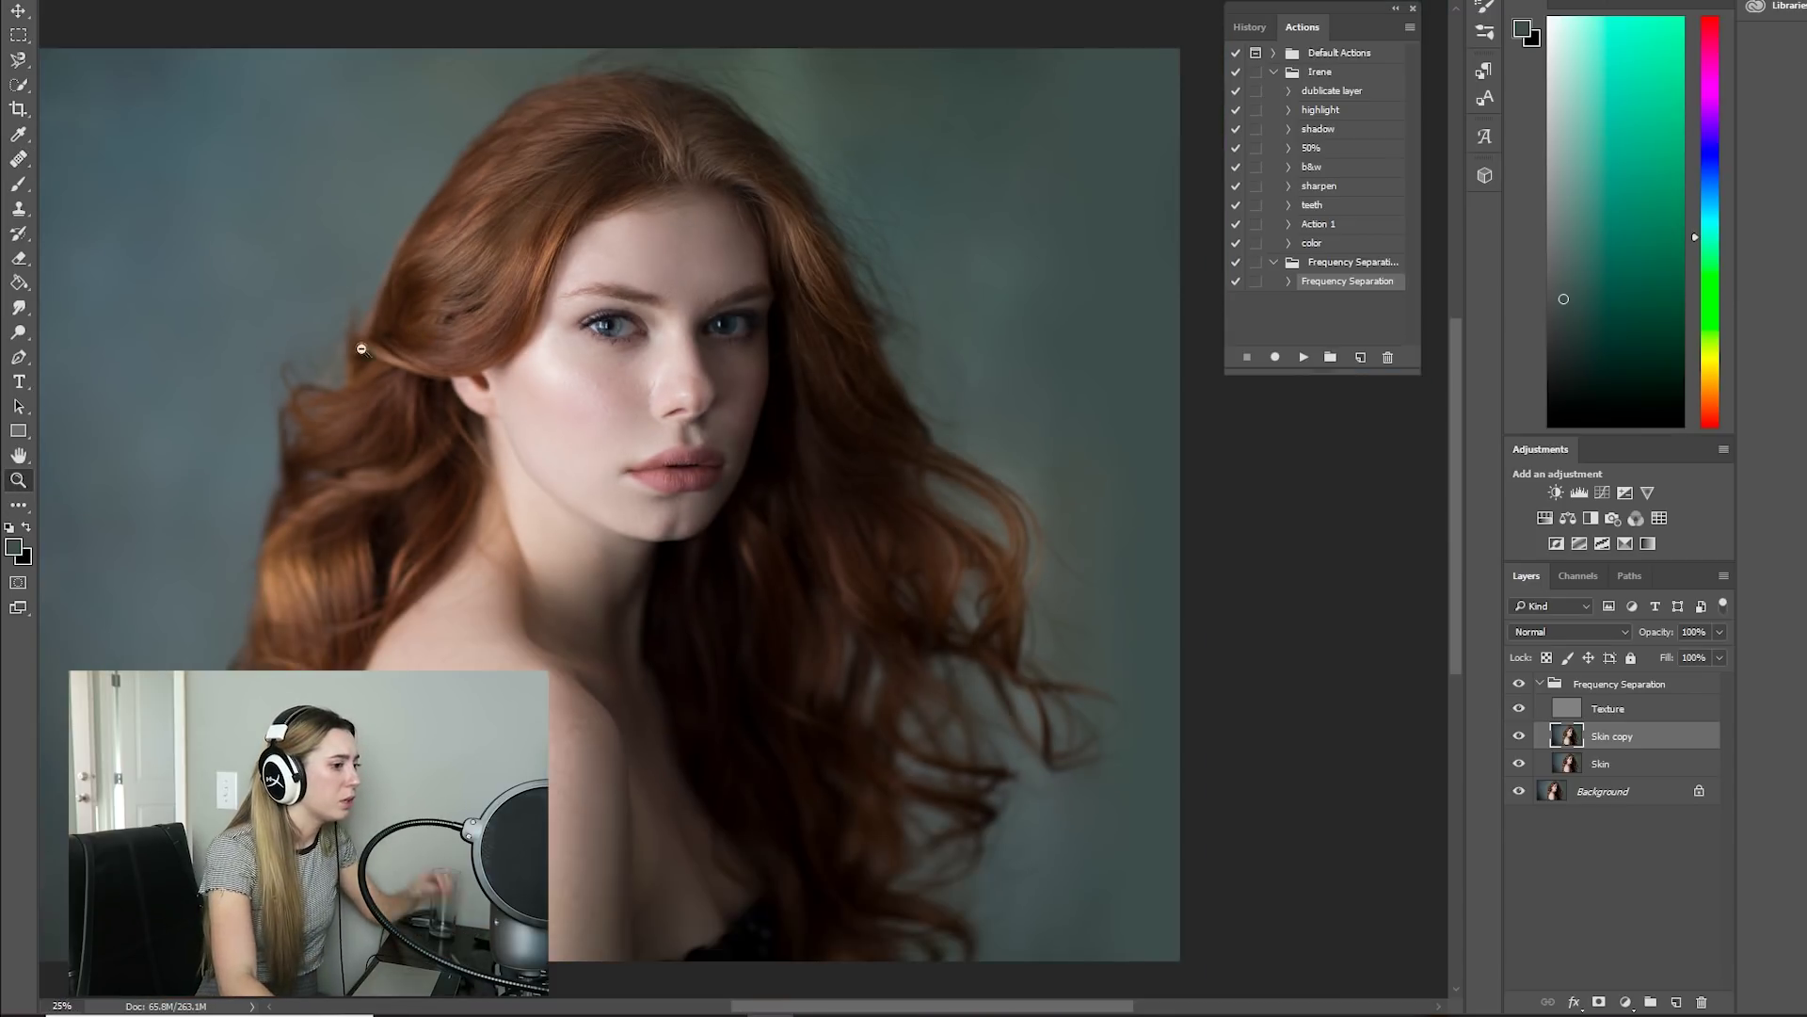
click(1518, 737)
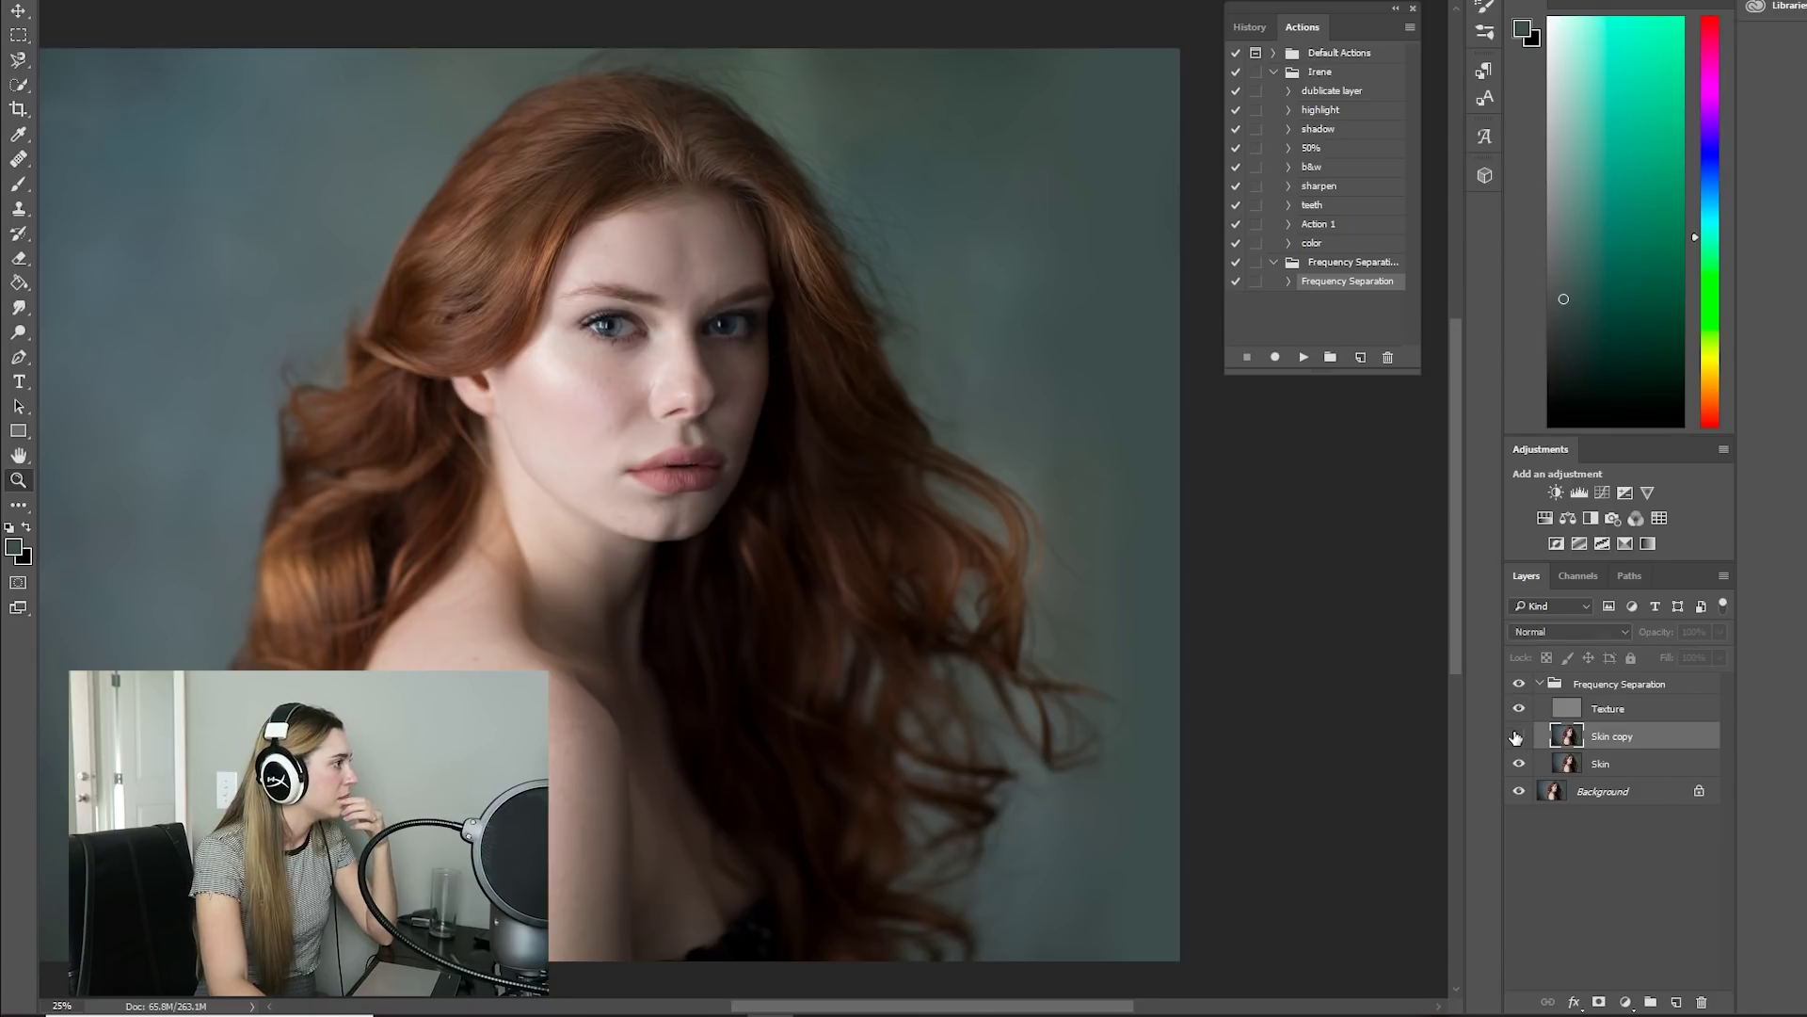
click(1518, 738)
click(1518, 737)
click(1517, 737)
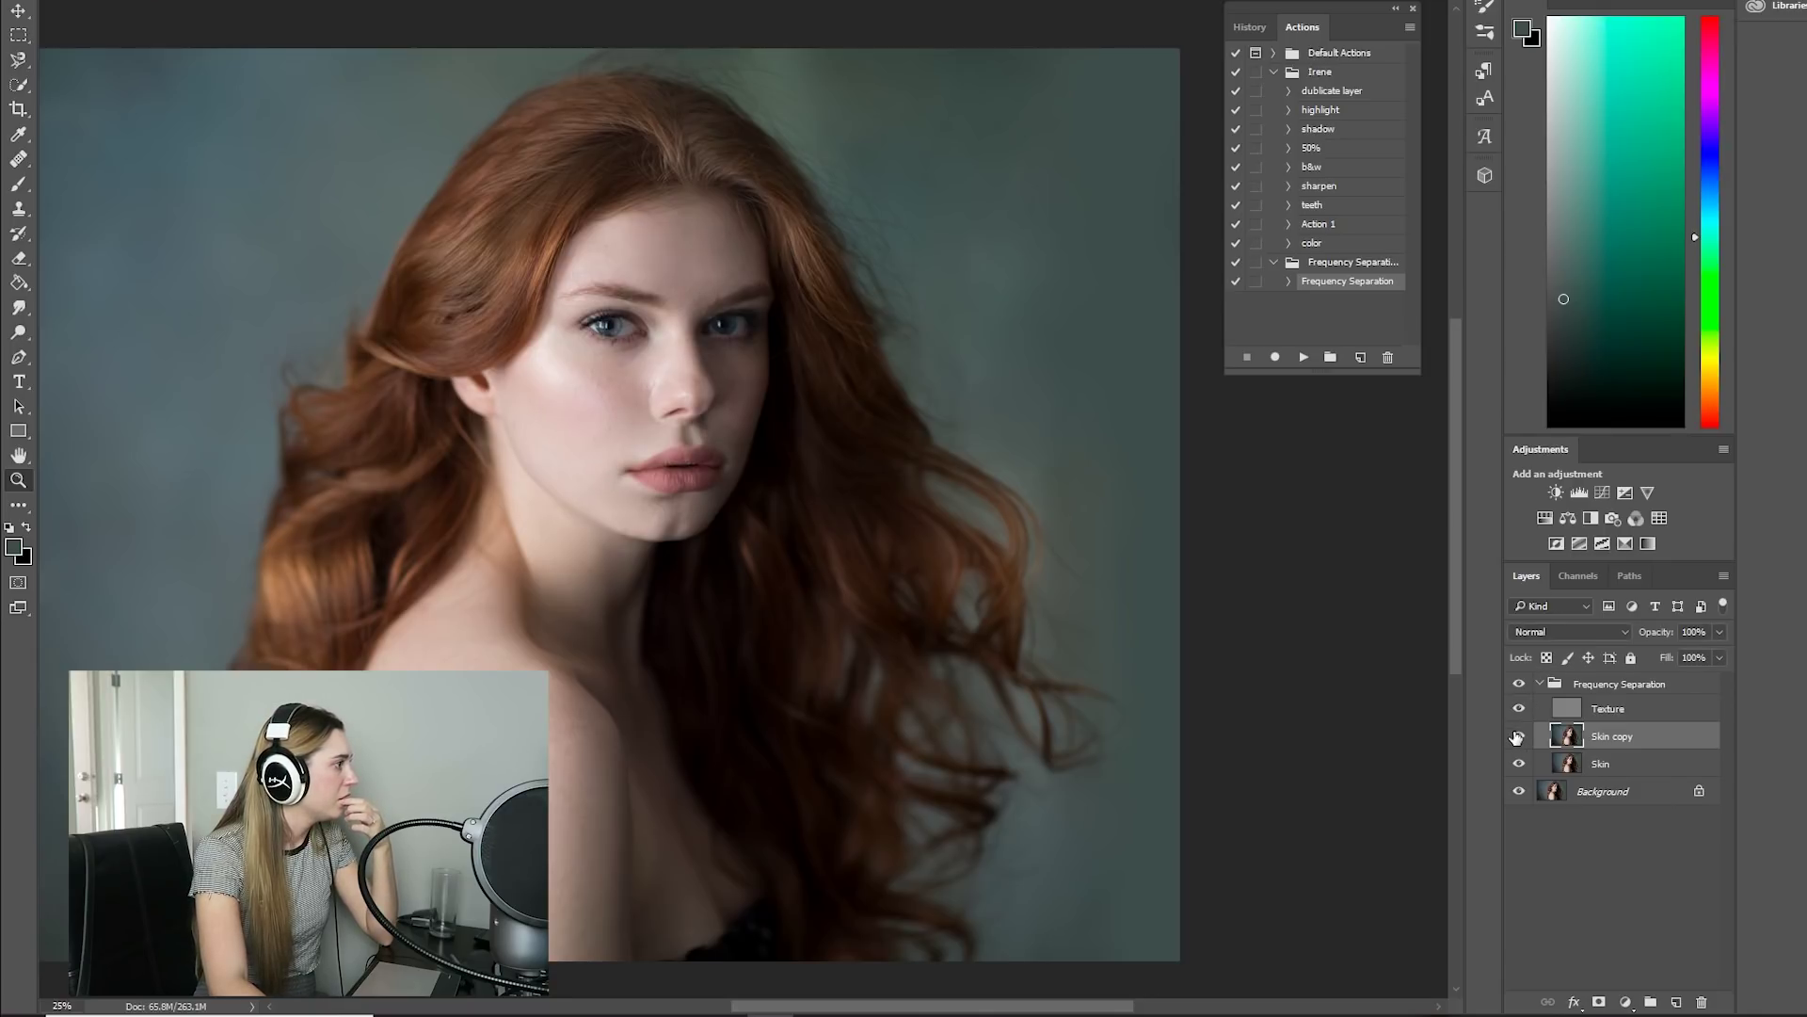
click(1518, 737)
click(1518, 737)
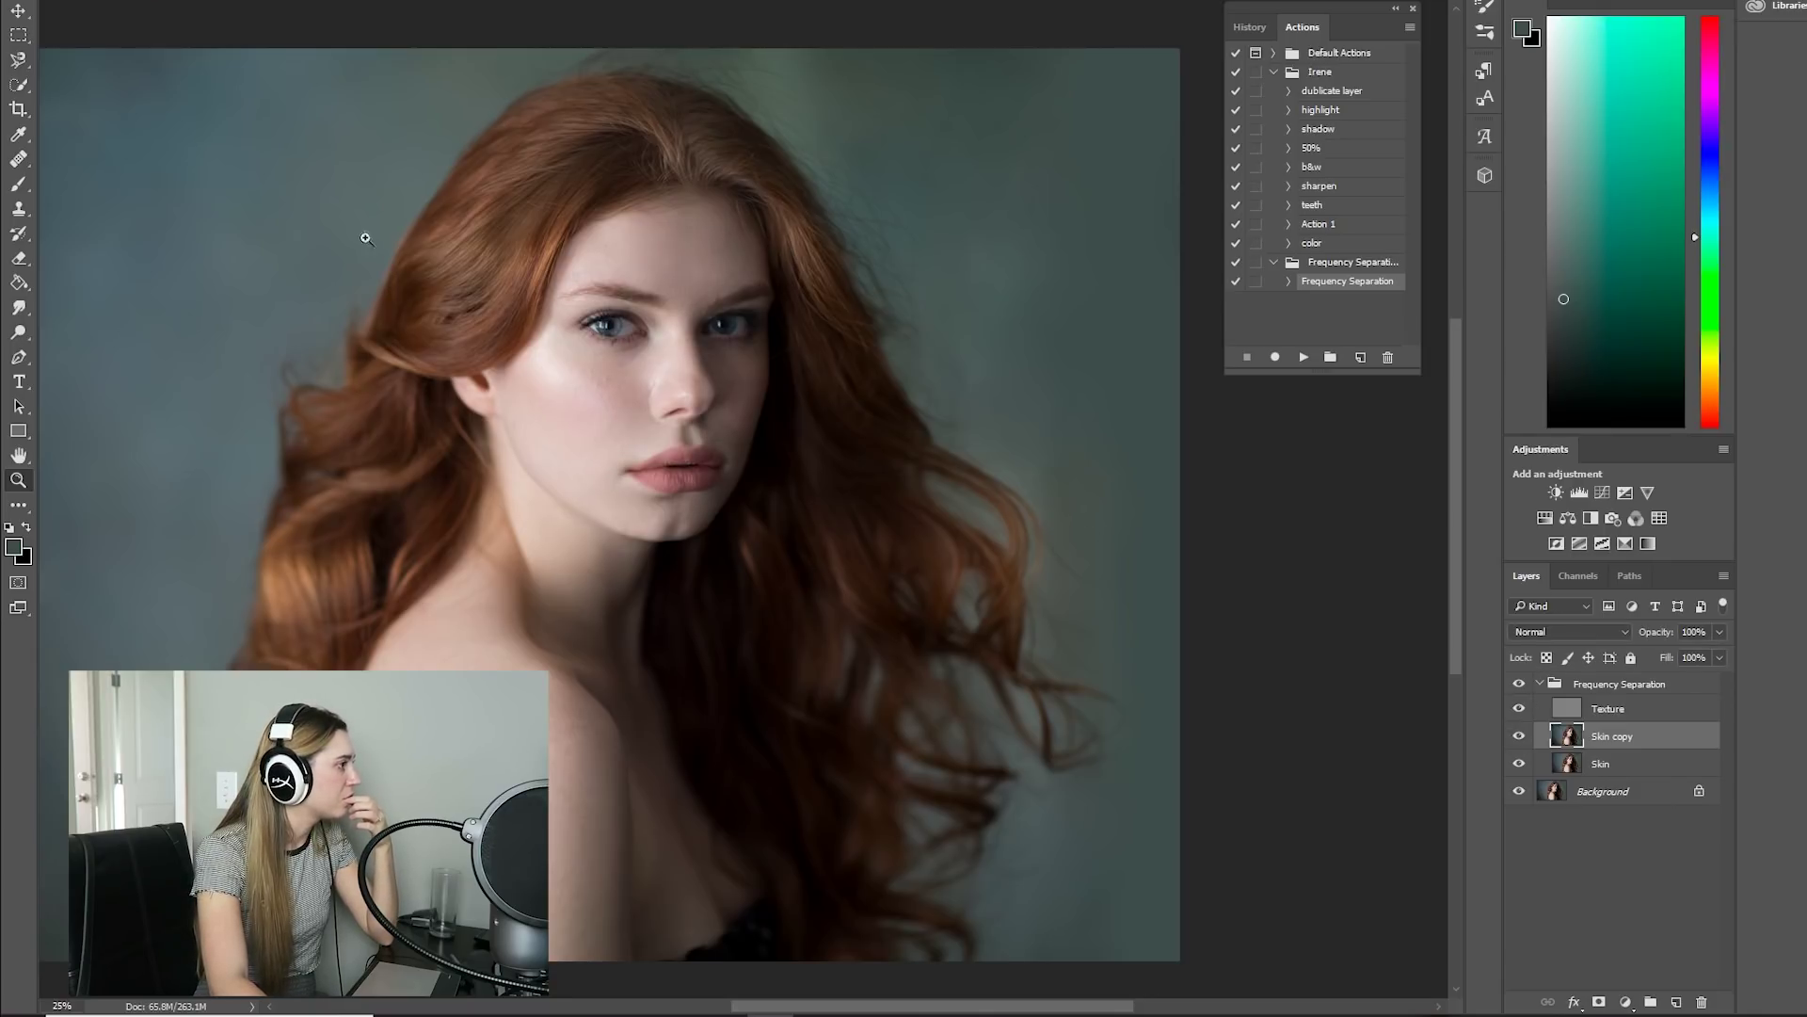
- Examine the face at closer magnifications with the Skin copy retouching hidden and shown
click(473, 347)
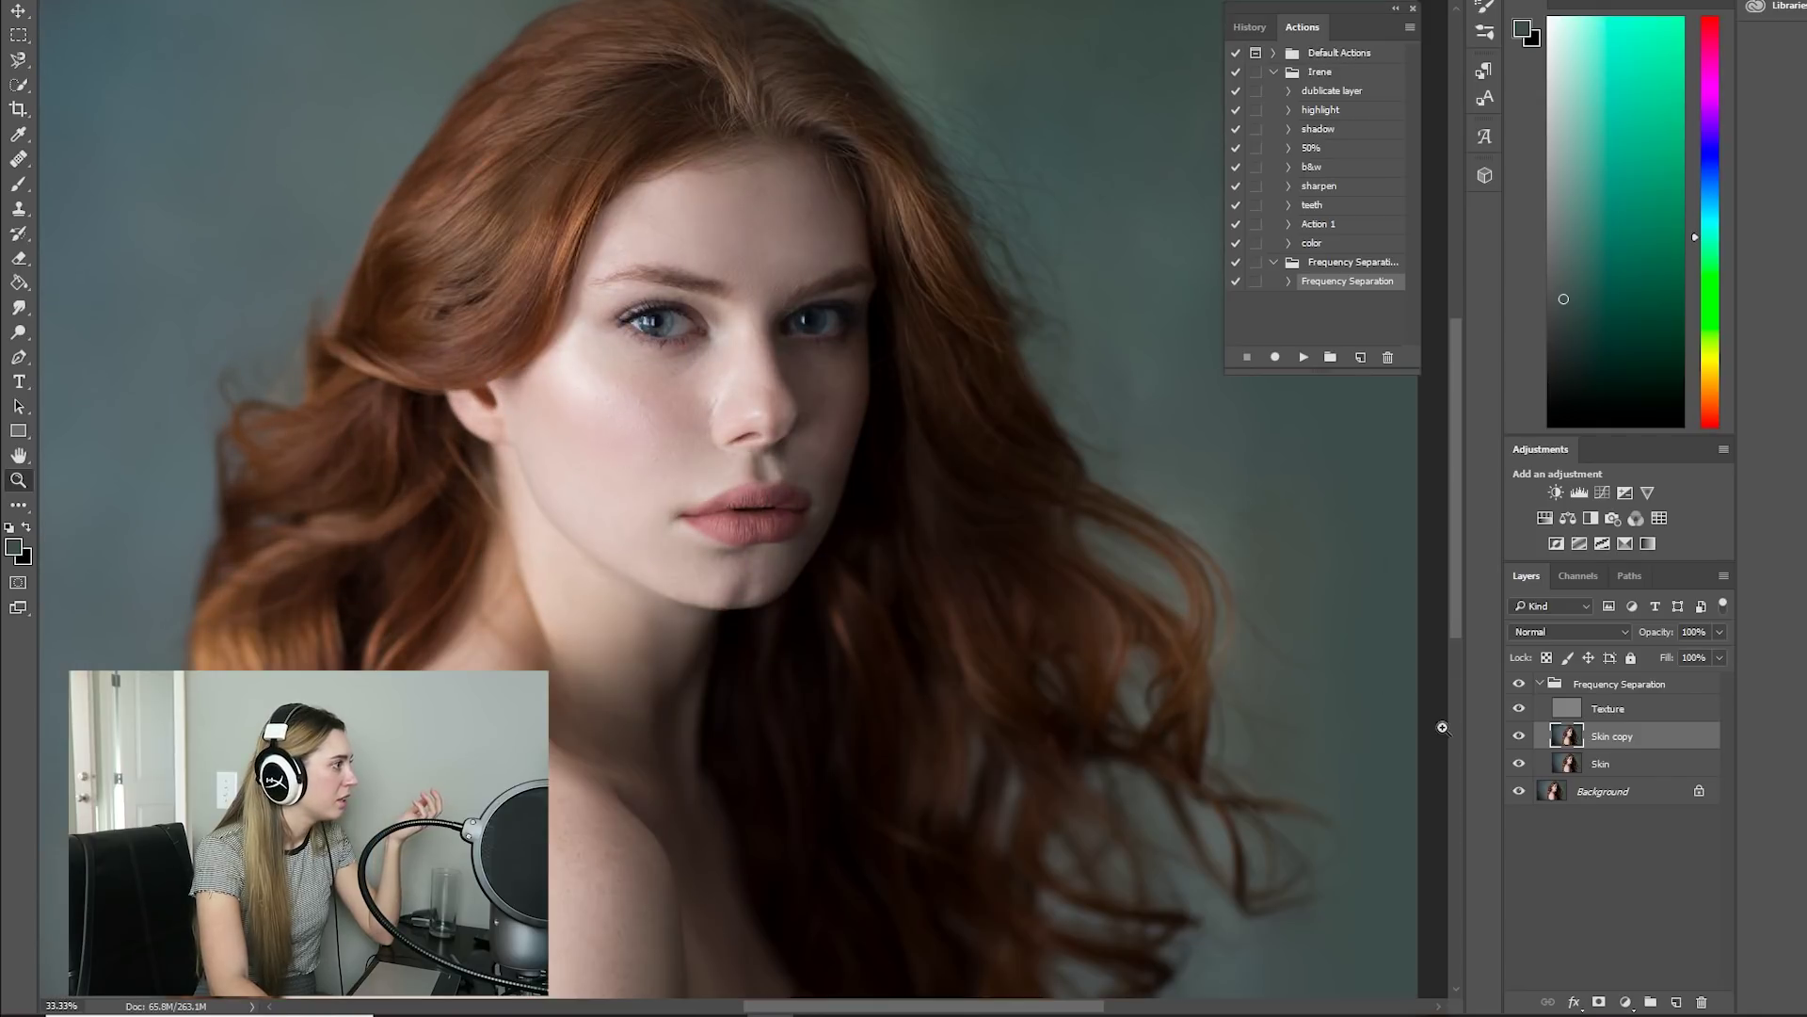
click(1525, 735)
click(1525, 735)
click(1525, 735)
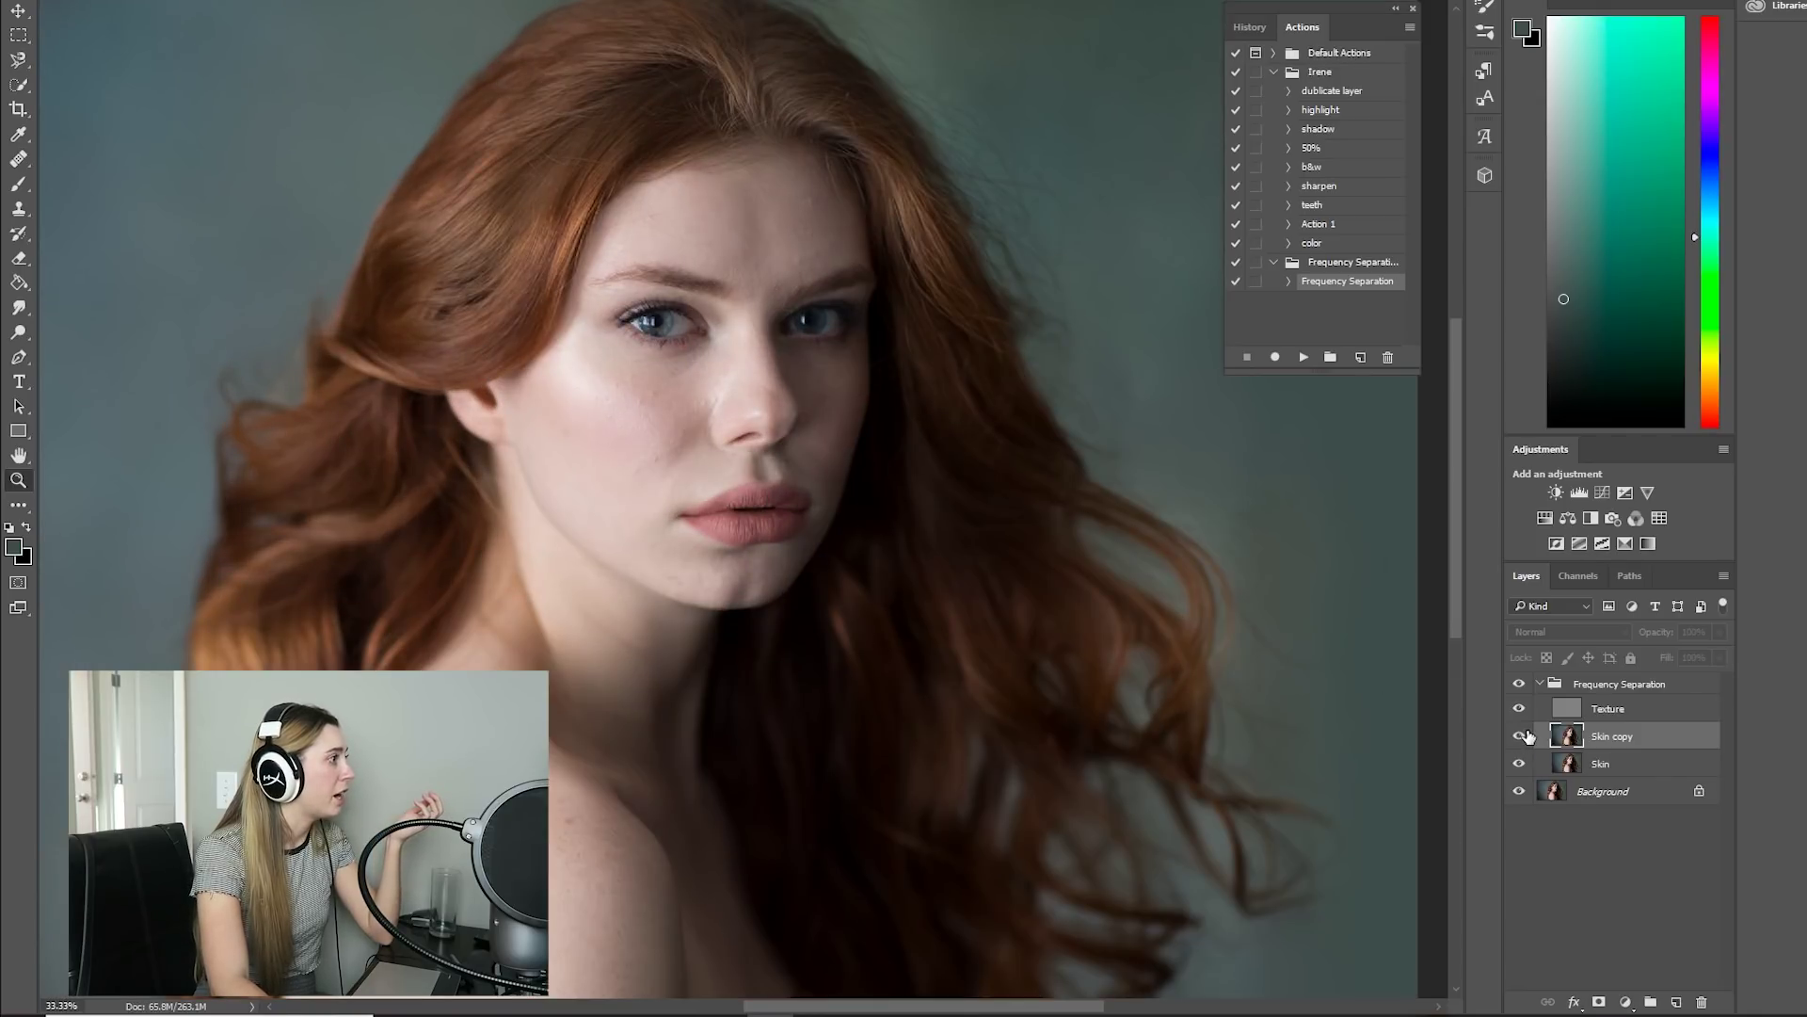
click(1525, 736)
click(1526, 735)
click(1526, 735)
click(733, 352)
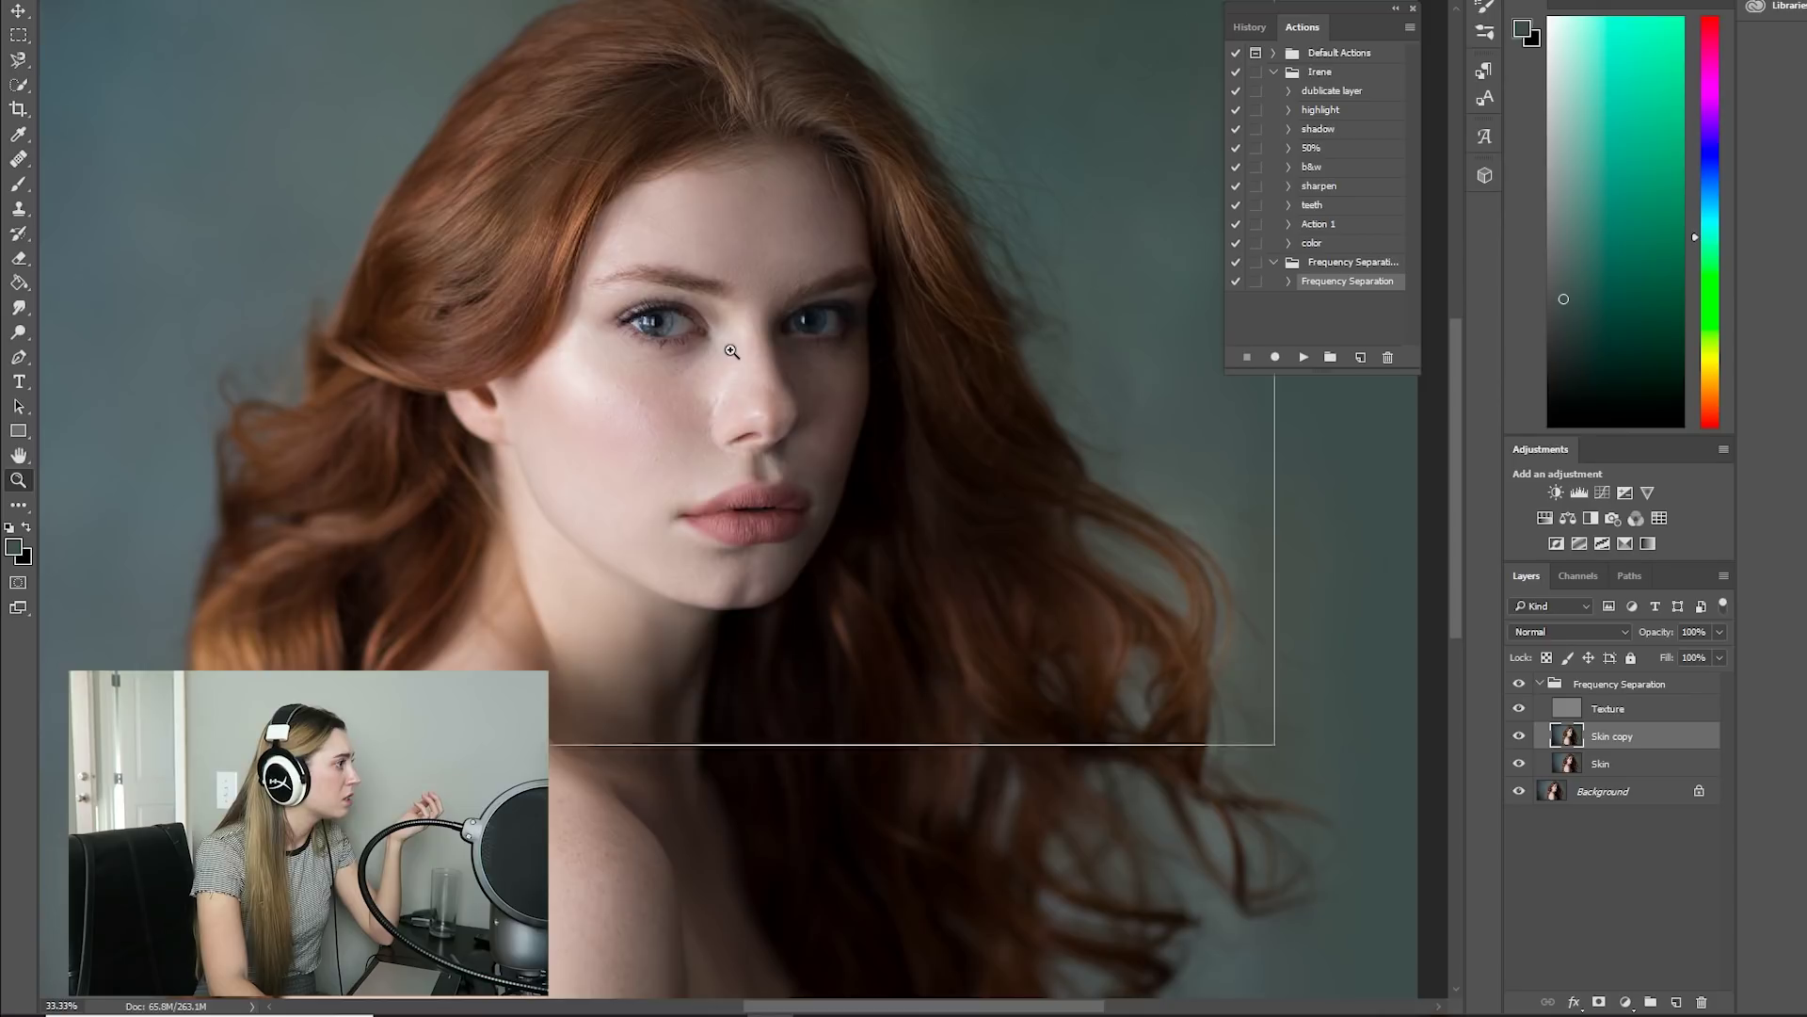
click(702, 439)
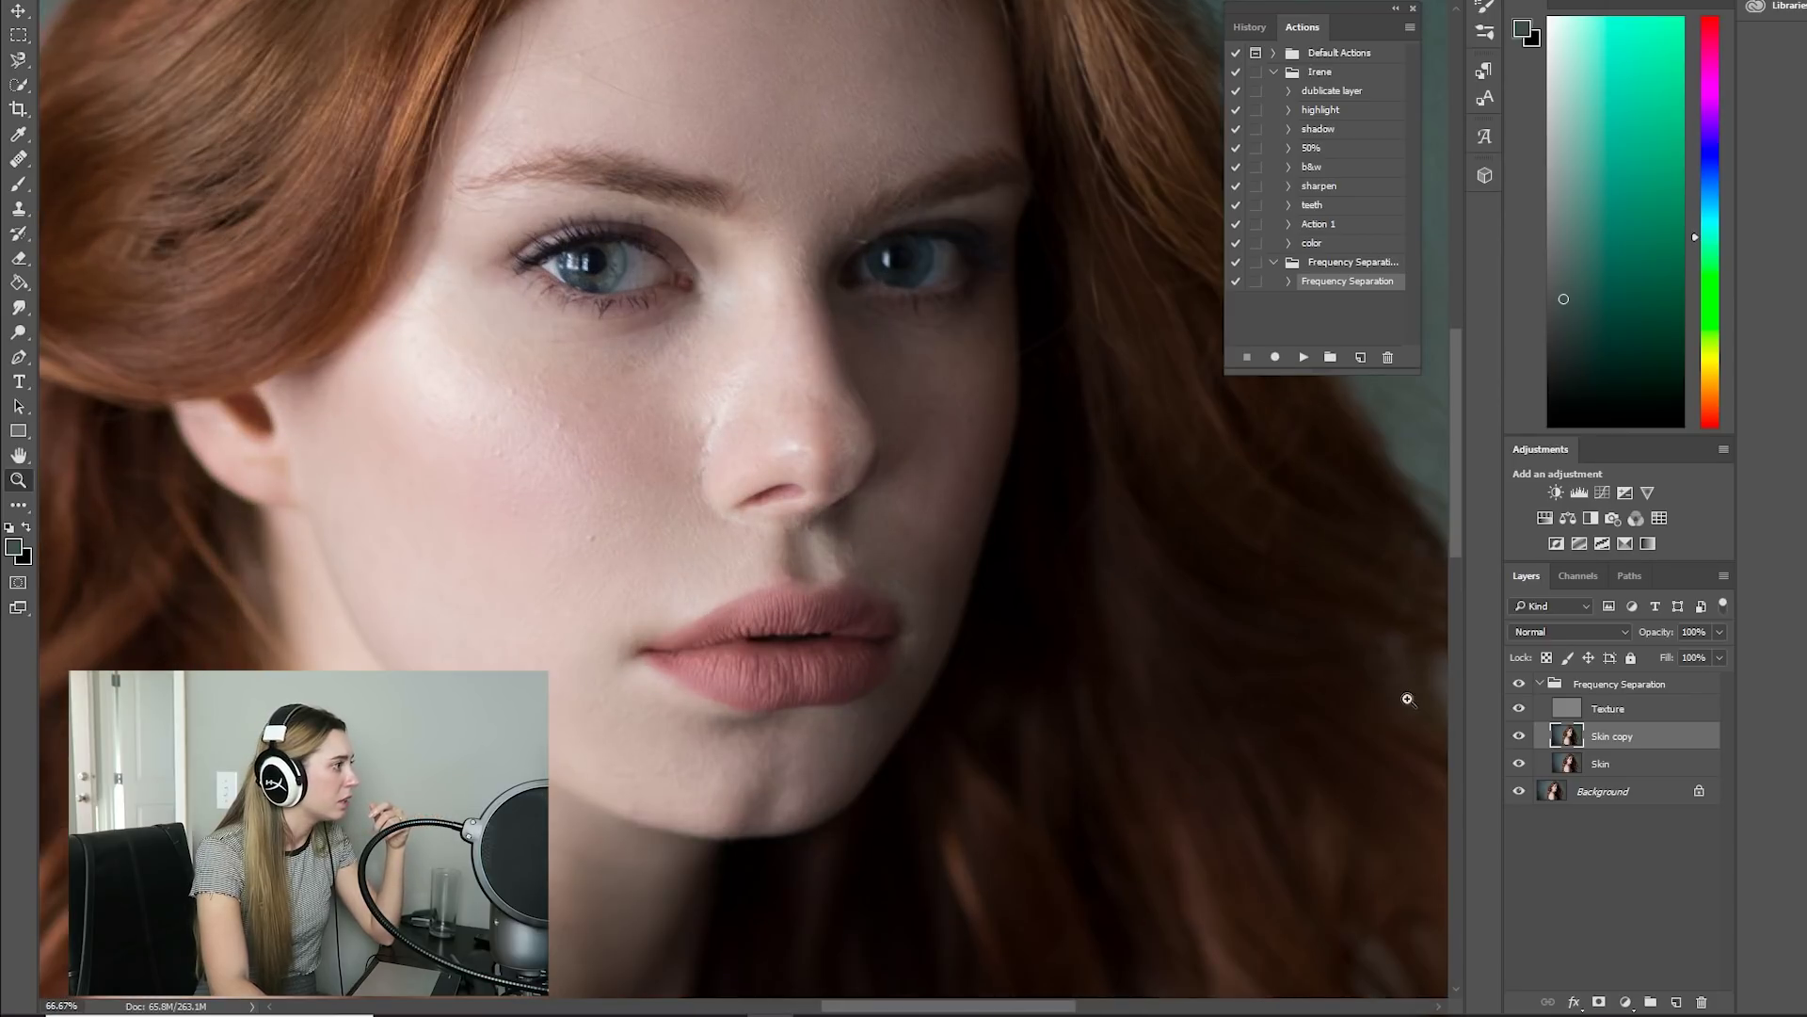
click(1518, 736)
click(1517, 736)
click(1518, 736)
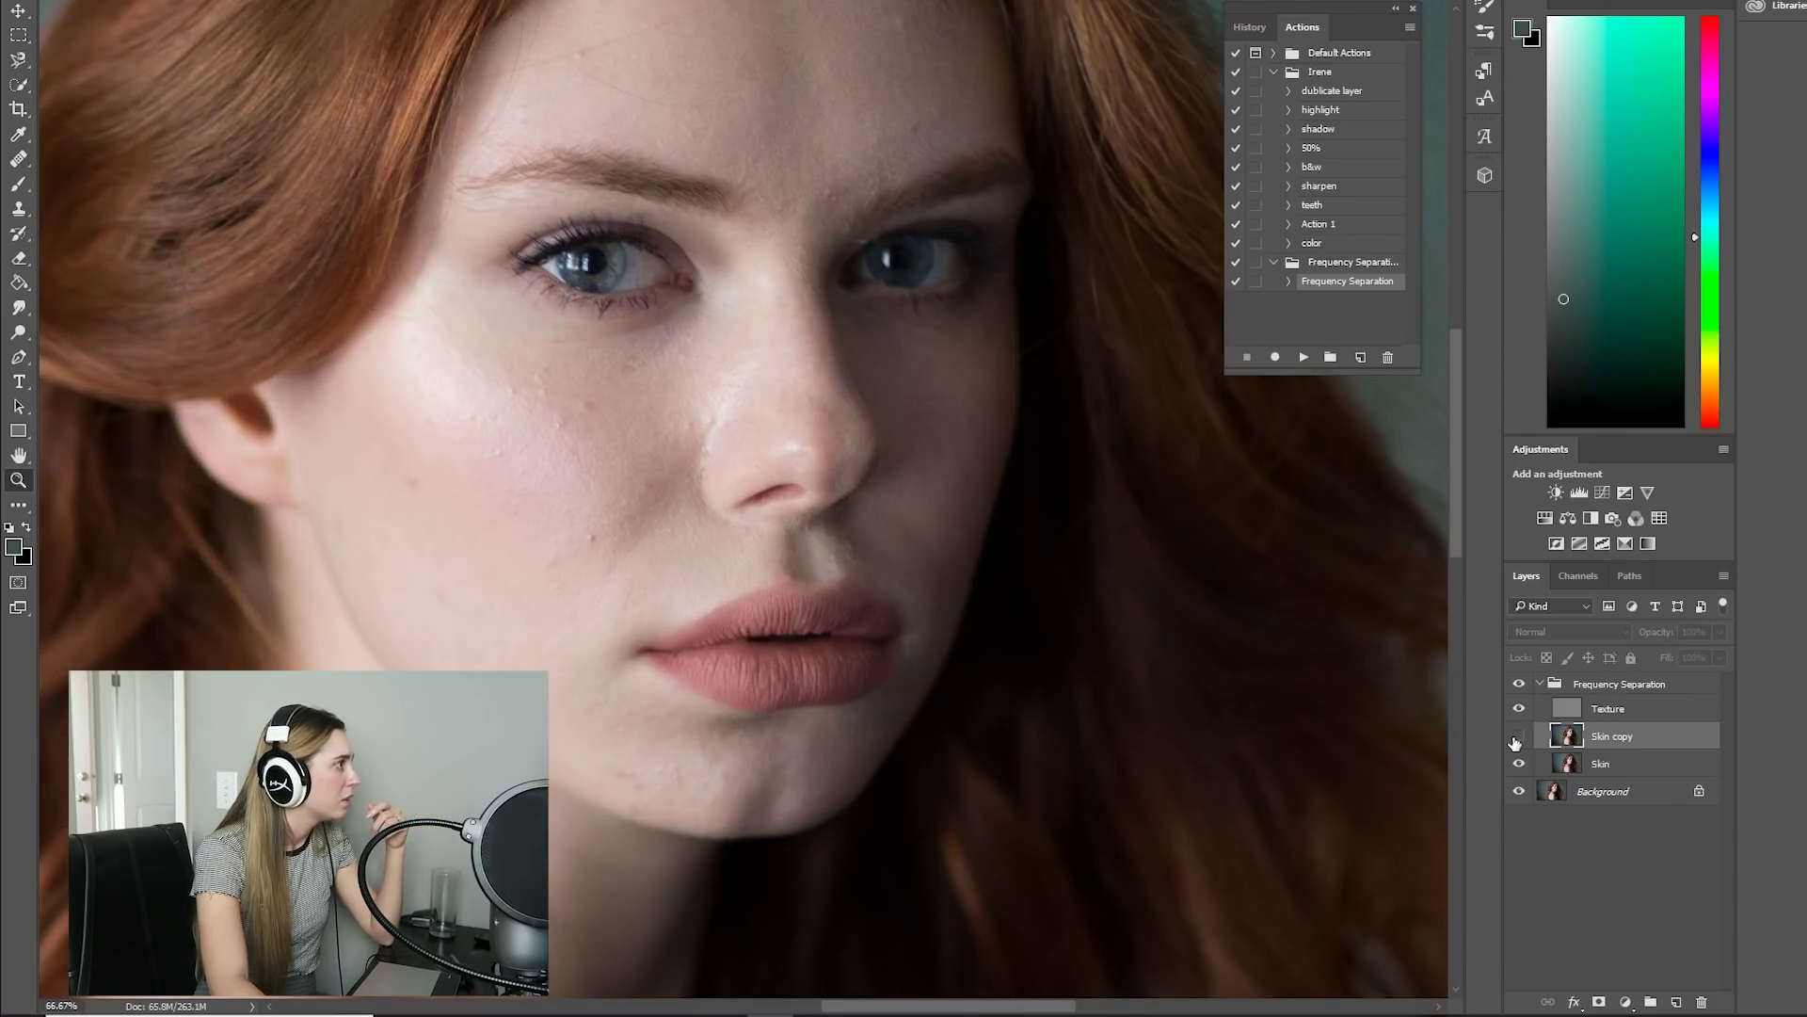
click(1517, 736)
- Add a Photo Filter adjustment layer above the Frequency Separation group
alt+click(402, 239)
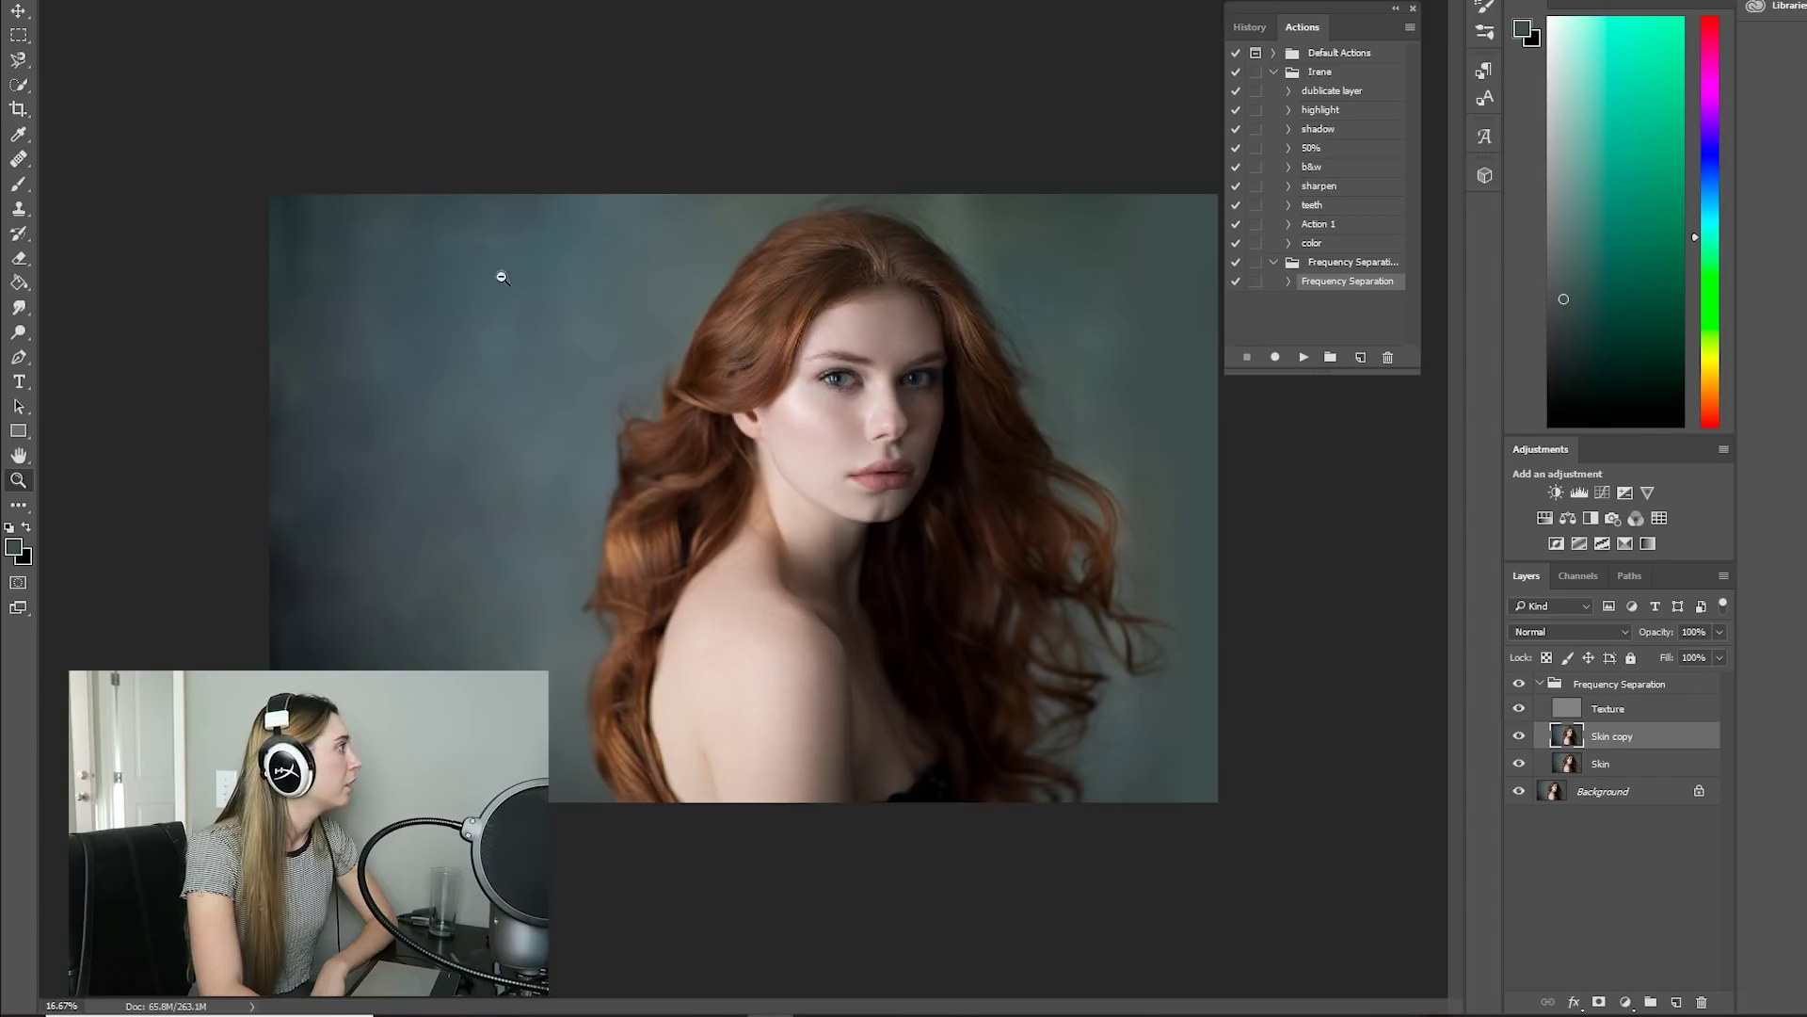
key(alt+l)
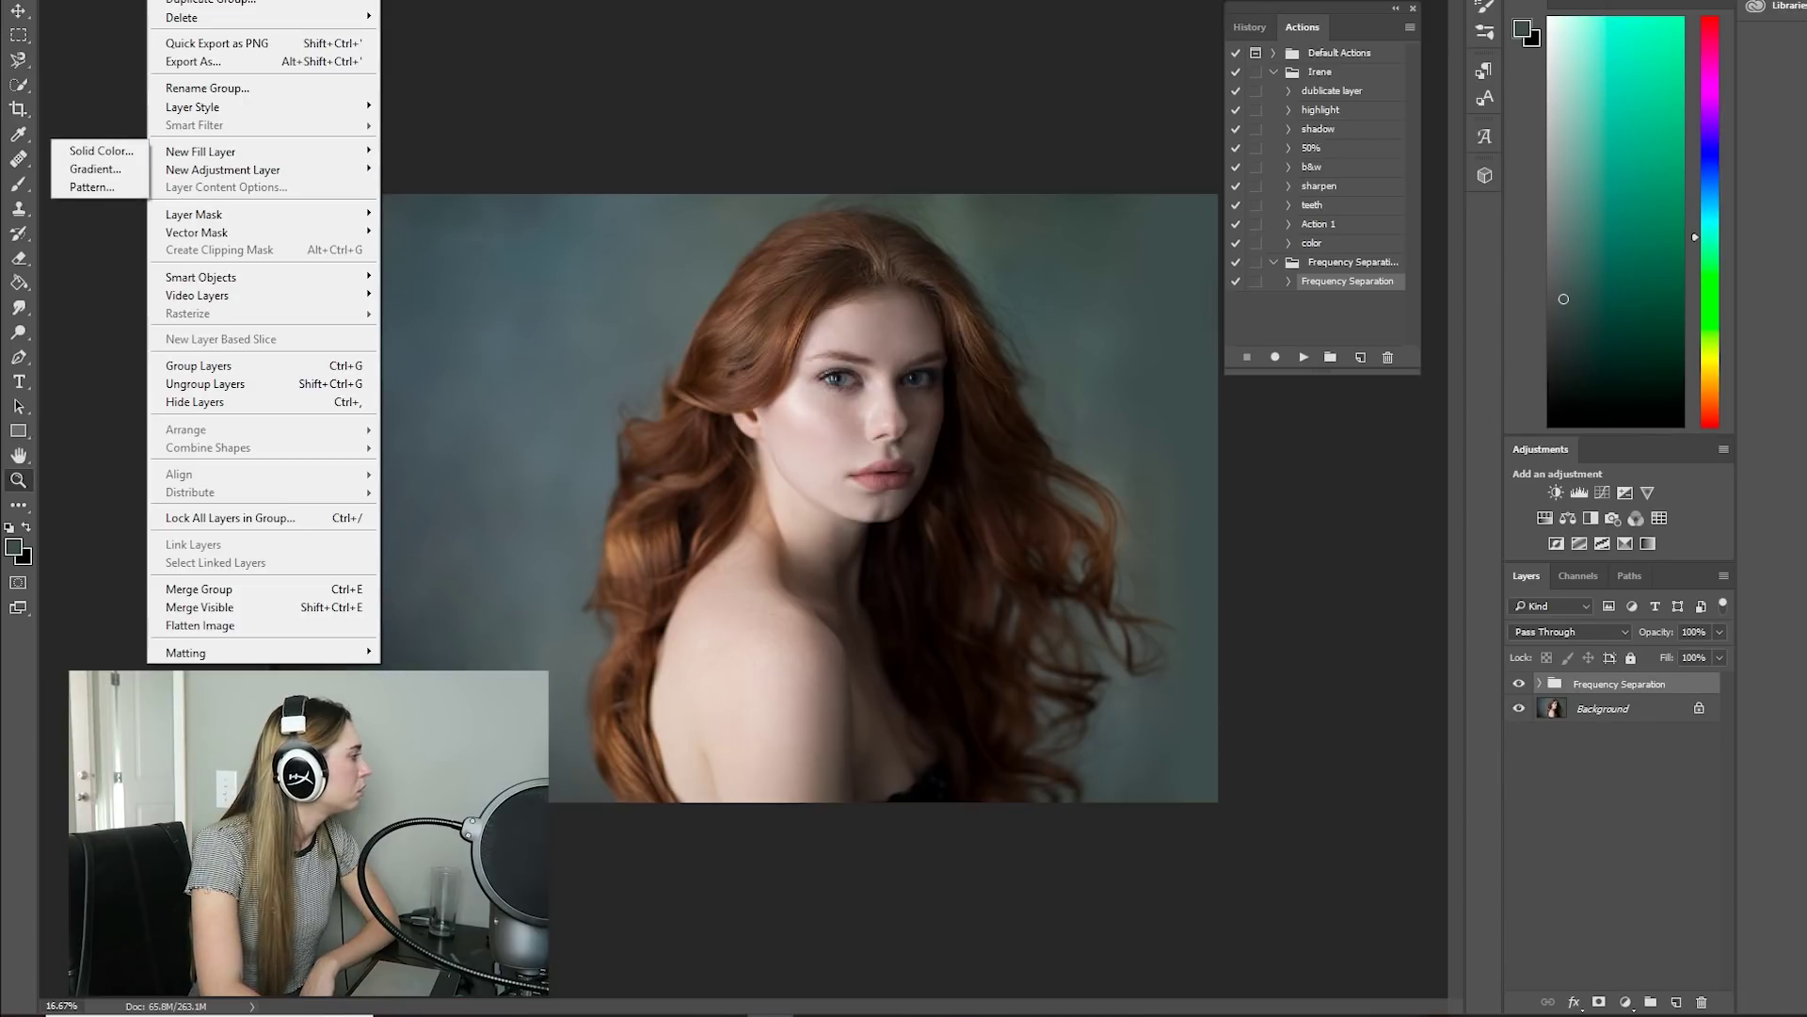
click(1613, 1003)
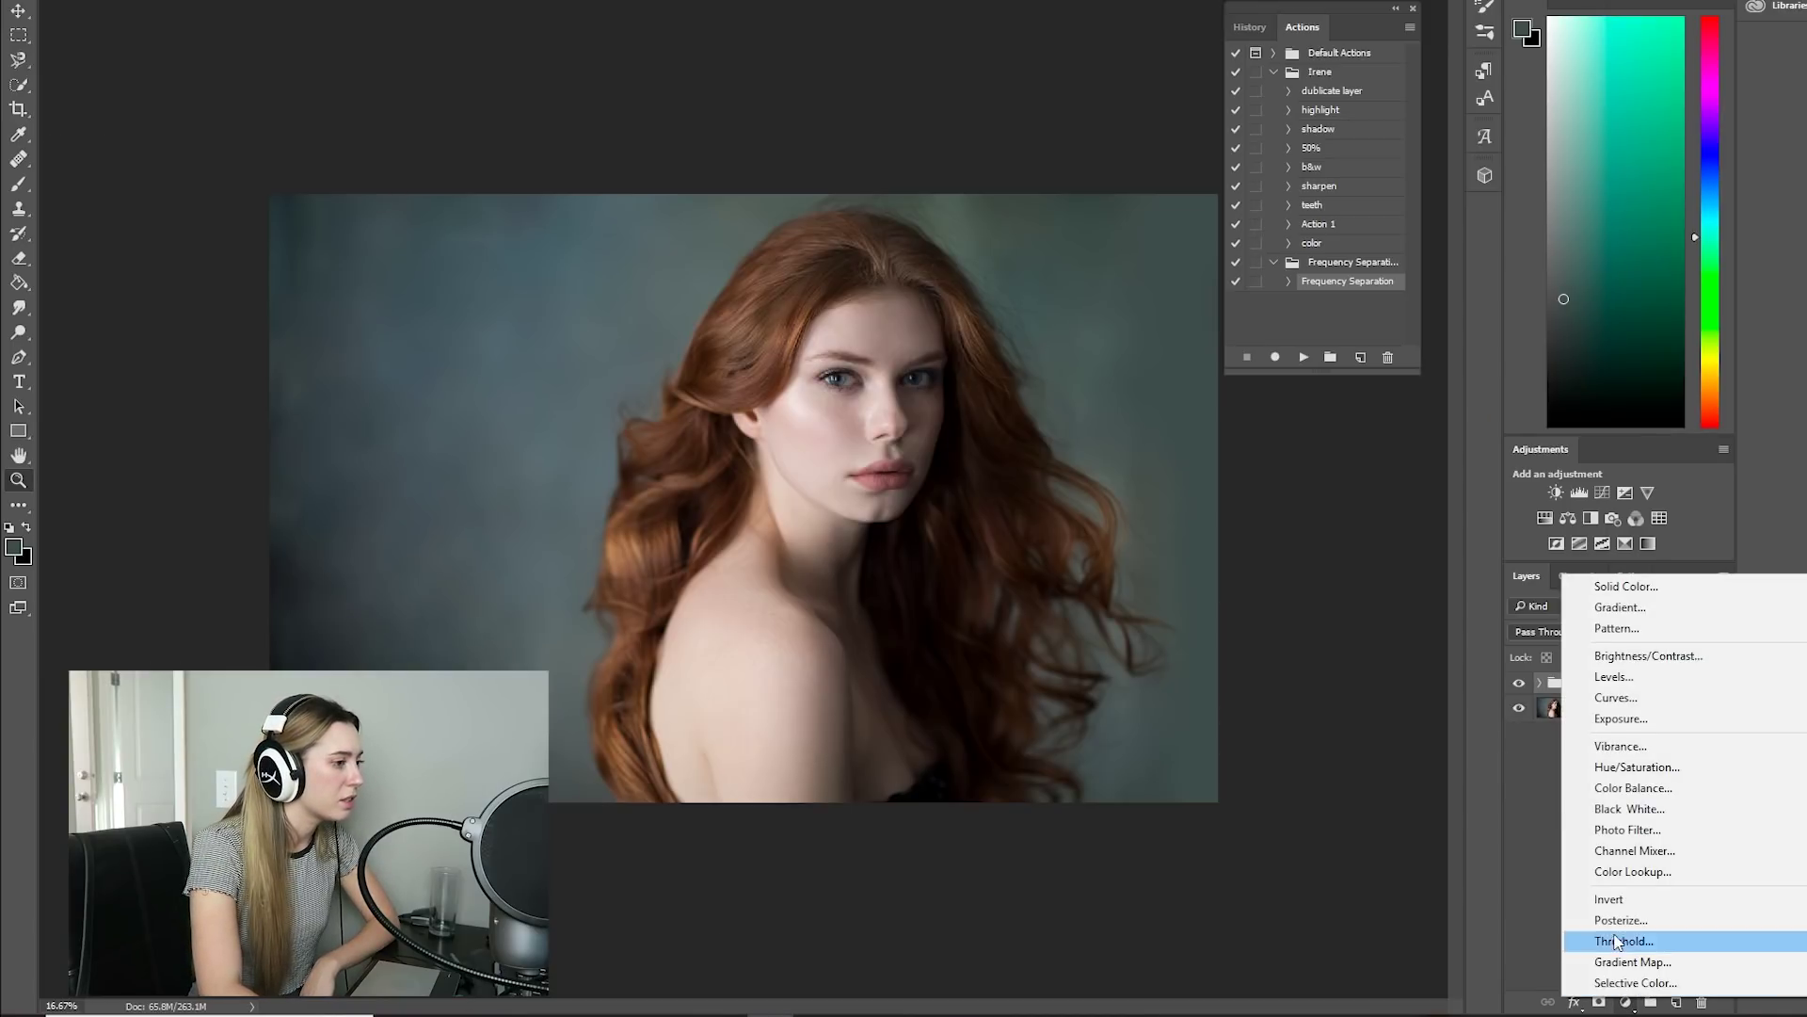
click(1614, 829)
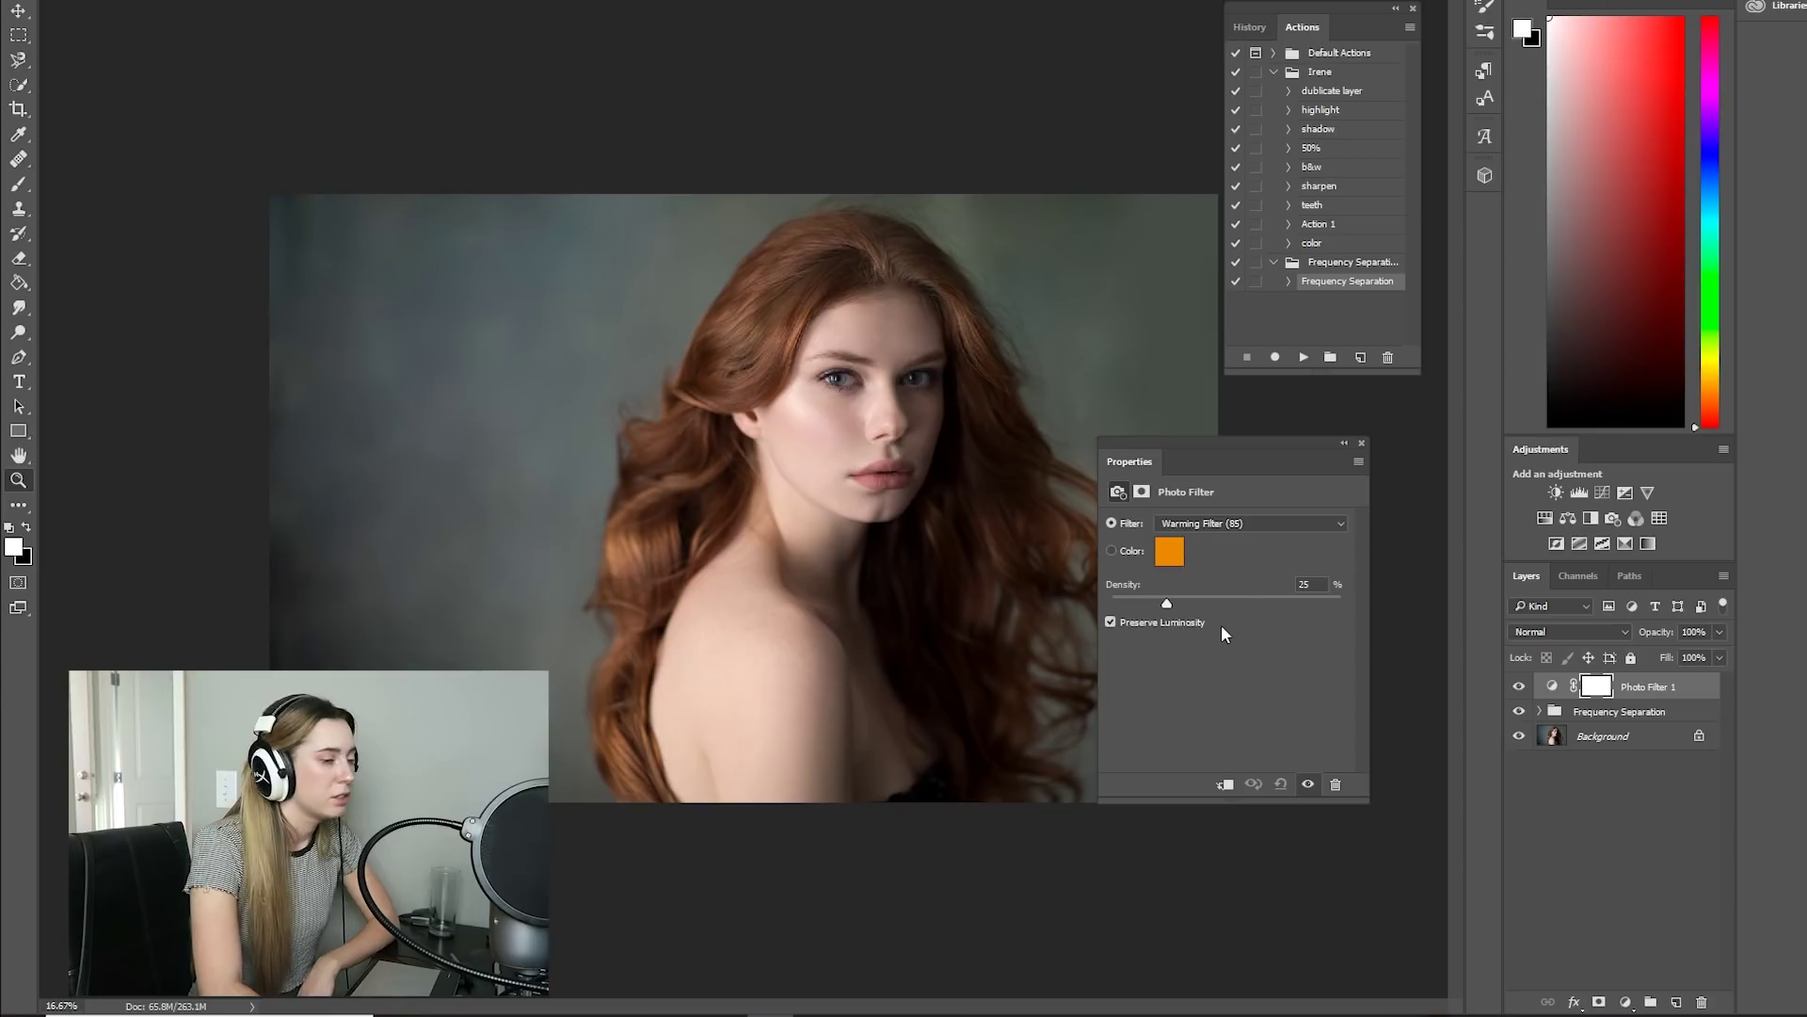
- Try the web colour cc9900 as the custom colour of the photo filter
click(1172, 559)
click(1182, 552)
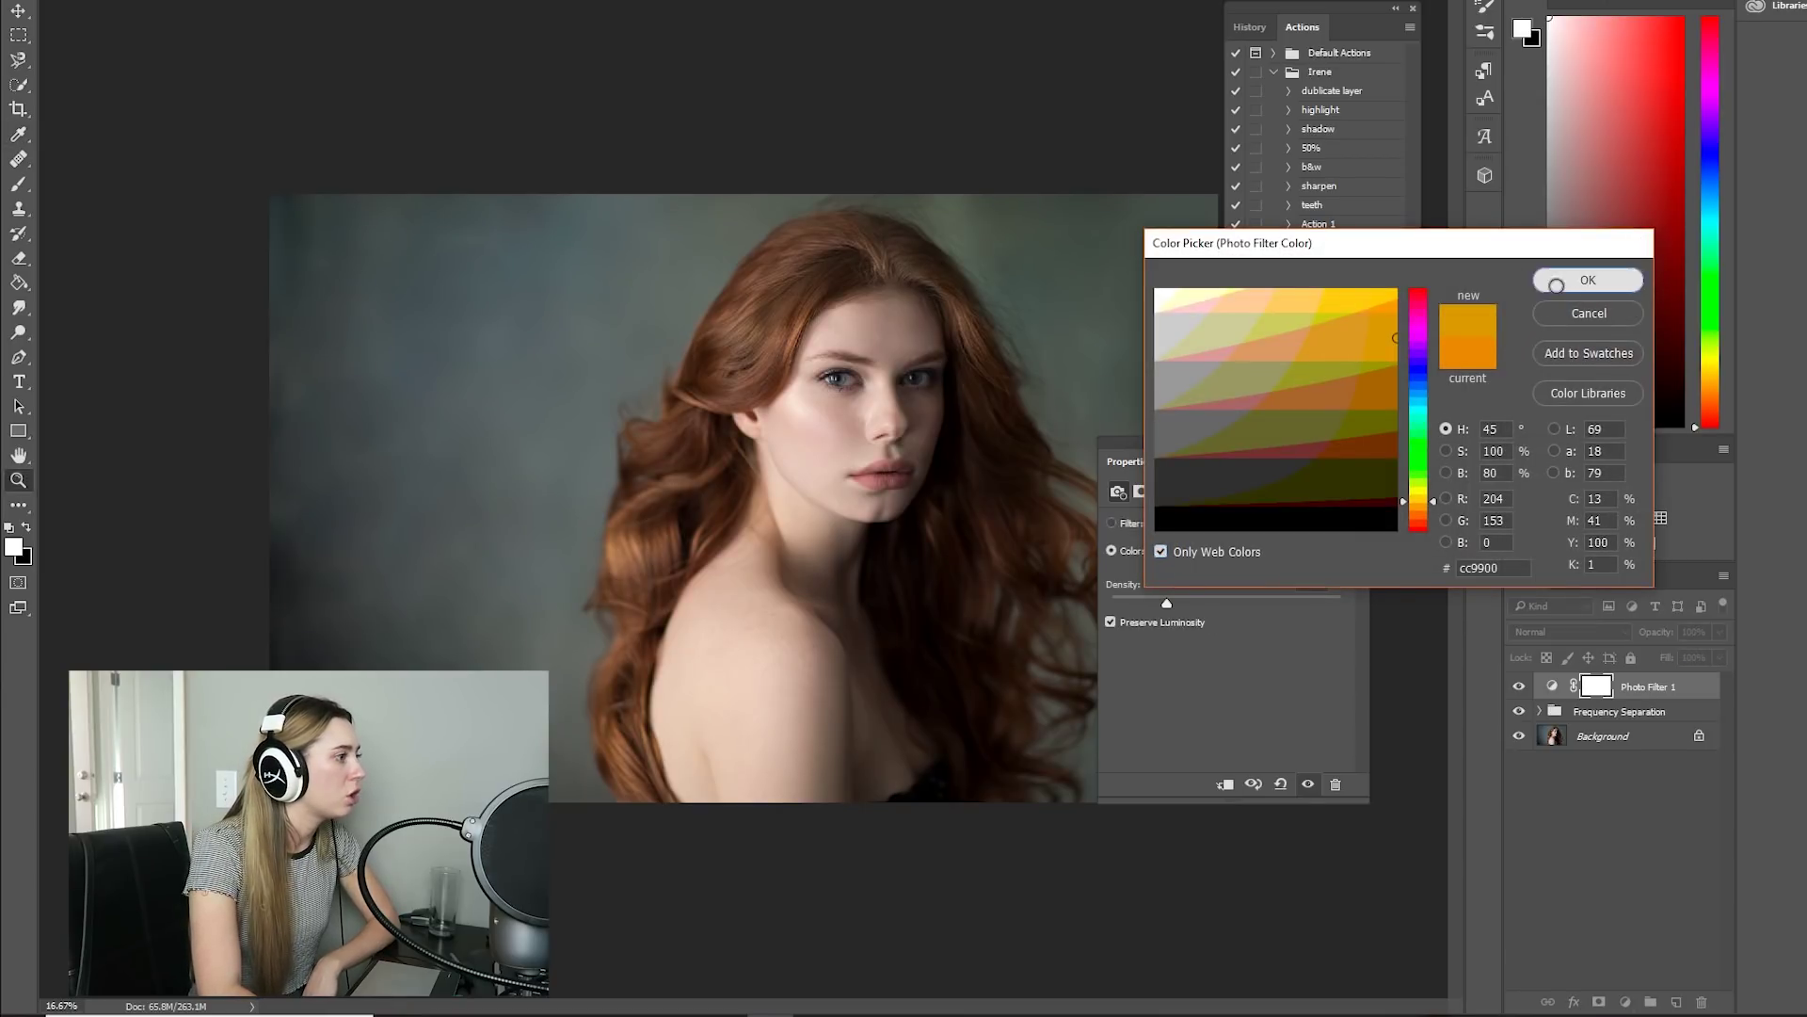
click(1586, 280)
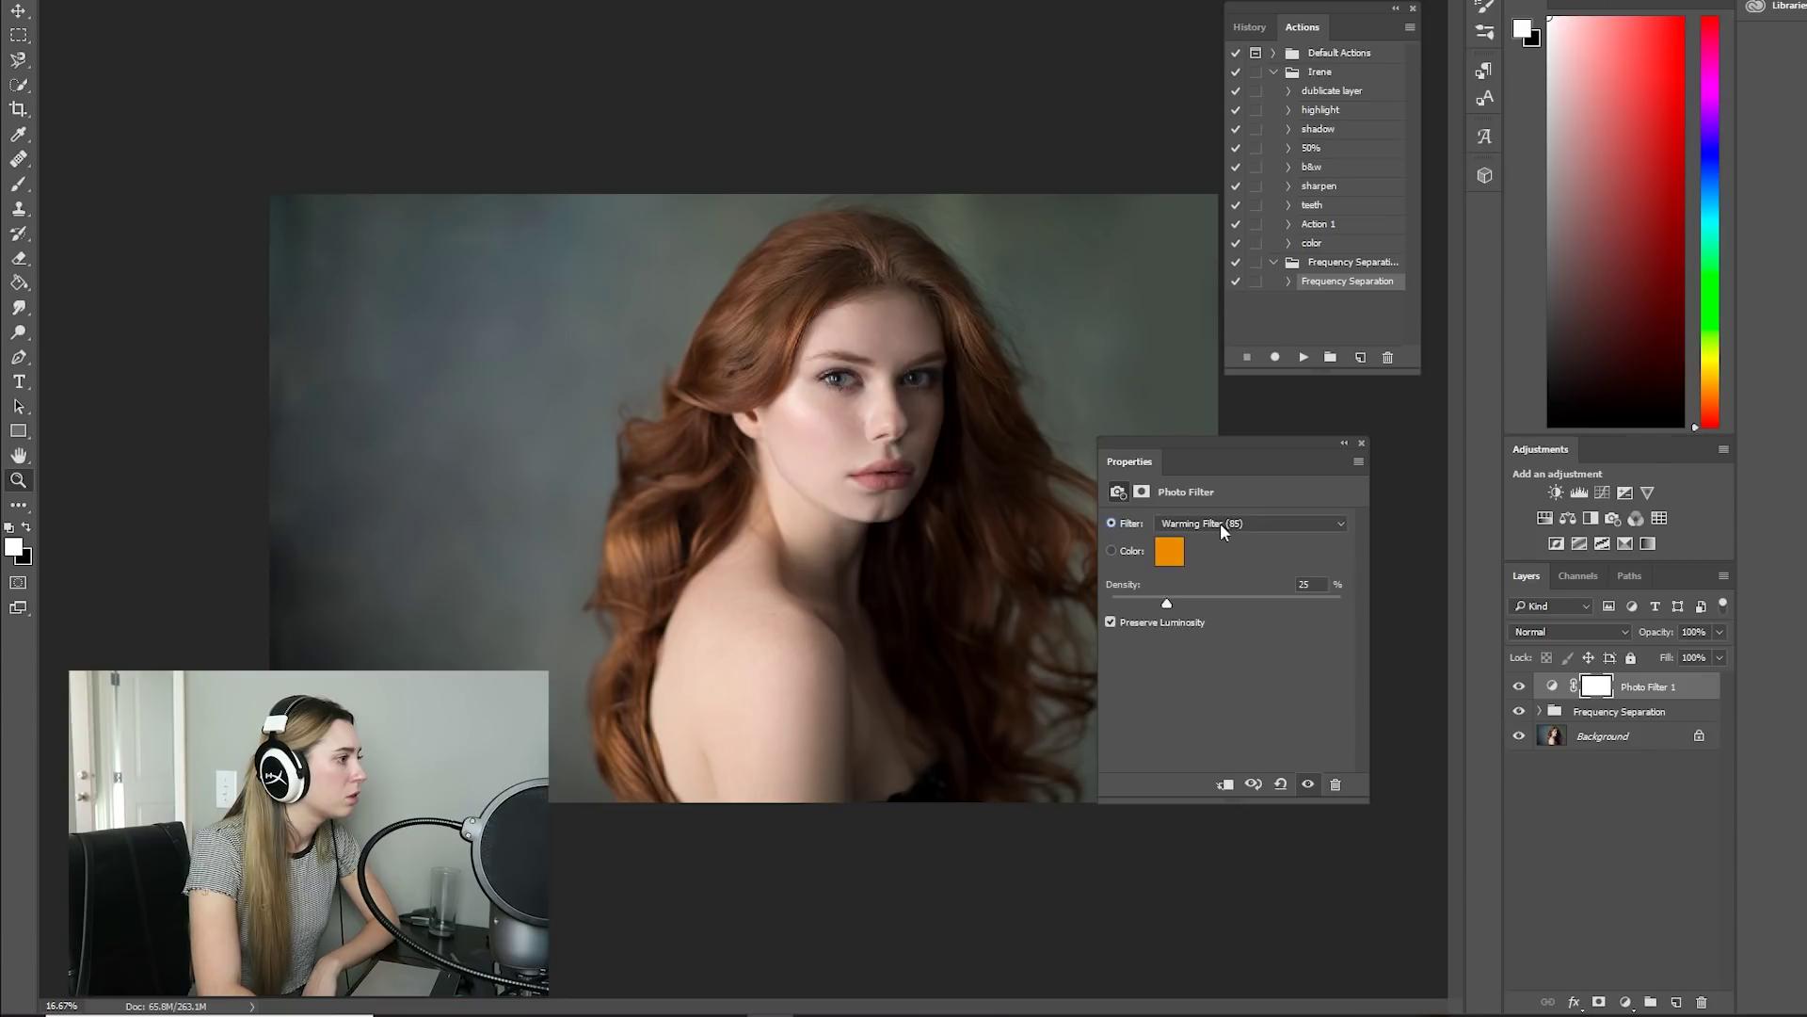
- Switch the photo filter to the Blue preset, consult the YouTube tutorial for its density, and set the density to 50% in Photoshop
click(1221, 525)
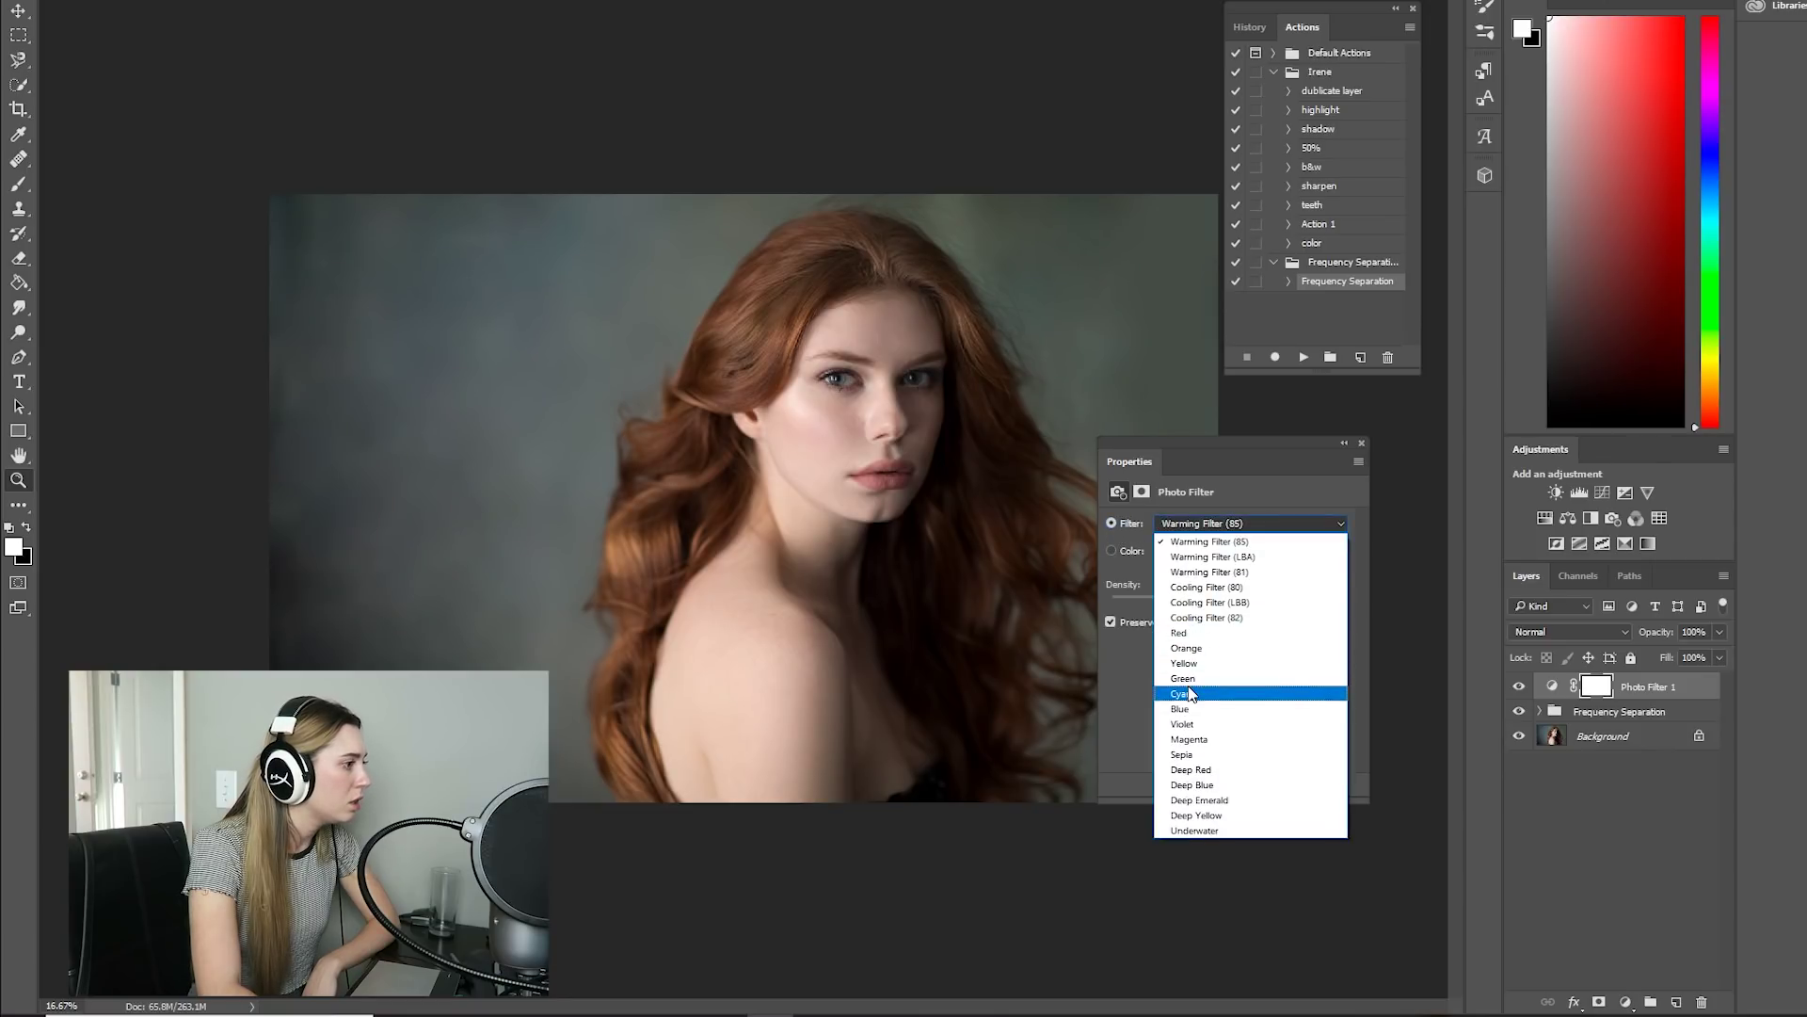
click(1186, 709)
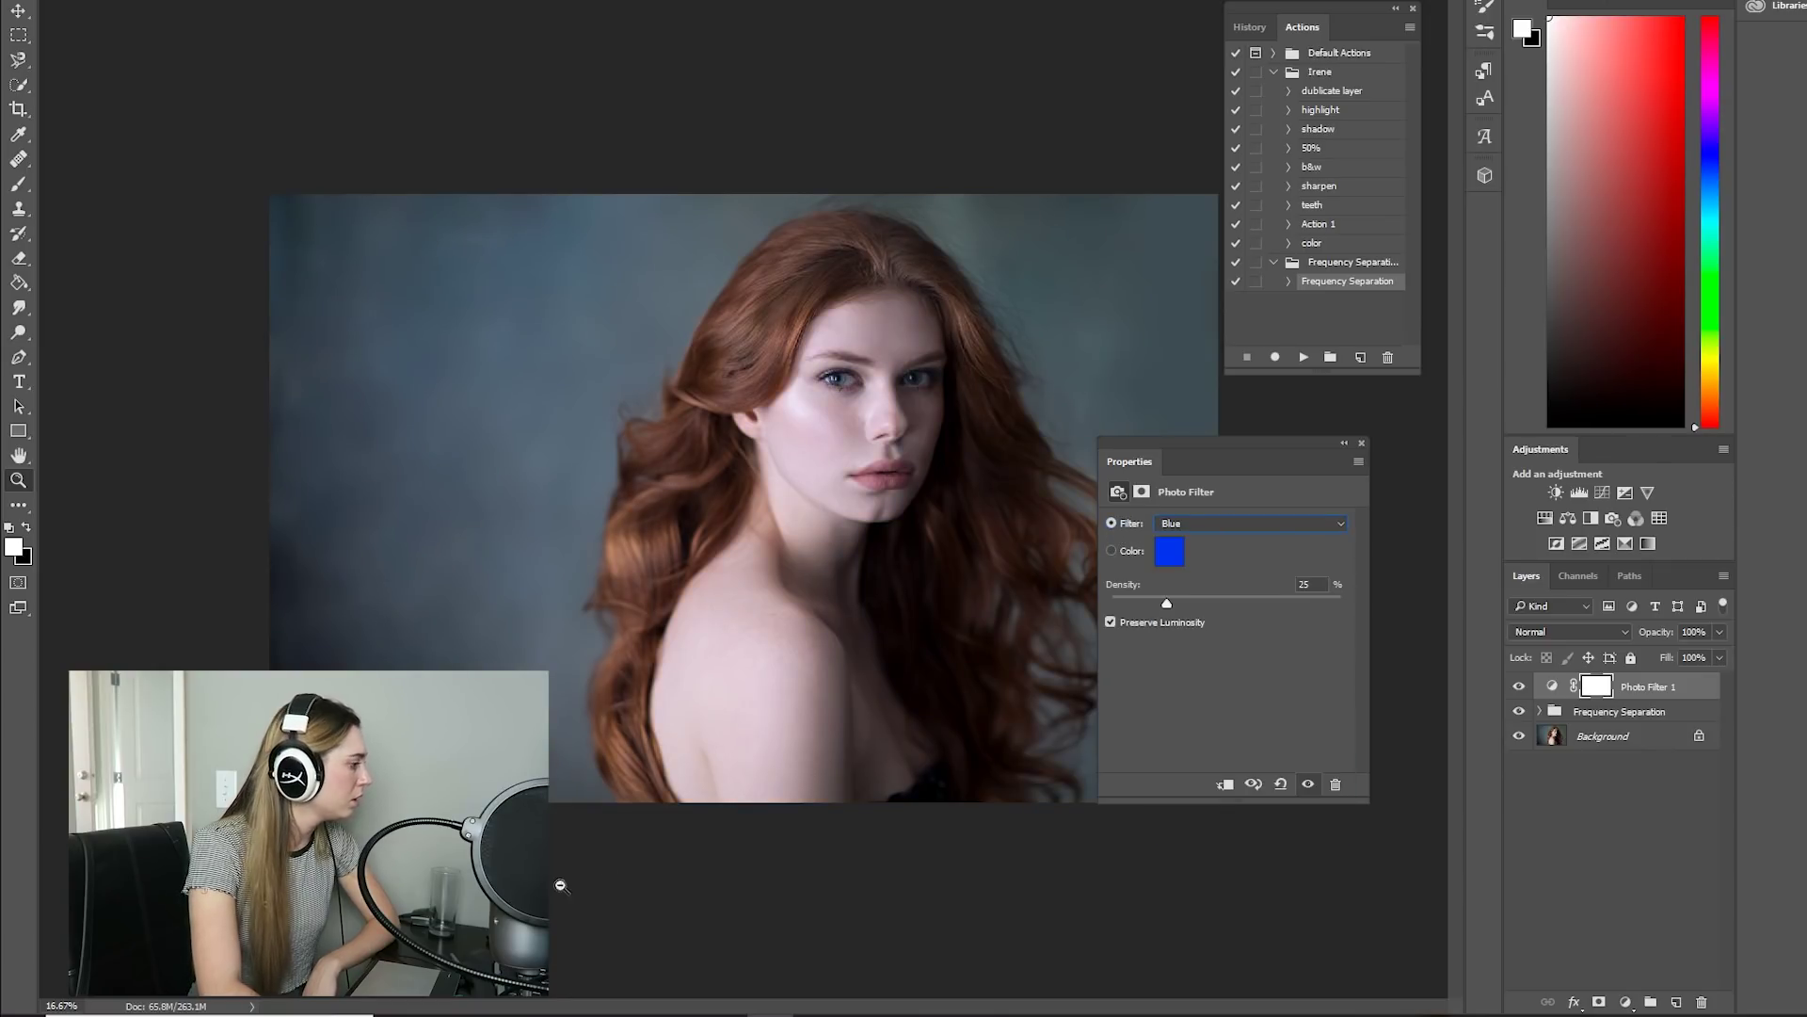
key(alt+Tab)
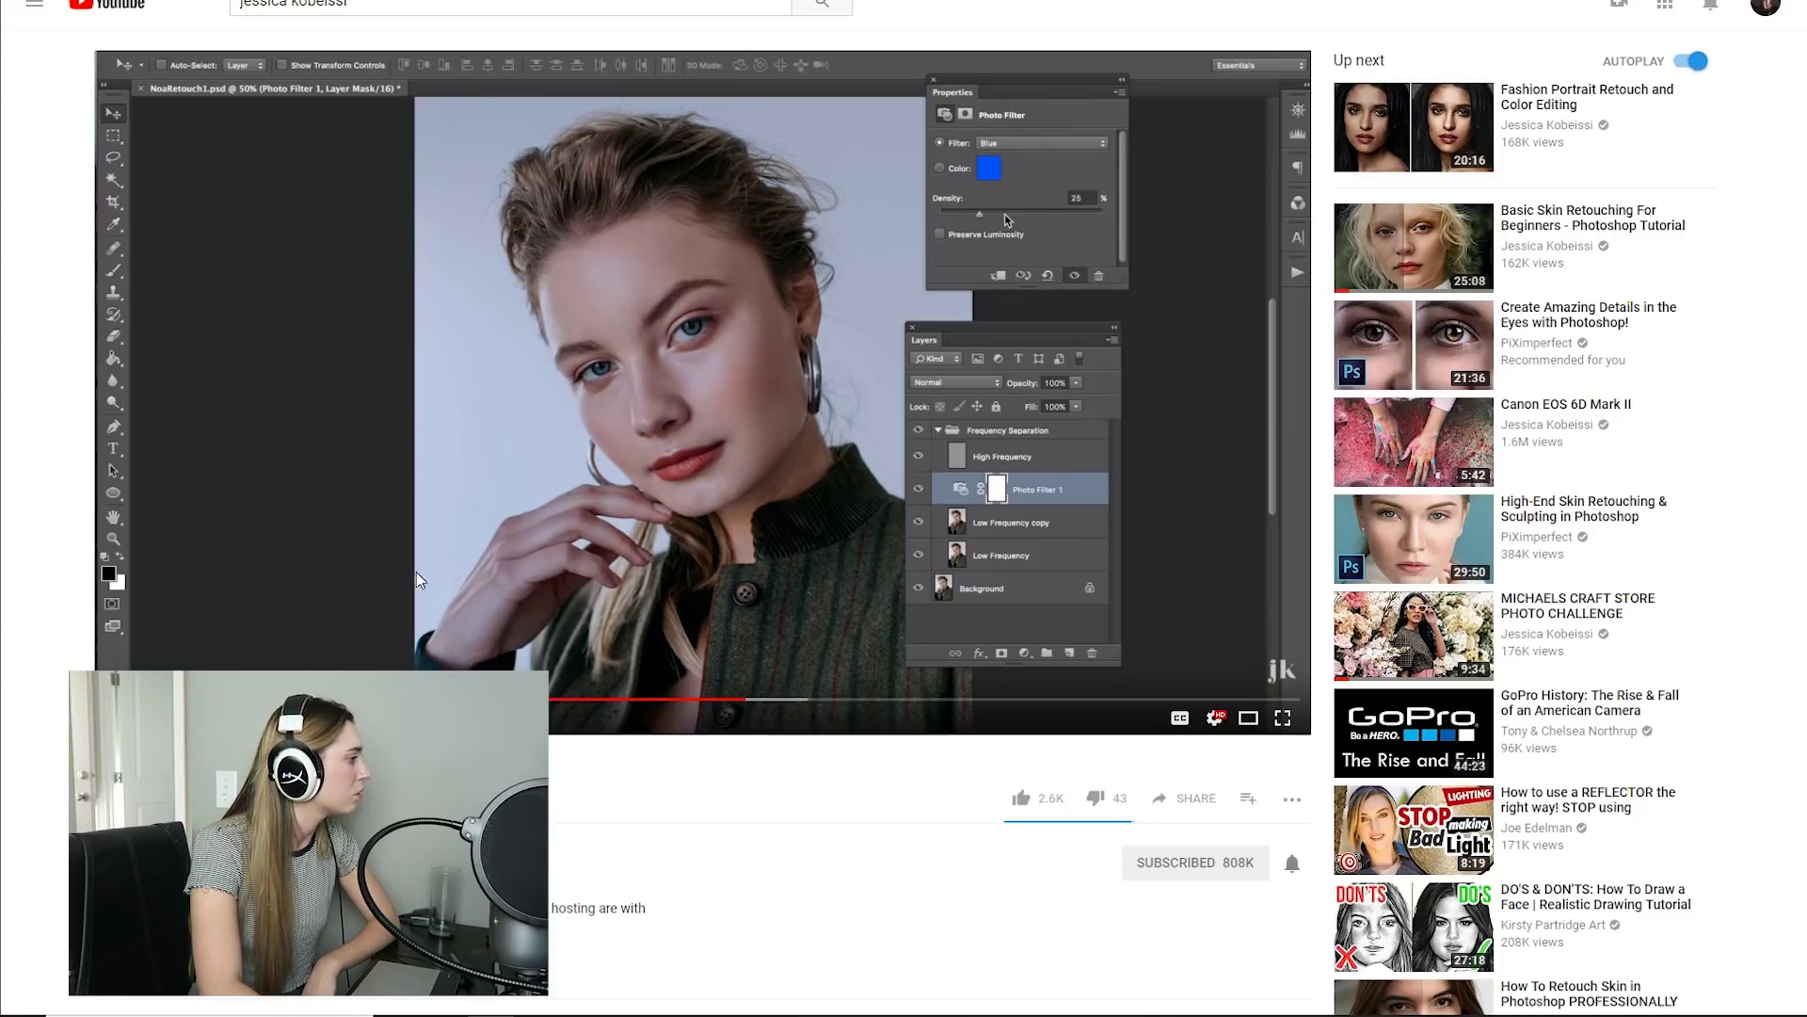
click(420, 579)
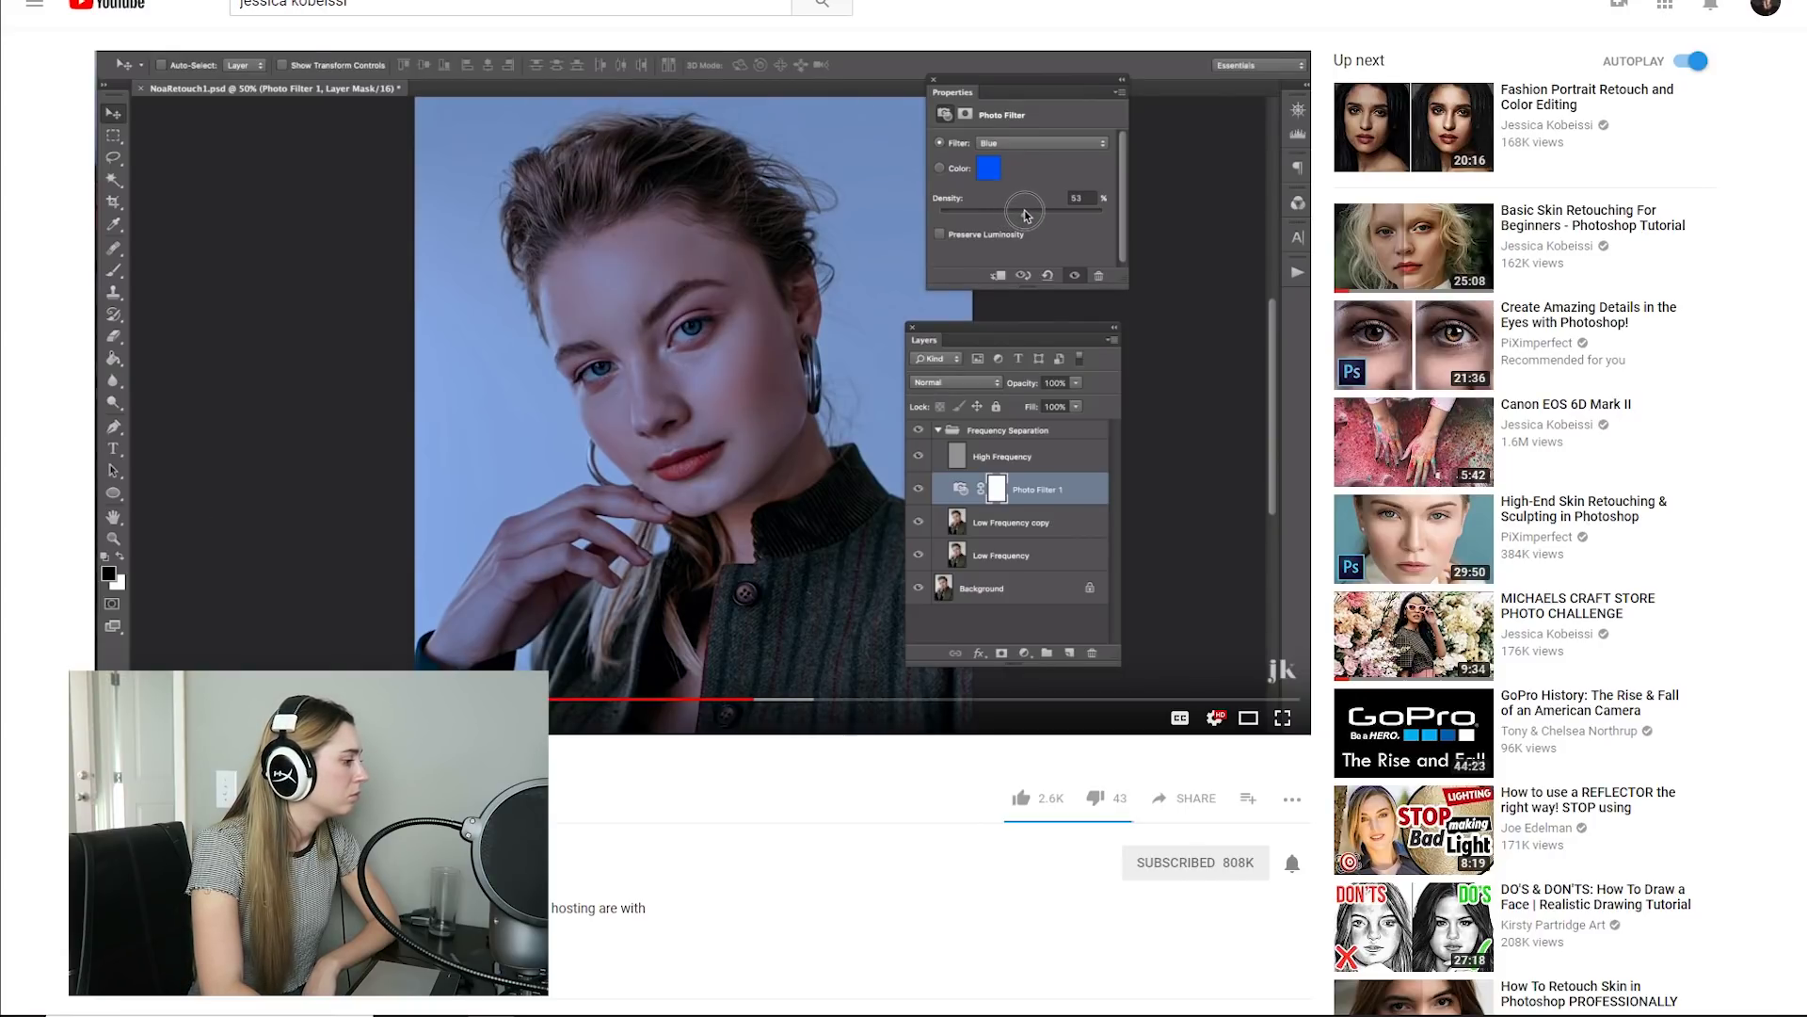
click(756, 1015)
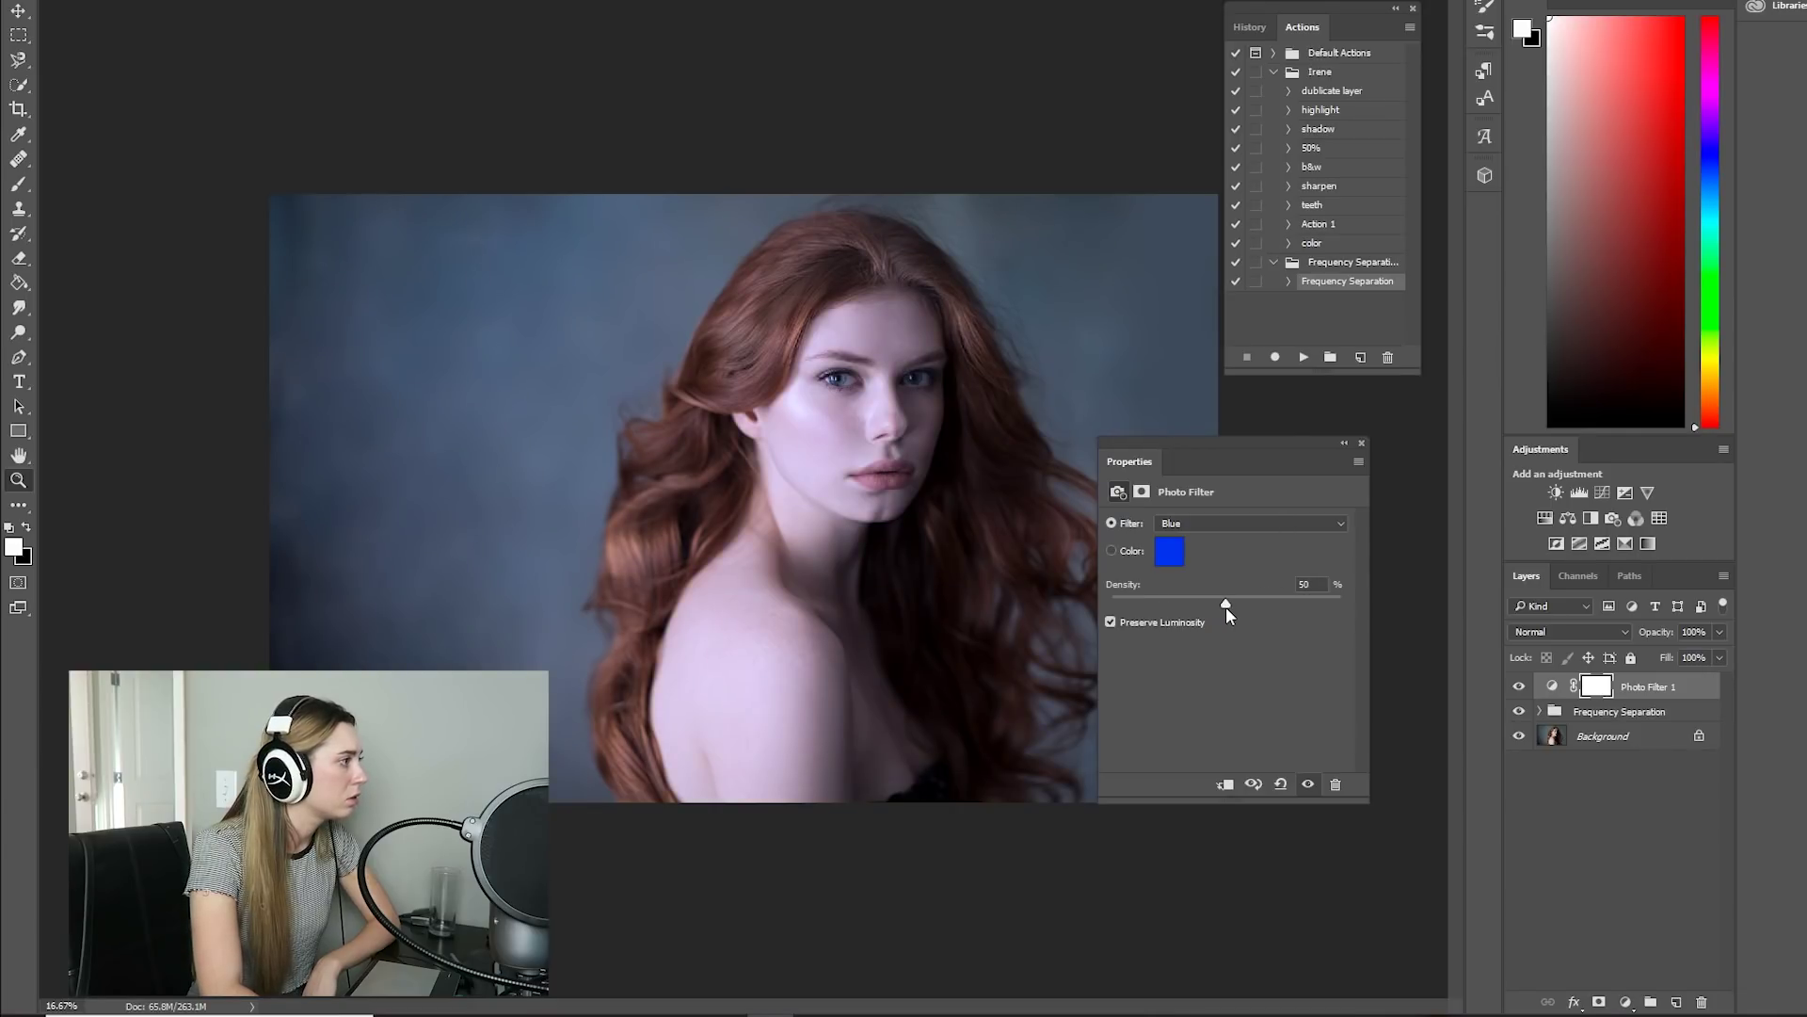
- Recheck the density in the YouTube tutorial and set the photo filter's density to 51% in Photoshop
click(489, 1014)
click(568, 471)
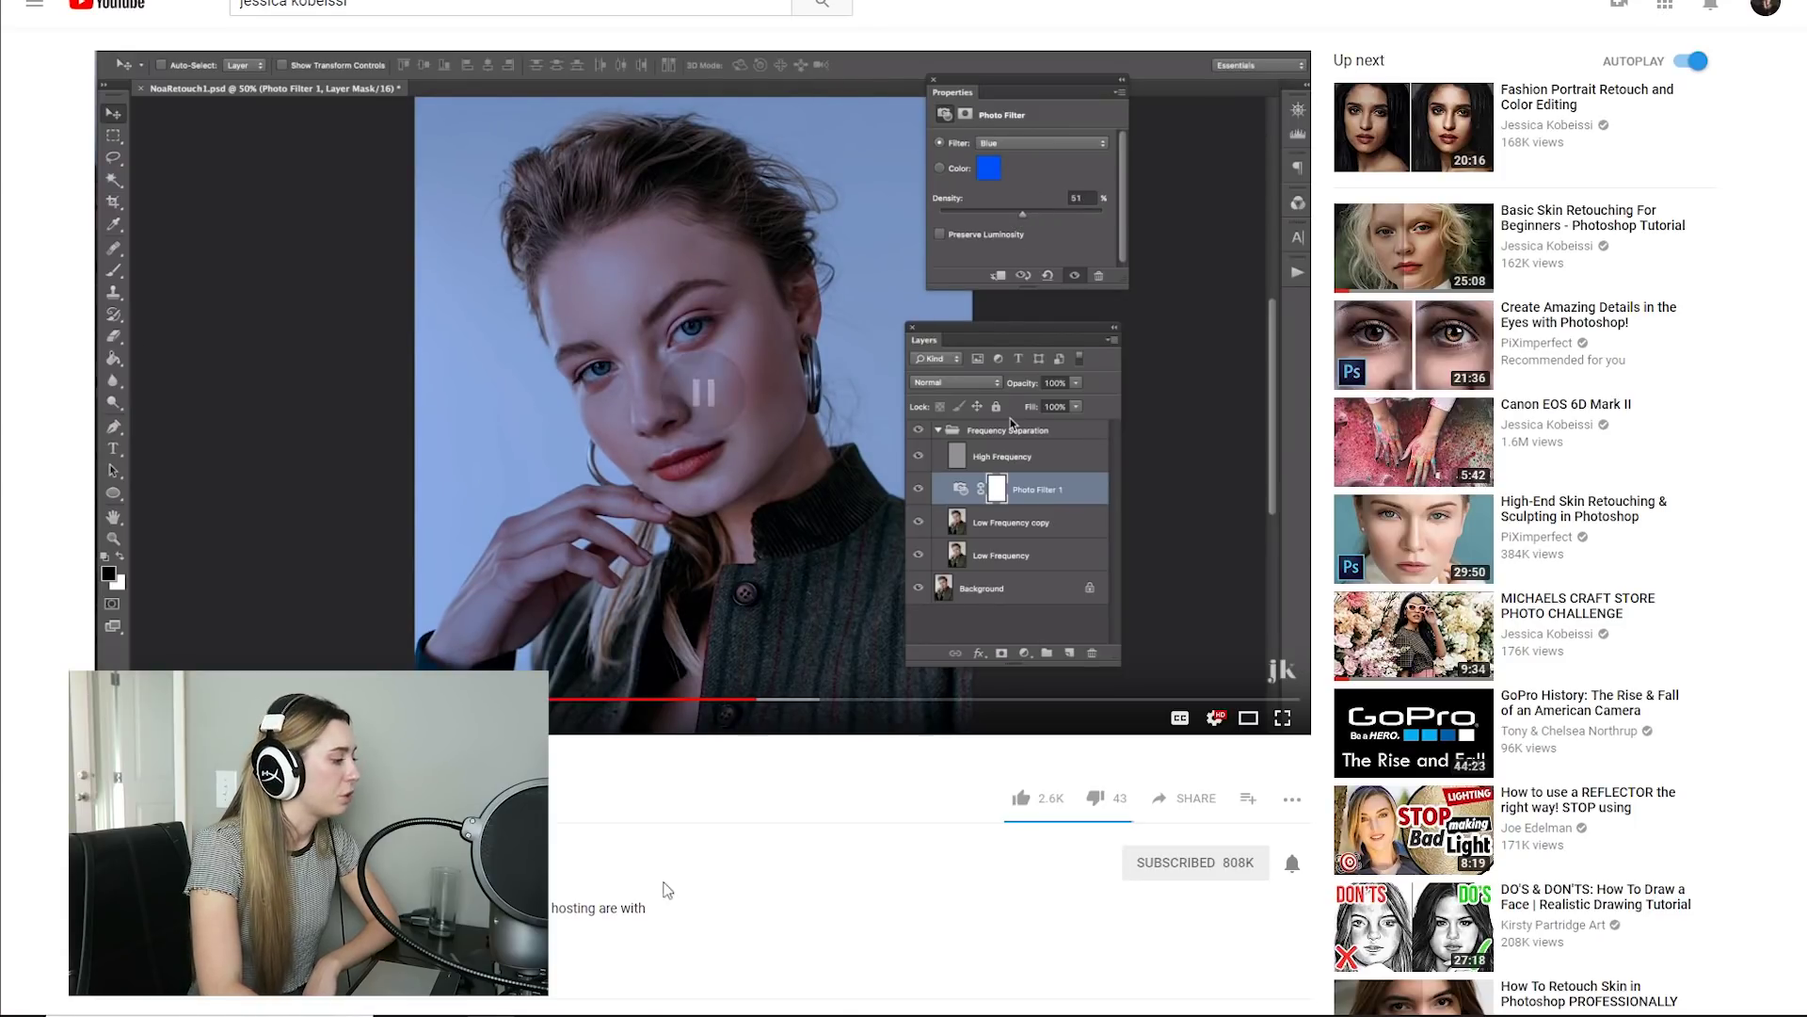
key(alt+Tab)
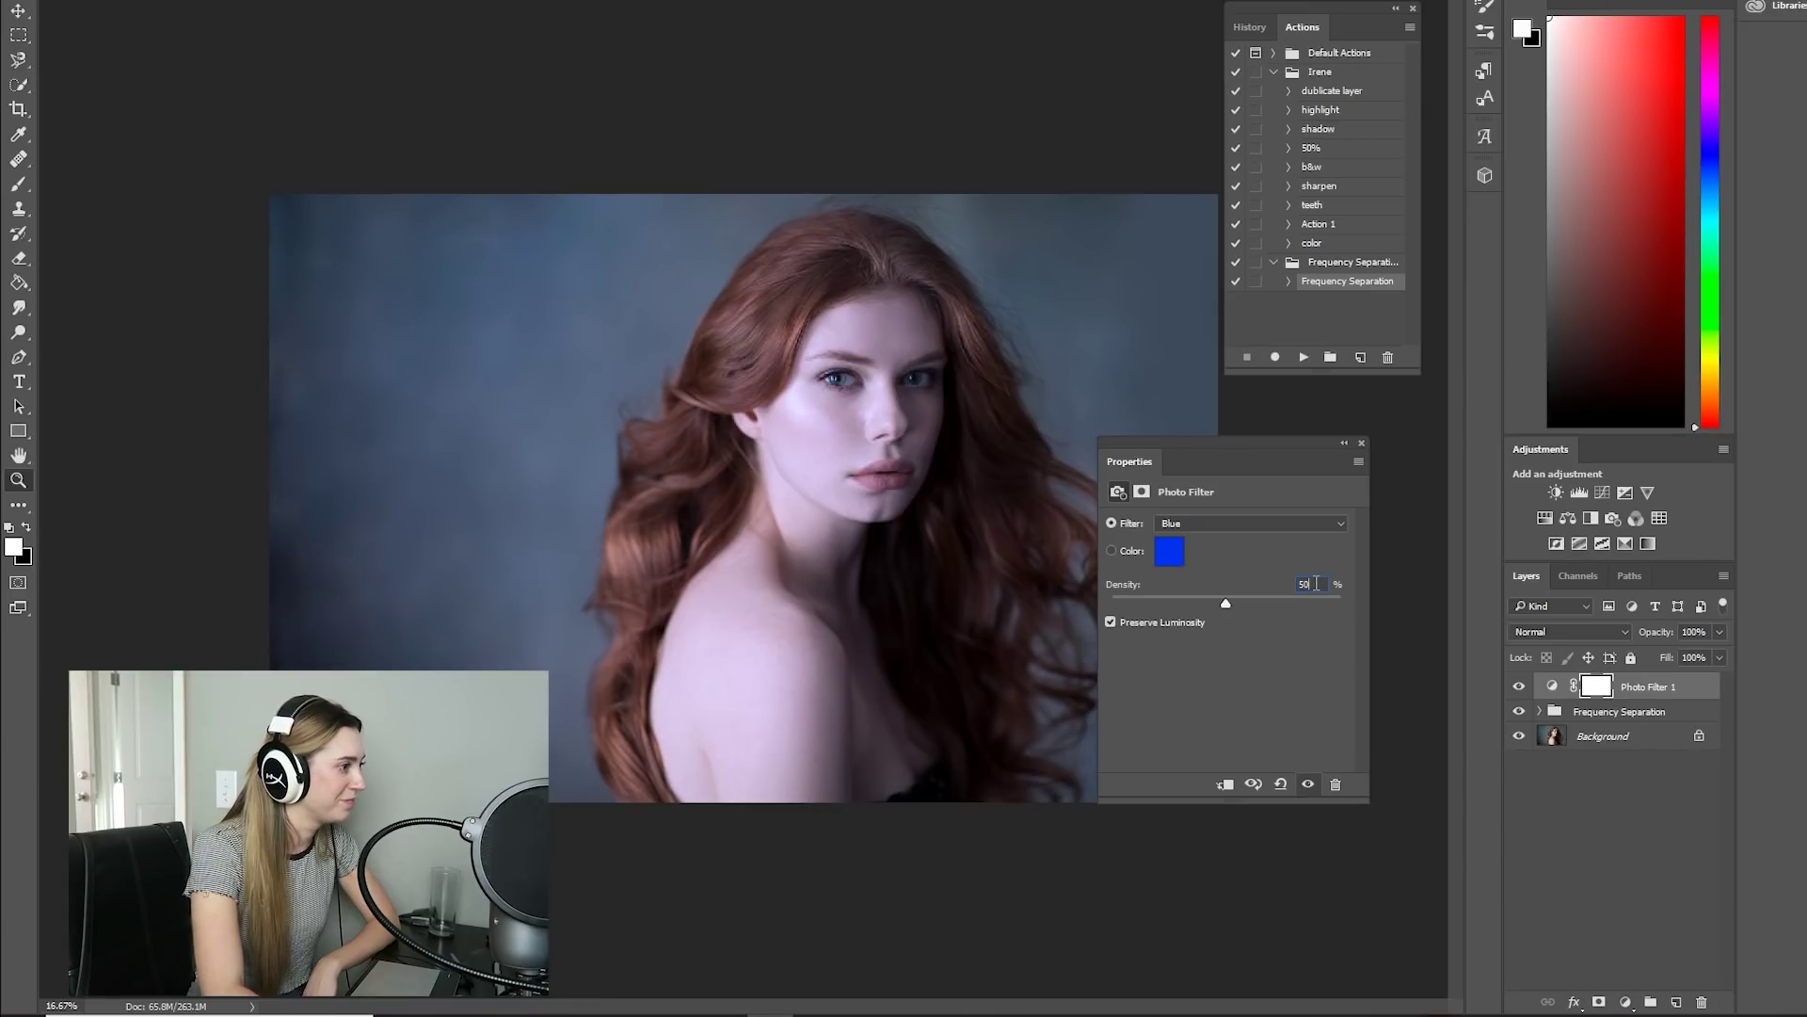
key(BackSpace)
text(1)
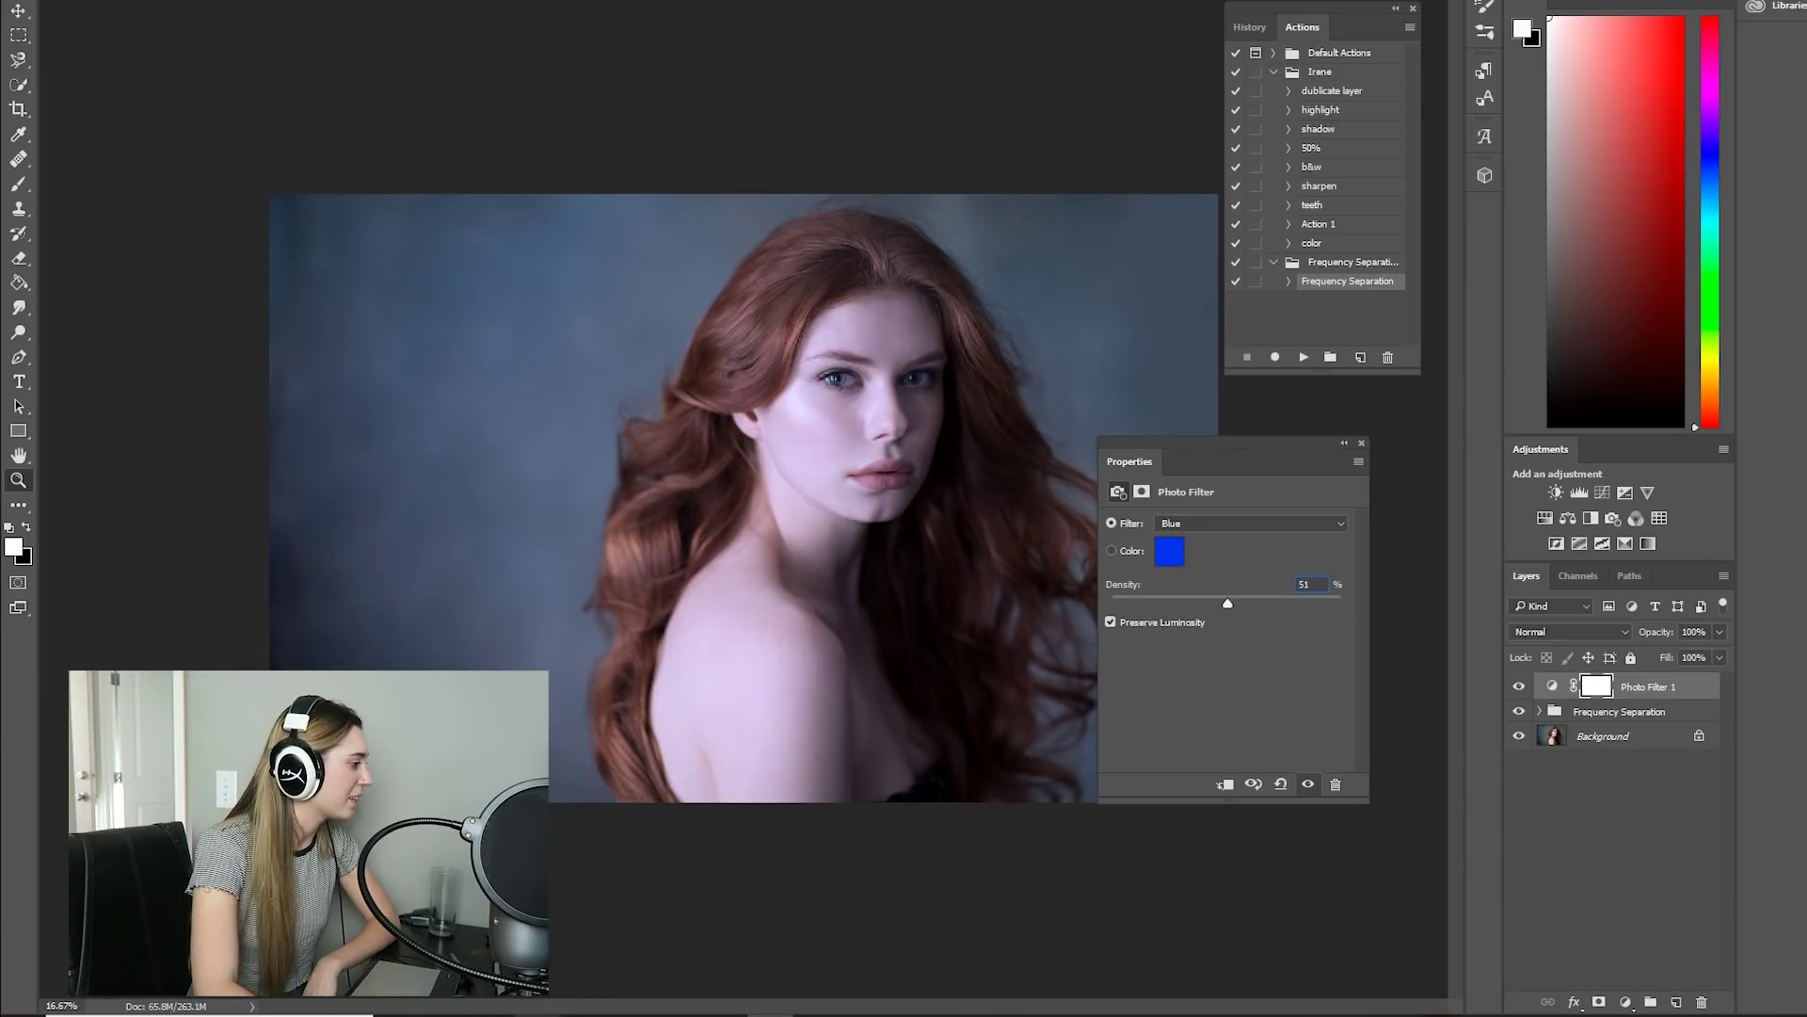
- Play the next part of the YouTube tutorial and examine how the Photo Filter layer is placed and its opacity set
click(489, 1015)
click(486, 368)
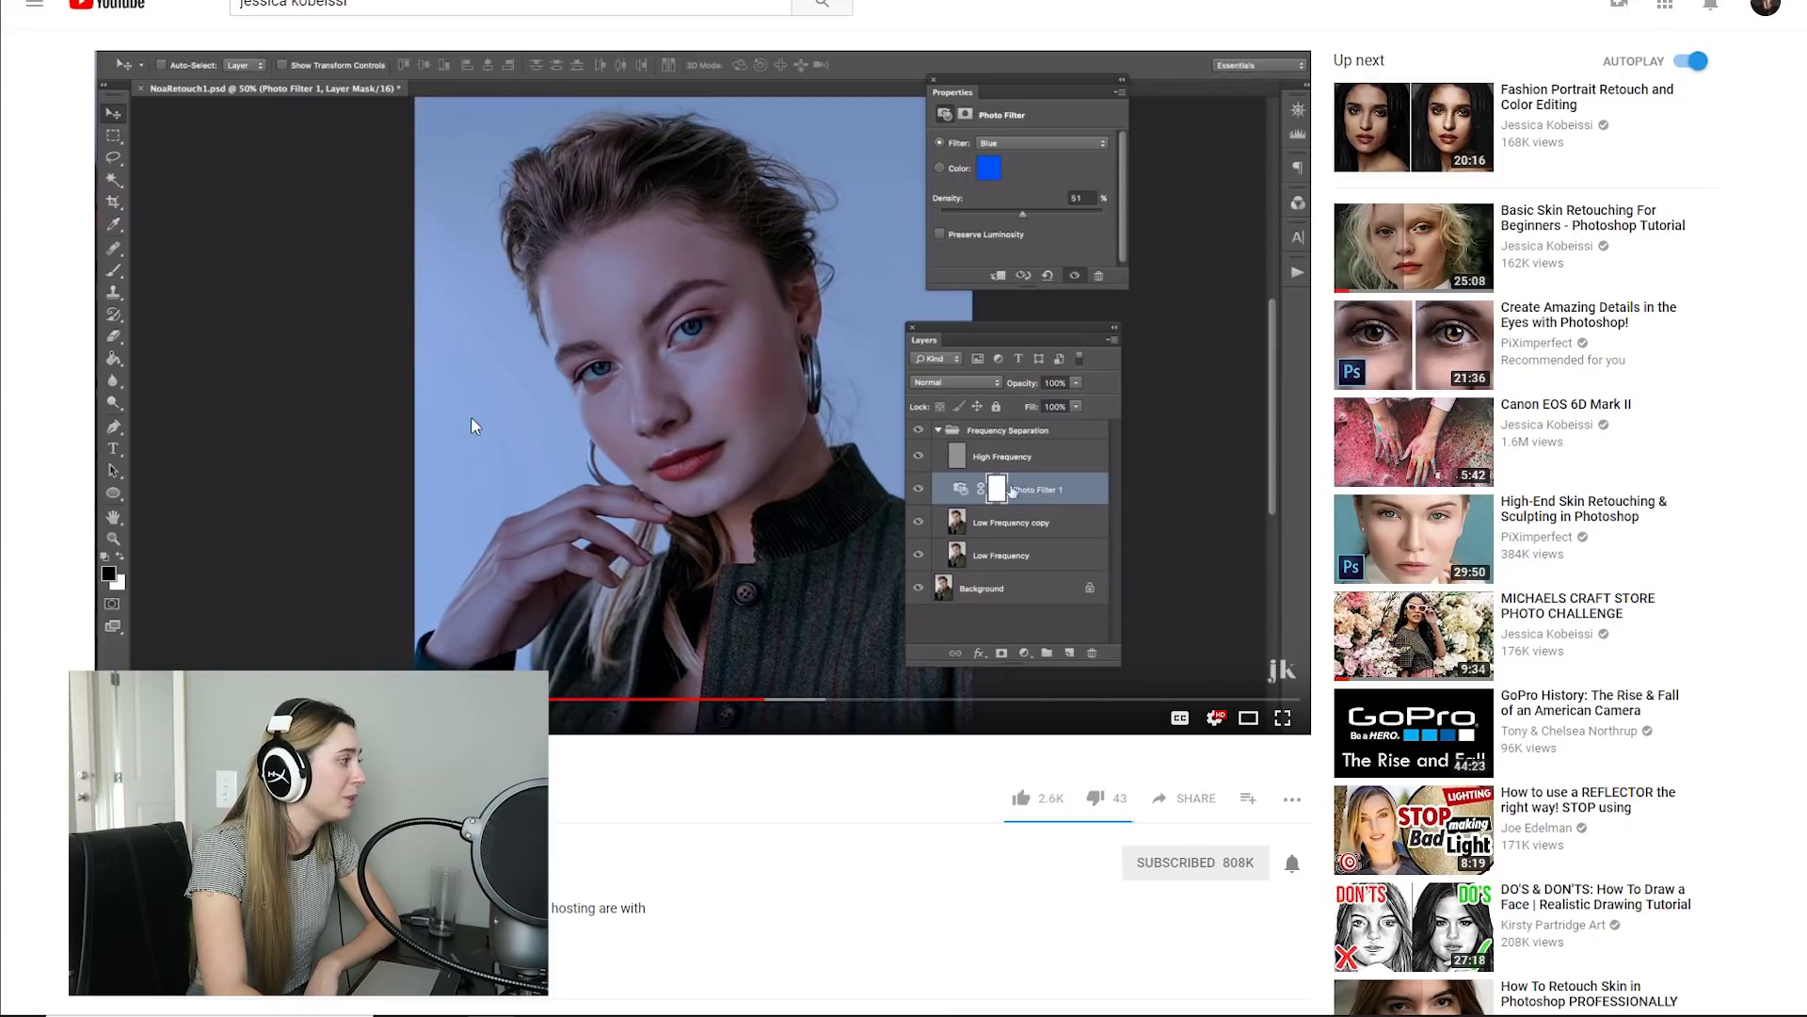
click(768, 1015)
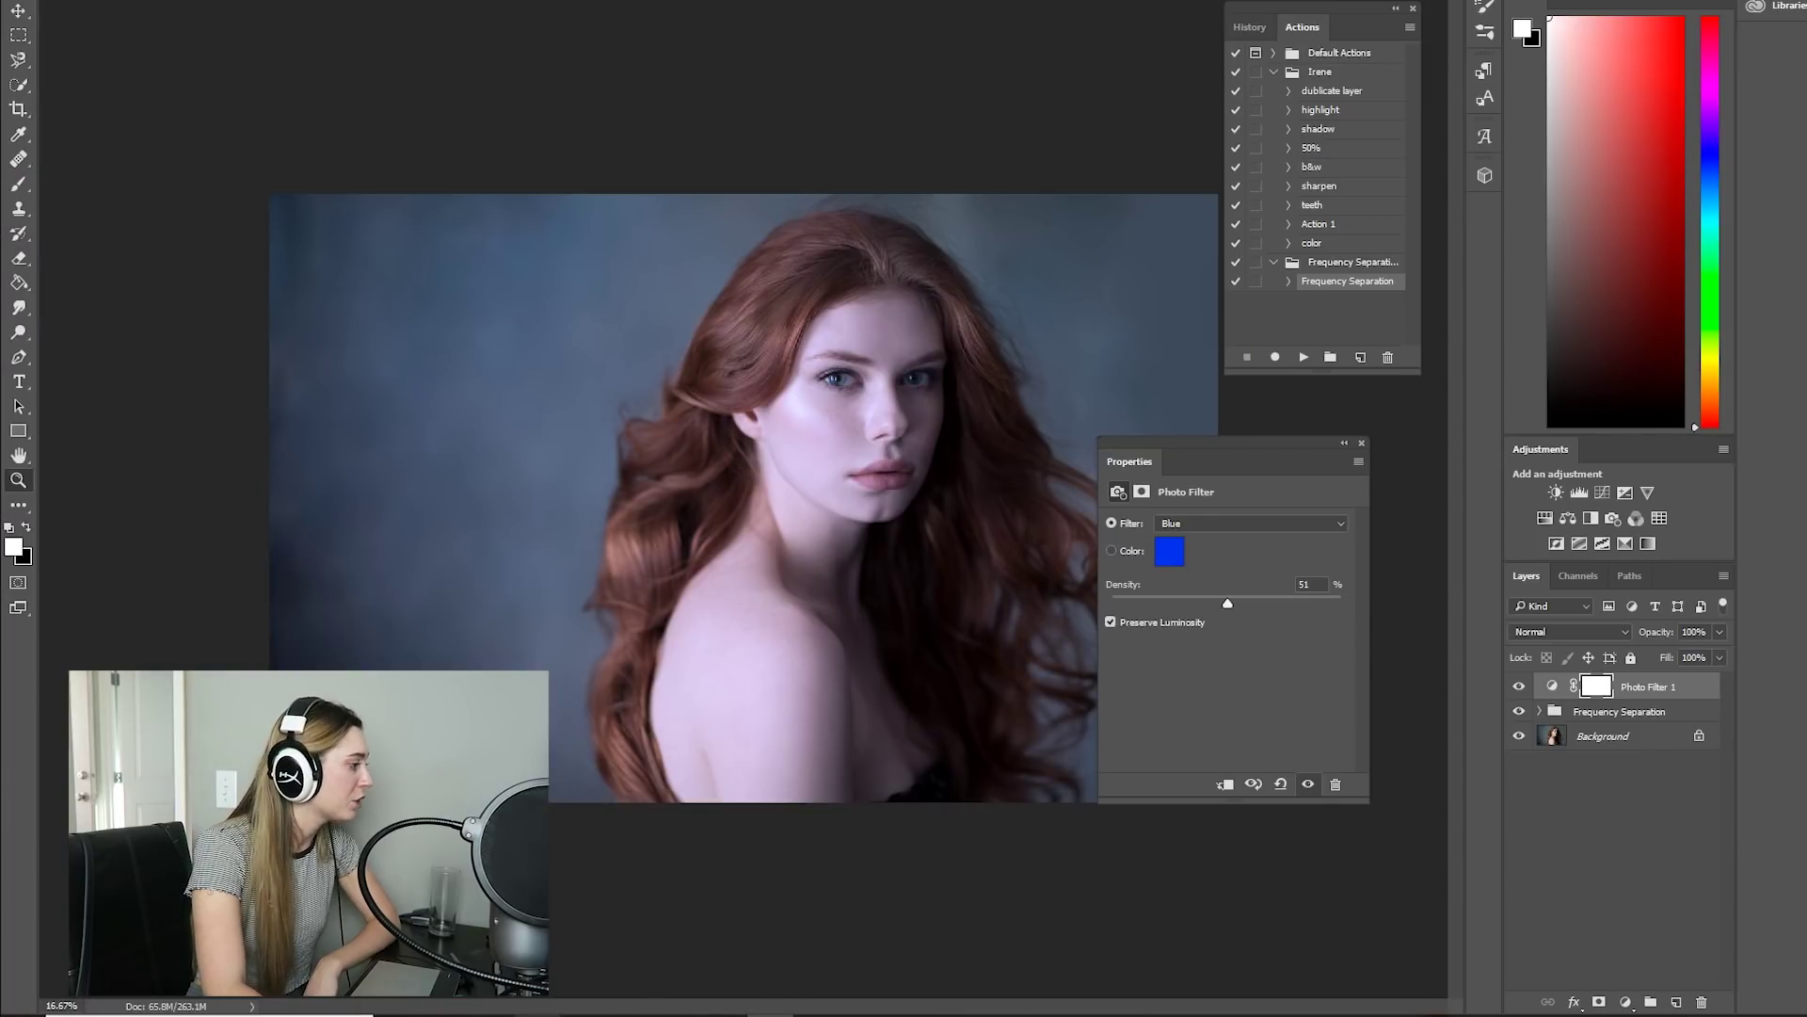
click(491, 1015)
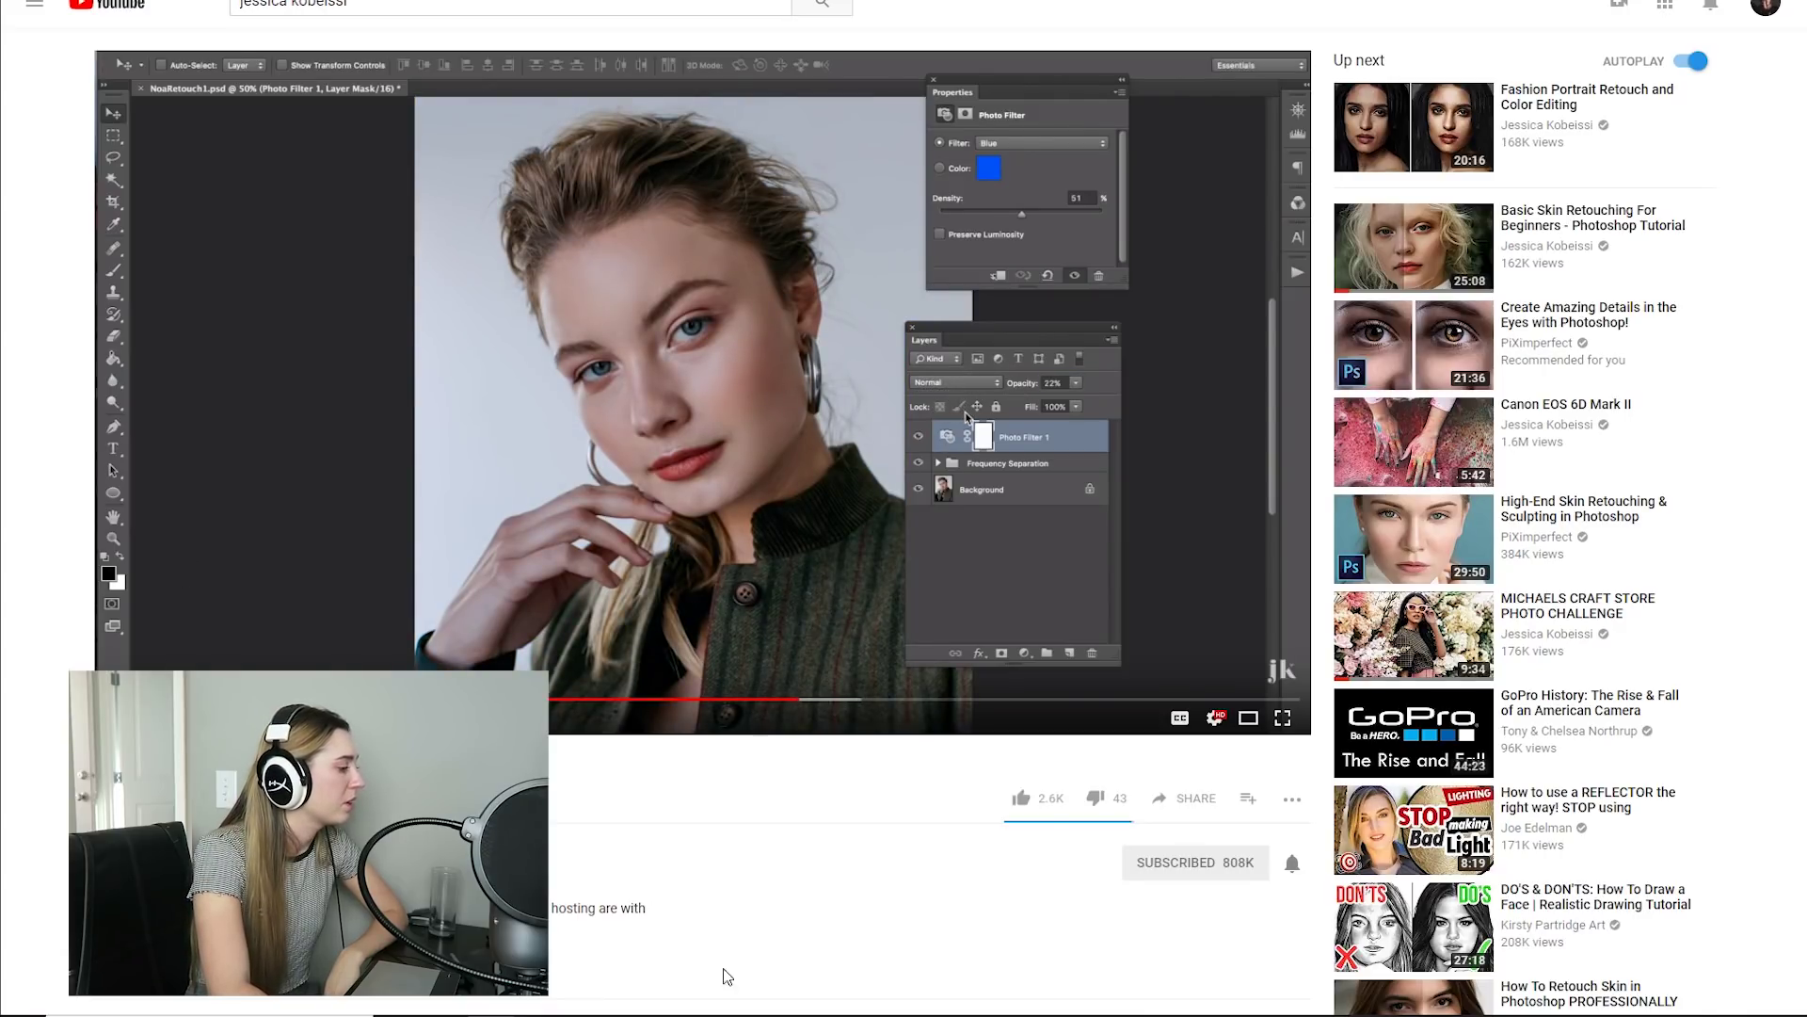
- Return to Photoshop and lower the Photo Filter 1 layer's opacity to 22%
click(734, 1015)
click(1719, 631)
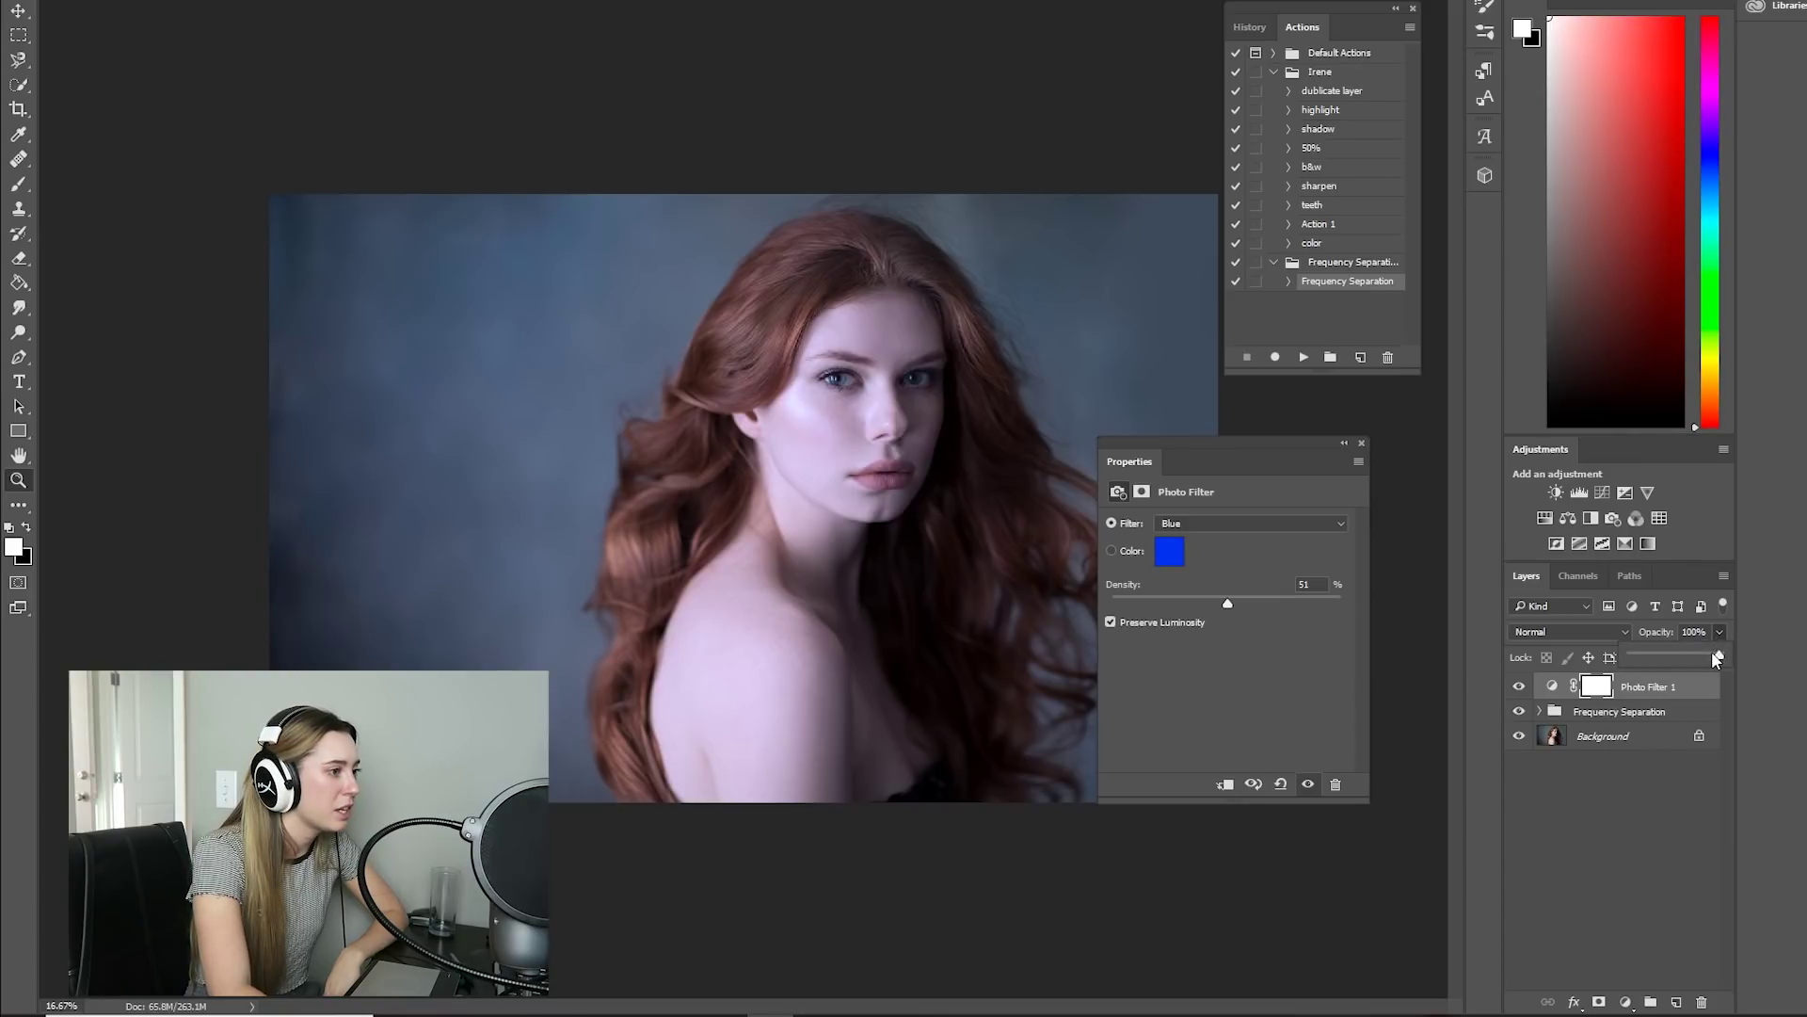
drag(1711, 651, 1661, 657)
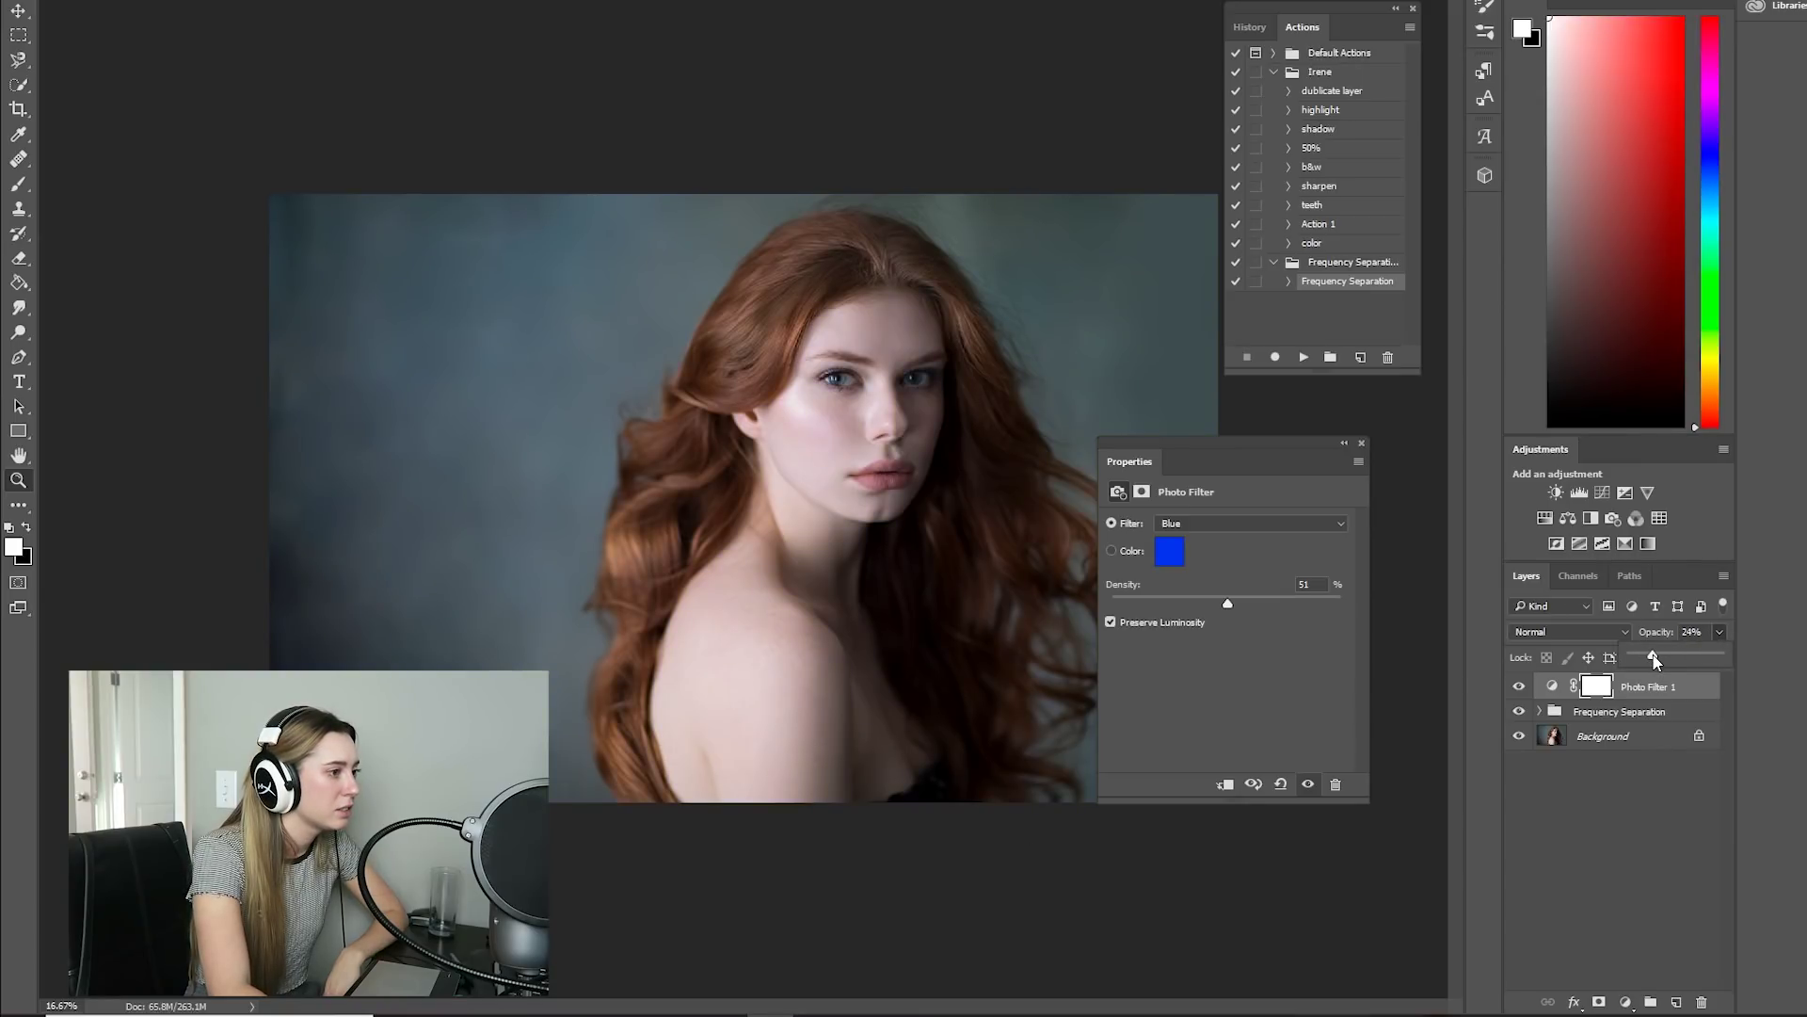
- Follow the YouTube tutorial's next part and add a Black & White adjustment layer above Photo Filter 1 in Photoshop
click(491, 1014)
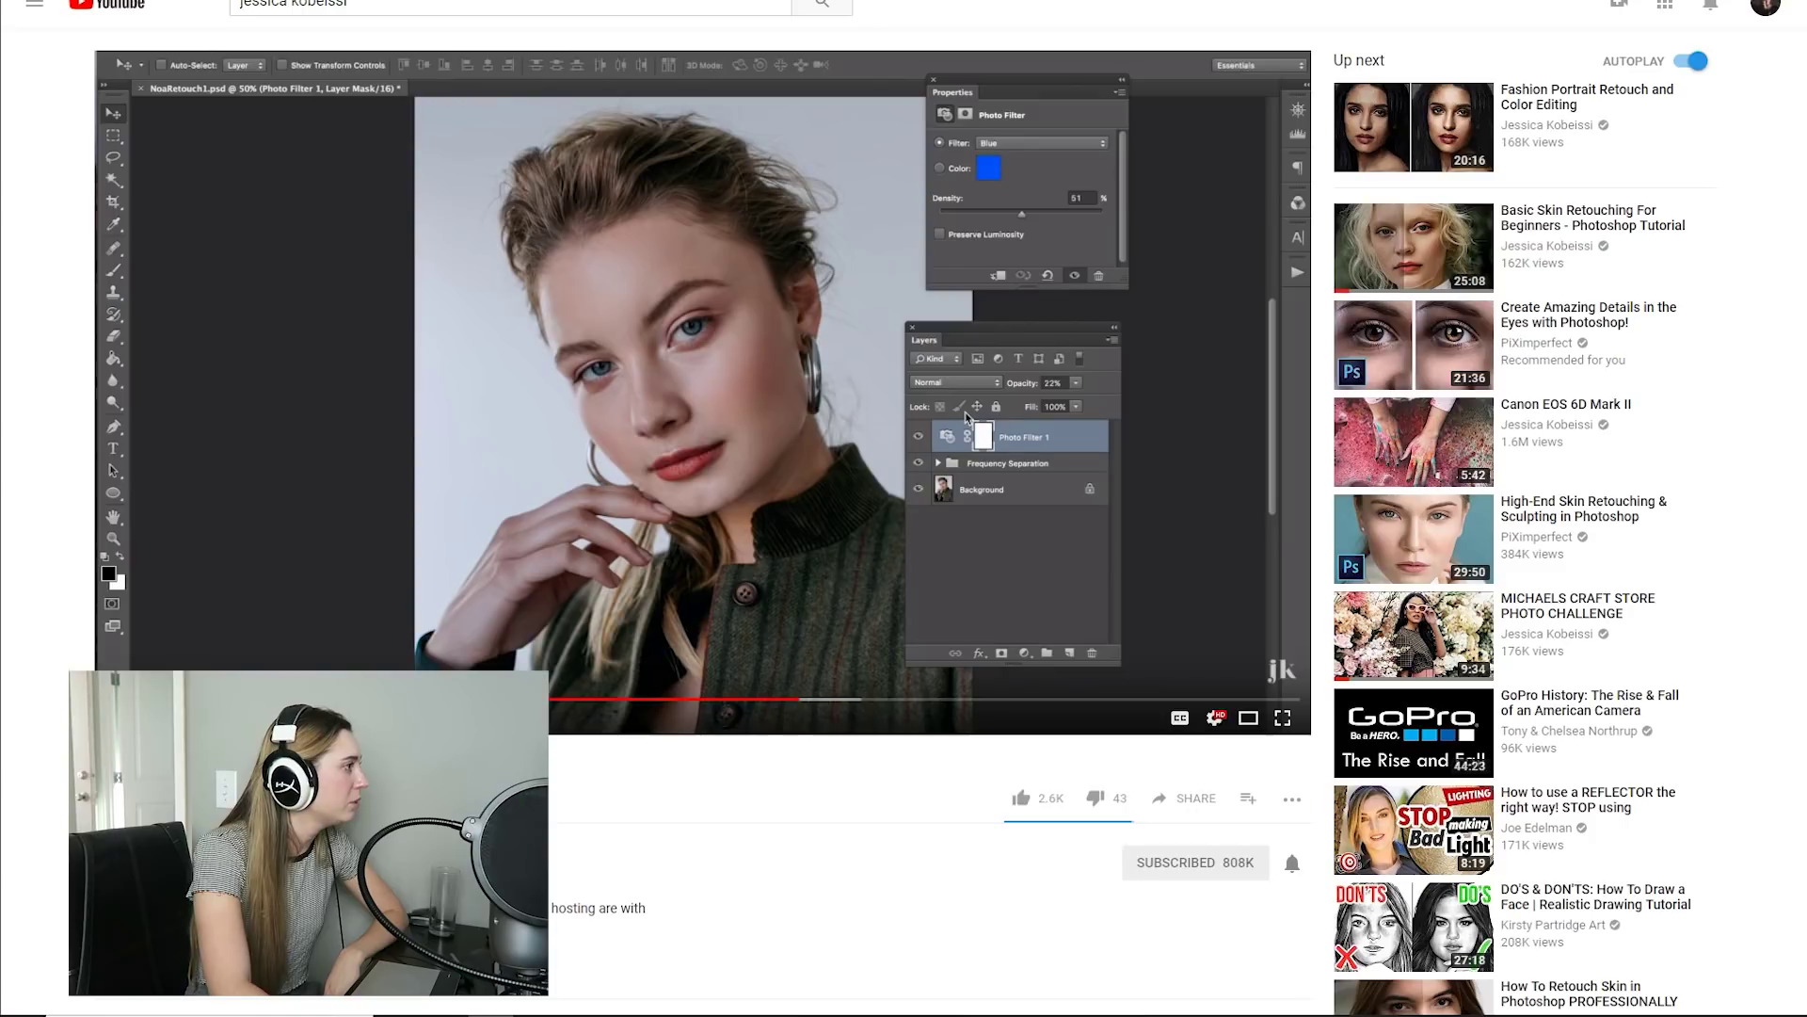
click(463, 459)
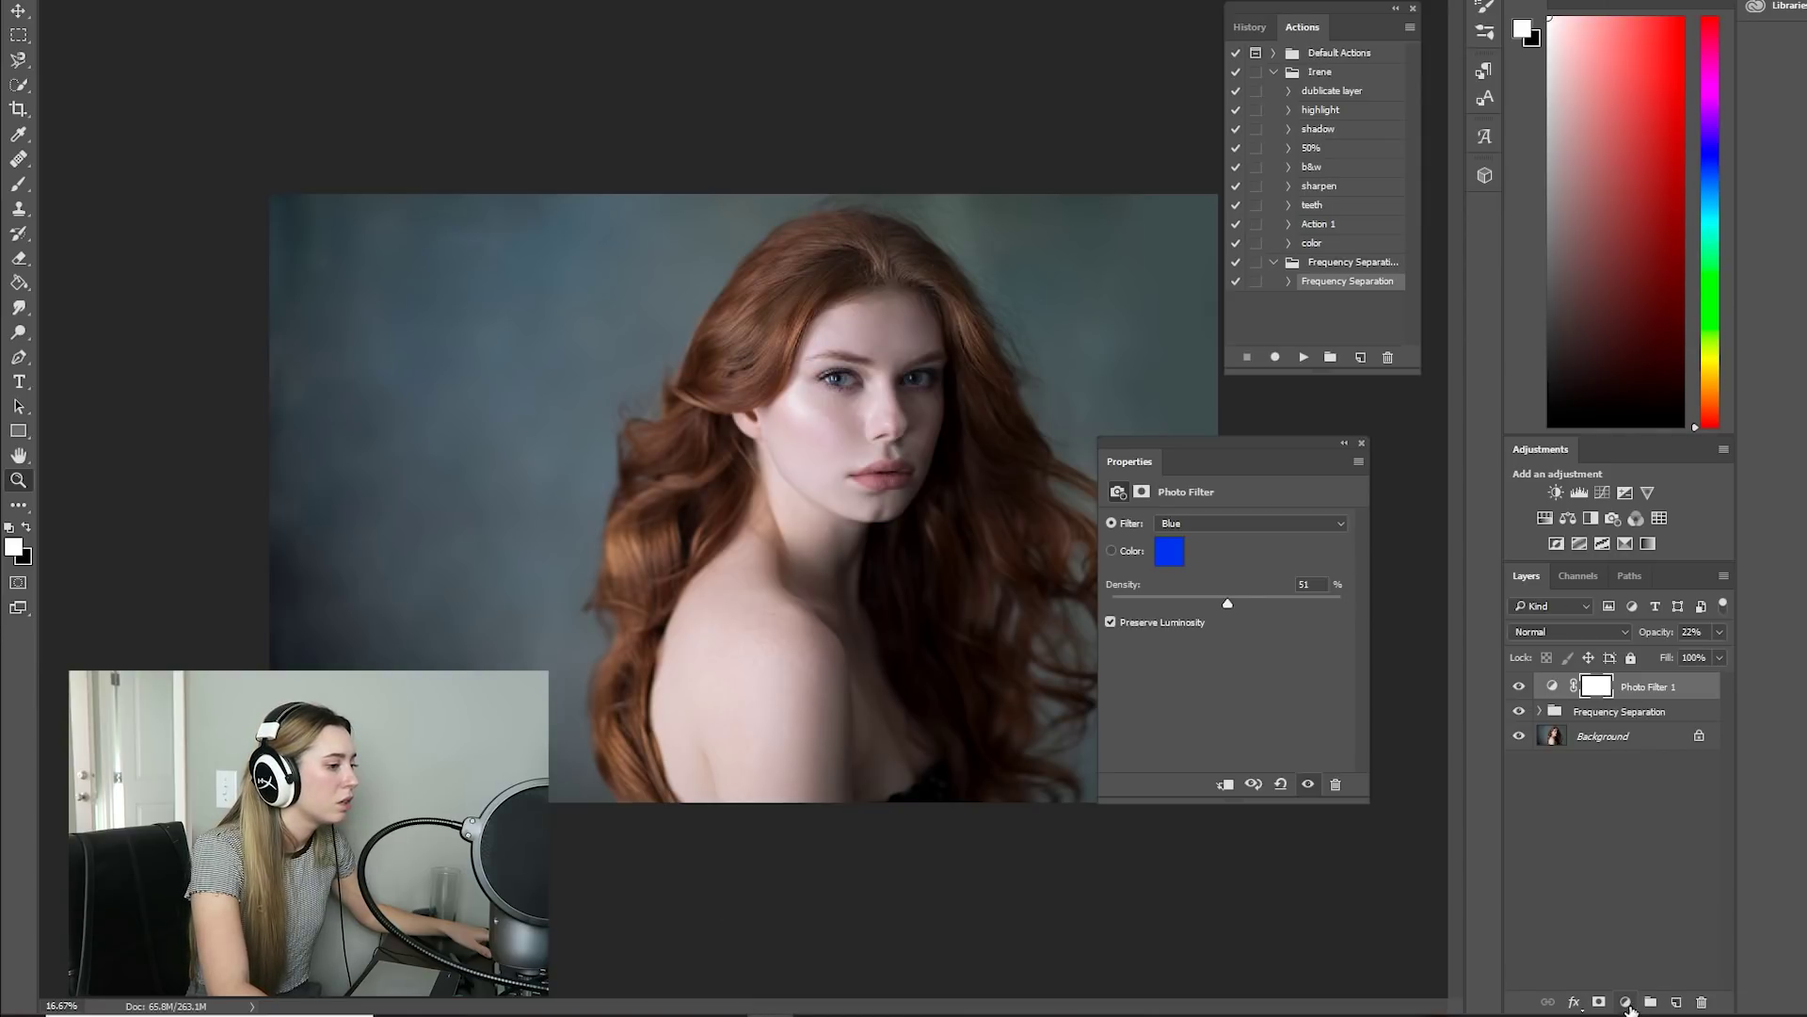
click(1626, 1002)
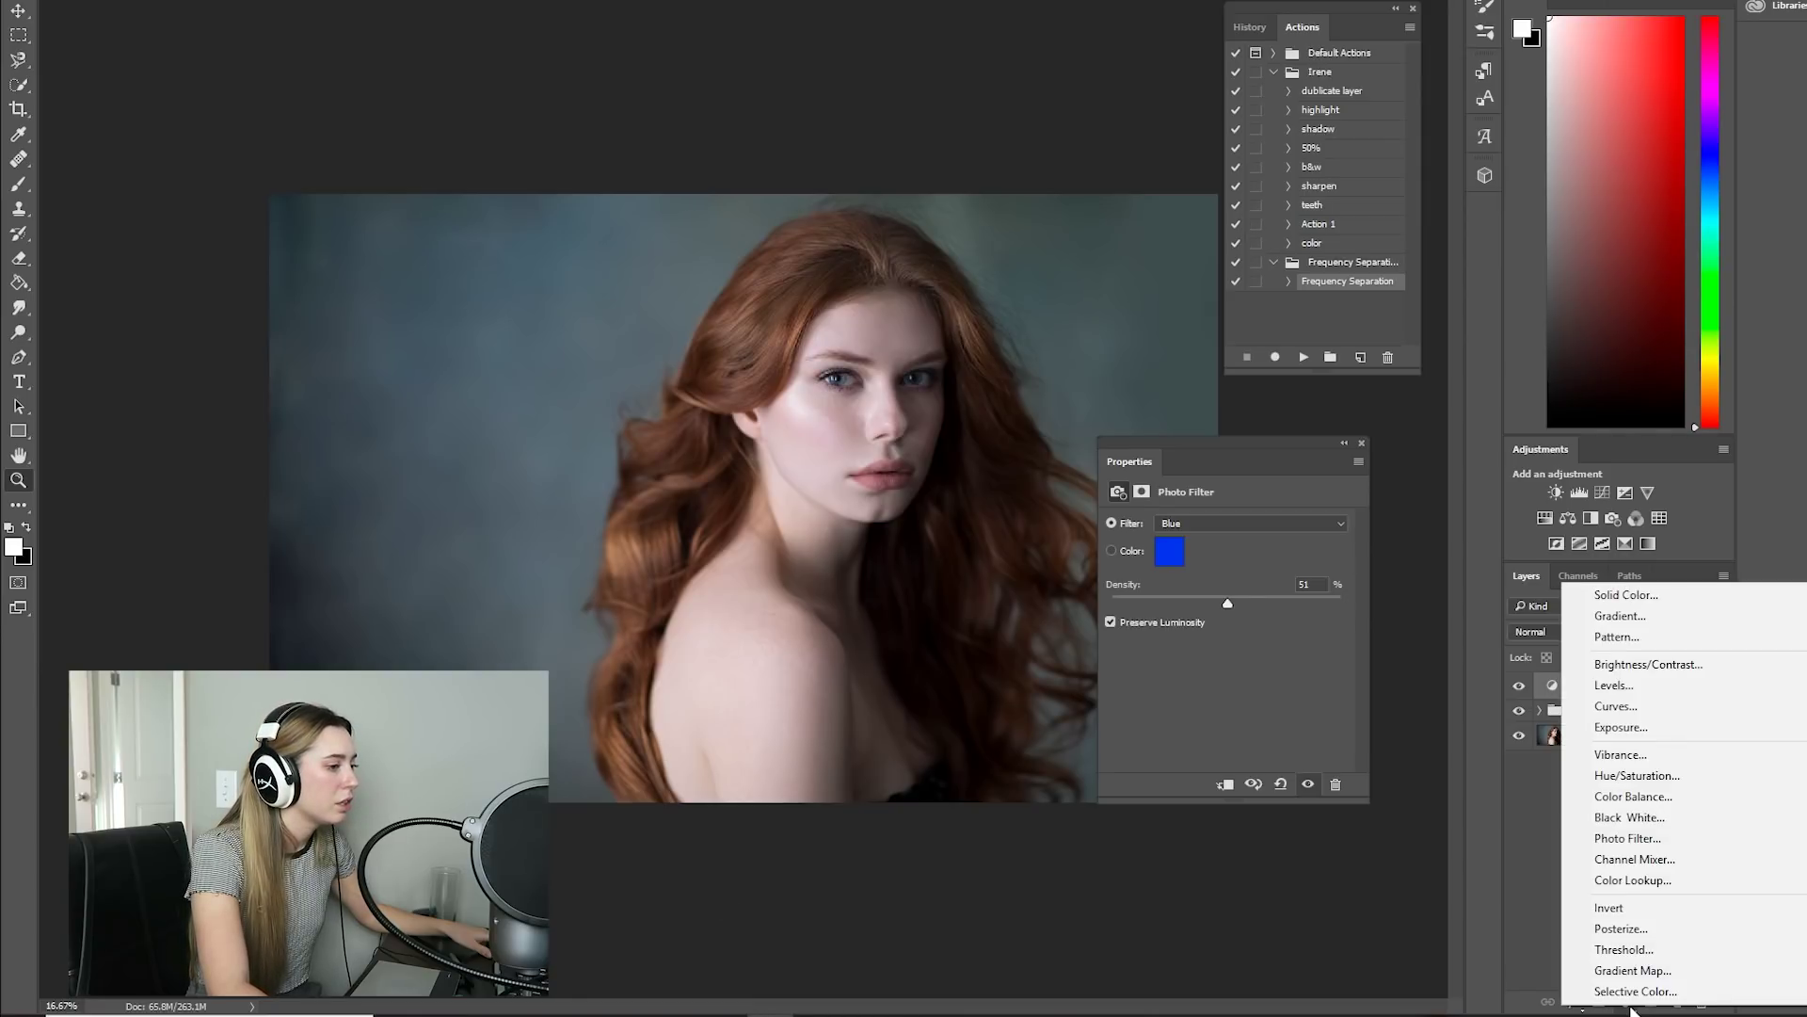
click(1629, 817)
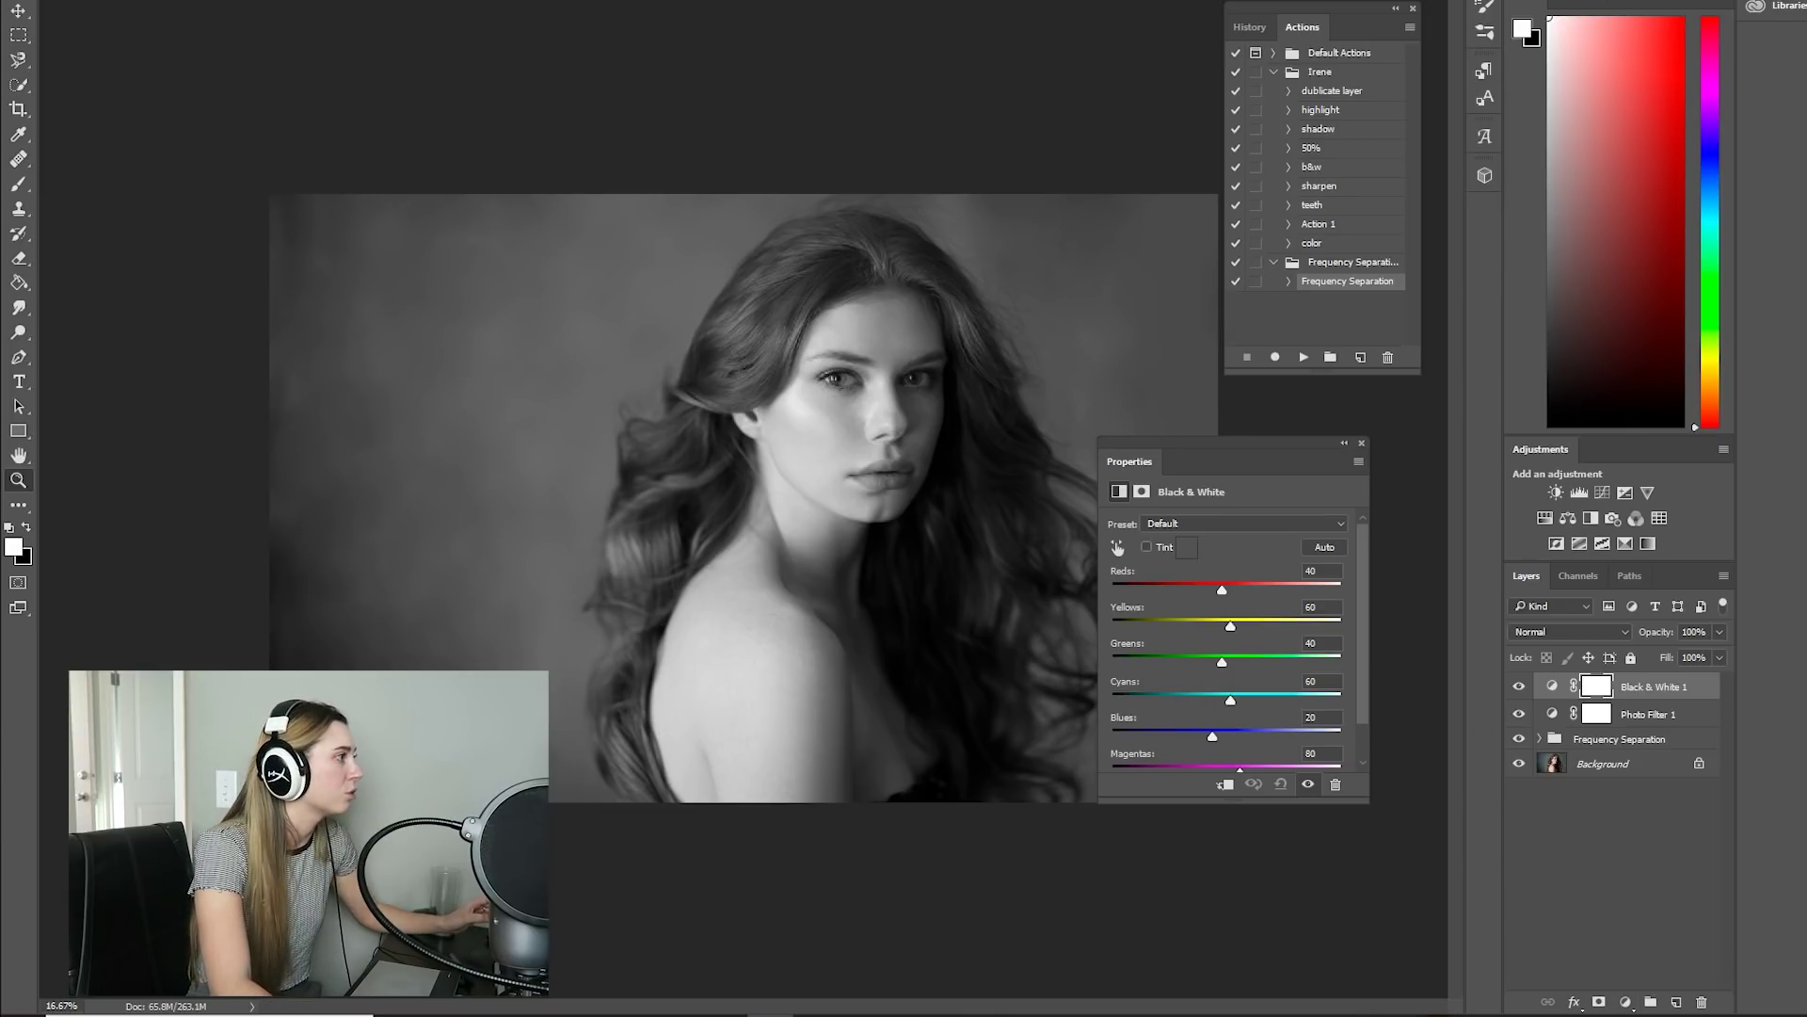
- Watch the YouTube tutorial's Black & White settings and, in Photoshop, enable the adjustment's tint and set Reds to -76
mouse_move(491, 1015)
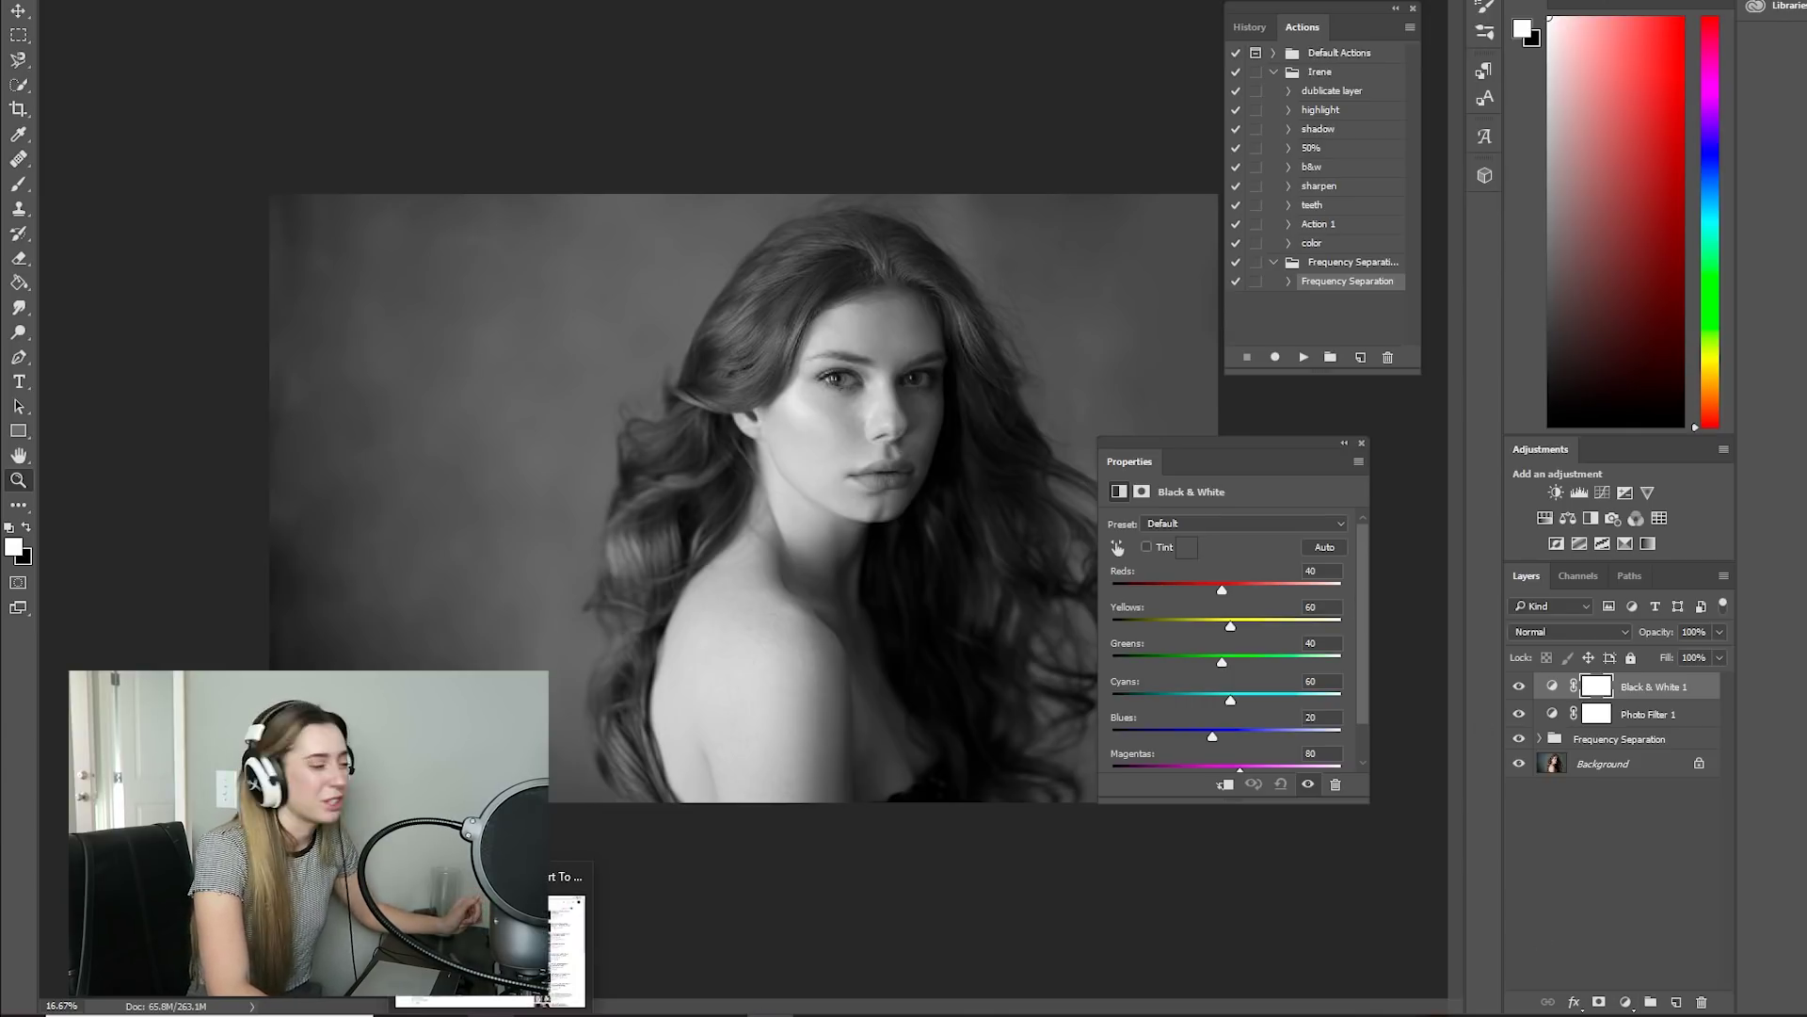
click(492, 951)
click(587, 517)
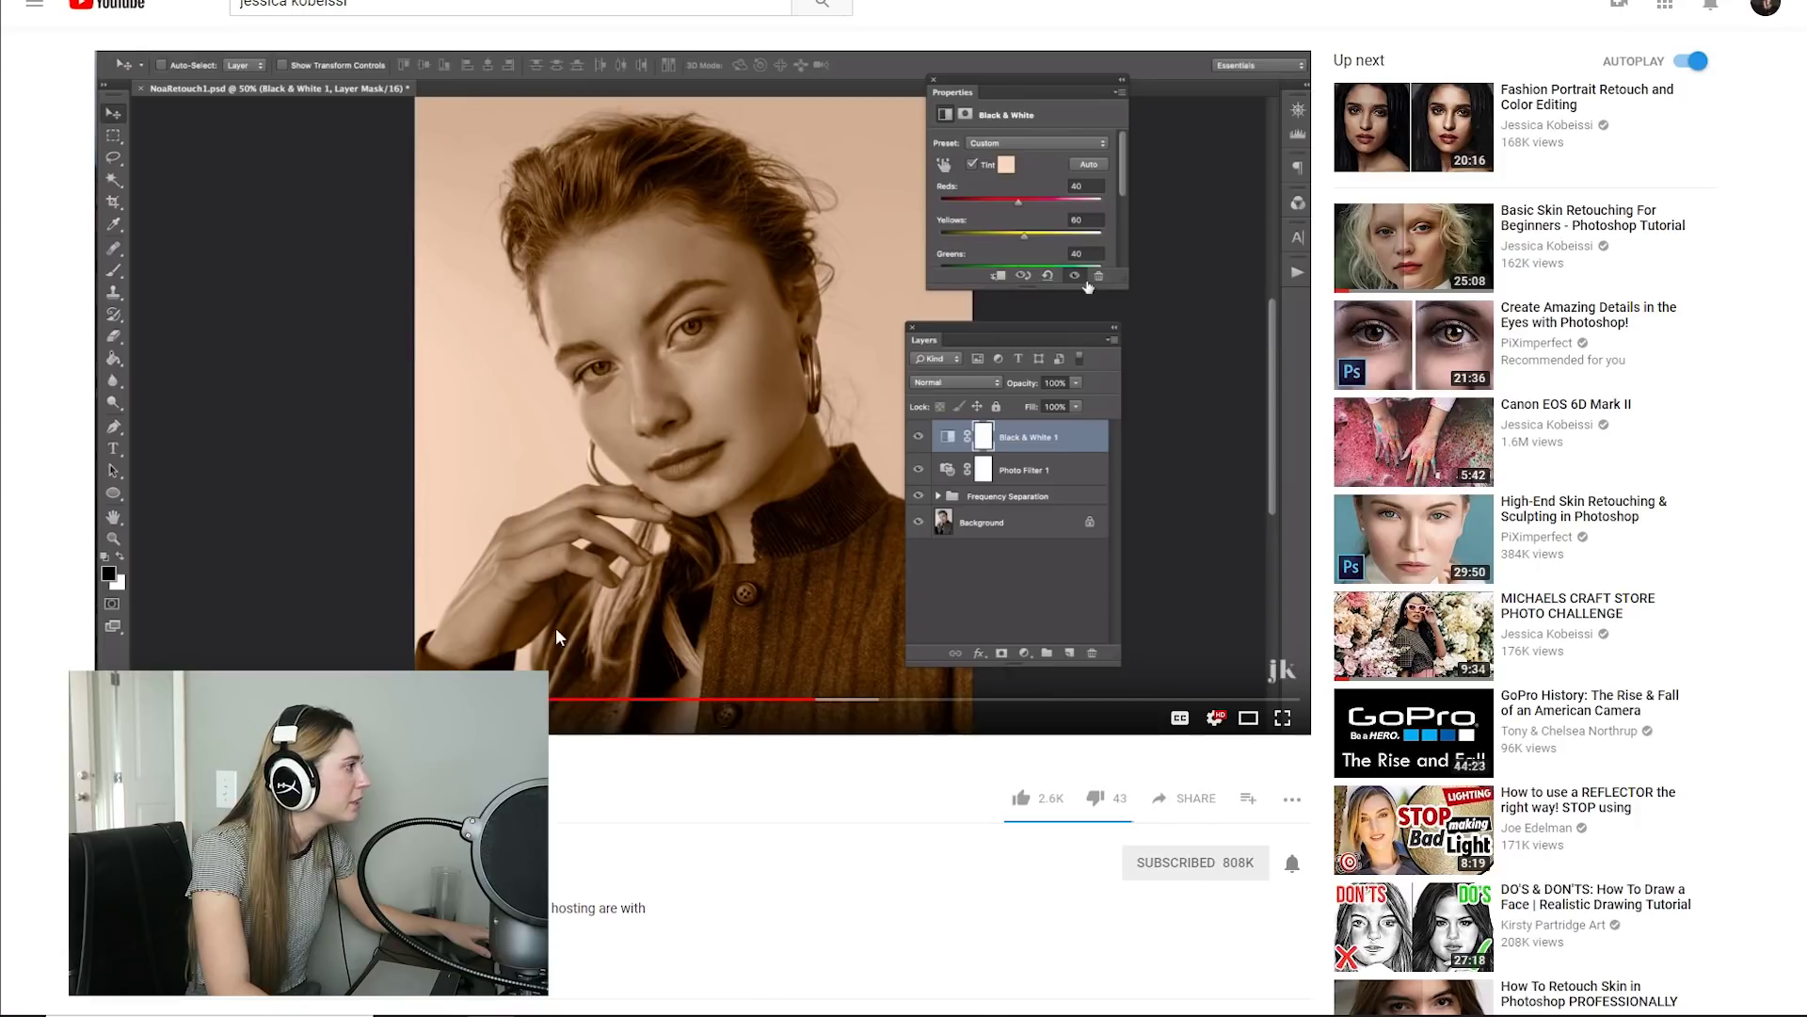
click(544, 563)
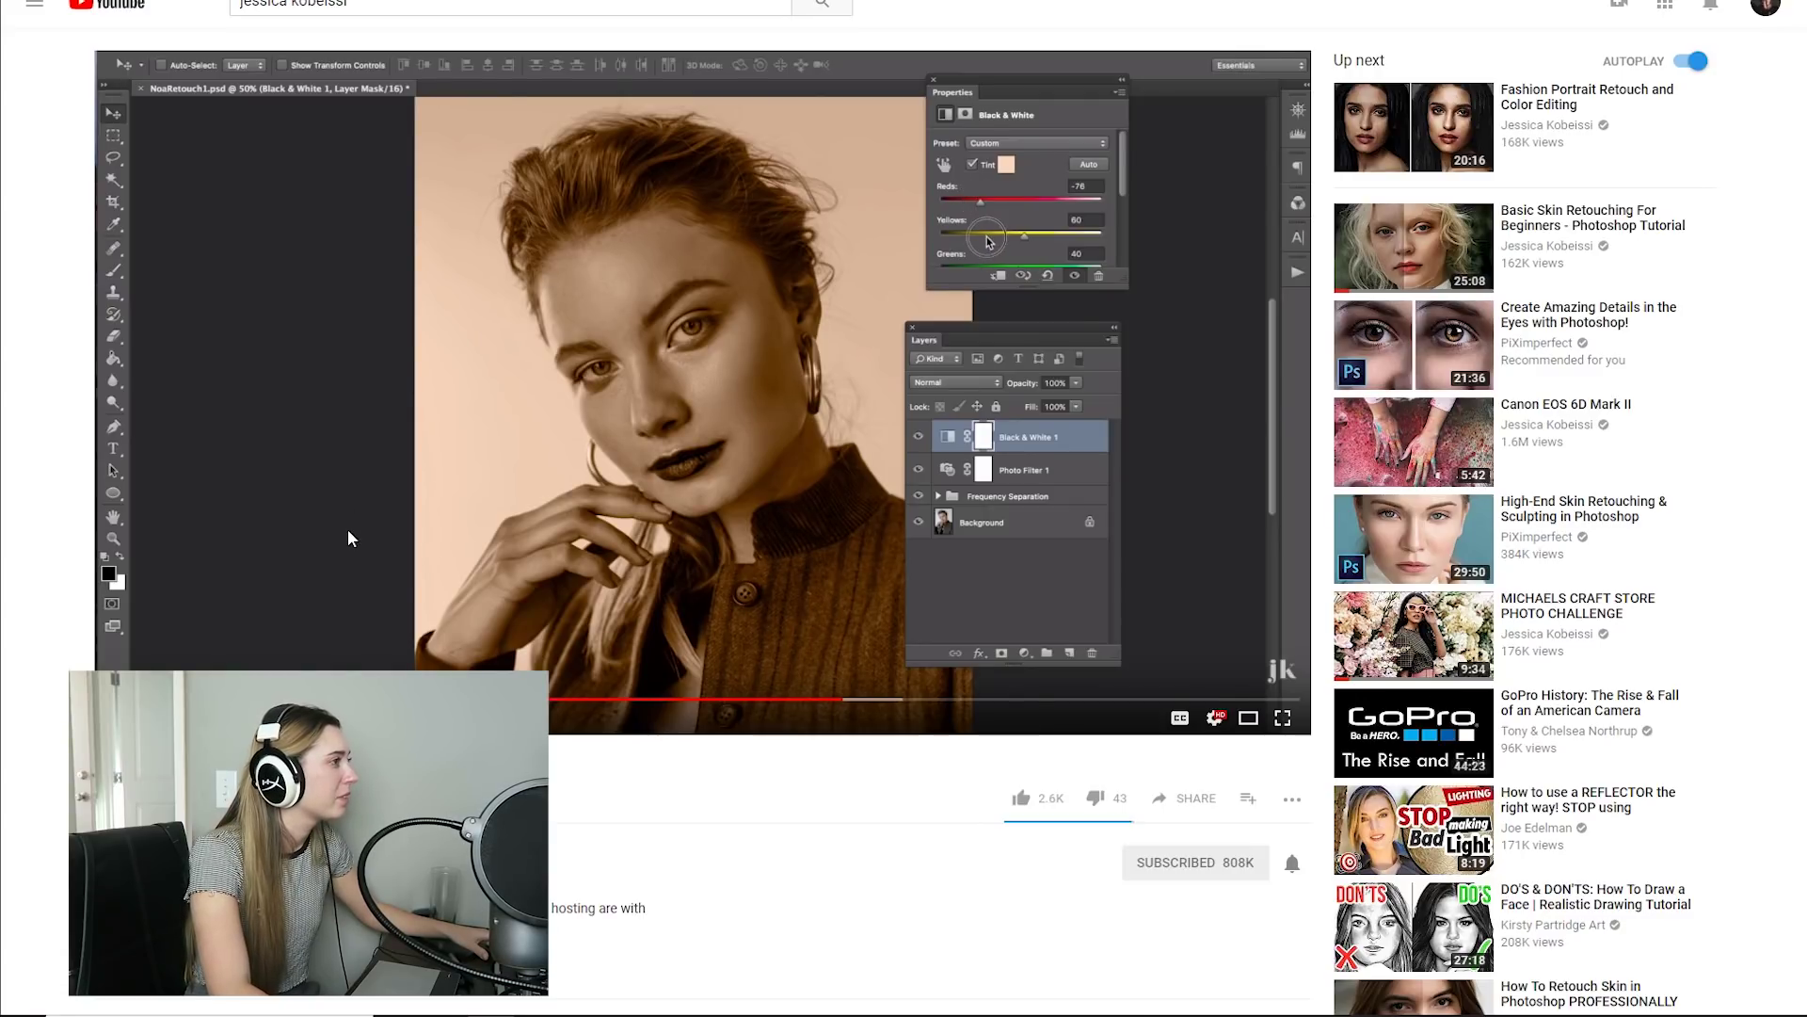
click(347, 557)
click(765, 1013)
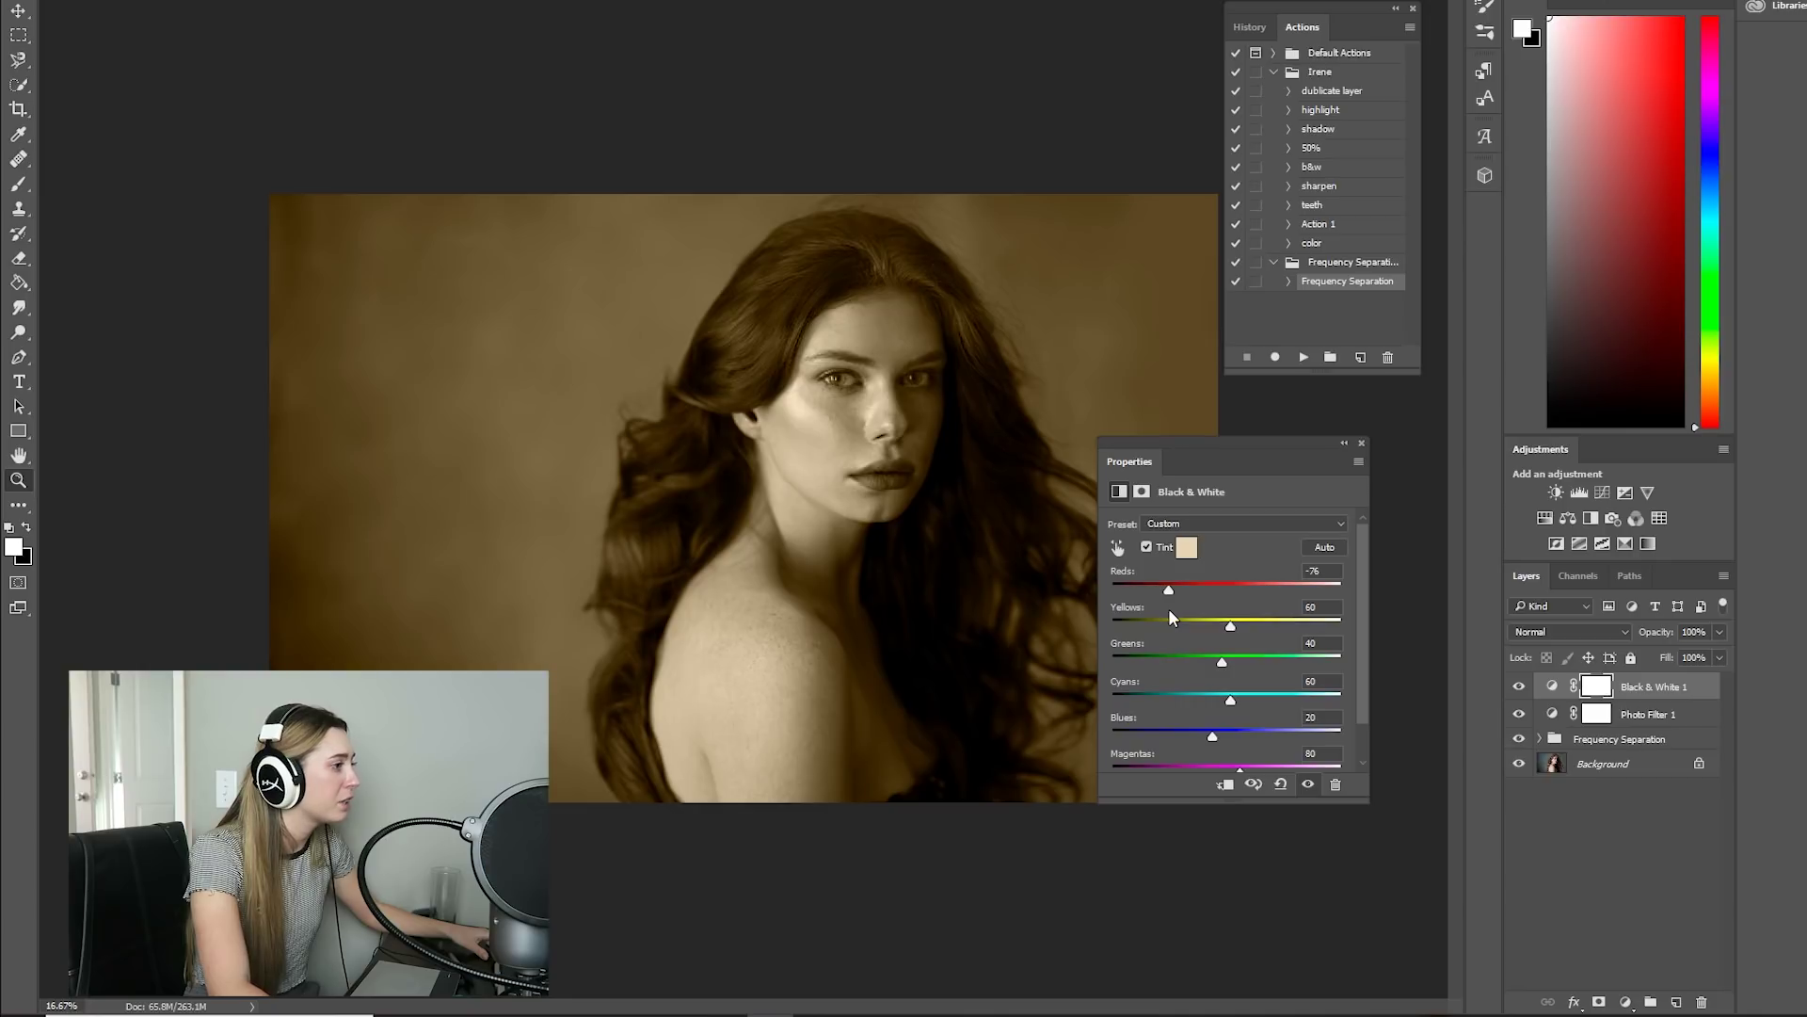
- Check the yellow value in the YouTube tutorial and lower the Black & White adjustment's Yellows to -82 in Photoshop
click(478, 1014)
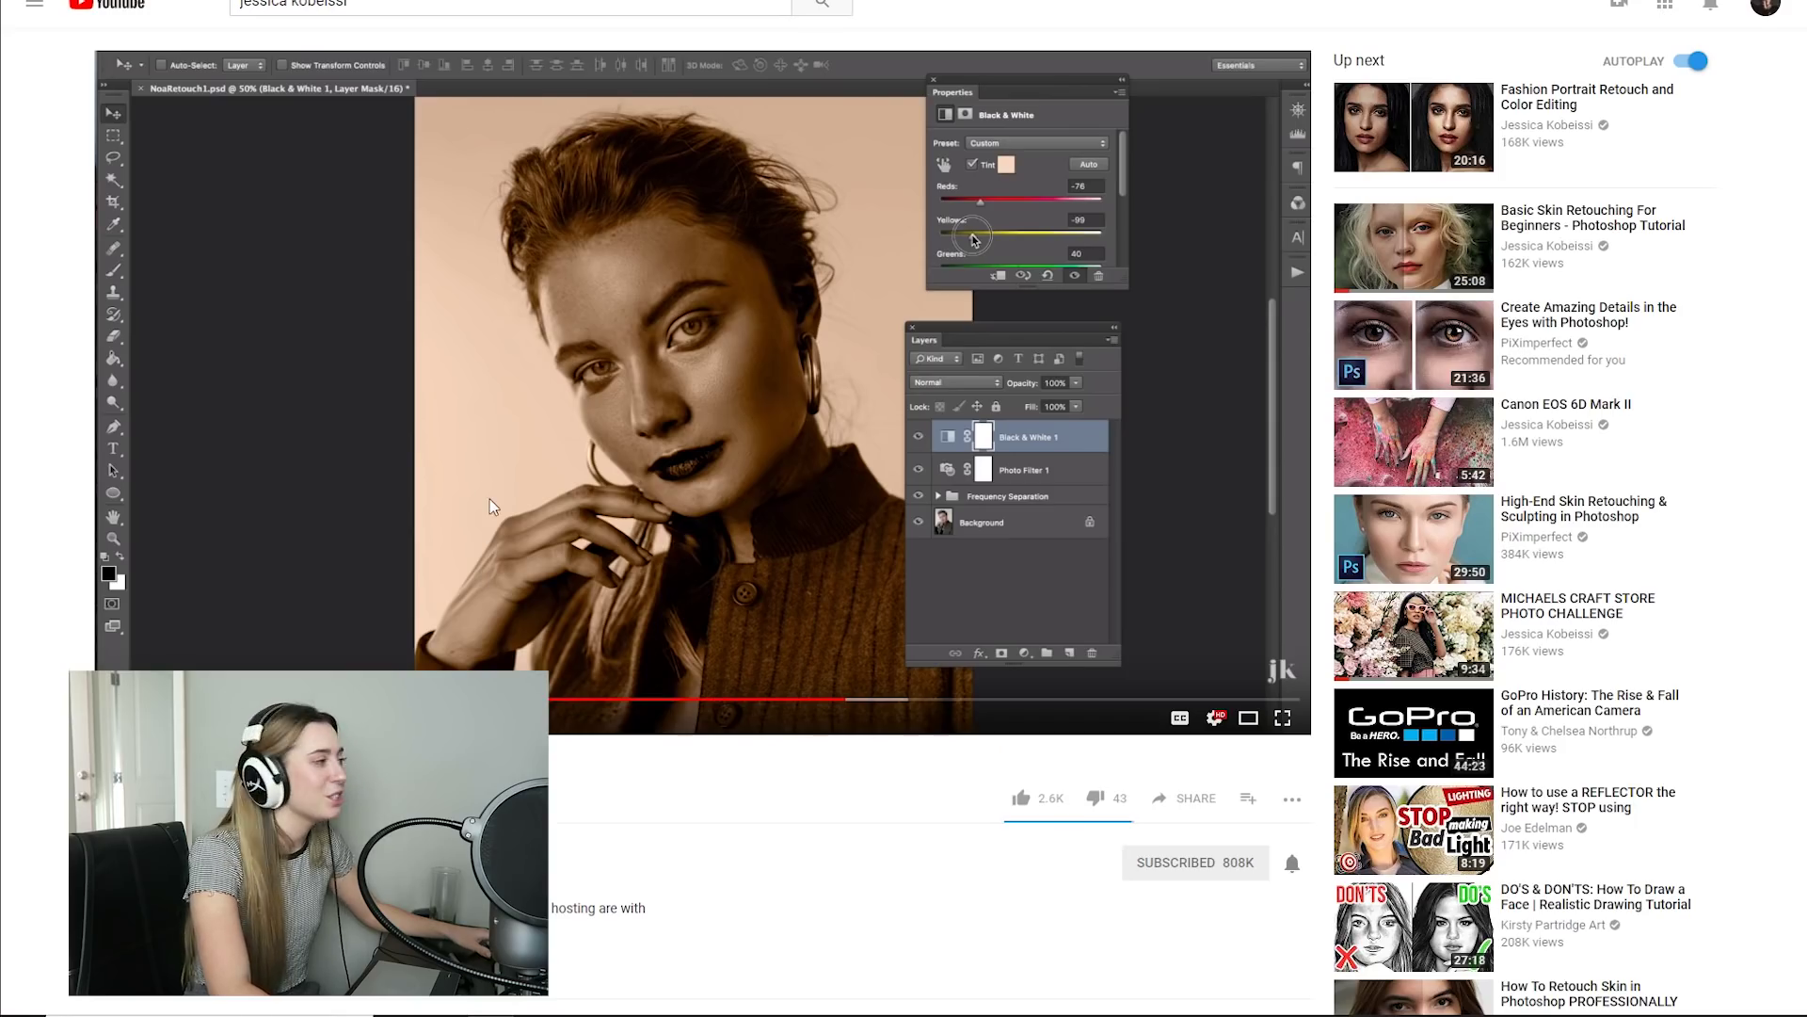
click(541, 403)
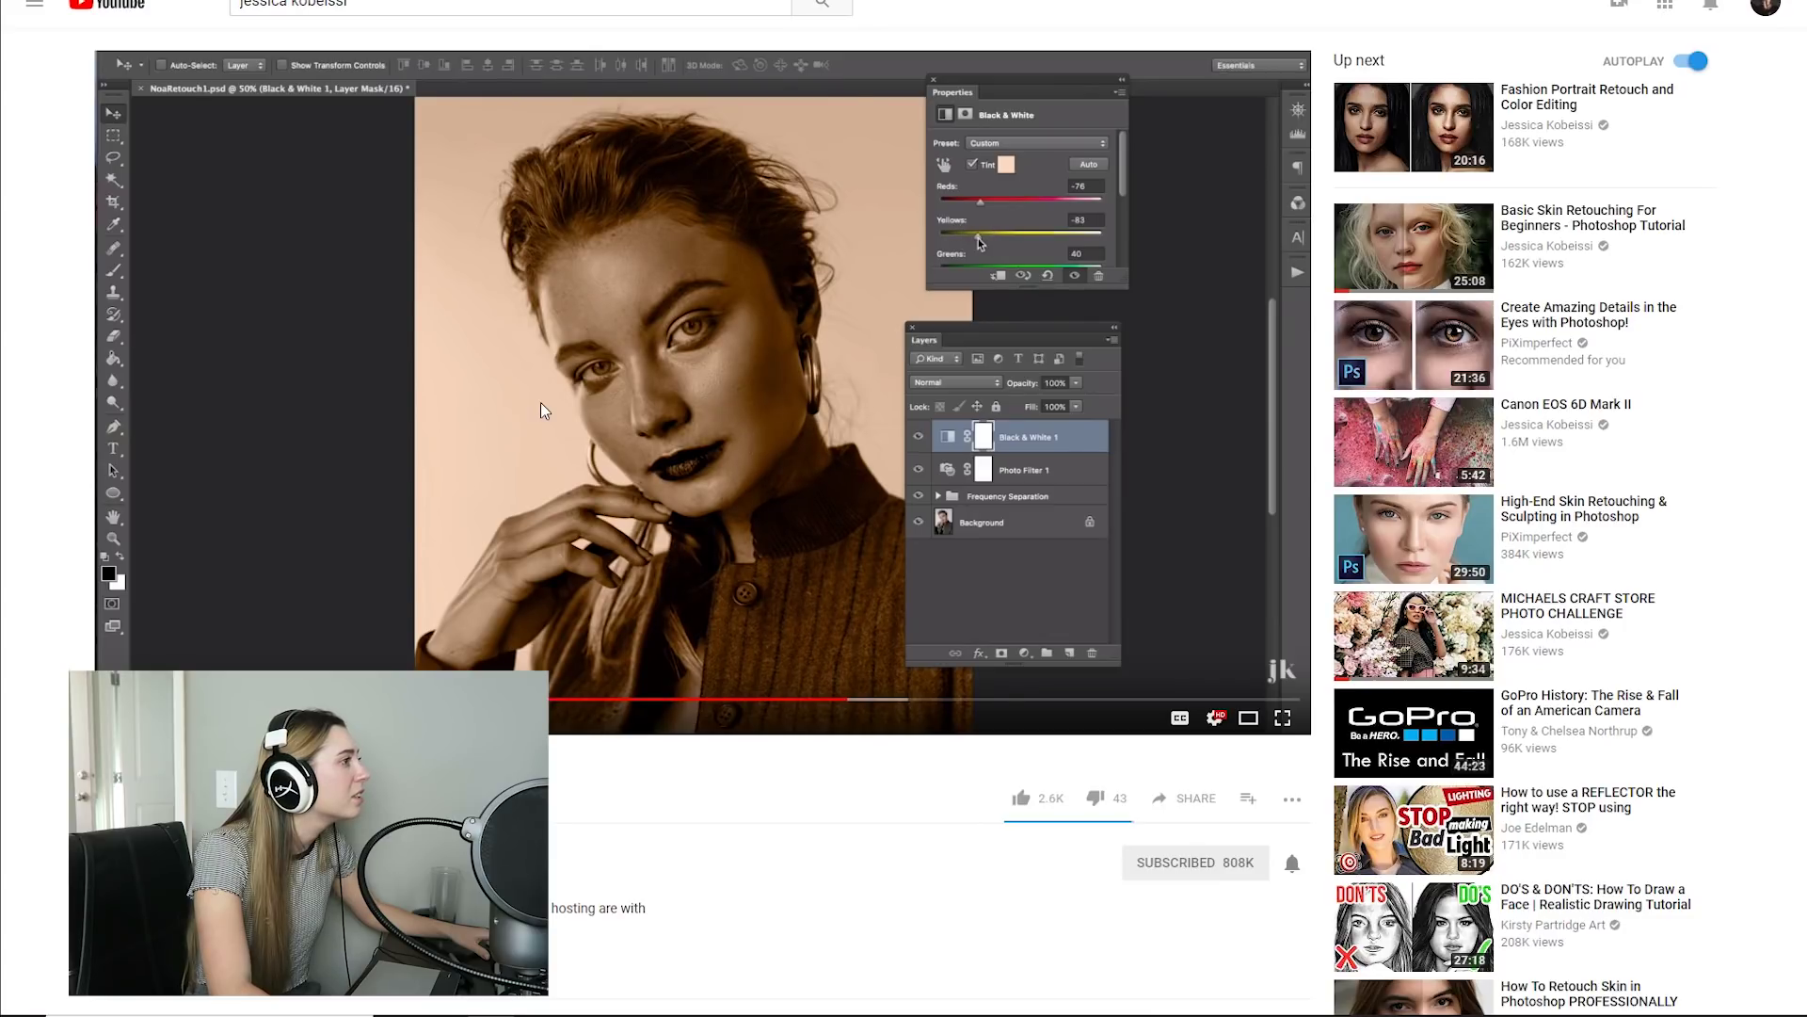
click(541, 410)
click(770, 1015)
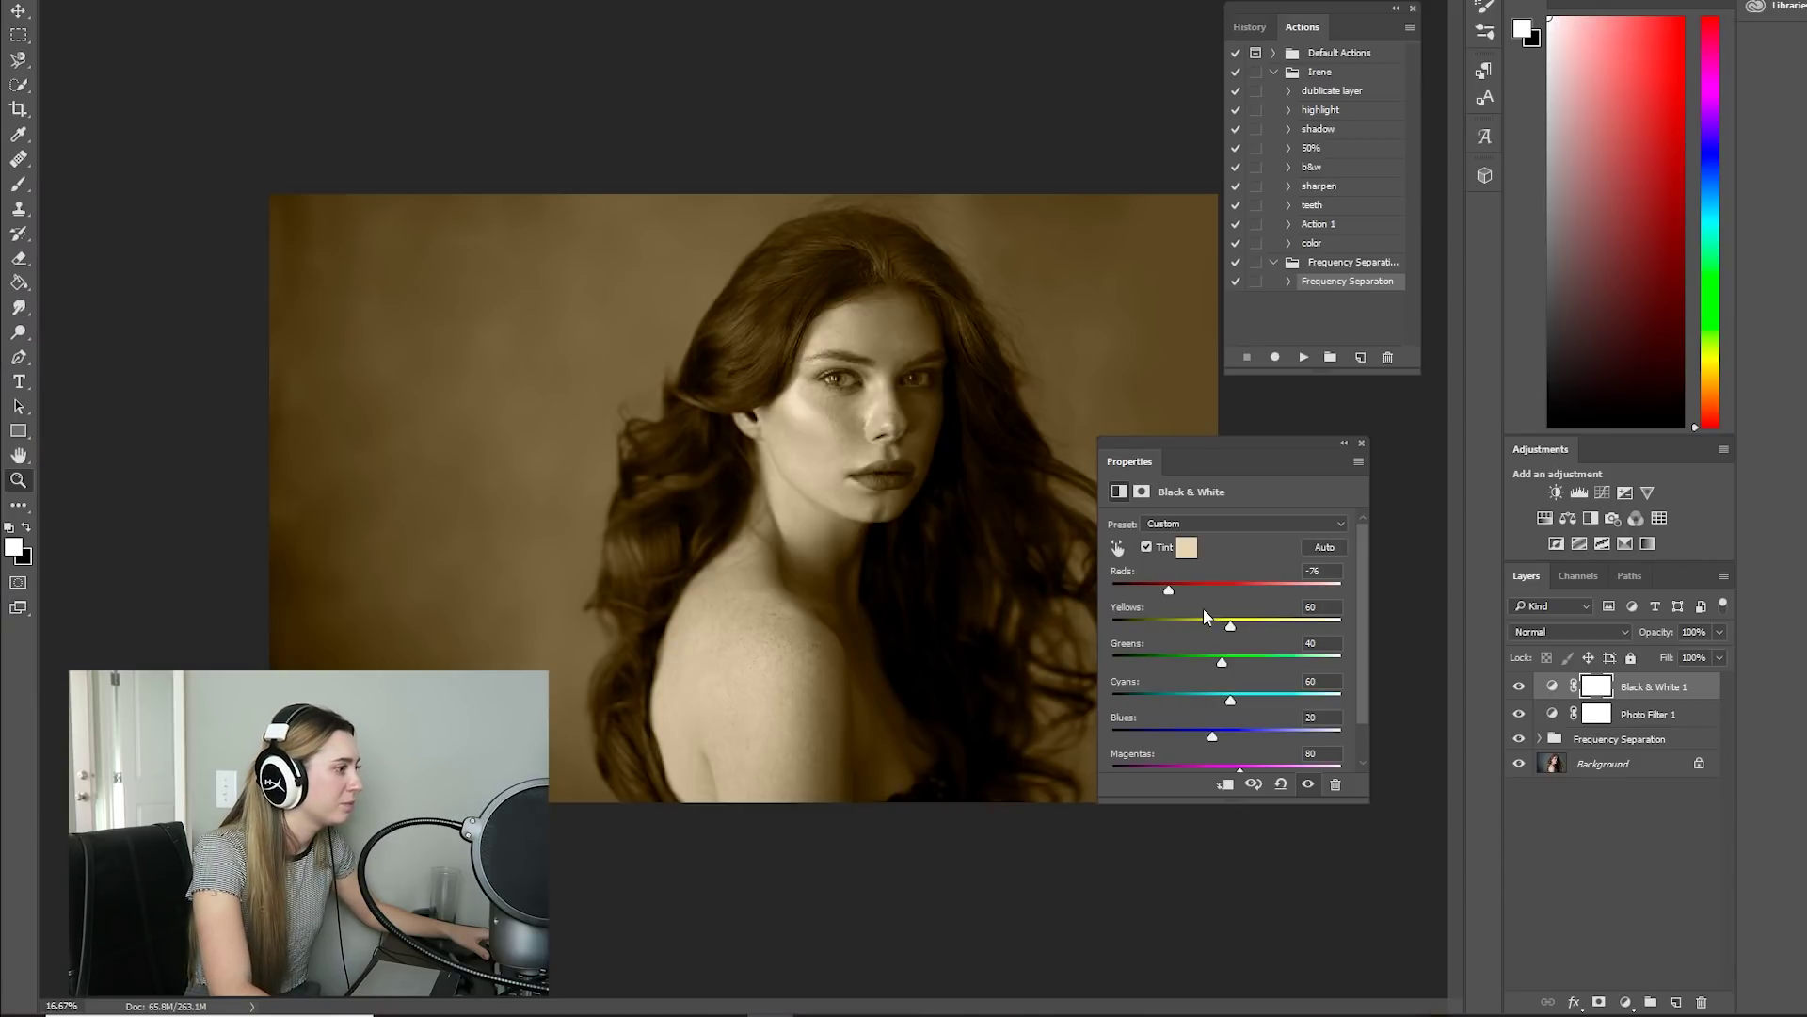
drag(1222, 625, 1178, 629)
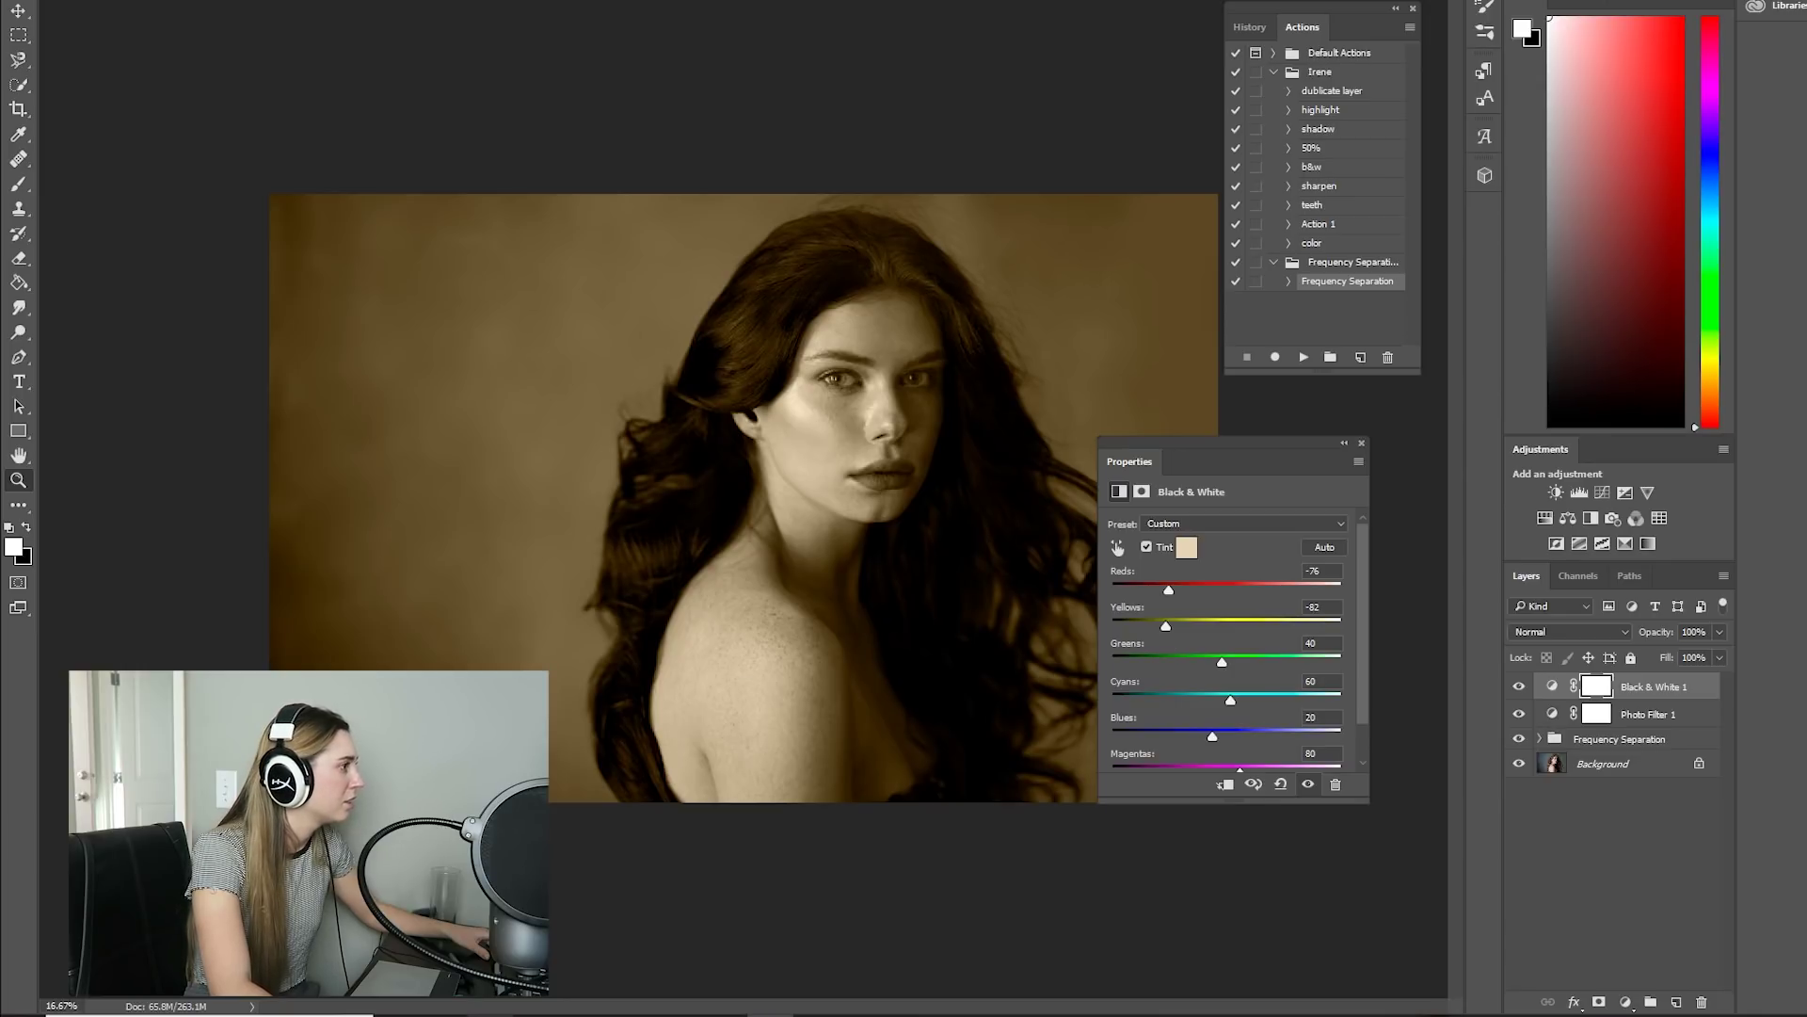
- Look up the blend mode in the YouTube tutorial and set the Black & White 1 layer to Soft Light in Photoshop
click(492, 1015)
click(500, 593)
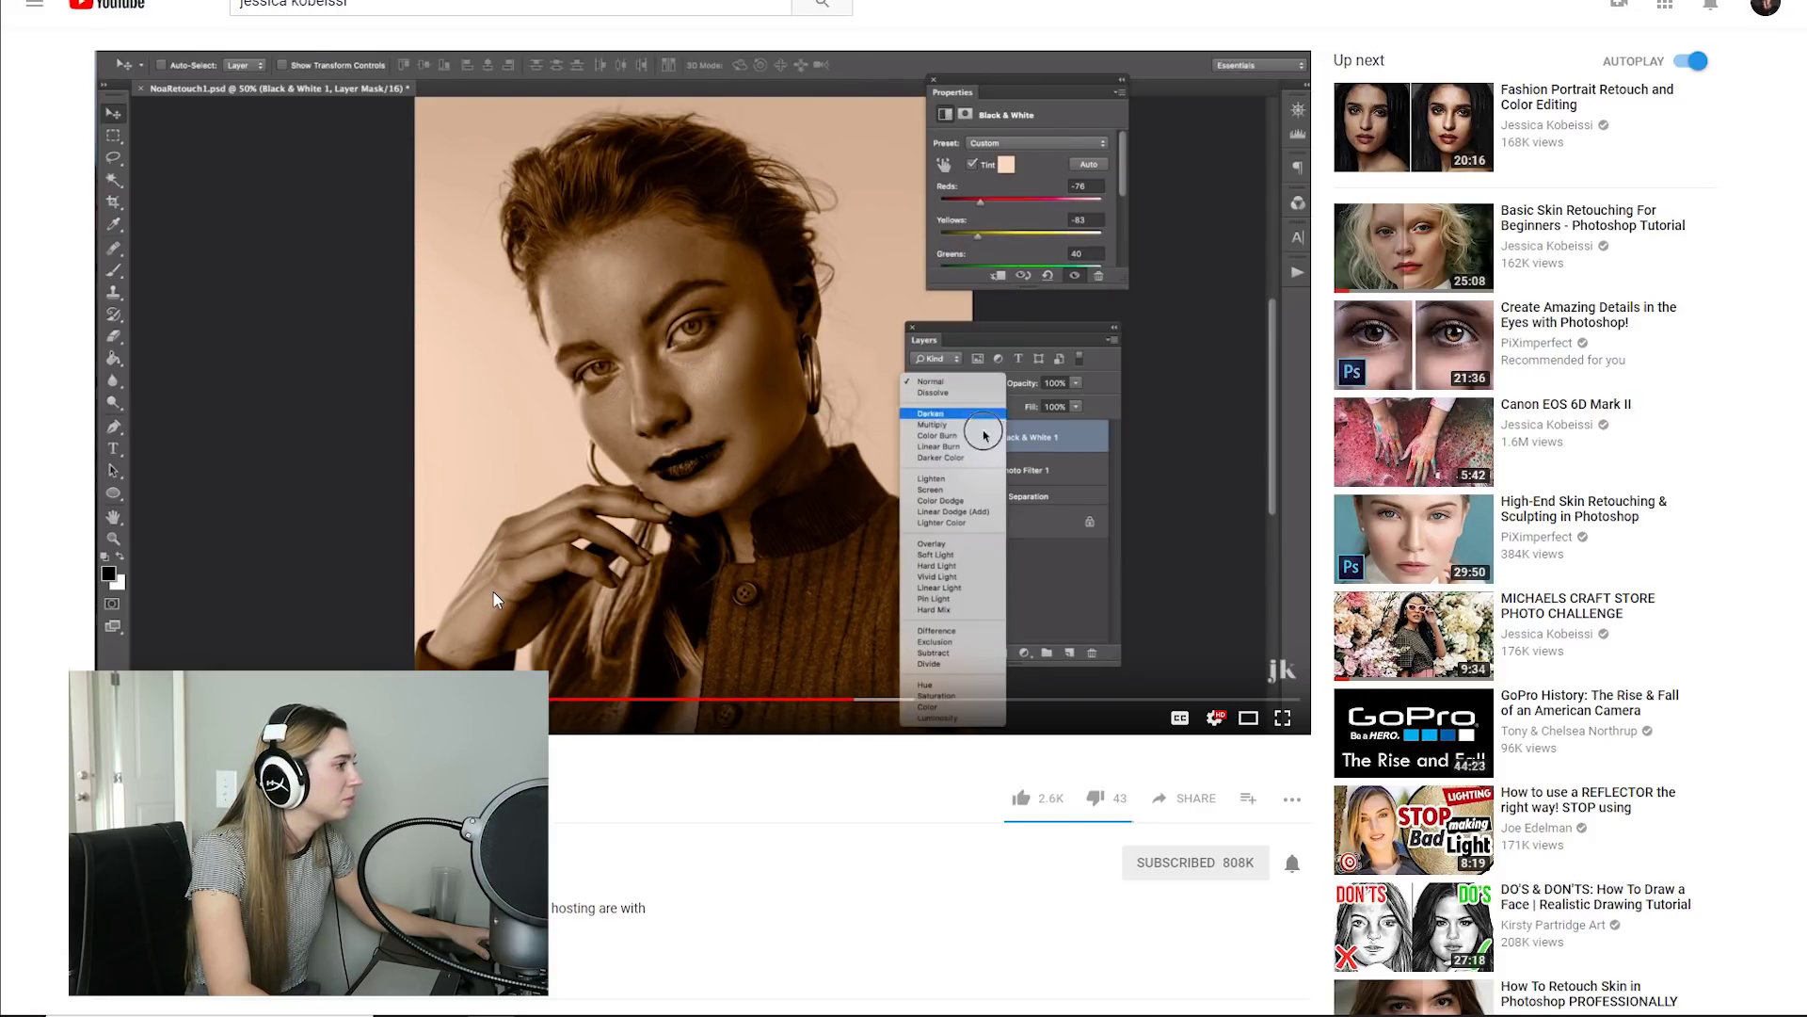
click(507, 560)
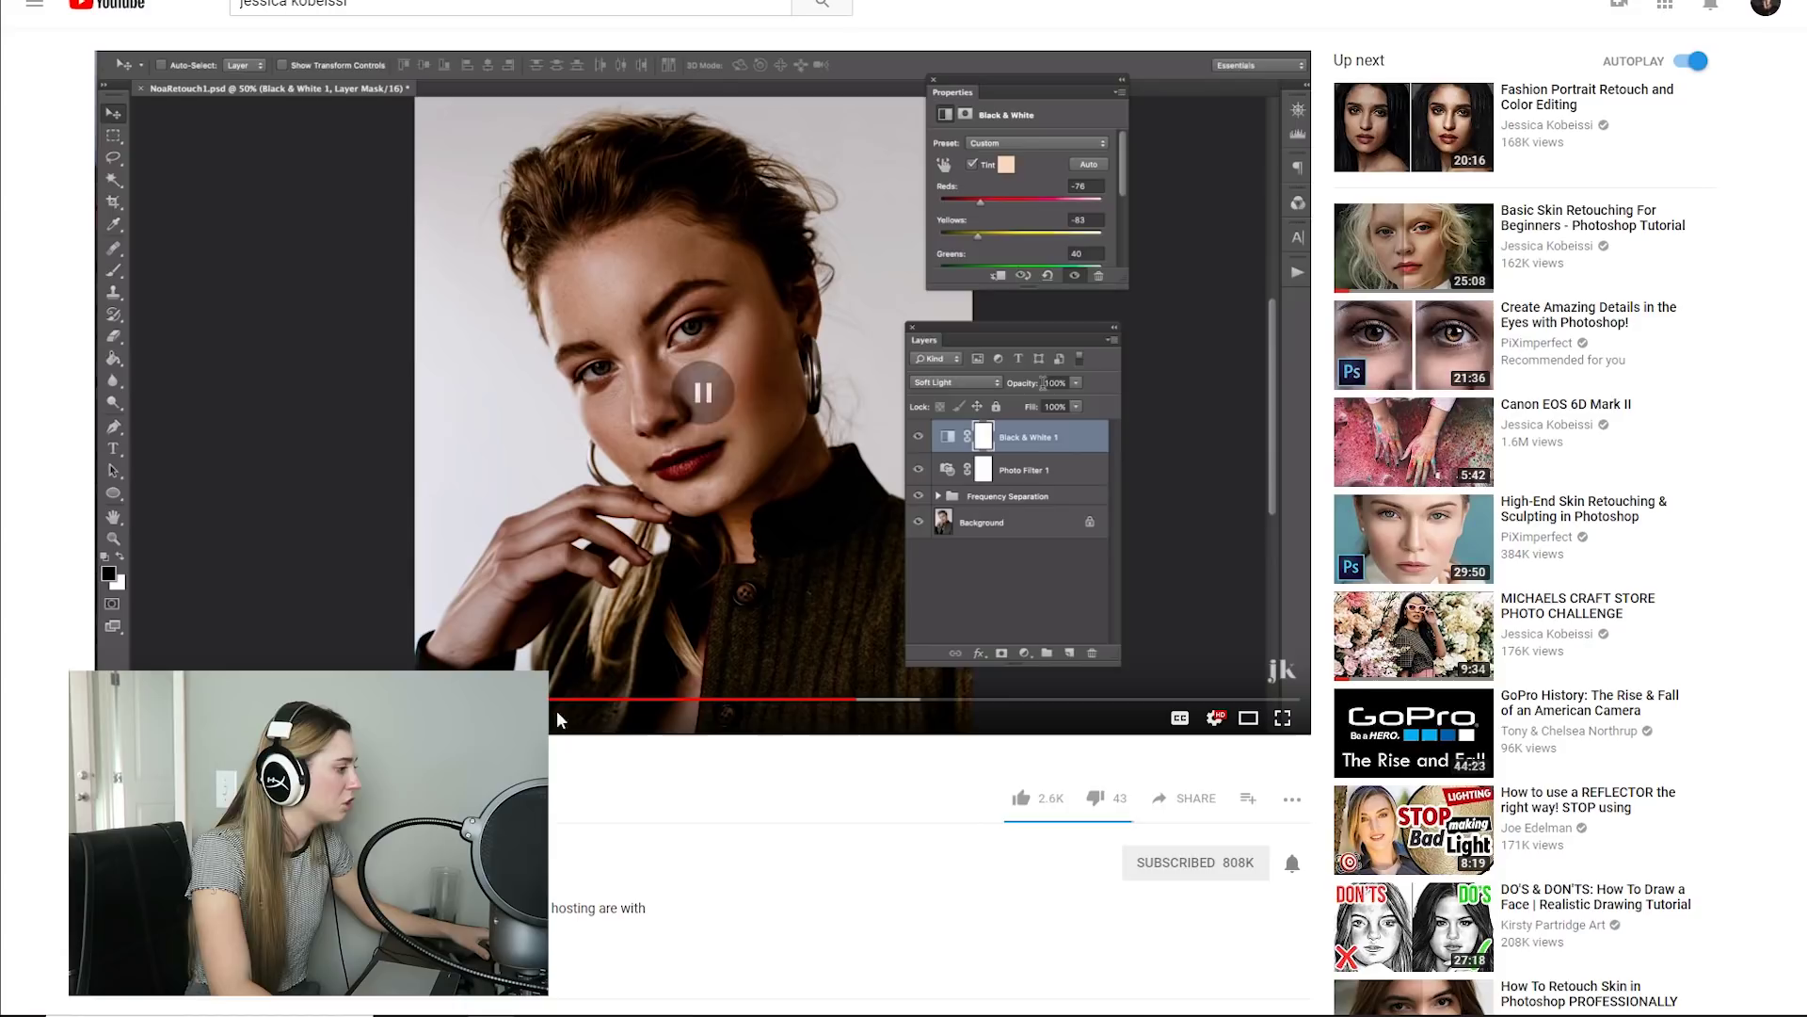
key(alt+Tab)
click(1587, 641)
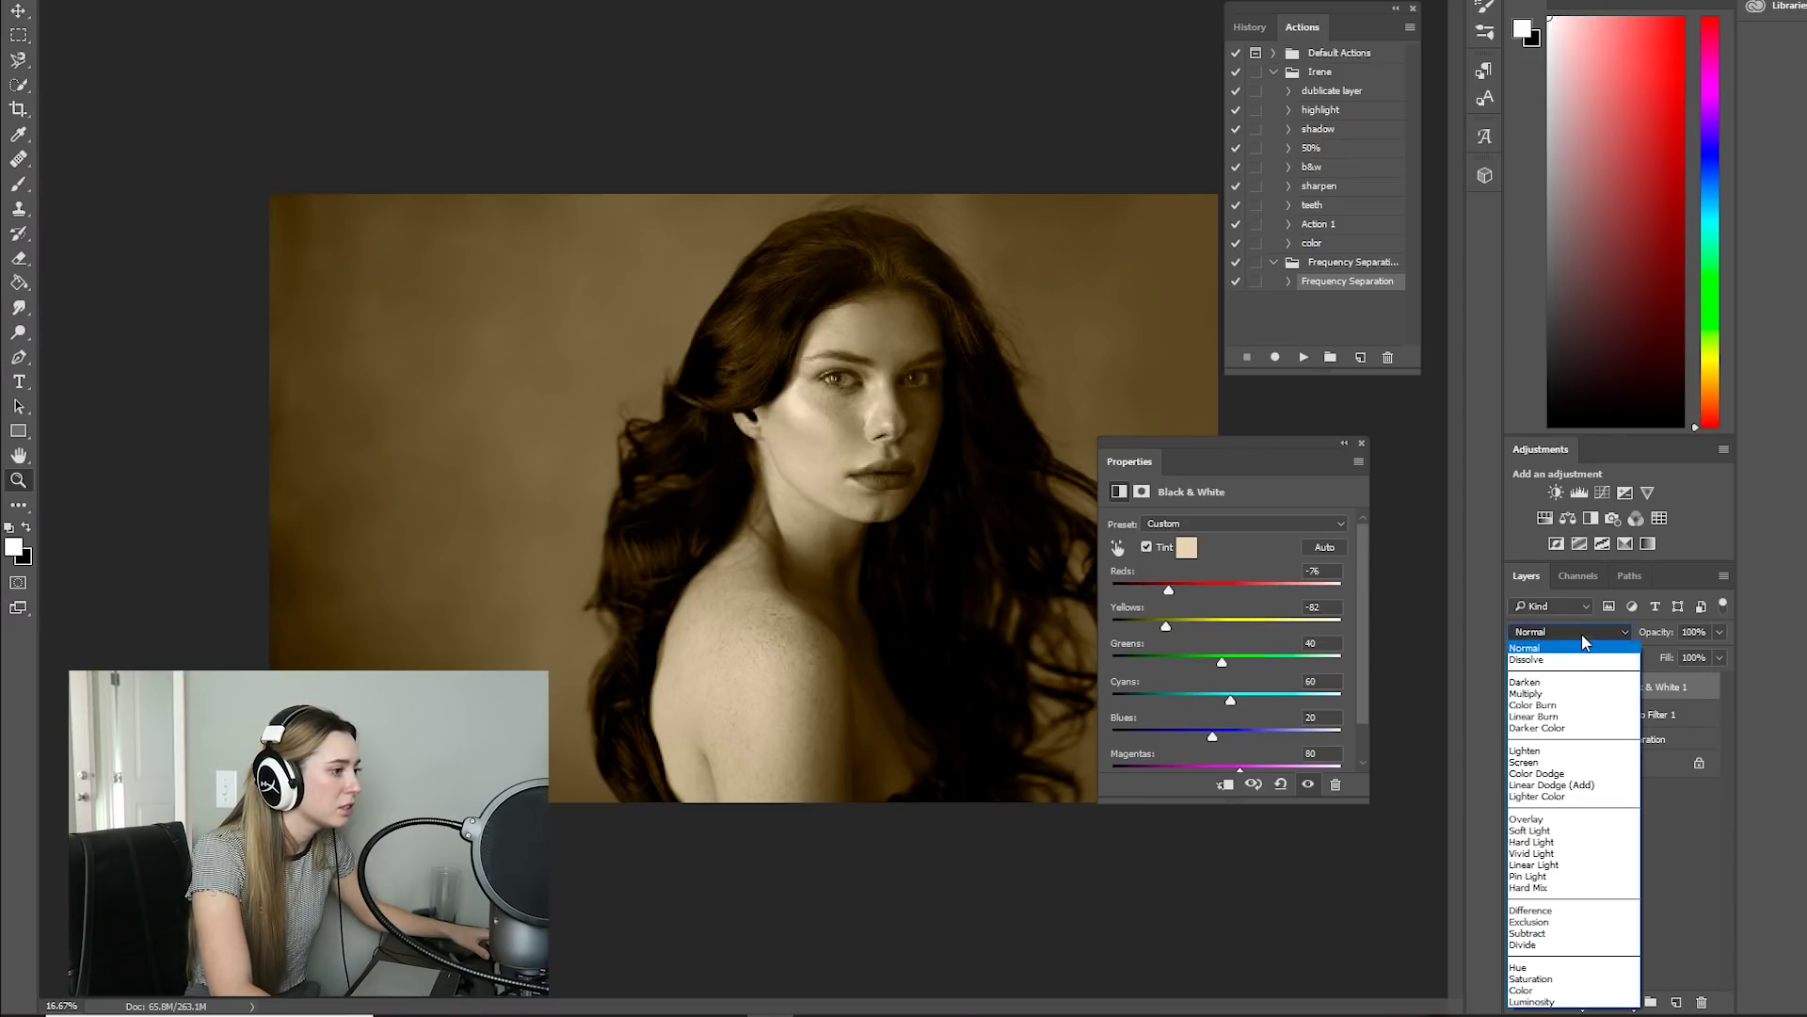
click(1536, 845)
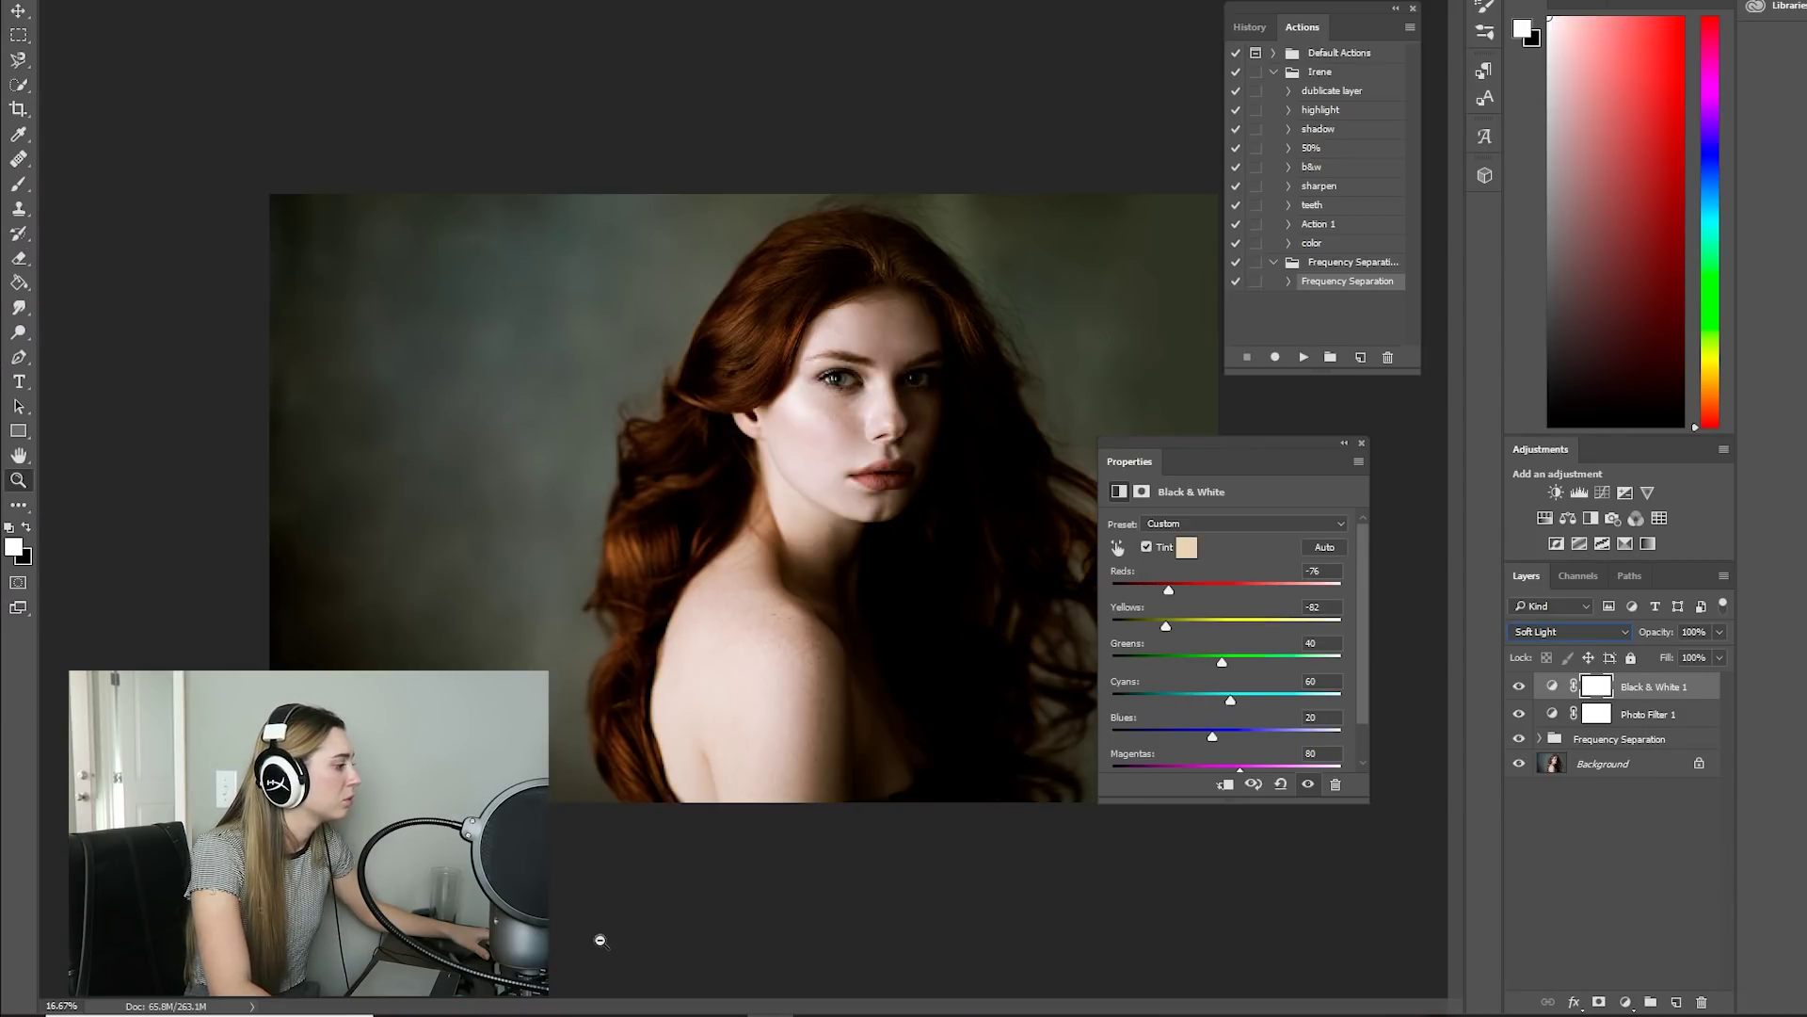
- Check the layer opacity in the YouTube tutorial and reduce the Black & White 1 layer's opacity to 32% in Photoshop
key(alt+Tab)
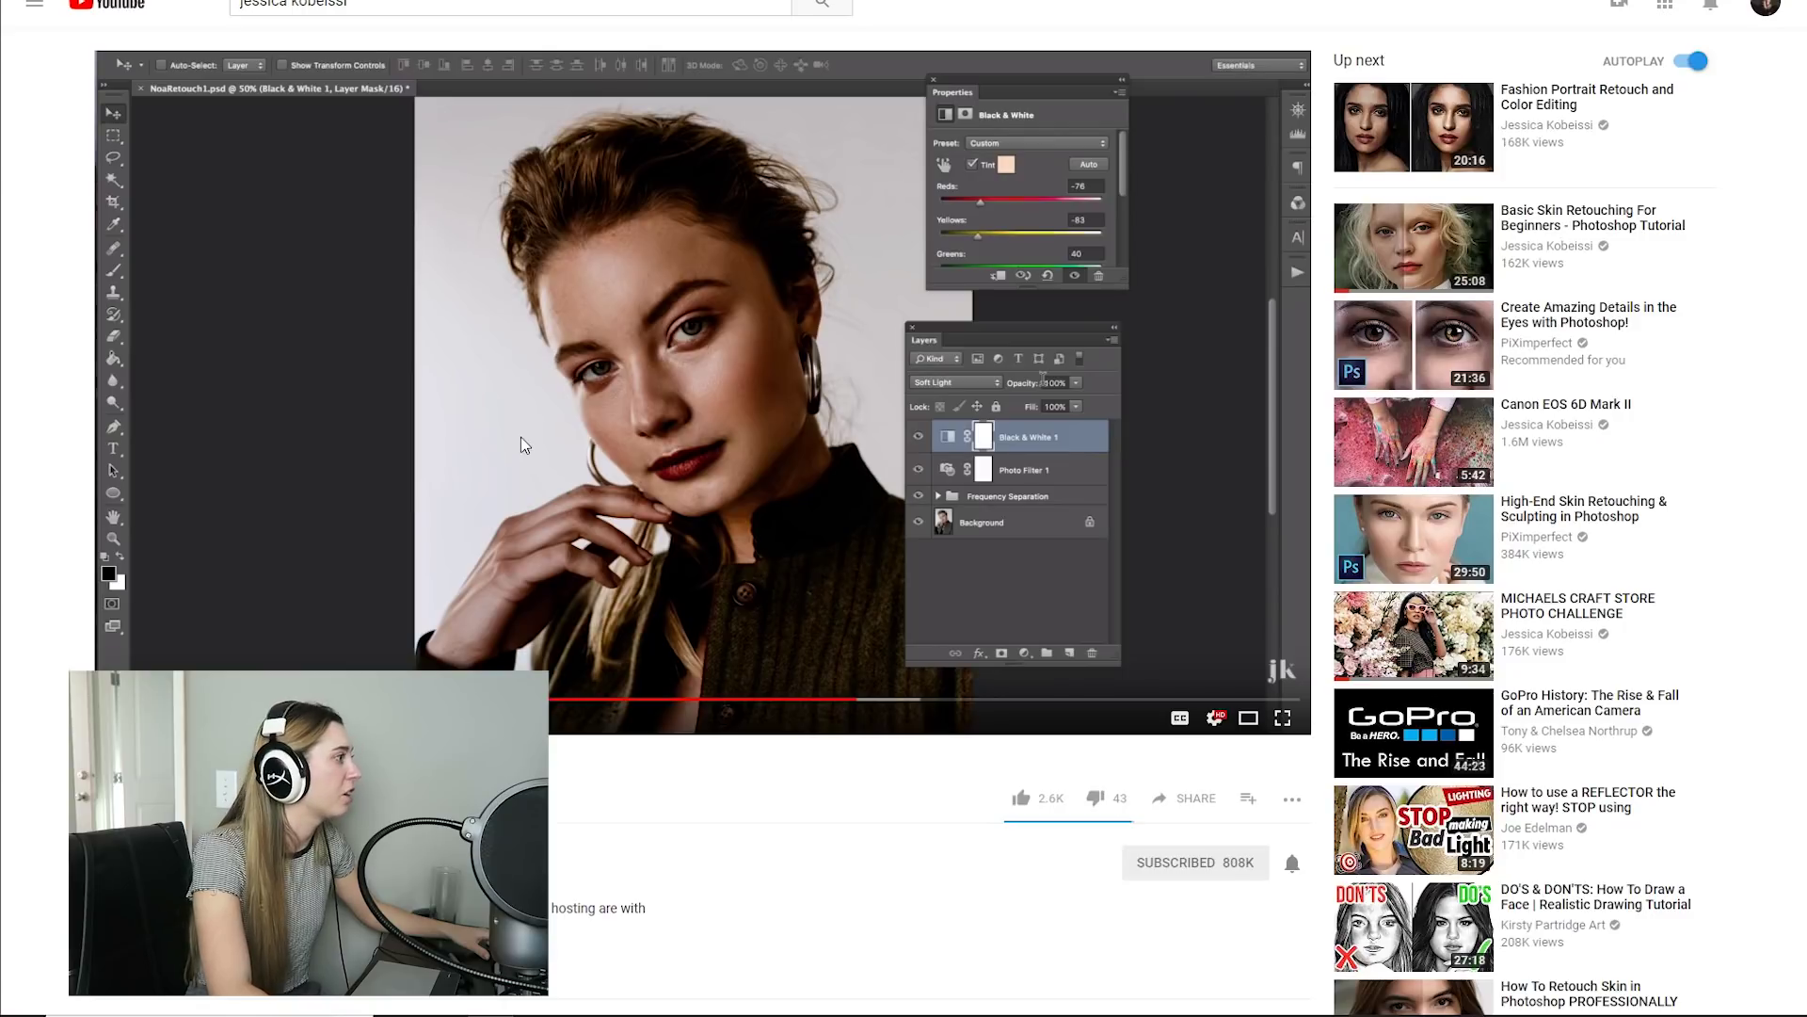
click(521, 437)
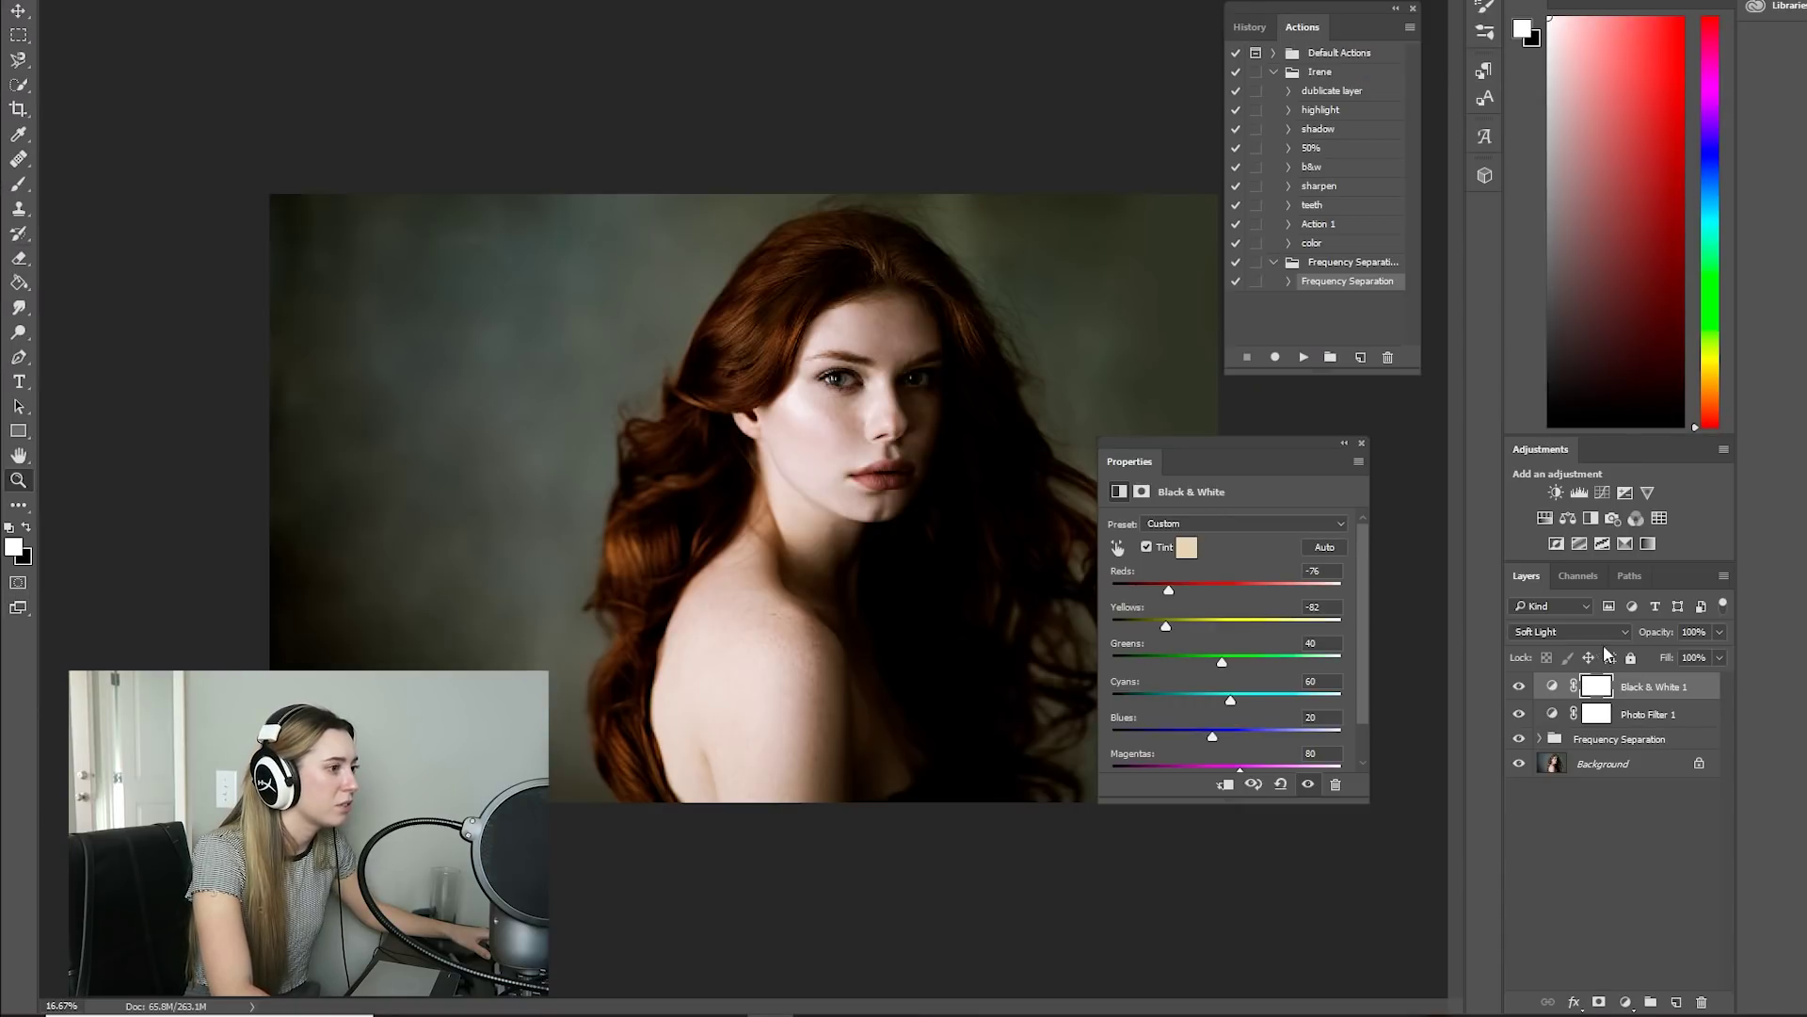
click(1719, 633)
drag(1724, 654, 1668, 658)
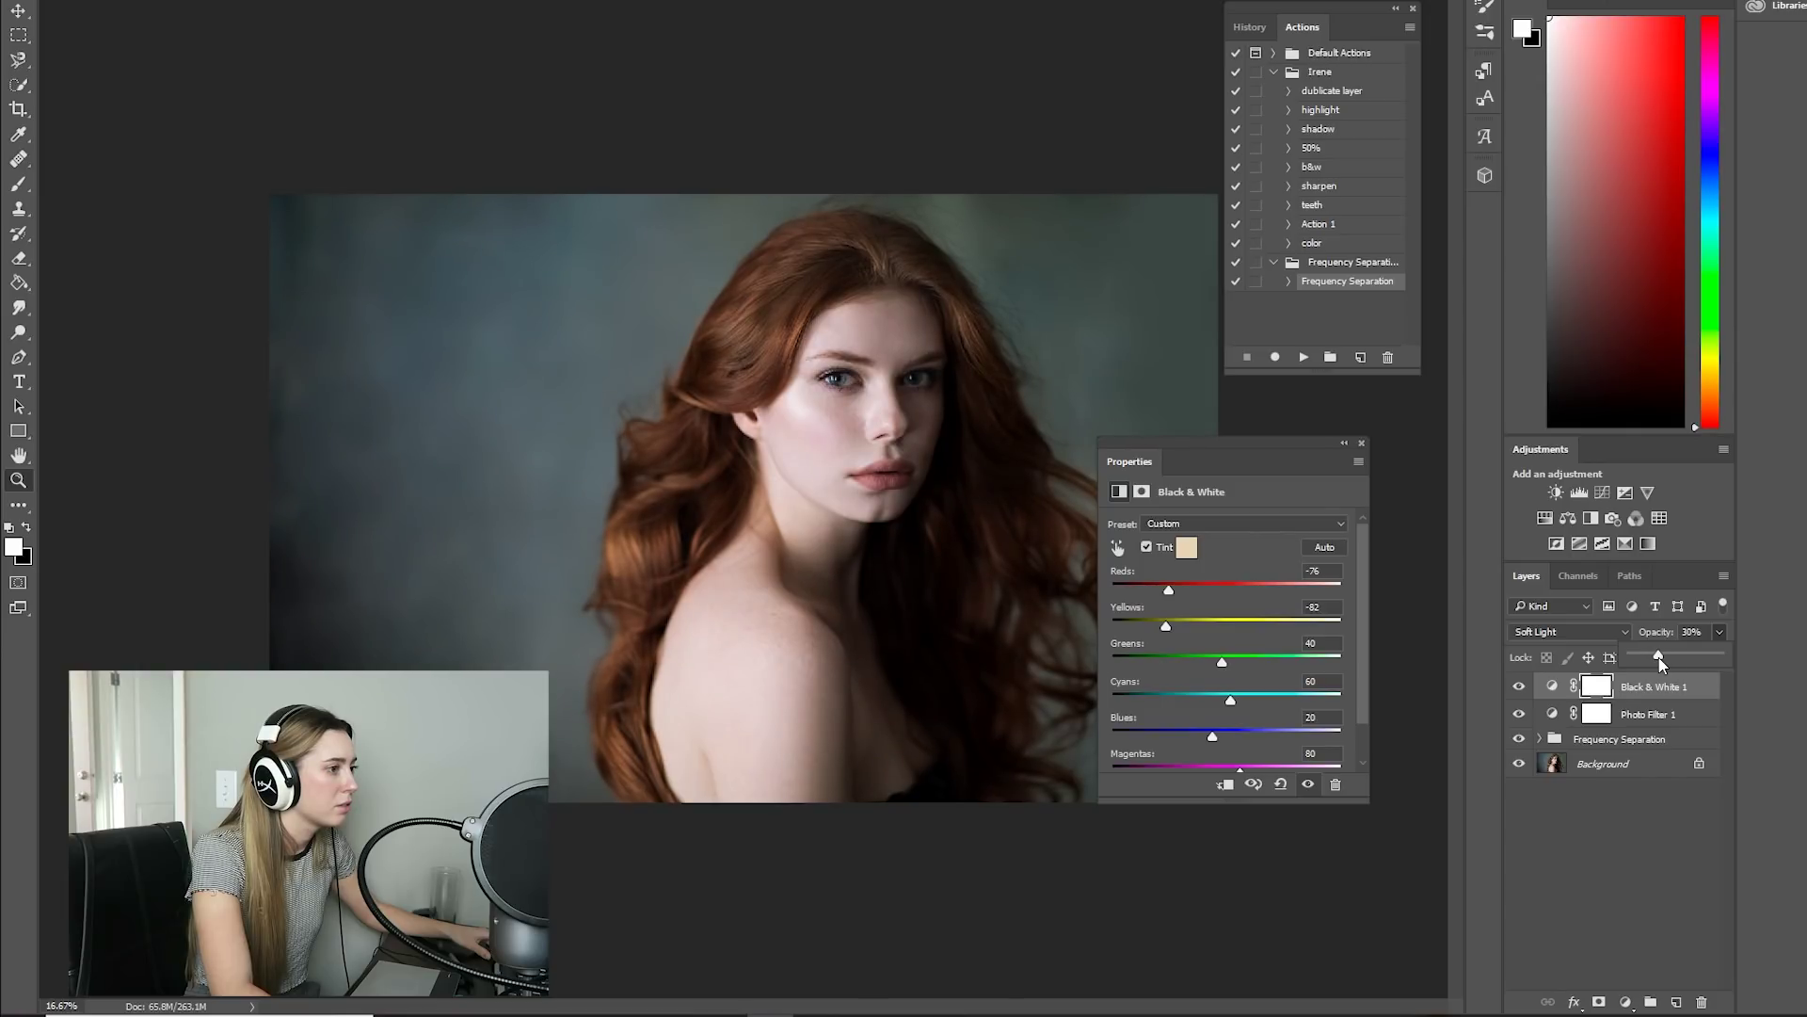
drag(1661, 665, 1664, 665)
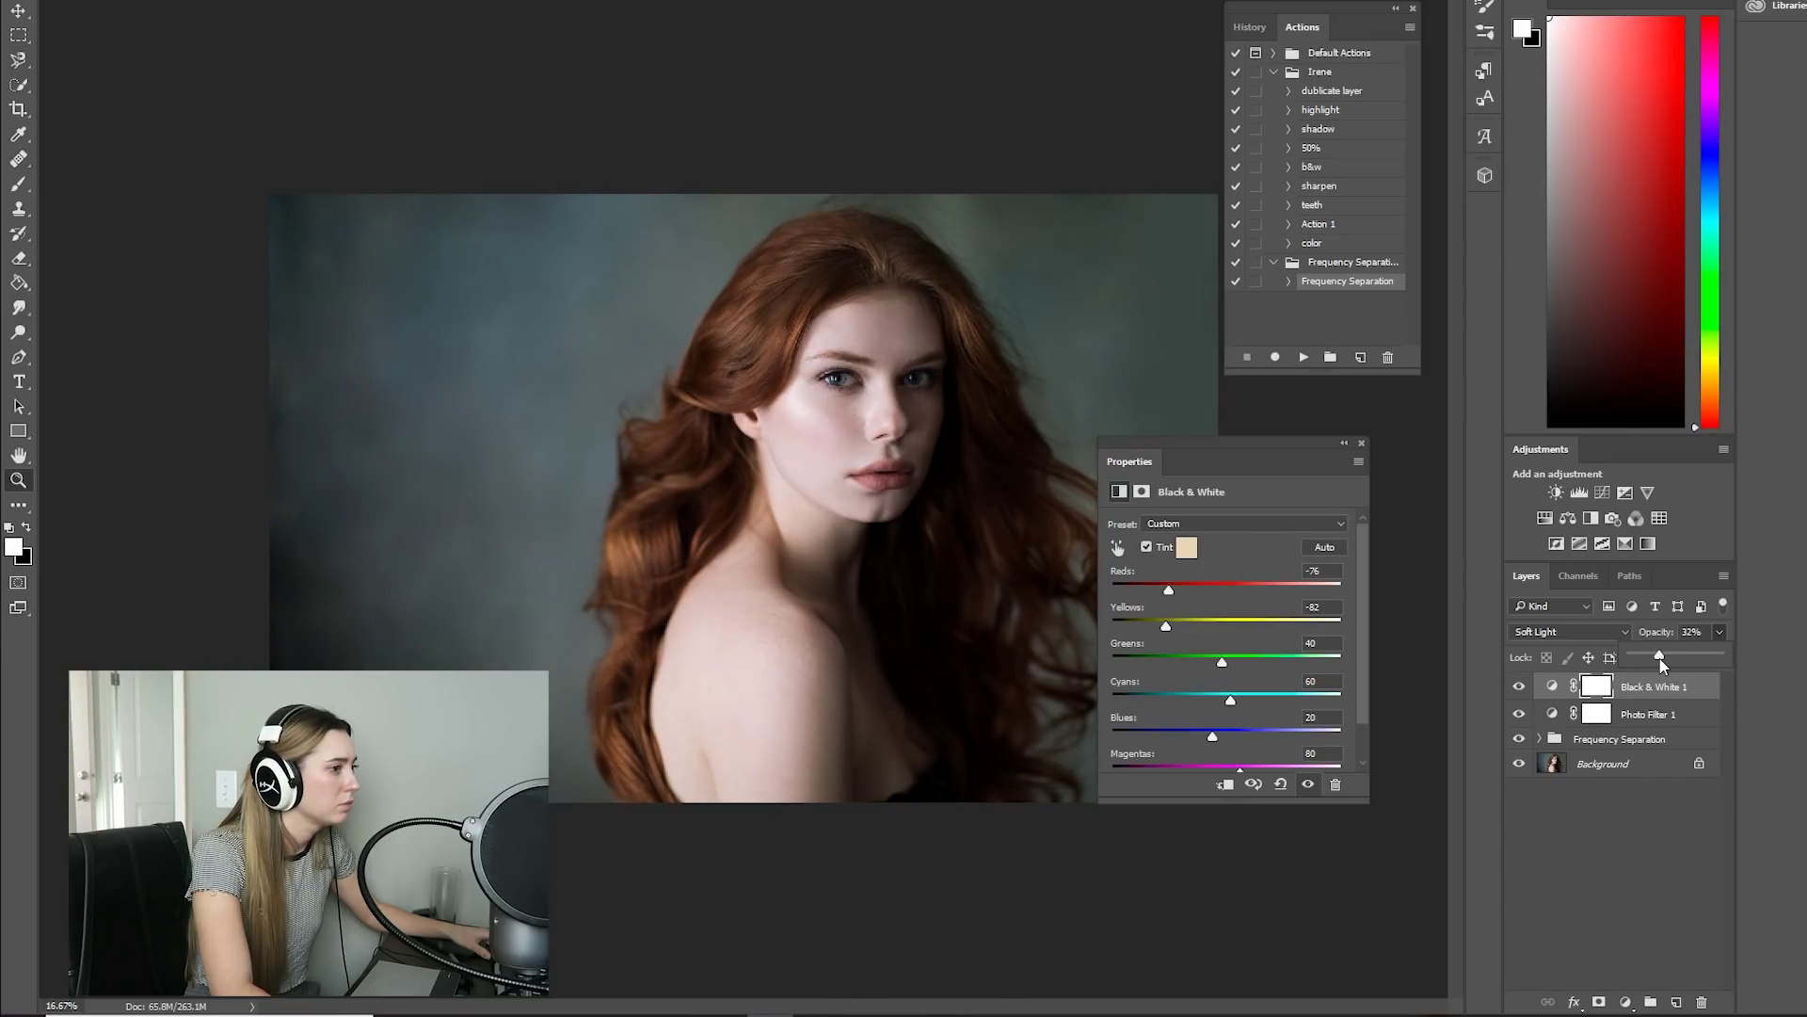
key(Return)
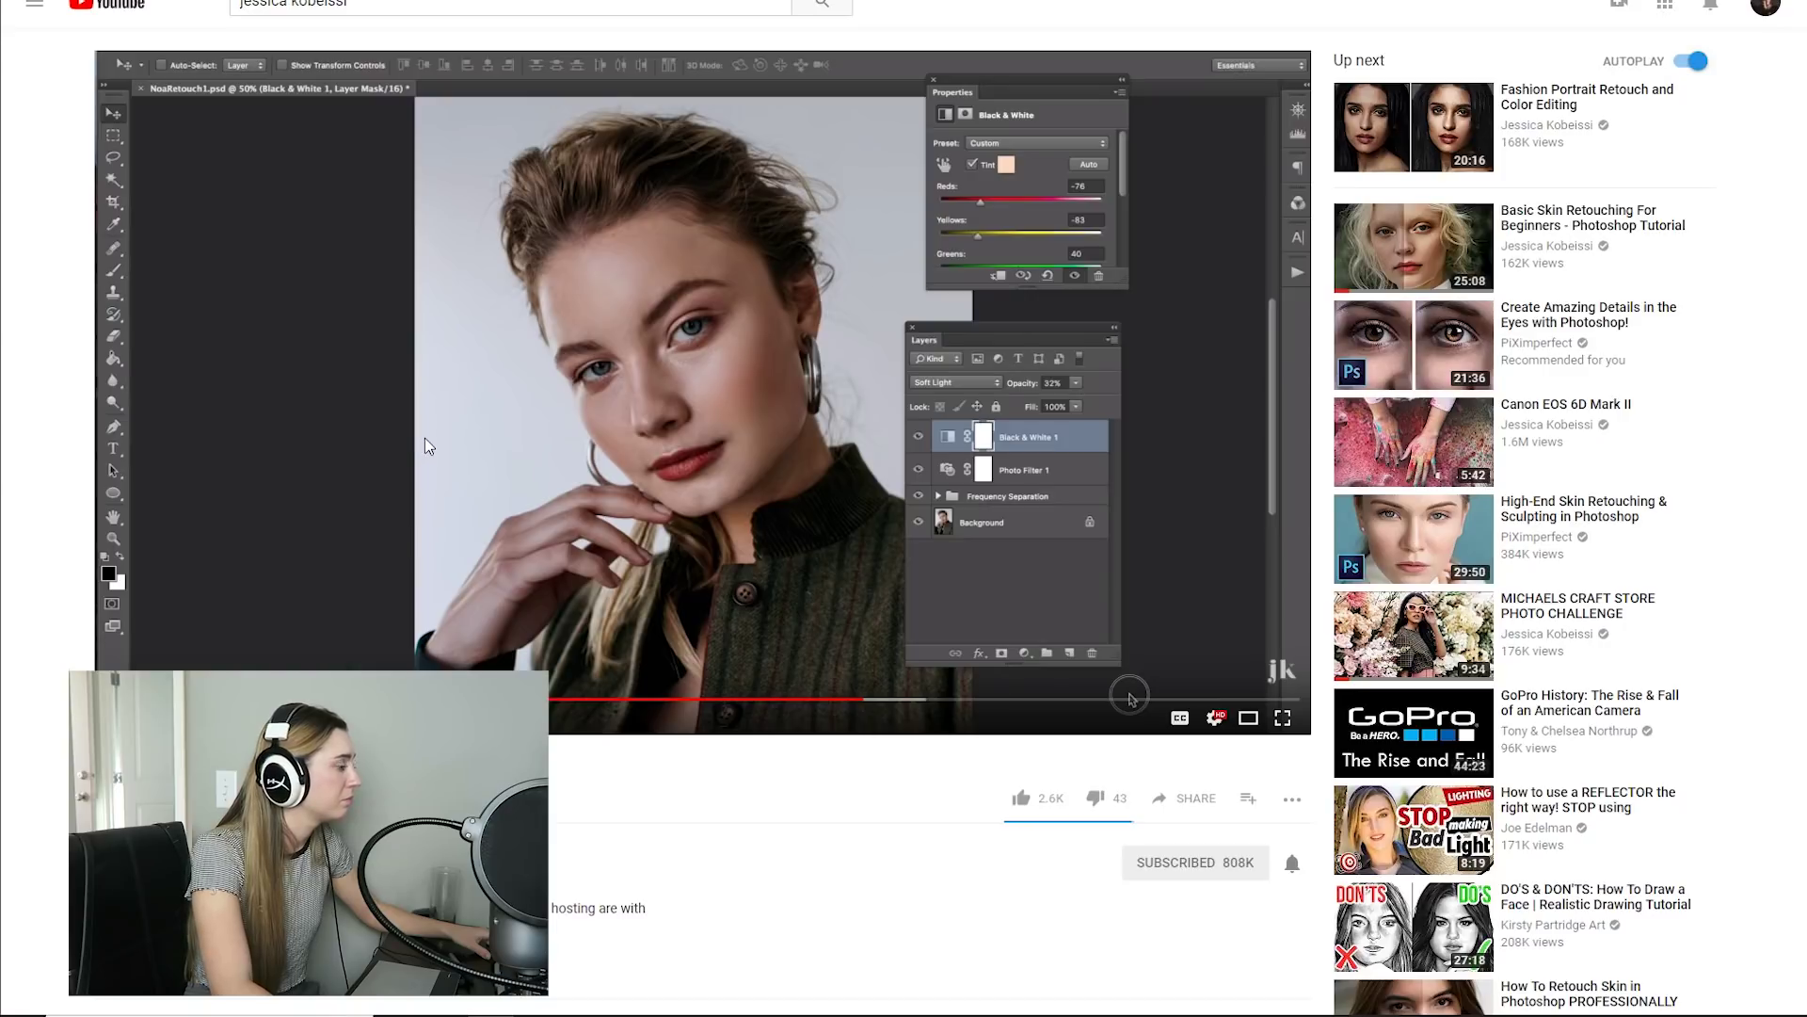
- Watch the YouTube tutorial's next adjustment and, in Photoshop, add a Curves adjustment layer above the Black & White 1 layer
click(426, 437)
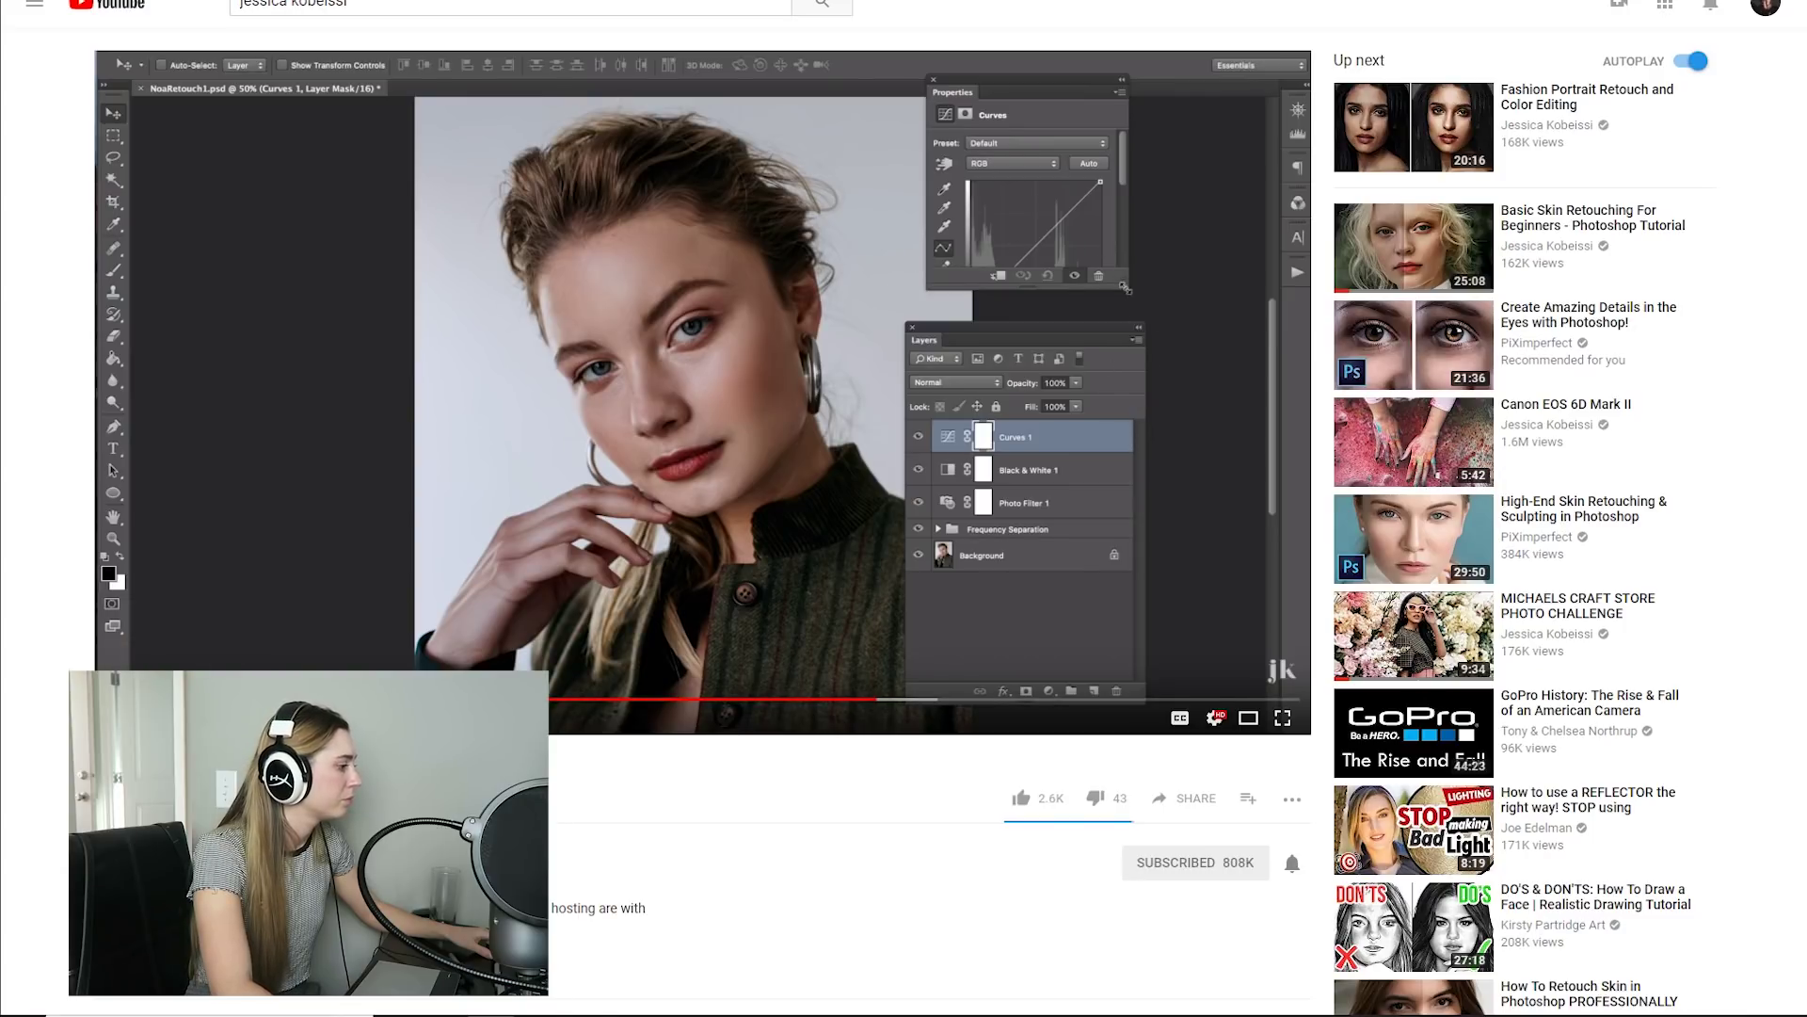
click(492, 1015)
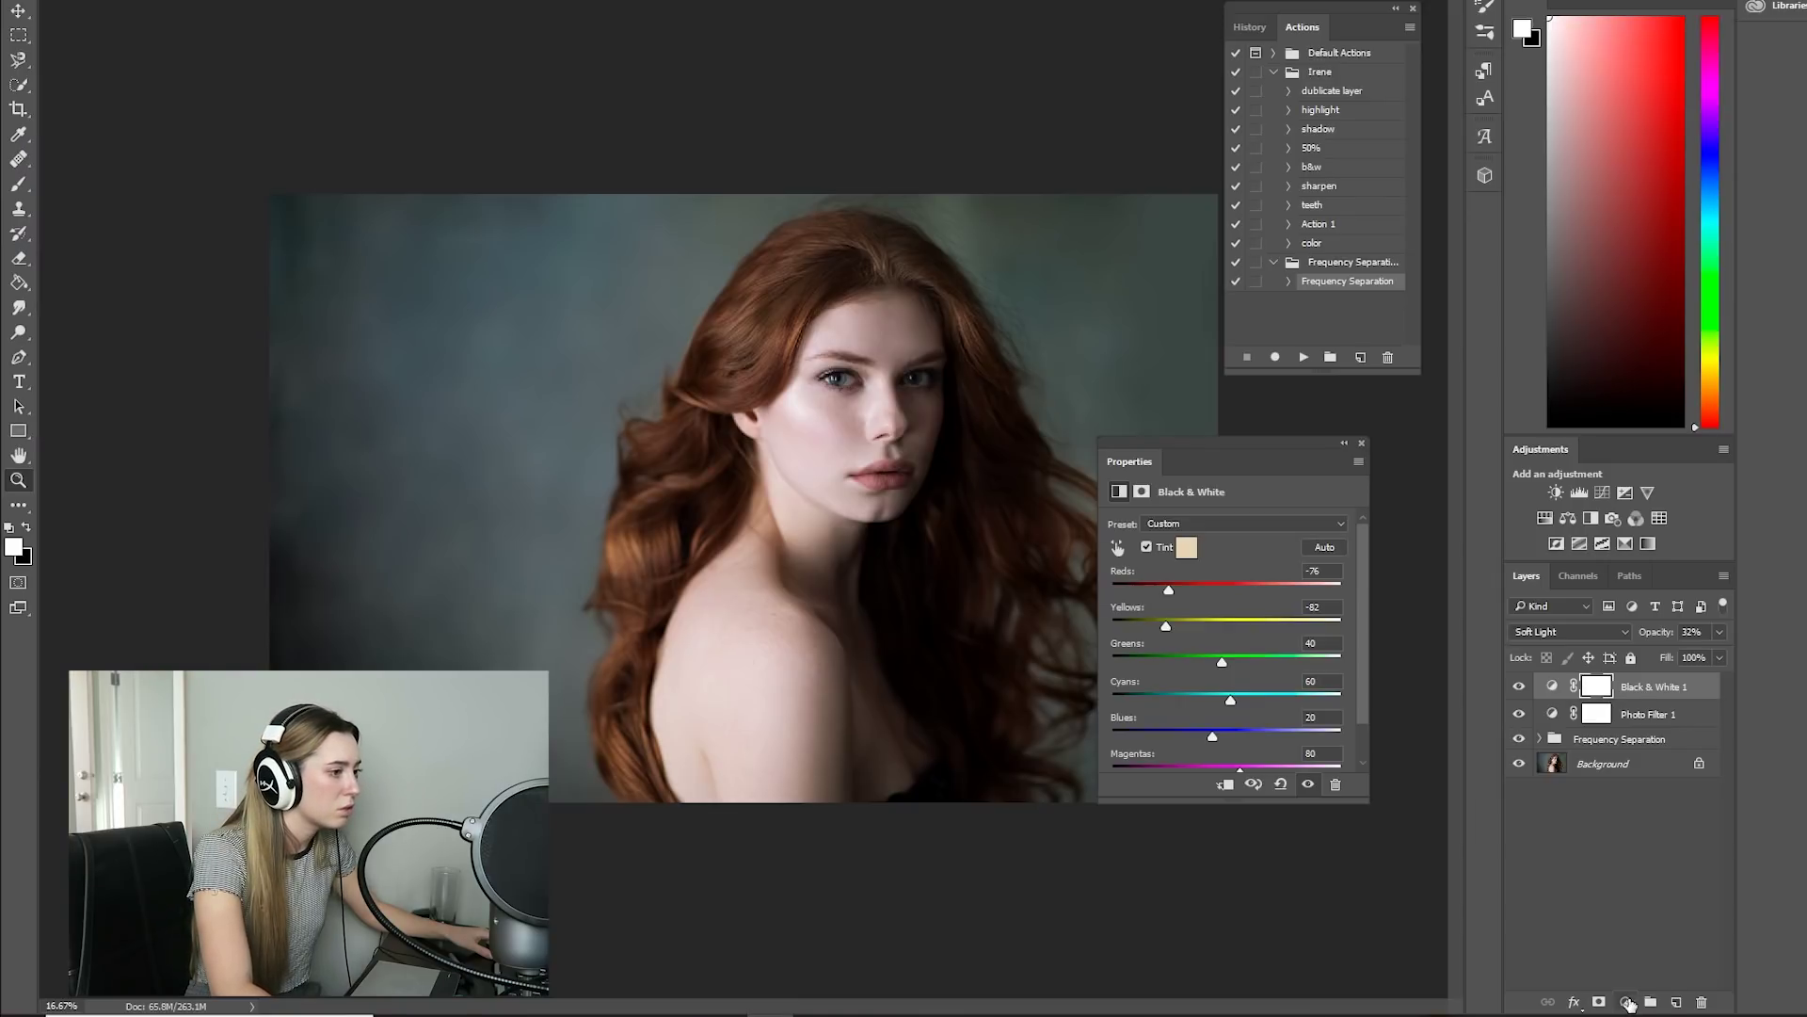
click(1628, 1003)
click(1638, 688)
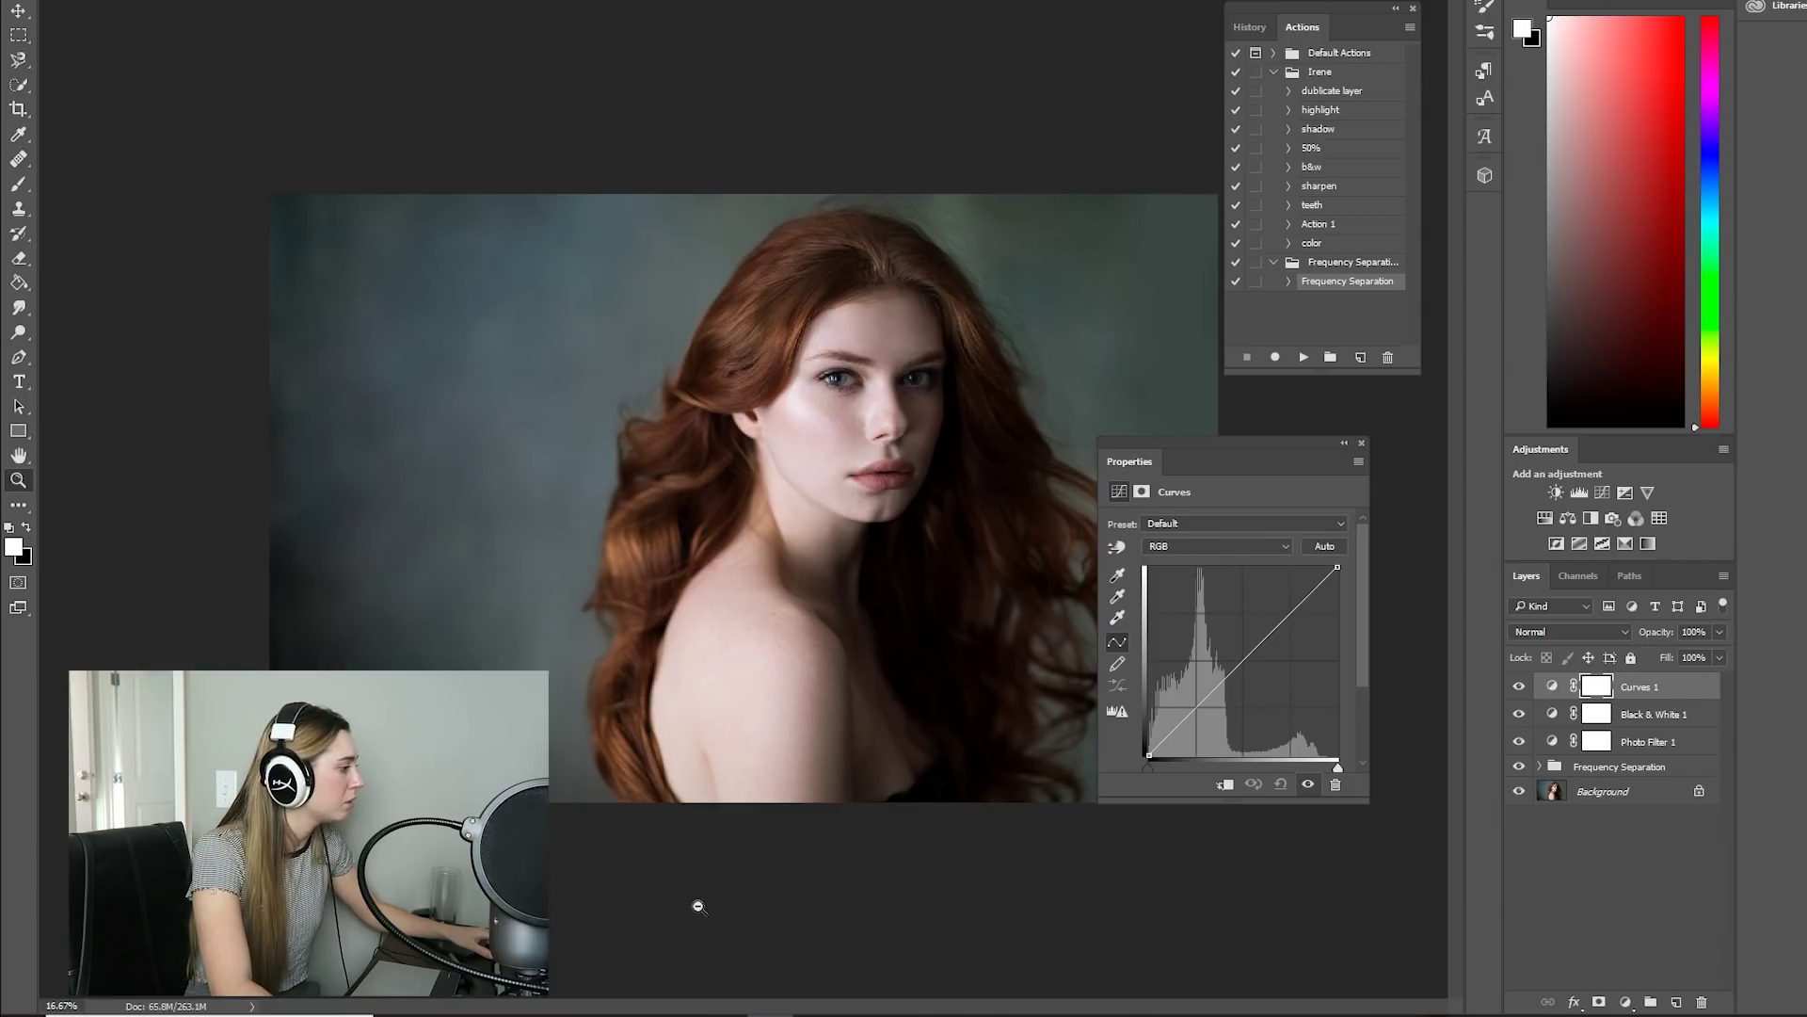
- Look up the Curves blend mode in the YouTube tutorial and set the Curves 1 layer to Luminosity in Photoshop
key(alt+Tab)
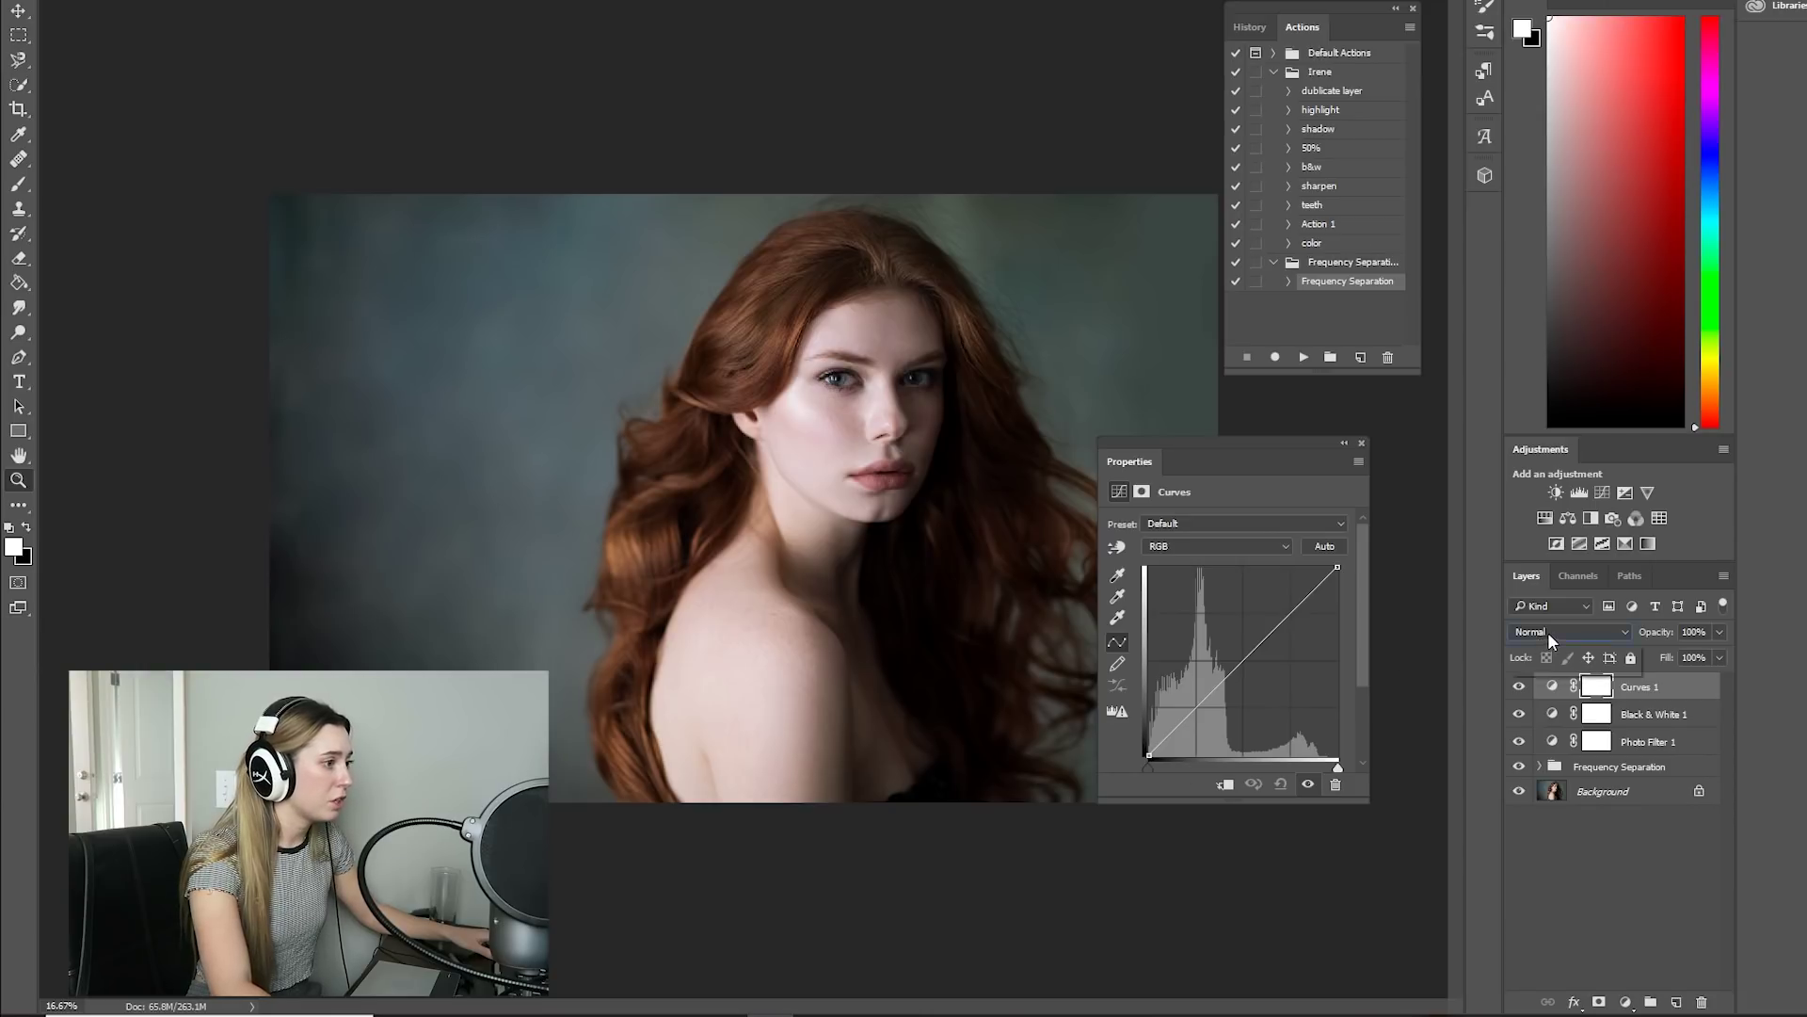
click(1547, 631)
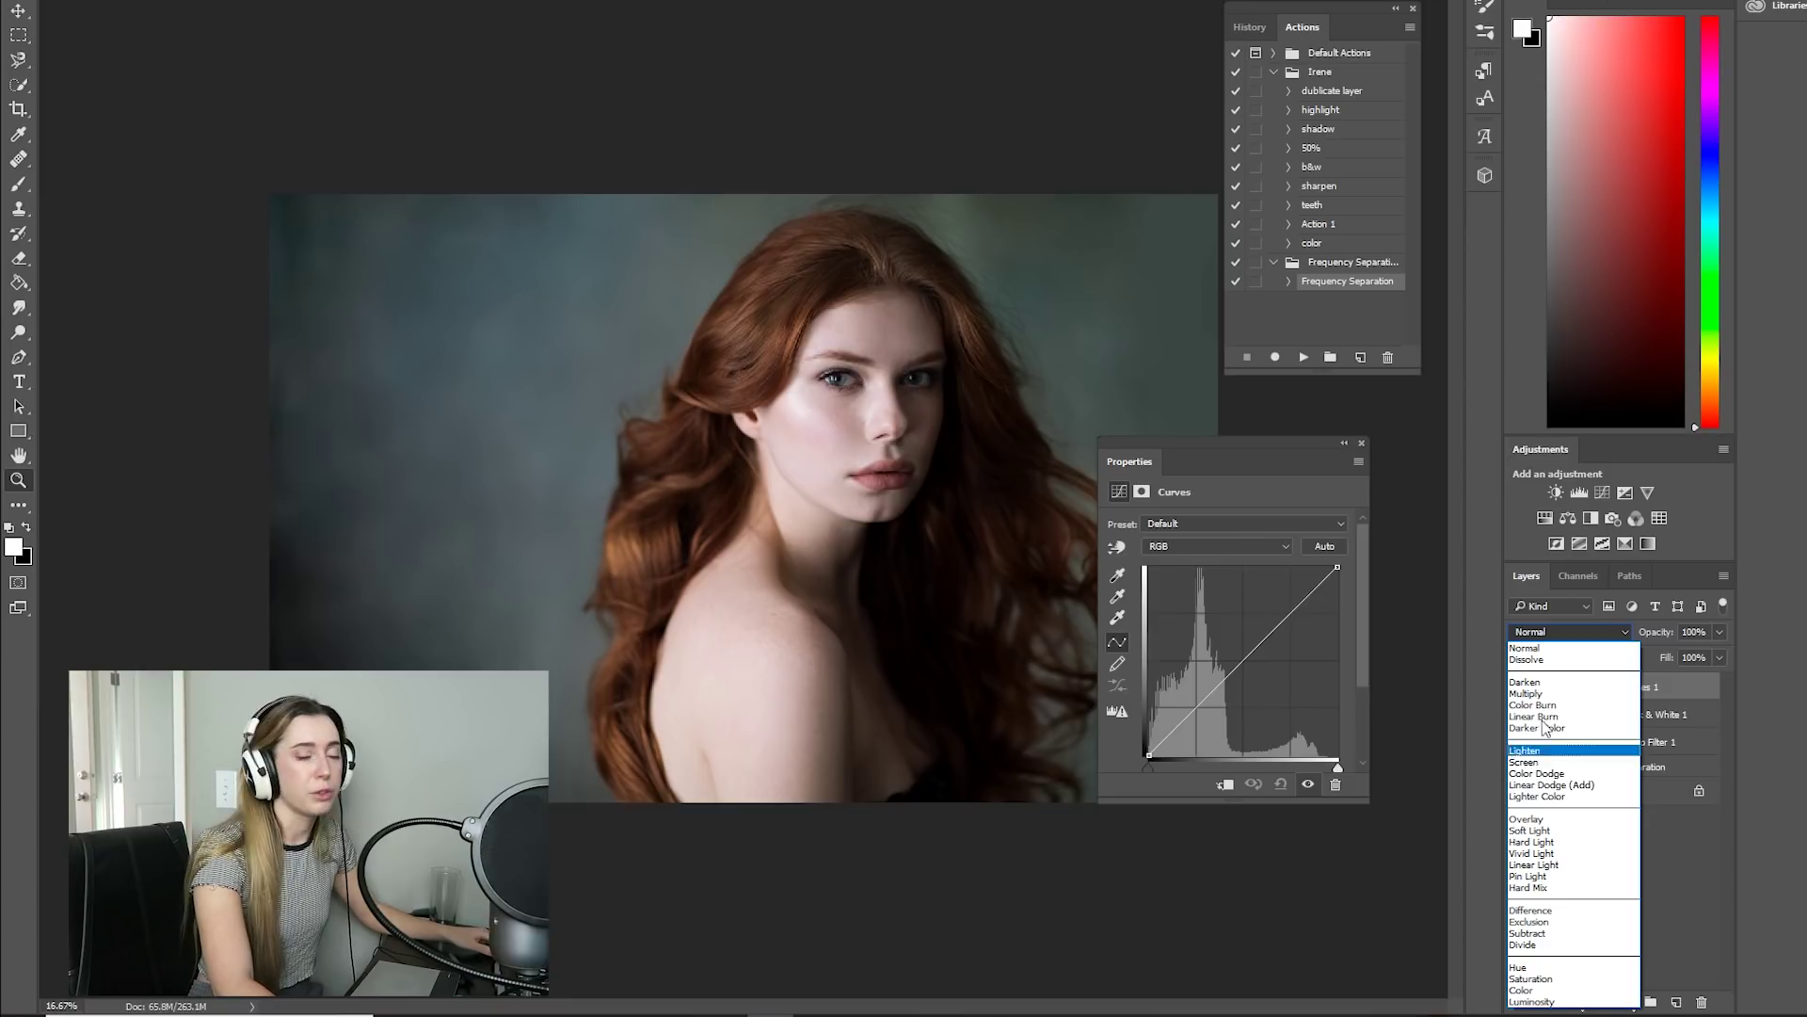
click(1530, 1002)
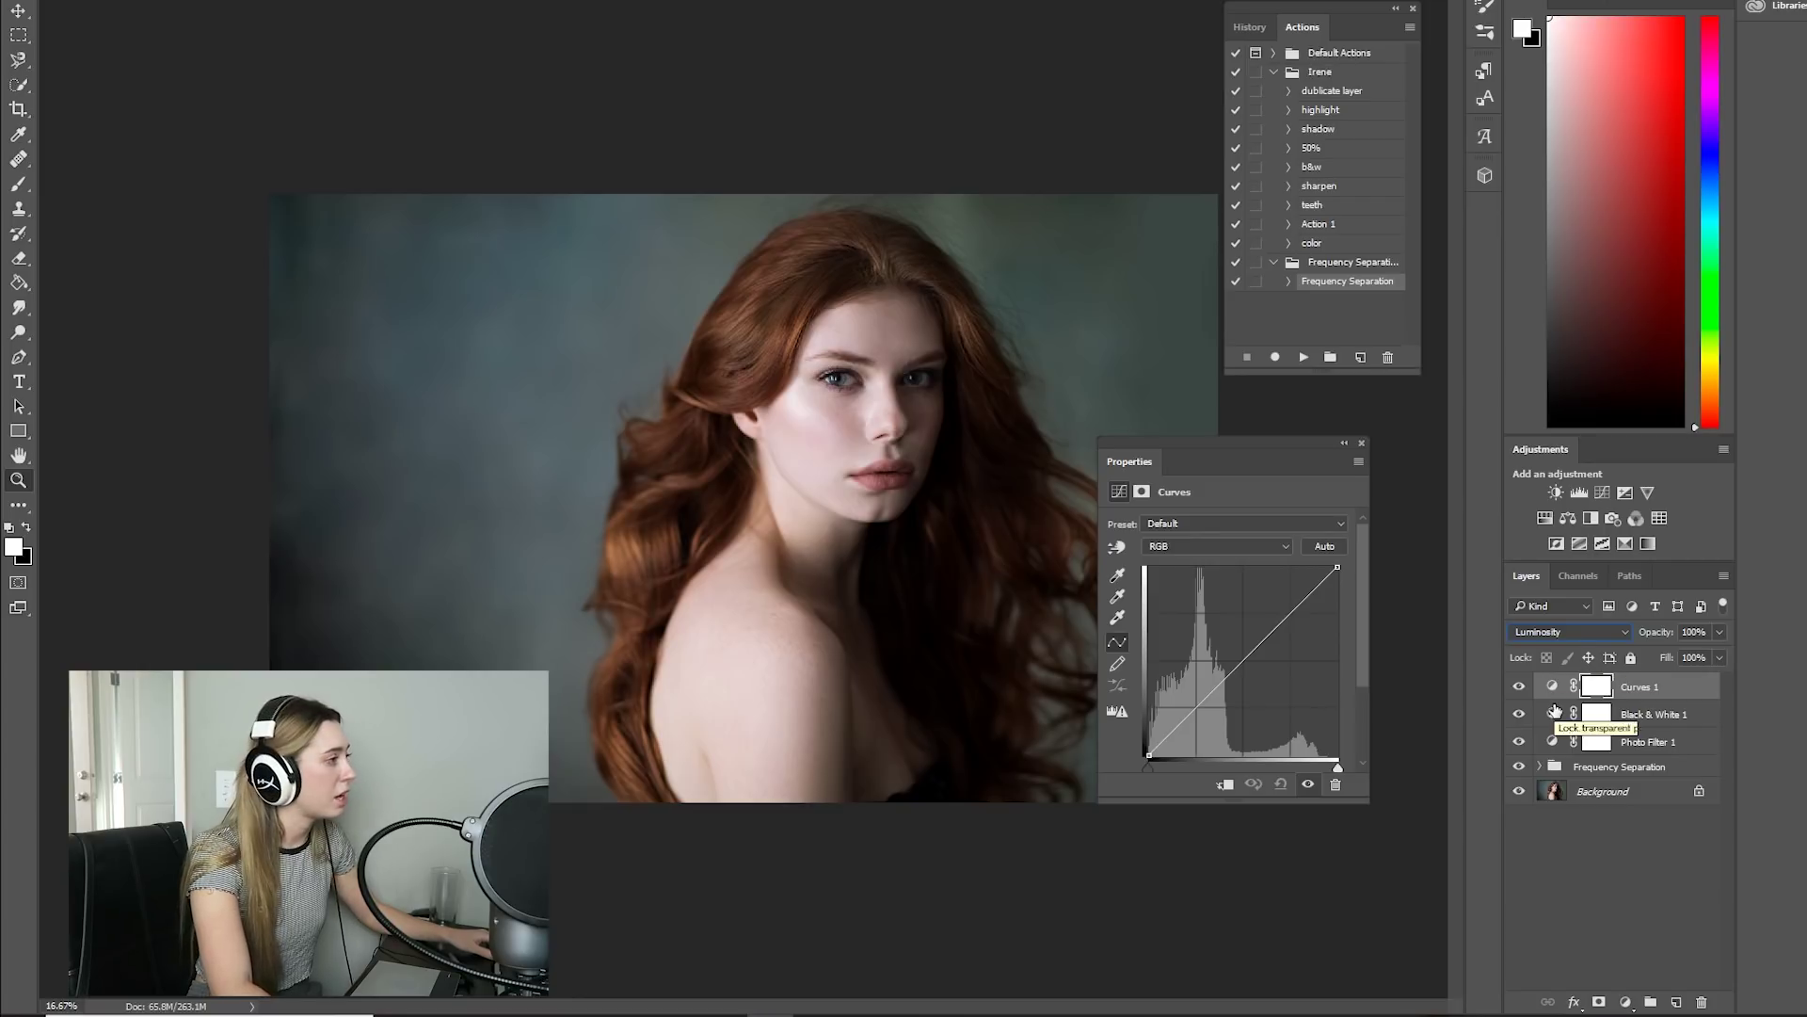
- Following the YouTube tutorial, shape Curves 1's RGB curve in Photoshop with shadow, midtone and highlight points and a lowered white endpoint
click(491, 1015)
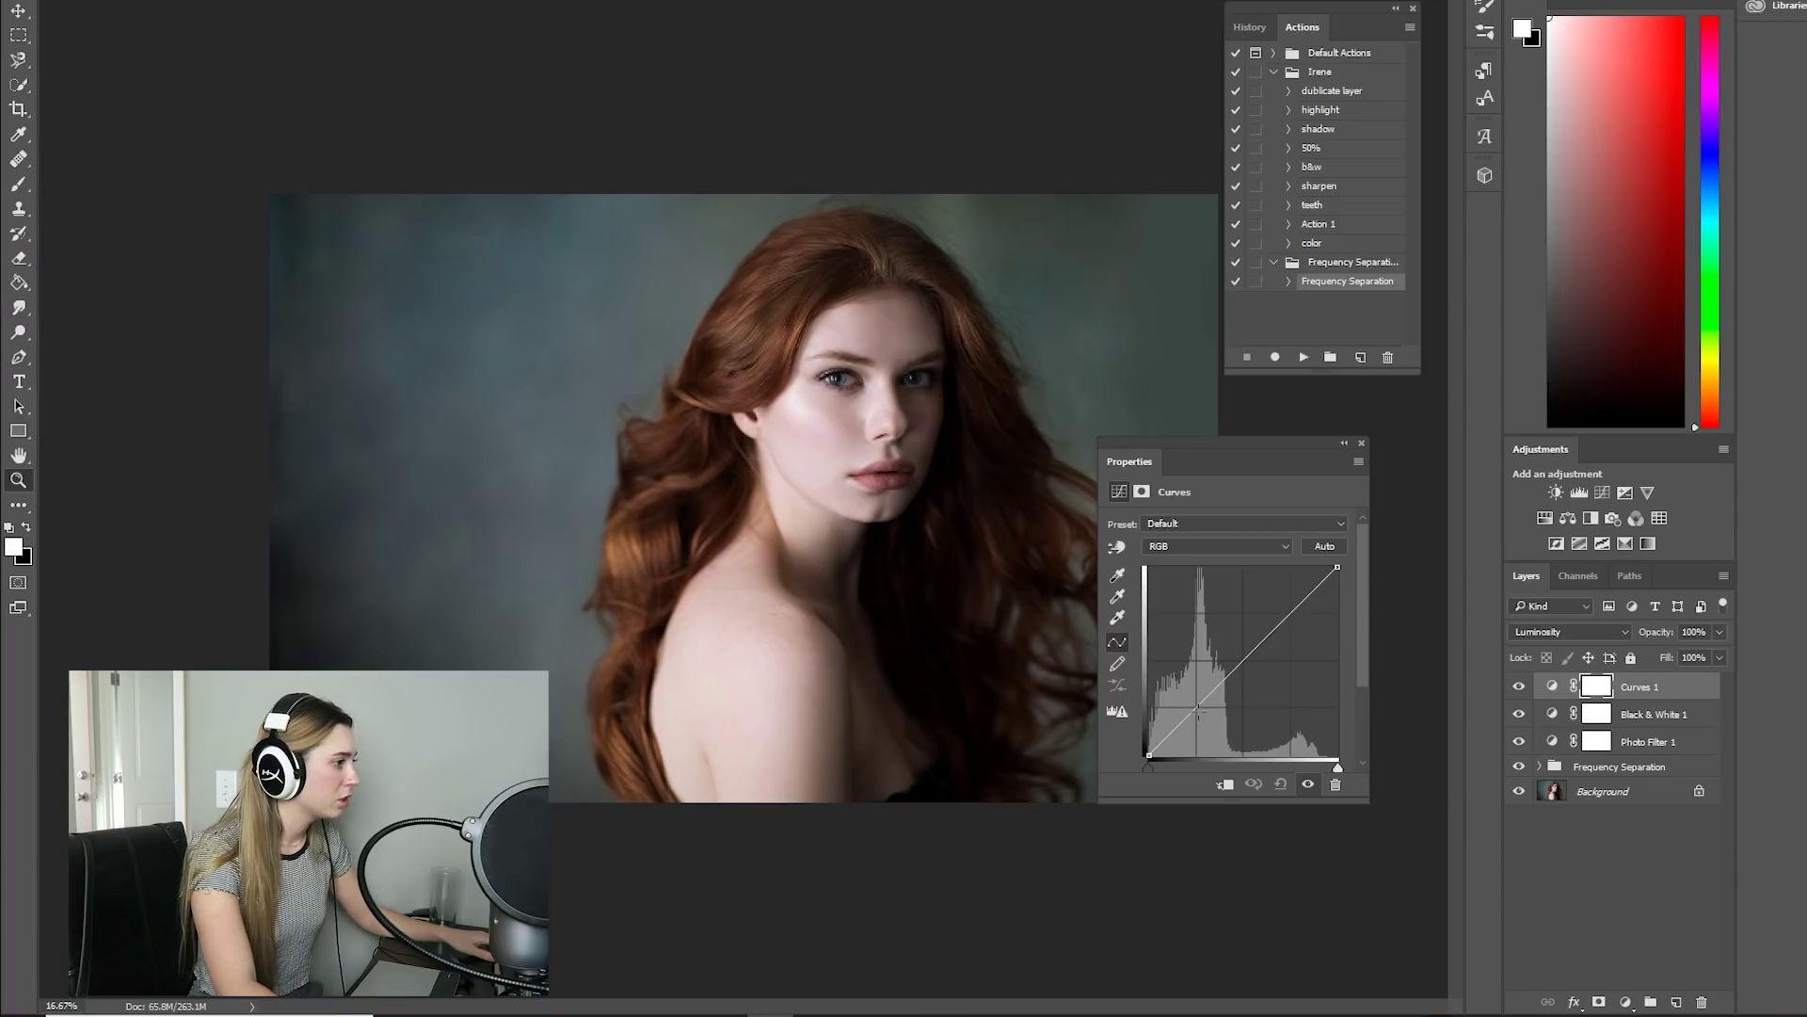
drag(1195, 709, 1188, 705)
drag(1283, 612, 1281, 604)
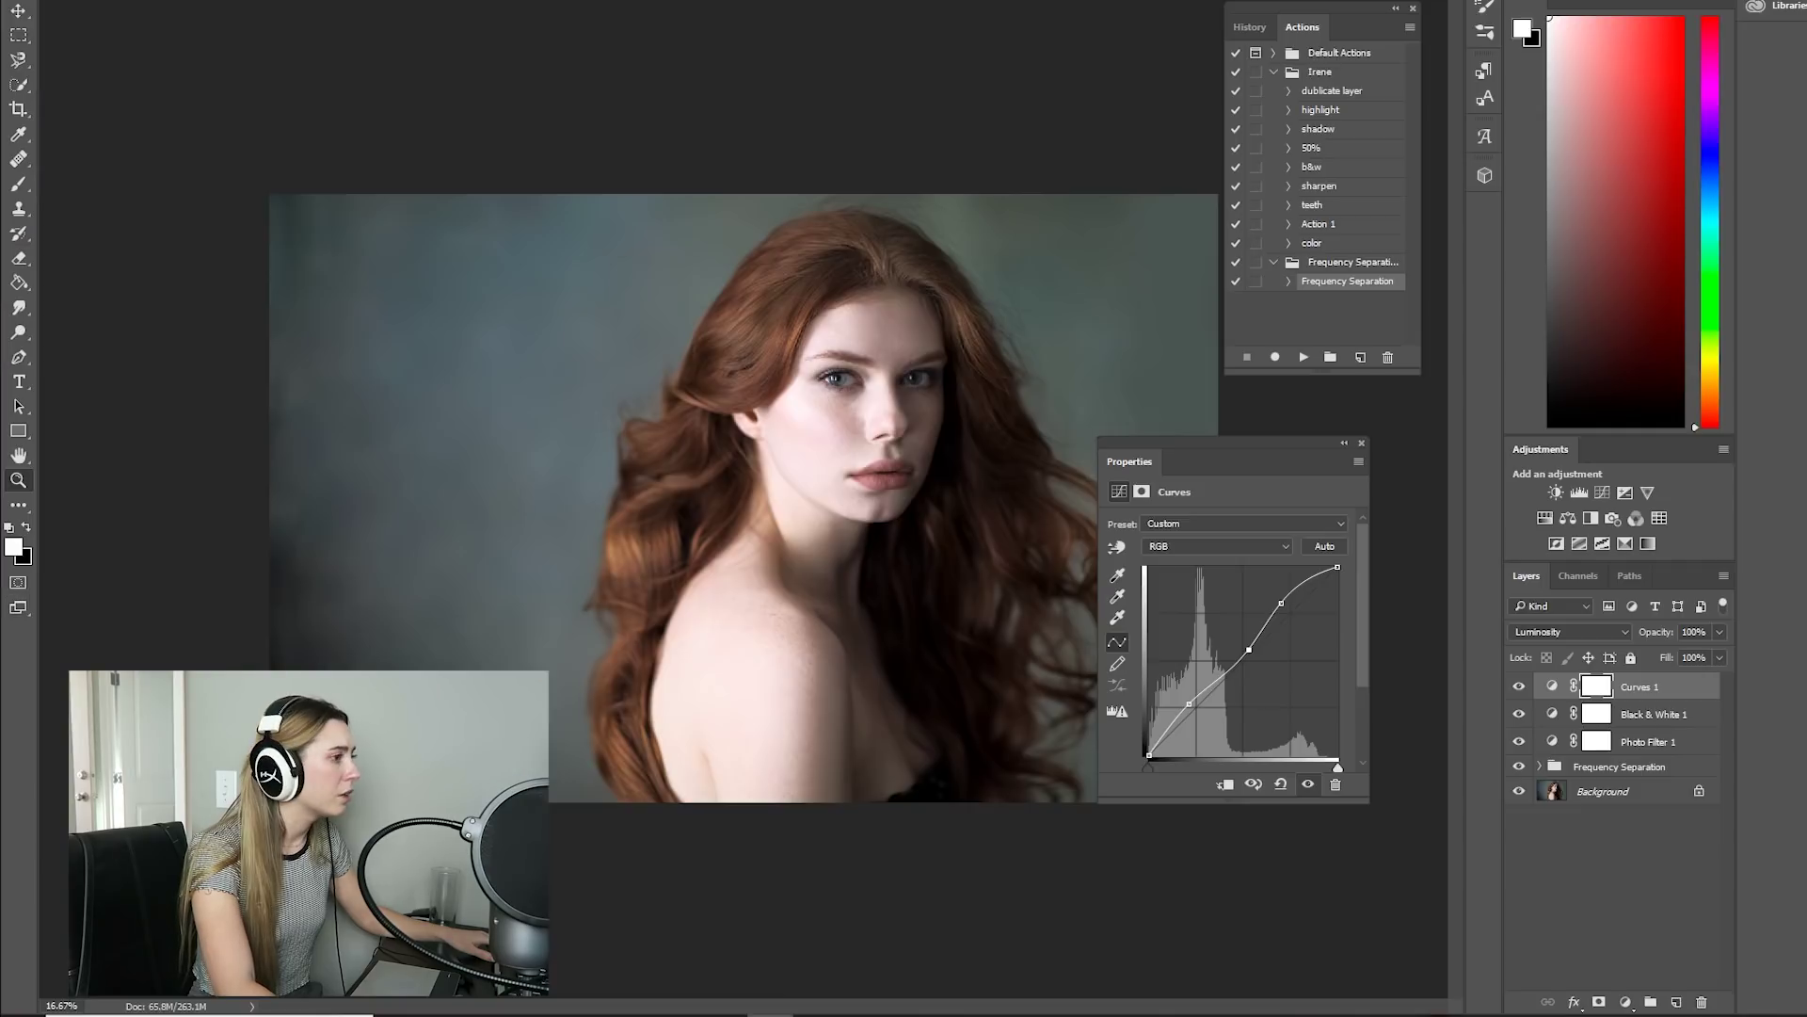
drag(1338, 567, 1347, 580)
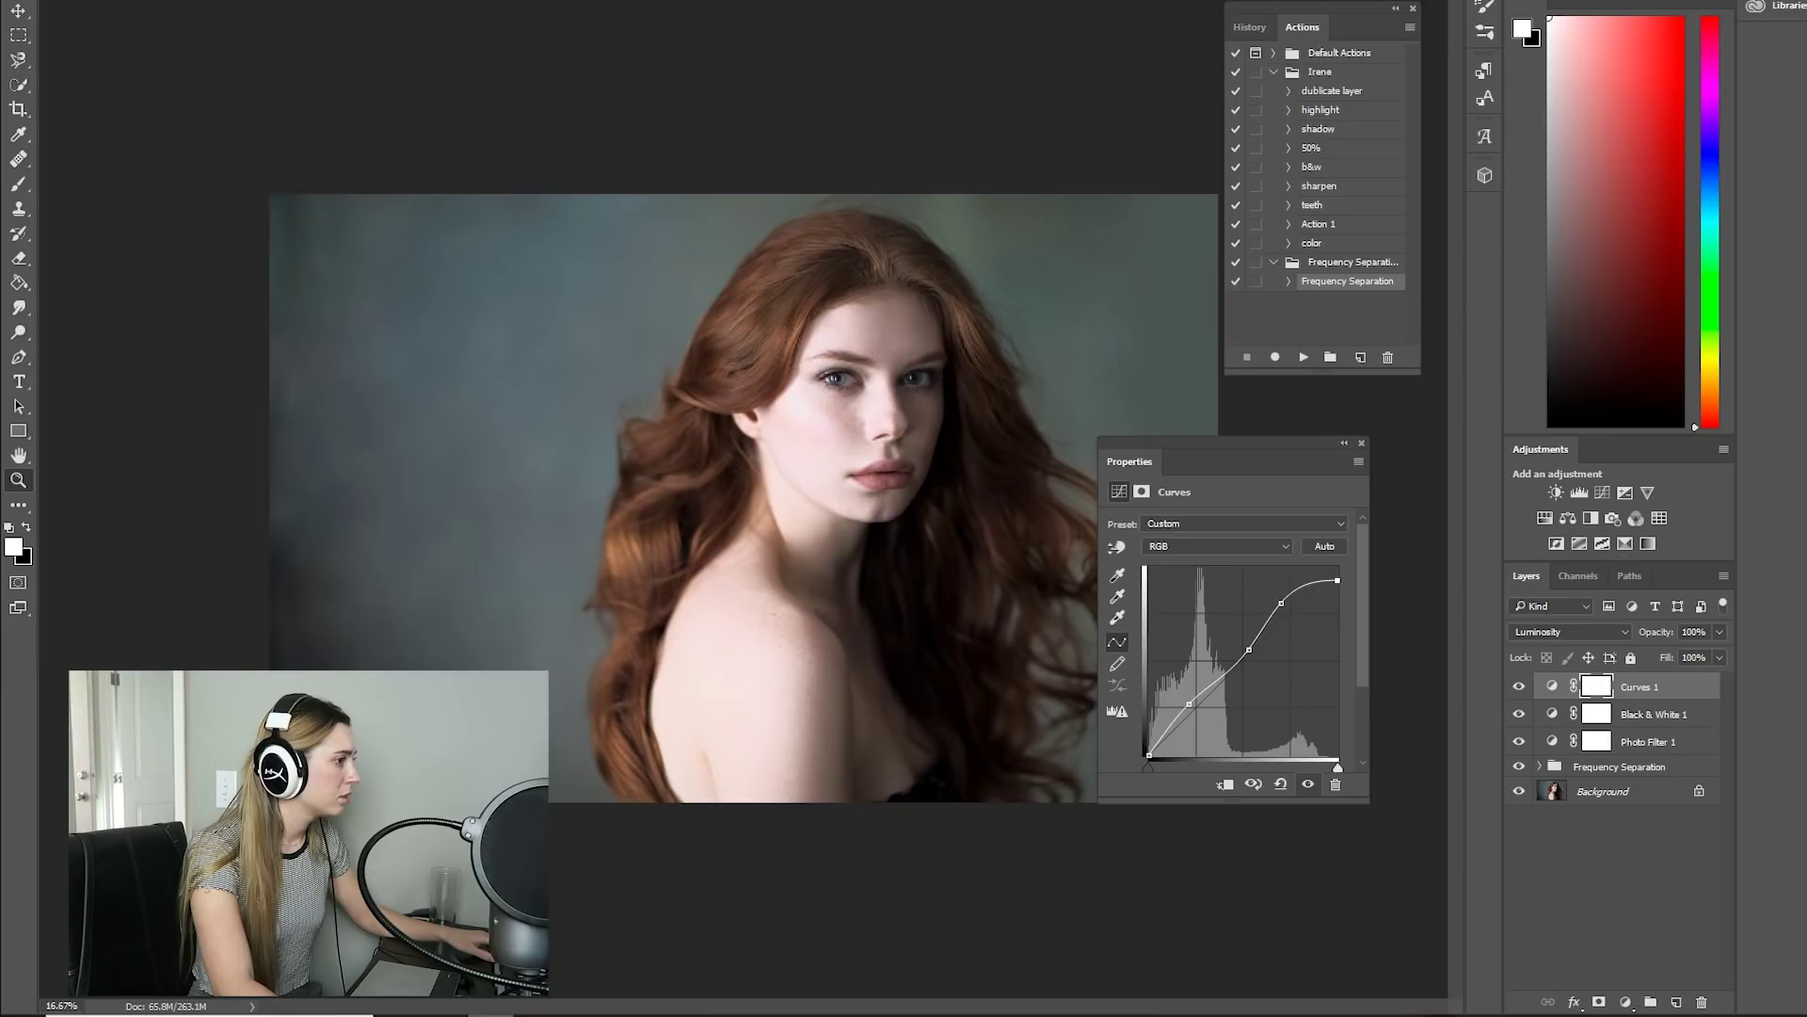
drag(1249, 649, 1247, 653)
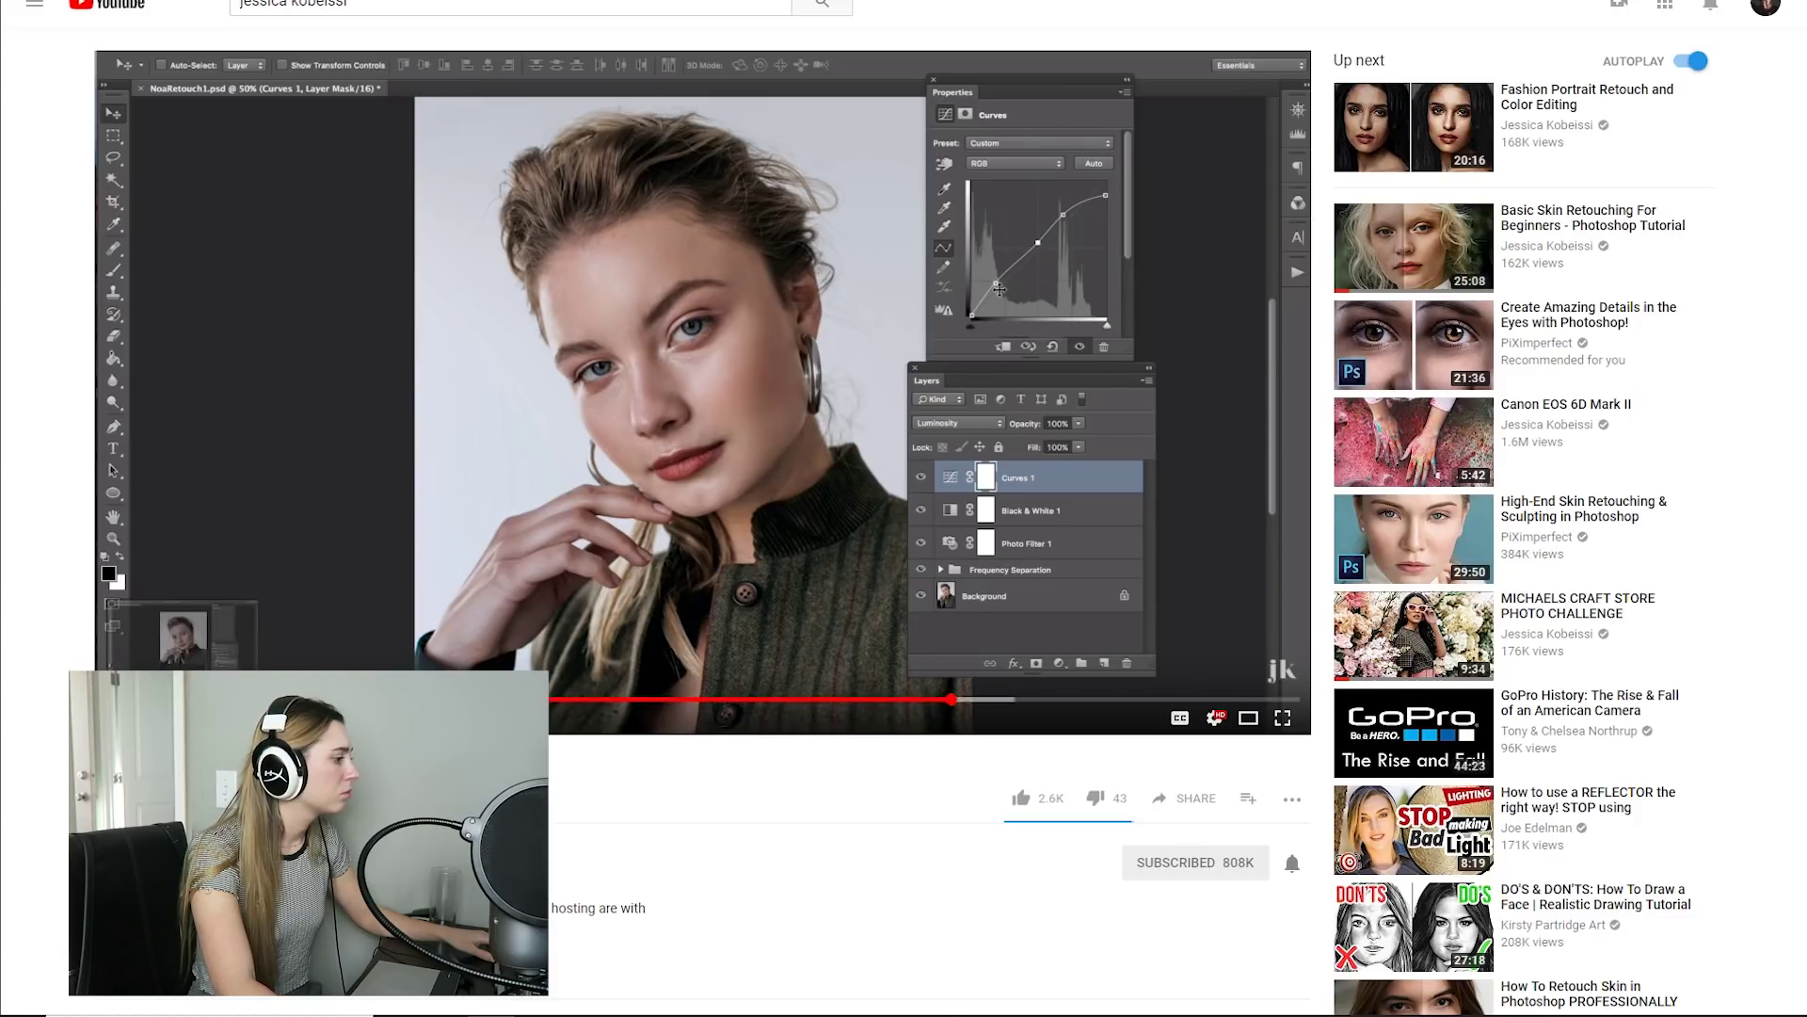
- Refine Curves 1's RGB curve in Photoshop by lowering the midtone point slightly and raising the white endpoint a little
click(772, 1014)
drag(1245, 655, 1246, 658)
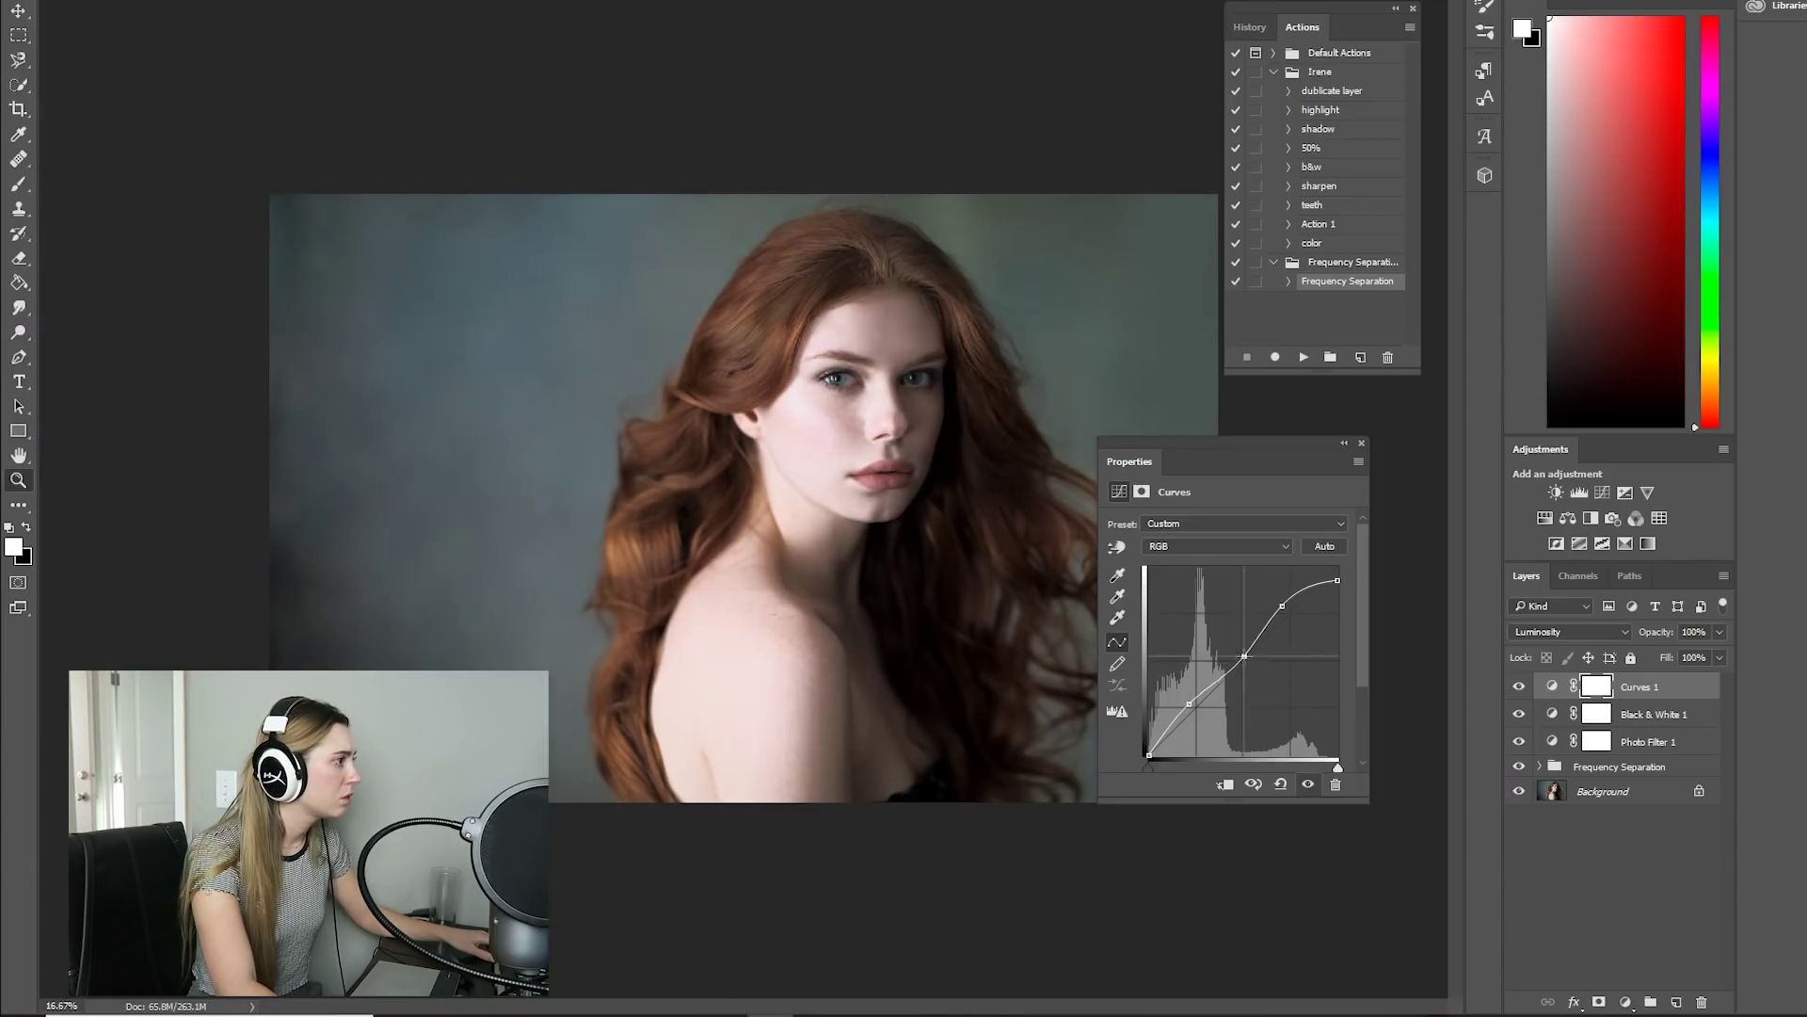
drag(1337, 581, 1338, 578)
key(alt+Tab)
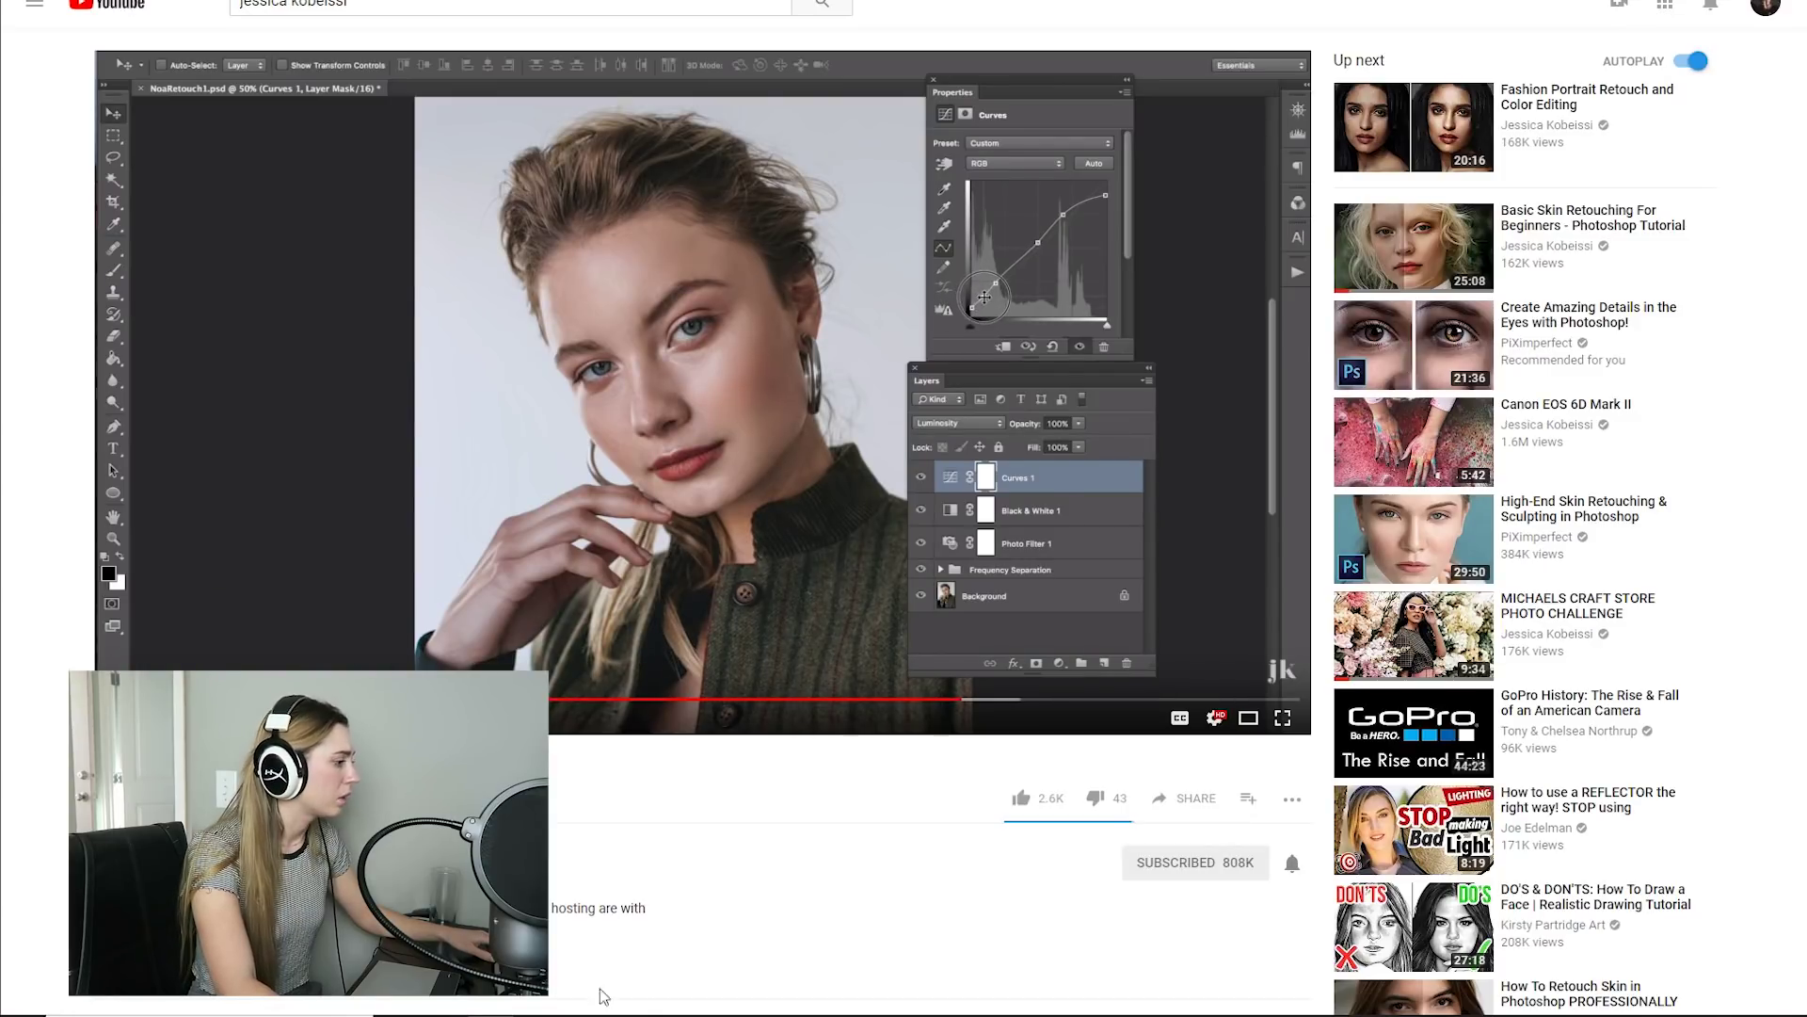
- Raise the black endpoint of Curves 1's RGB curve in Photoshop and compare the curve with the YouTube tutorial
click(800, 1014)
drag(1148, 757, 1149, 743)
key(alt+Tab)
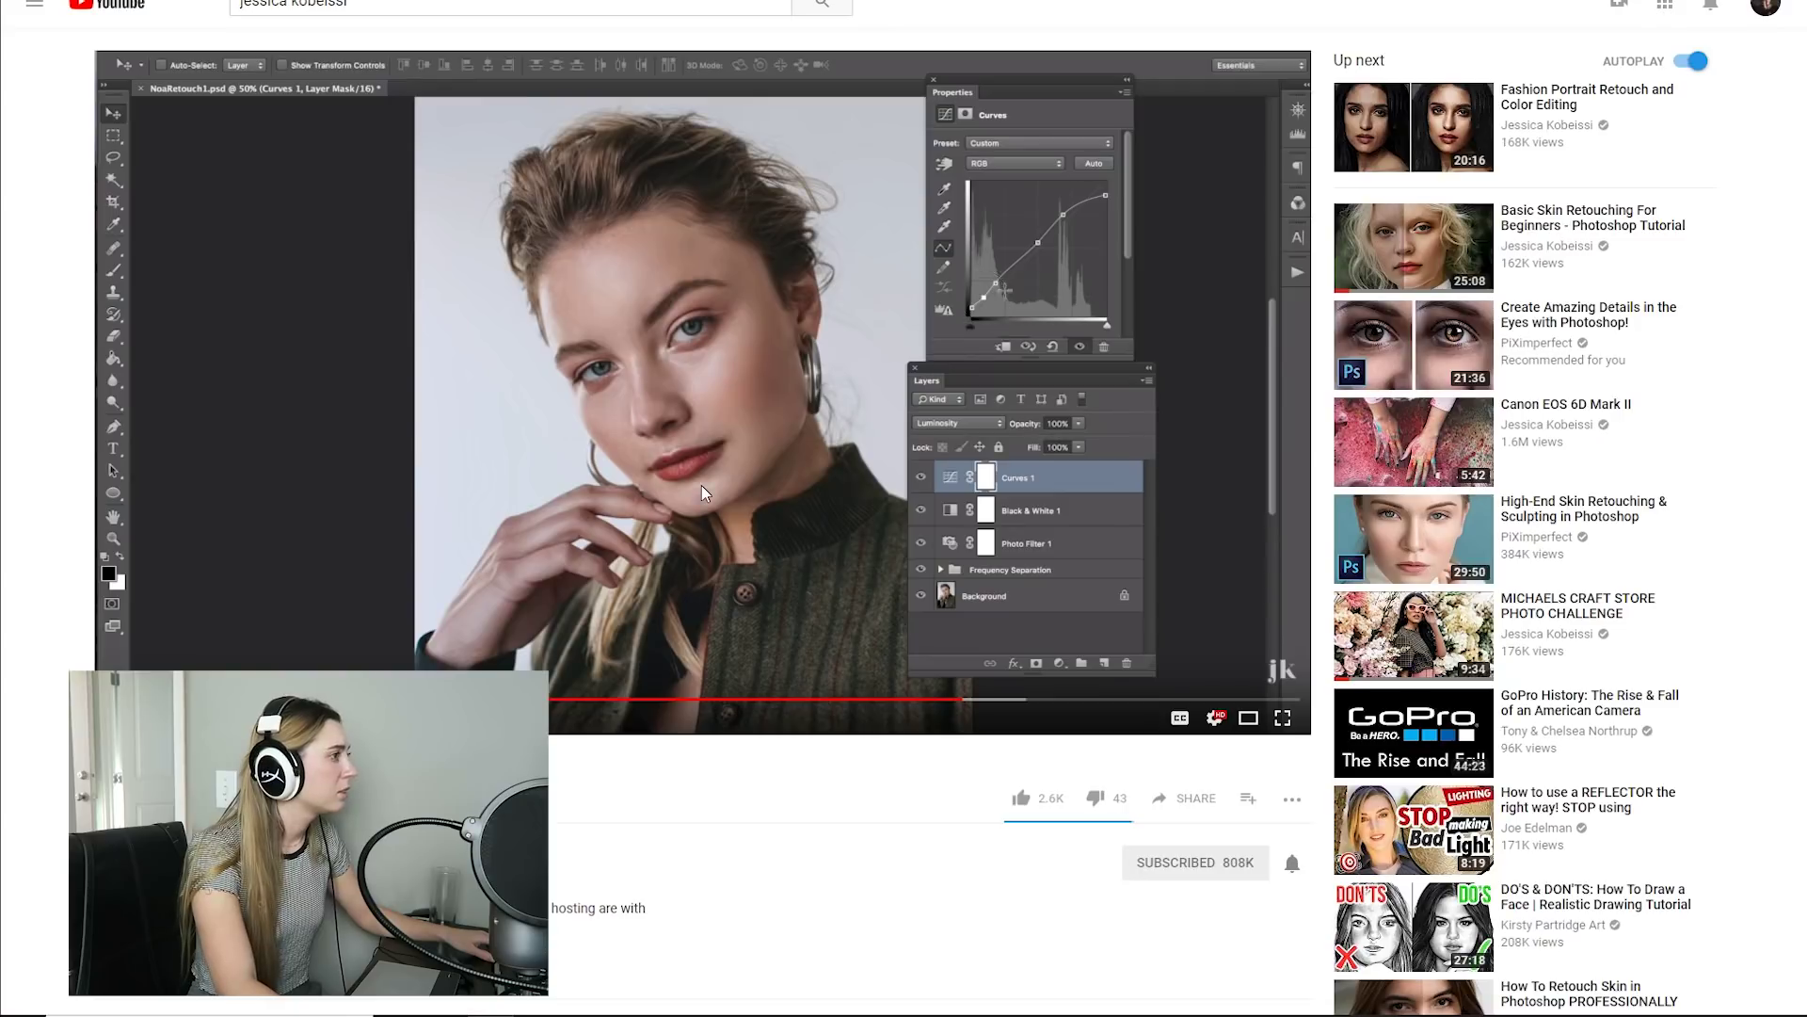
key(alt+Tab)
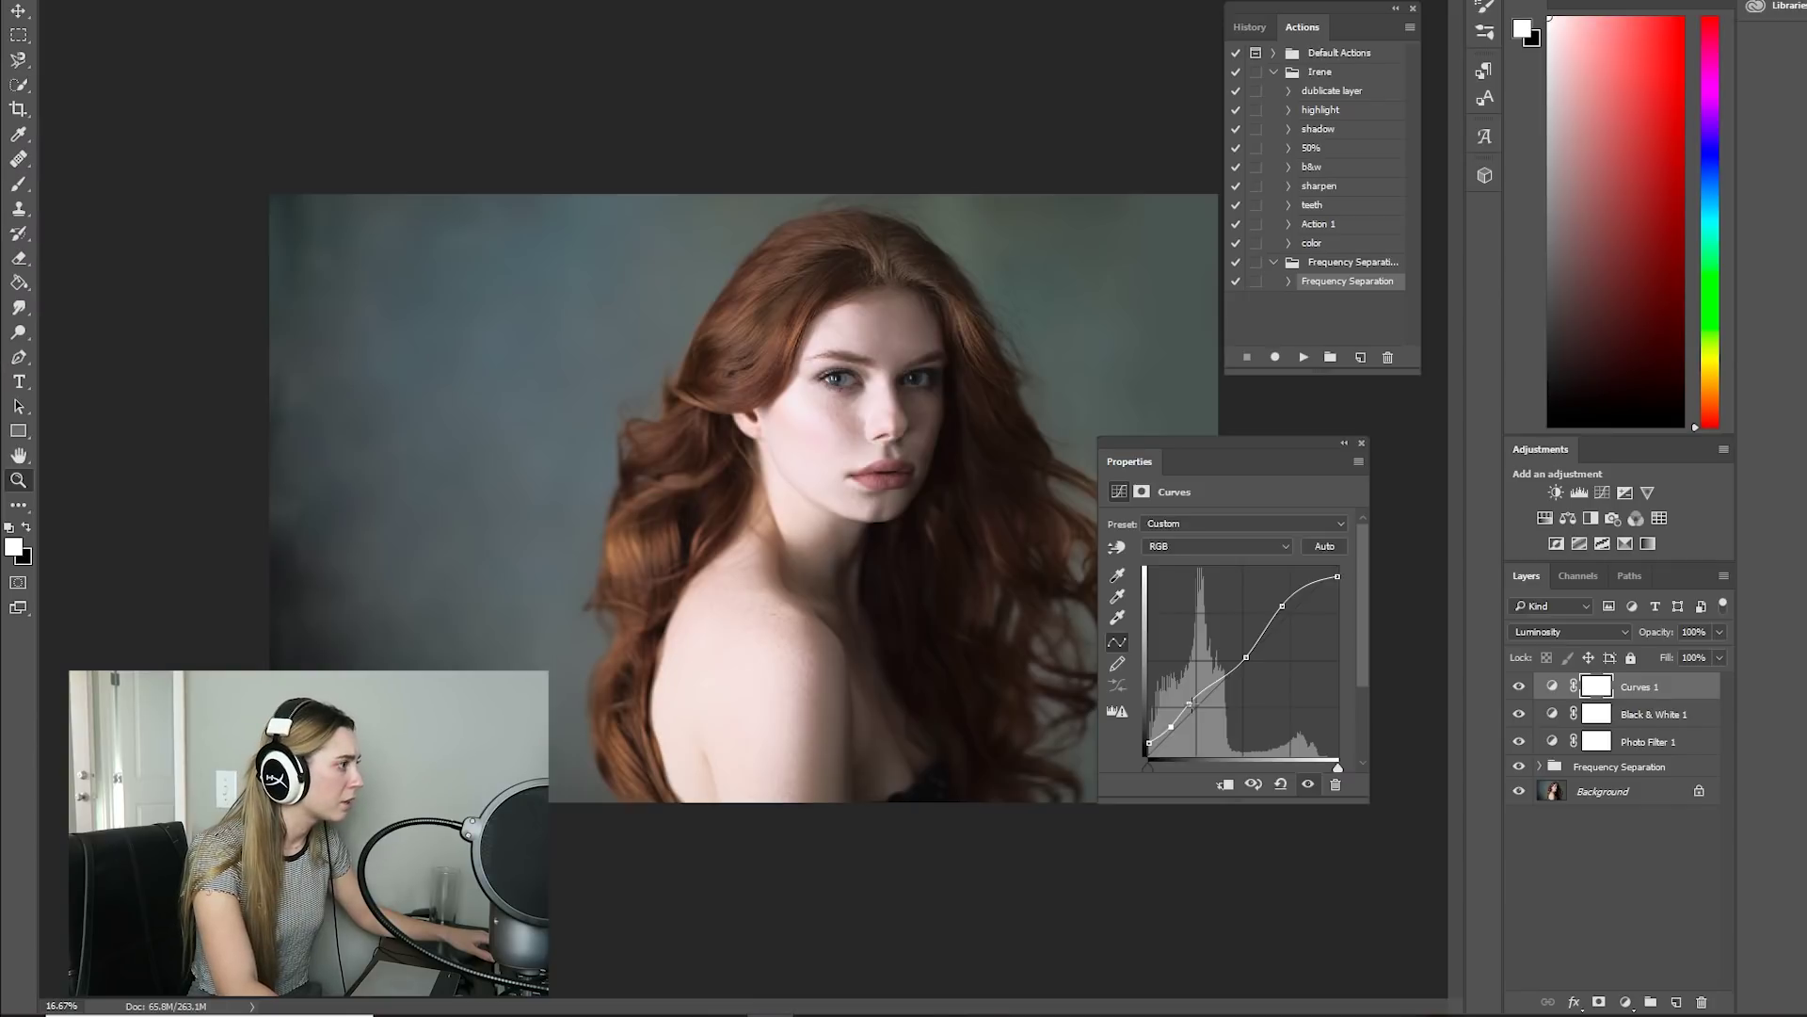
- Examine the positions of the shadow and highlight points on the RGB curve in the YouTube tutorial
key(alt+Tab)
click(126, 718)
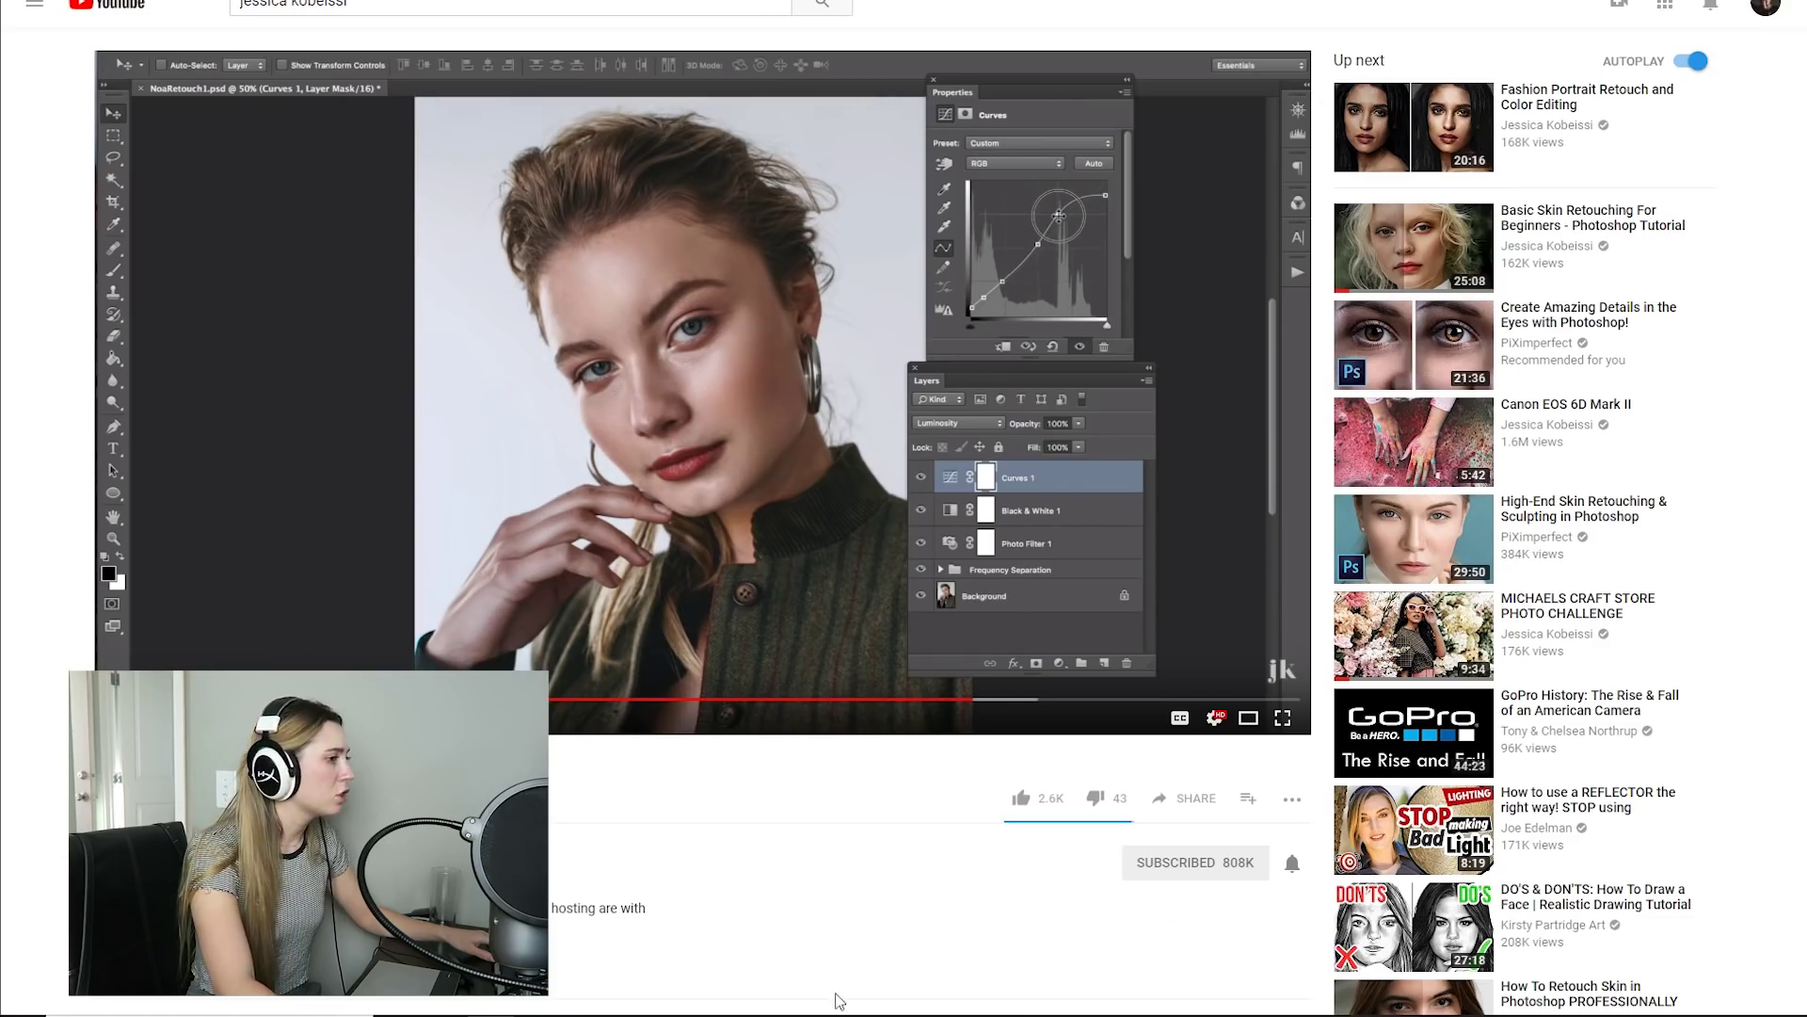
click(821, 1013)
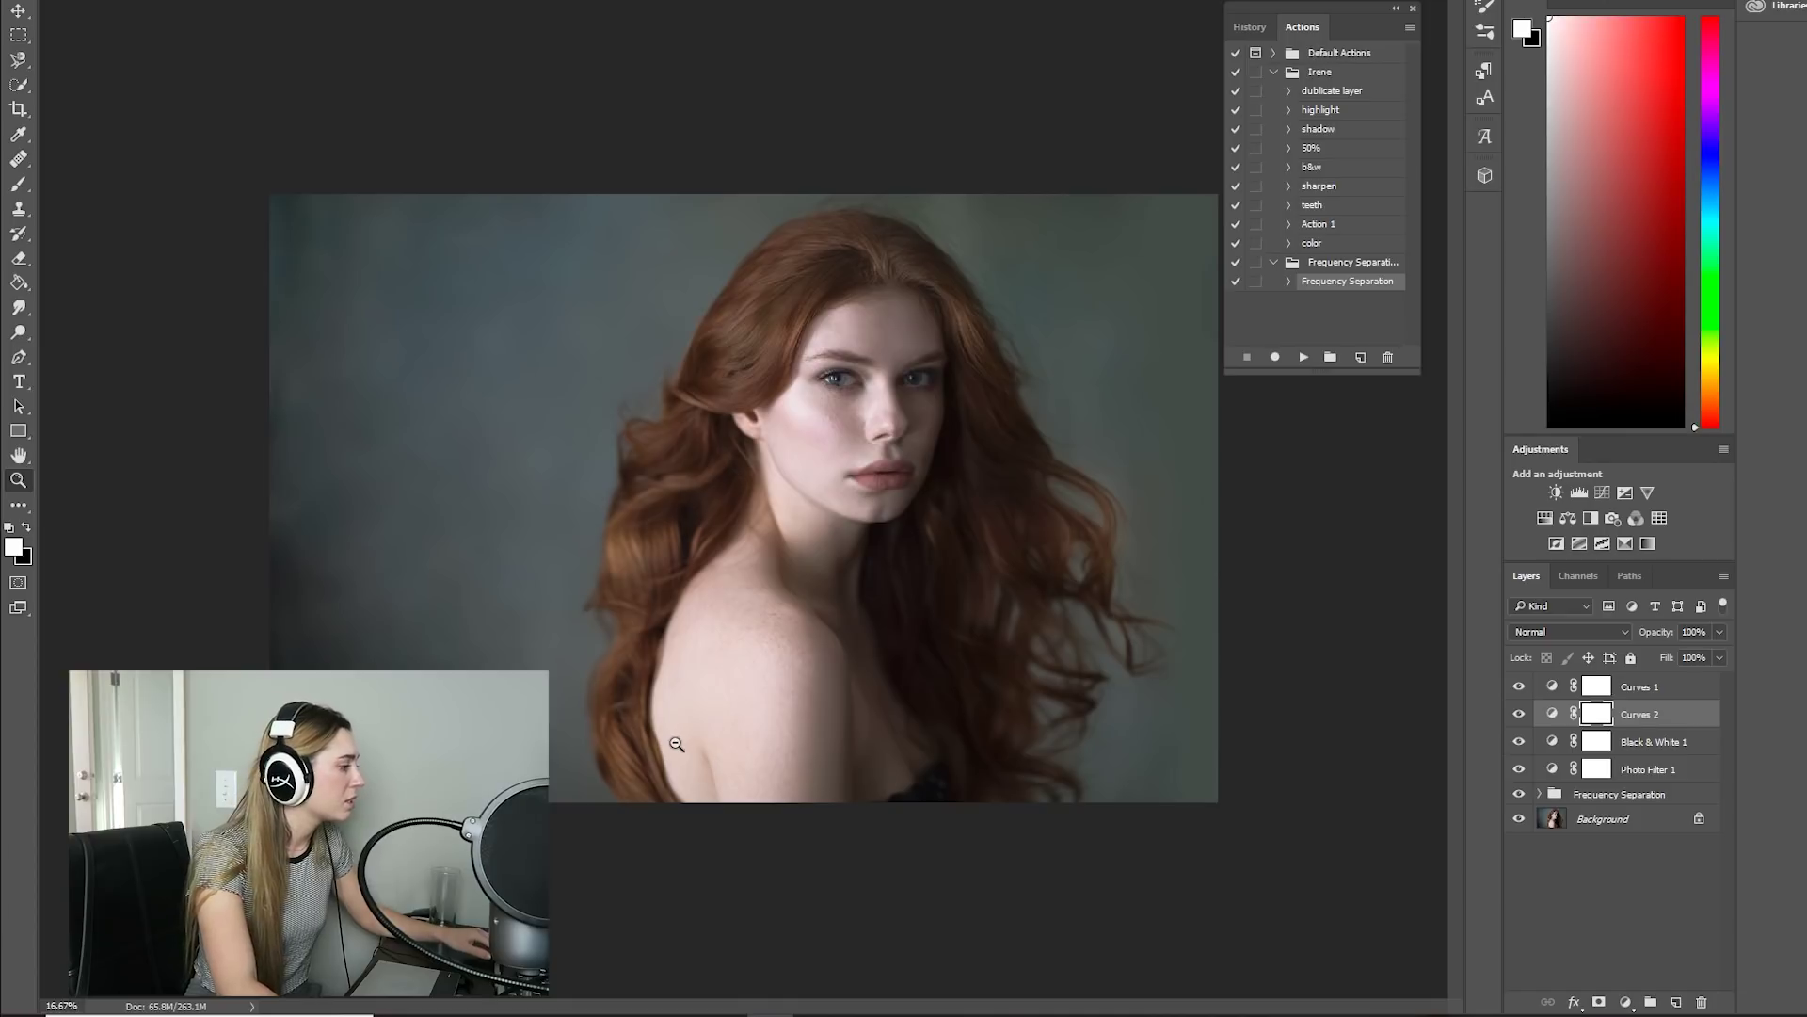
key(alt+Tab)
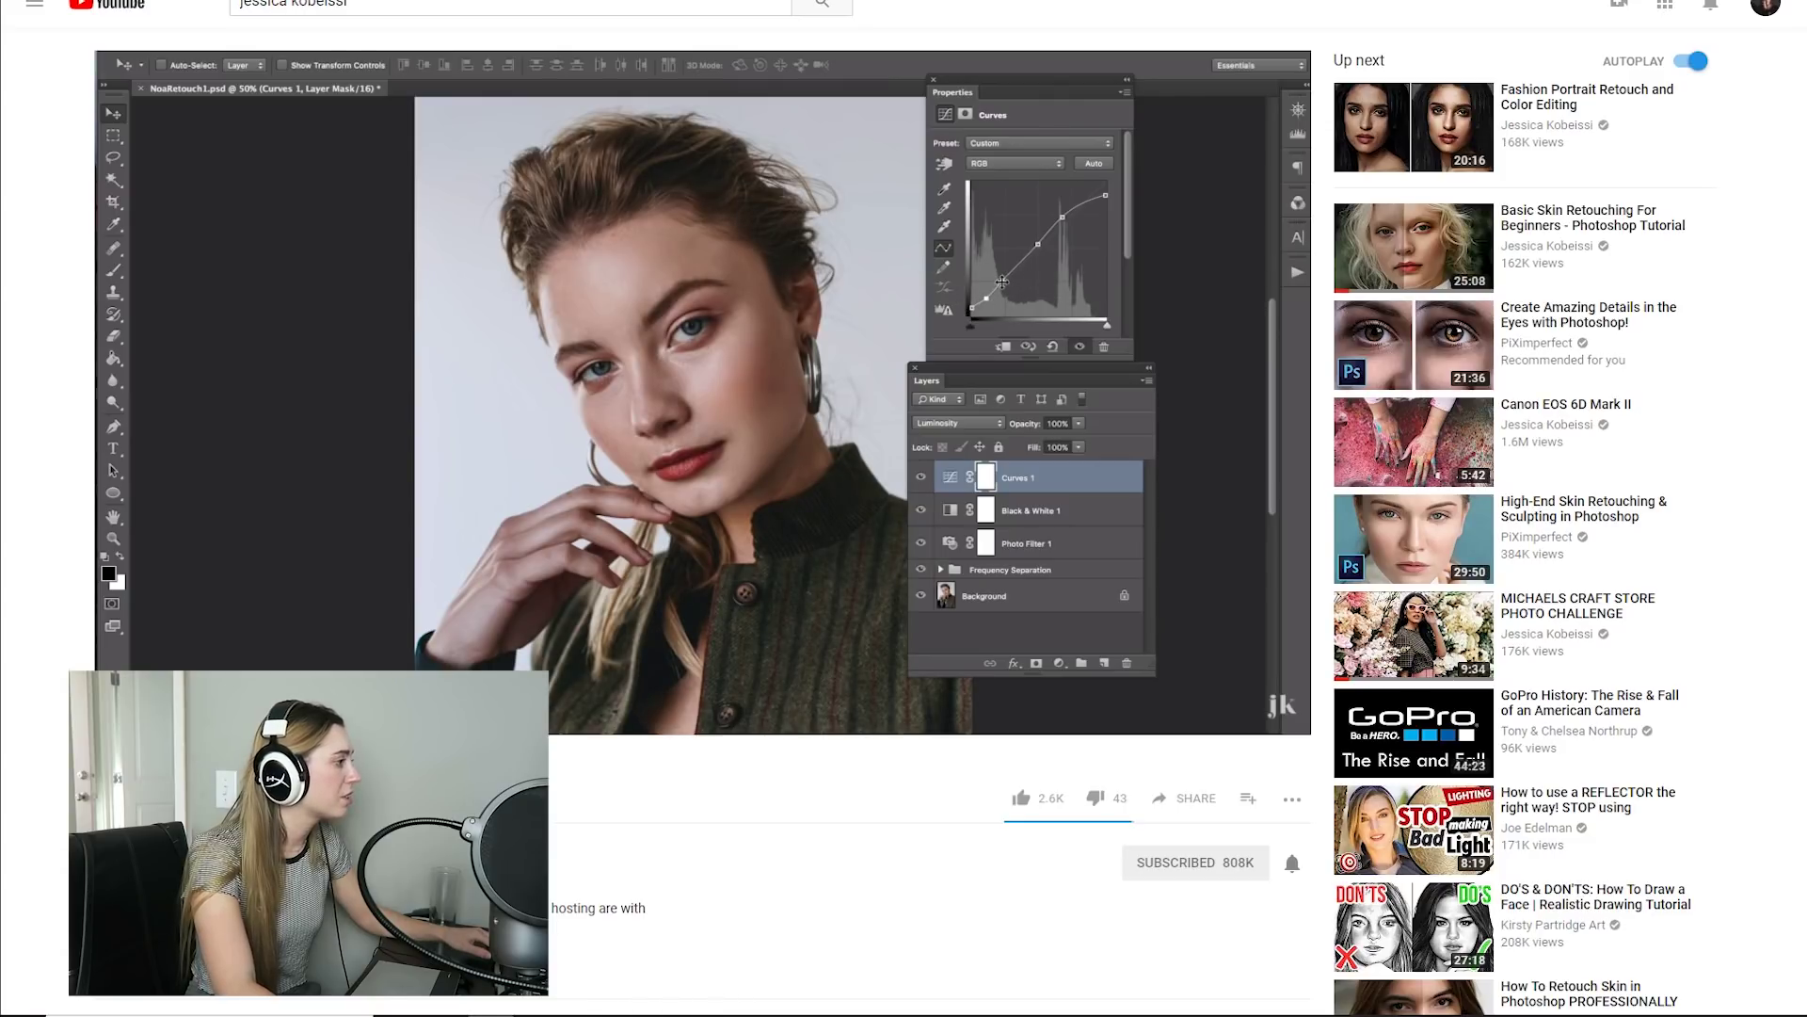
click(754, 555)
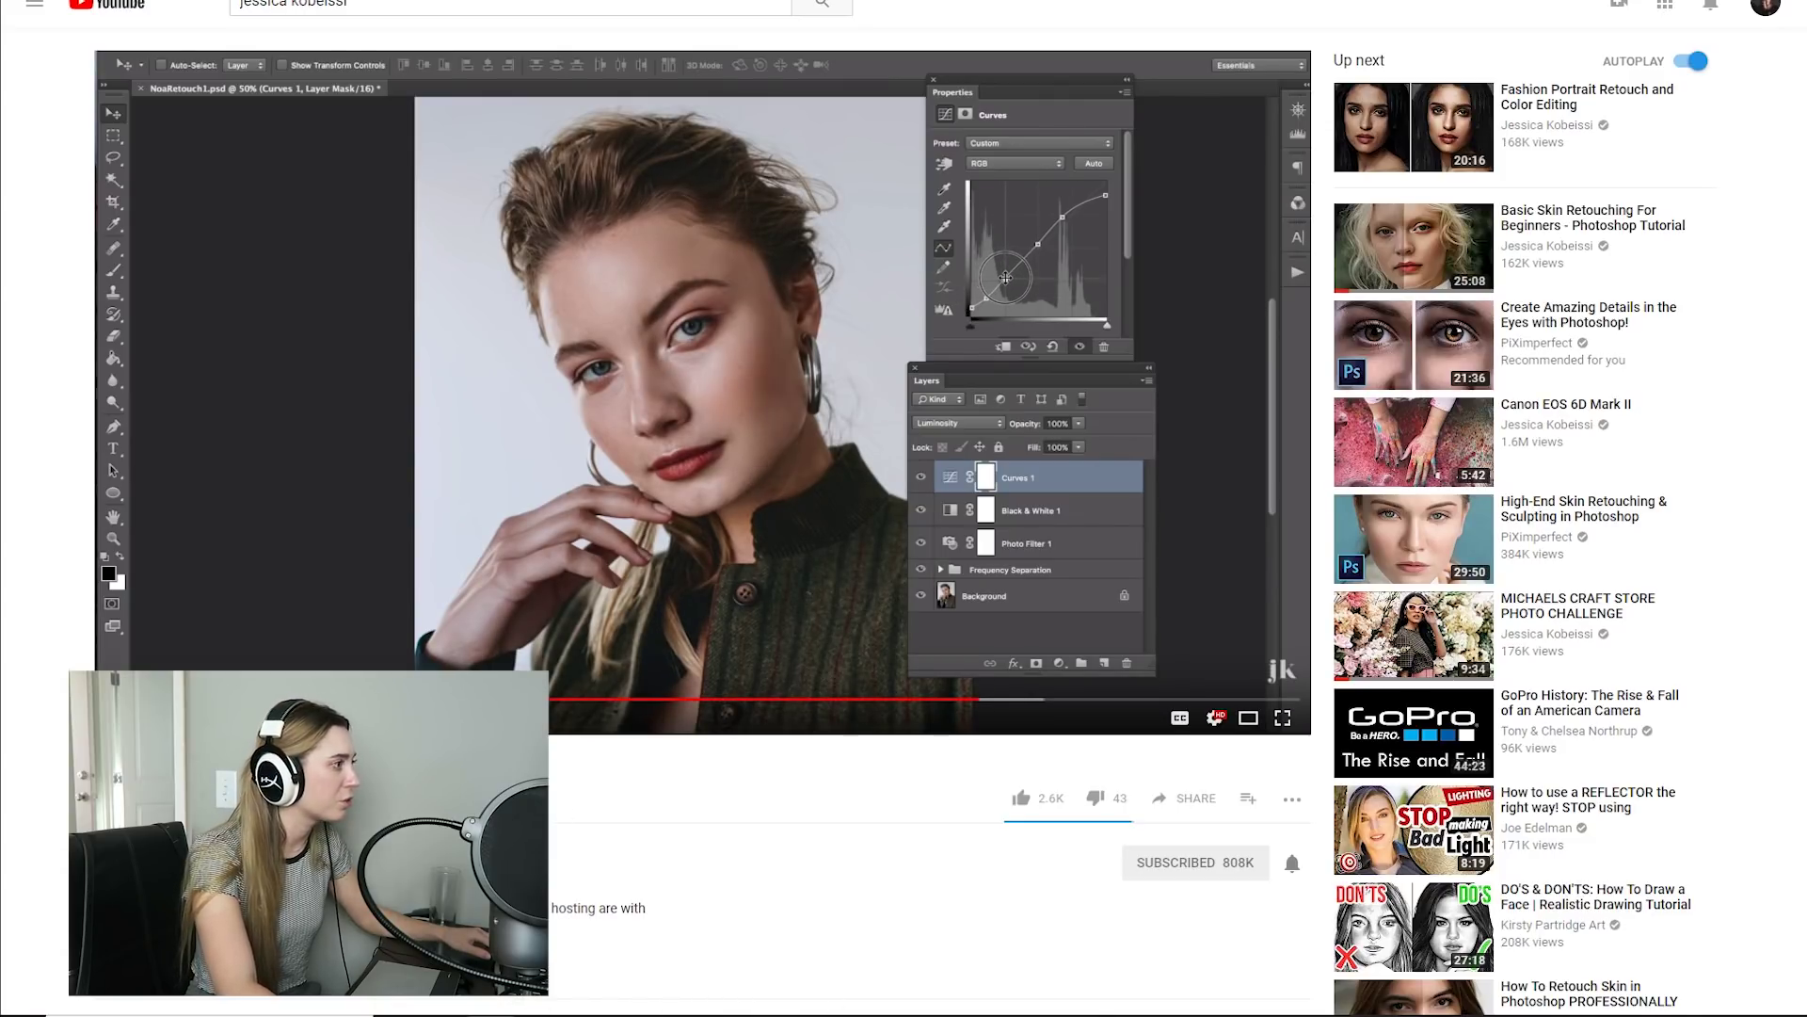
click(770, 1015)
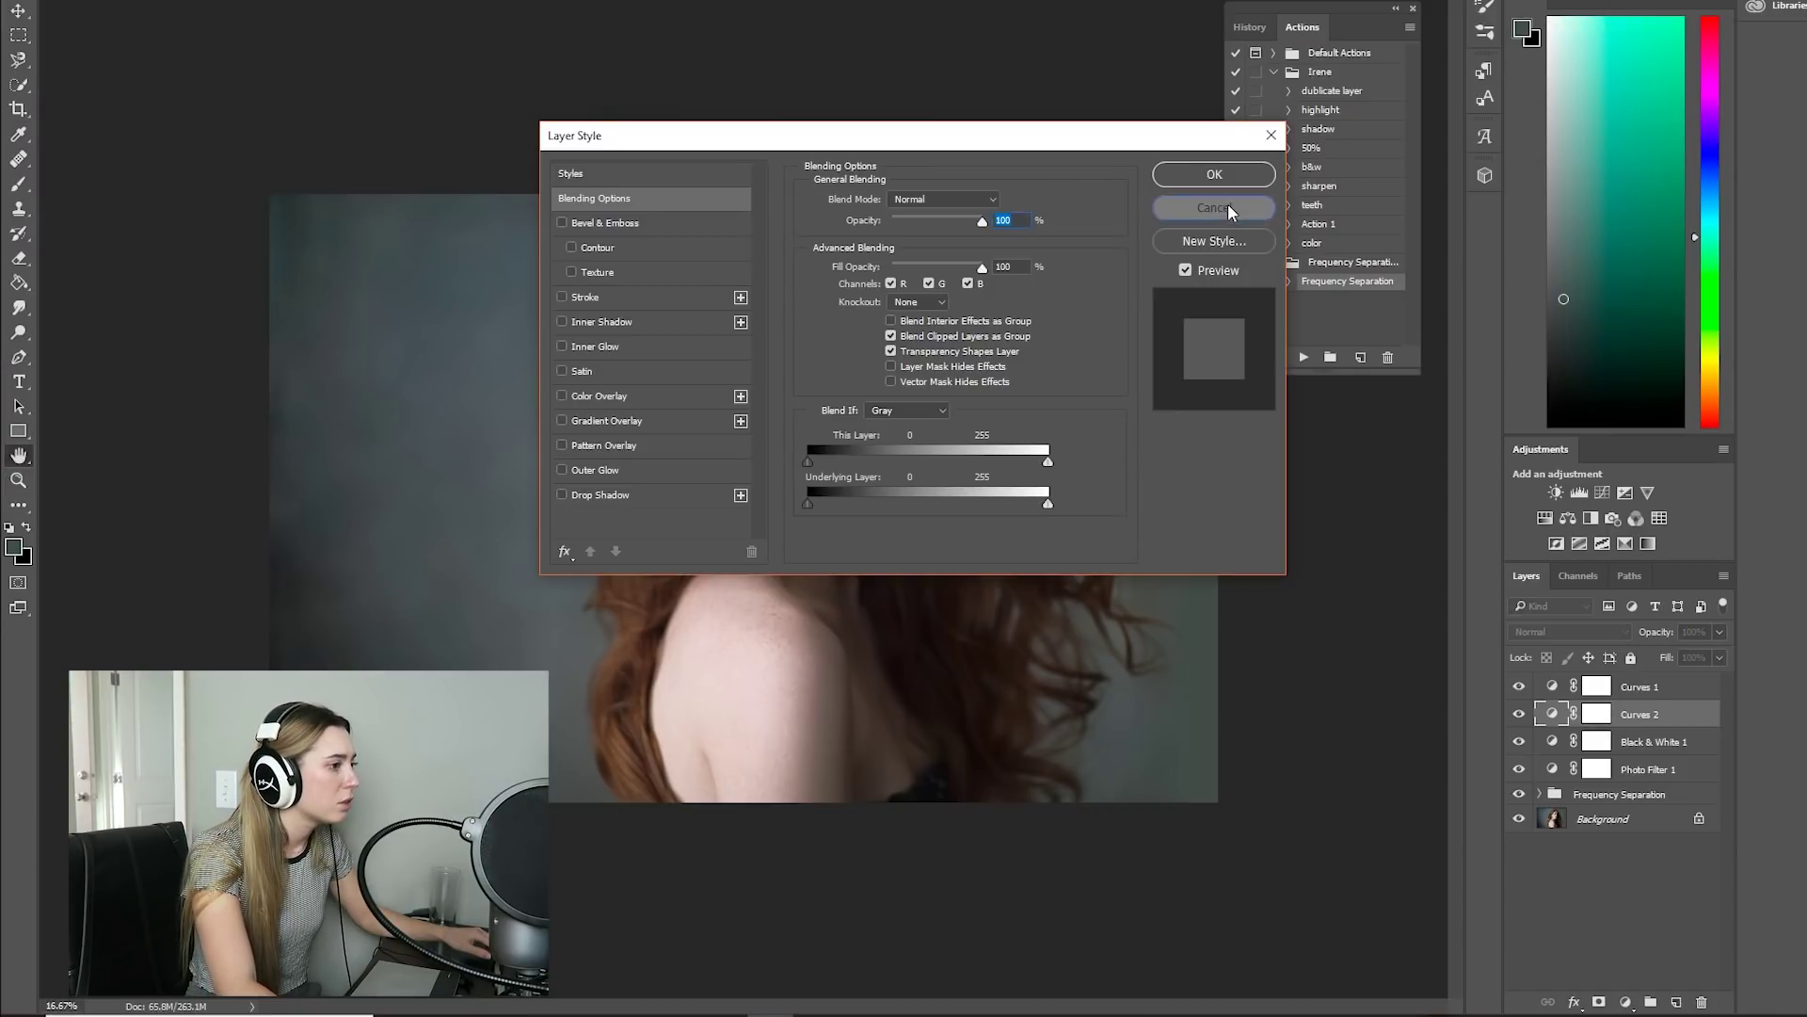
- Reopen Curves 1's RGB curve in Photoshop, lower its shadow point and black endpoint, and move the white endpoint inward along the upper edge
click(1227, 203)
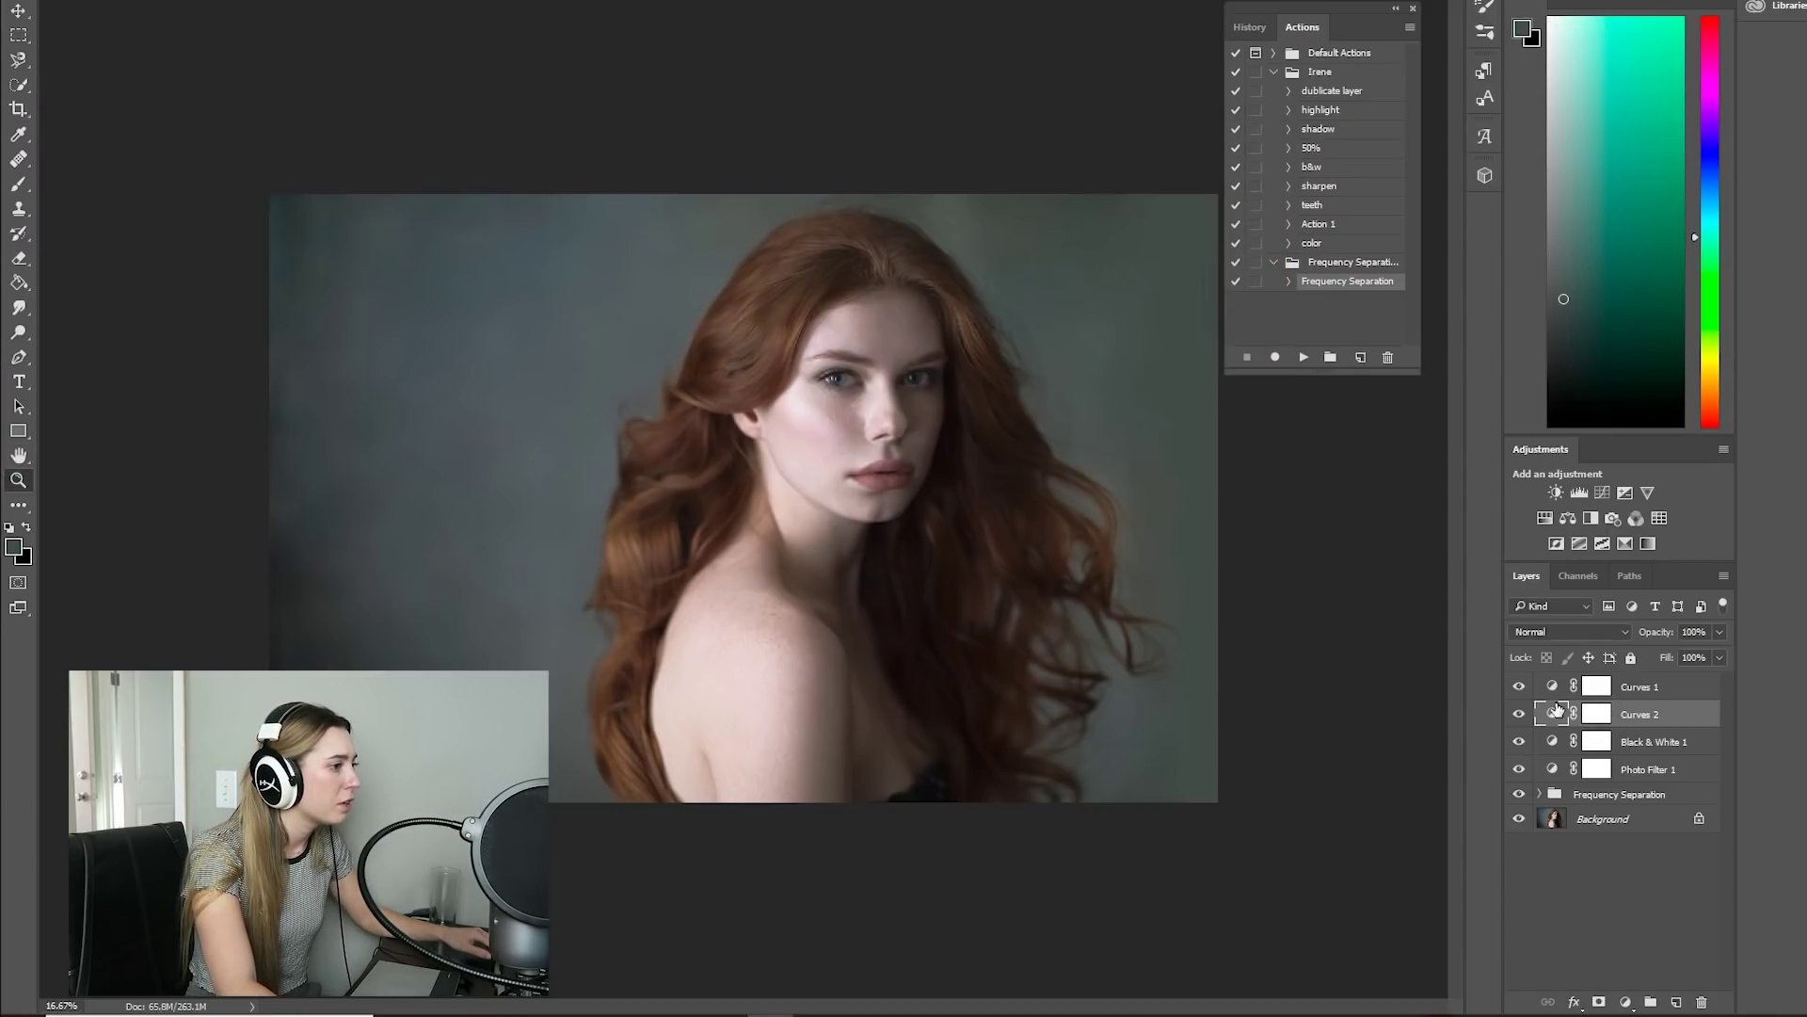
double_click(1552, 689)
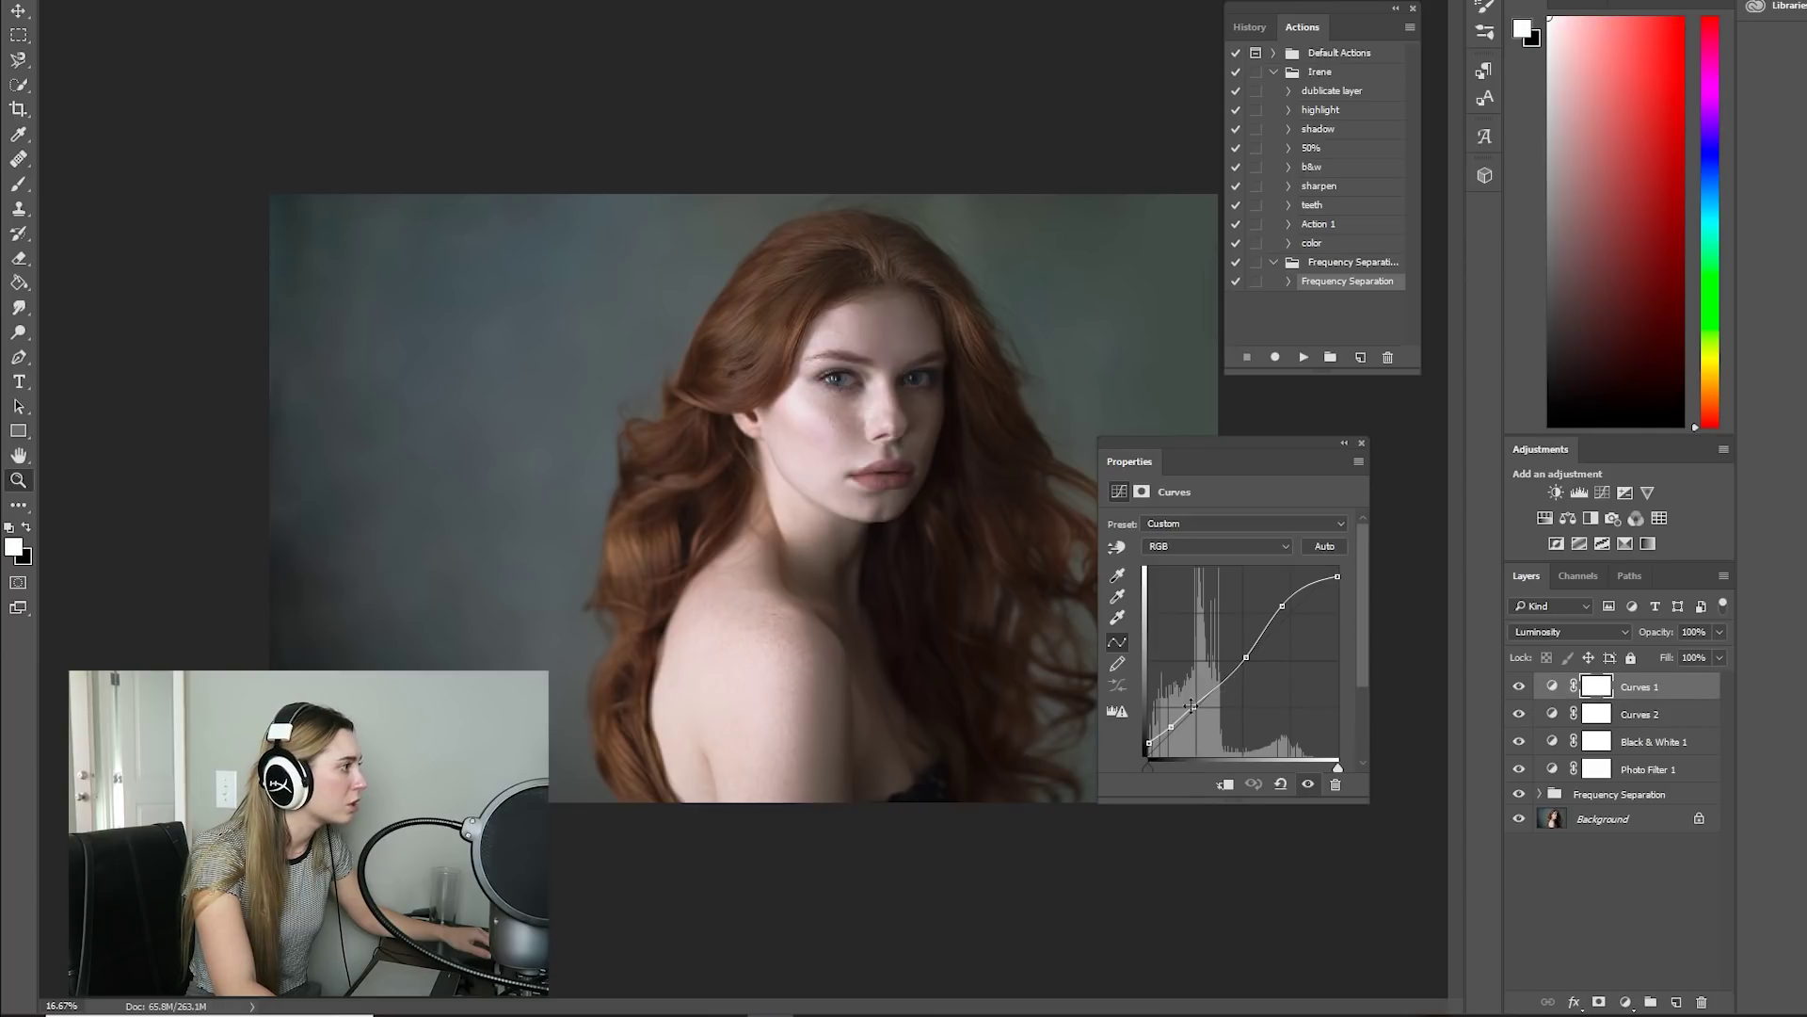
drag(1193, 706, 1194, 711)
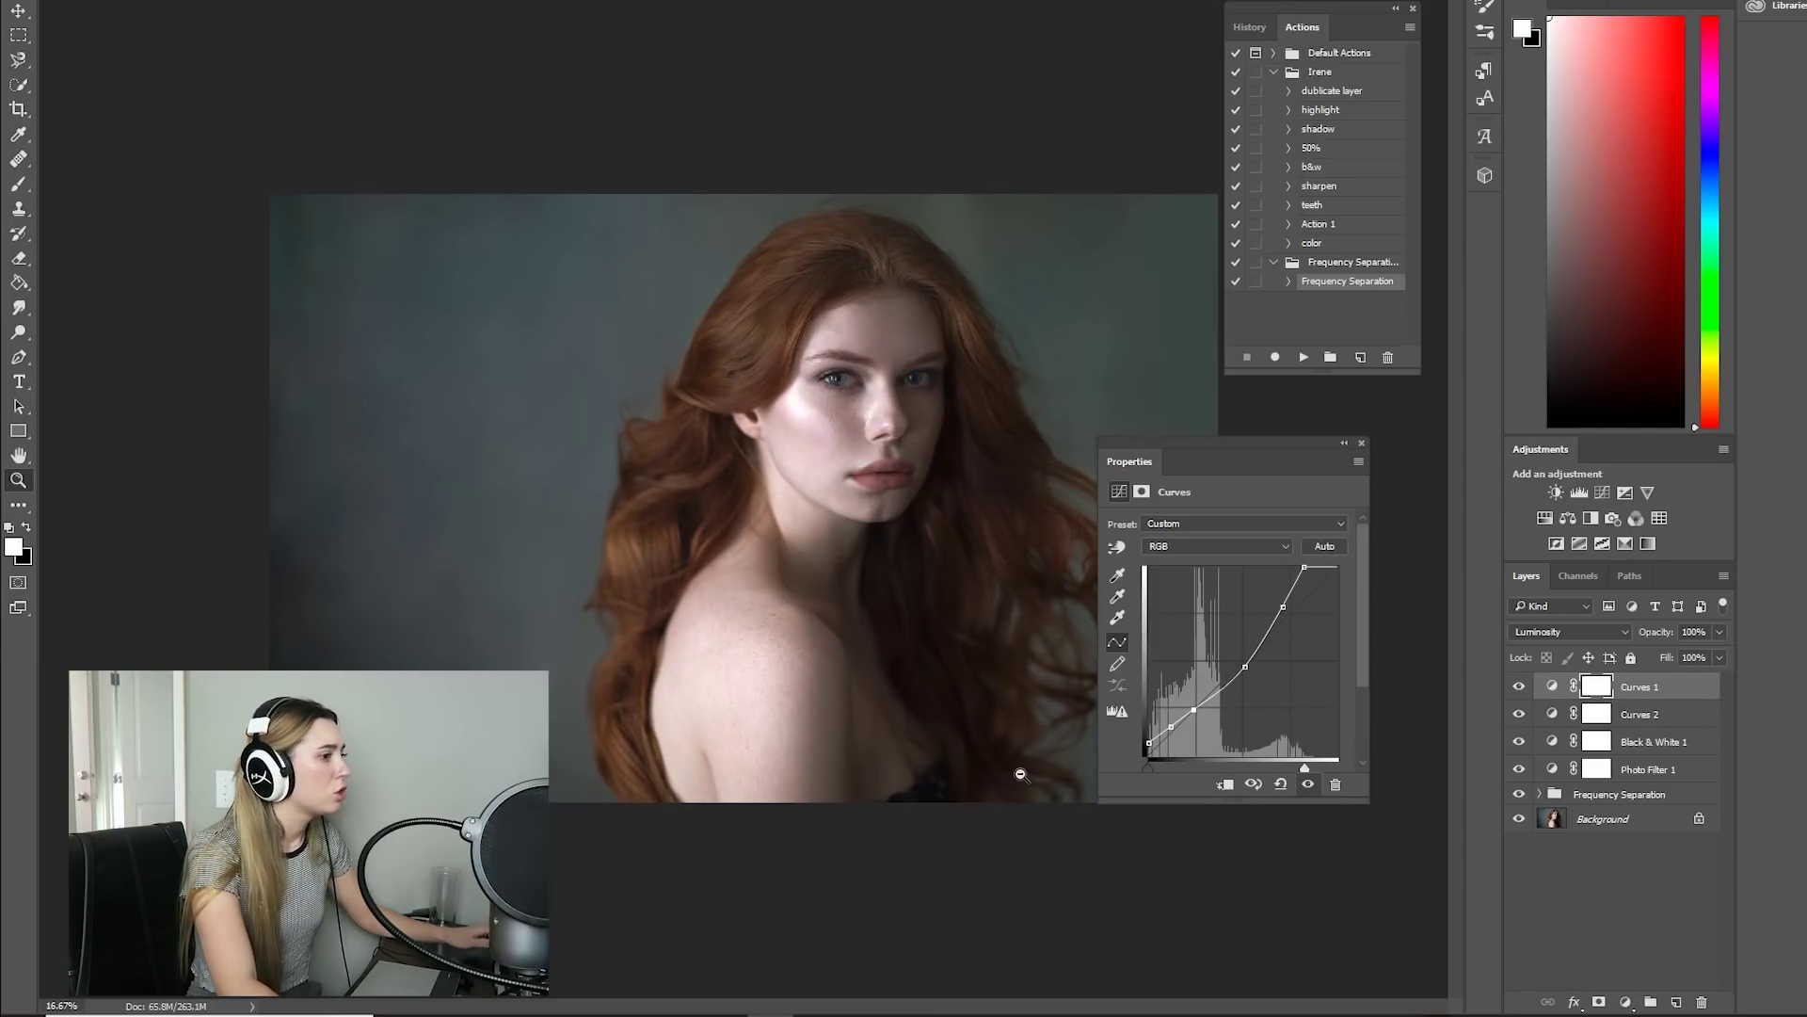
mouse_move(492, 1015)
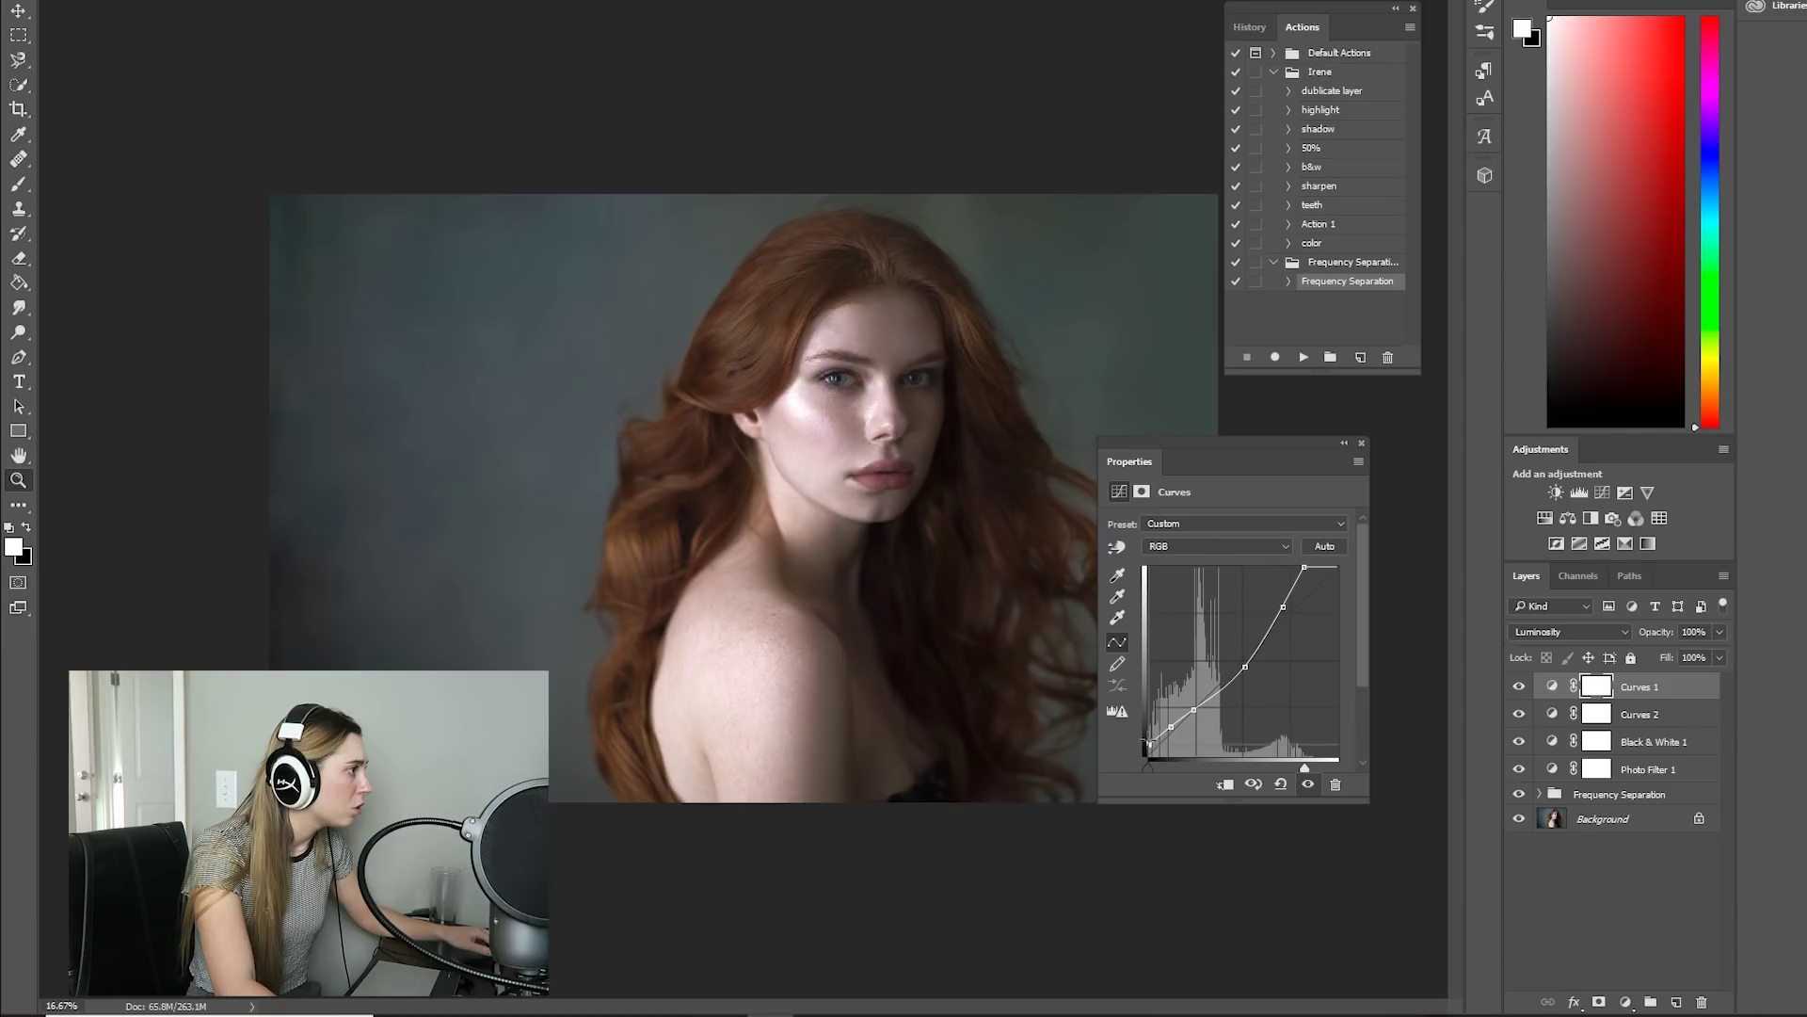
drag(1149, 756, 1145, 744)
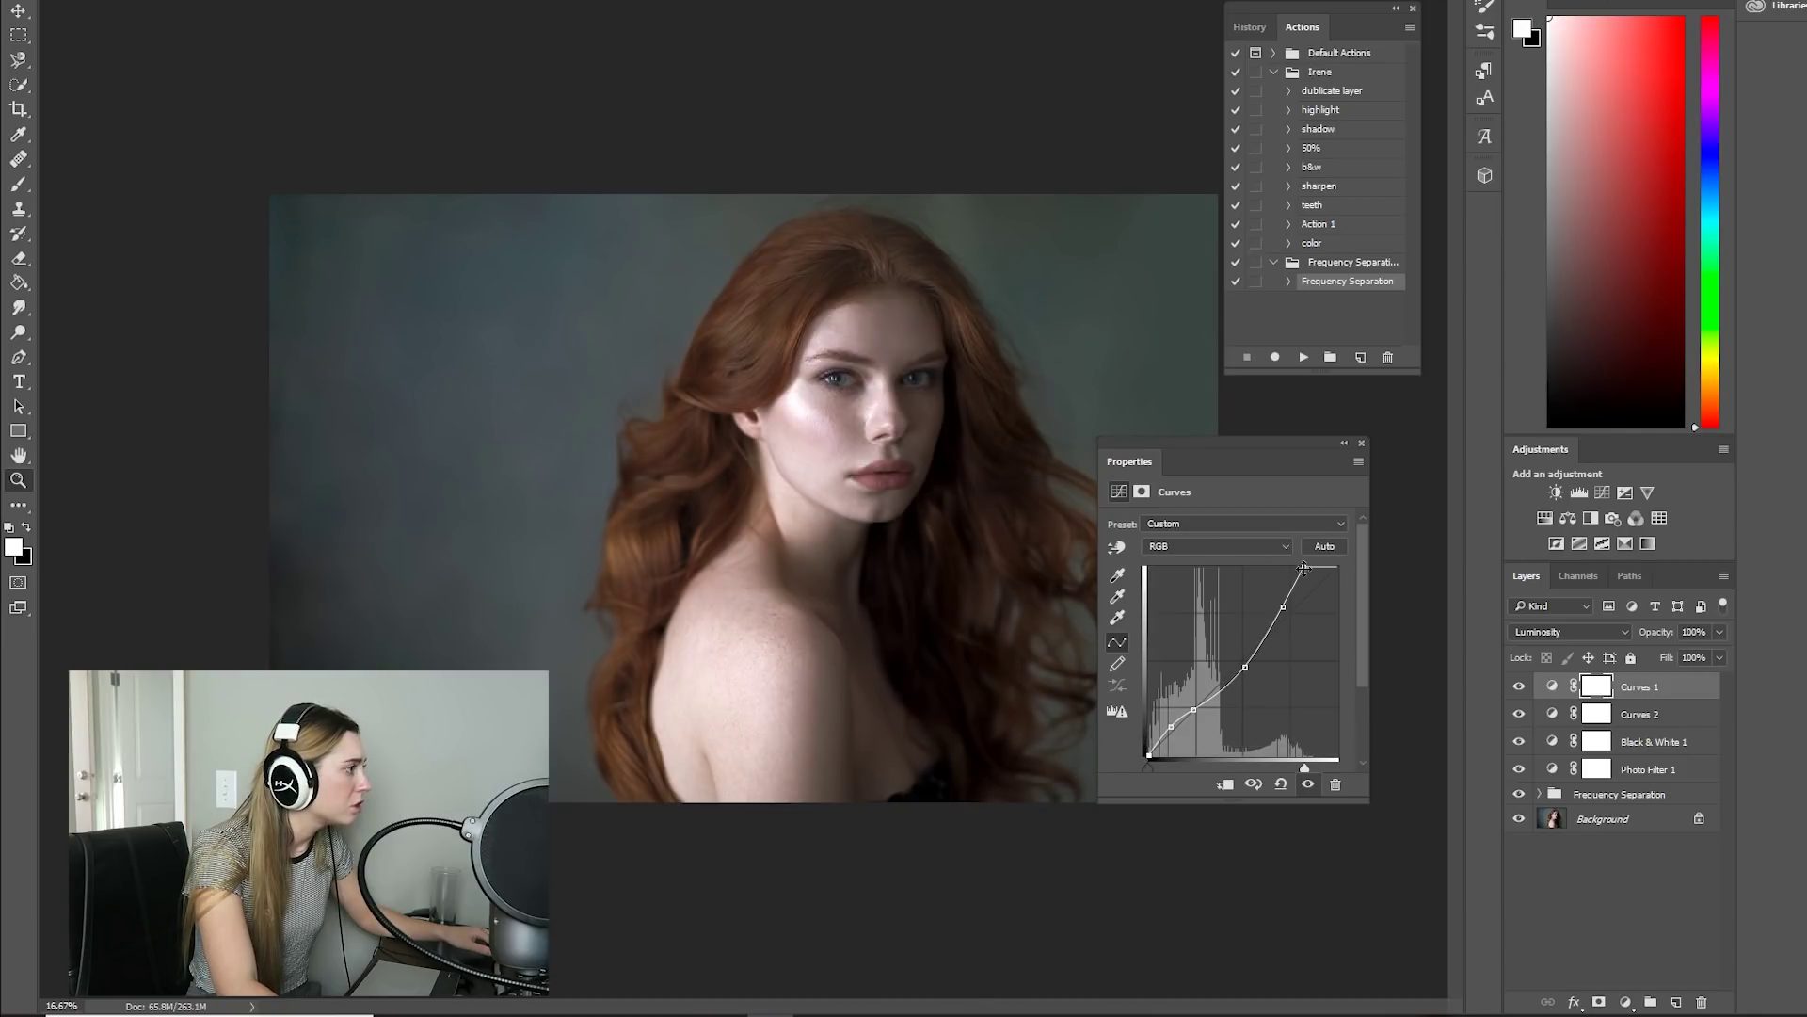
drag(1304, 568, 1313, 568)
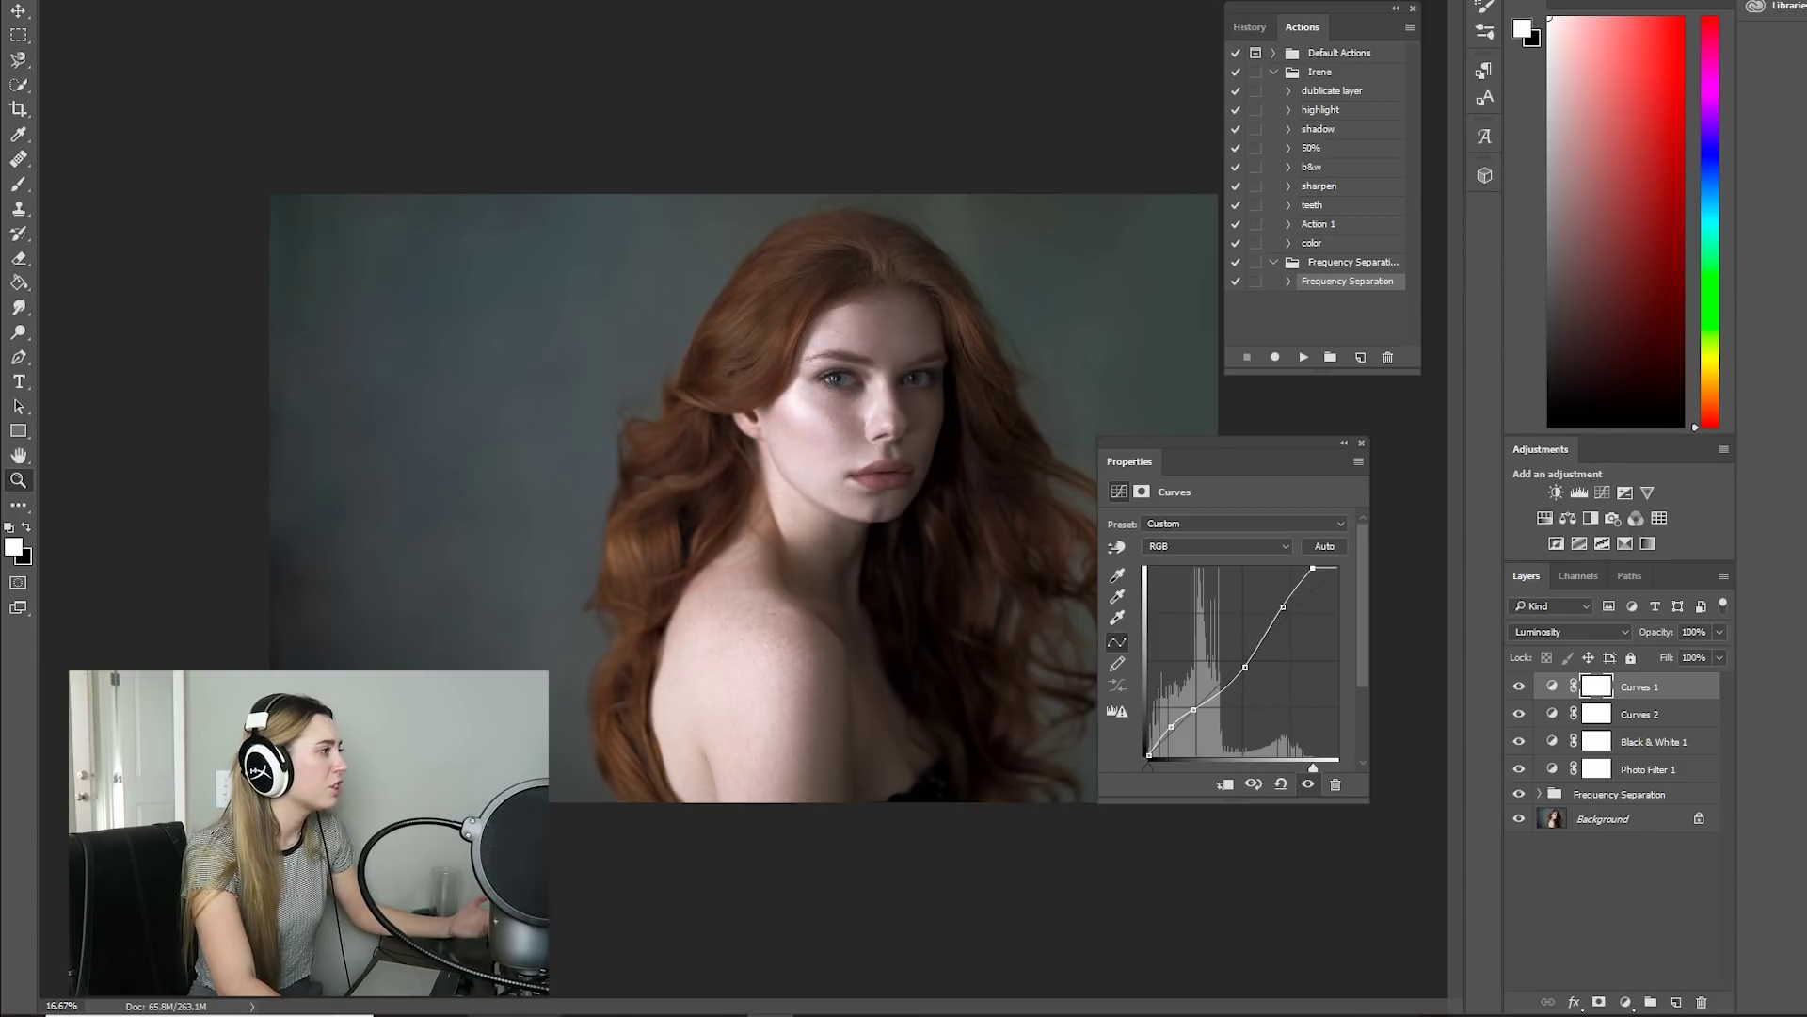
- Check the YouTube tutorial's next adjustment and add a Gradient Map adjustment layer above Curves 1 in Photoshop
click(517, 1014)
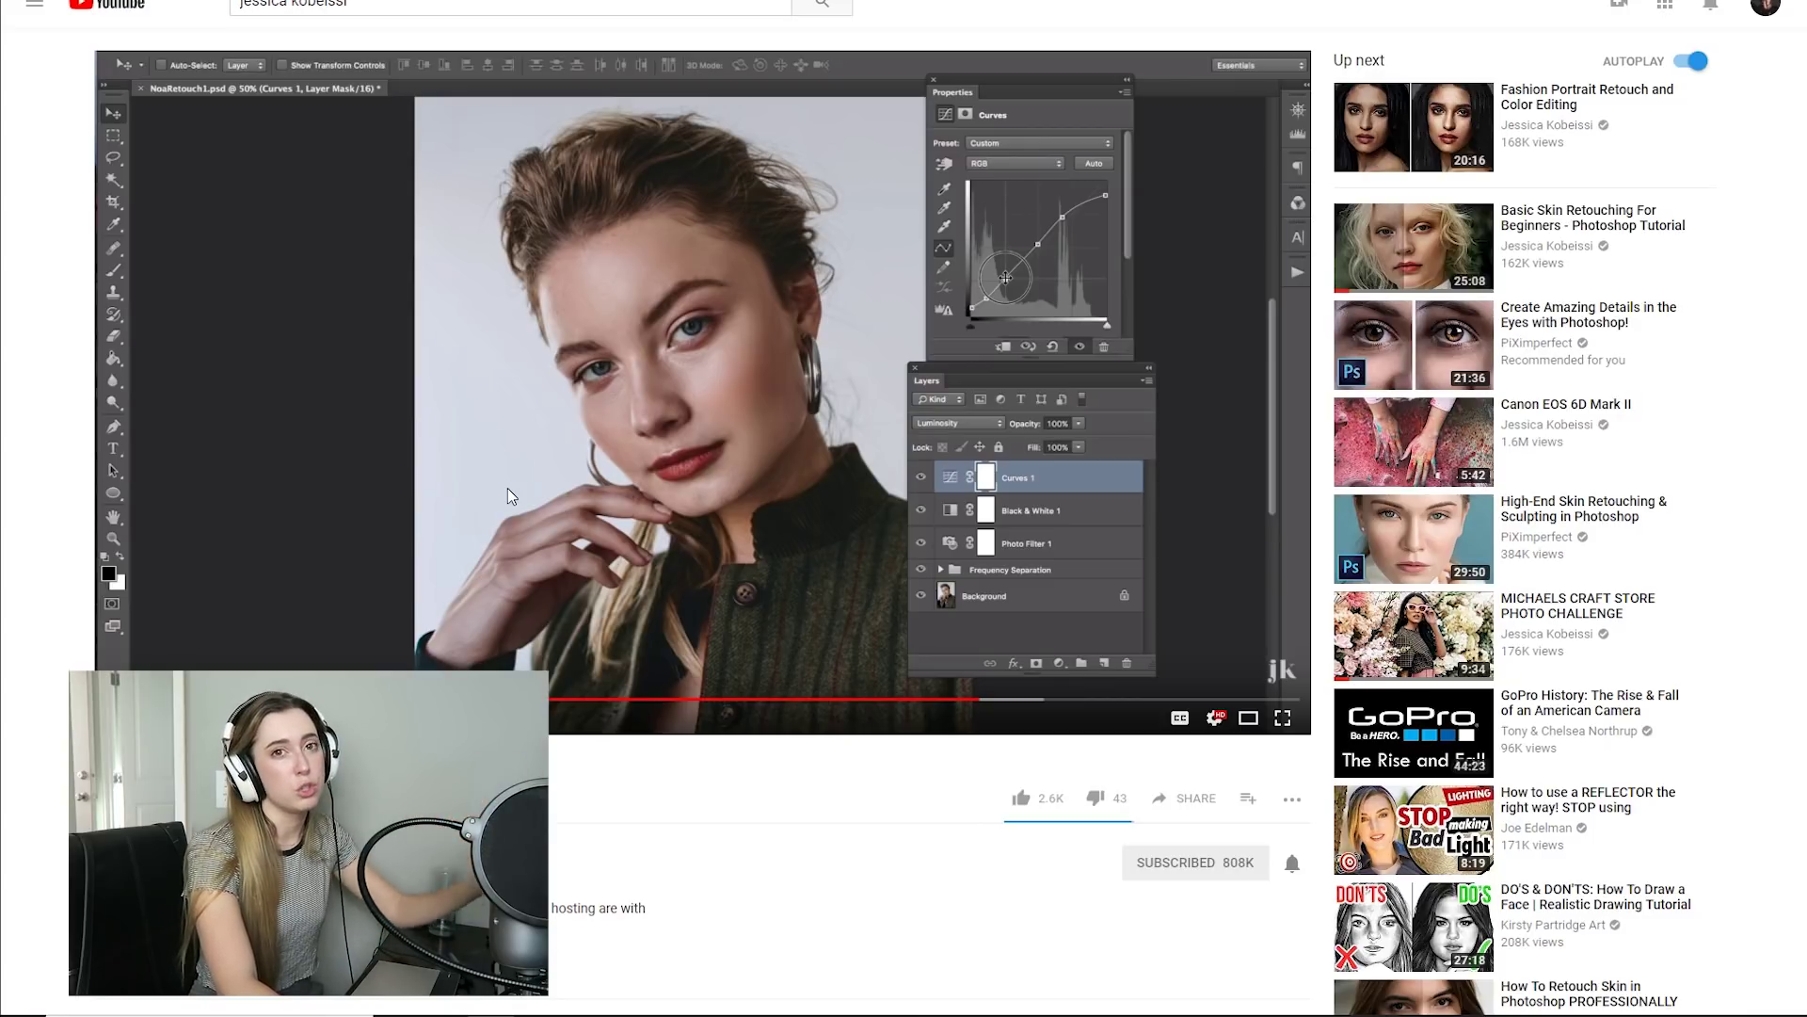
key(alt+Tab)
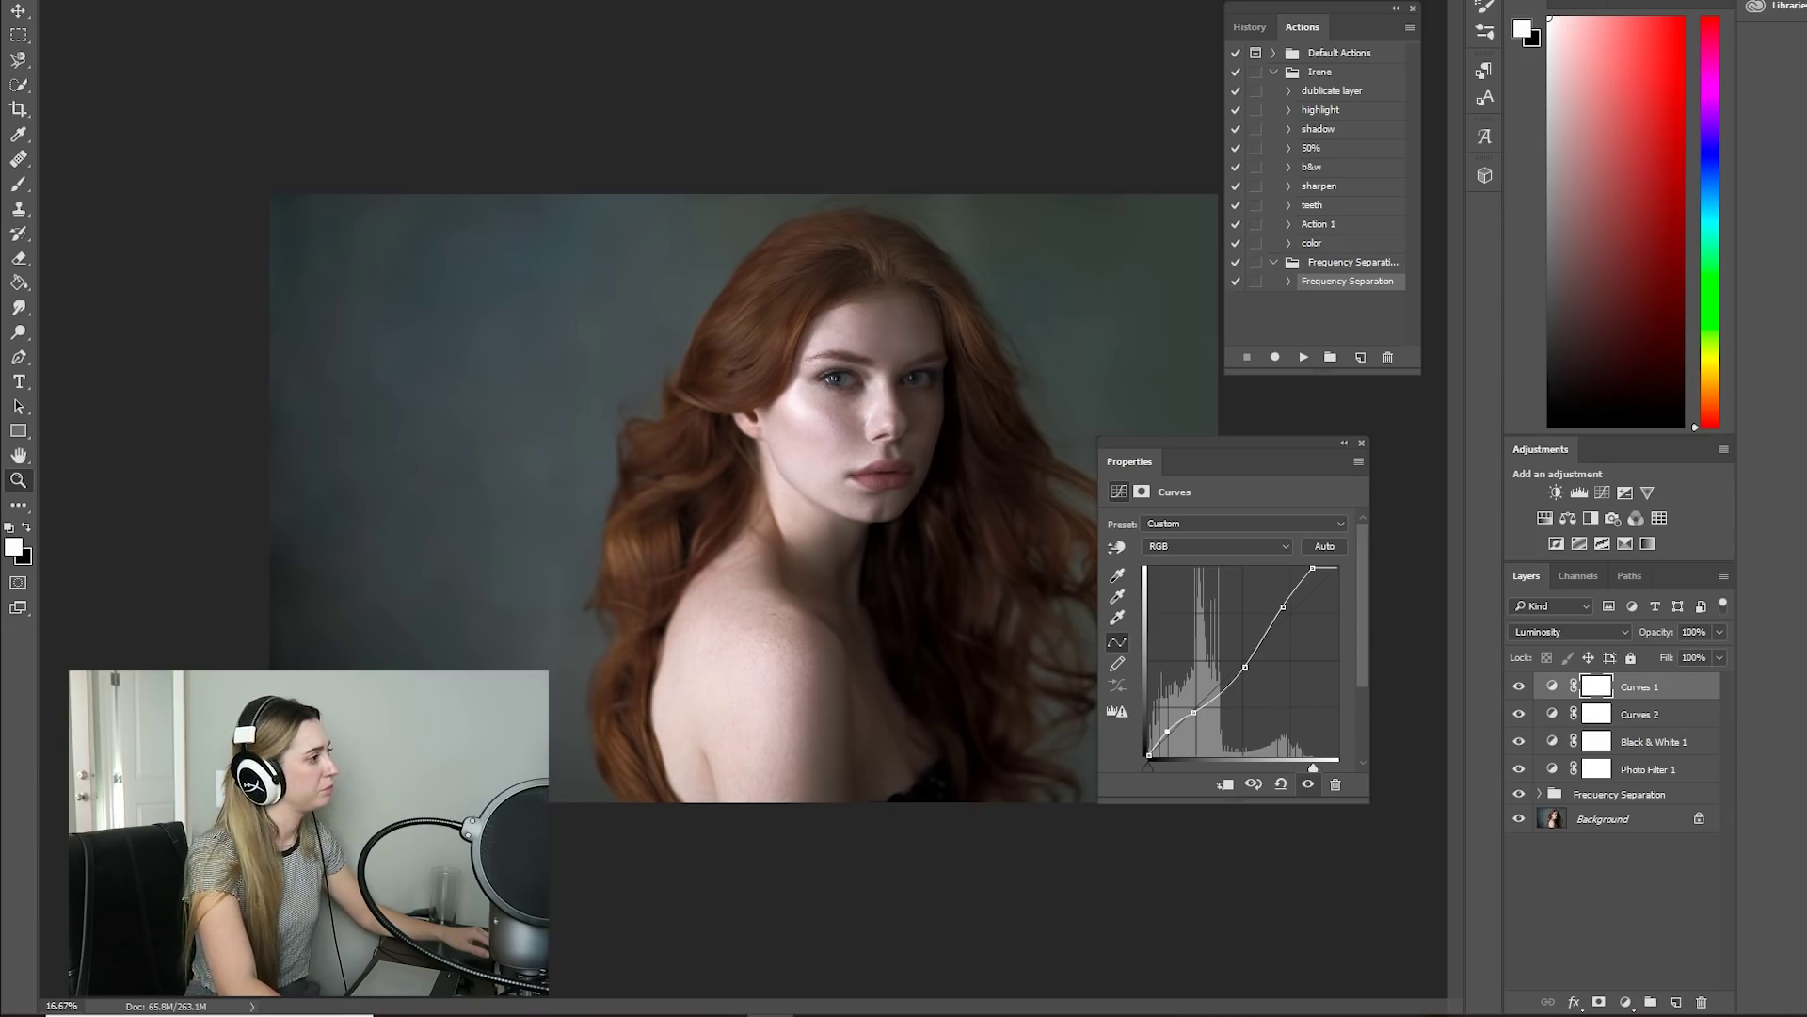
key(alt+Tab)
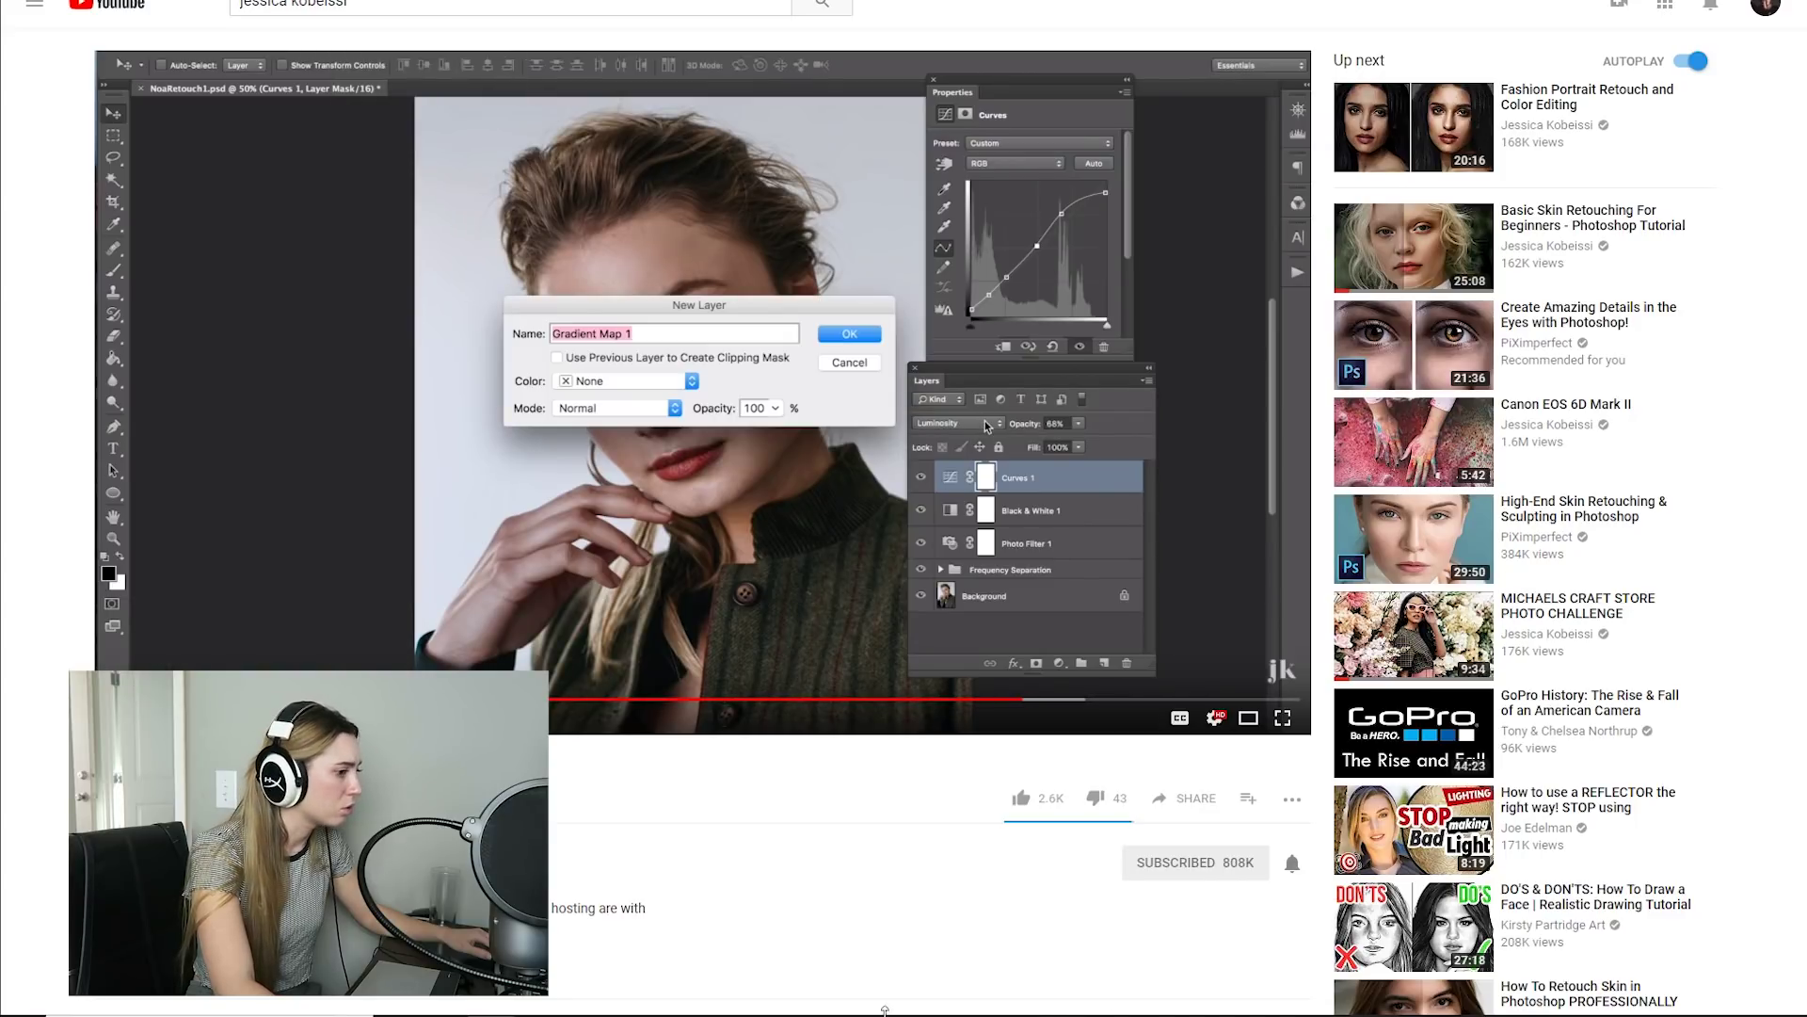
key(alt+Tab)
click(1627, 1004)
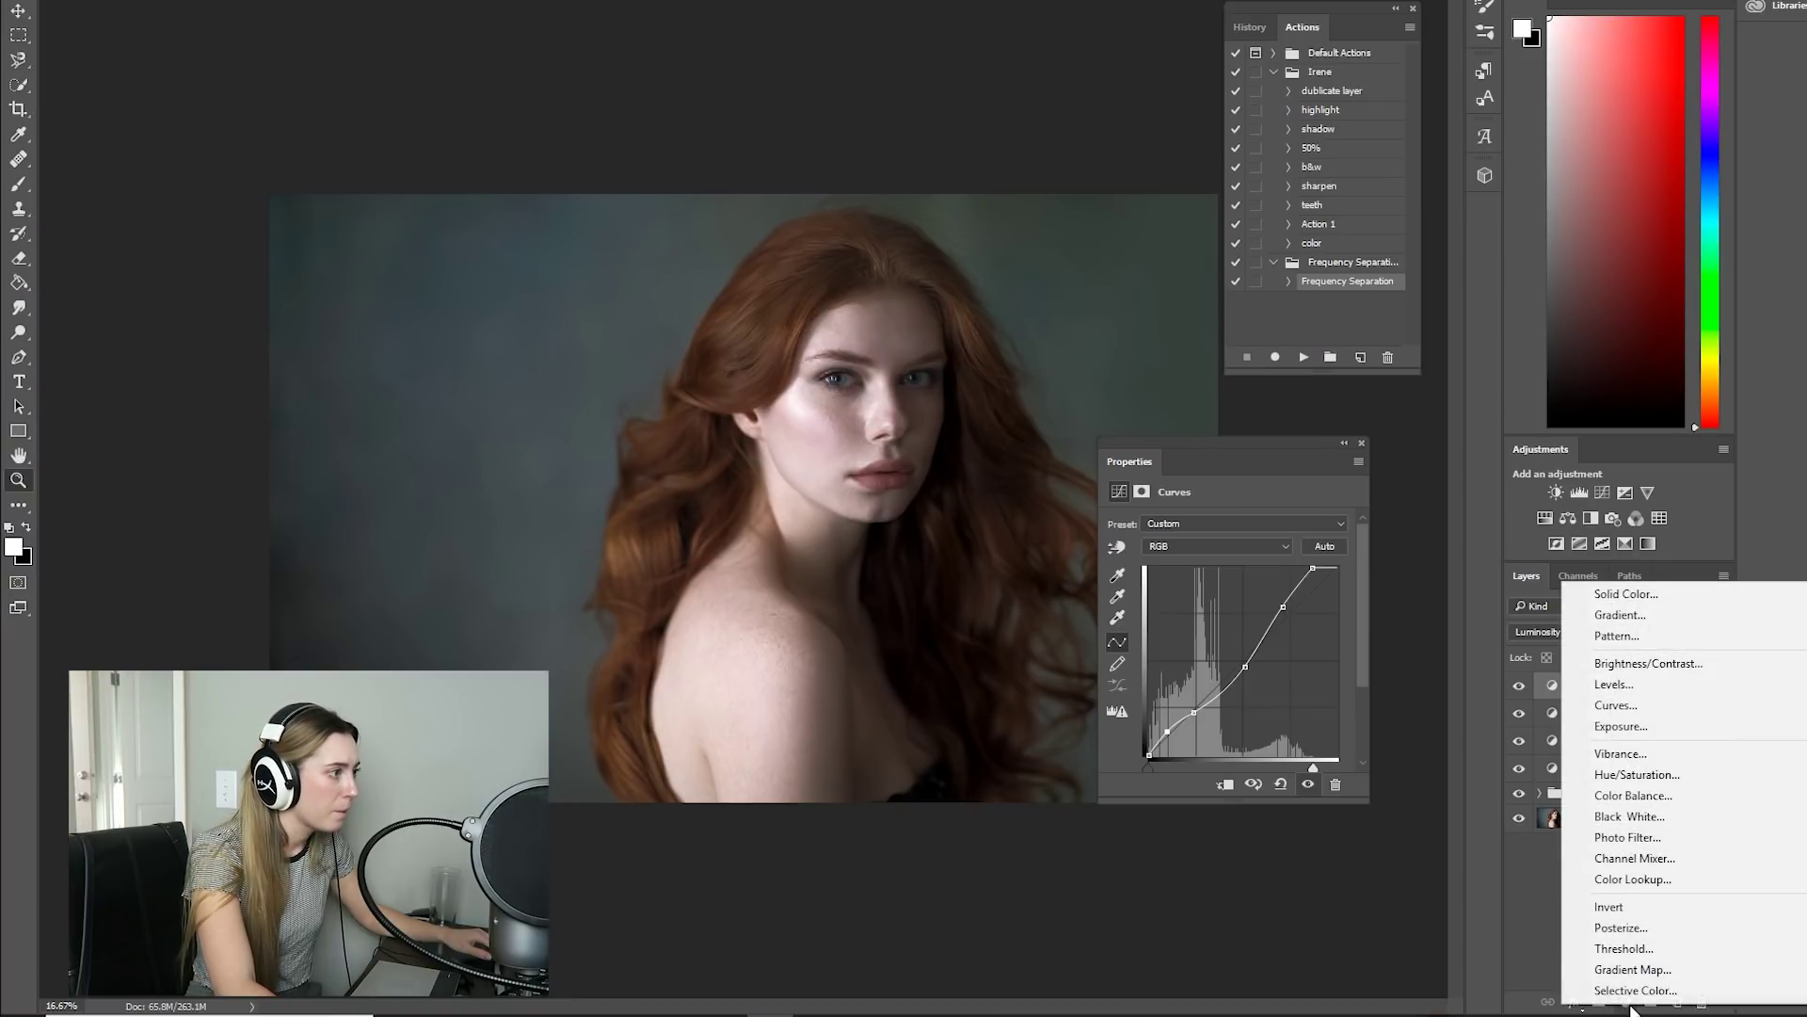
click(1629, 975)
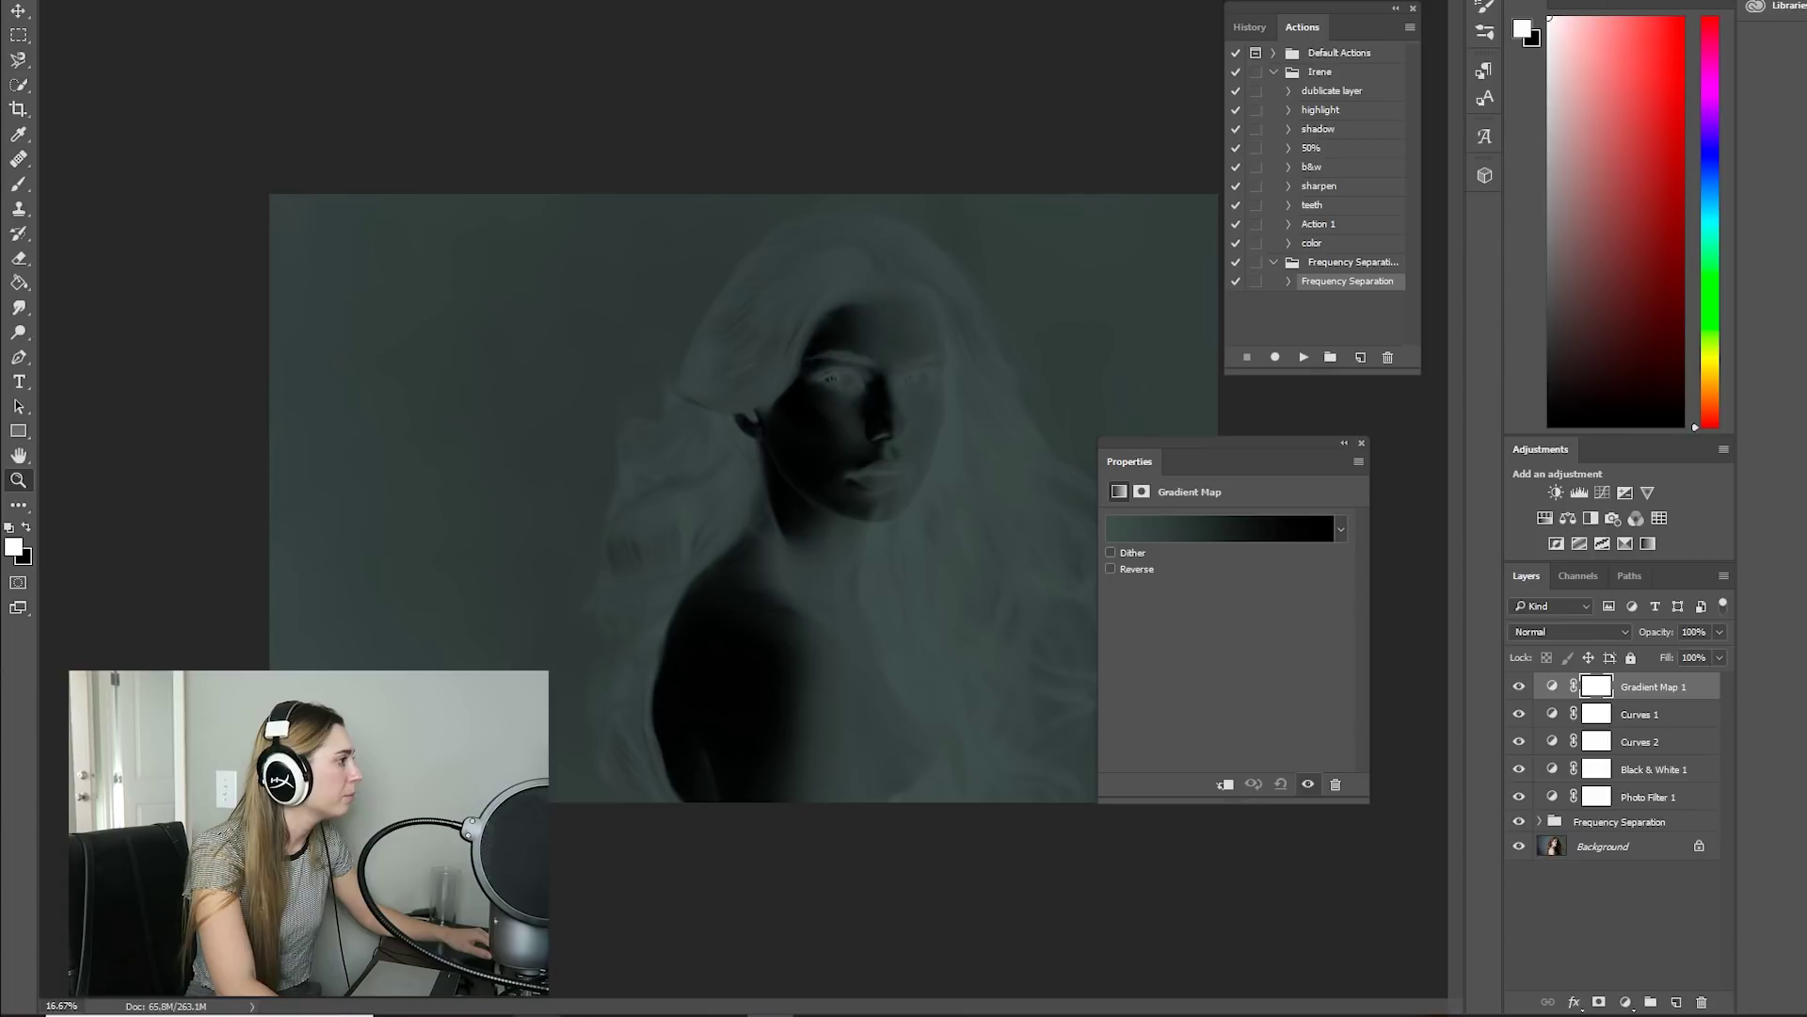
- Check the gradient choice in the YouTube tutorial and replace the Gradient Map's presets in Photoshop with the Photographic Toning set
key(alt+Tab)
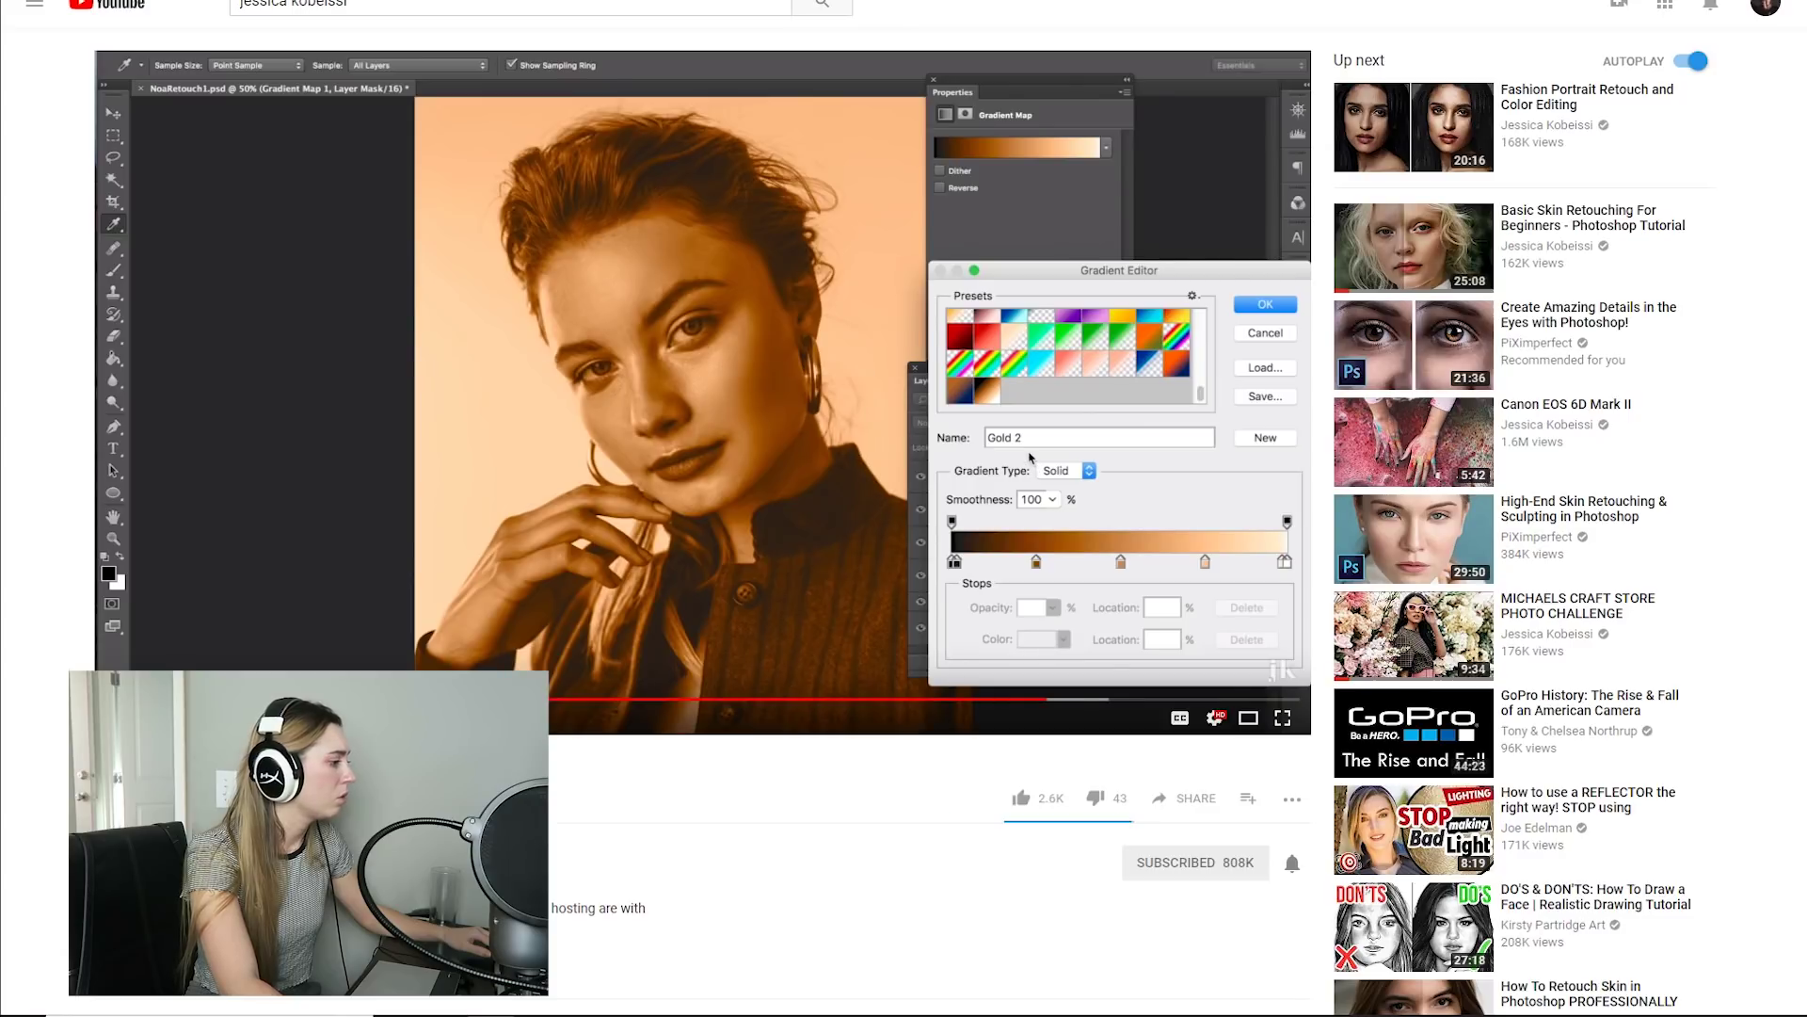
key(alt+Tab)
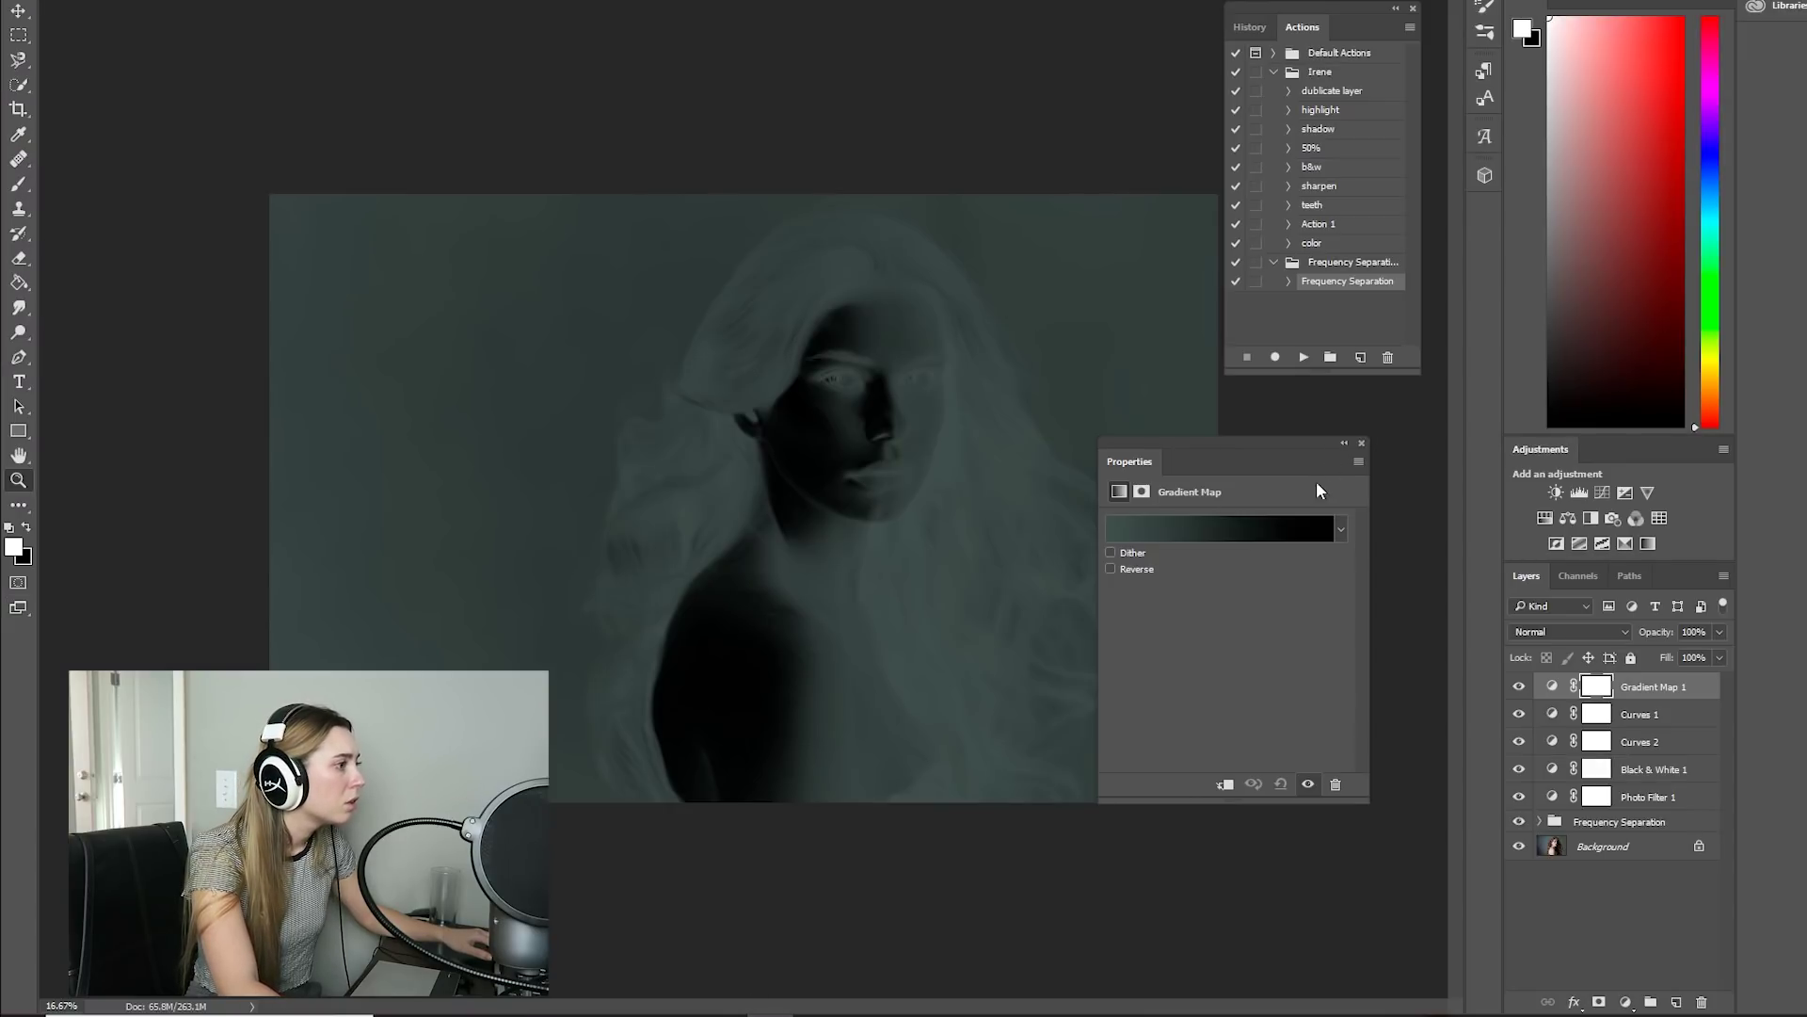
click(1244, 532)
click(1307, 69)
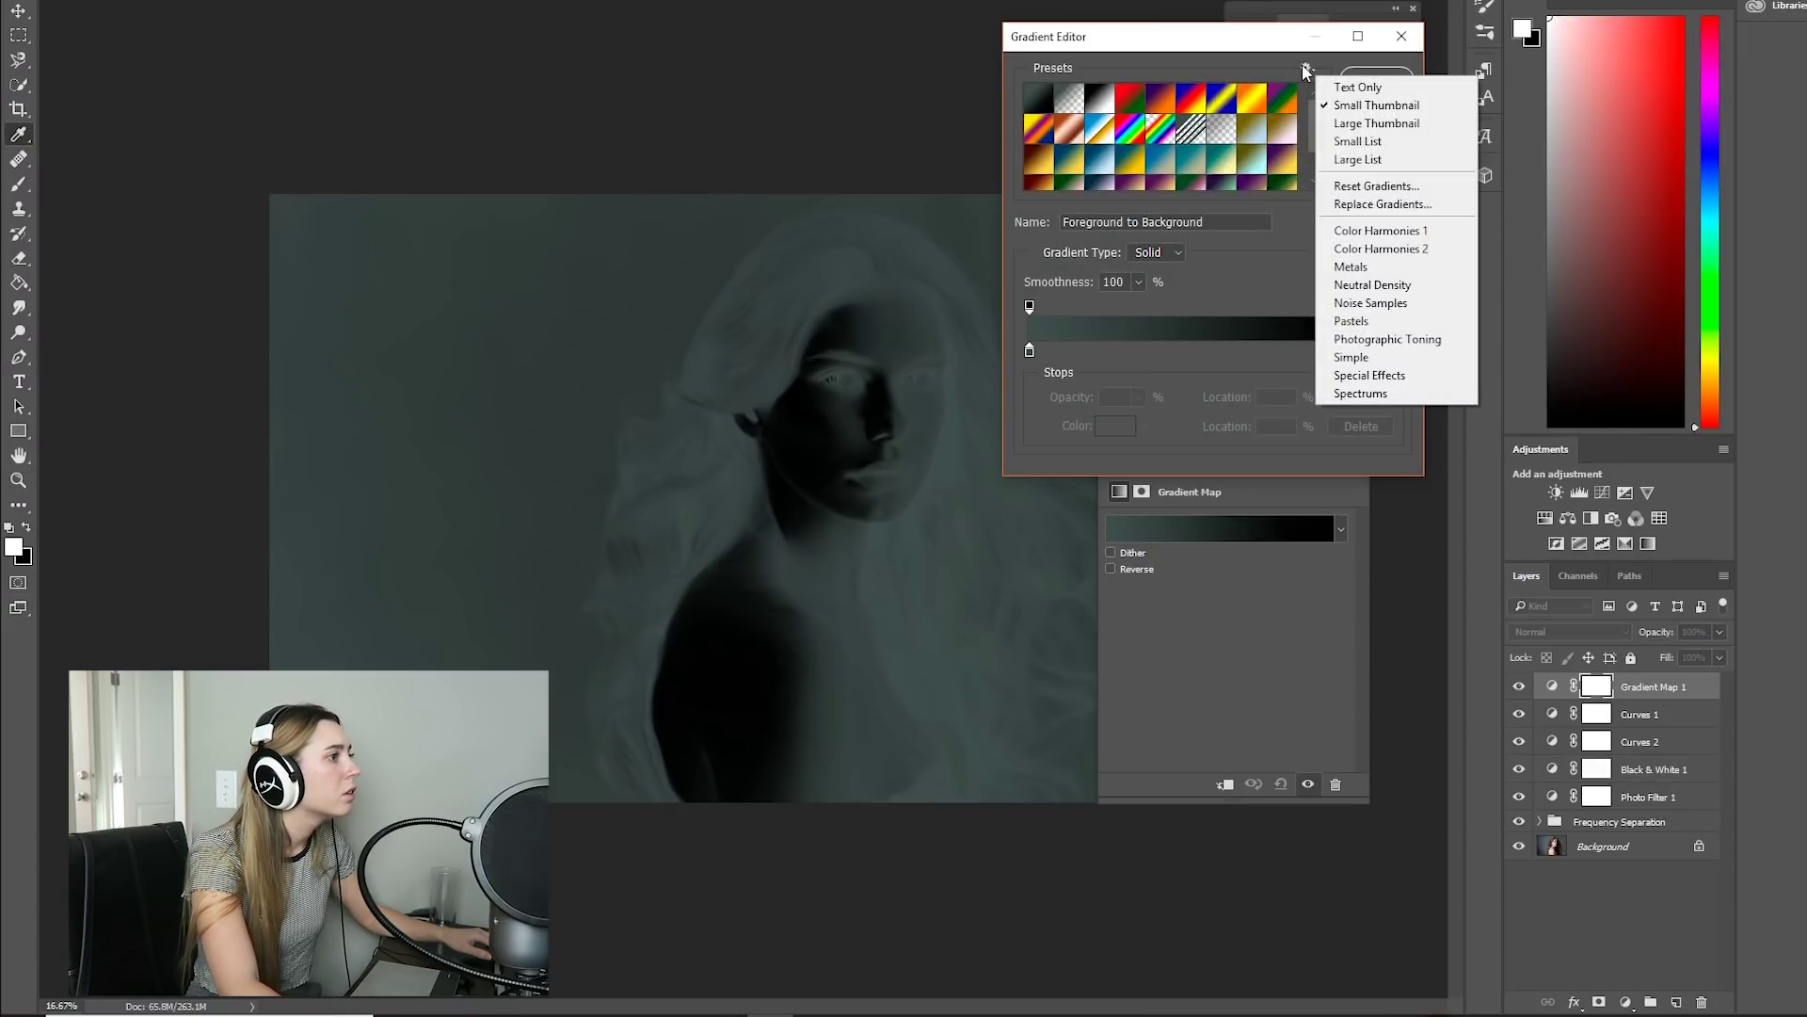
click(1388, 341)
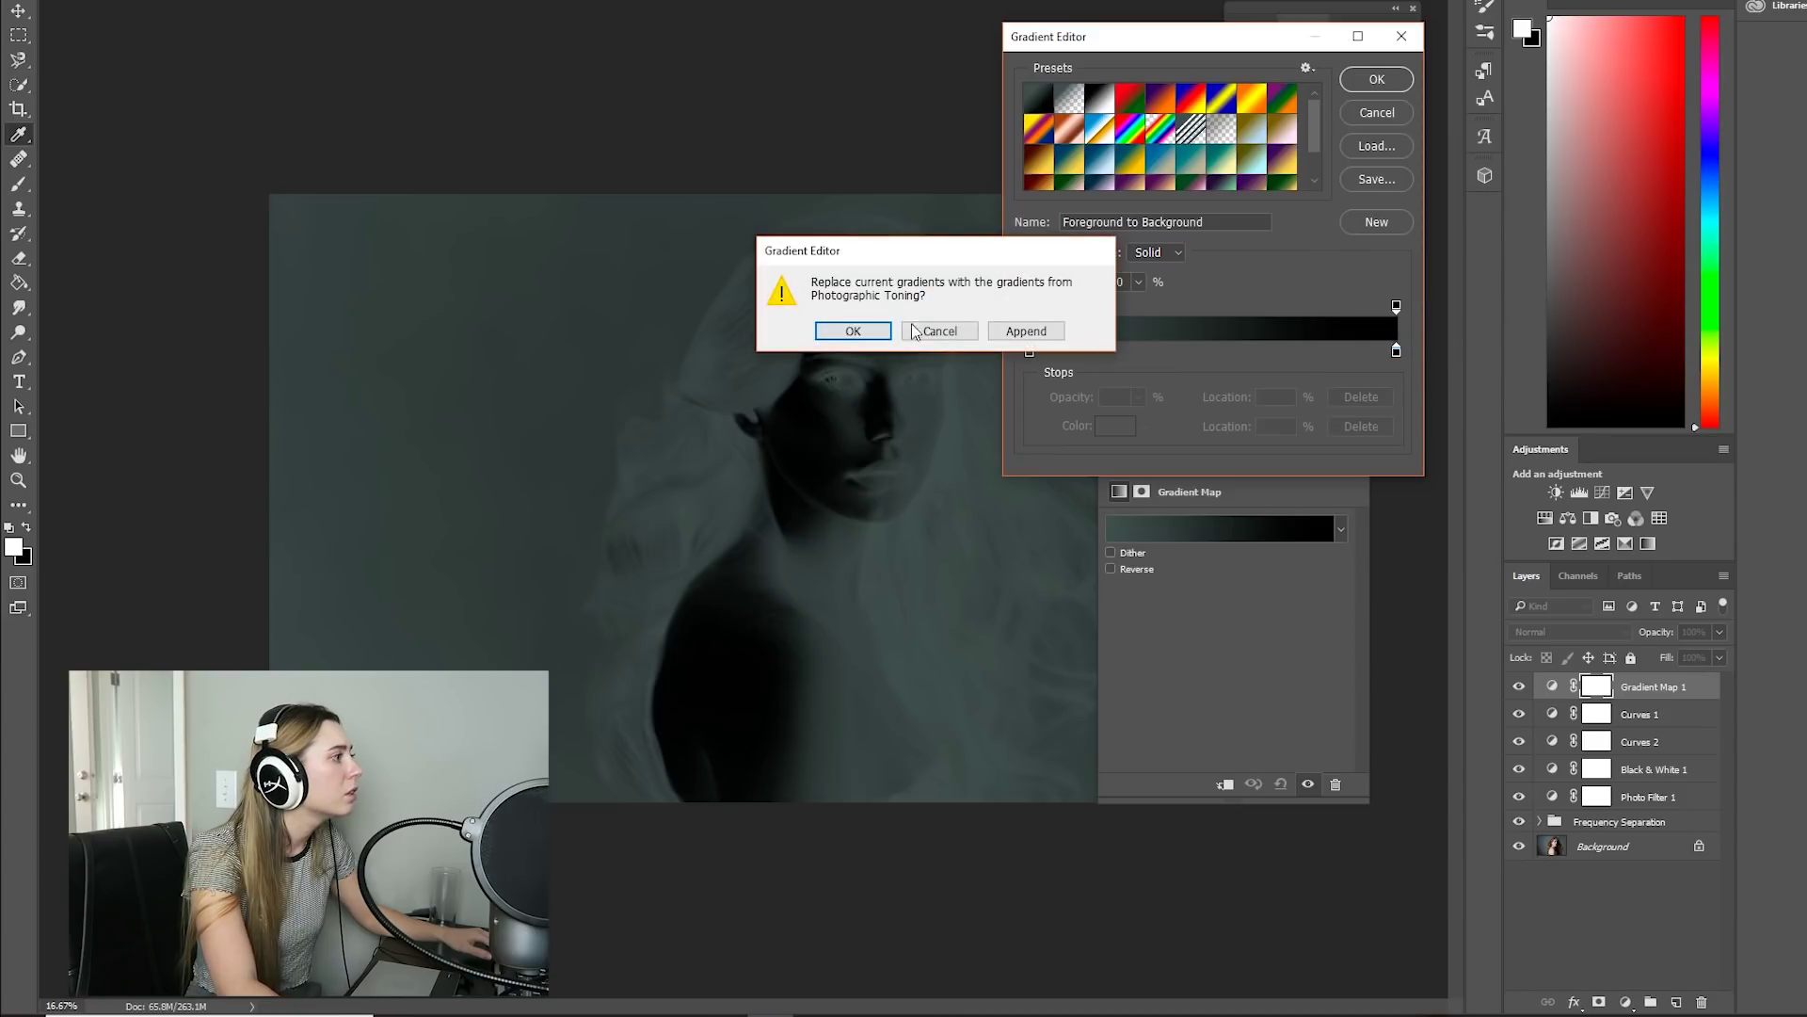
click(853, 330)
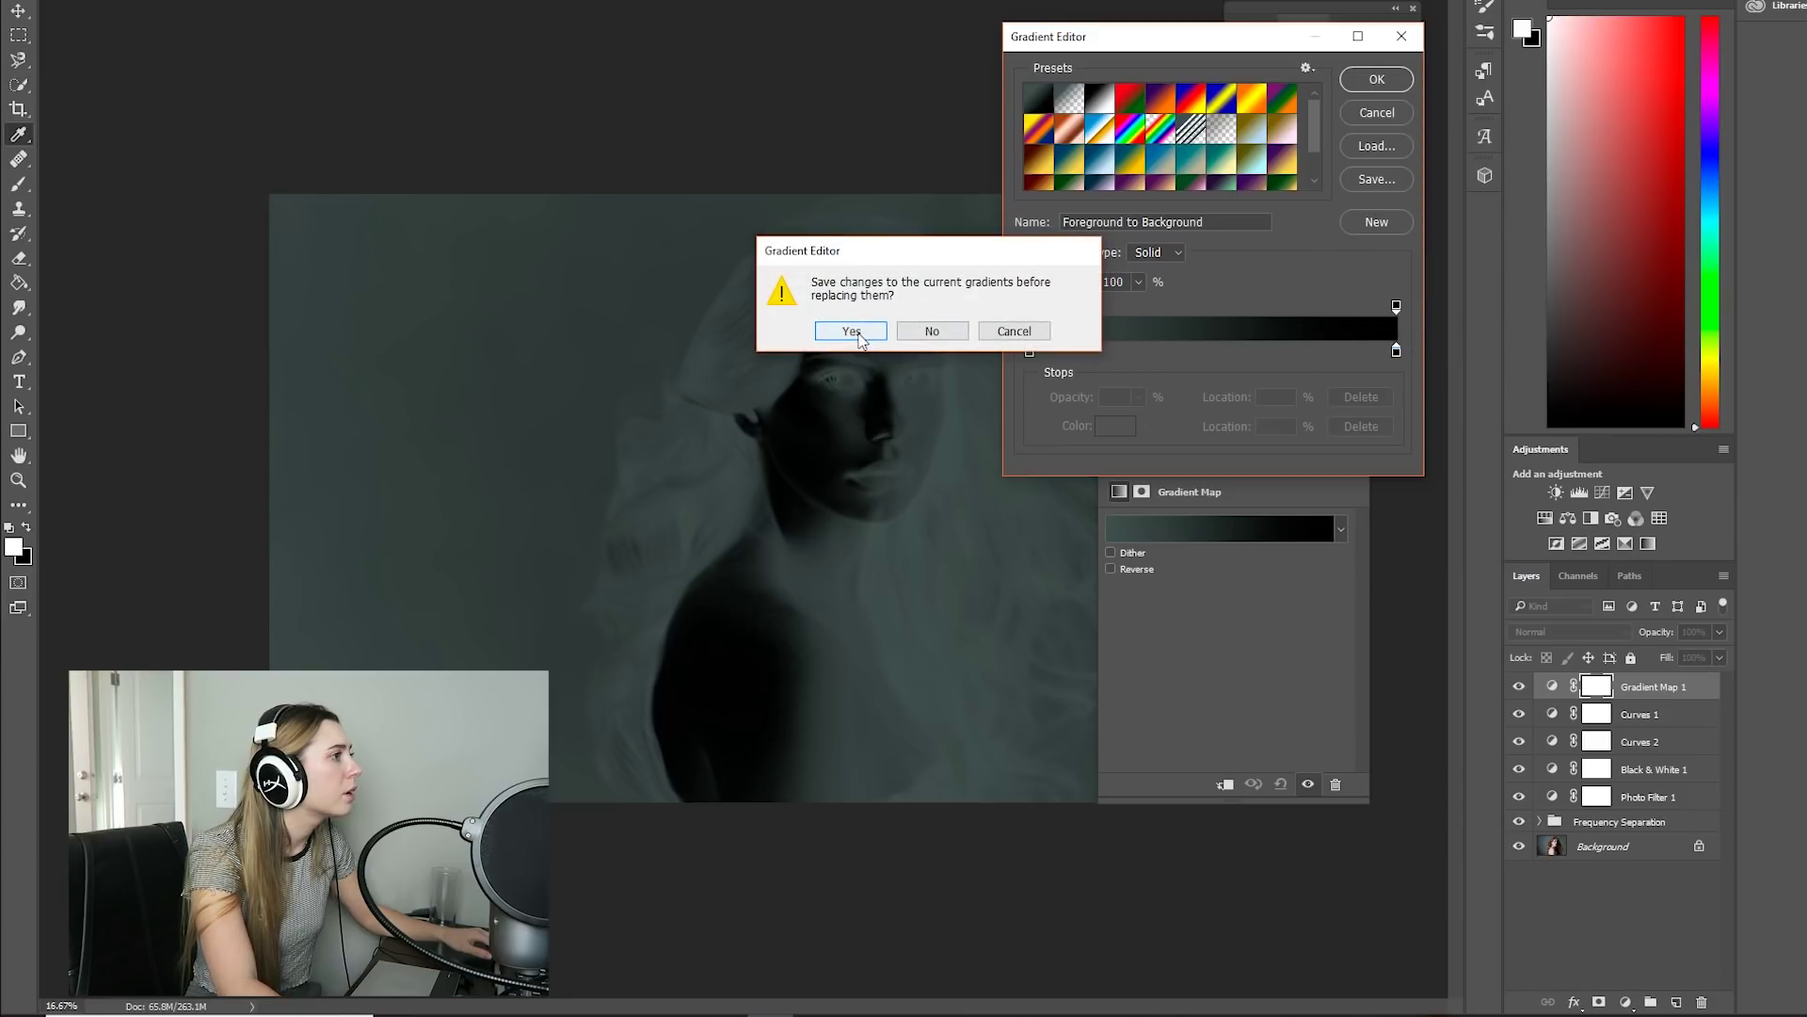
click(857, 336)
click(1751, 594)
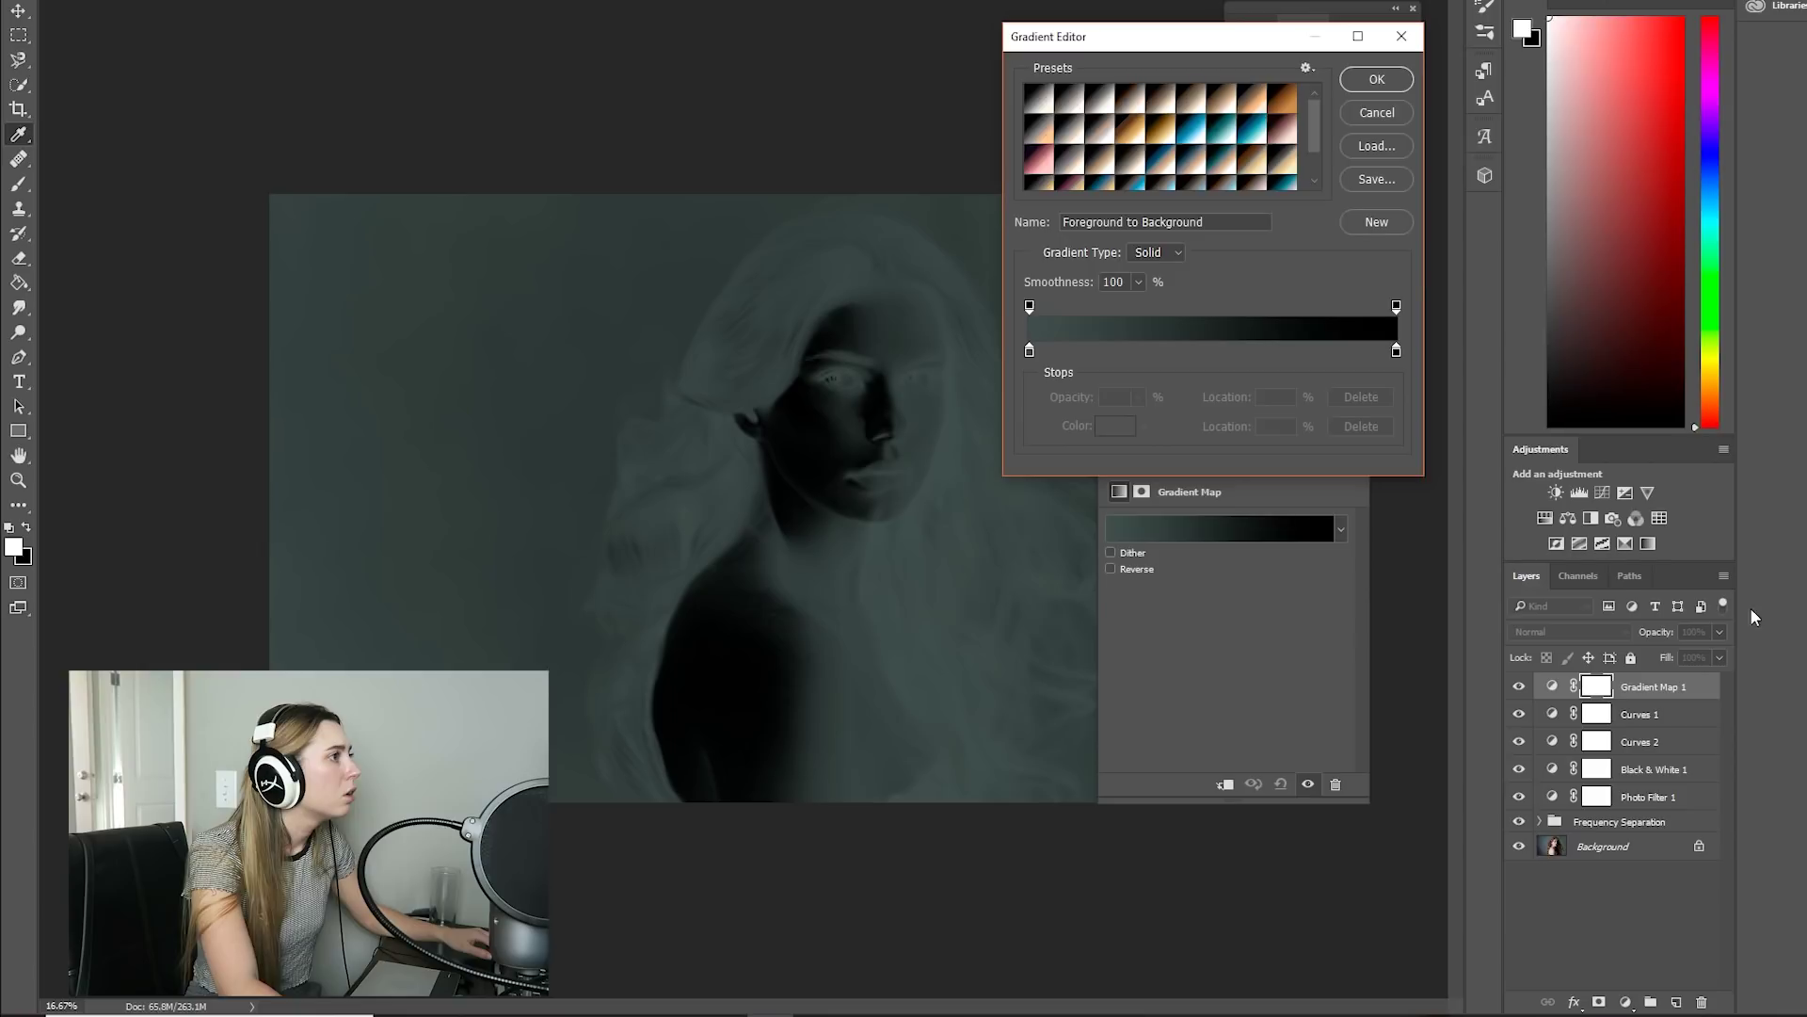
- Apply the Gold 2 preset to the Gradient Map 1 layer
mouse_move(1314, 116)
mouse_down()
mouse_move(1313, 184)
mouse_move(1316, 82)
mouse_up()
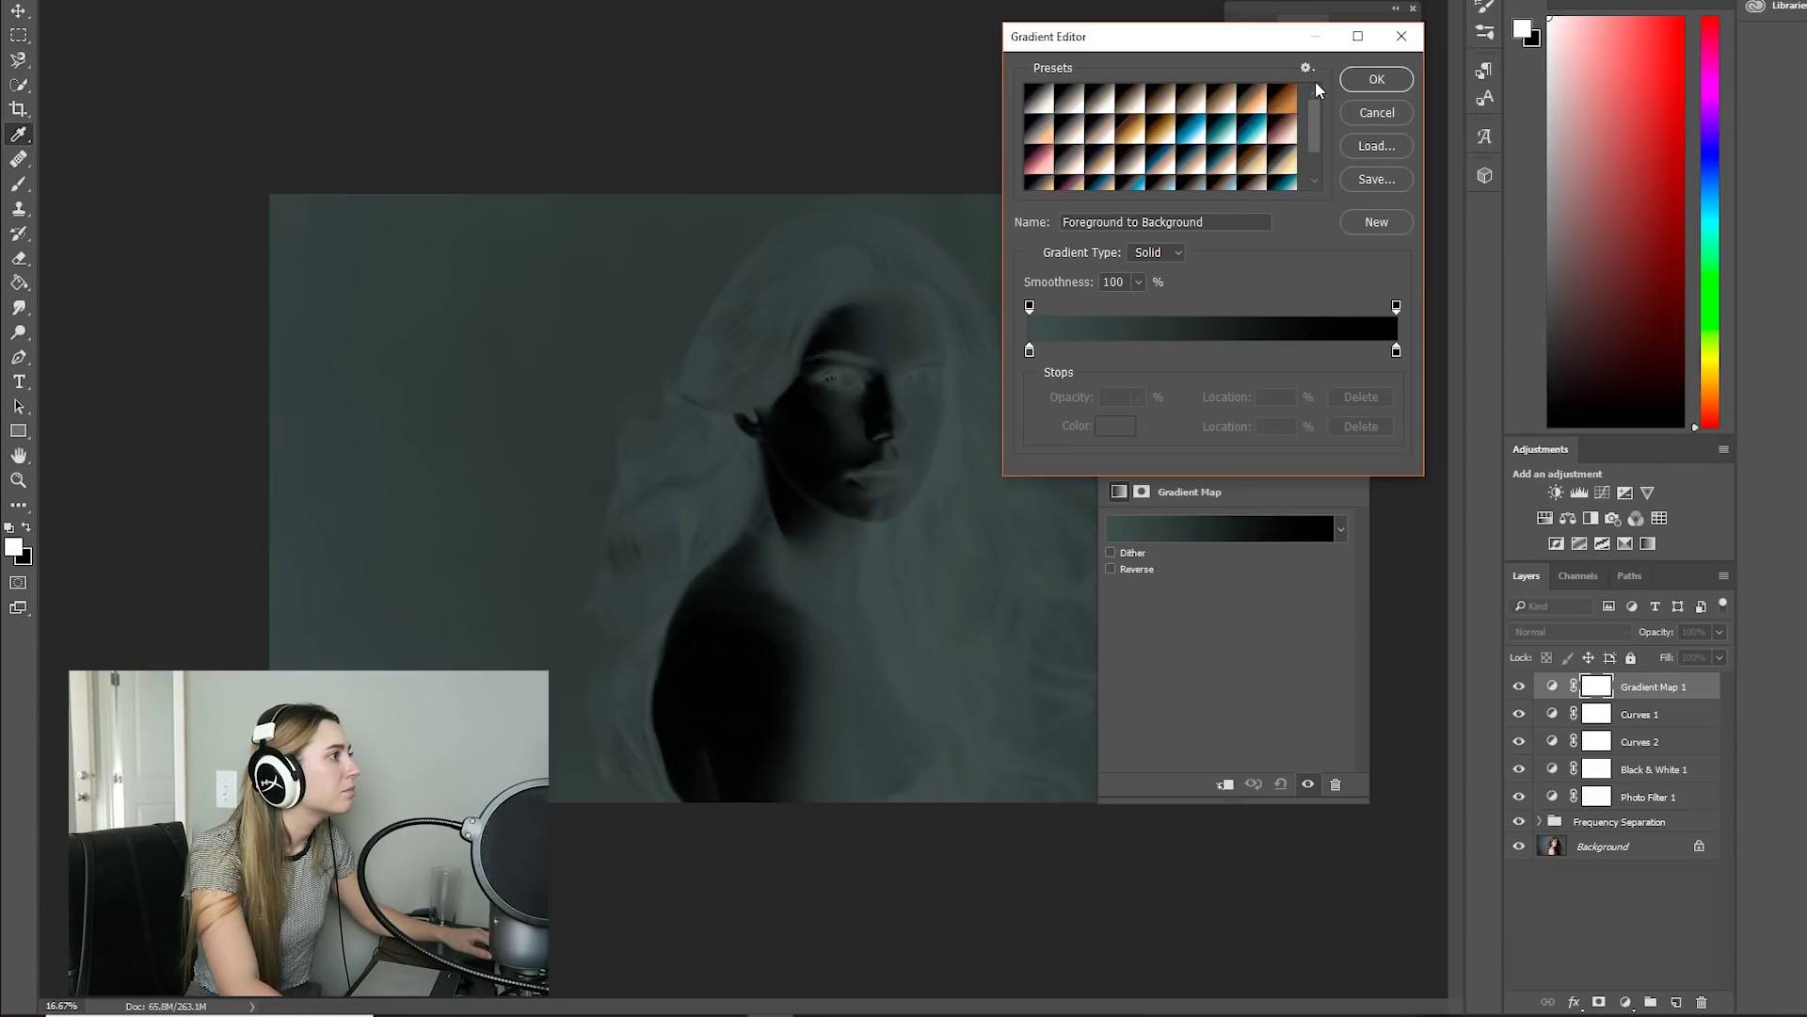
click(1162, 141)
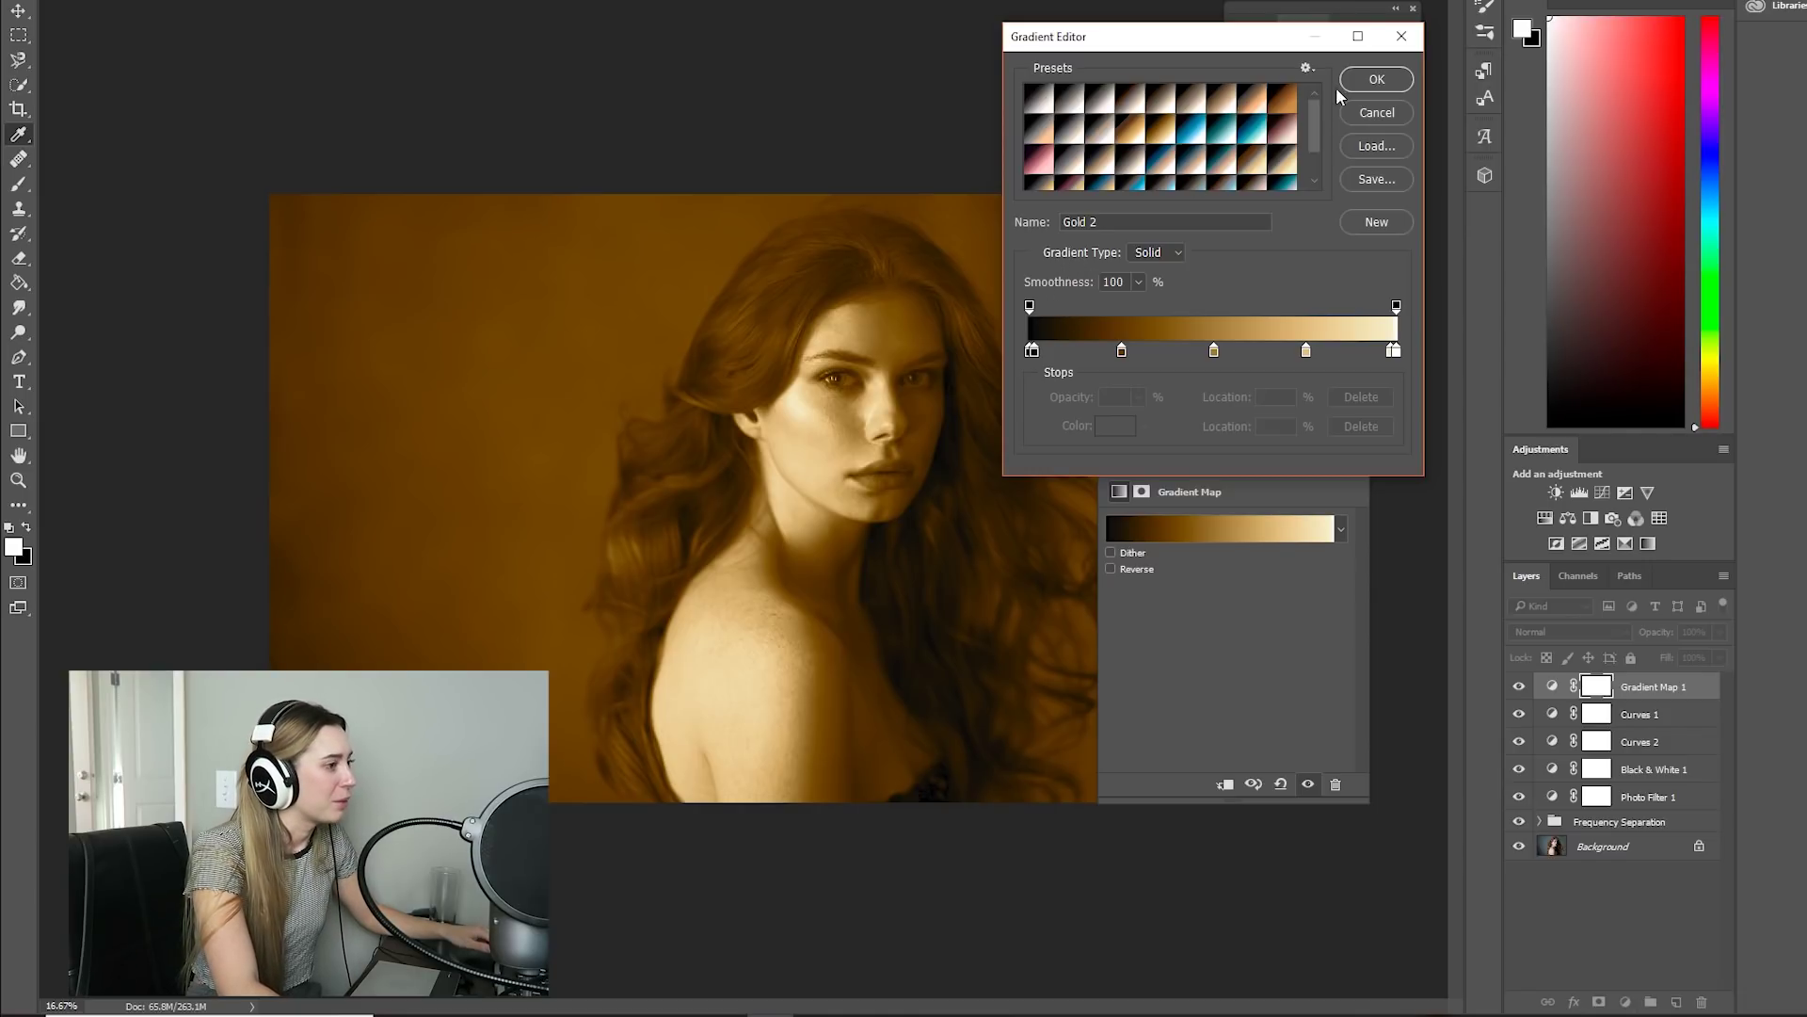
key(Return)
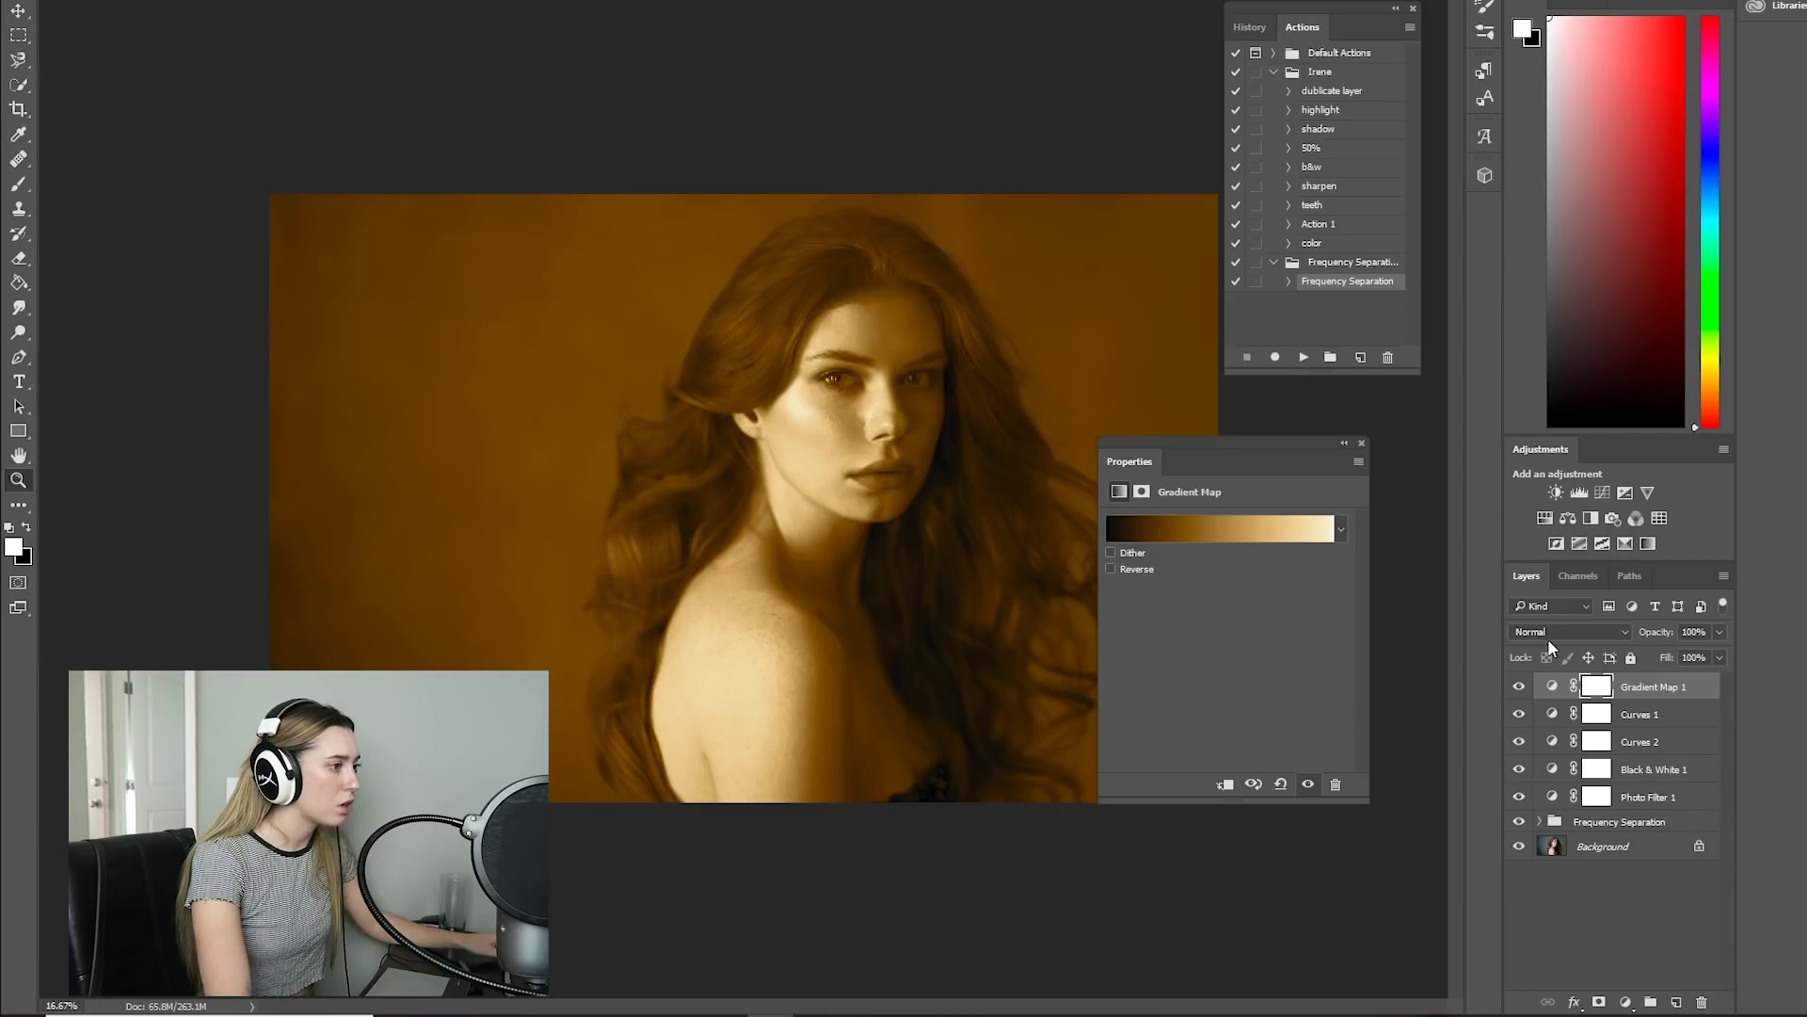
- Set Gradient Map 1 to Soft Light, check its opacity in the YouTube tutorial, and reduce it to 17% in Photoshop
click(1549, 634)
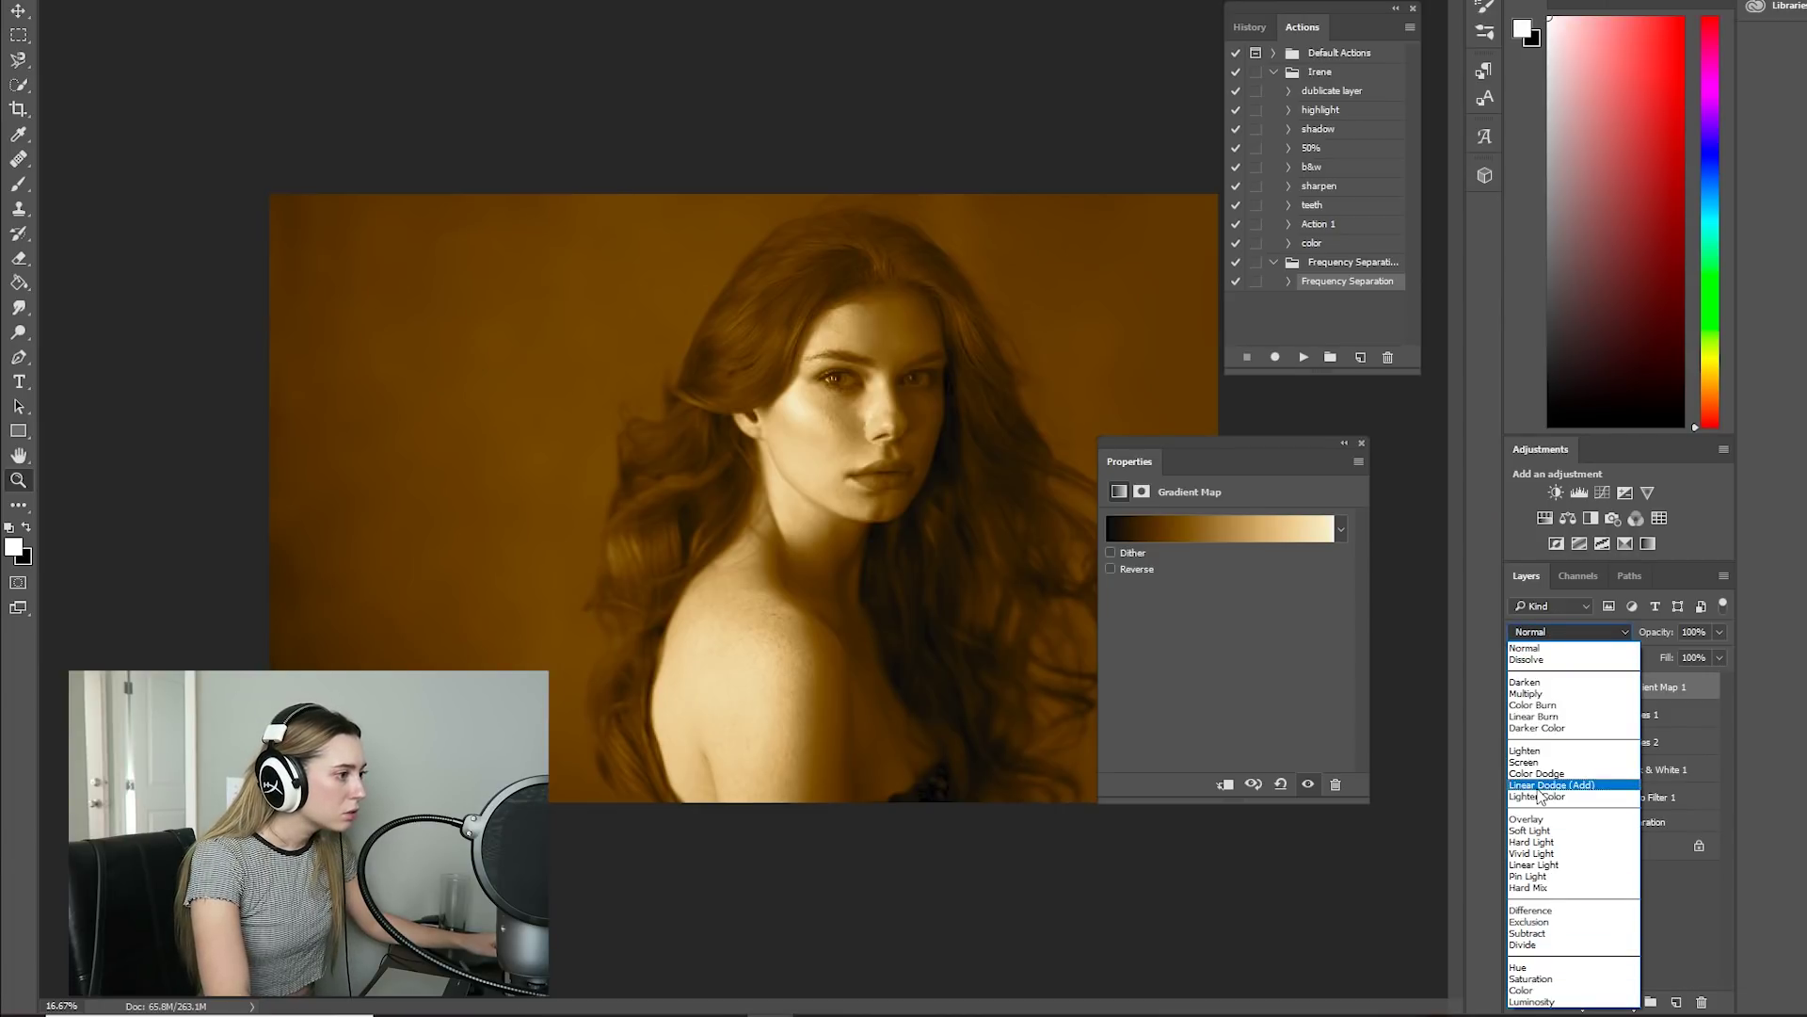
click(1530, 830)
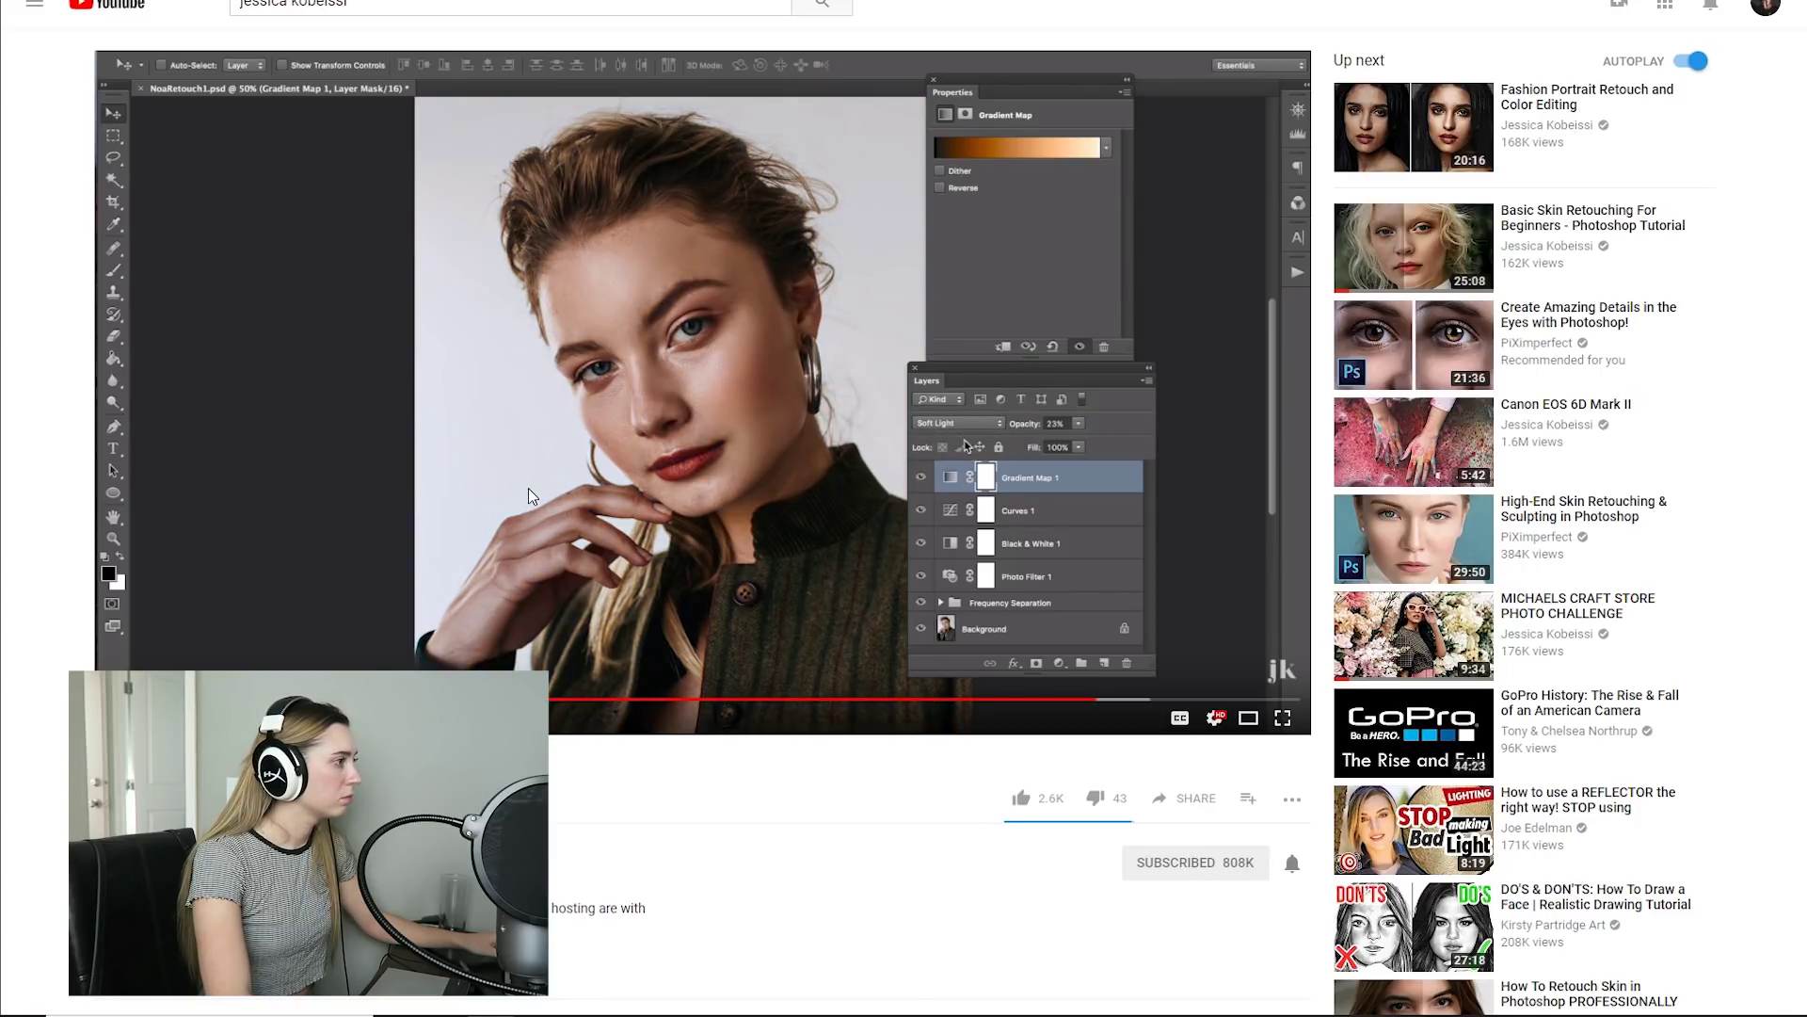
click(575, 463)
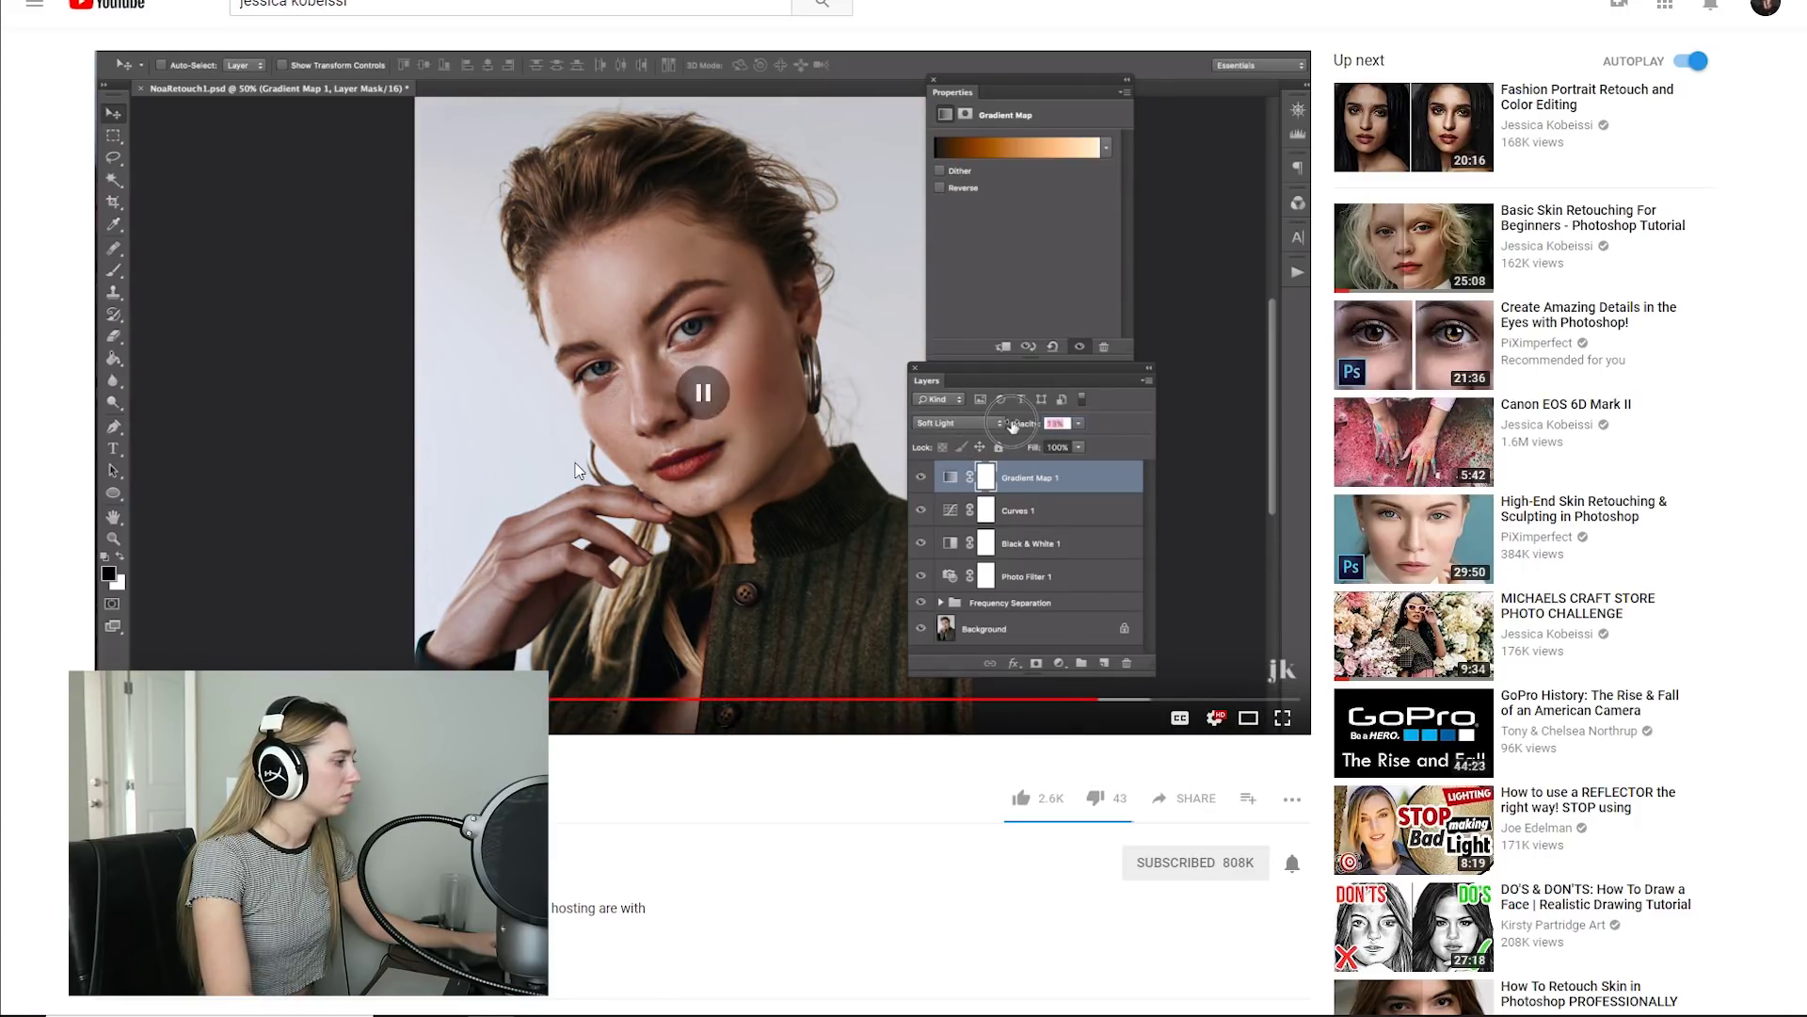
click(565, 590)
click(587, 575)
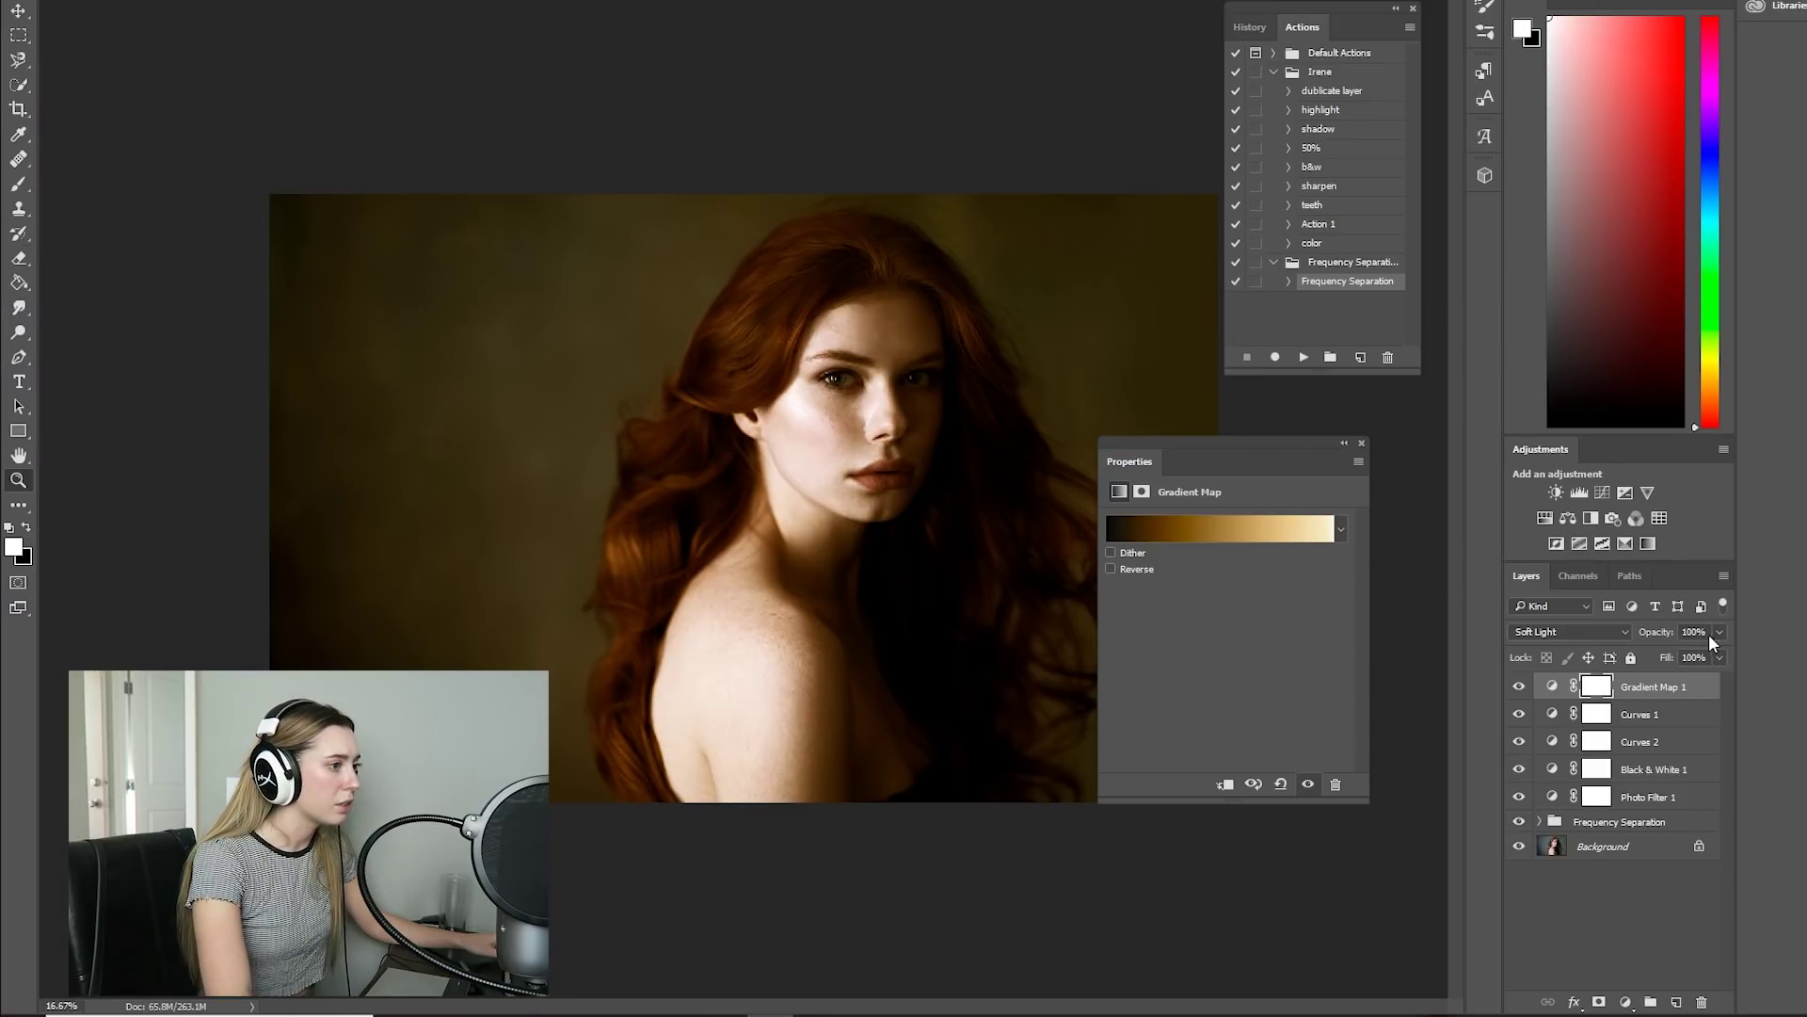
click(1718, 634)
drag(1715, 655, 1645, 667)
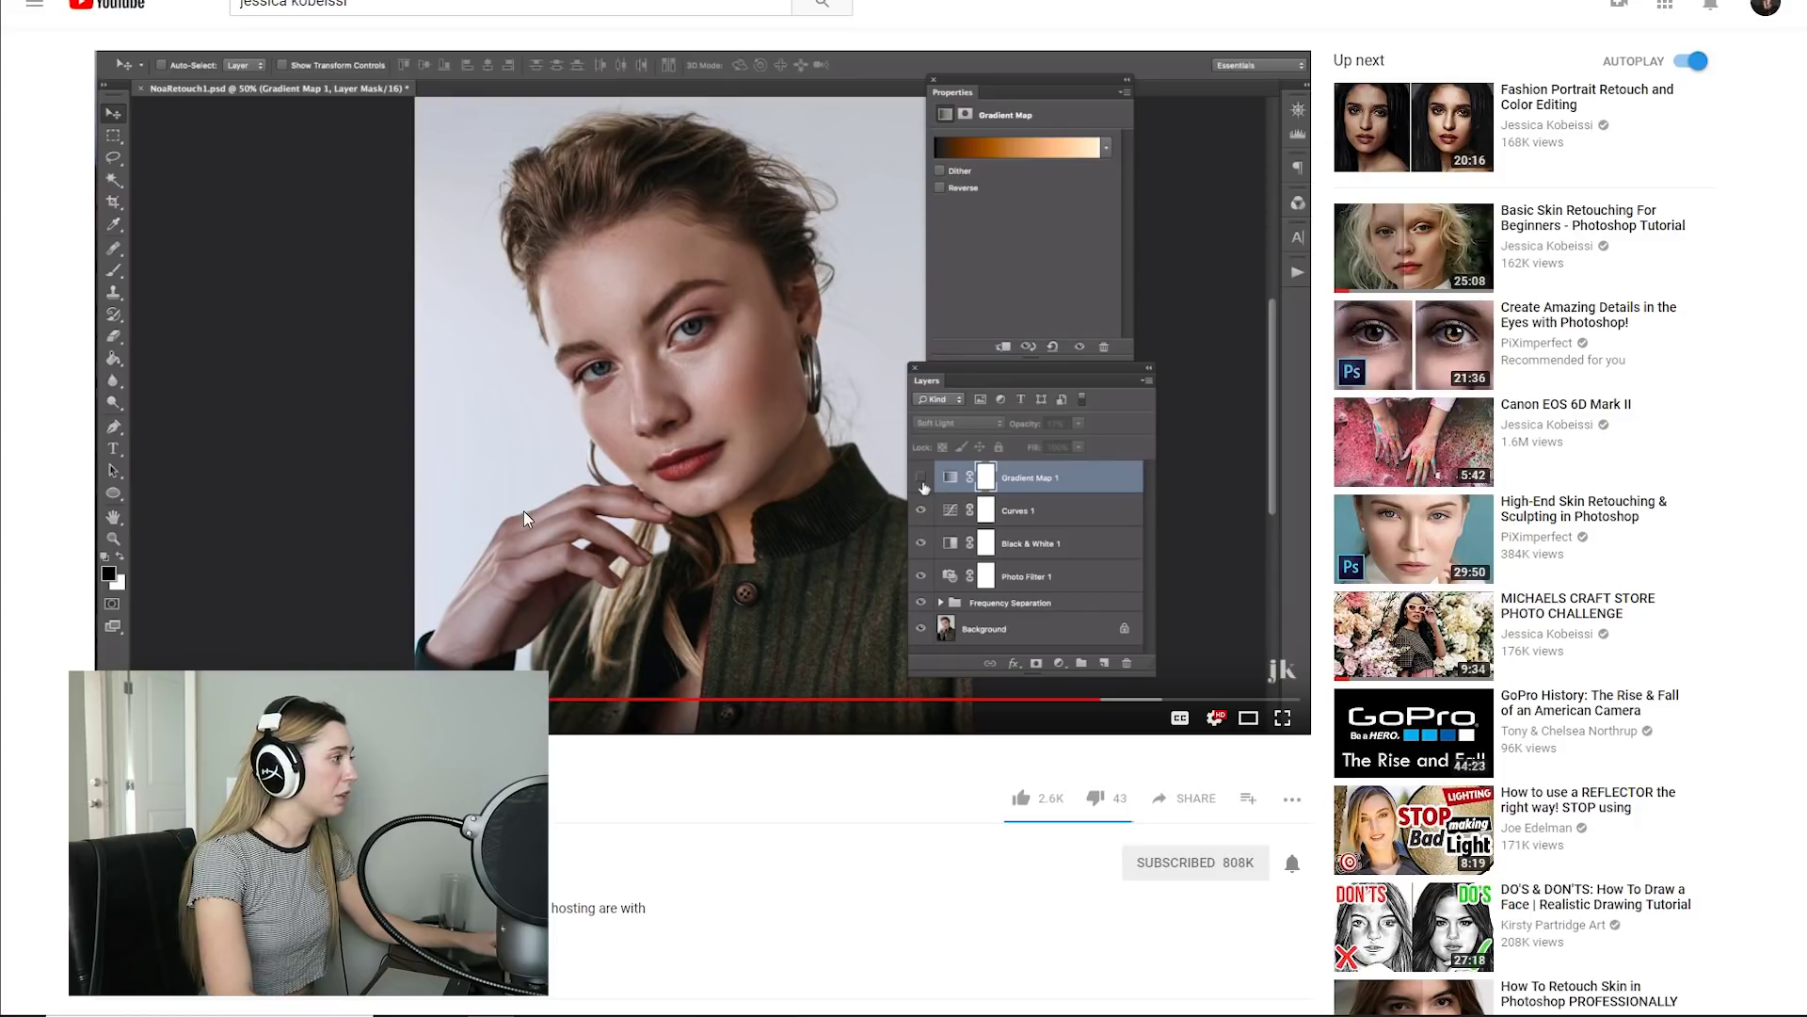
- Follow the YouTube tutorial's next adjustment and add a pale yellow Solid Color fill layer (ffffcc) above Gradient Map 1 in Photoshop
click(523, 509)
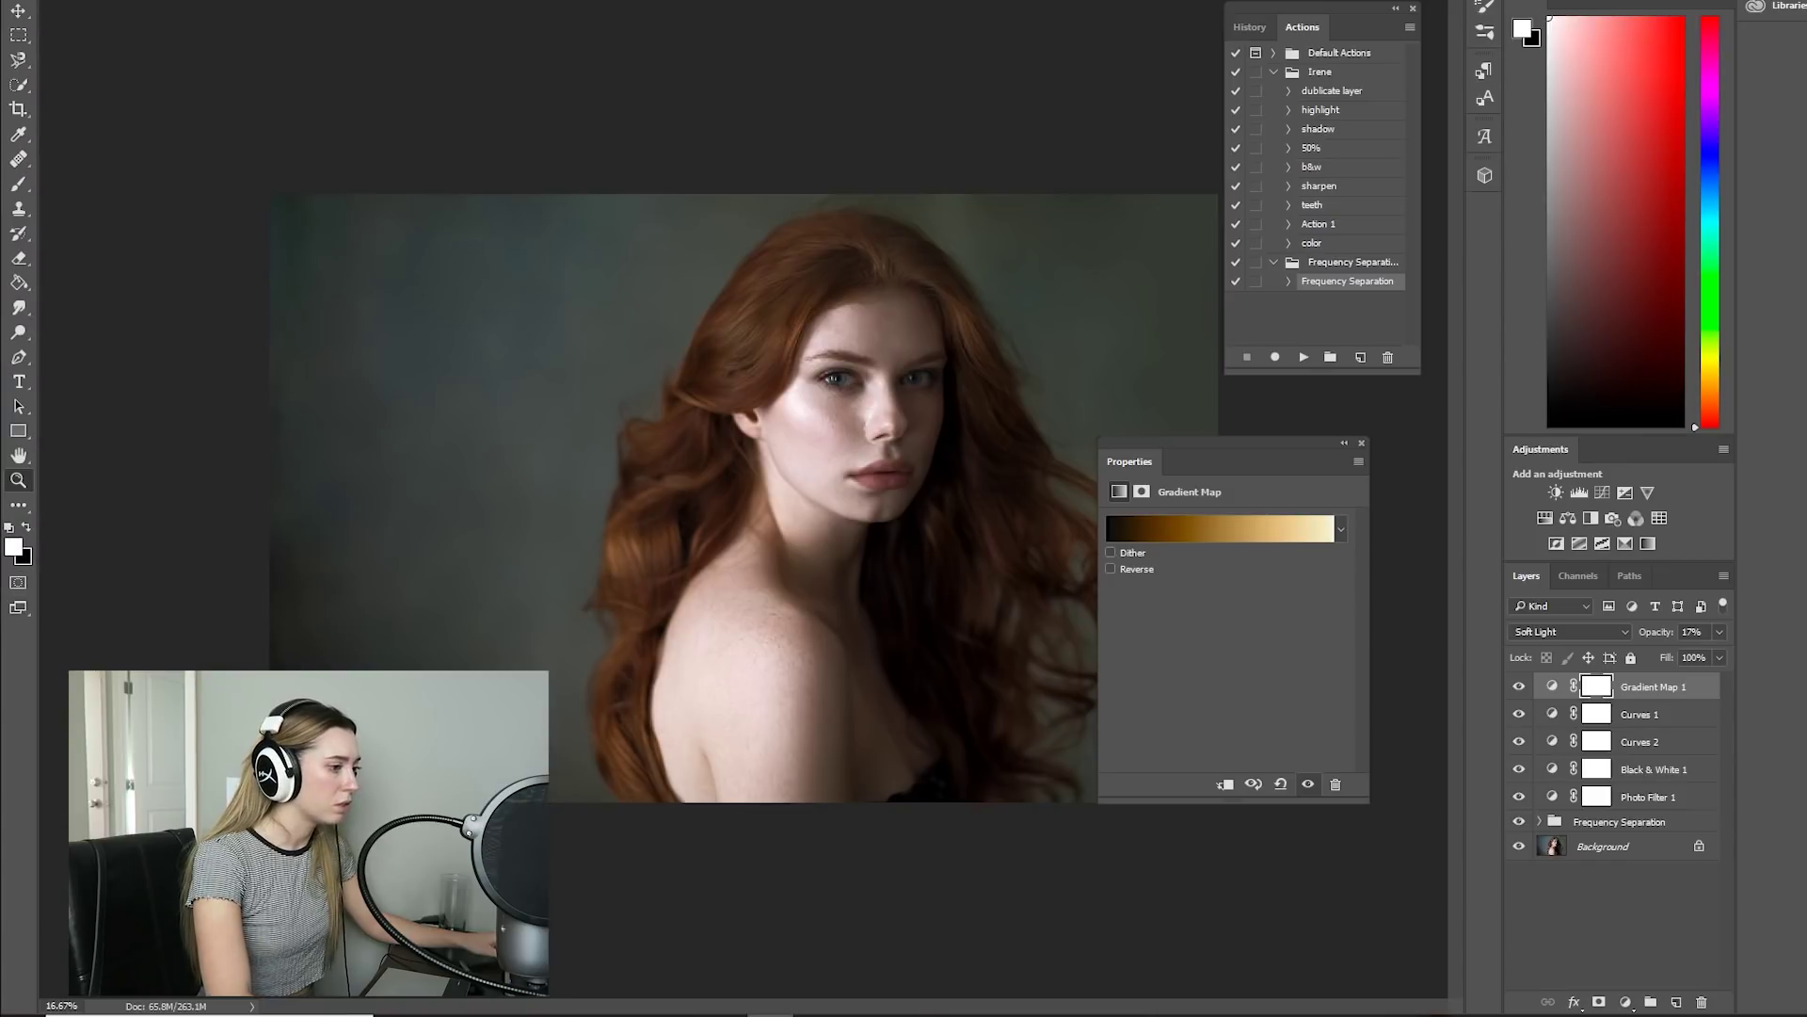
click(1629, 1010)
click(1600, 590)
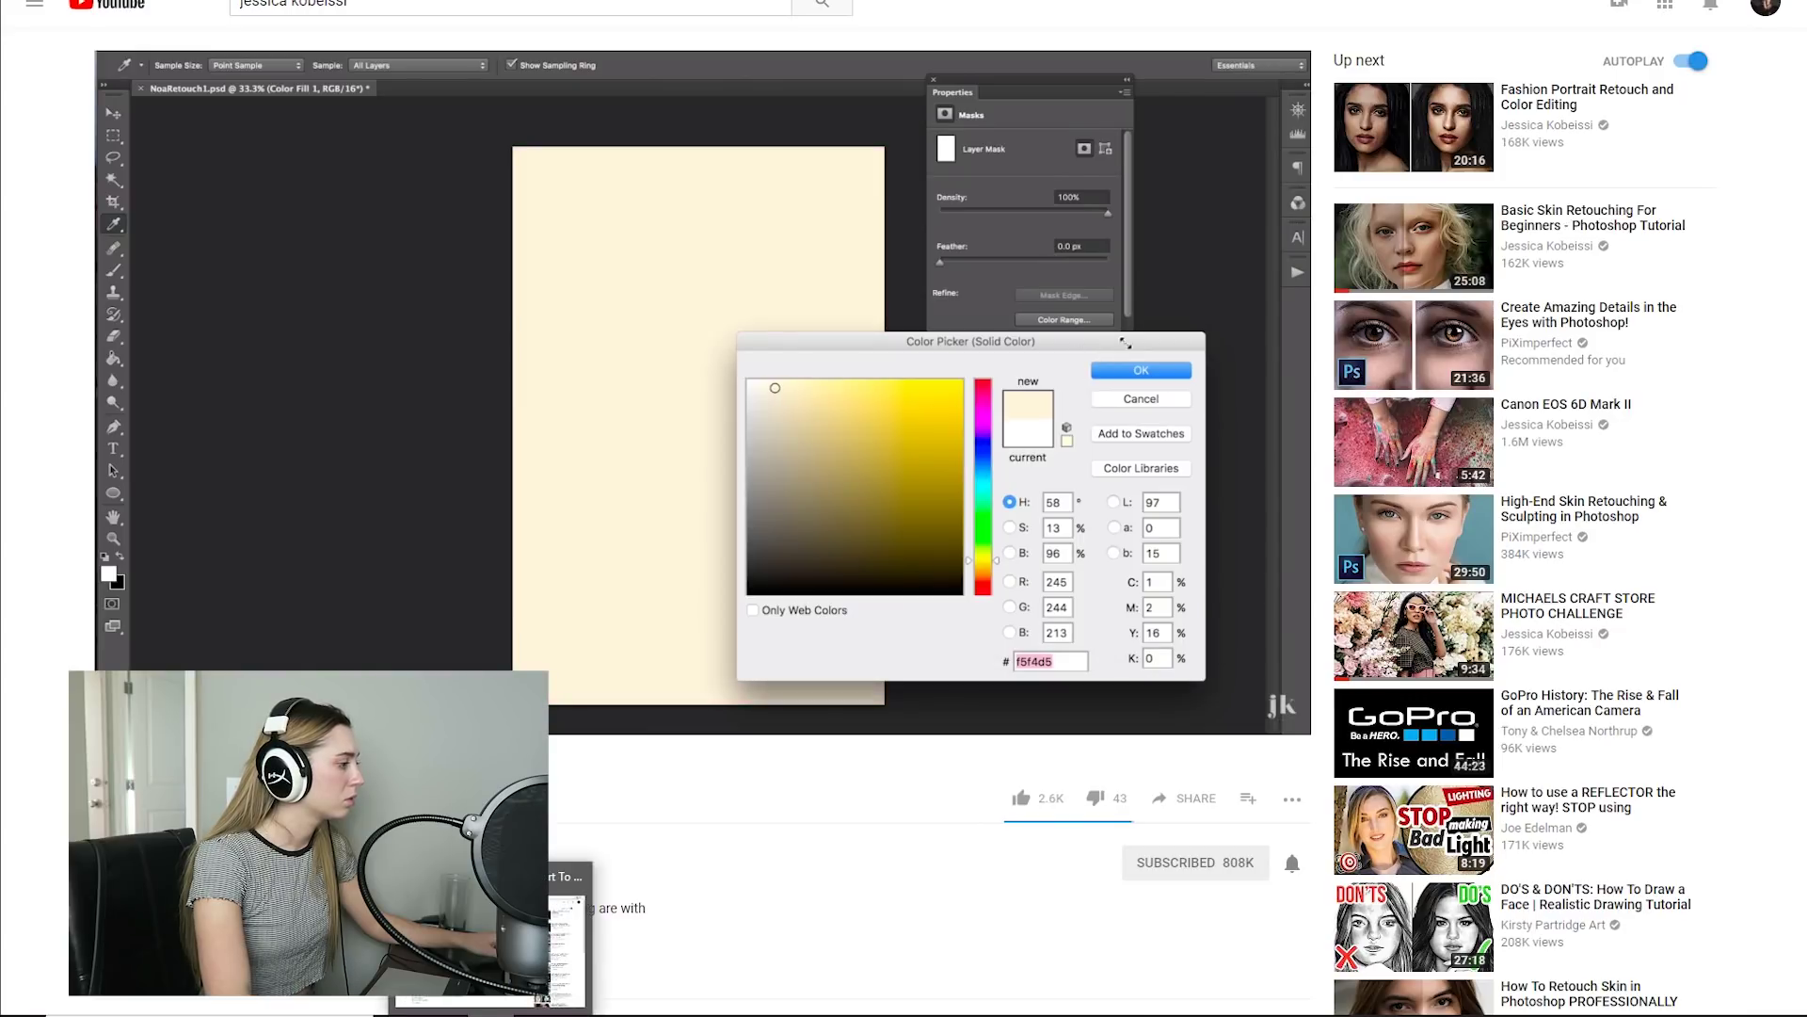
key(space)
click(768, 1014)
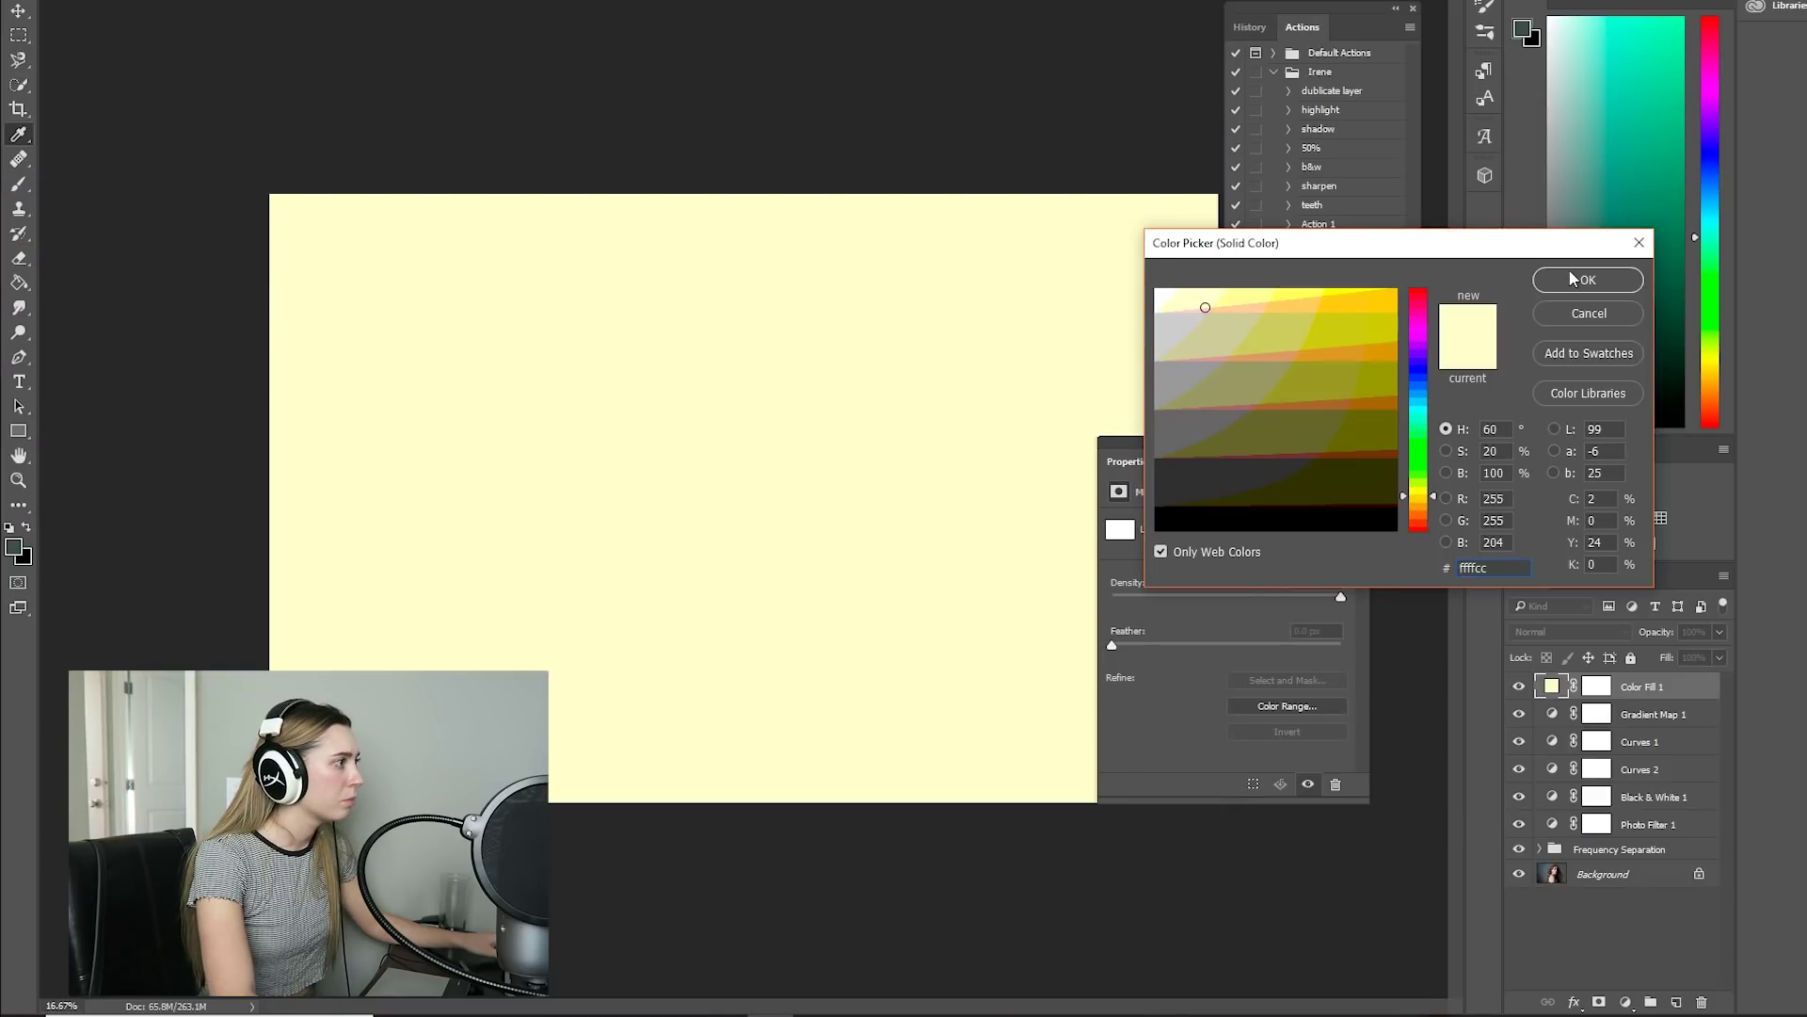
click(1577, 280)
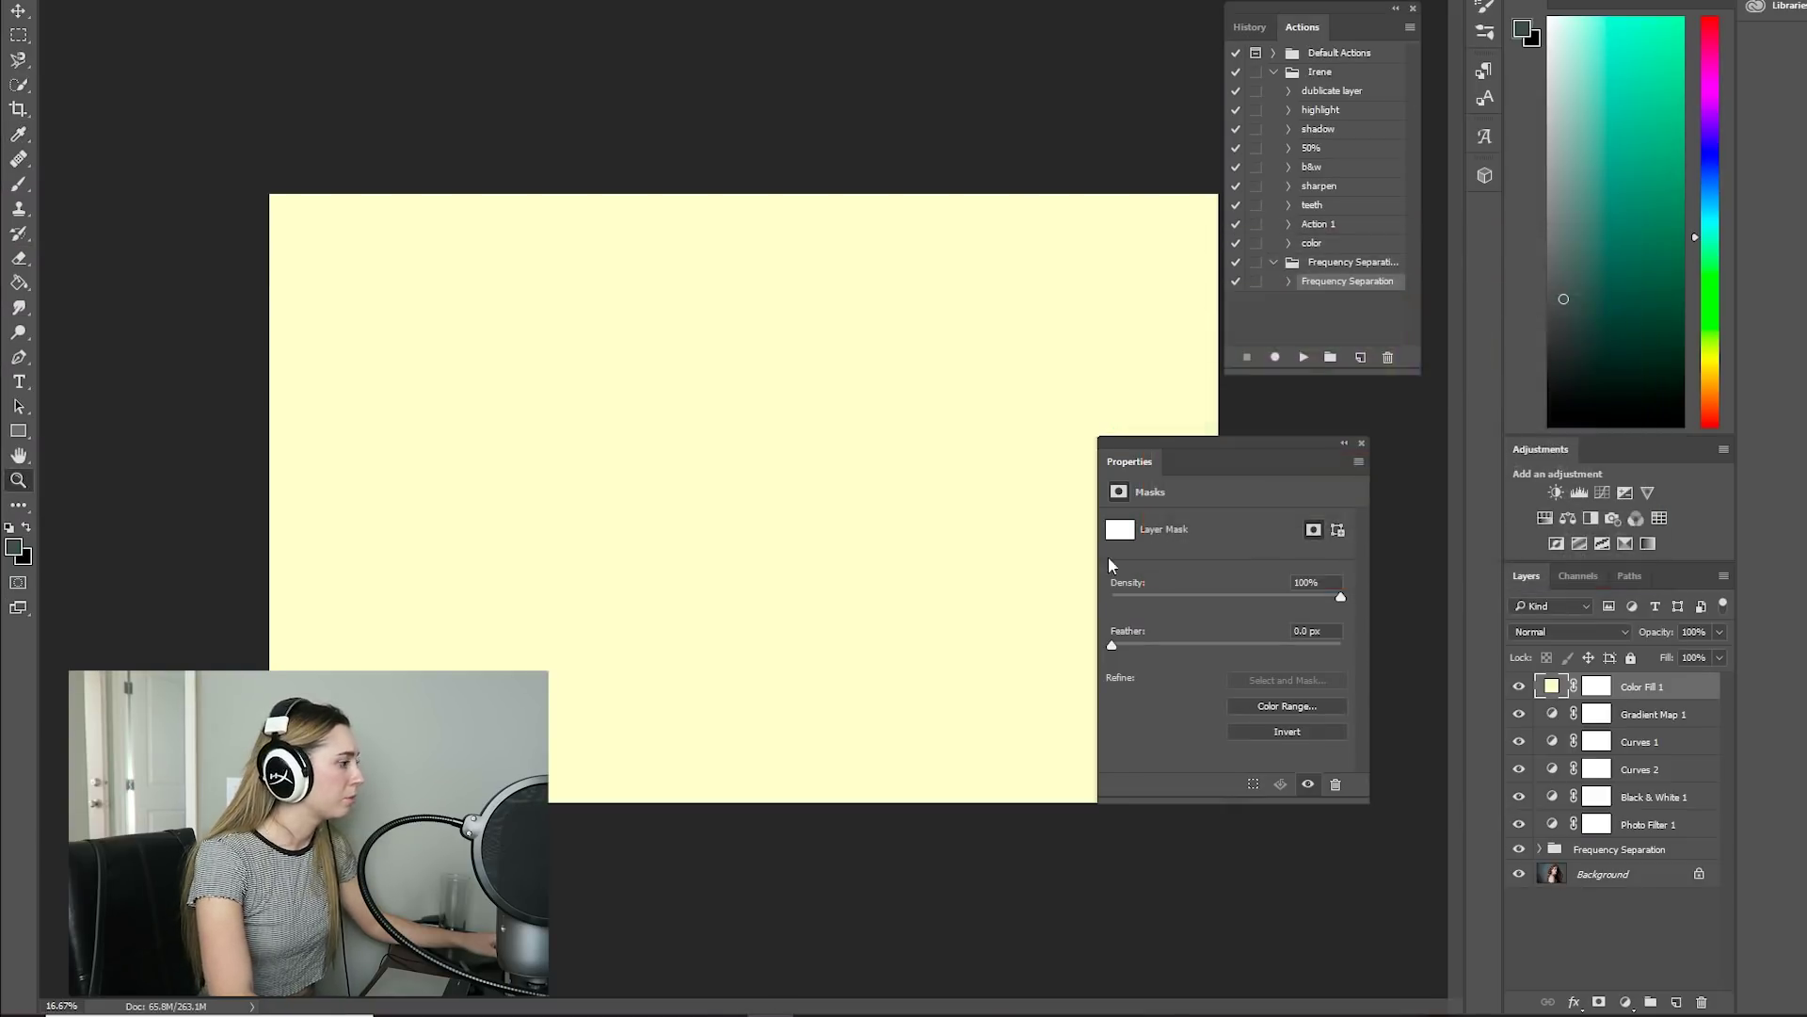
- Check the fill layer's settings in the YouTube tutorial and lower Color Fill 1's opacity to 1% in Photoshop
key(alt+Tab)
click(516, 584)
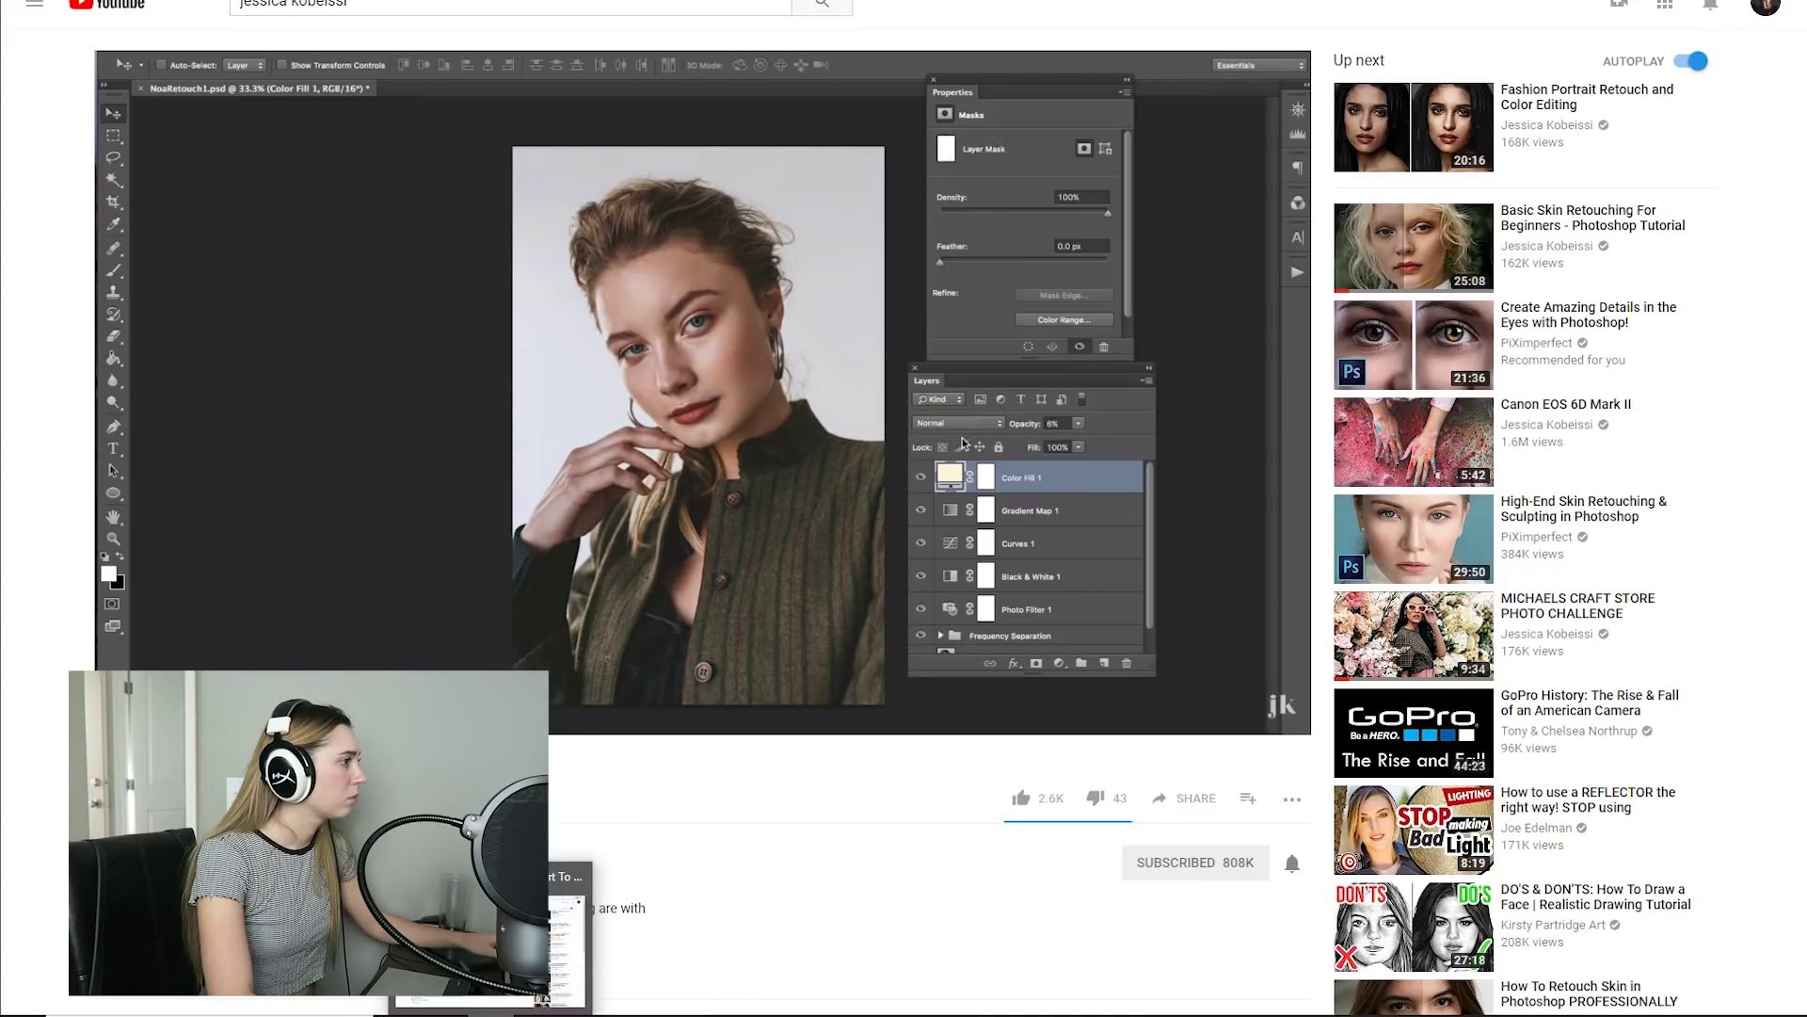
key(alt+Tab)
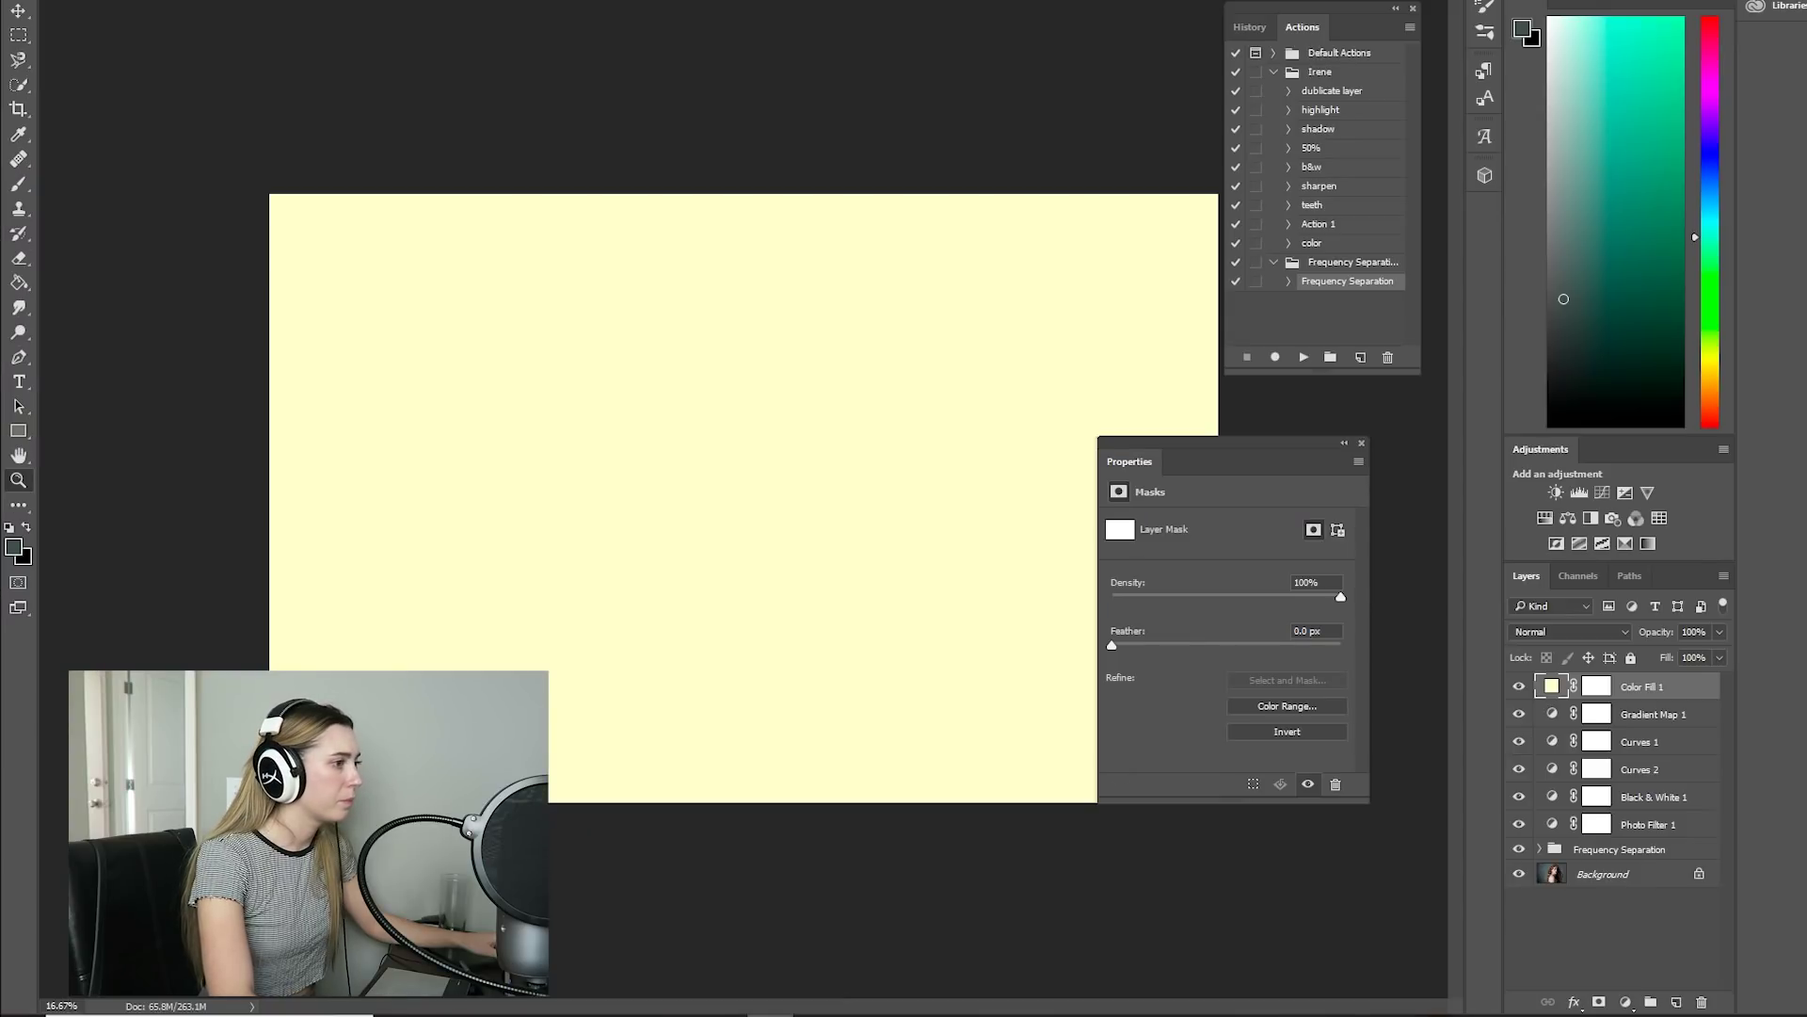
click(1719, 632)
drag(1722, 656, 1636, 657)
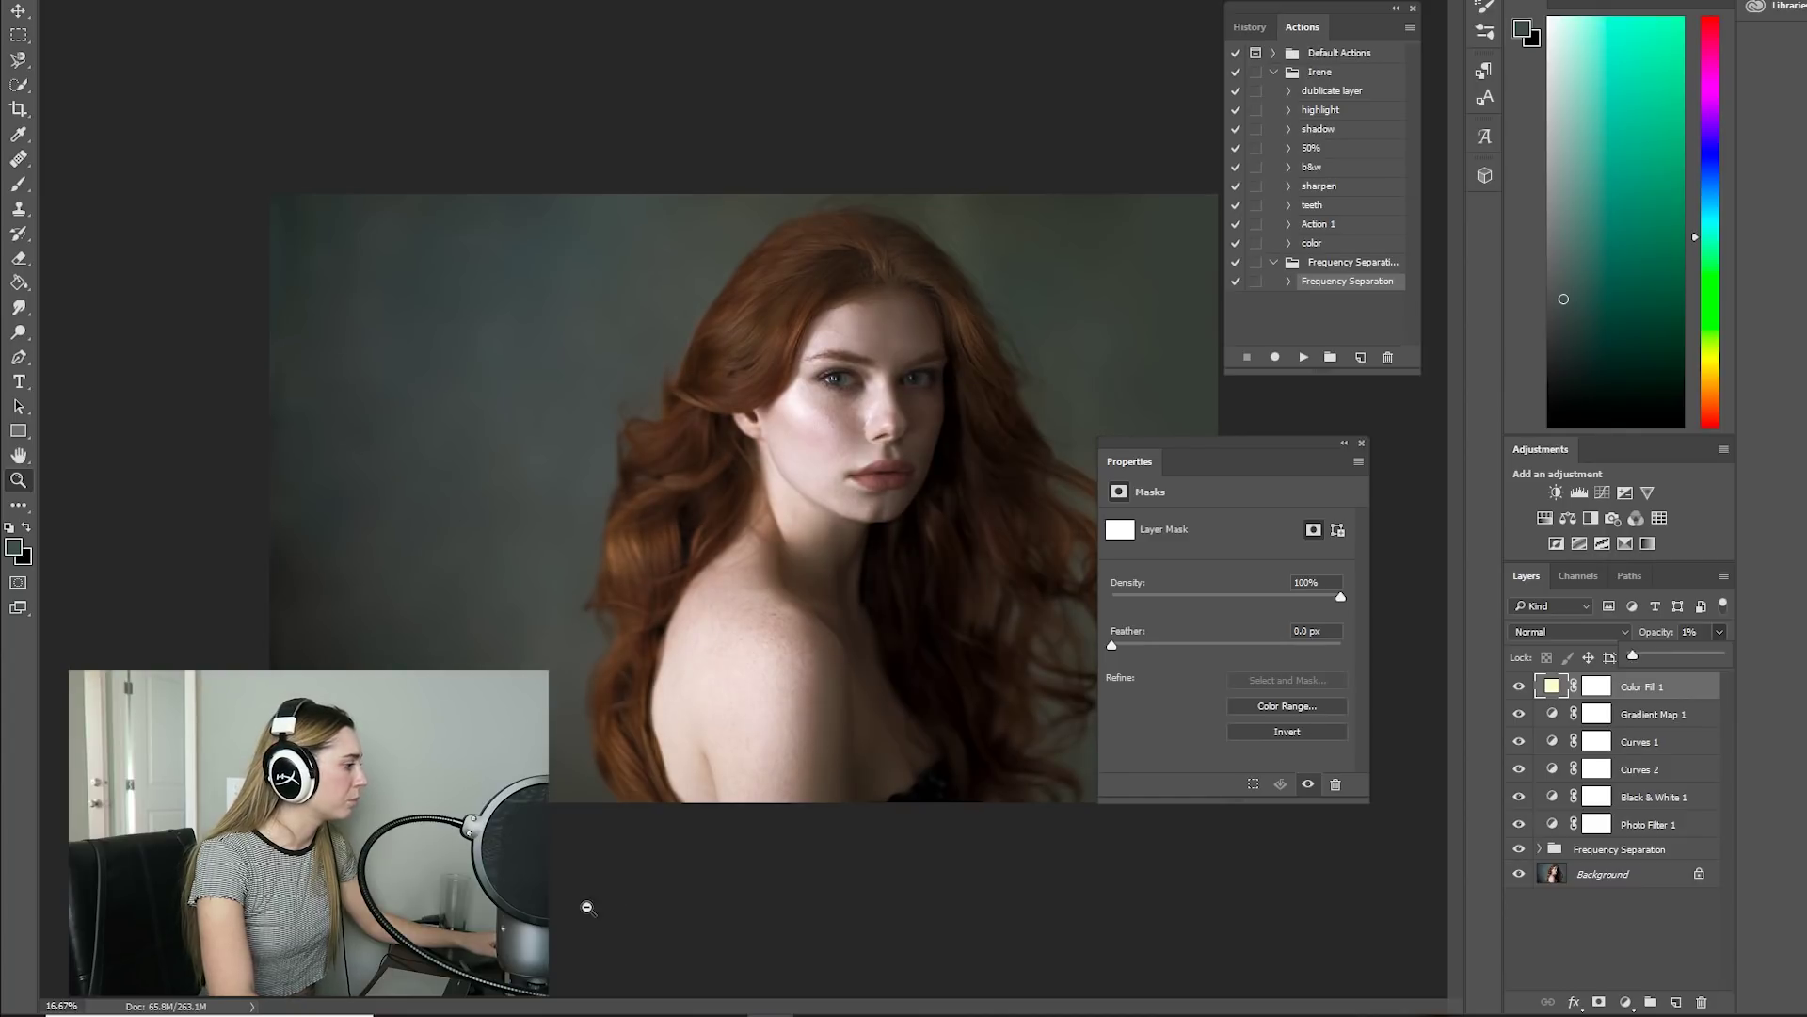
- Set the Color Fill 1 layer to the Saturation blend mode with 4% opacity
key(alt+Tab)
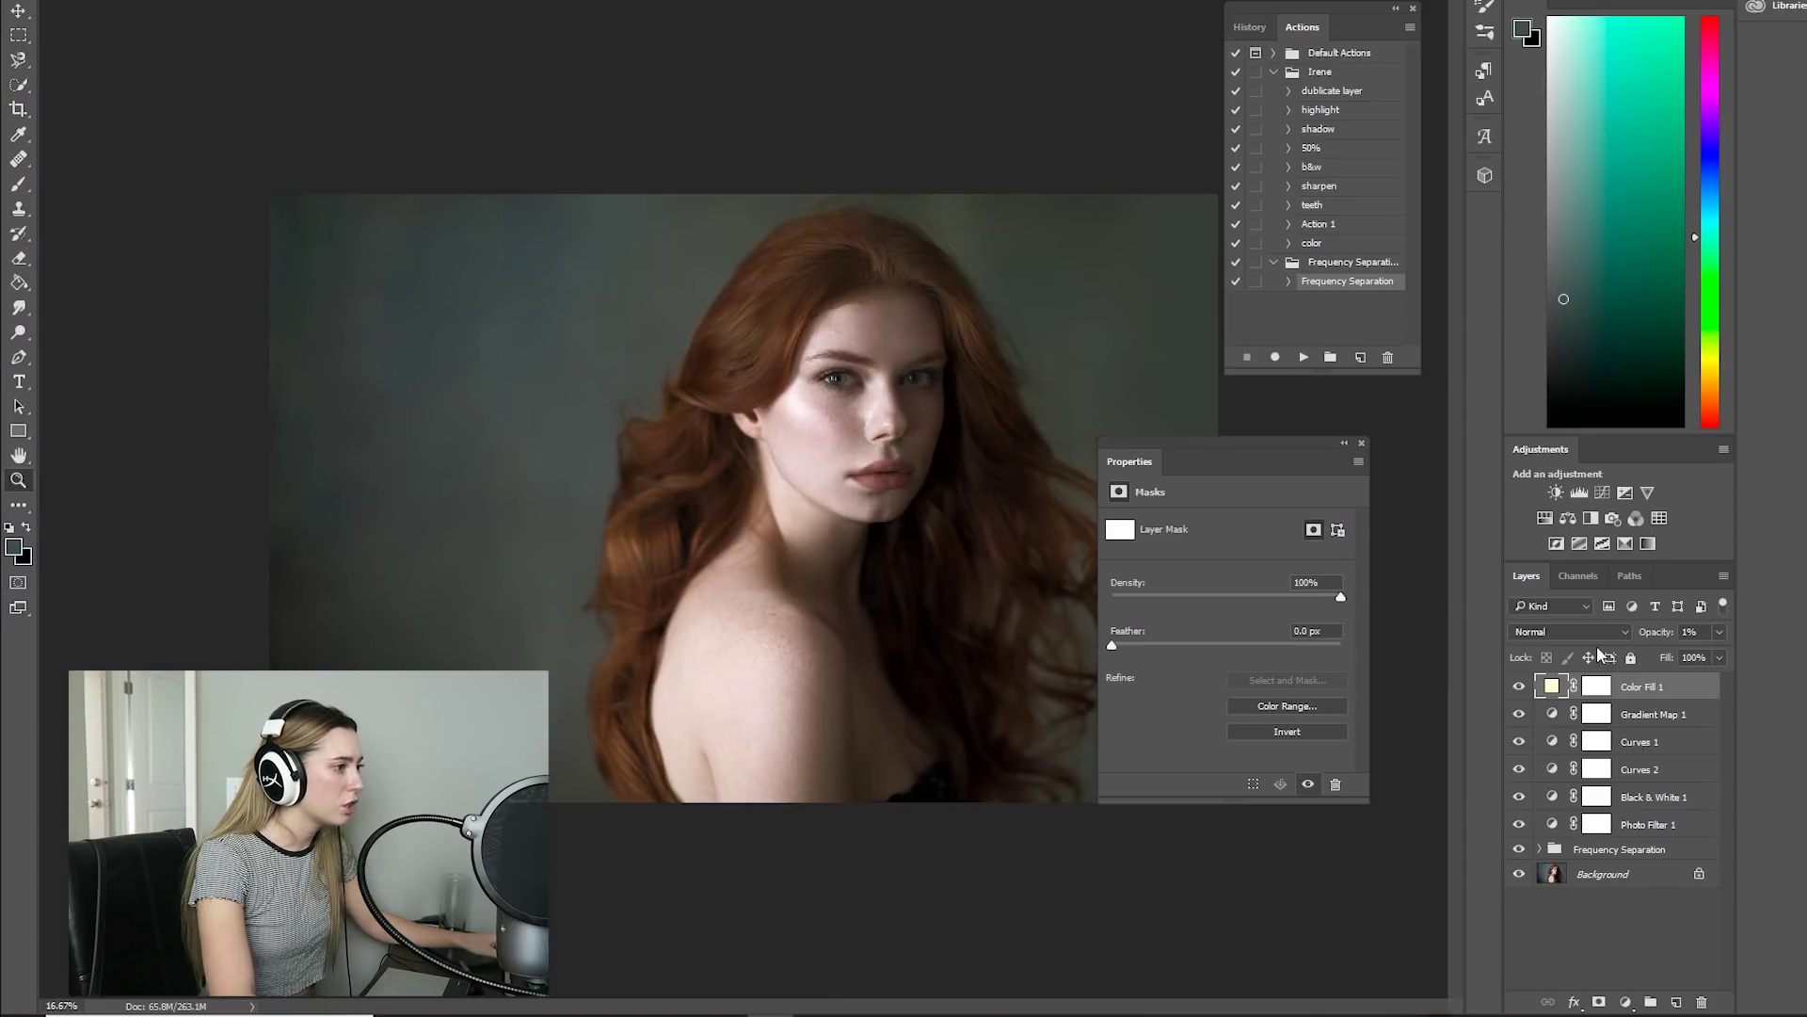
click(1591, 631)
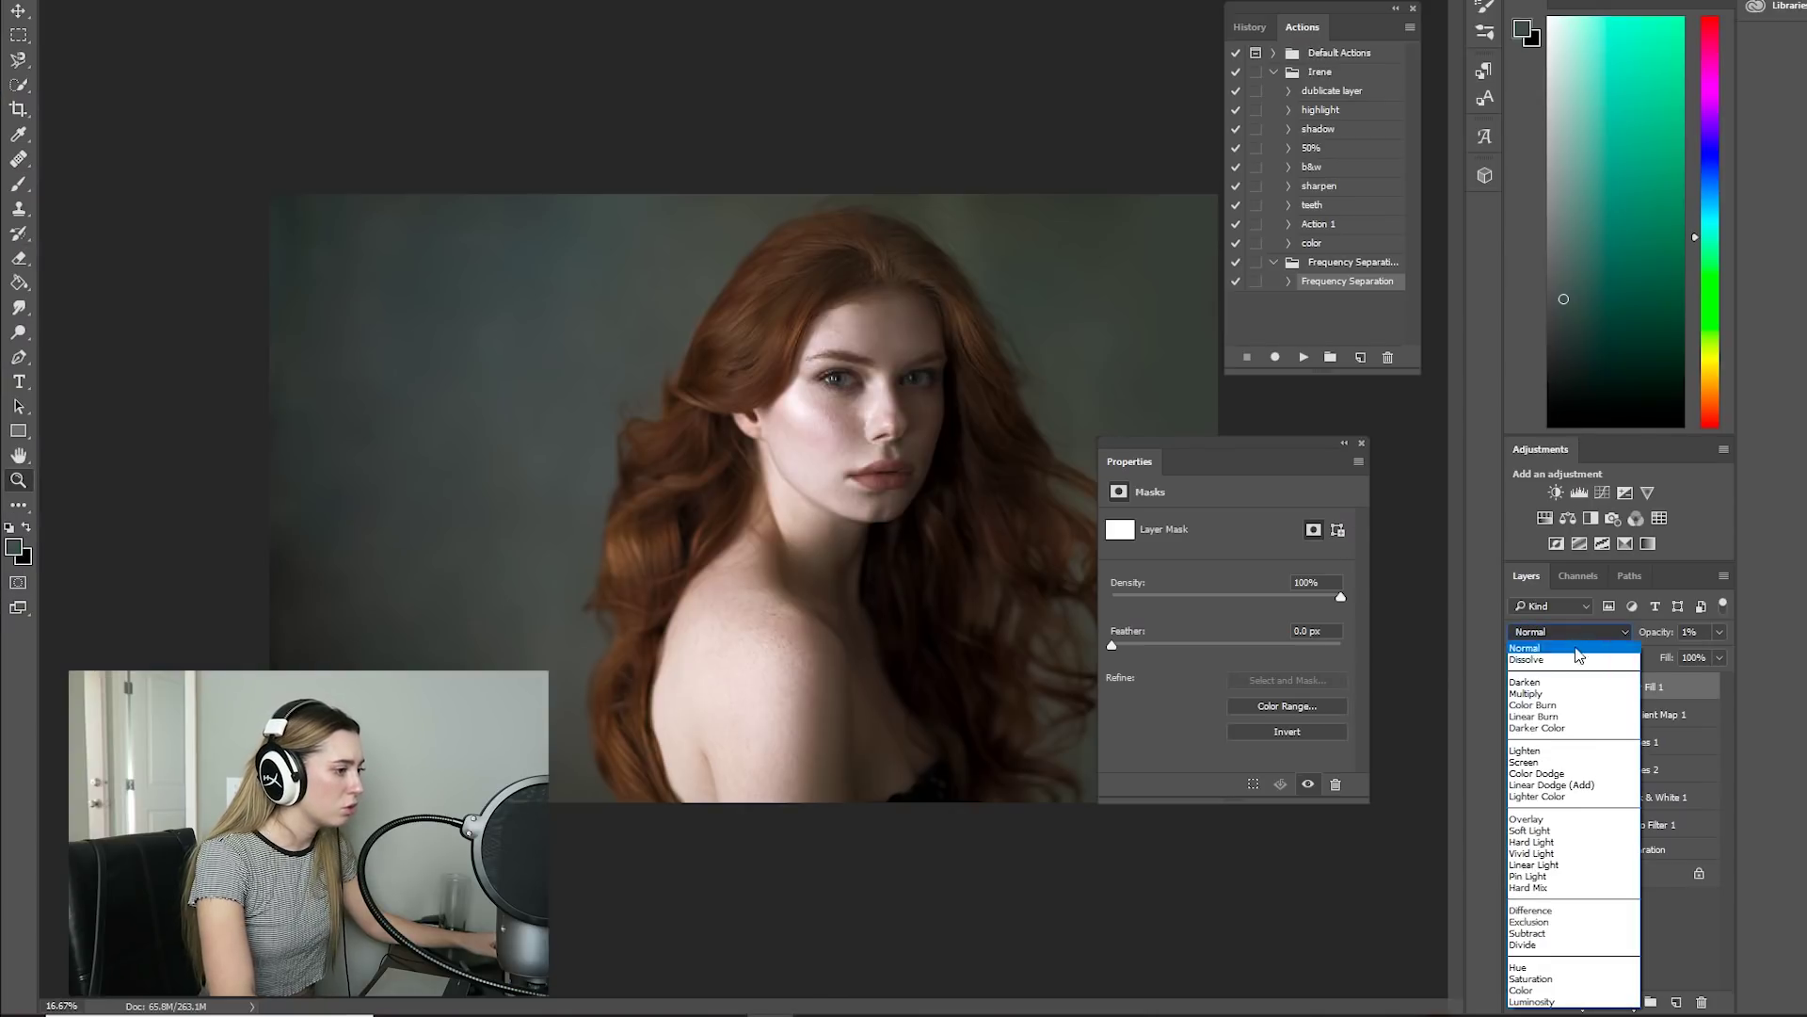
click(1546, 979)
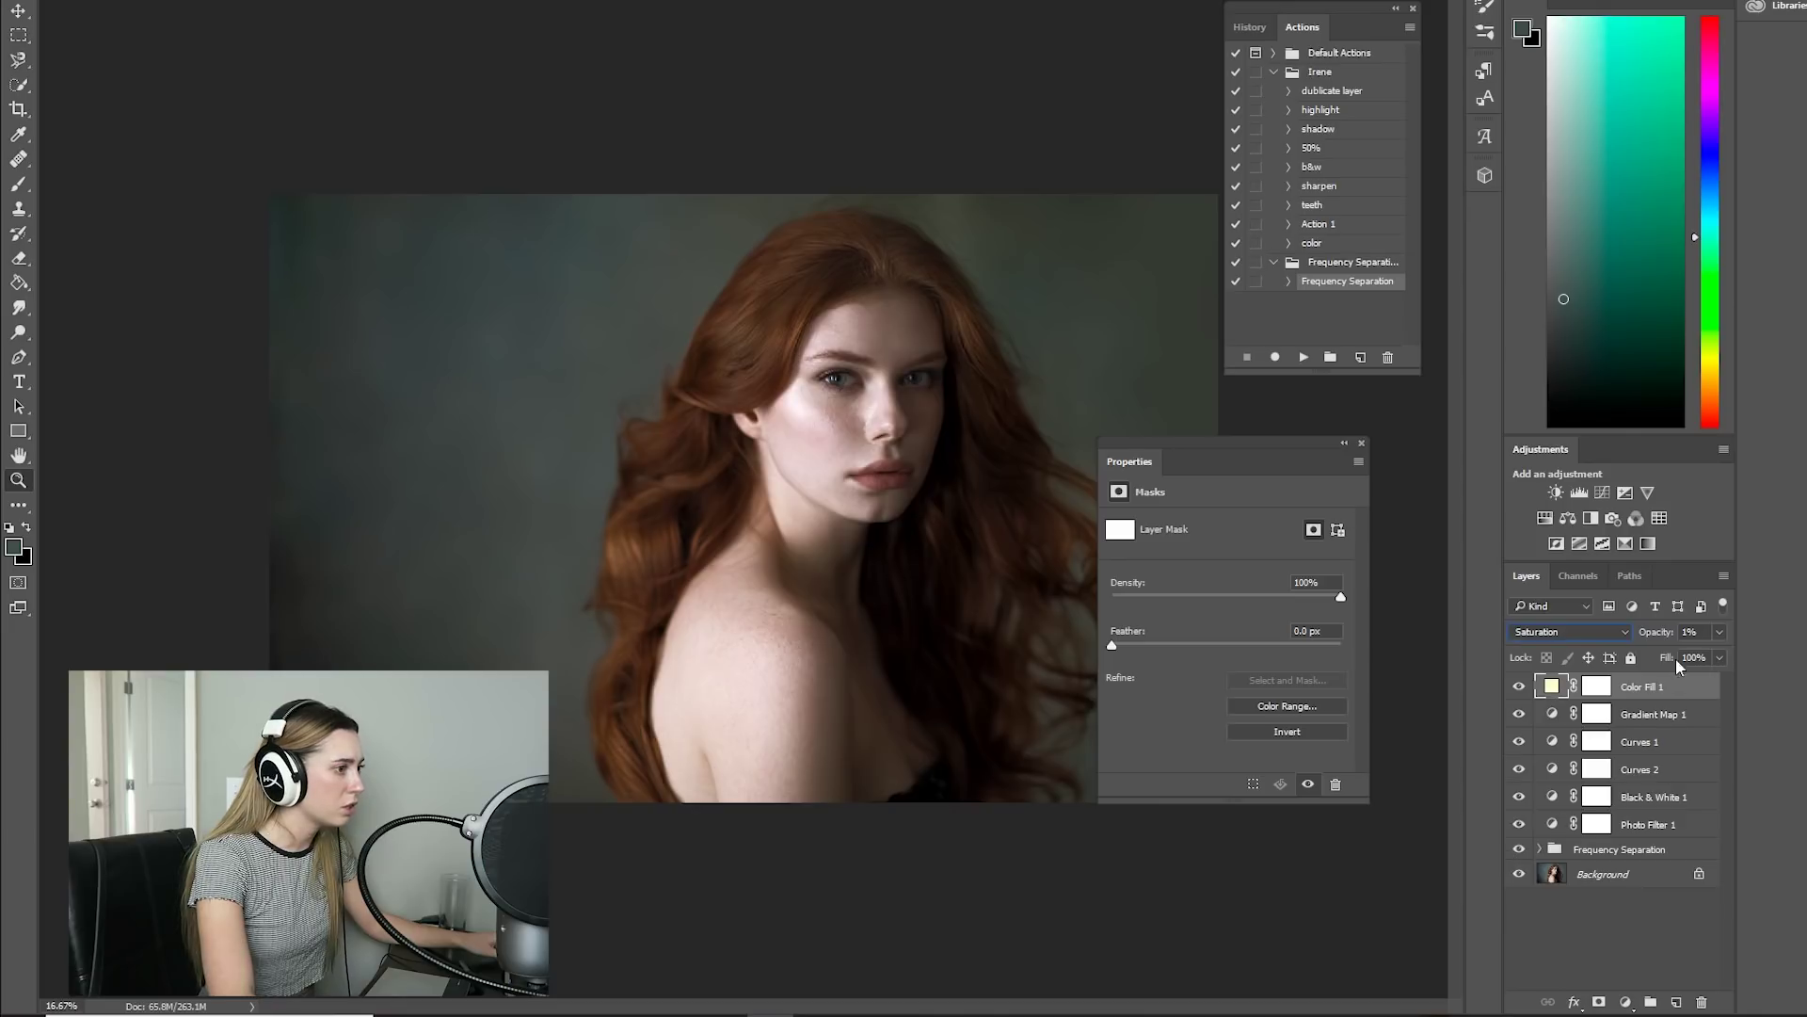
key(BackSpace)
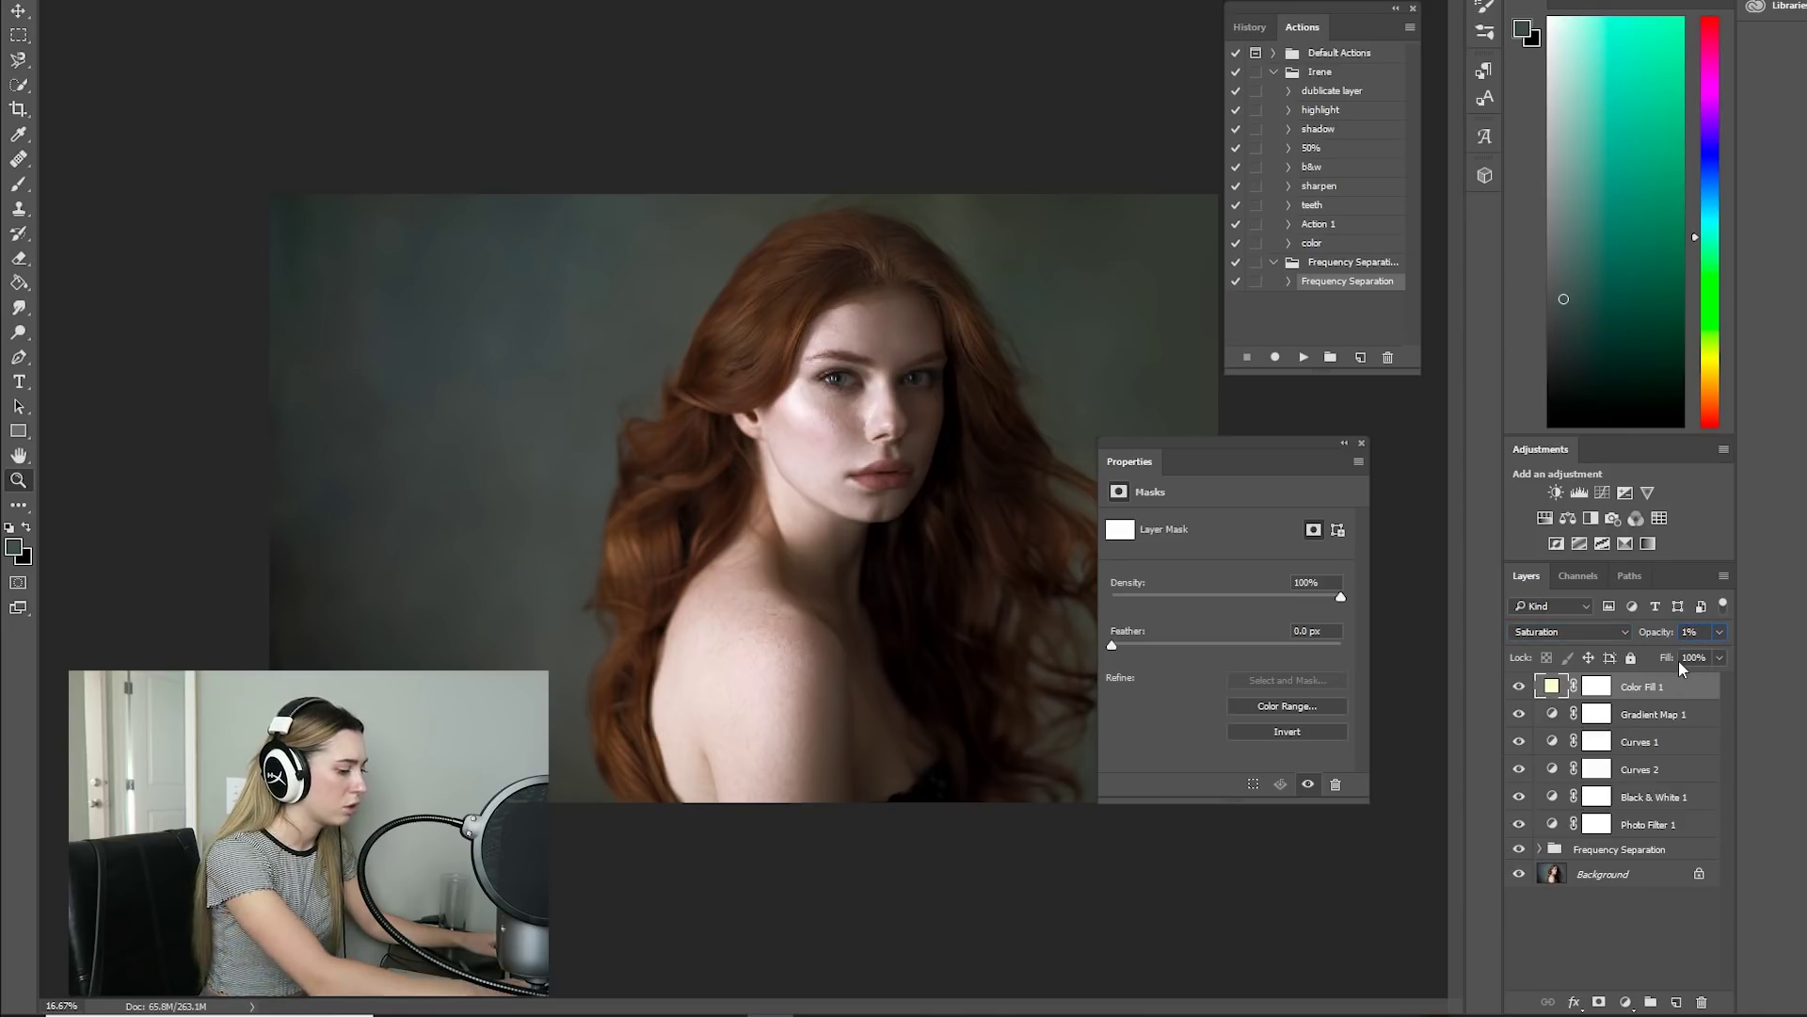
text(4)
key(Return)
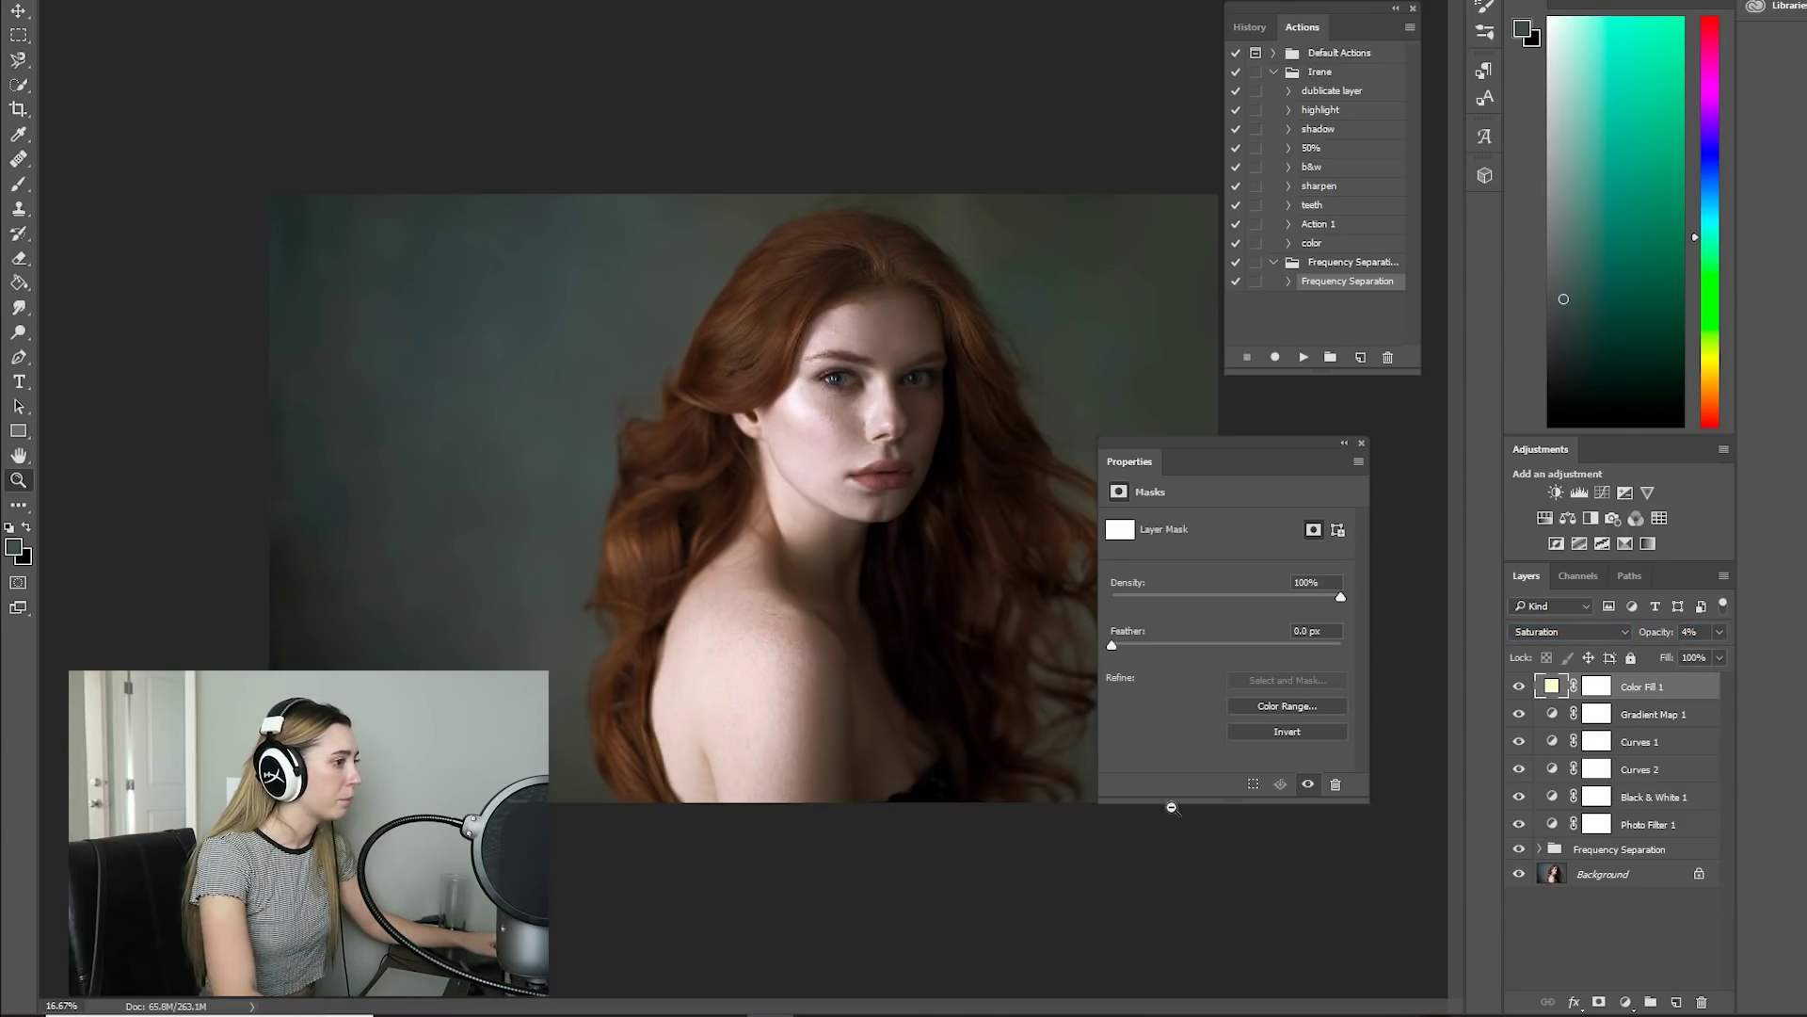
- Check the YouTube tutorial again and create a new layer group above Color Fill 1 in Photoshop
click(481, 1015)
click(500, 601)
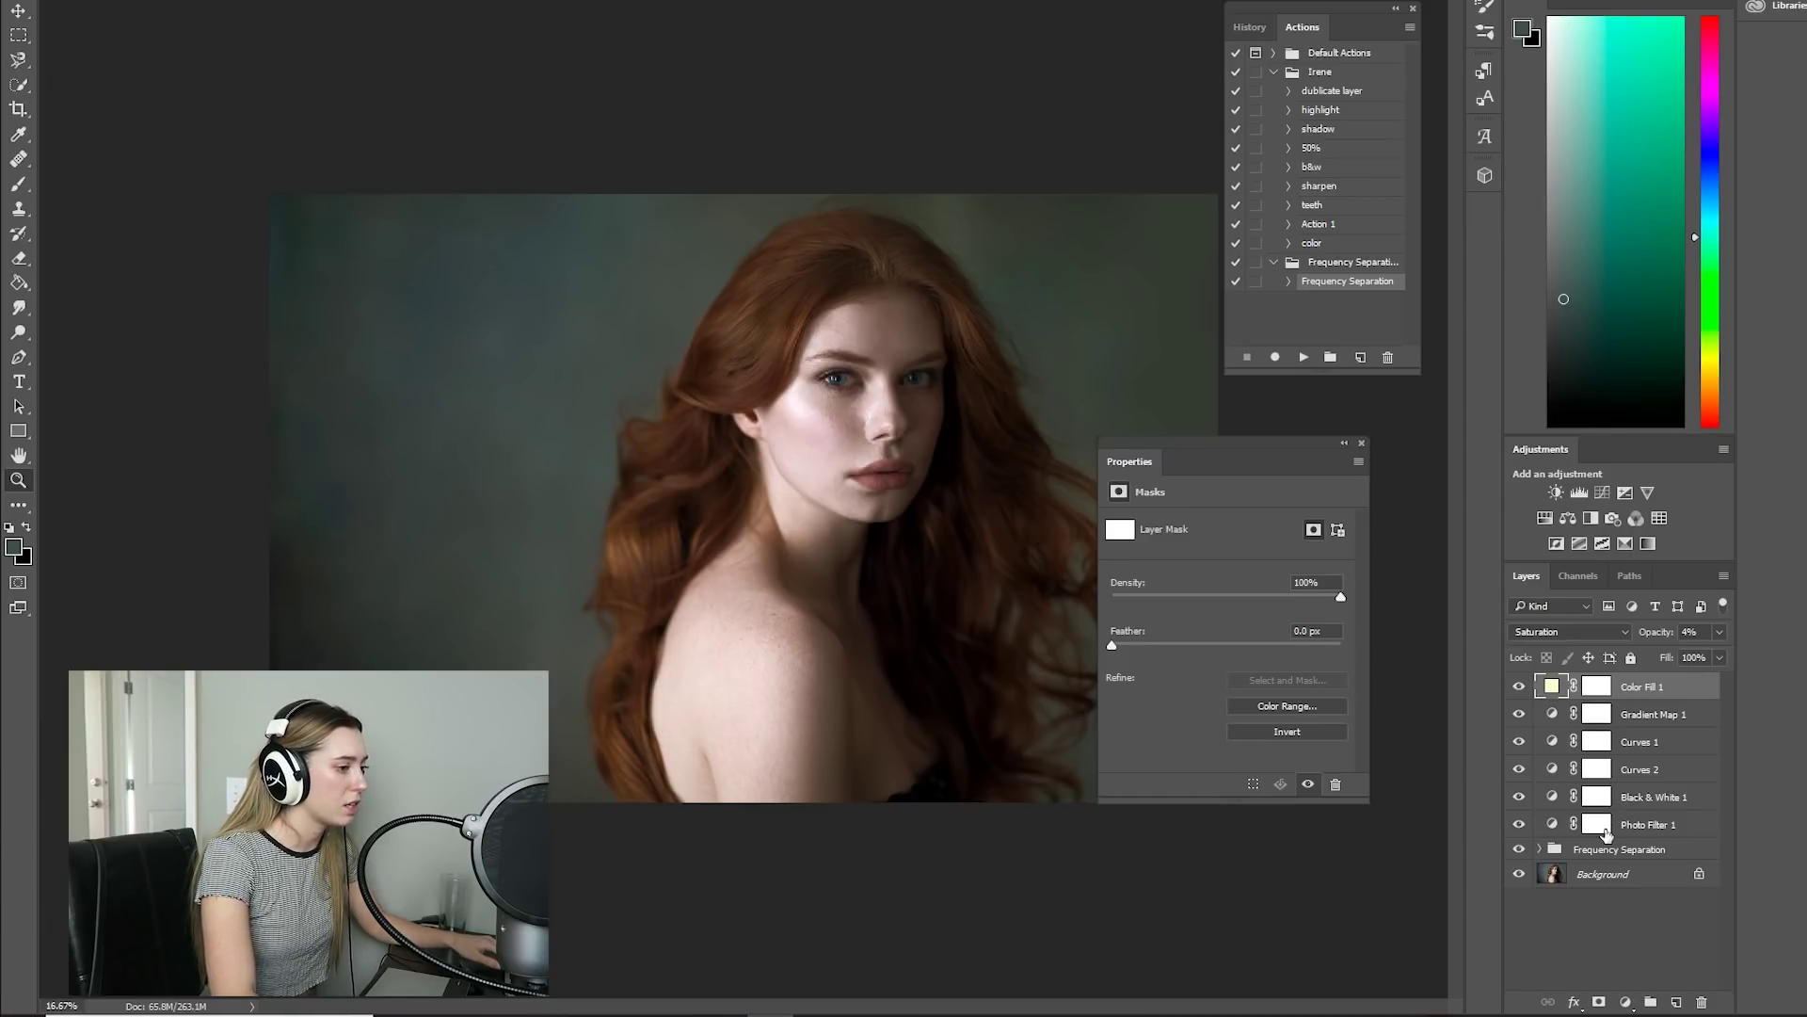
click(1651, 1003)
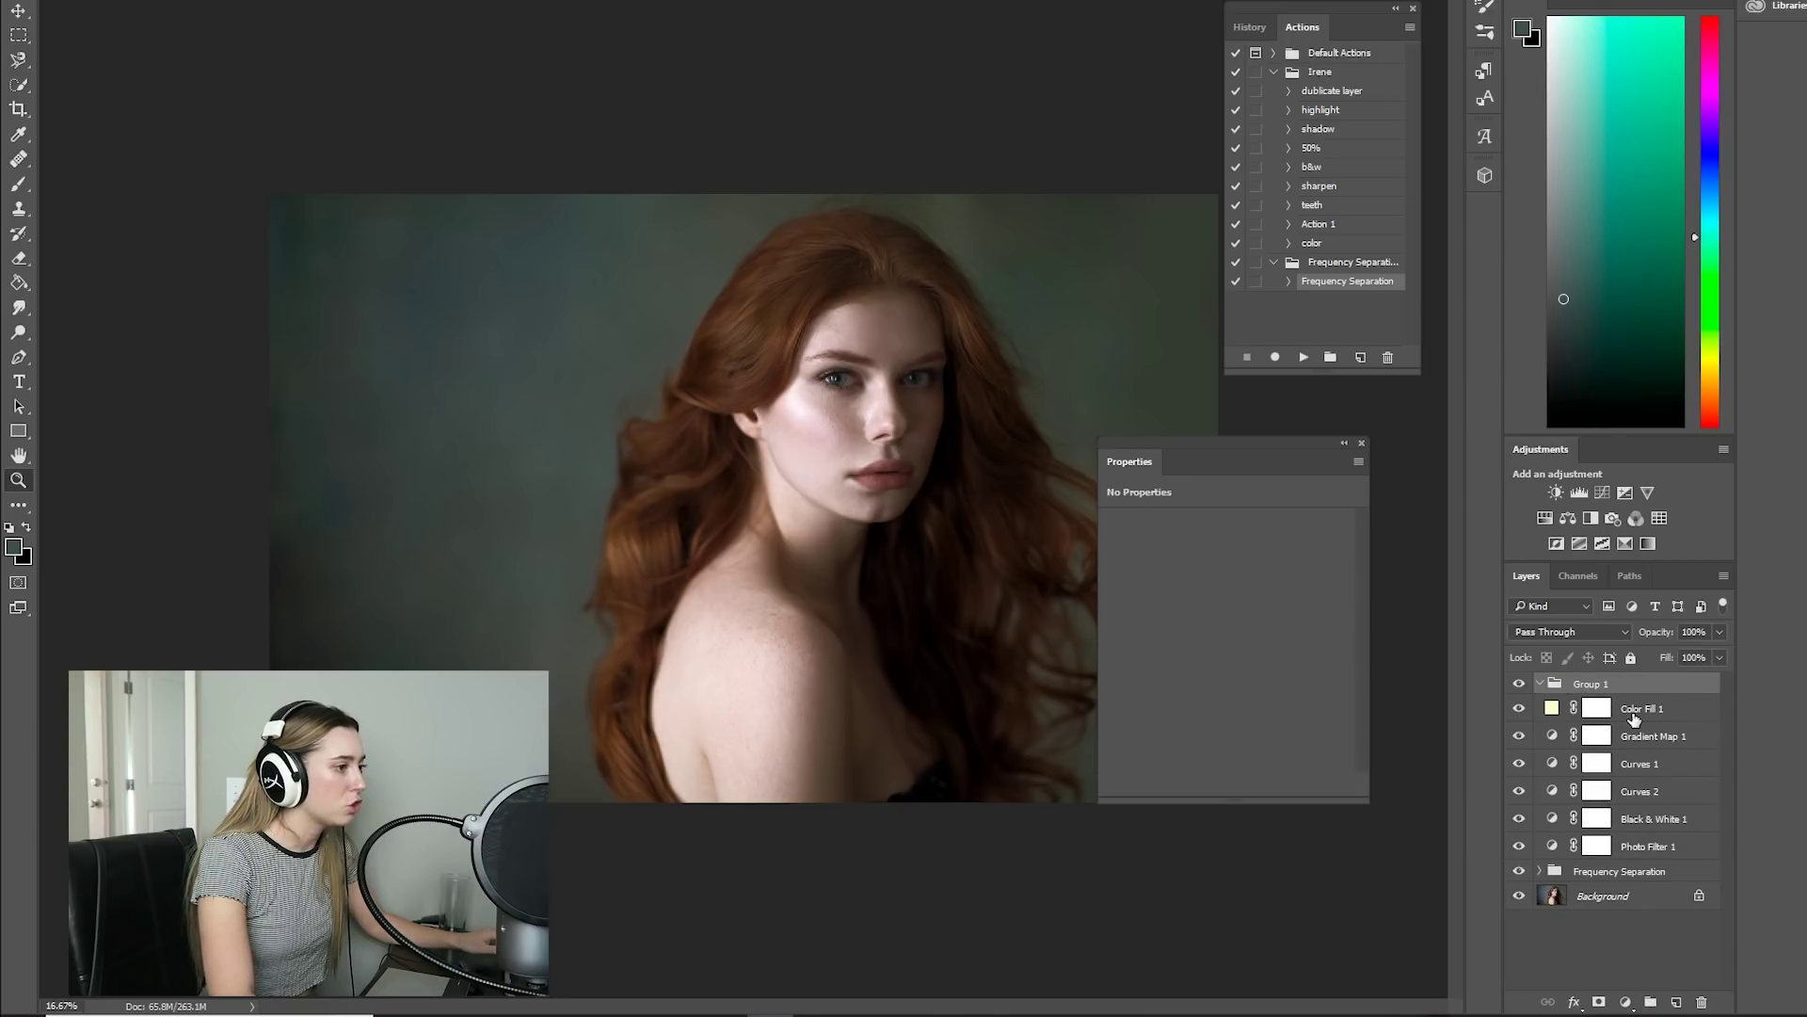
- Move all layers from Color Fill 1 down to Photo Filter 1, plus the Frequency Separation group, into Group 1
click(1634, 718)
ctrl+click(1644, 737)
ctrl+click(1648, 765)
ctrl+click(1649, 792)
ctrl+click(1650, 819)
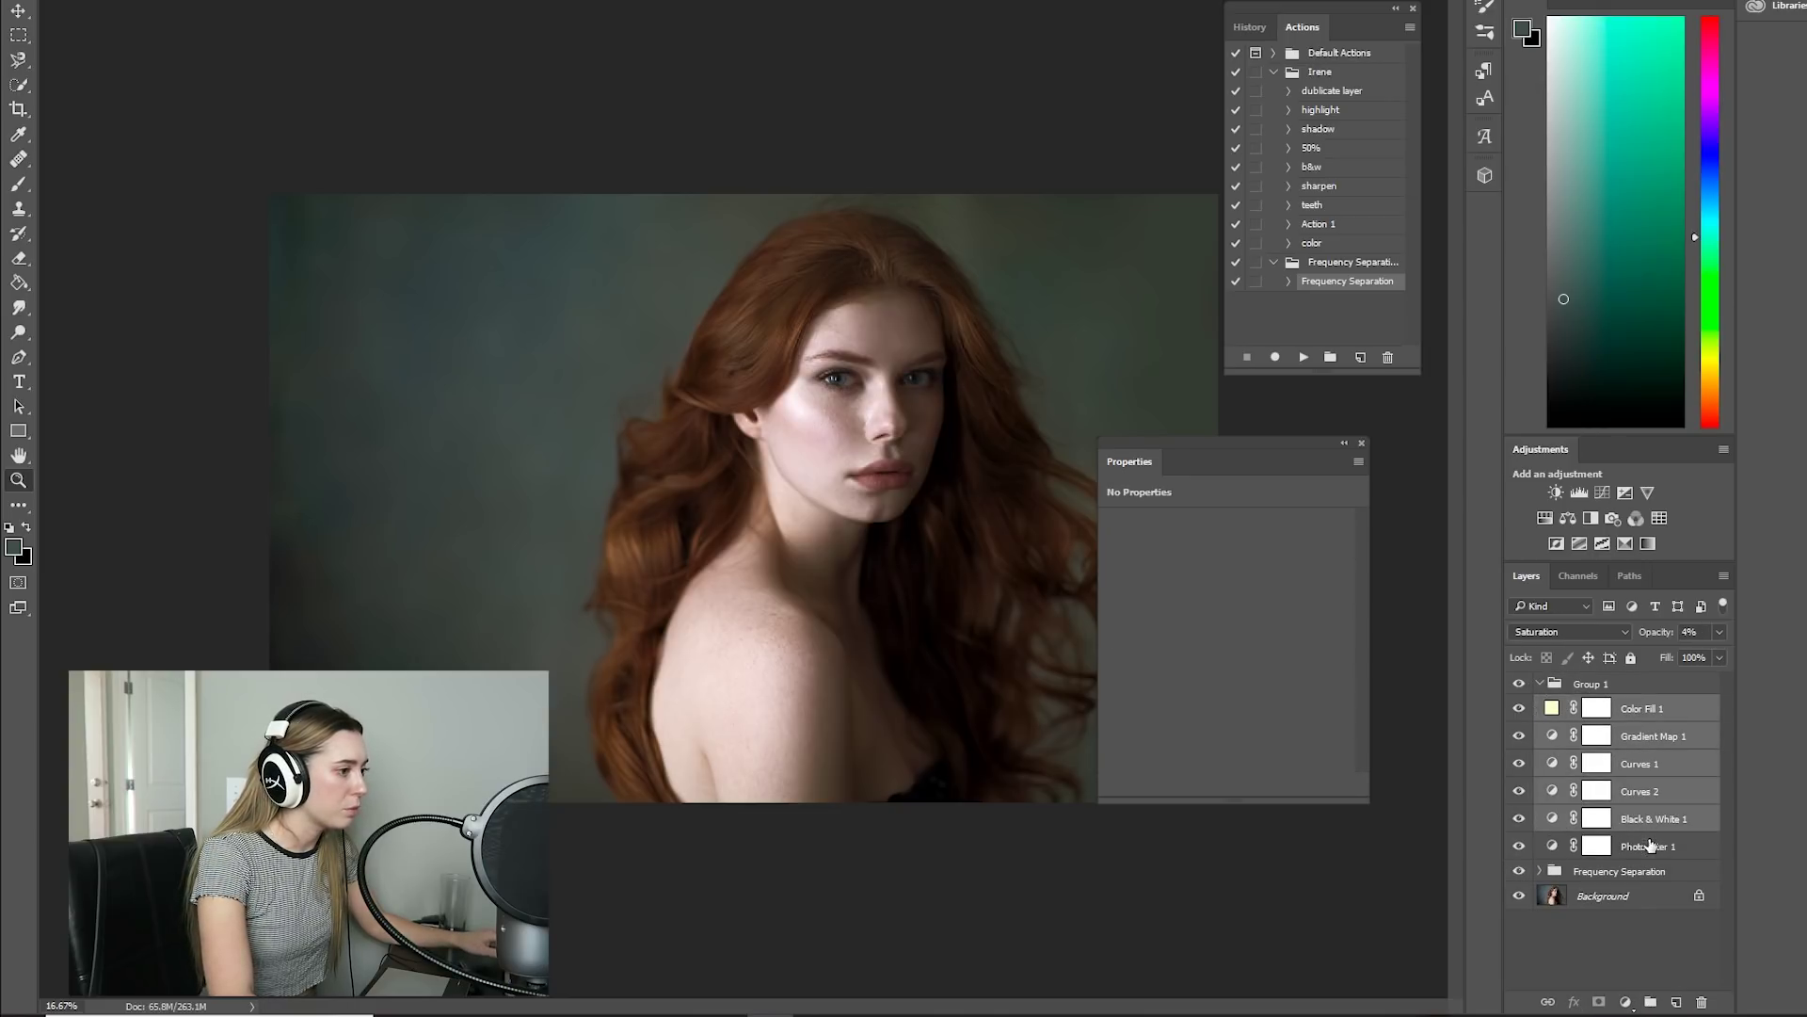
ctrl+click(1650, 847)
ctrl+click(1650, 875)
drag(1619, 708, 1522, 694)
- Compare the portrait before and after by toggling Group 1's visibility, with the Properties panel closed, and inspect the retouched image up close
click(1518, 684)
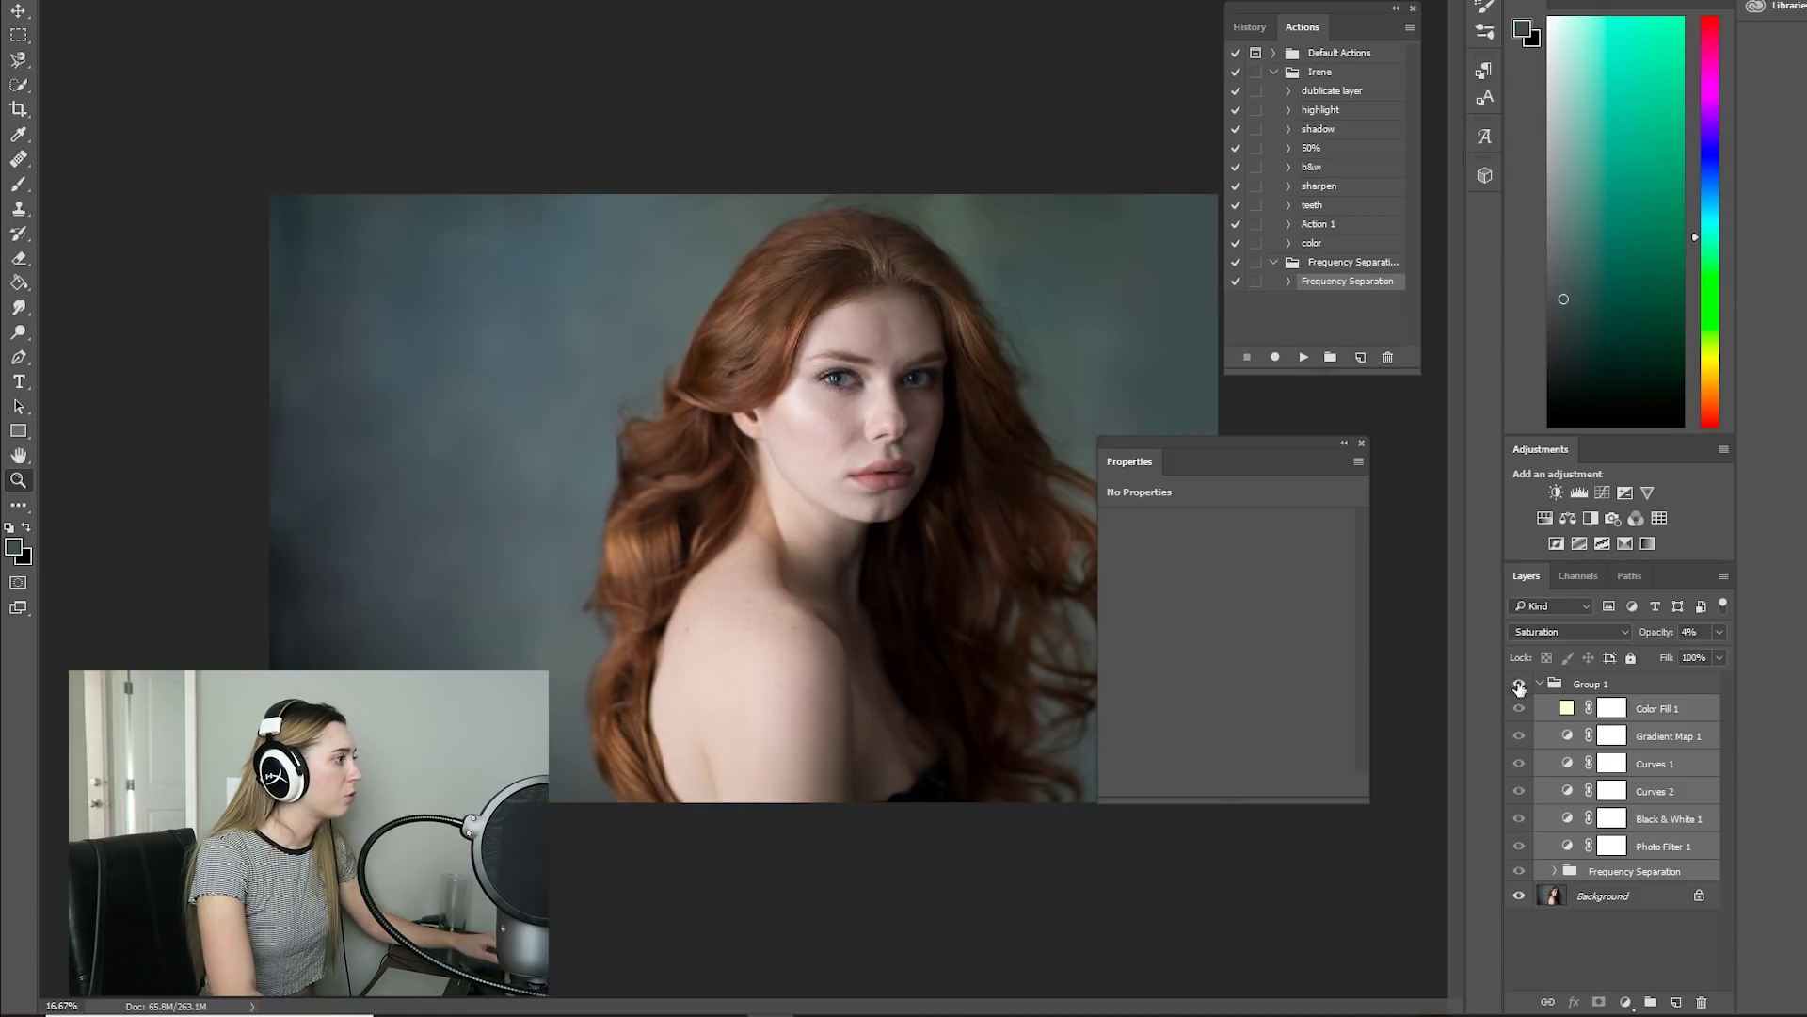
click(1518, 684)
click(1518, 685)
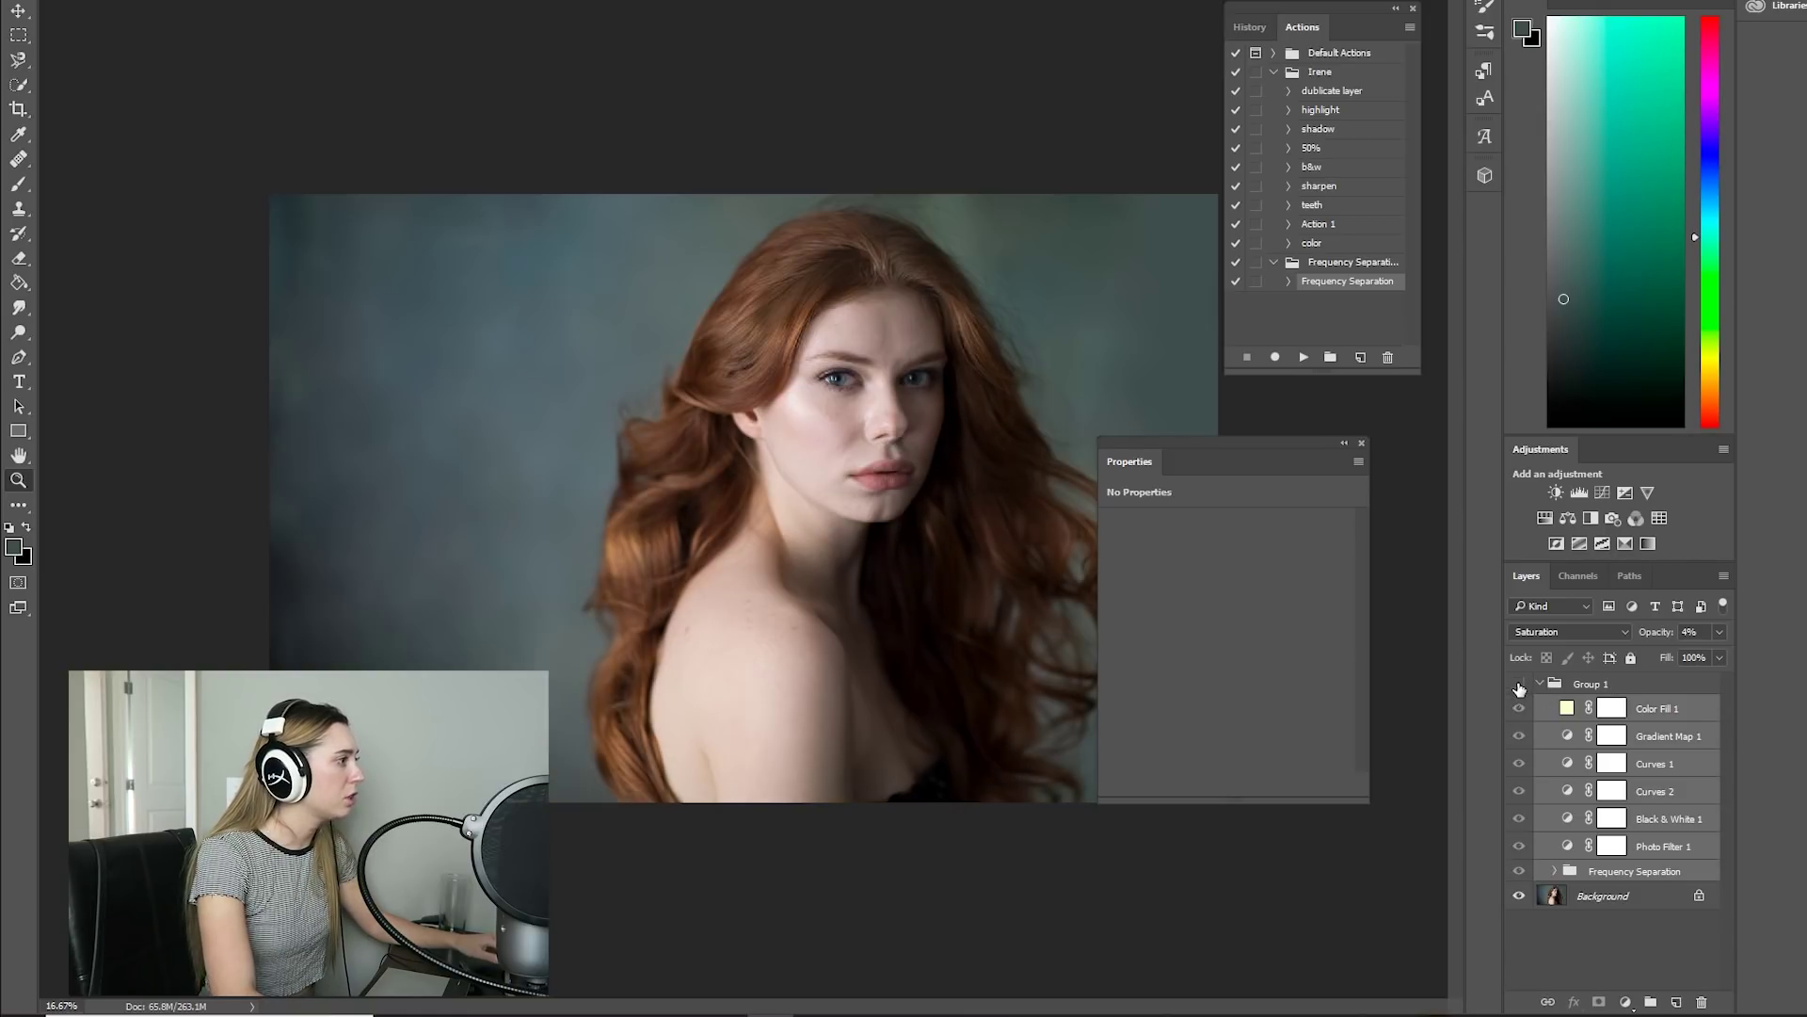
click(1362, 444)
click(1518, 685)
click(1519, 684)
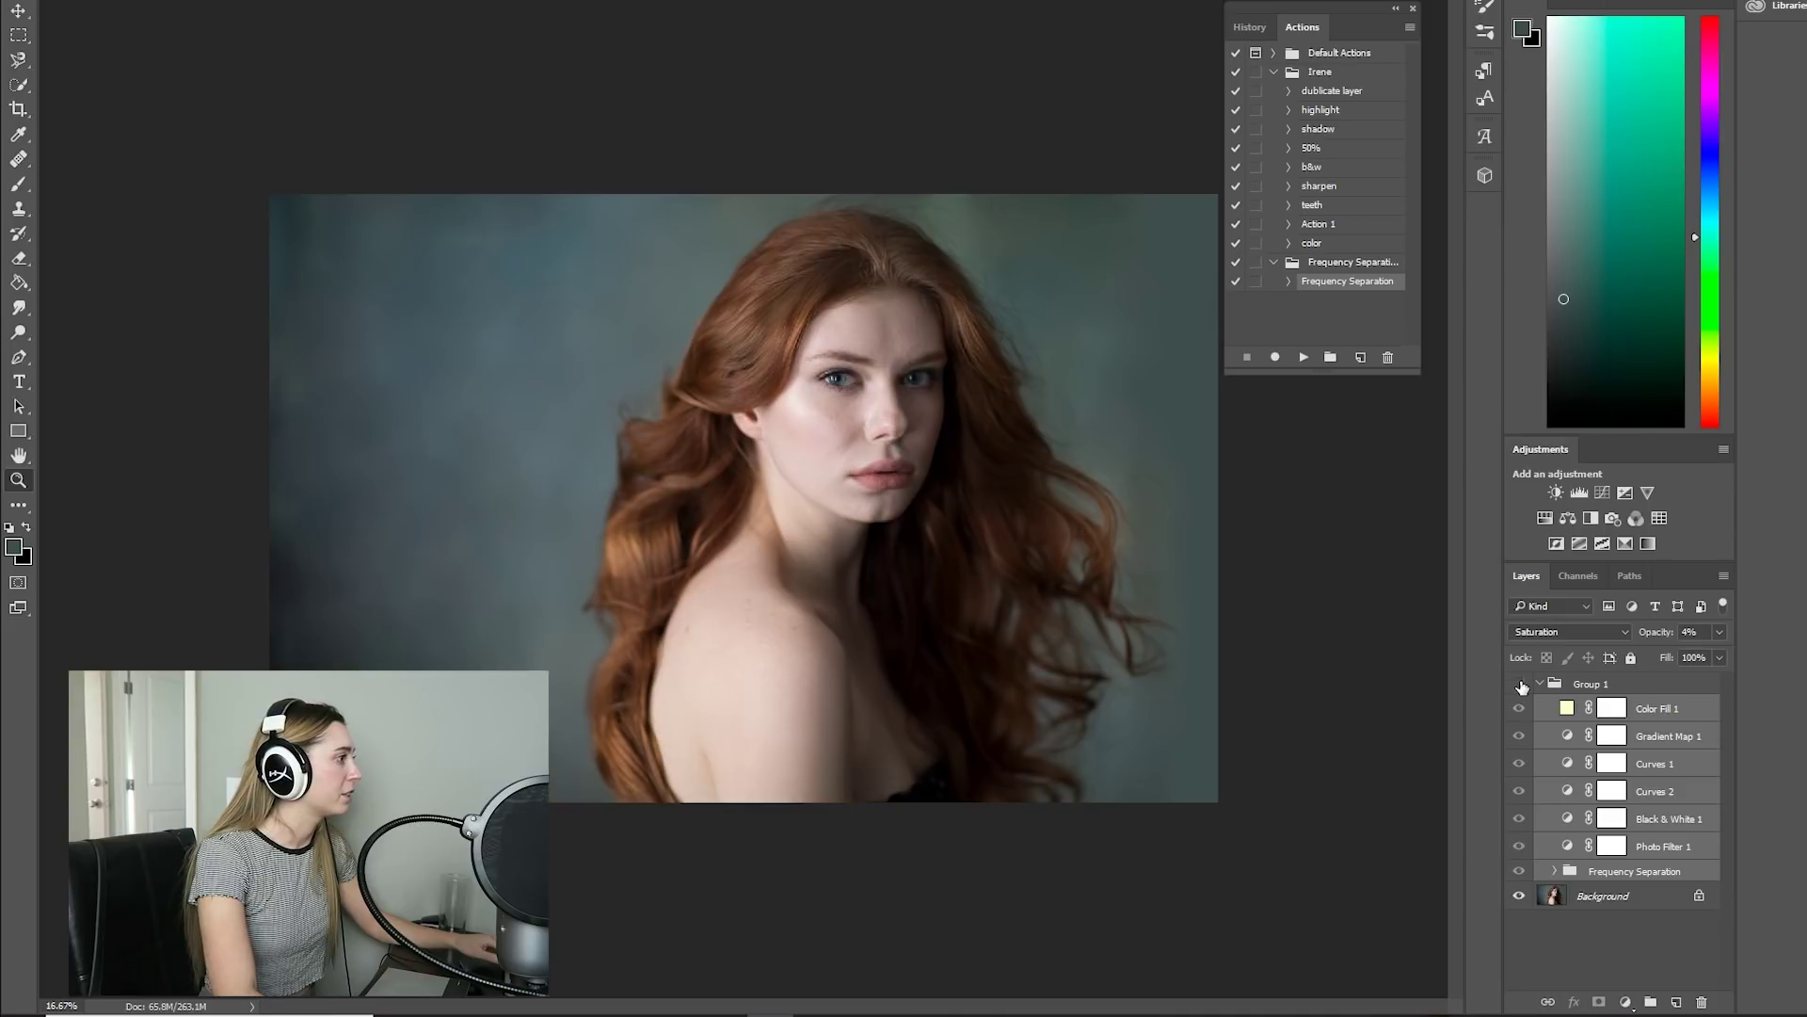
click(1518, 685)
click(1519, 685)
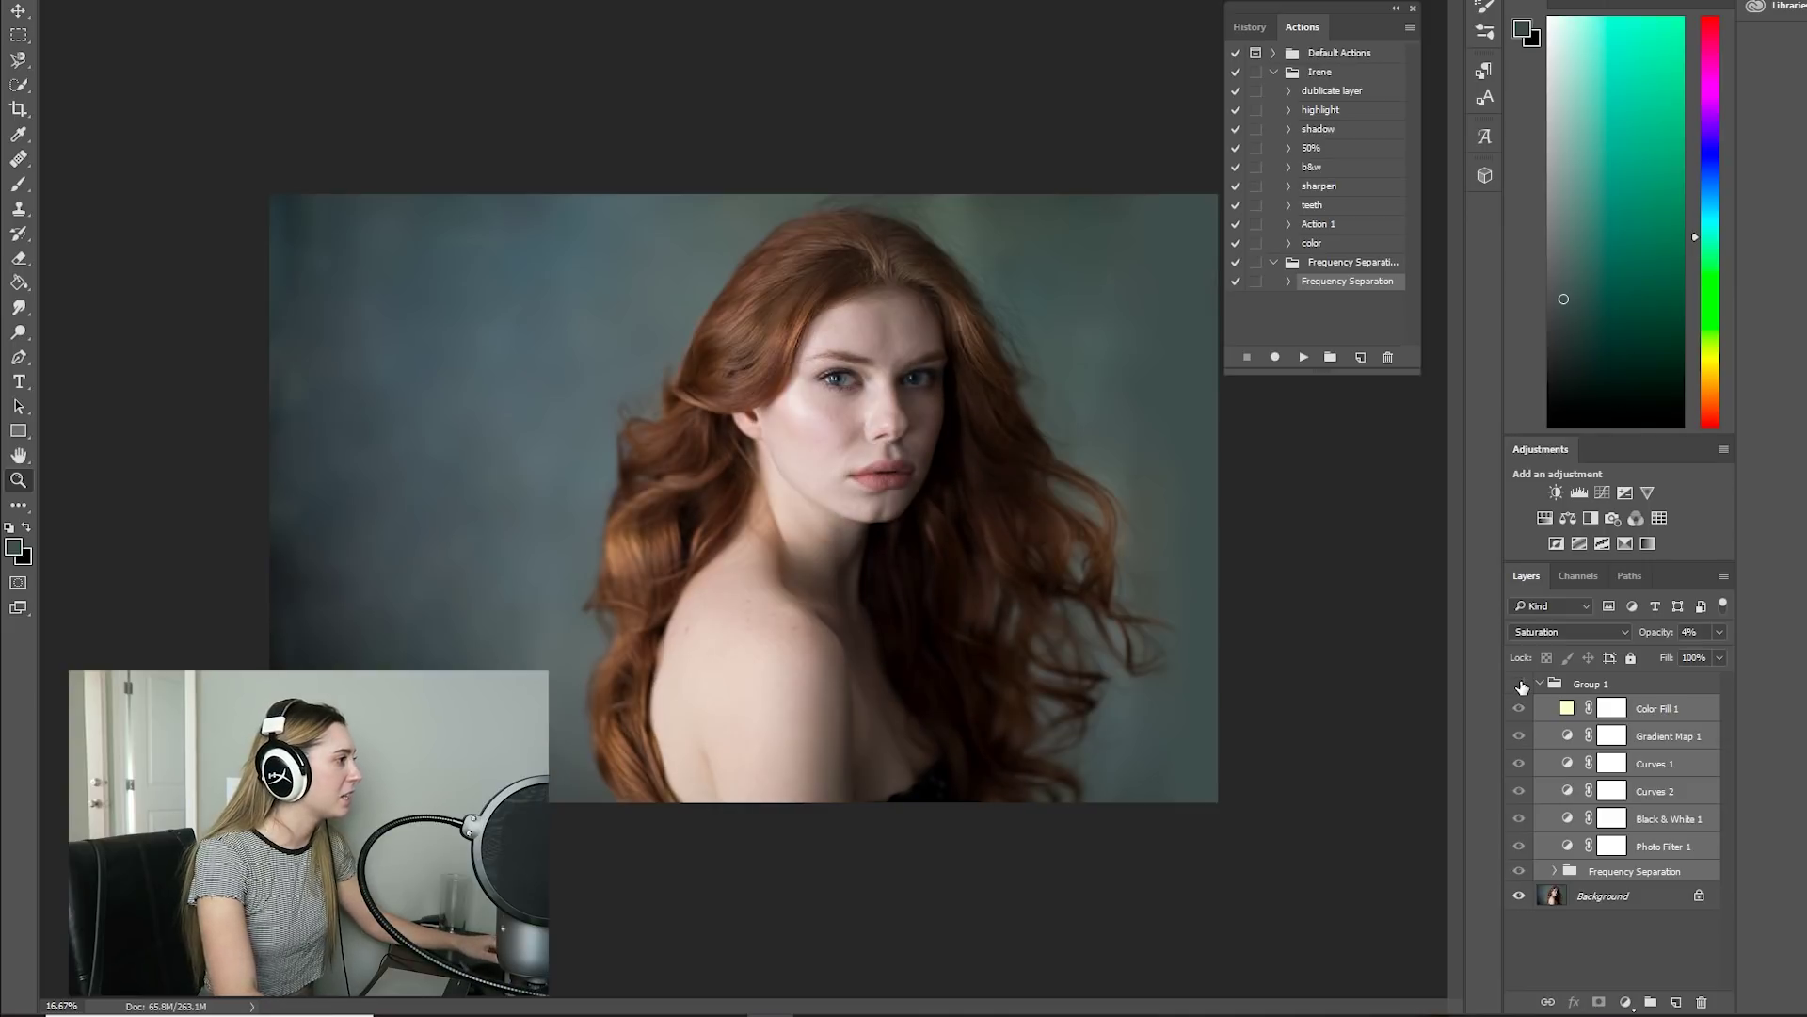
click(1518, 685)
click(1519, 685)
click(1519, 685)
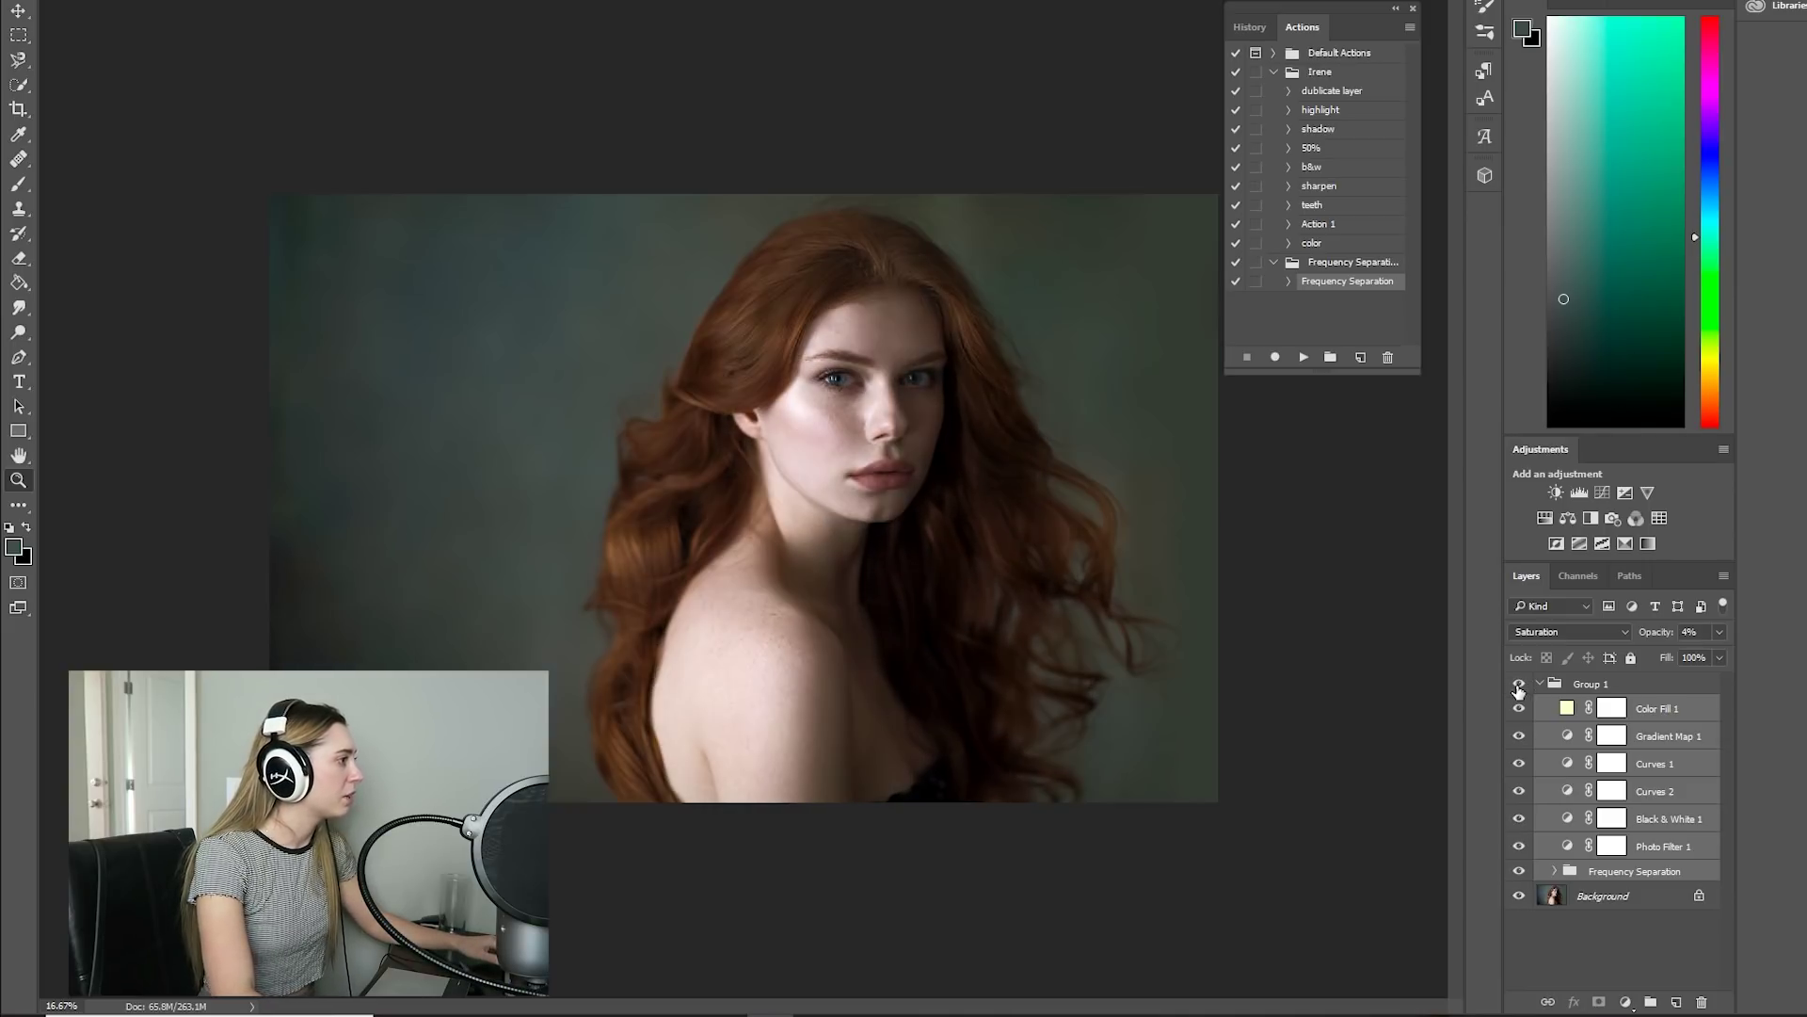
click(664, 346)
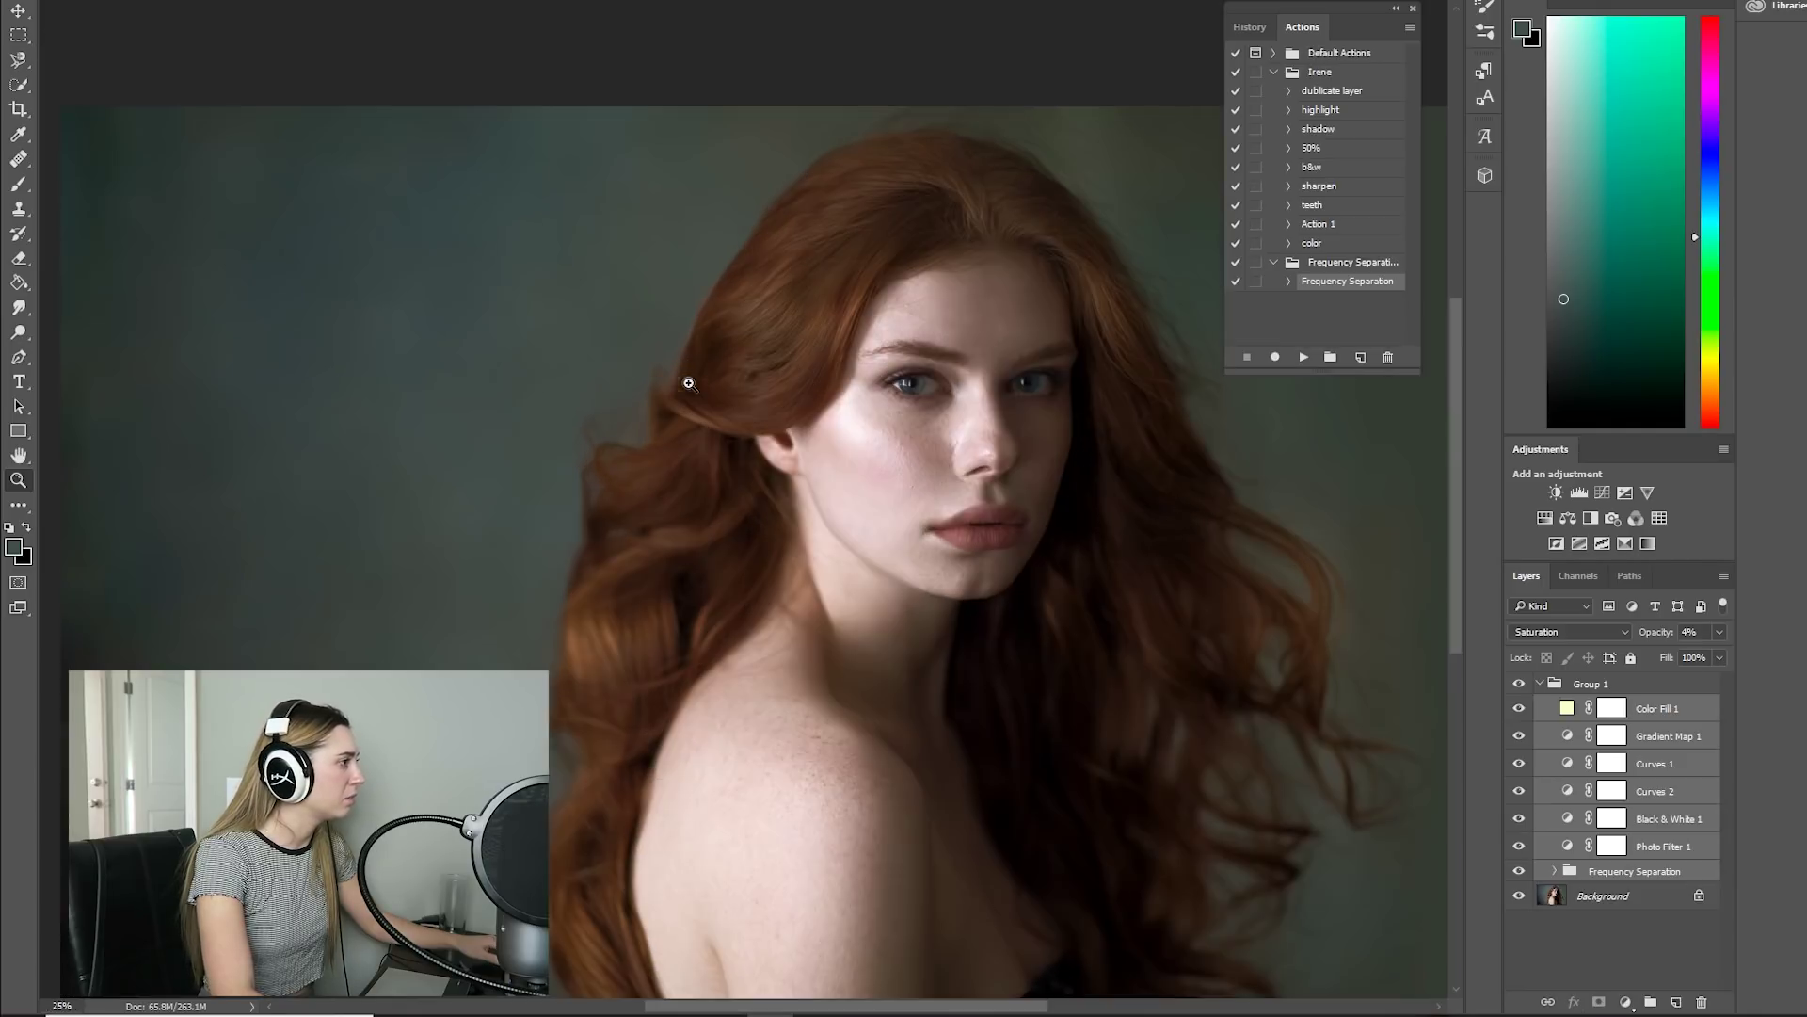
- Compare the face and hair up close with and without the edits by switching Group 1 off and on
click(1173, 625)
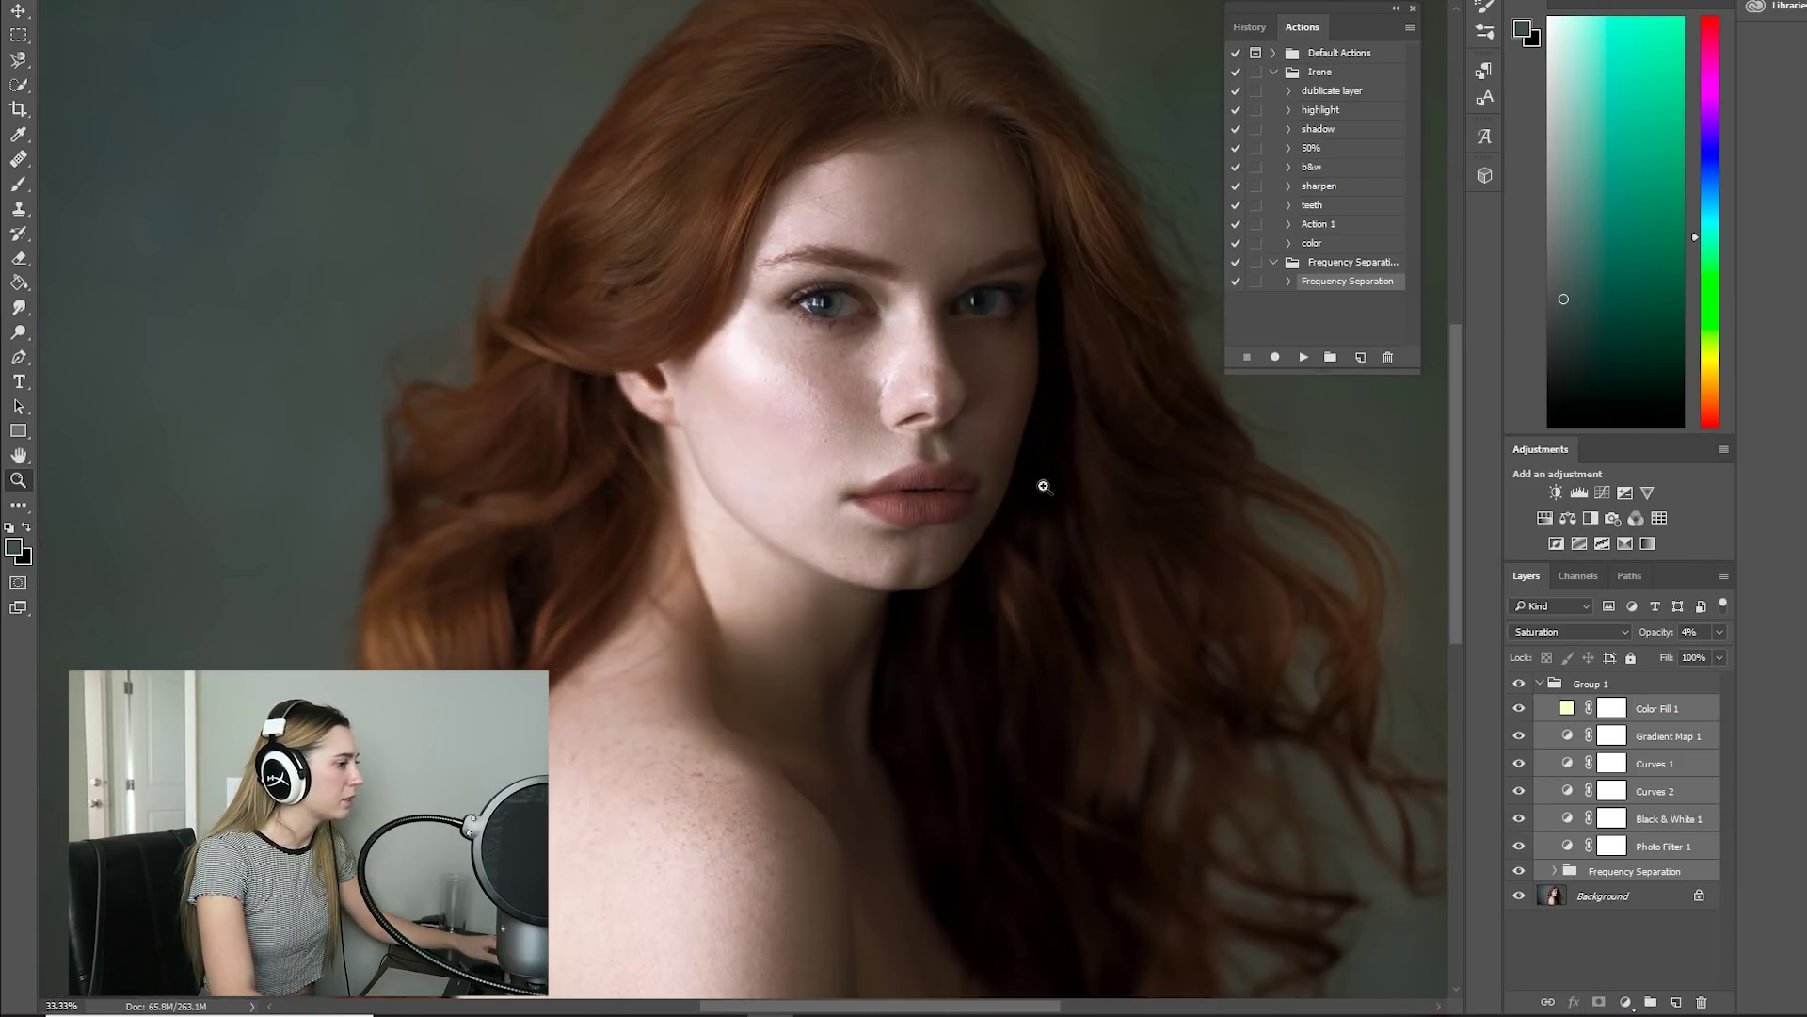
click(1519, 686)
click(1519, 685)
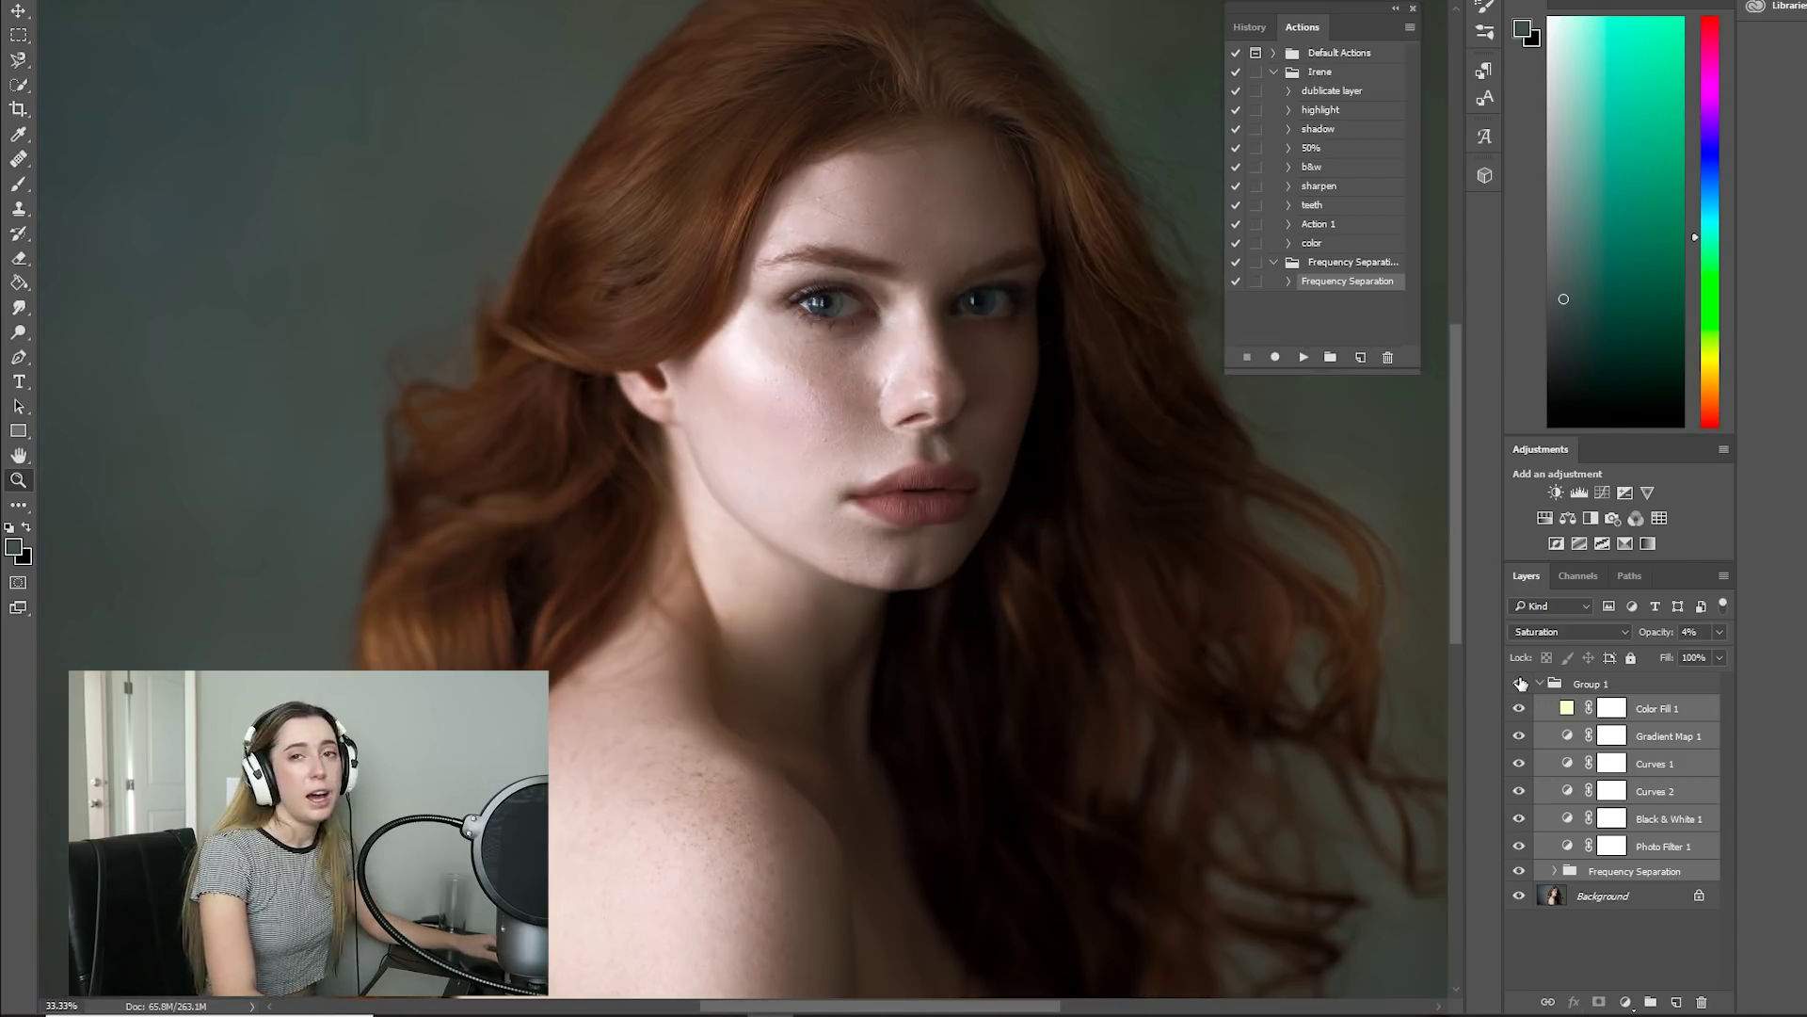
click(1519, 684)
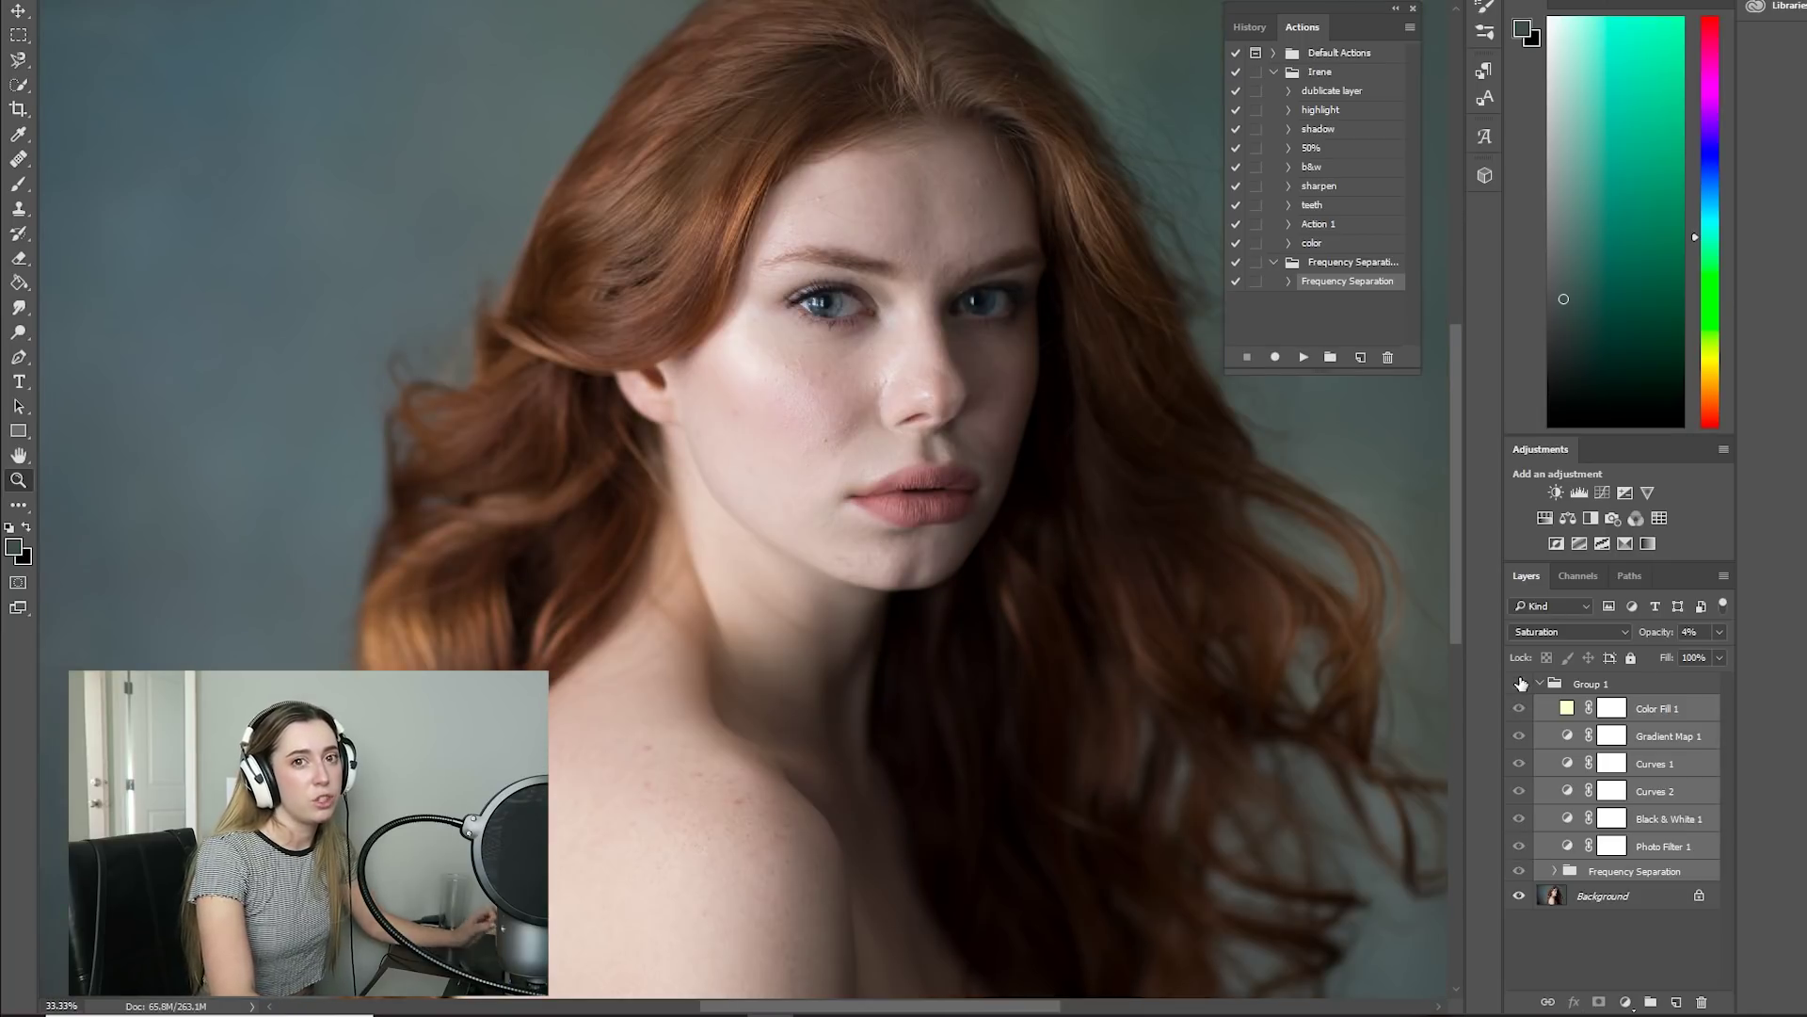
click(1519, 684)
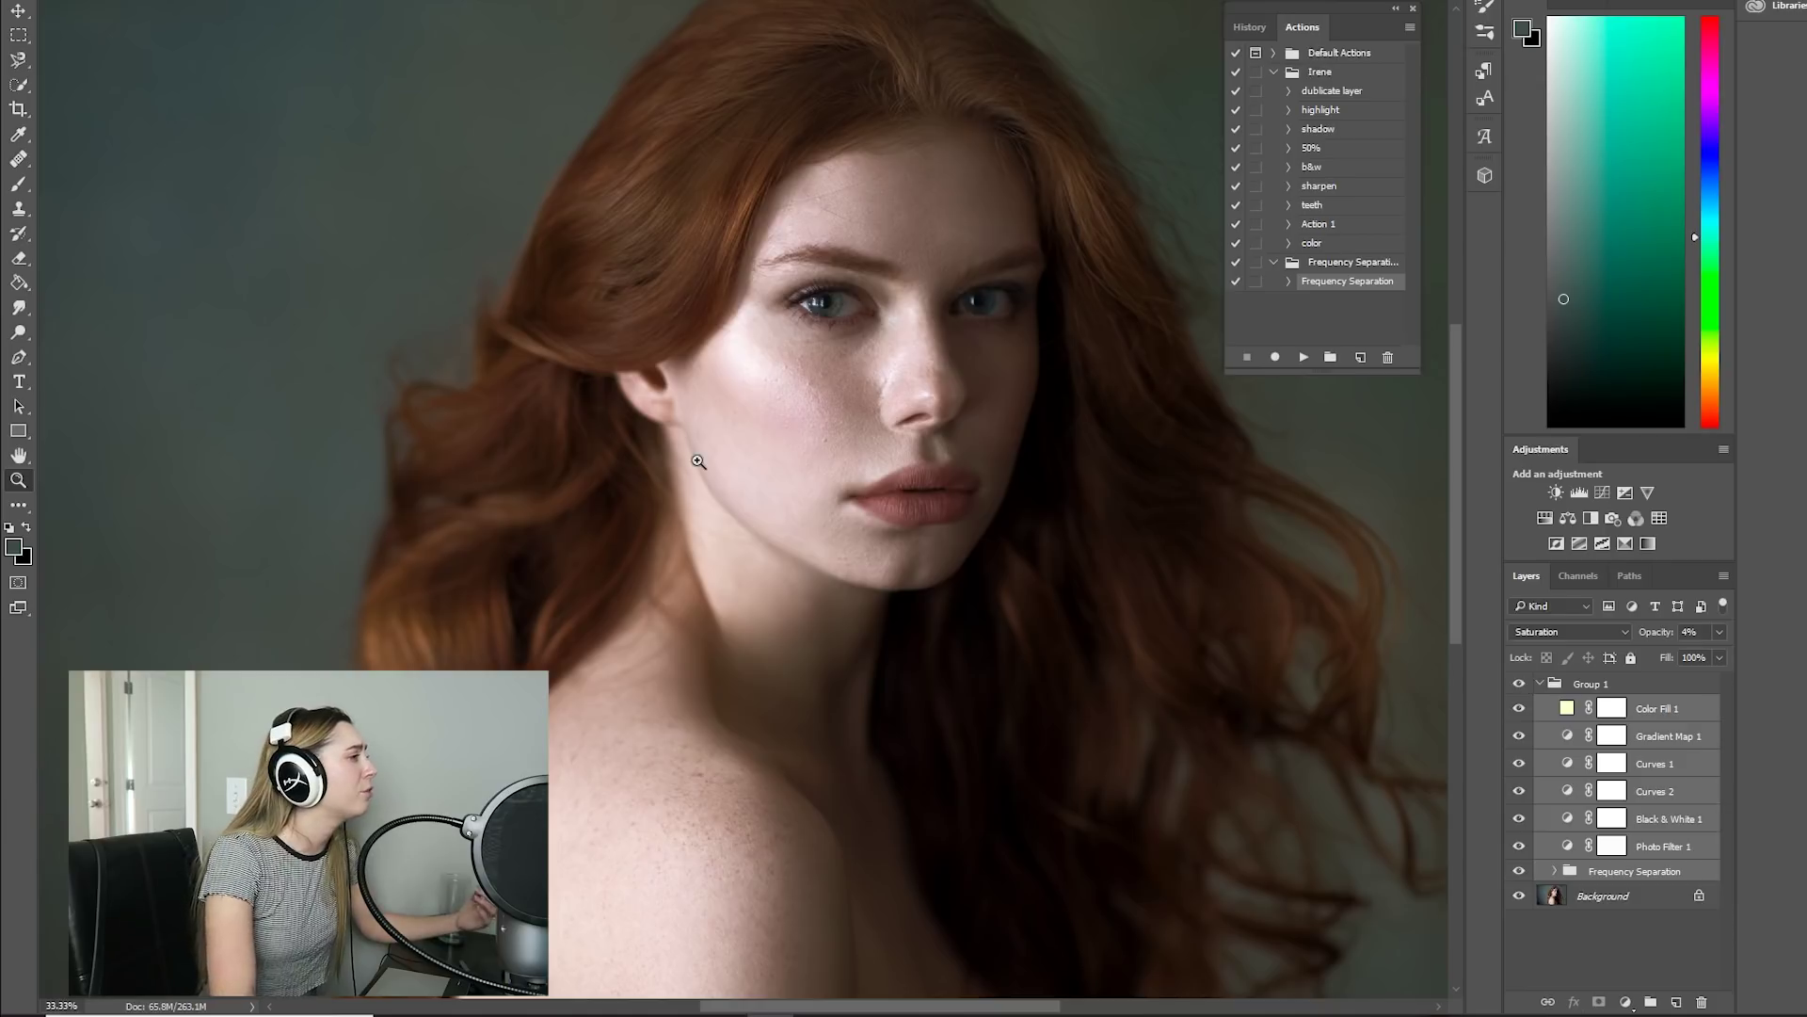
- View the whole portrait and repeatedly hide and show Group 1 to compare the original with the final grade
click(491, 318)
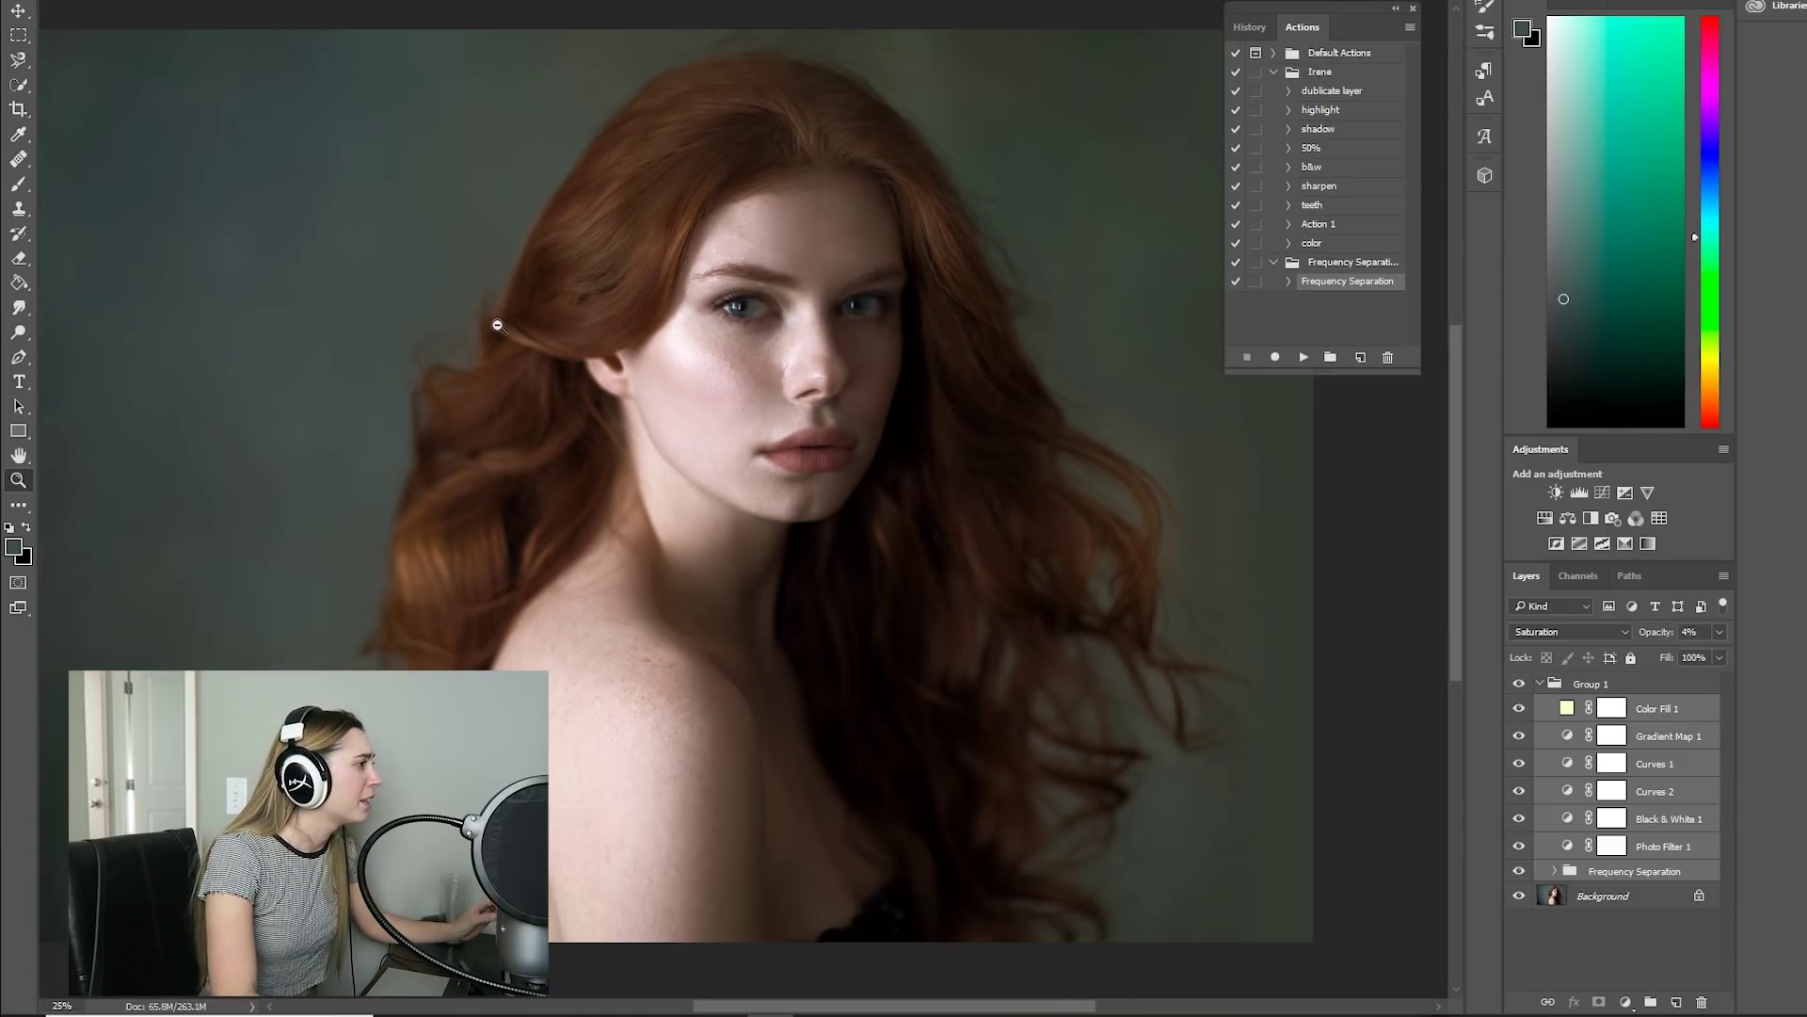
click(600, 467)
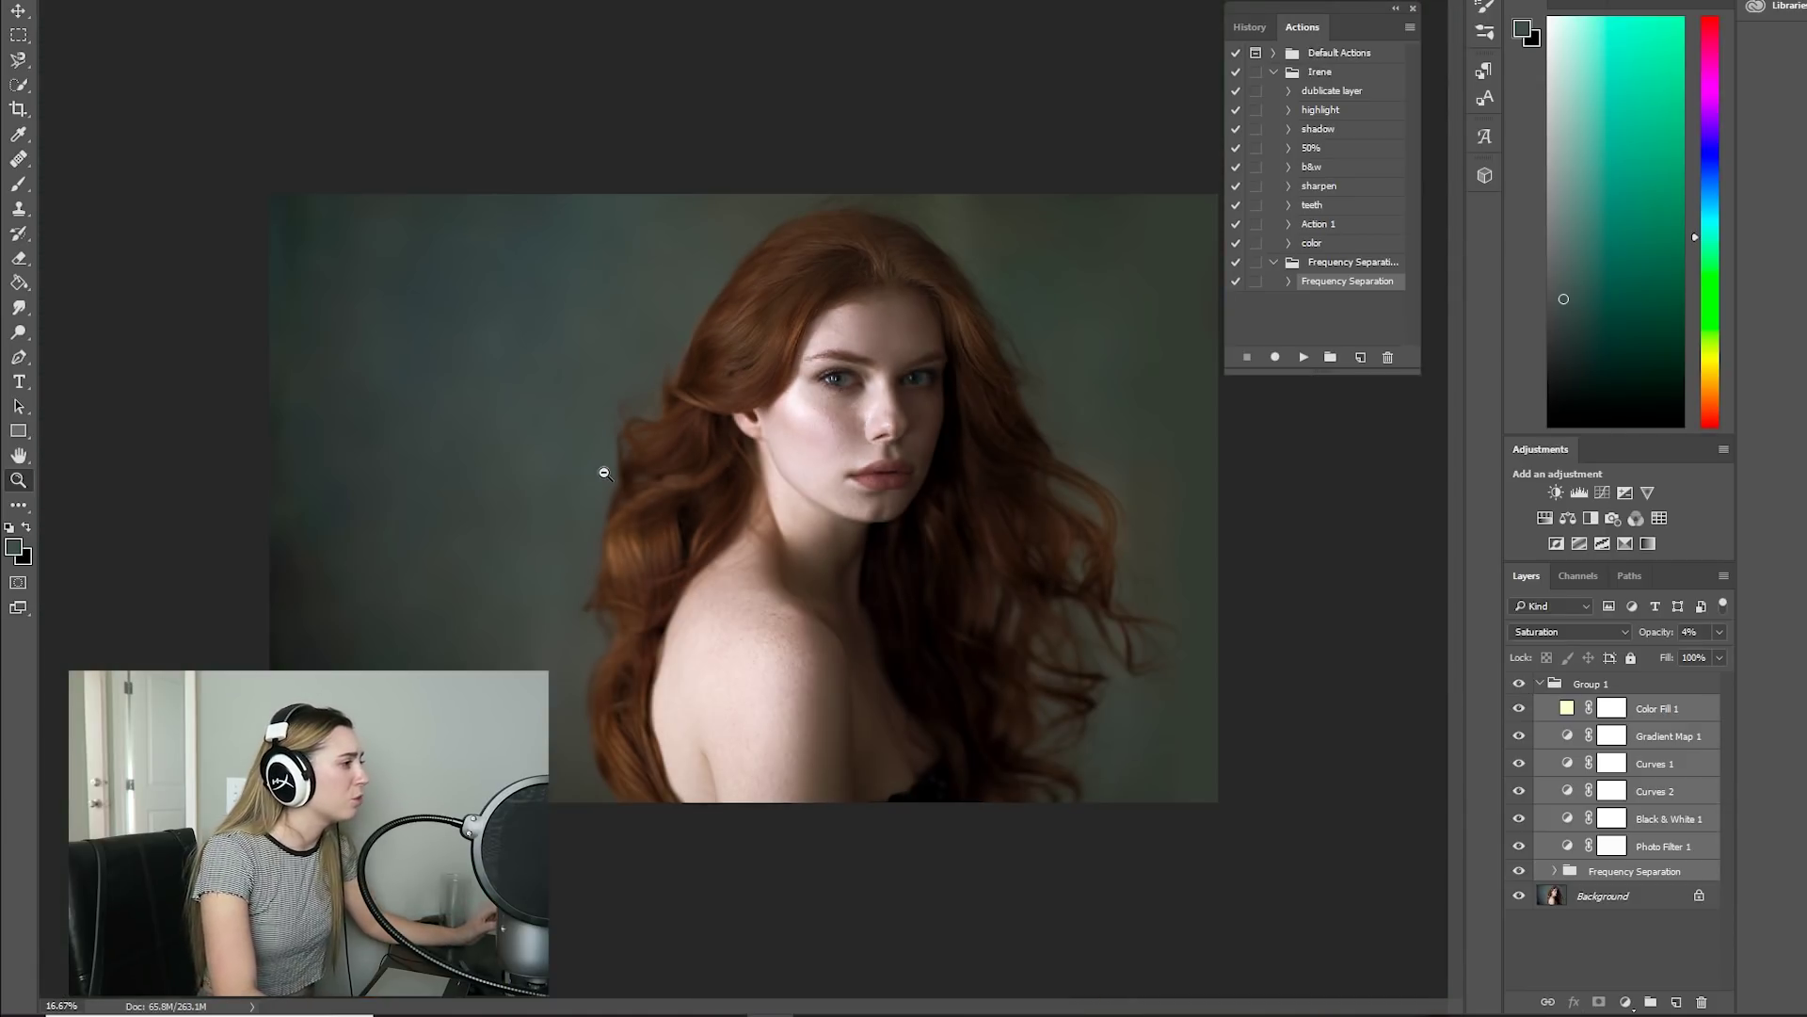
click(1519, 684)
click(1519, 685)
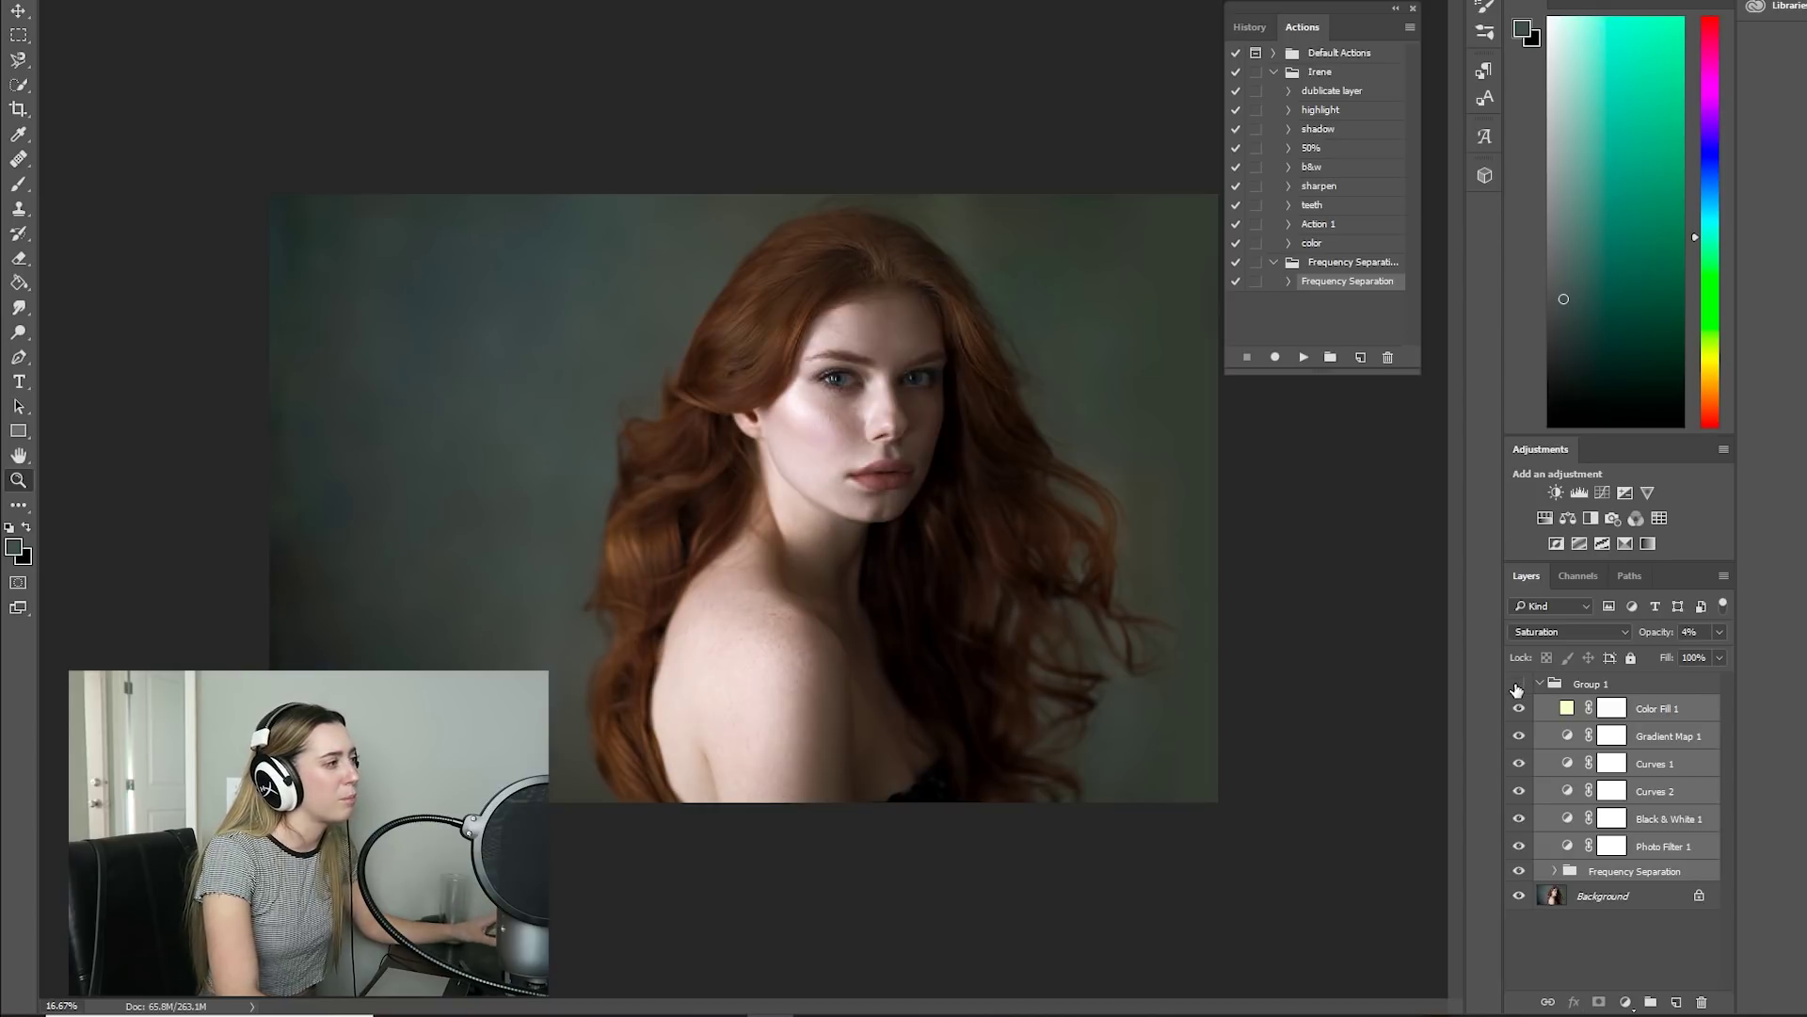
click(1516, 688)
click(1518, 684)
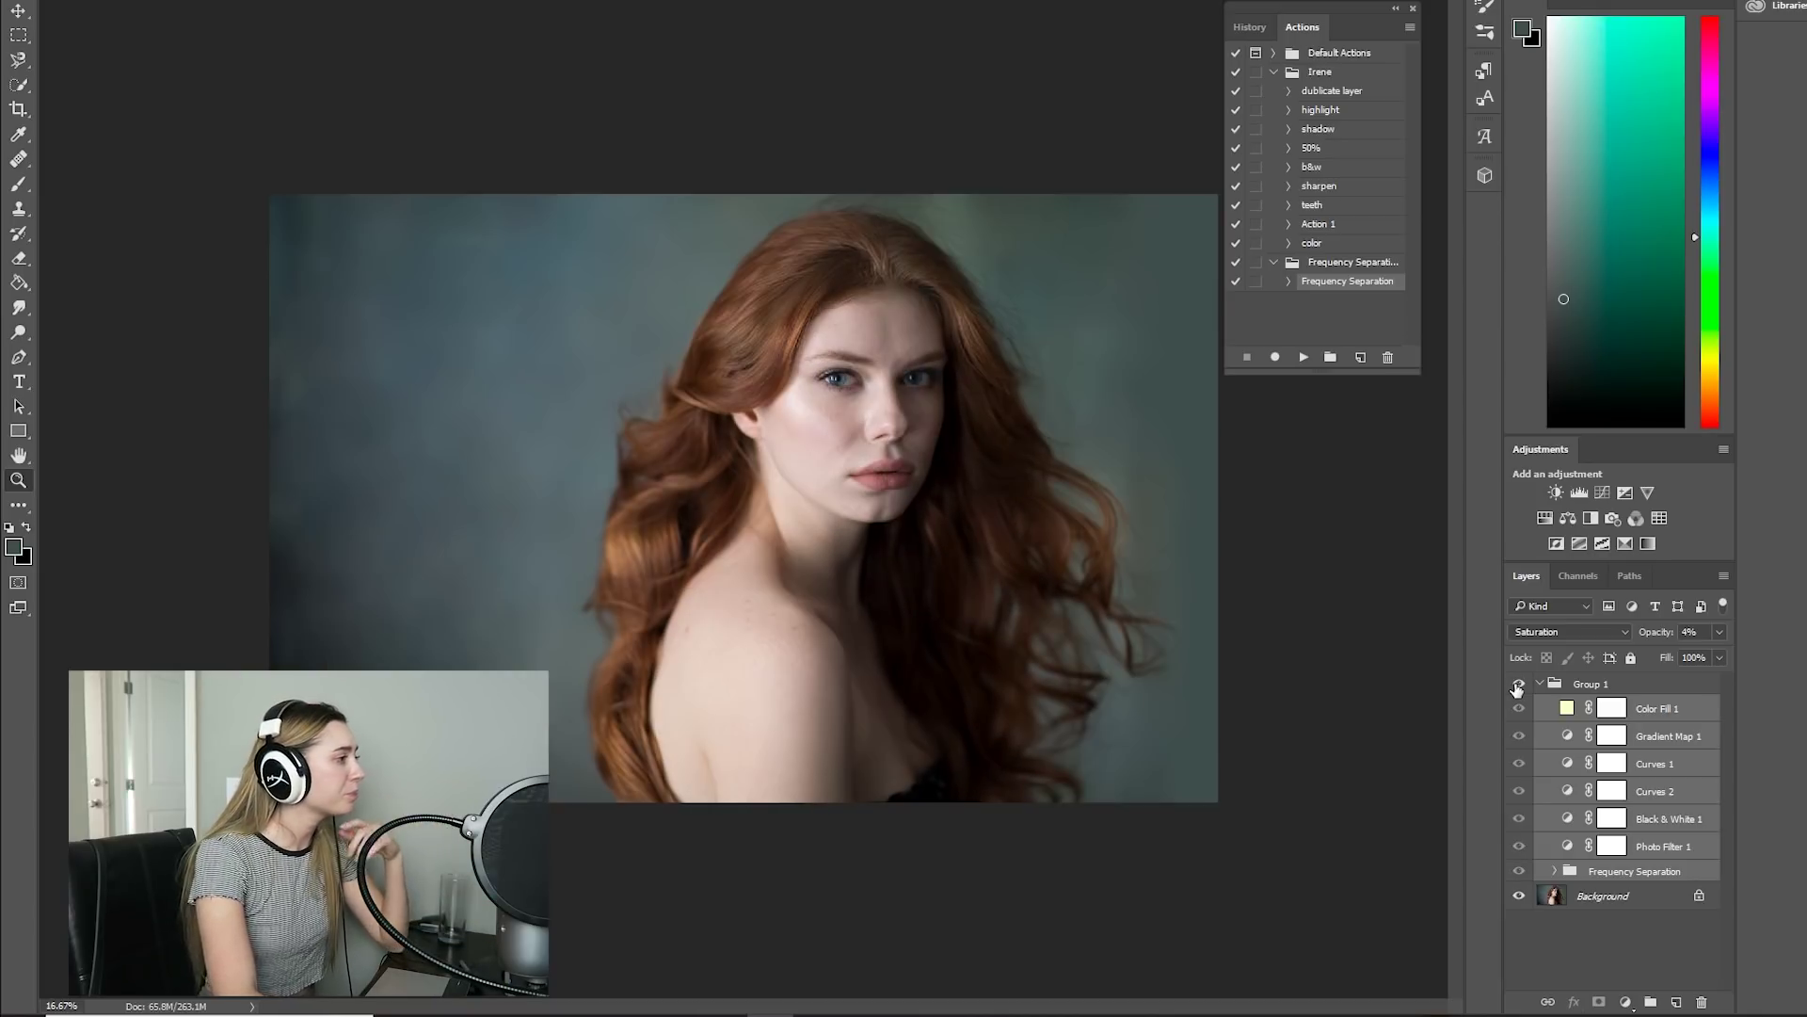
click(1519, 684)
click(1519, 684)
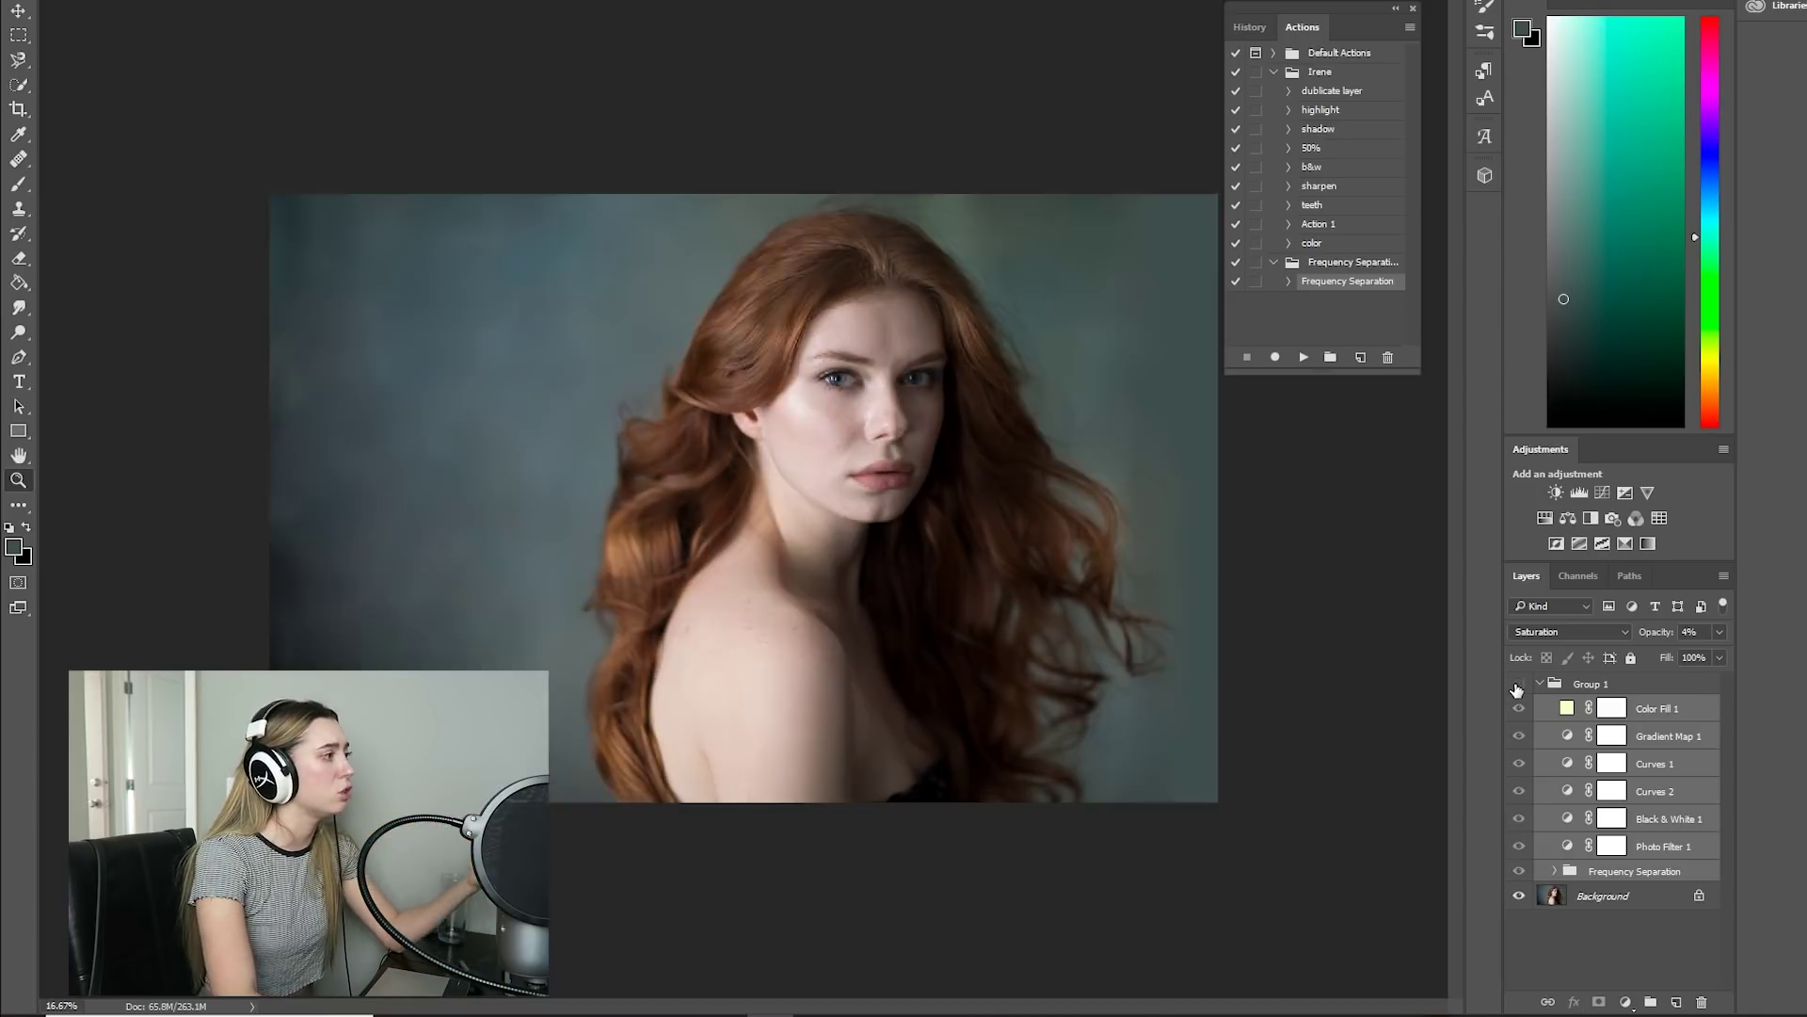
click(1519, 685)
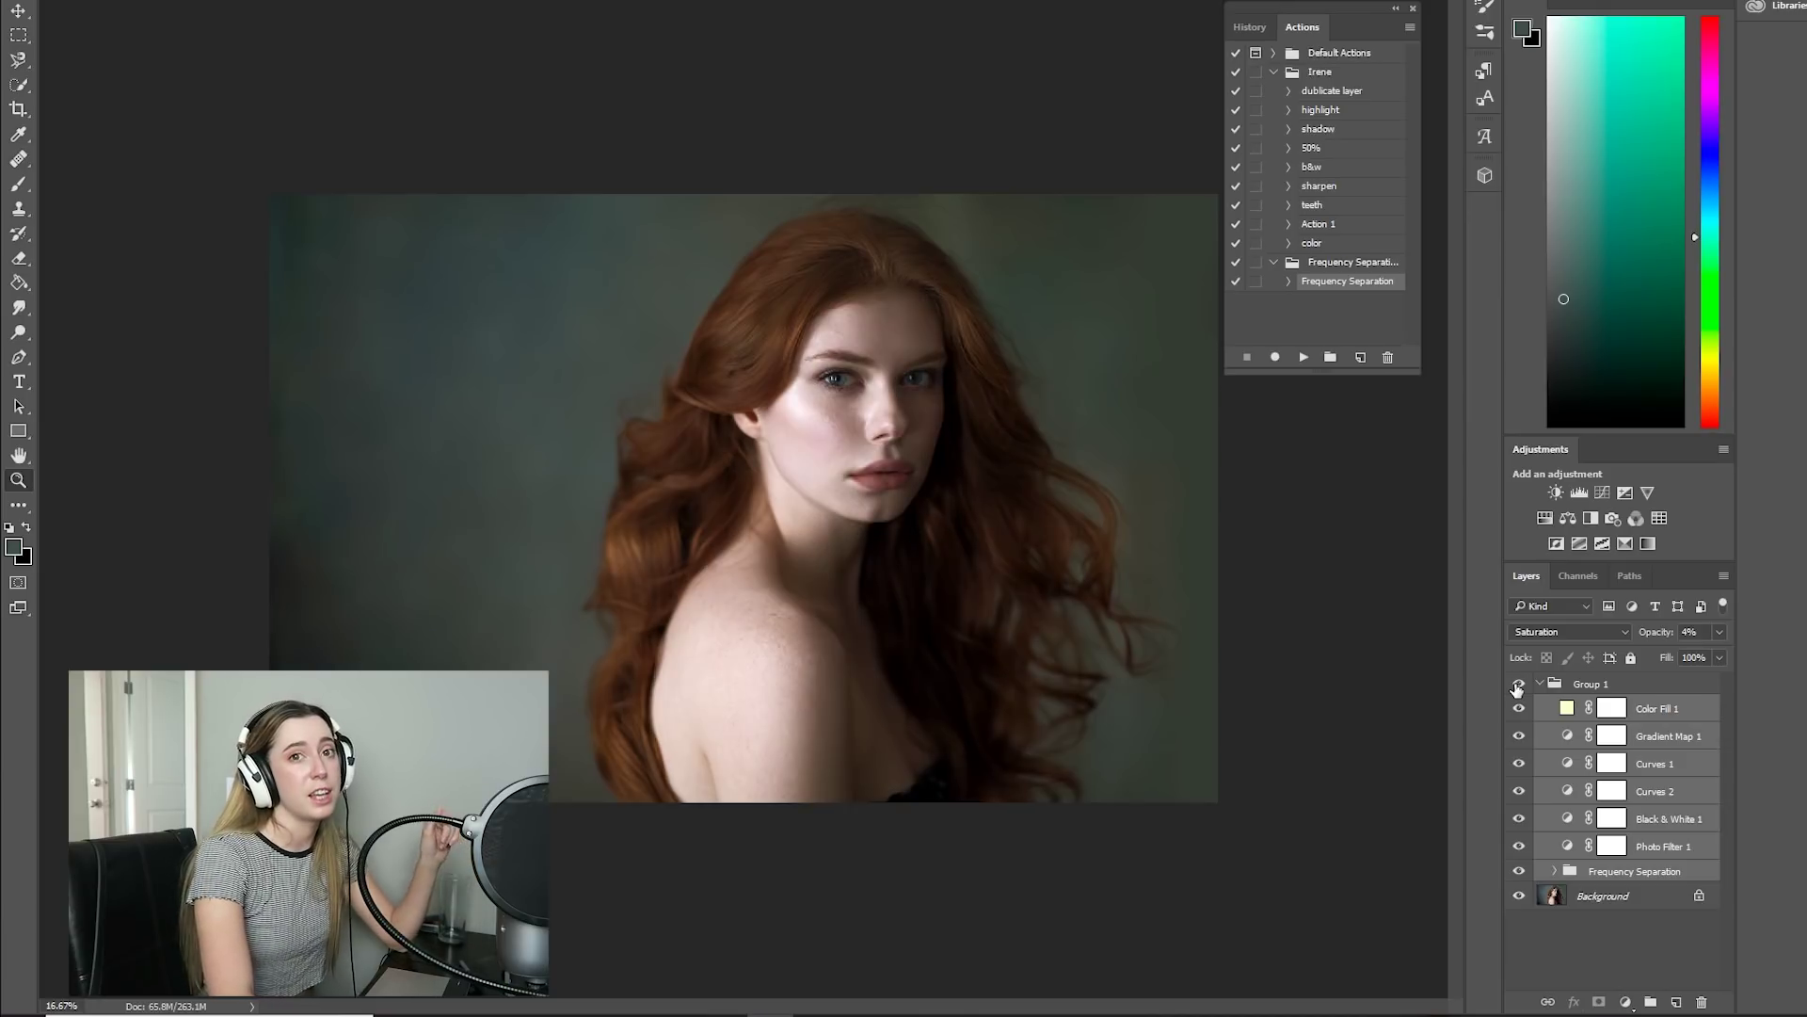
click(1519, 684)
click(1518, 684)
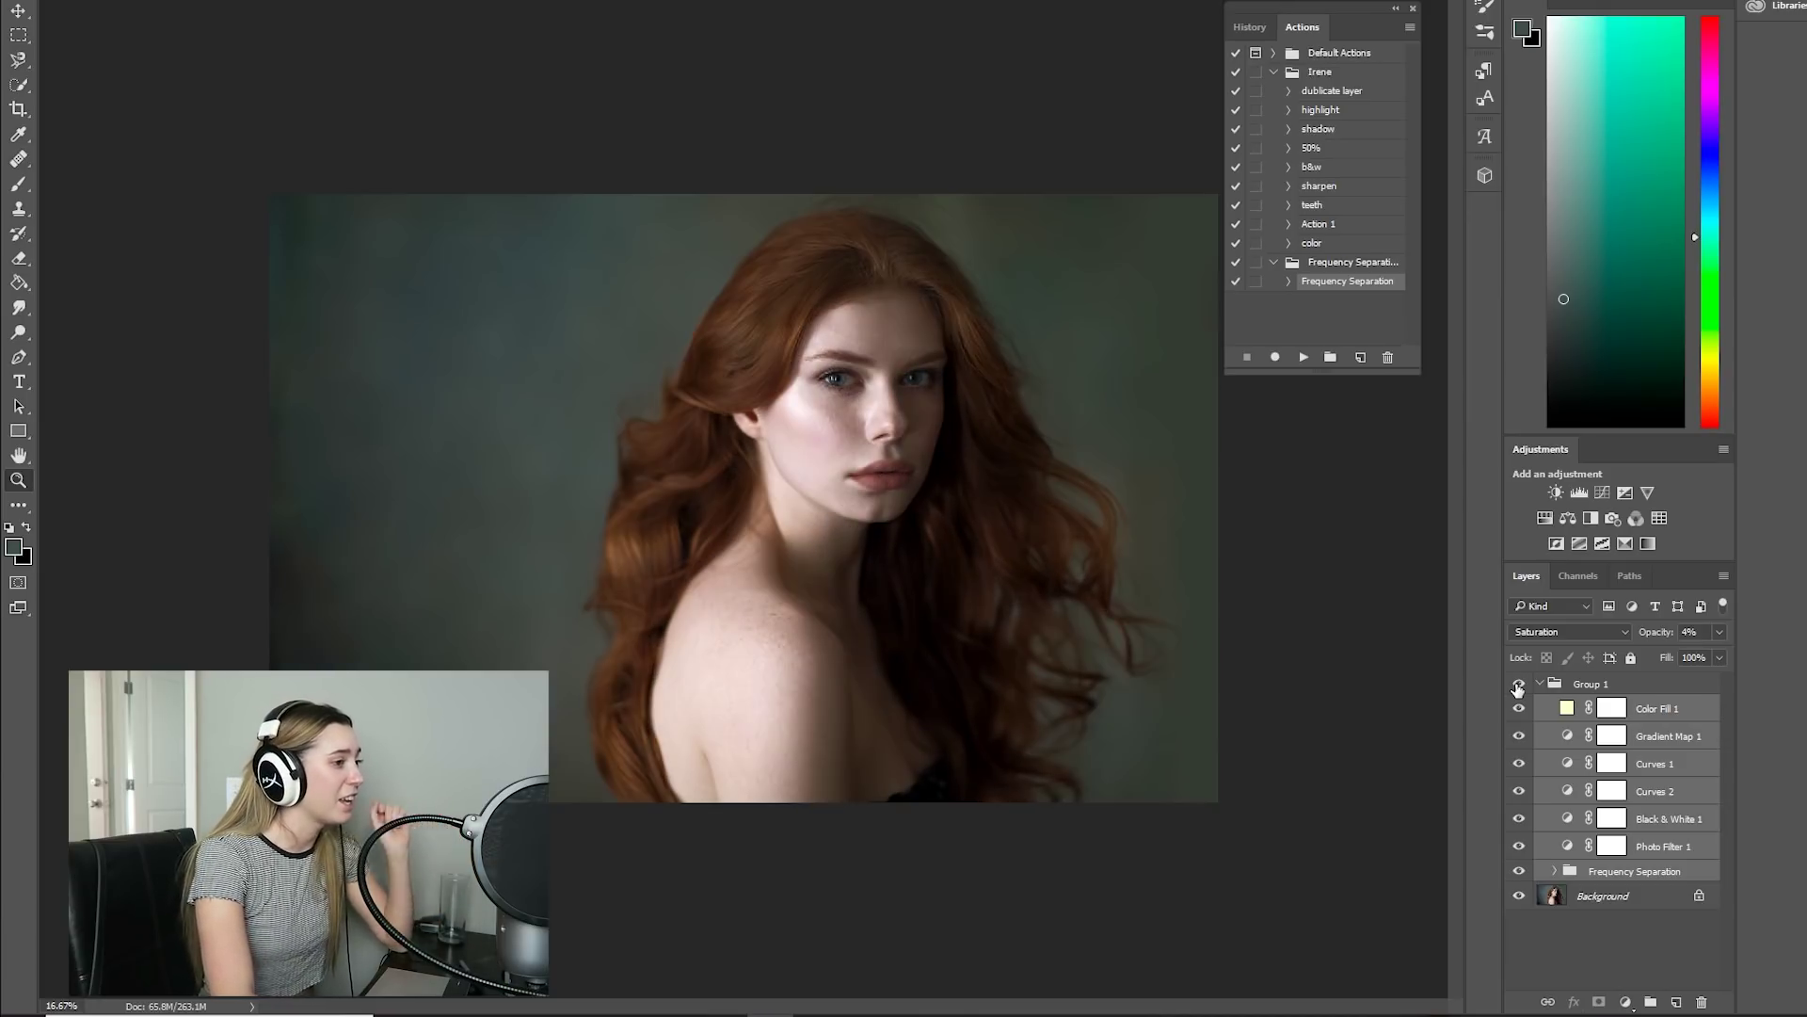